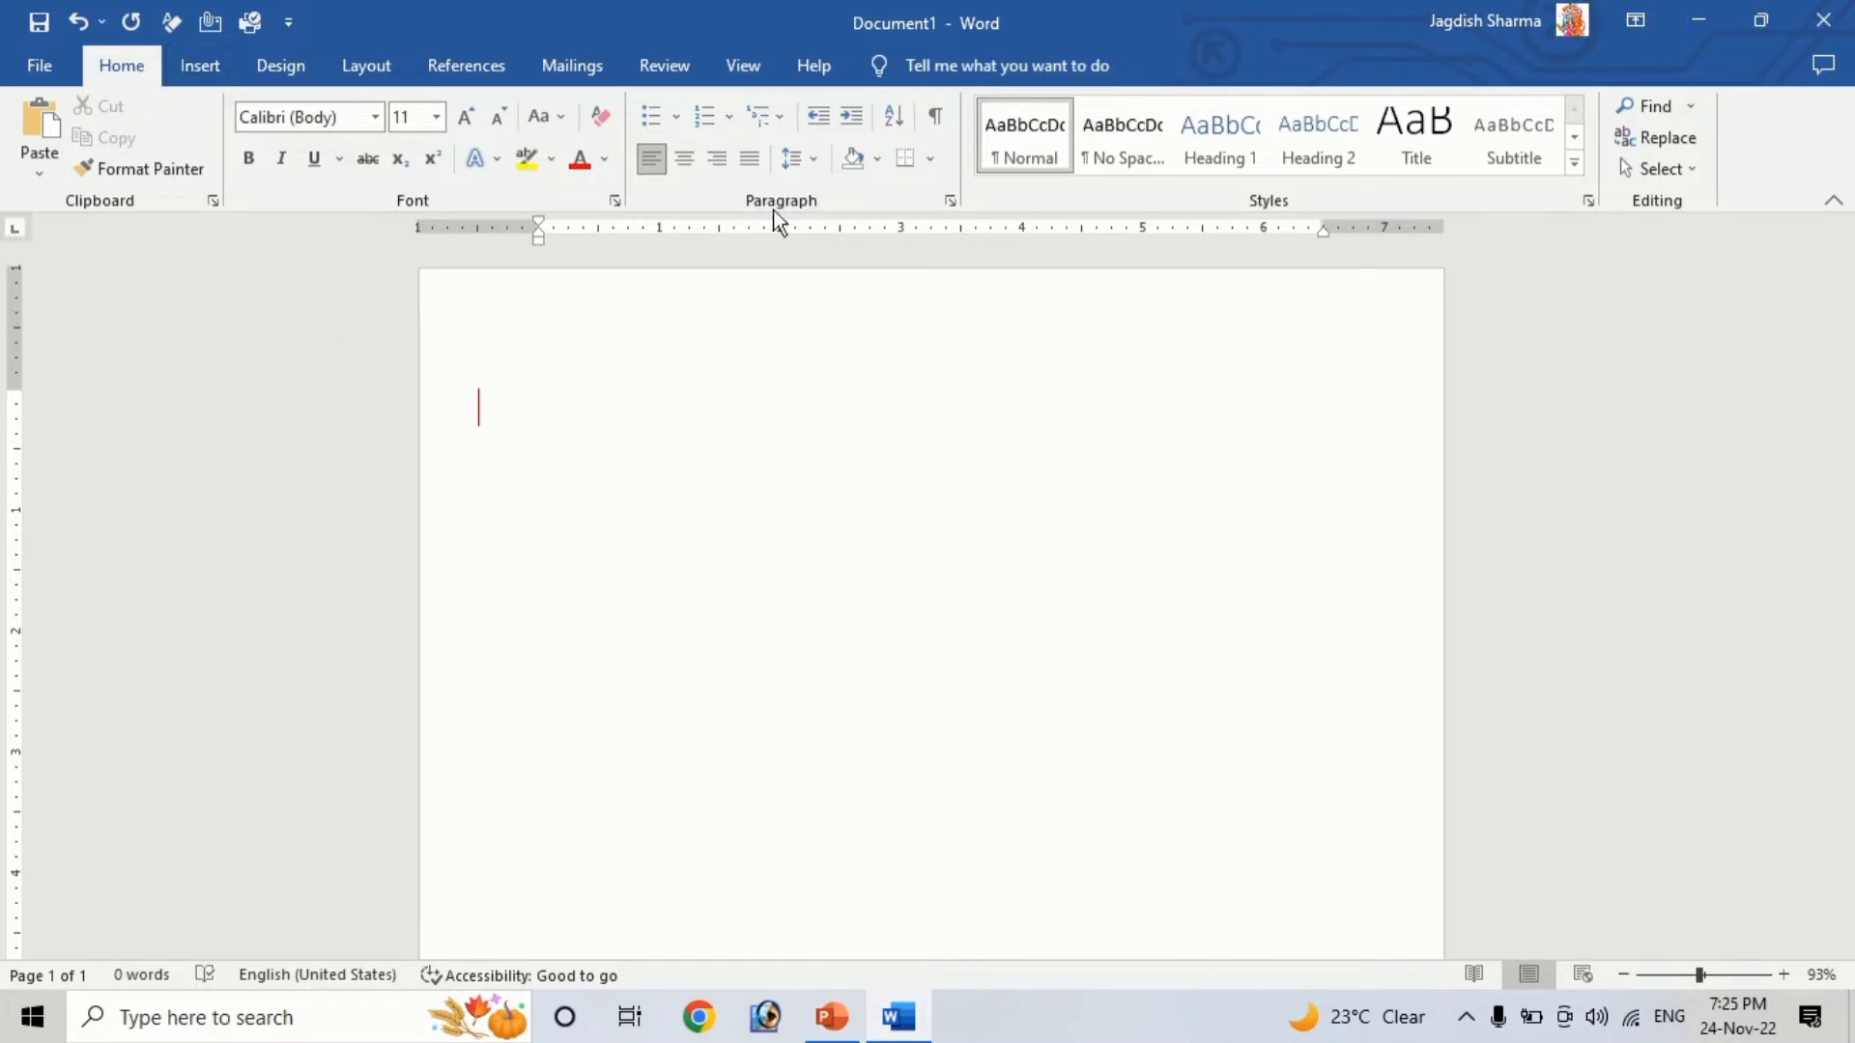
Open the bullet library to view the available bullet styles, then close it without choosing one
left_click(681, 122)
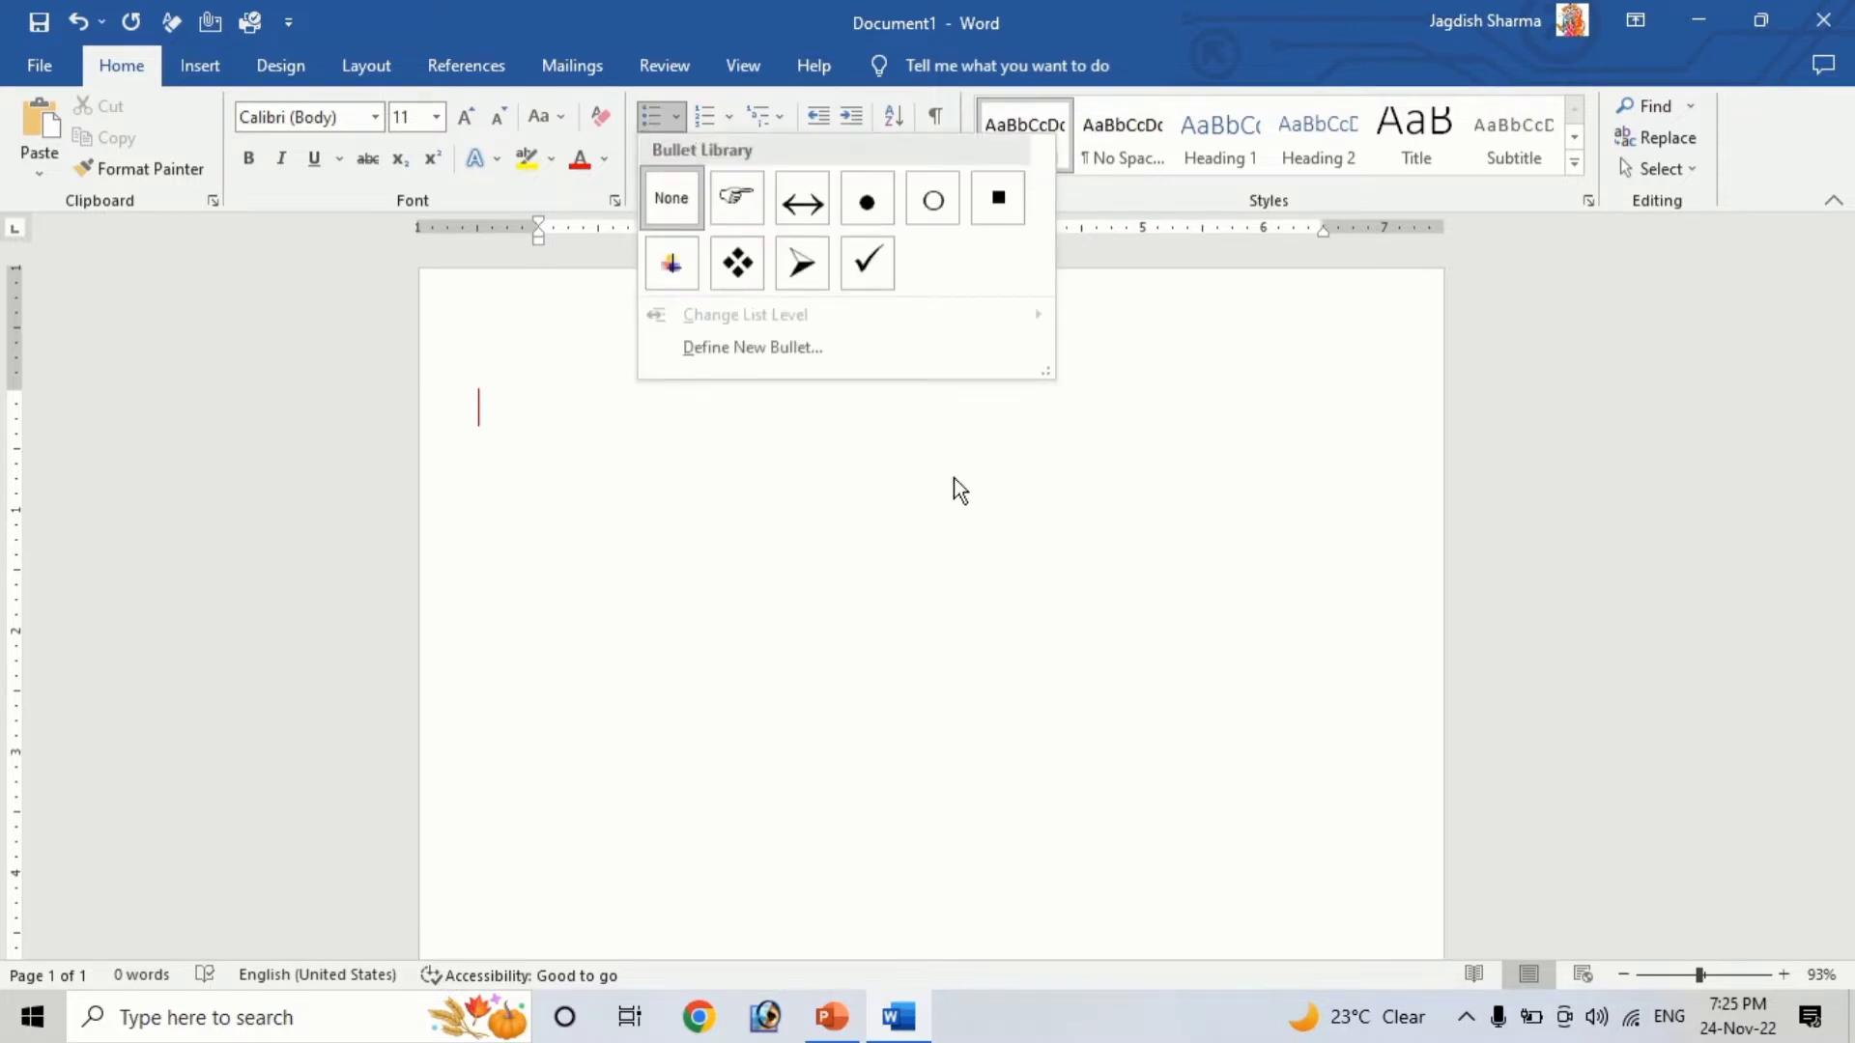
left_click(721, 504)
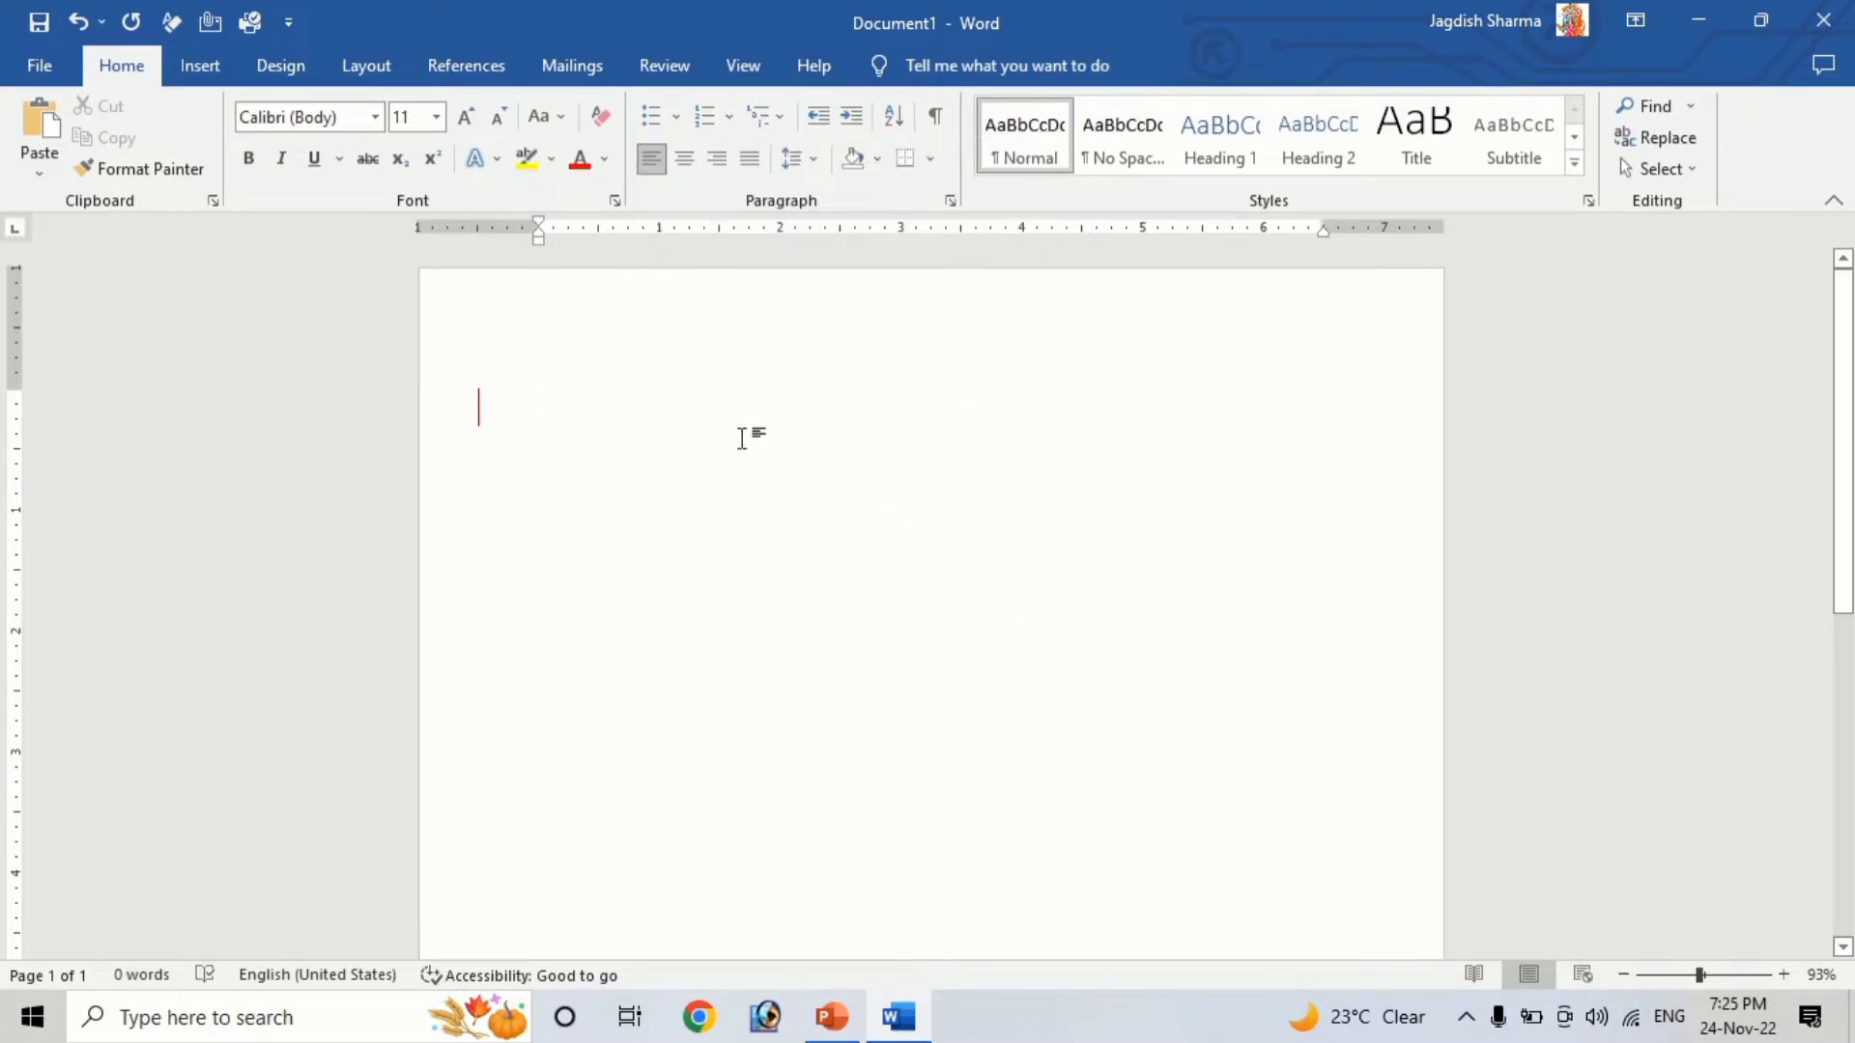
Try inserting sample text with =rand(), then select and delete everything in the document
type("=rand()")
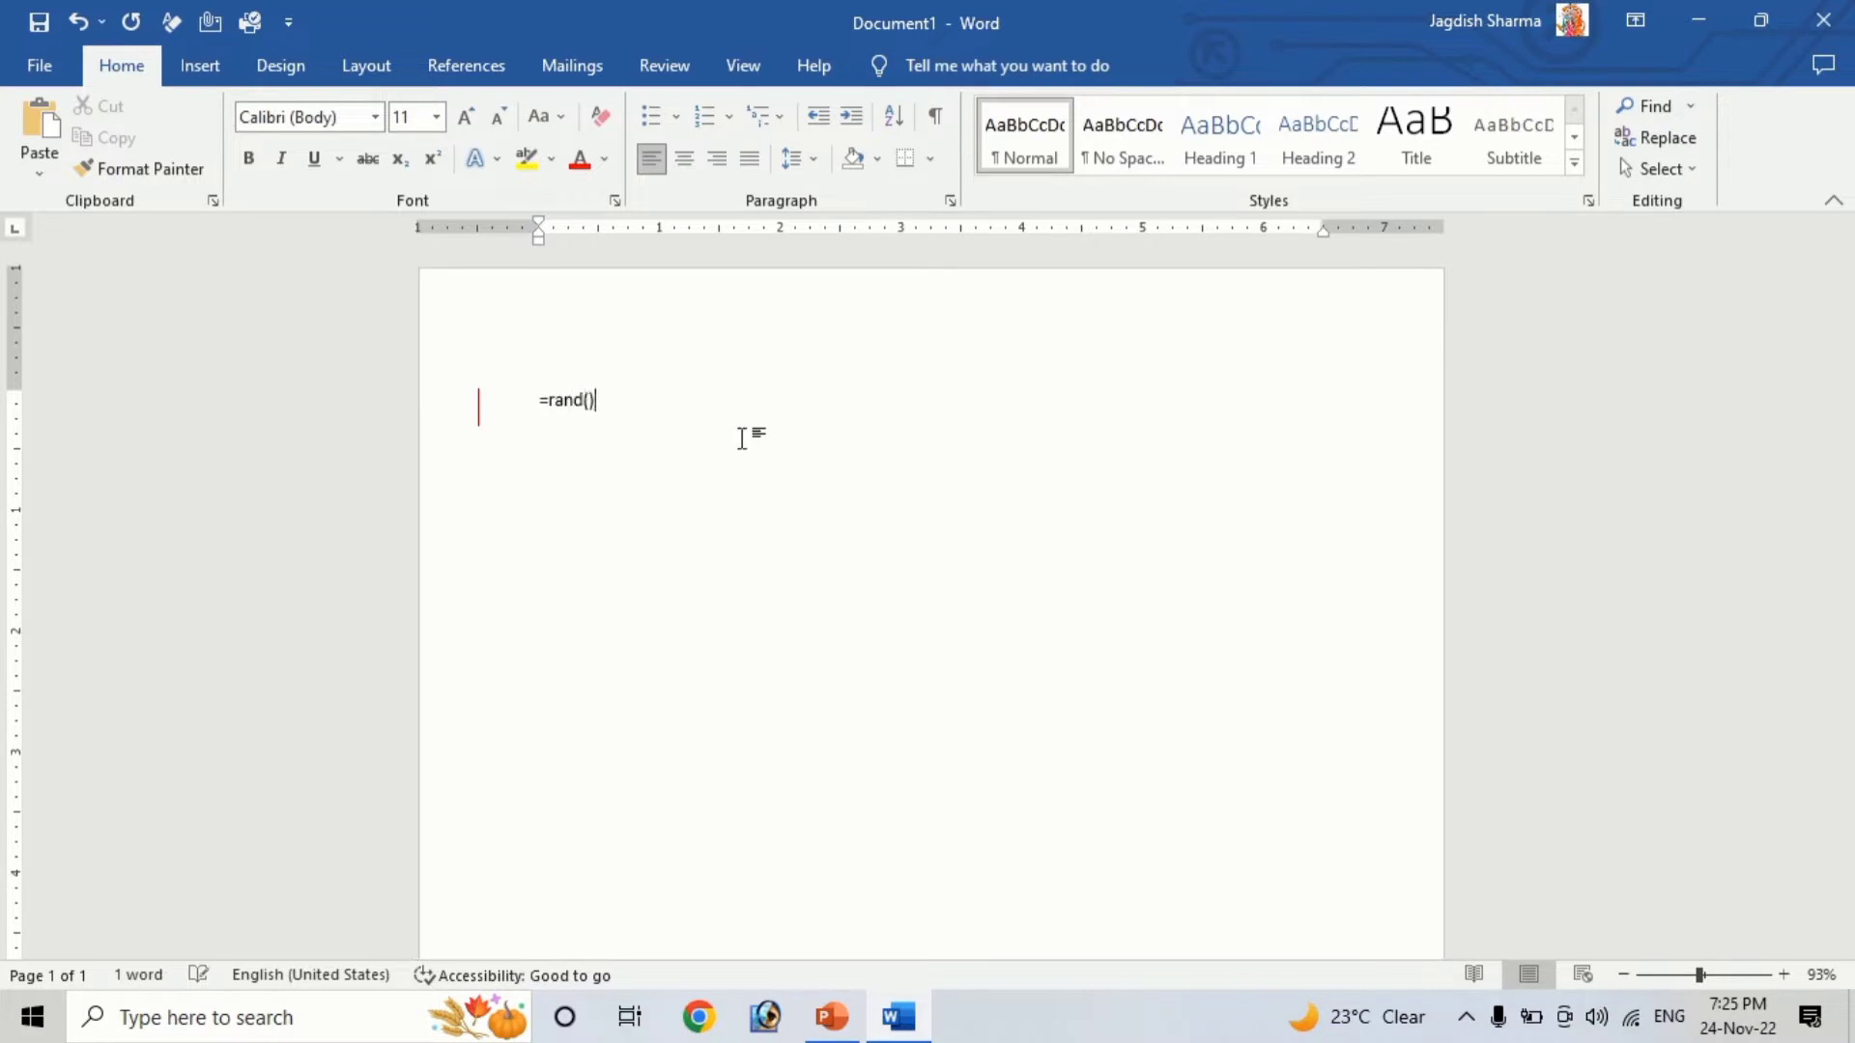
key("Return")
key("ctrl+a")
key("Delete")
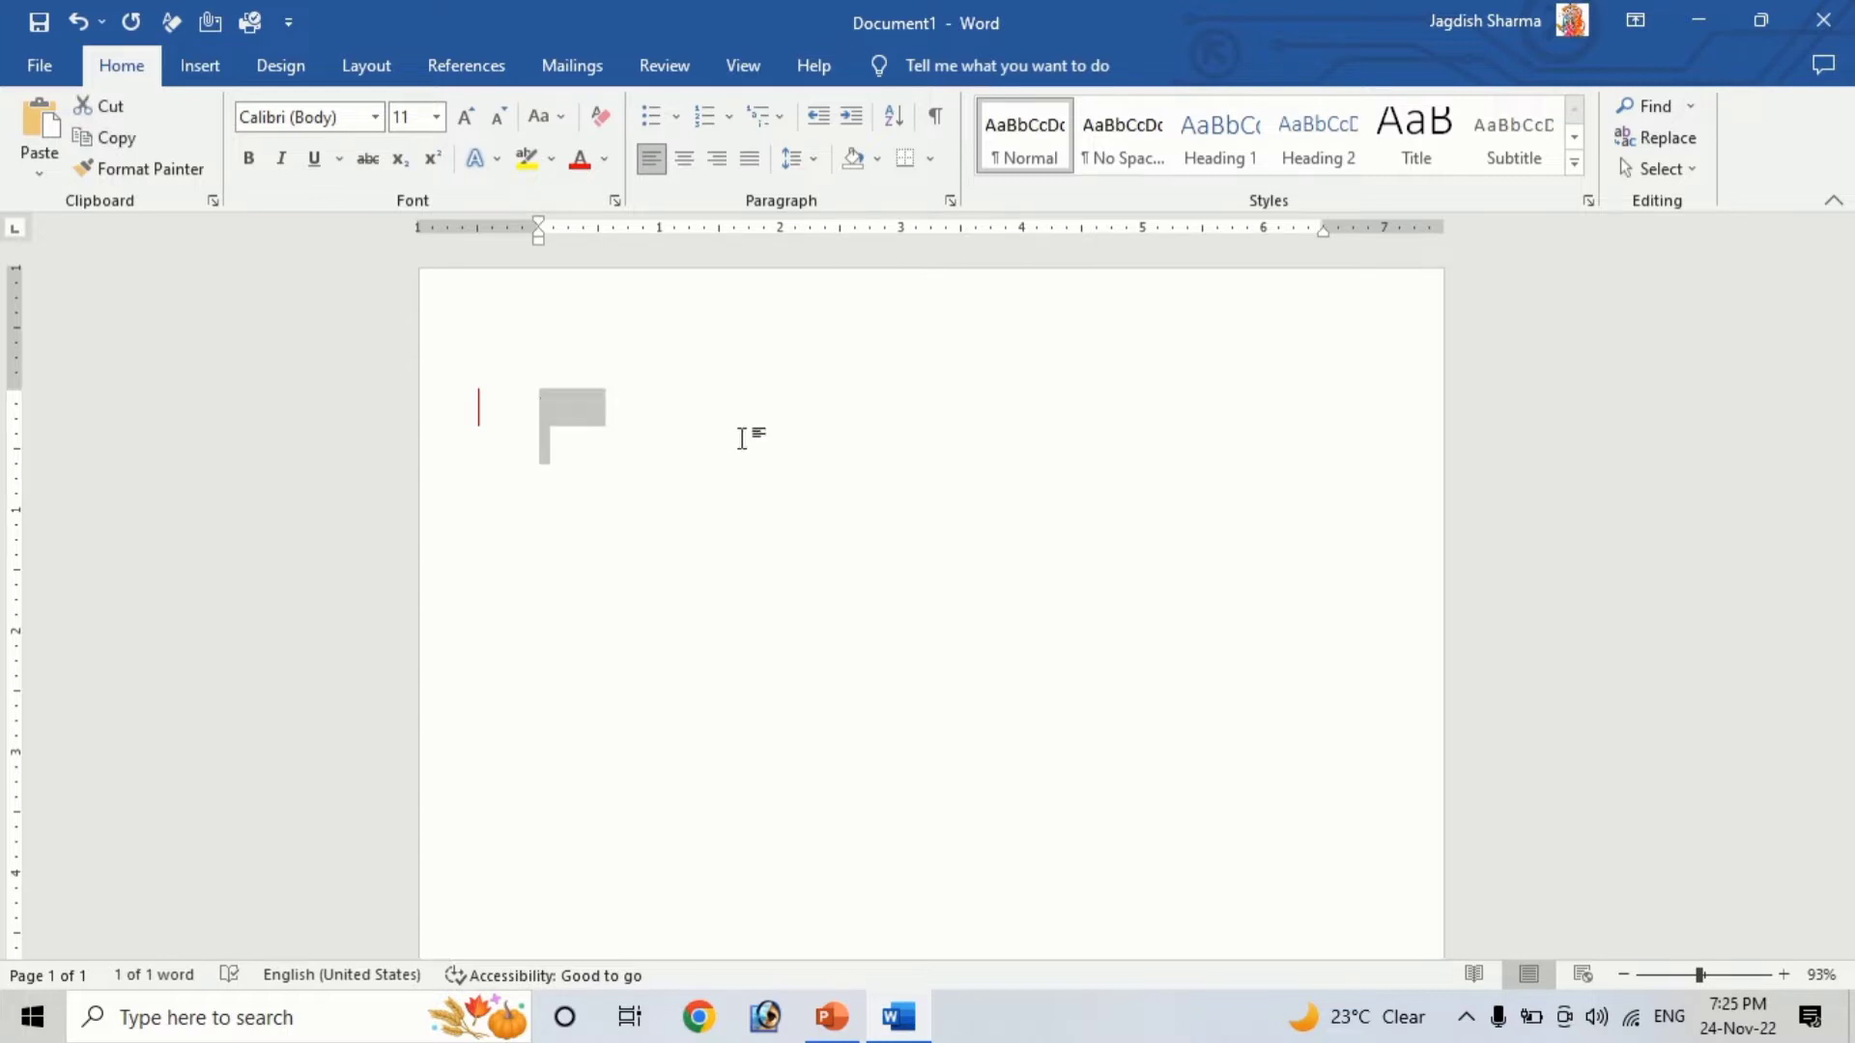
Turn off Track Changes and close the document without saving it
left_click(663, 65)
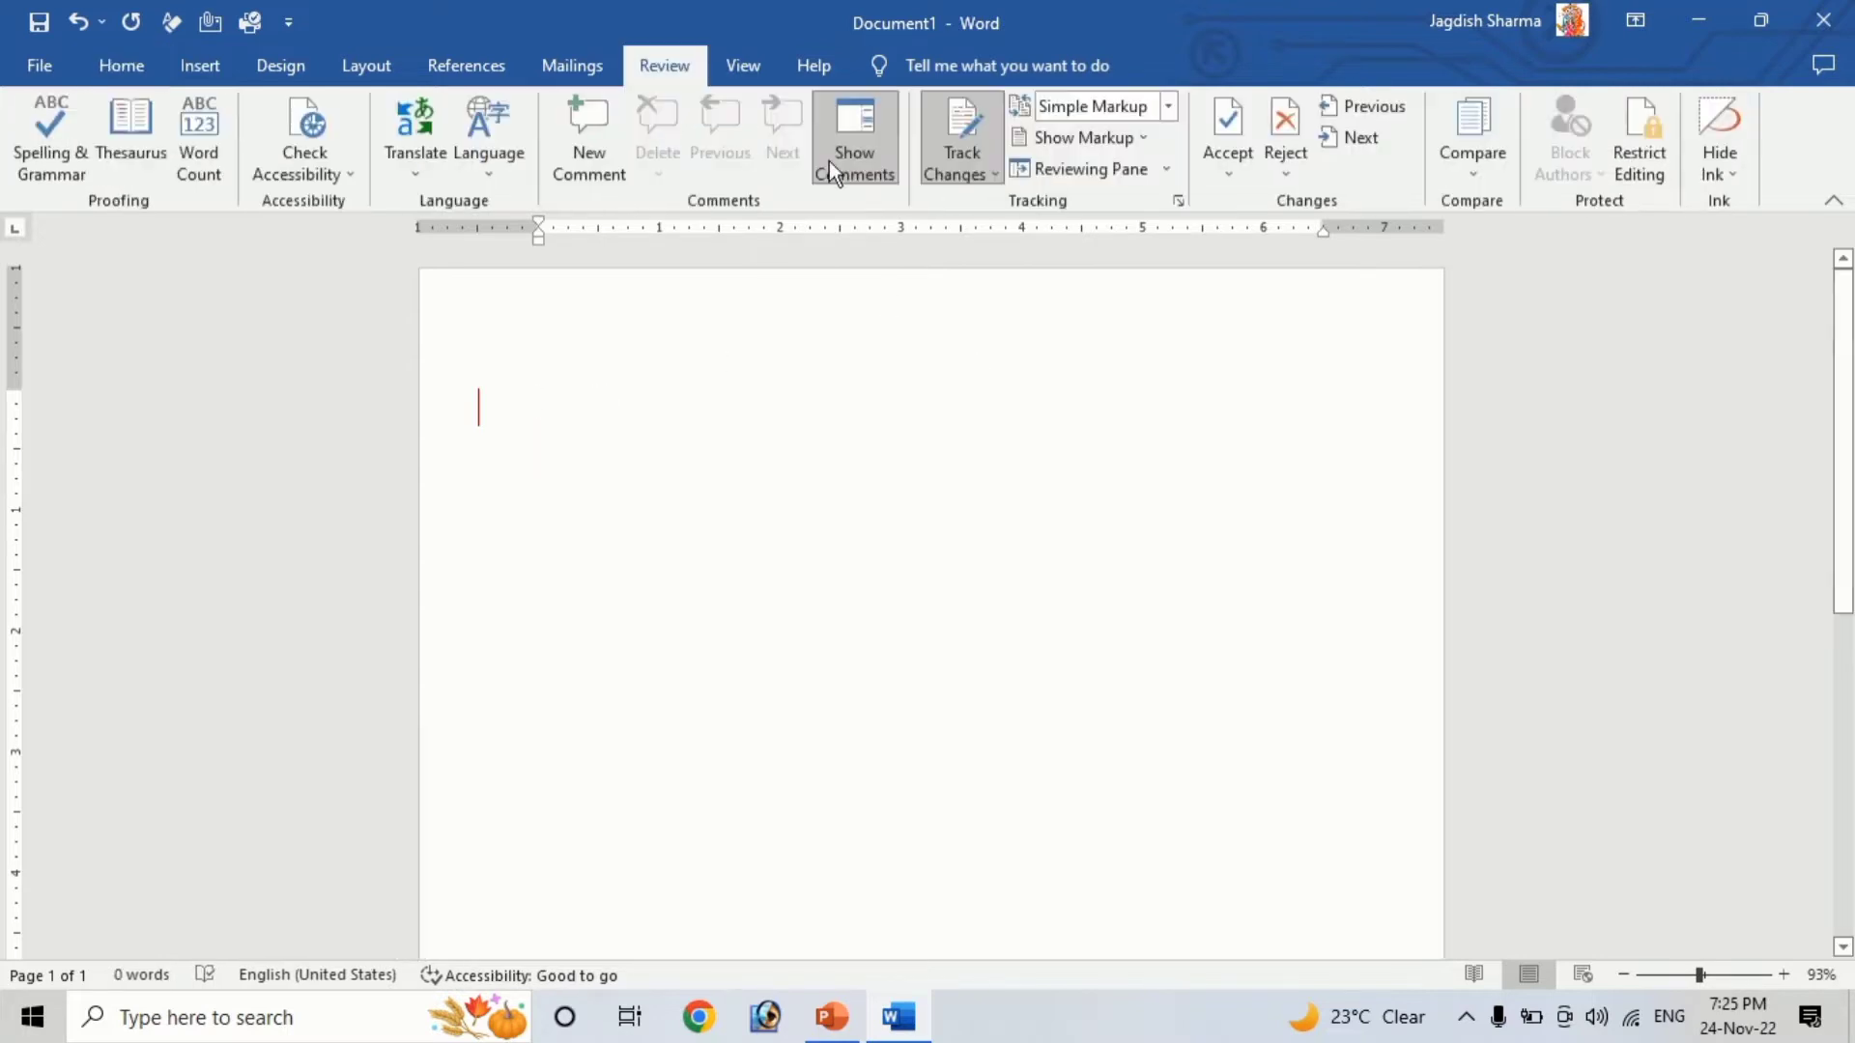
left_click(962, 166)
left_click(966, 136)
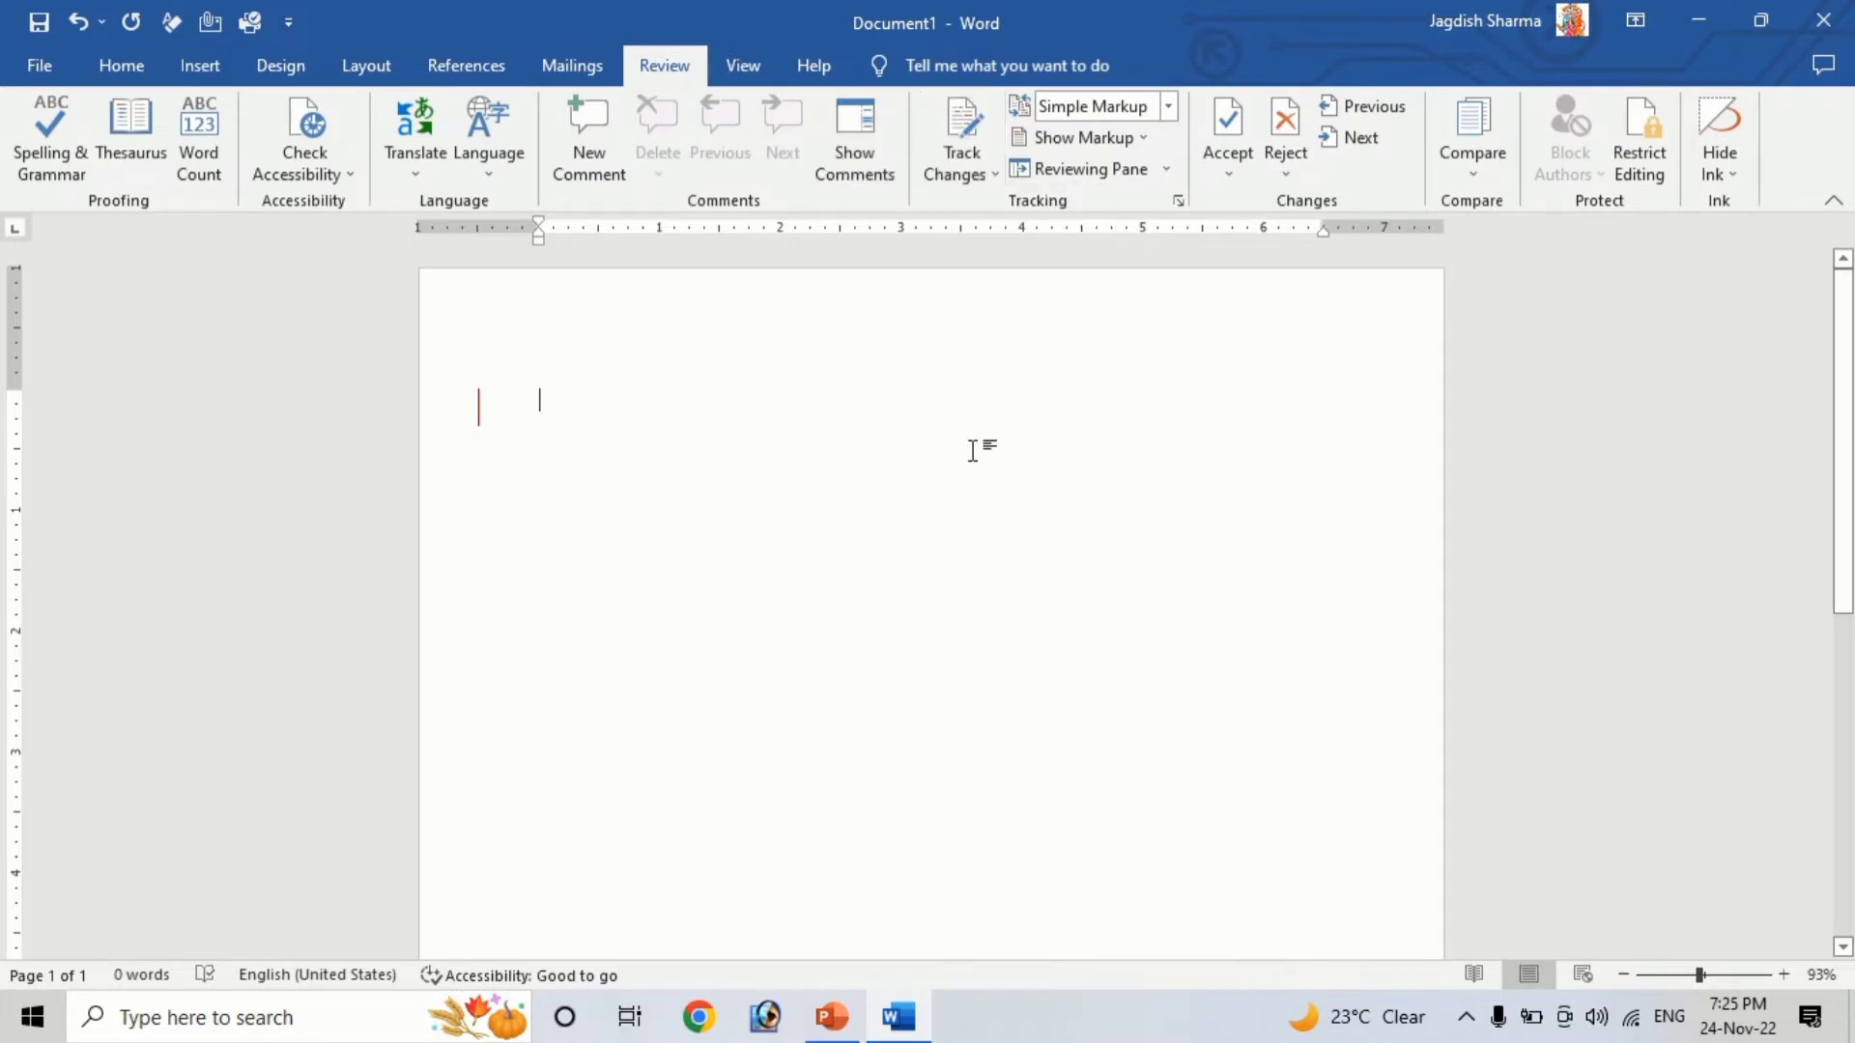
left_click_drag(639, 427, 438, 419)
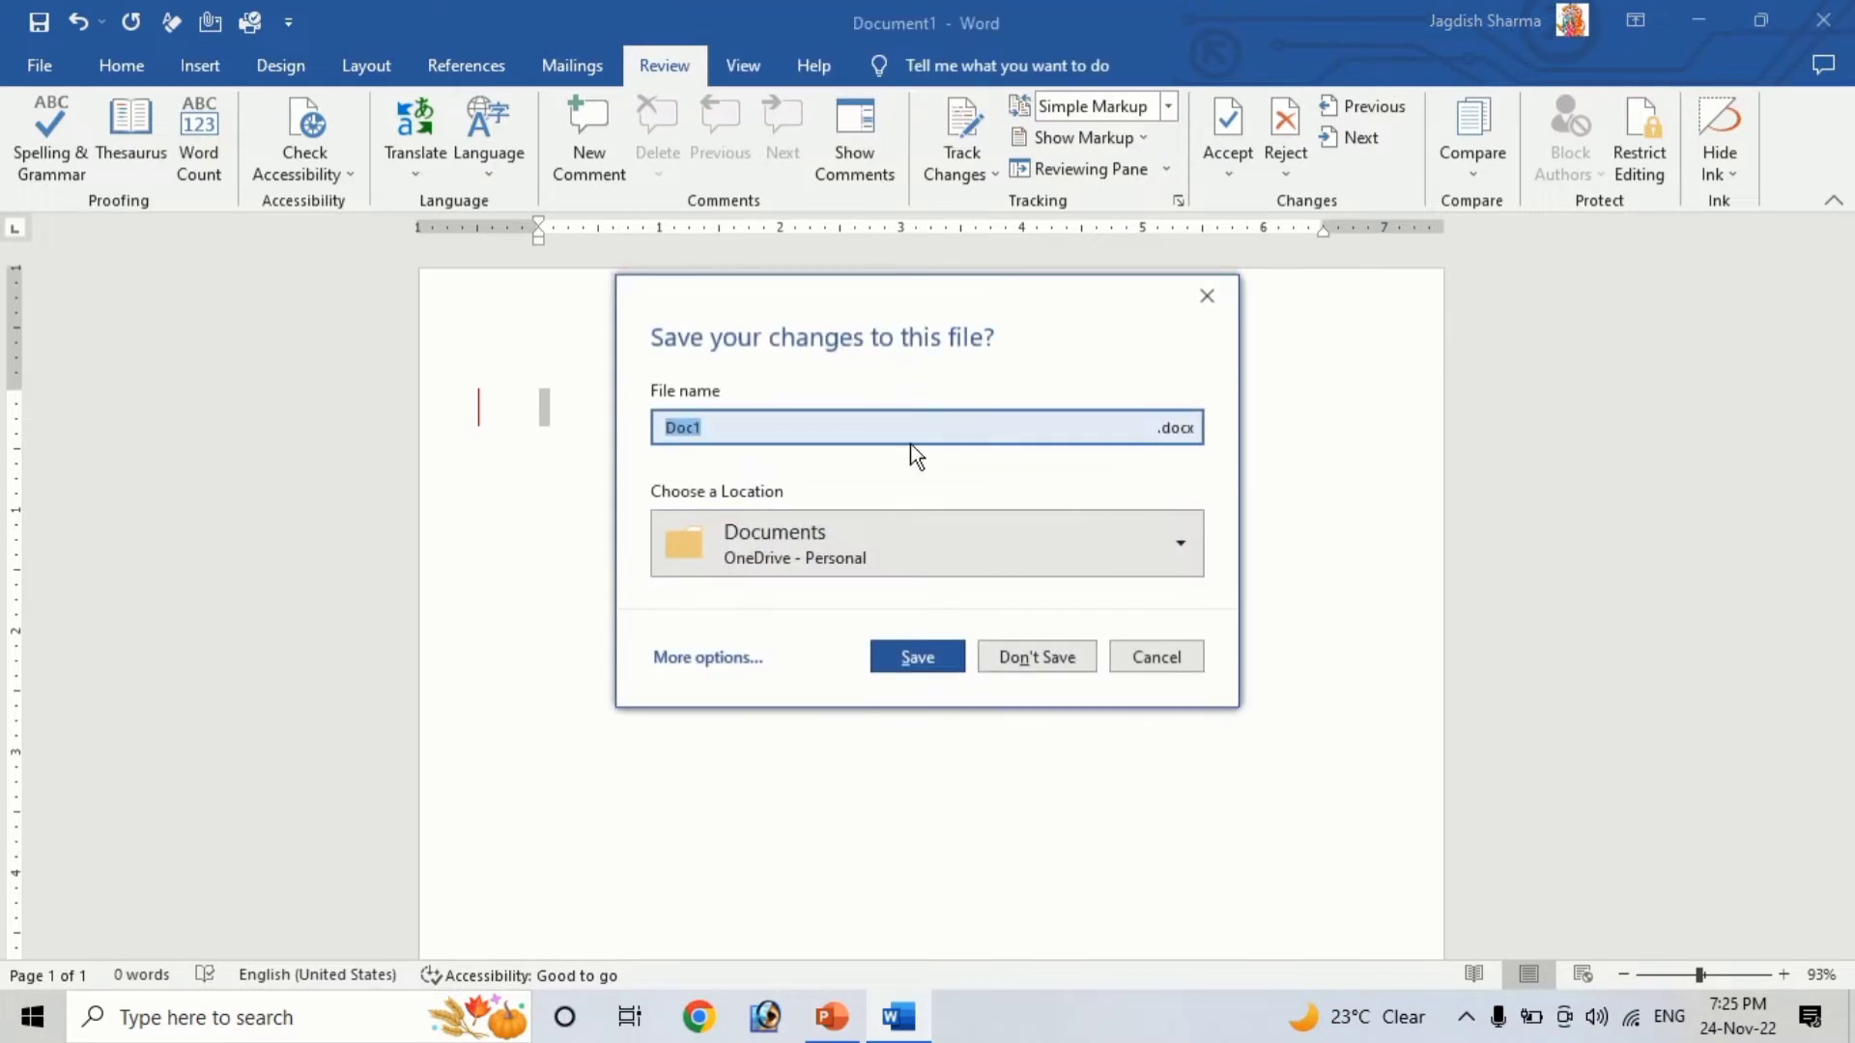
left_click(1034, 656)
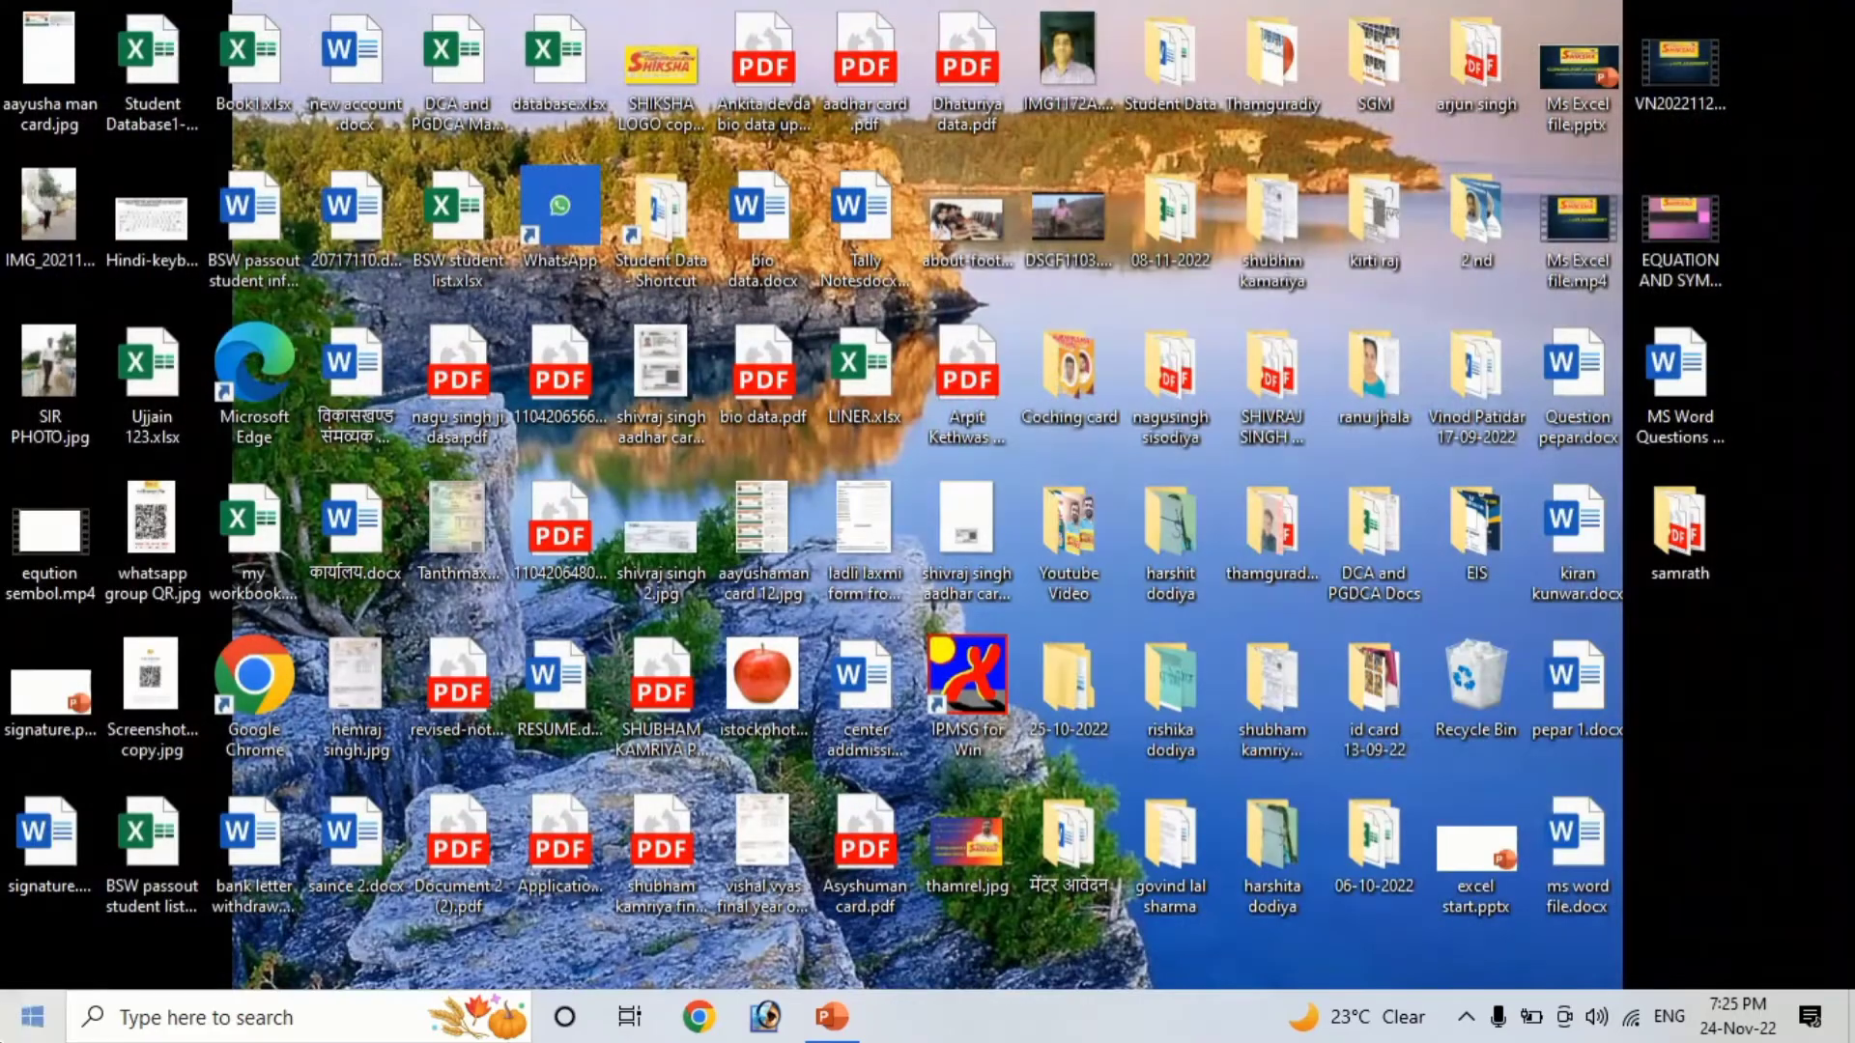
Launch Word from the Windows search and open a new blank document
left_click(172, 1024)
type("word")
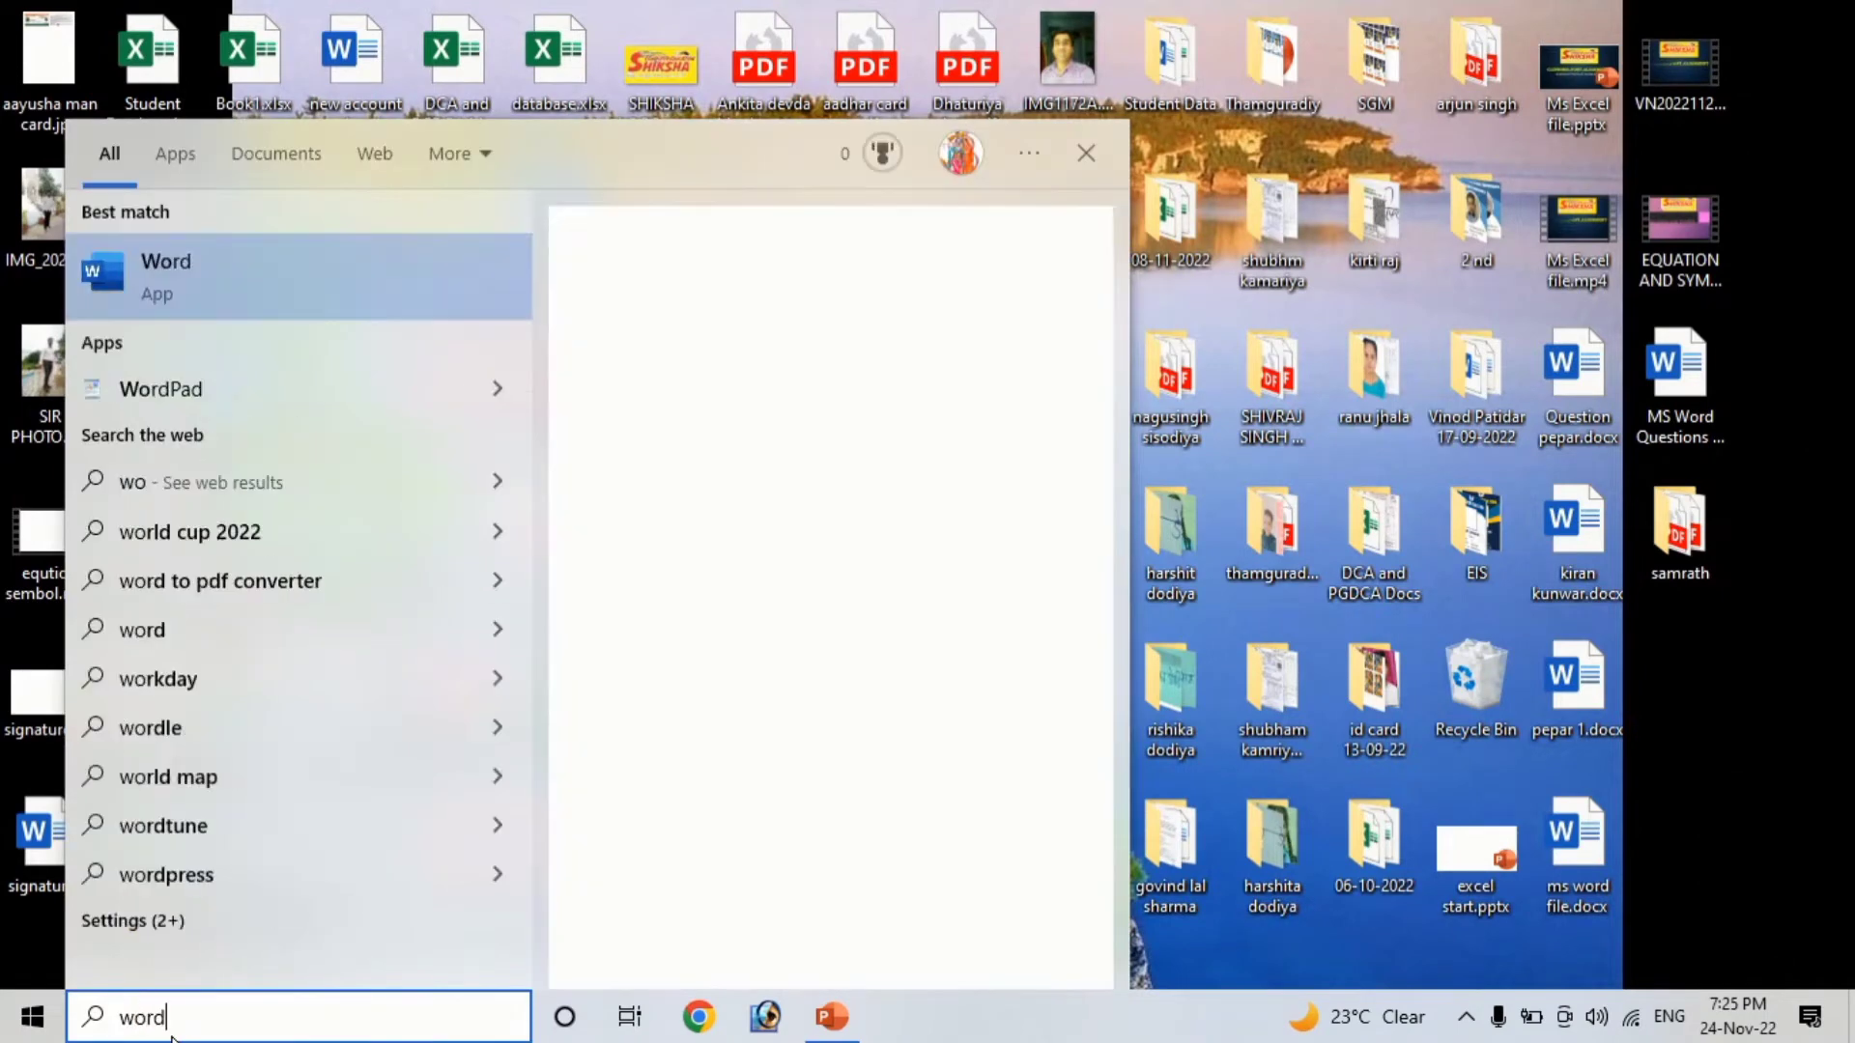
left_click(149, 288)
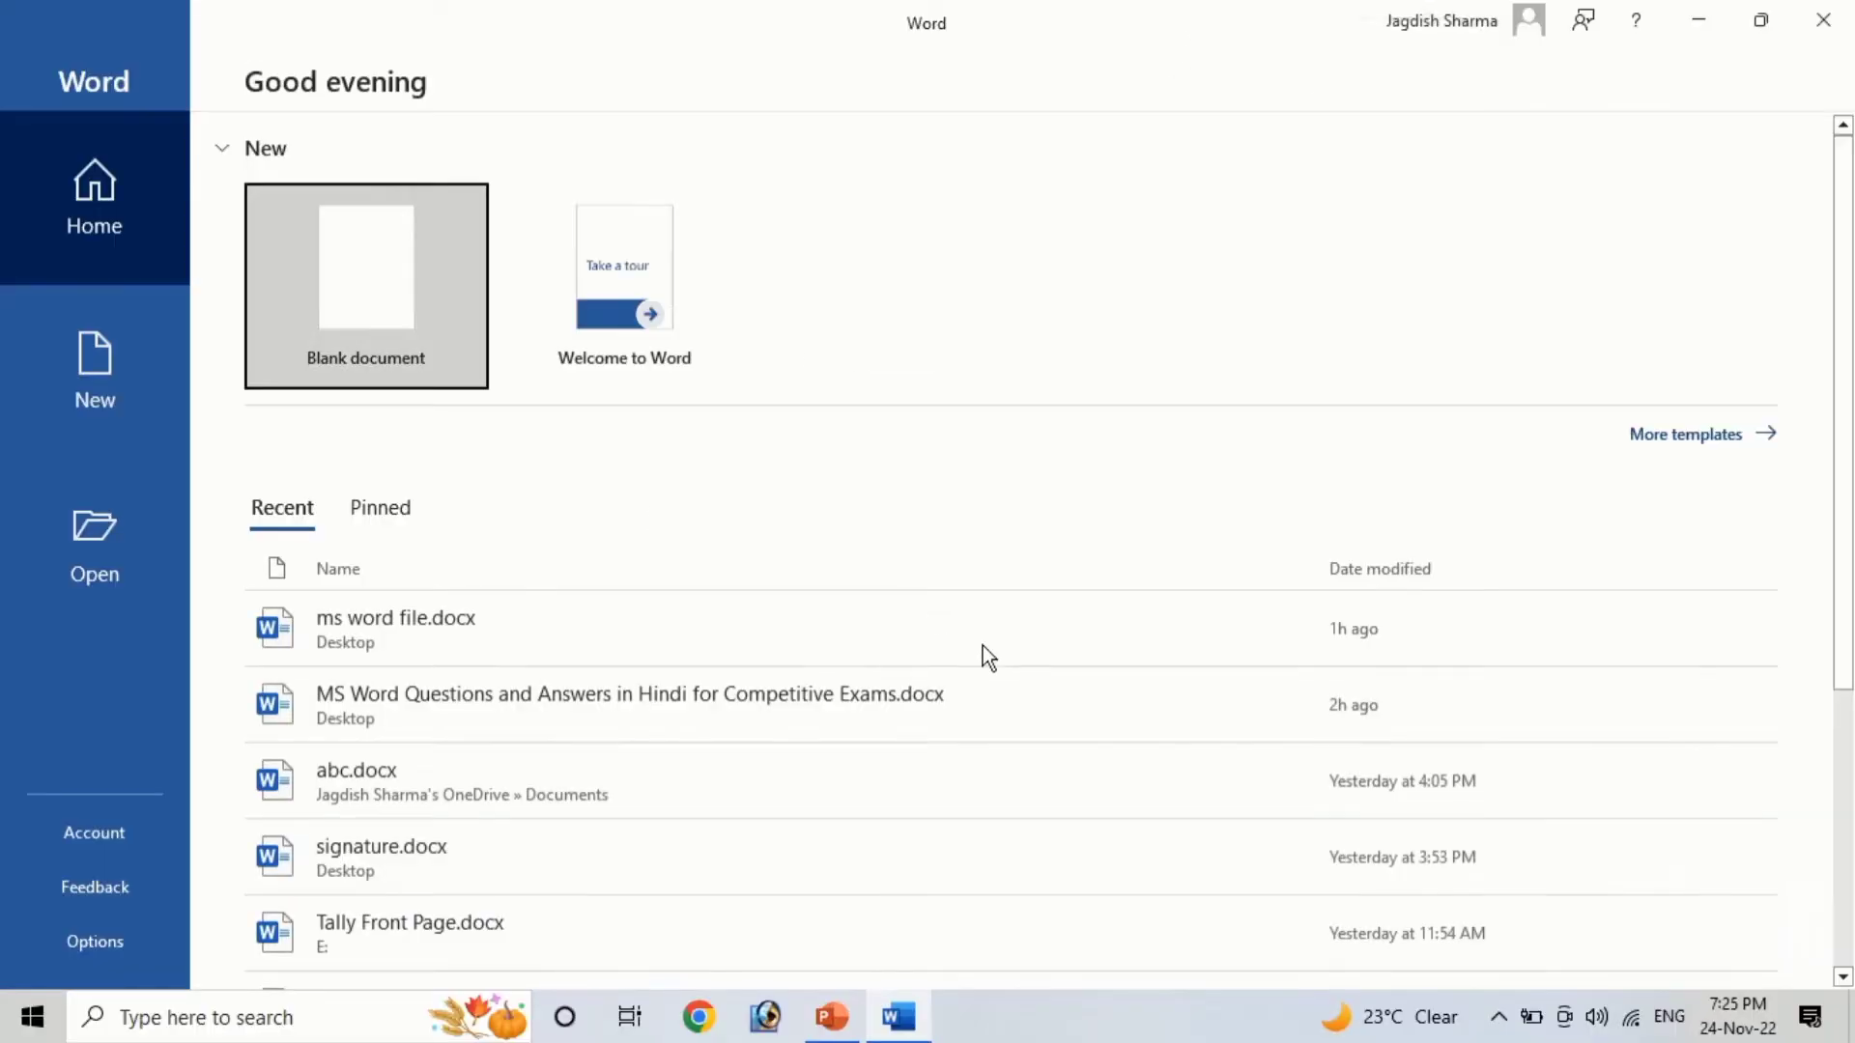
left_click(437, 297)
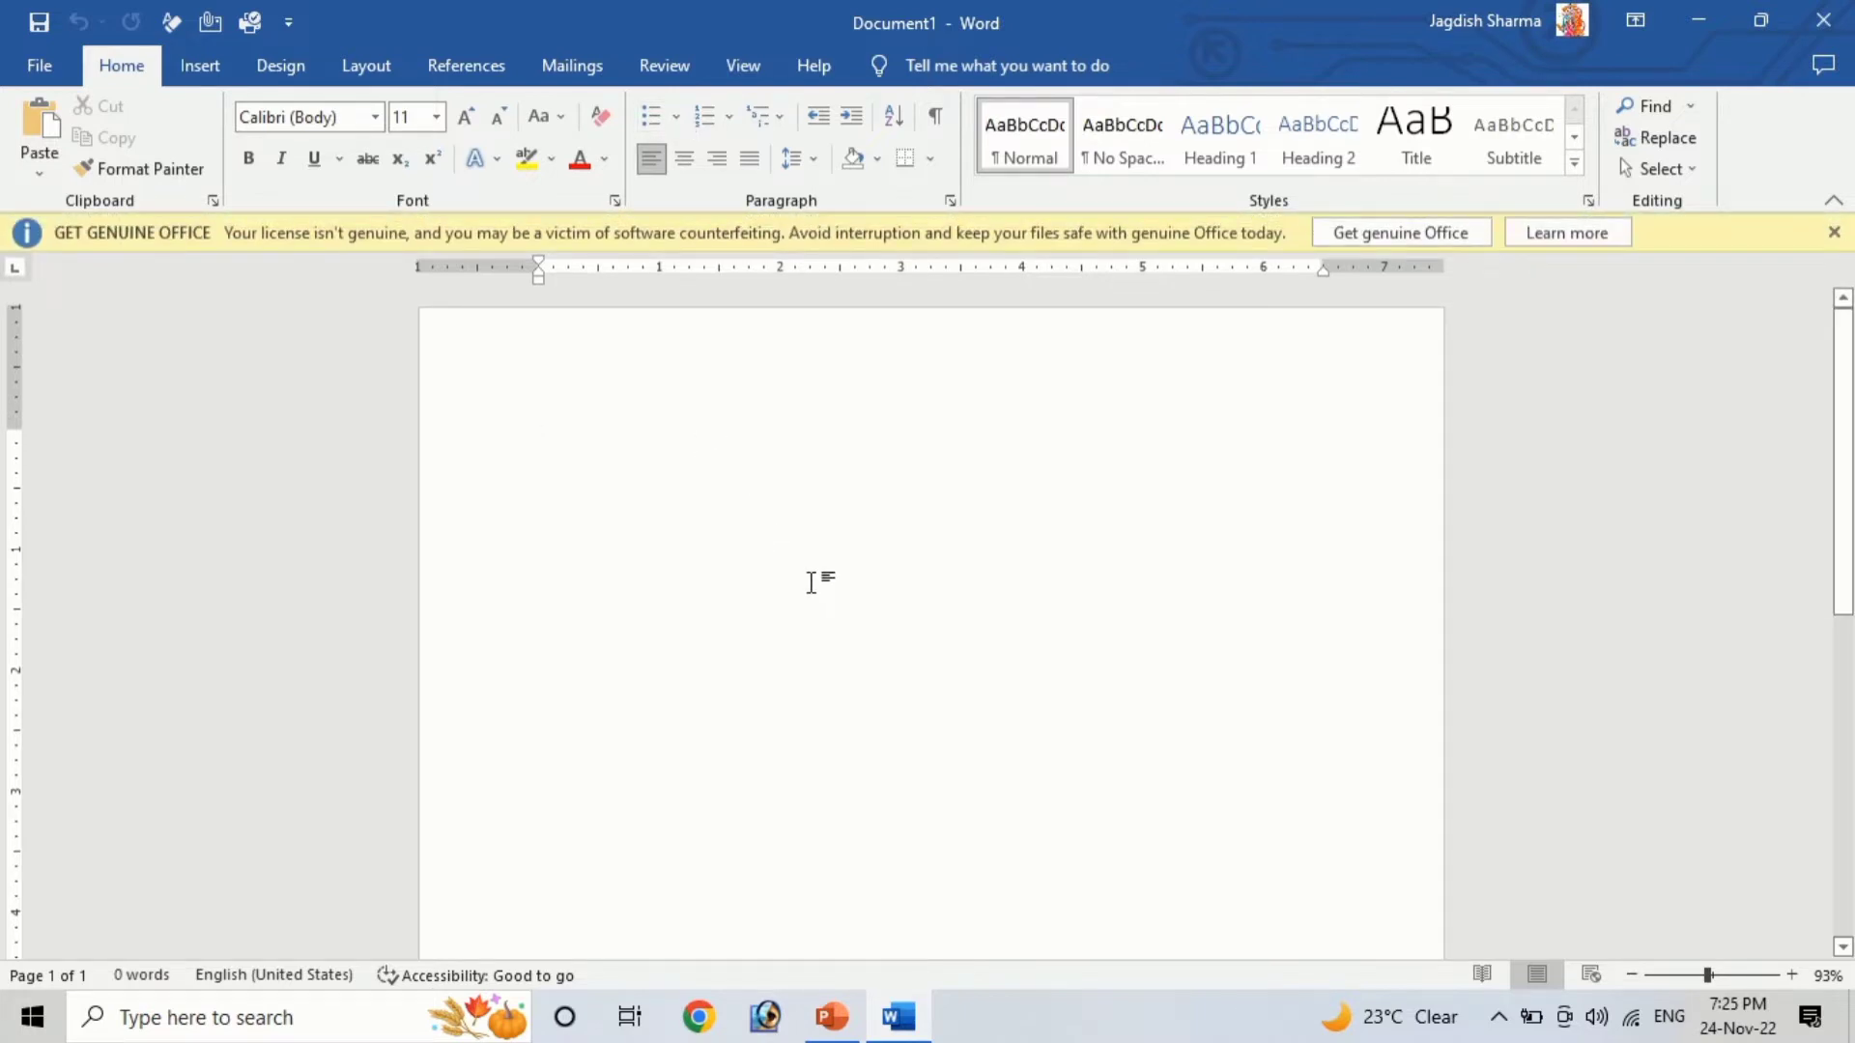
Type the heading '10th class subjects' followed by Hindi and English on separate lines
type("10")
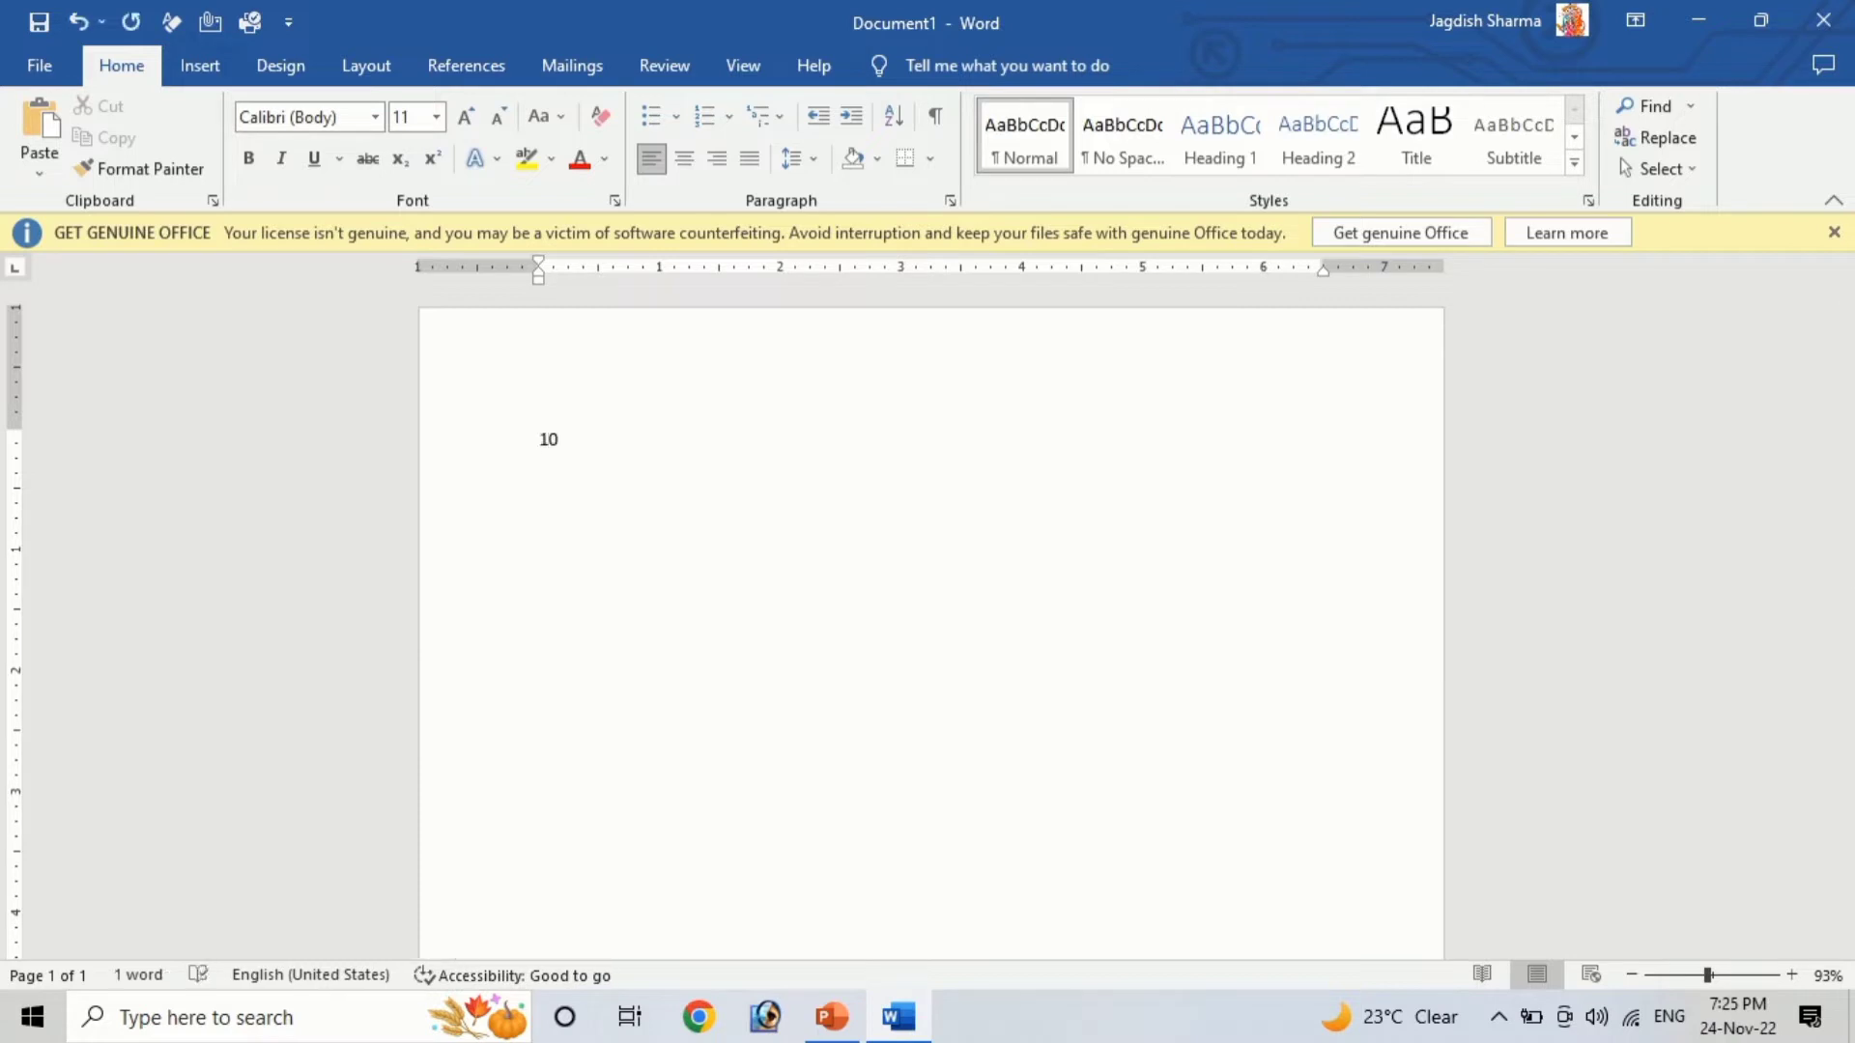
type("th cla")
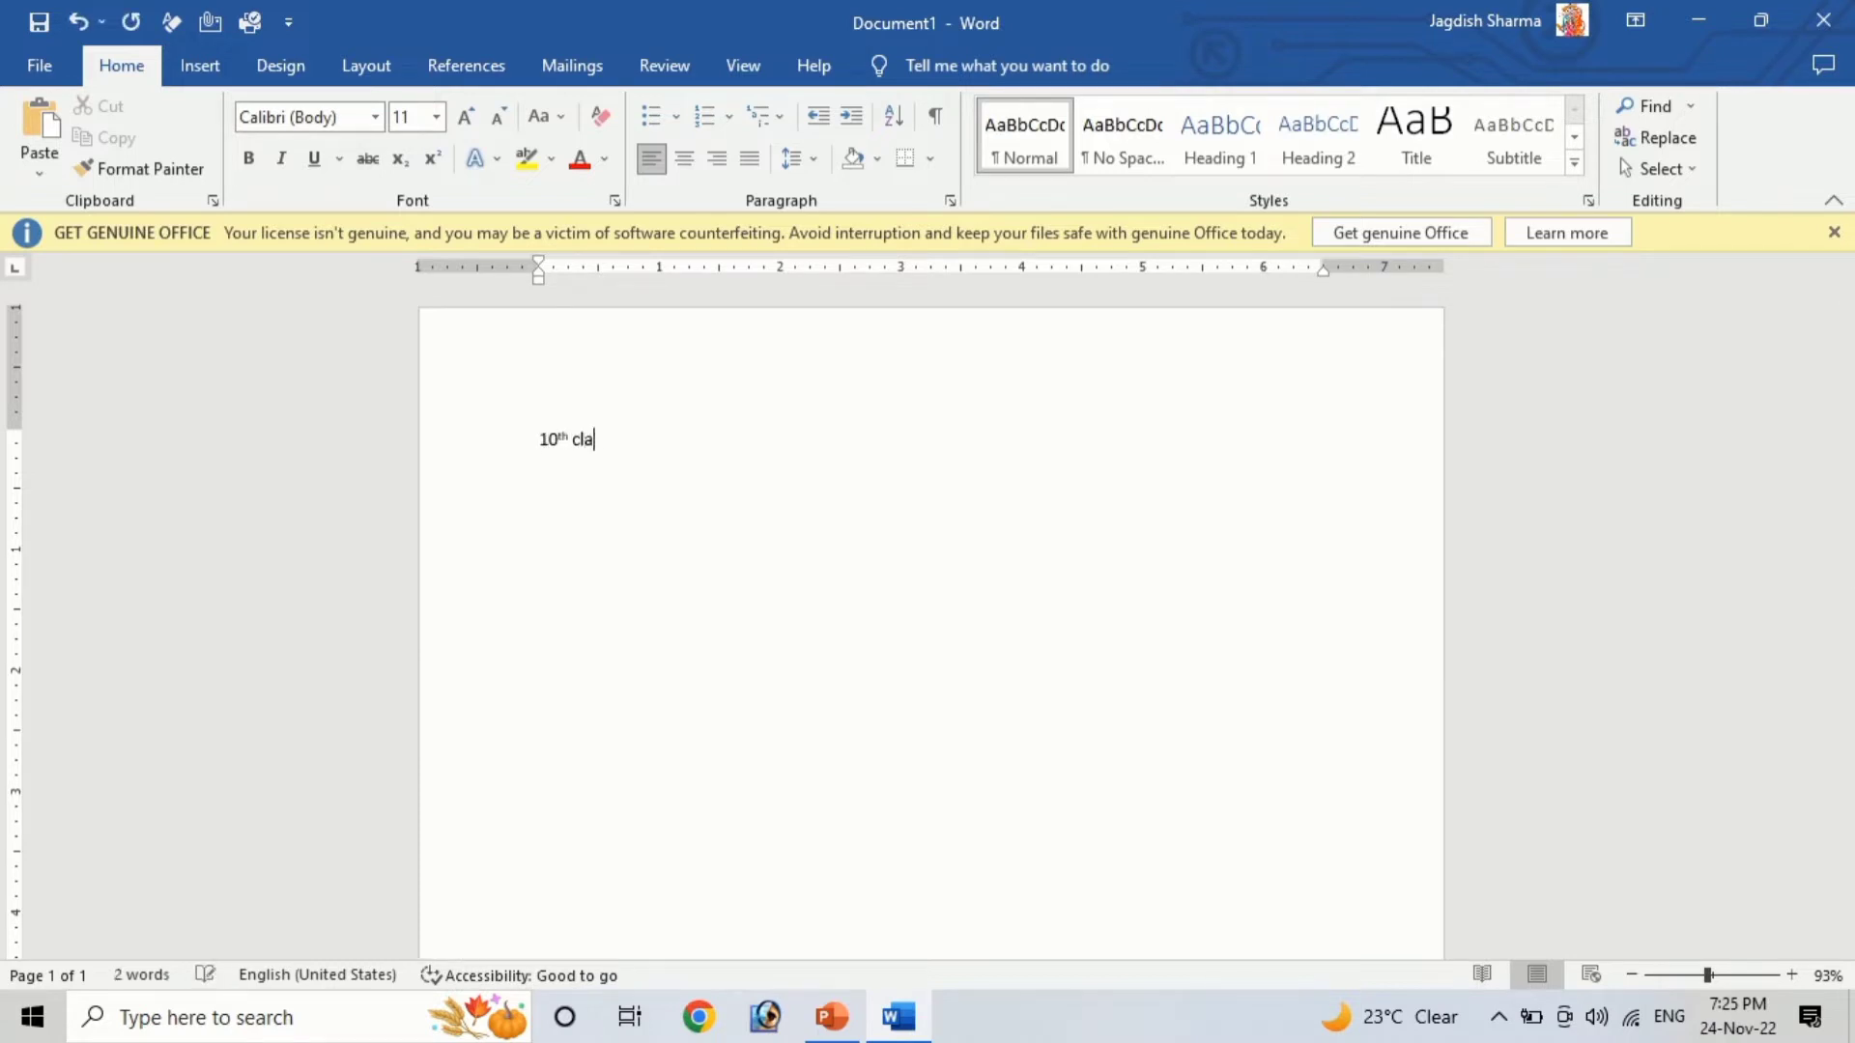
type("ss subjects ")
type("Hindi")
key("Return")
type("english")
key("Return")
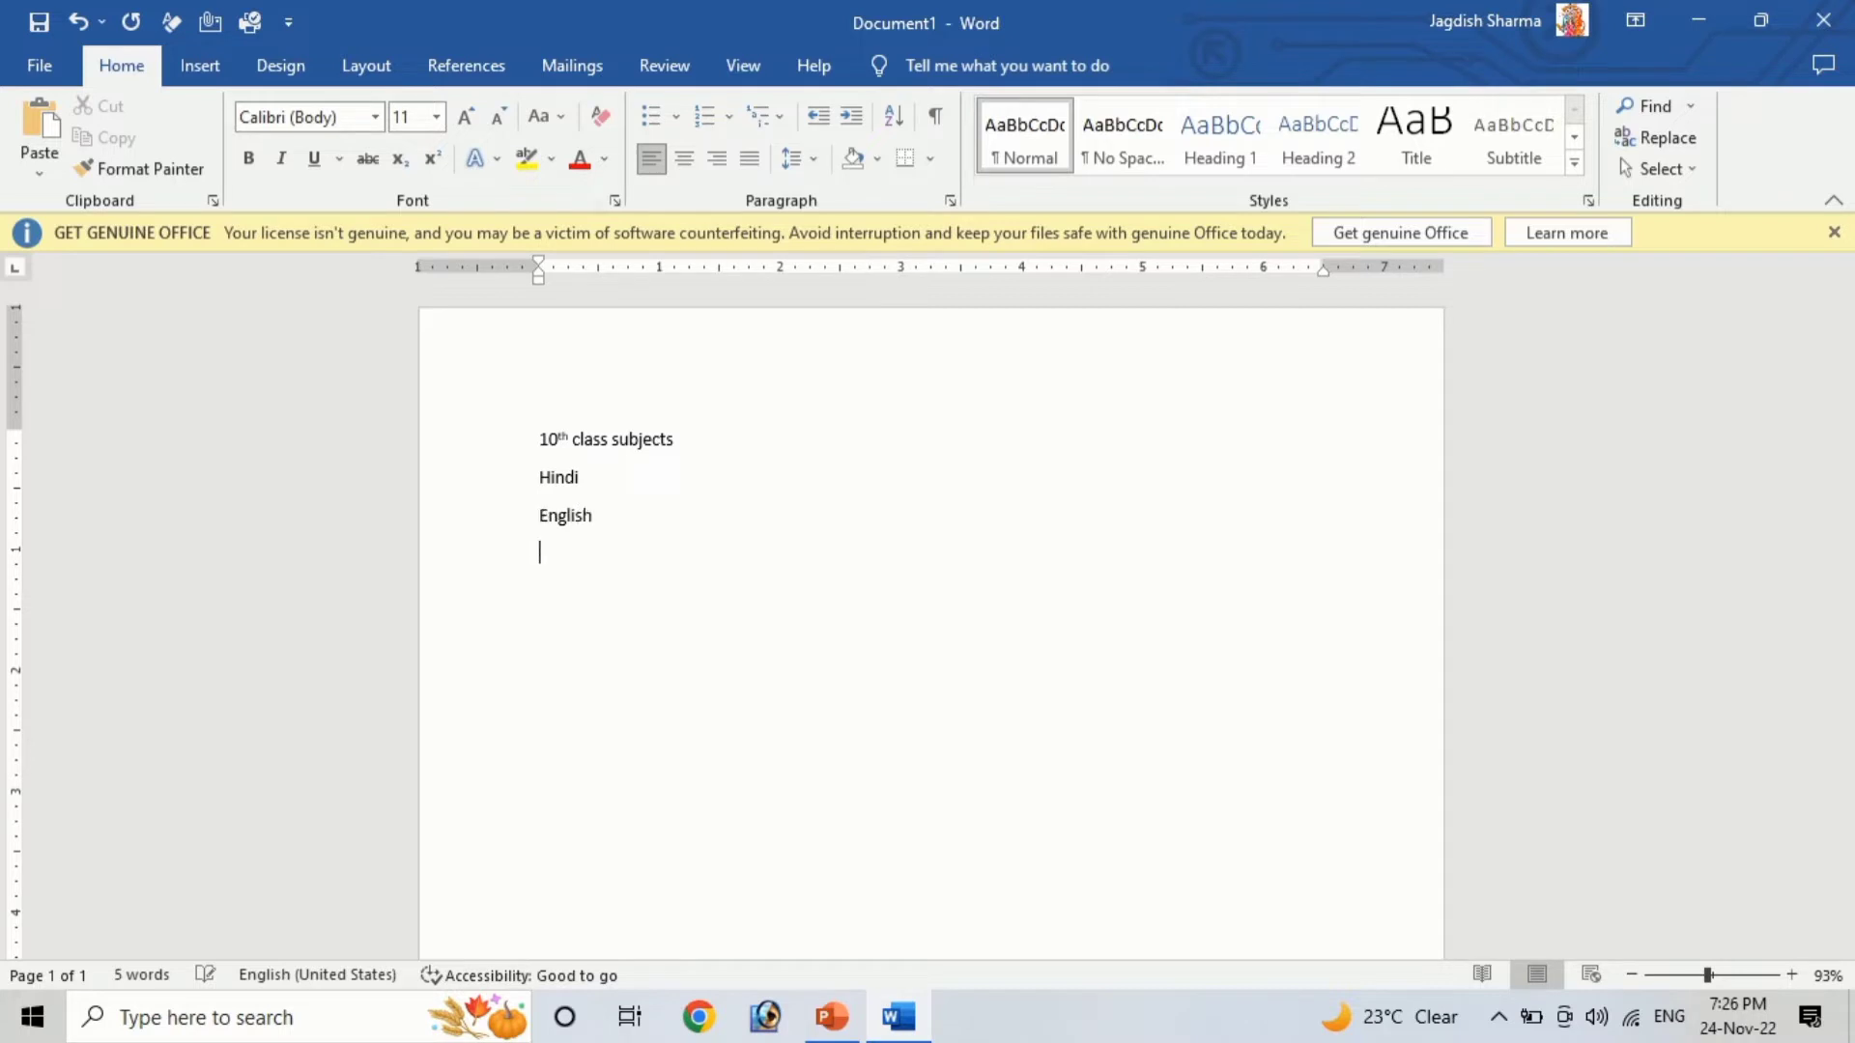
Add Mathematics, Science, Social Science and Sanskrit as further lines, correcting the spelling of Science
type("Mathematics ")
type("Sceince")
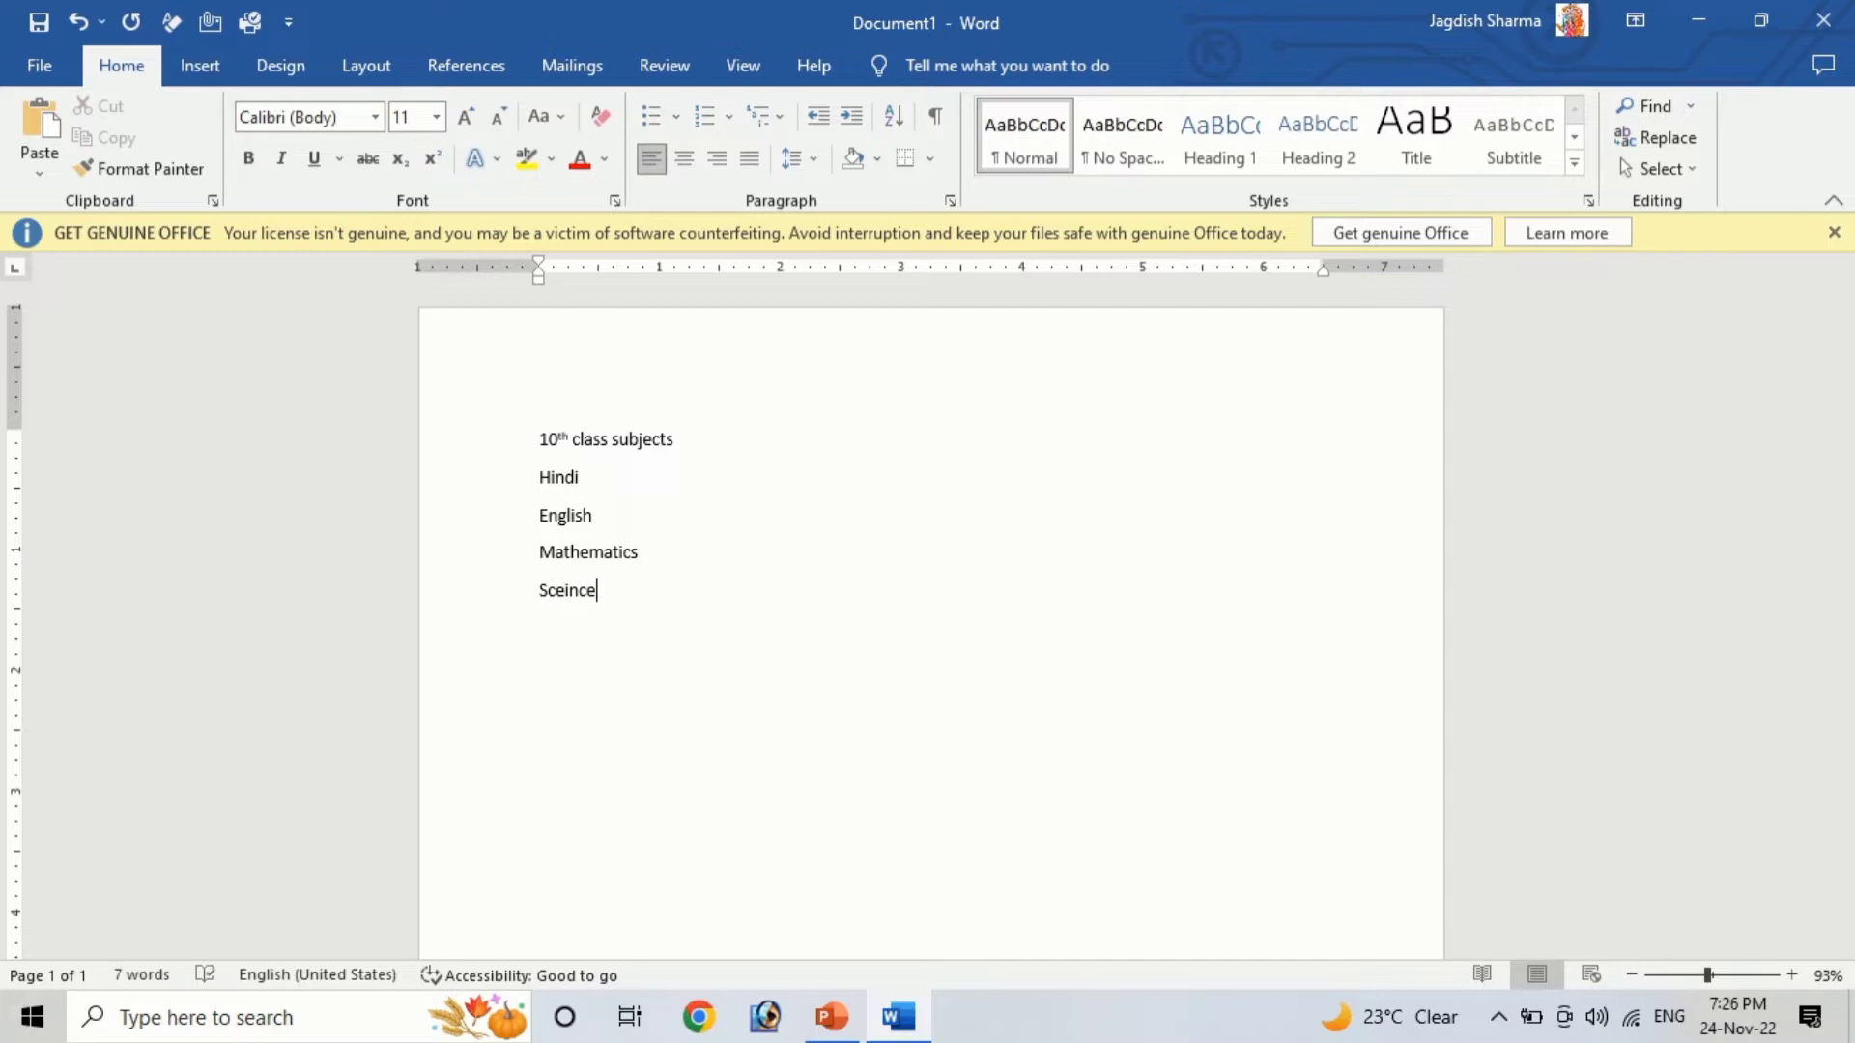
key("BackSpace")
key("BackSpace")
key("BackSpace")
key("BackSpace")
type("ience")
key("Return")
type("Social Science")
key("Return")
type("Sans")
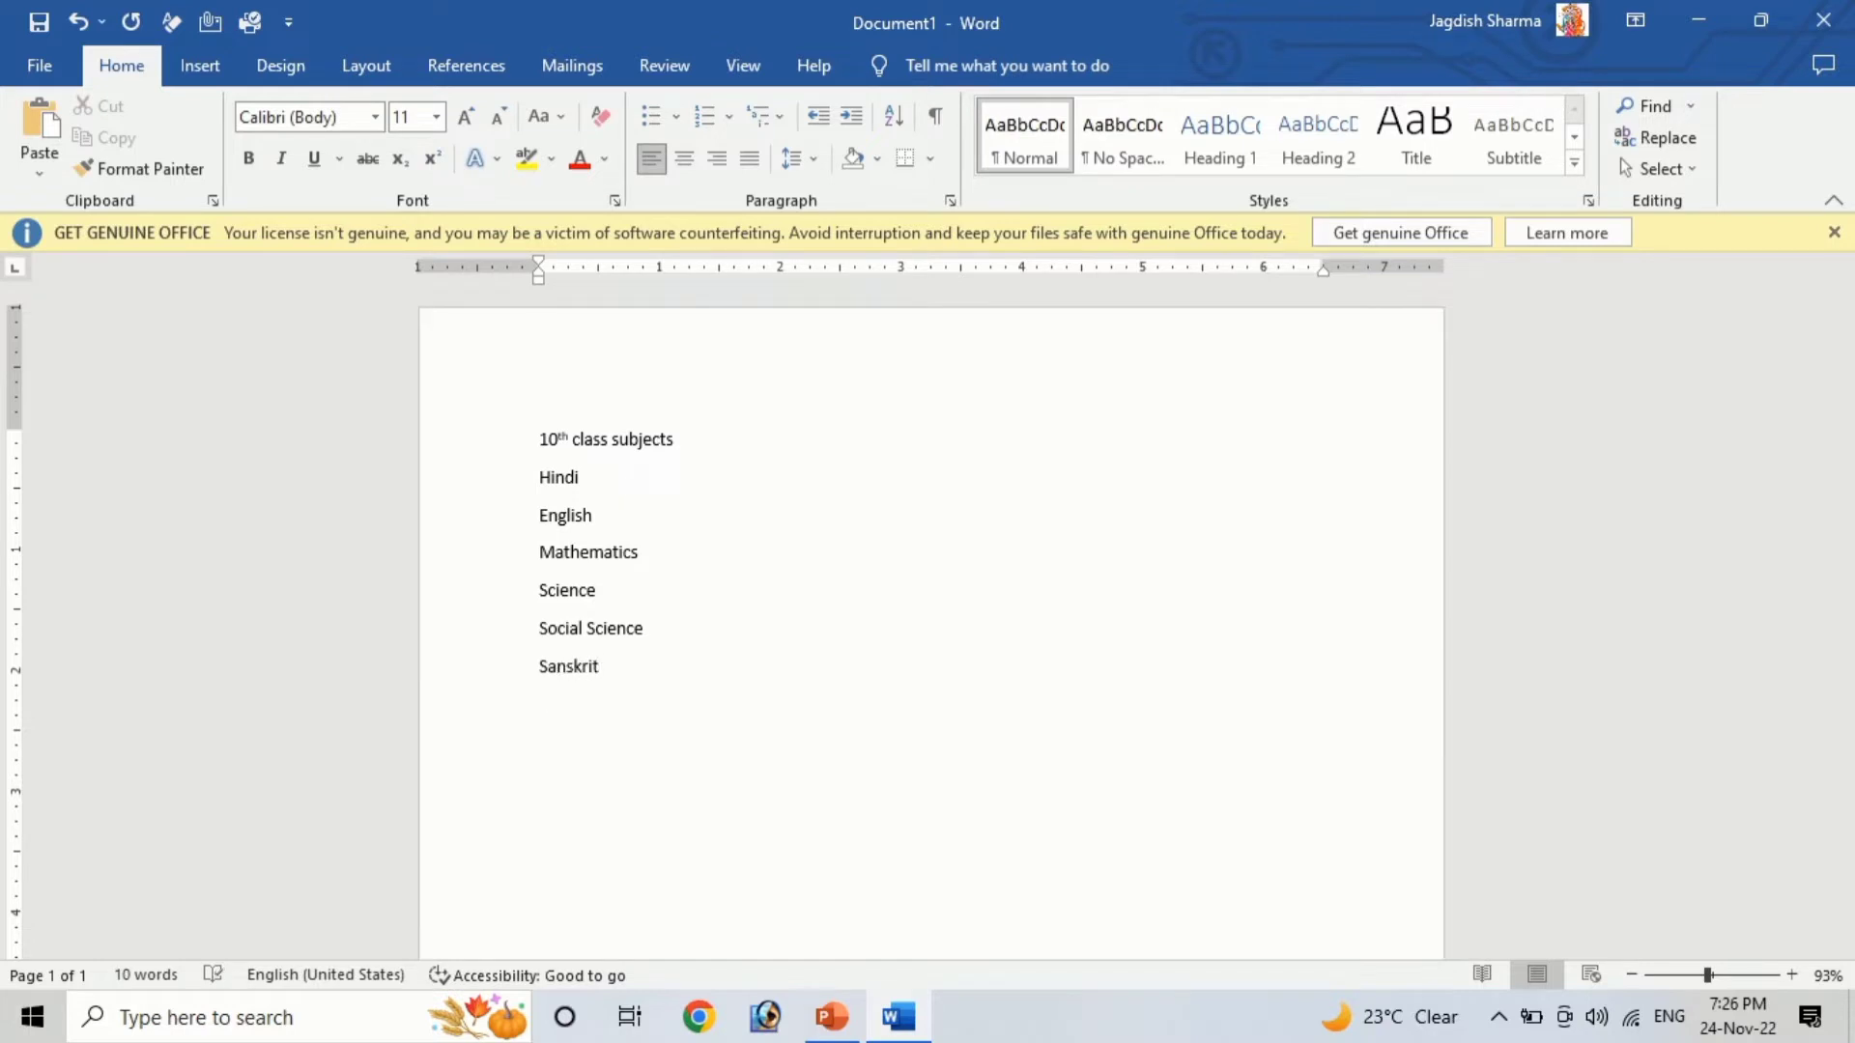
Copy the heading and the first three subject lines and paste them on a new line at the end
key("Up")
key("Up")
key("Up")
key("Up")
key("Up")
key("Up")
key("Up")
key("shift+Down")
key("shift+Down")
key("shift+Down")
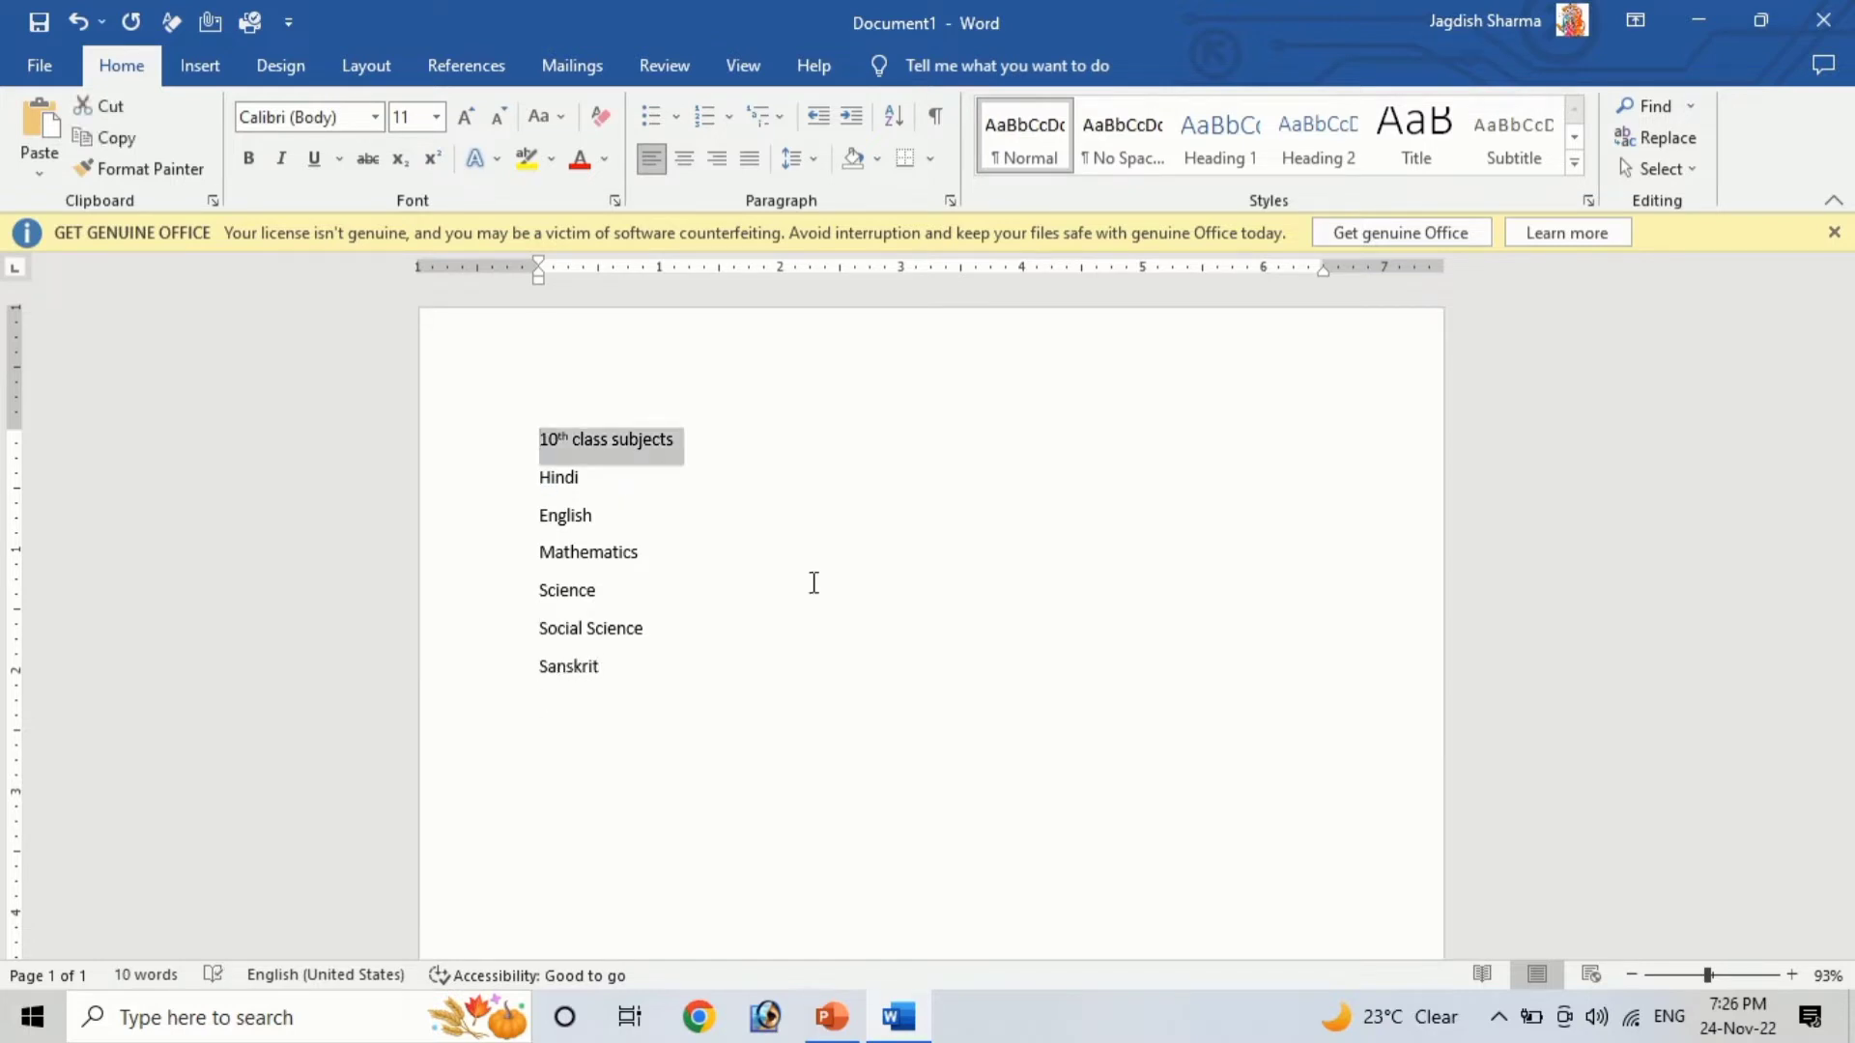
key("shift+Down")
key("ctrl+c")
key("ctrl+End")
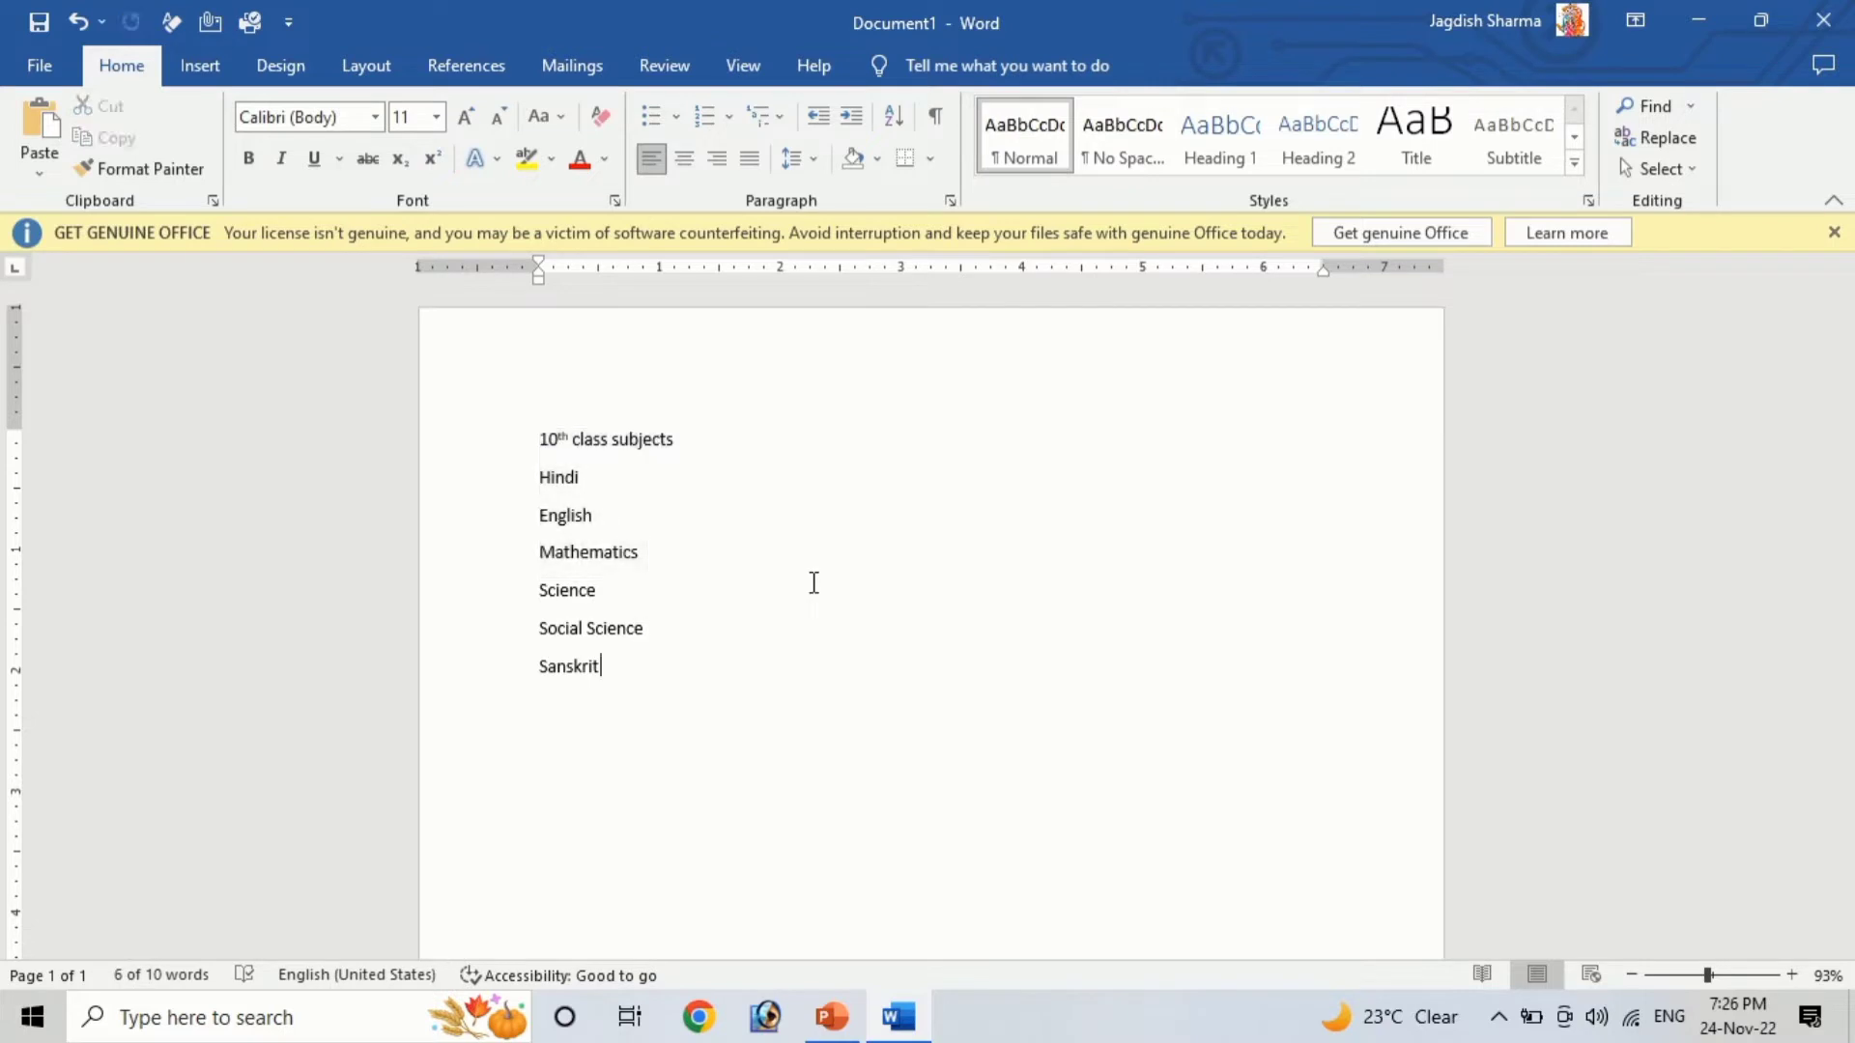
key("Return")
key("ctrl+v")
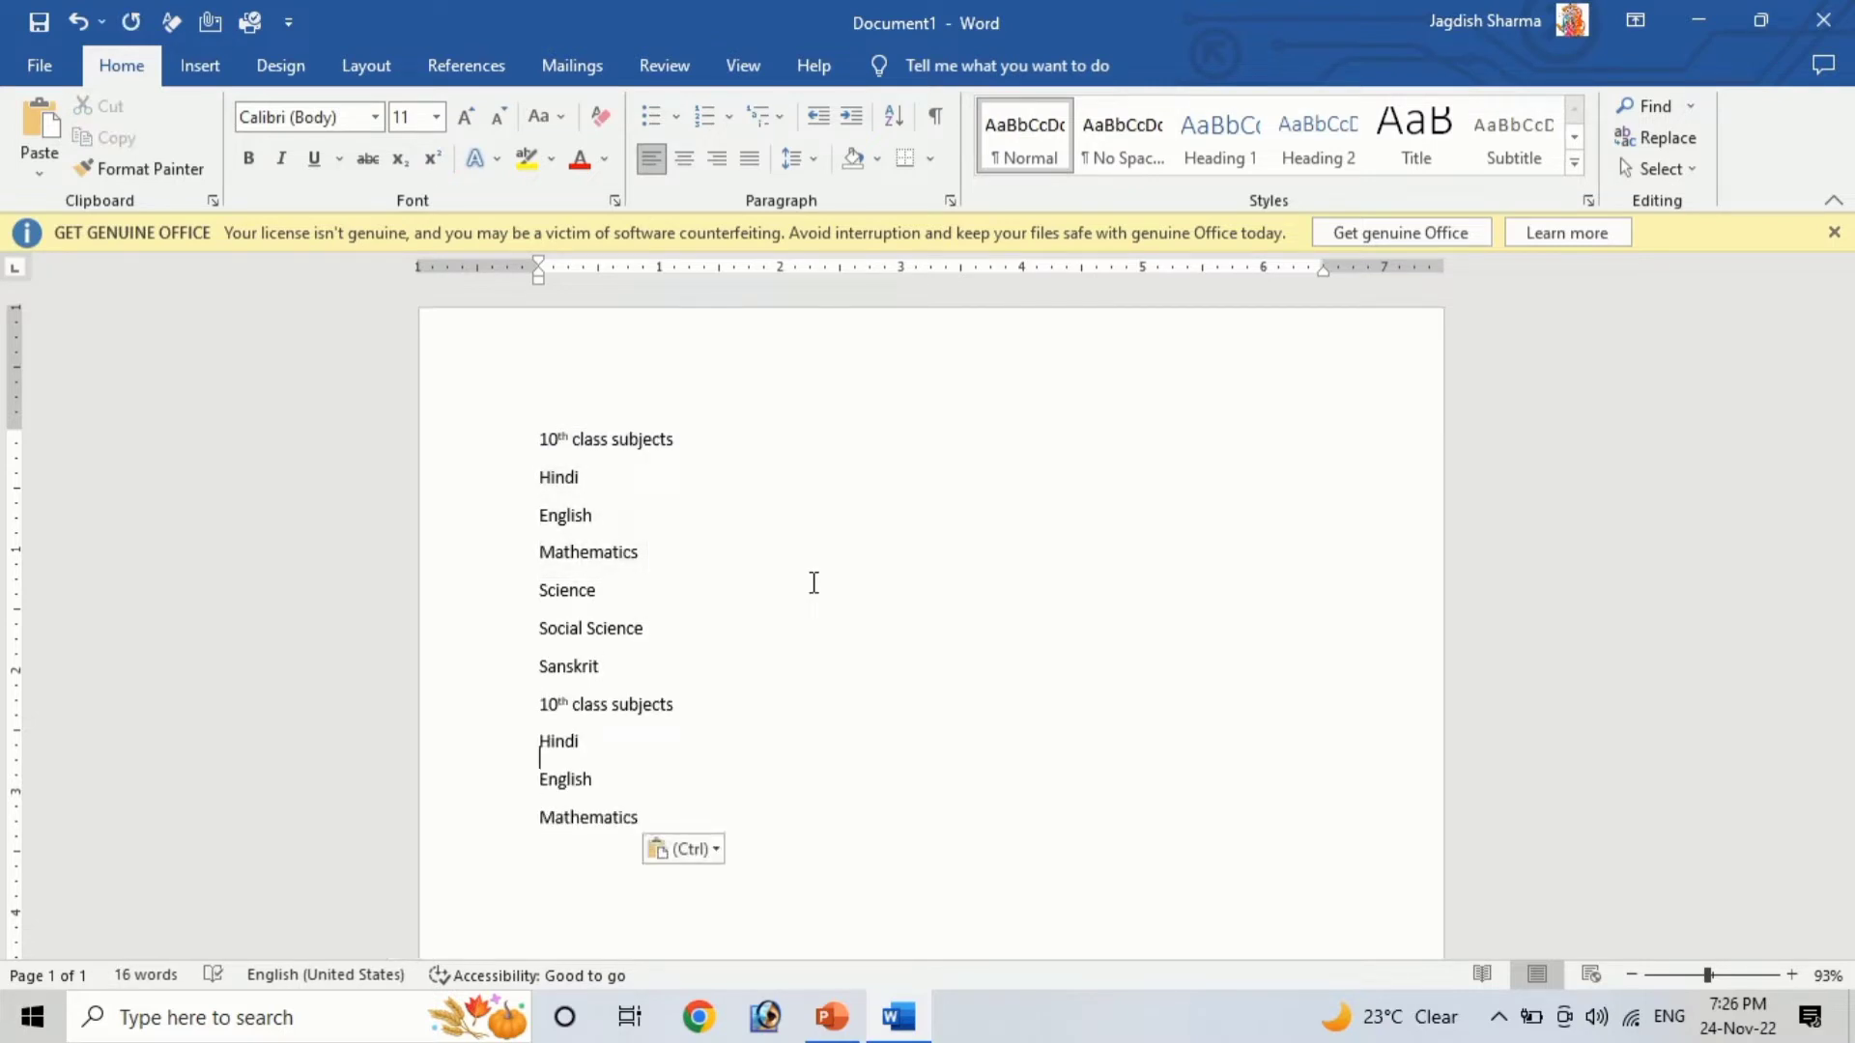
Change the pasted heading to '12th class subjects'
key("Up")
key("Up")
key("Down")
key("shift+Right")
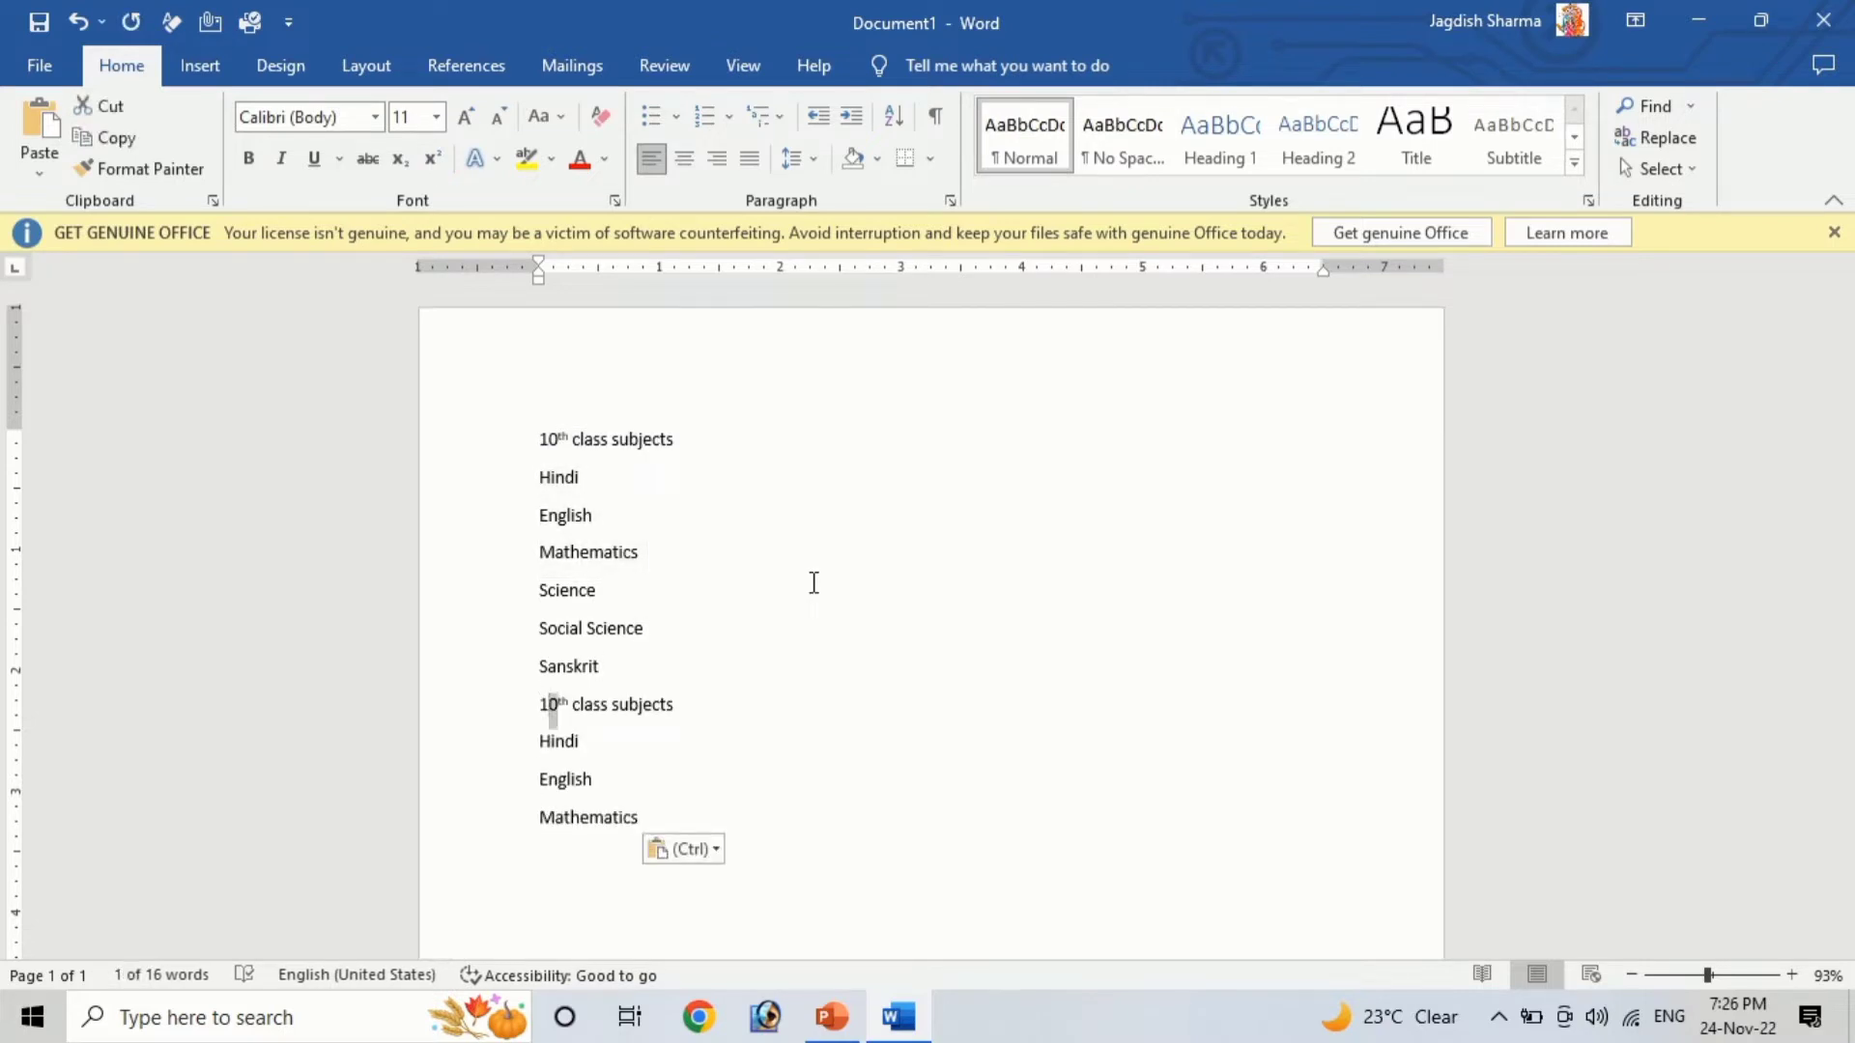
type("2")
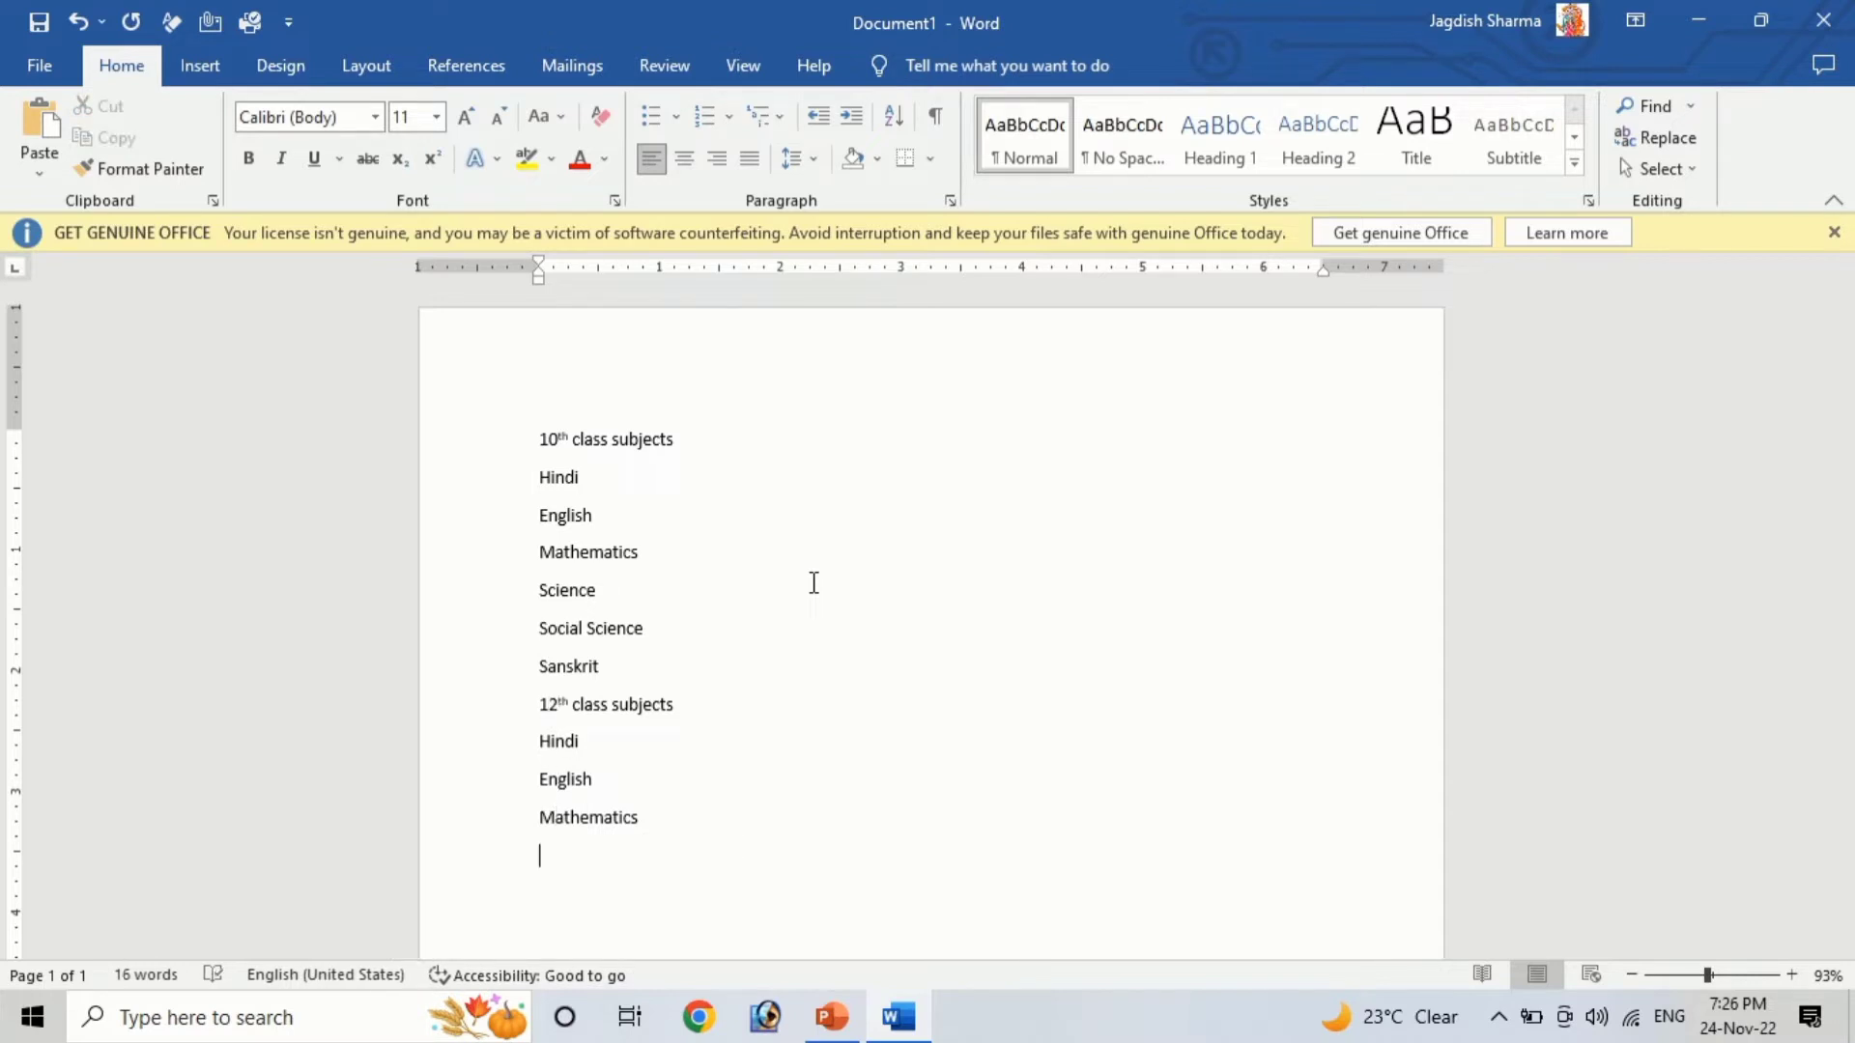
type("Phyiscs")
Add Physics and Chemistry as new lines under the 12th class subjects, correcting the spelling of Physics
key("Return")
key("BackSpace")
type("ics")
key("Return")
type("Chemistry")
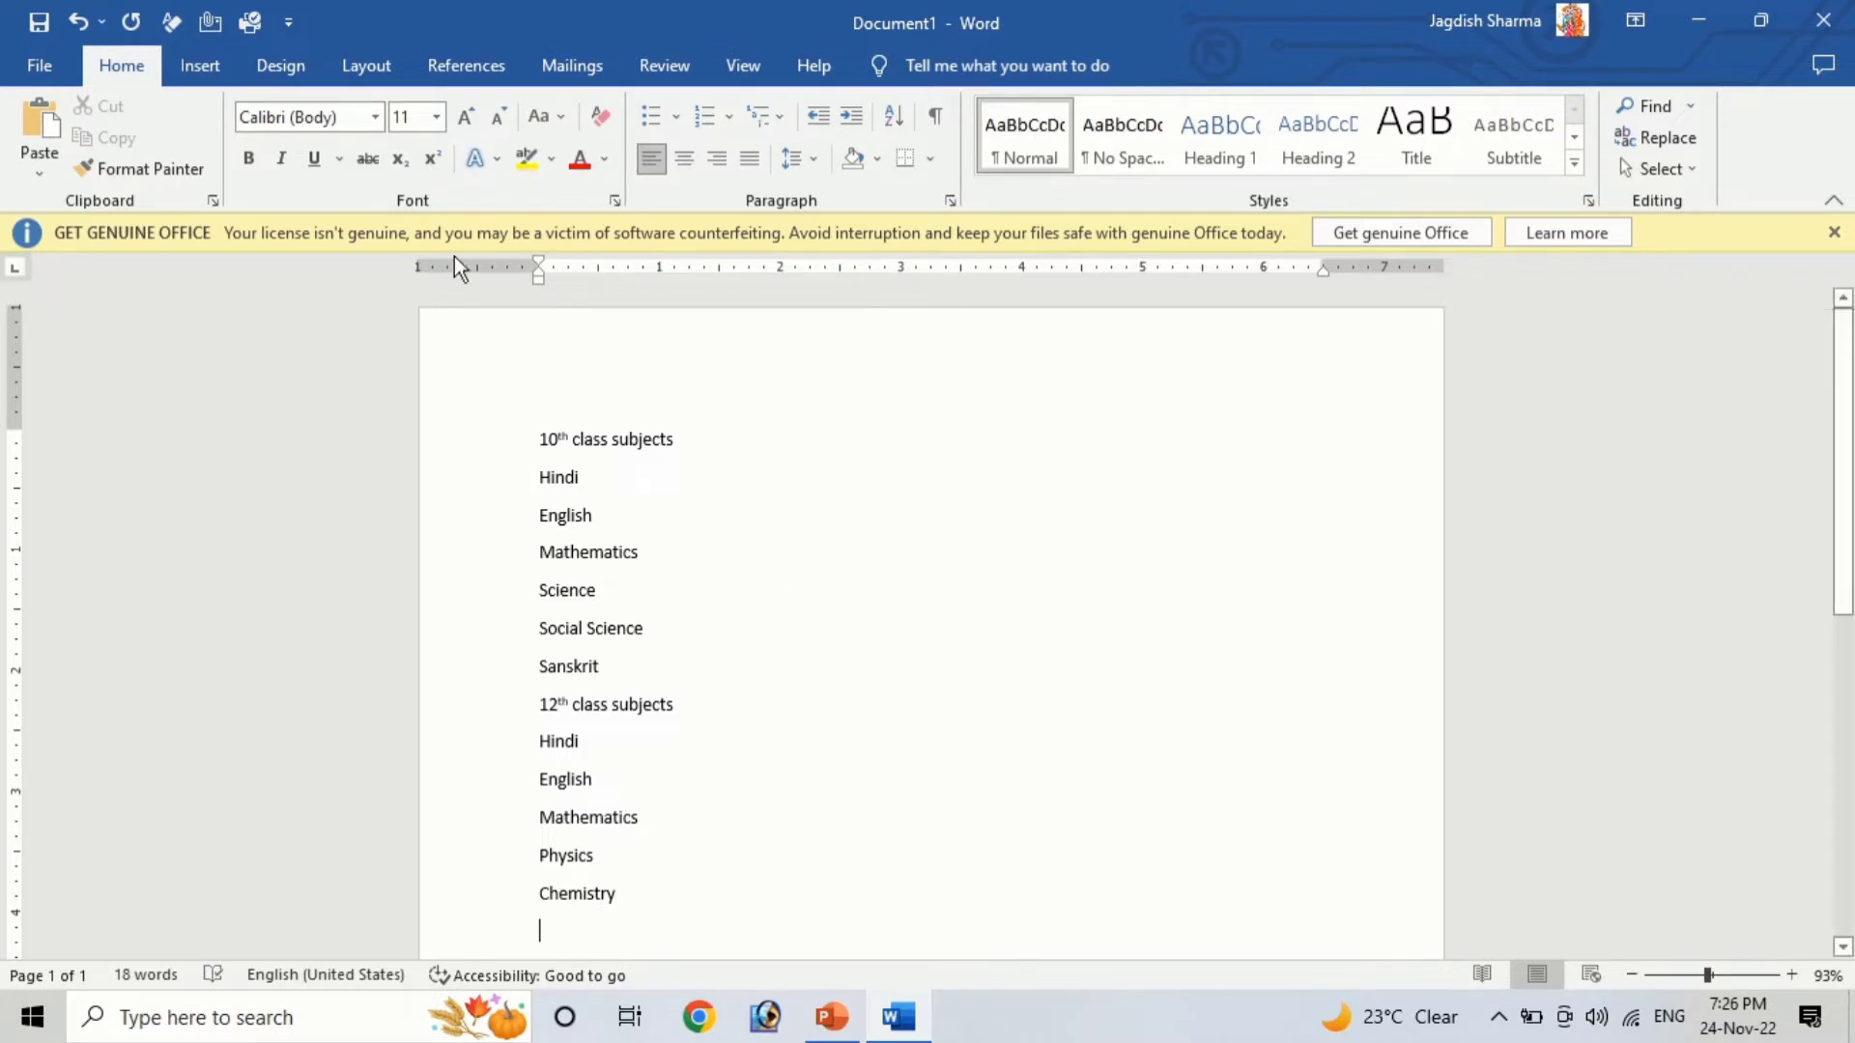
Select all the lines and apply filled round bullets to them
left_click_drag(538, 439, 708, 909)
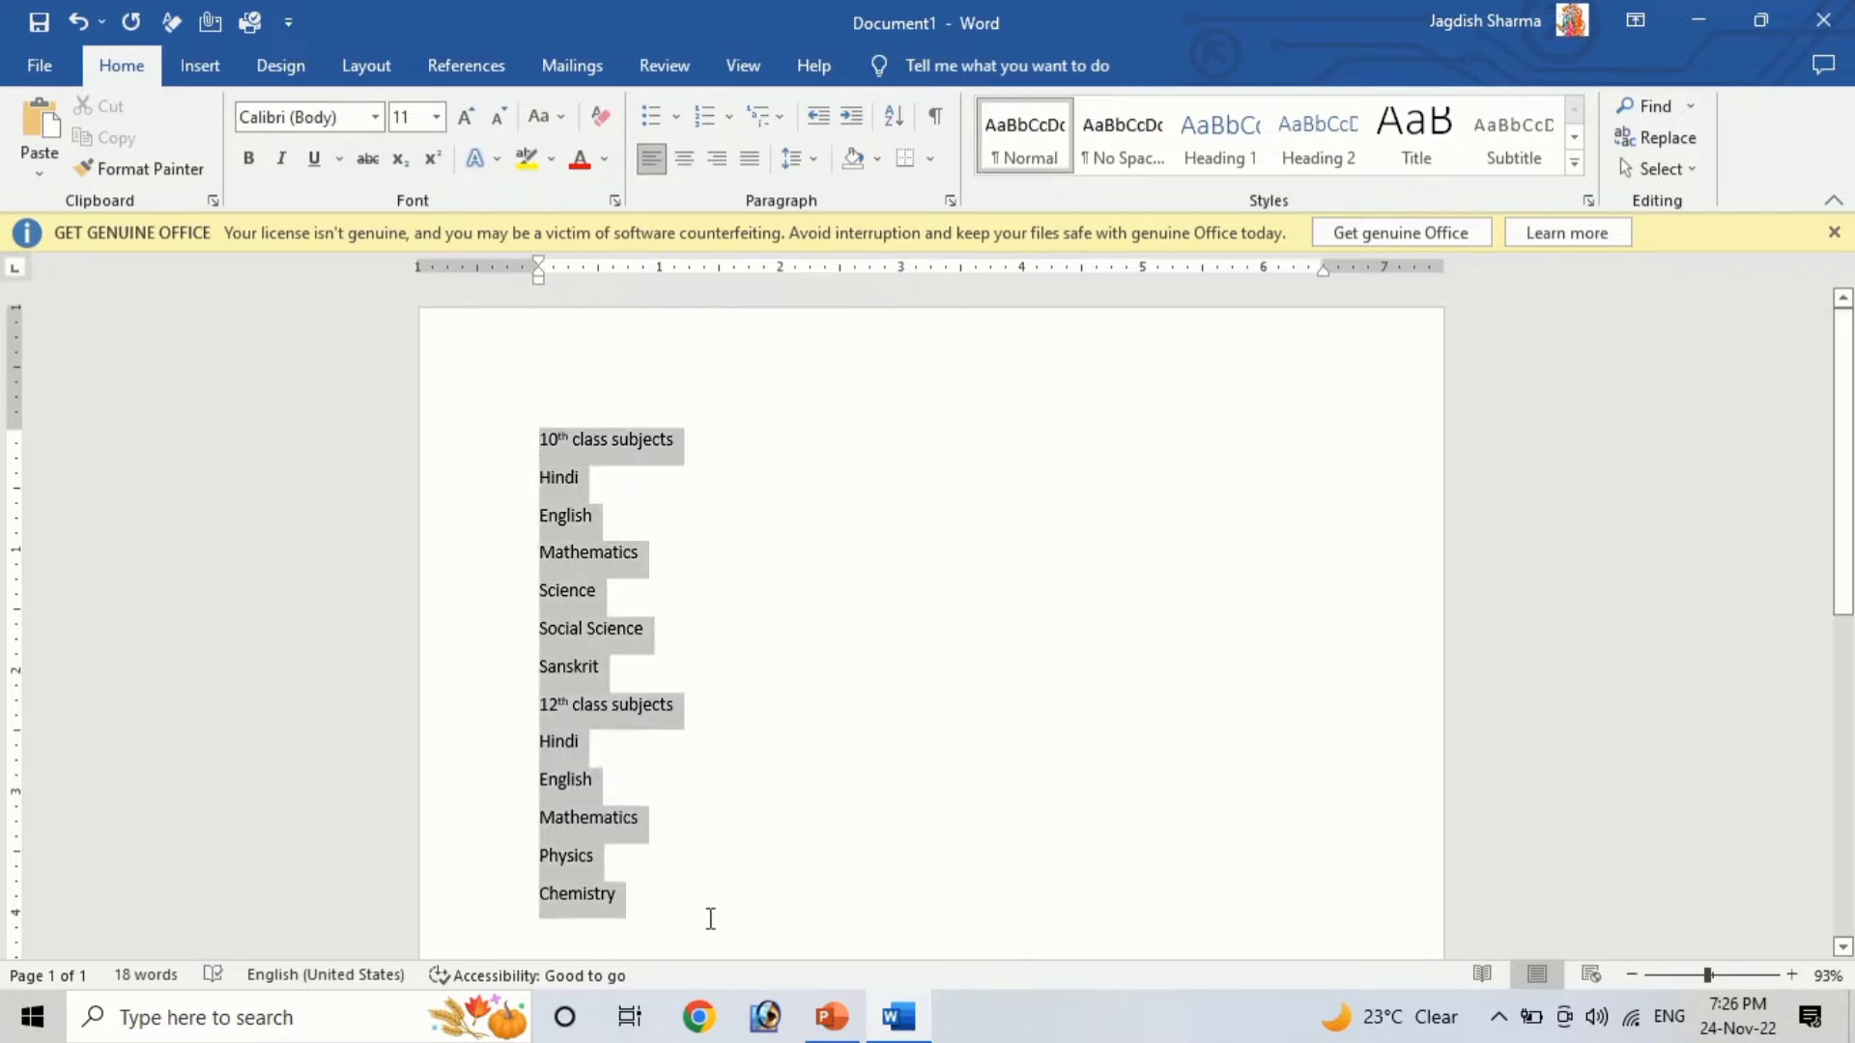
left_click(643, 116)
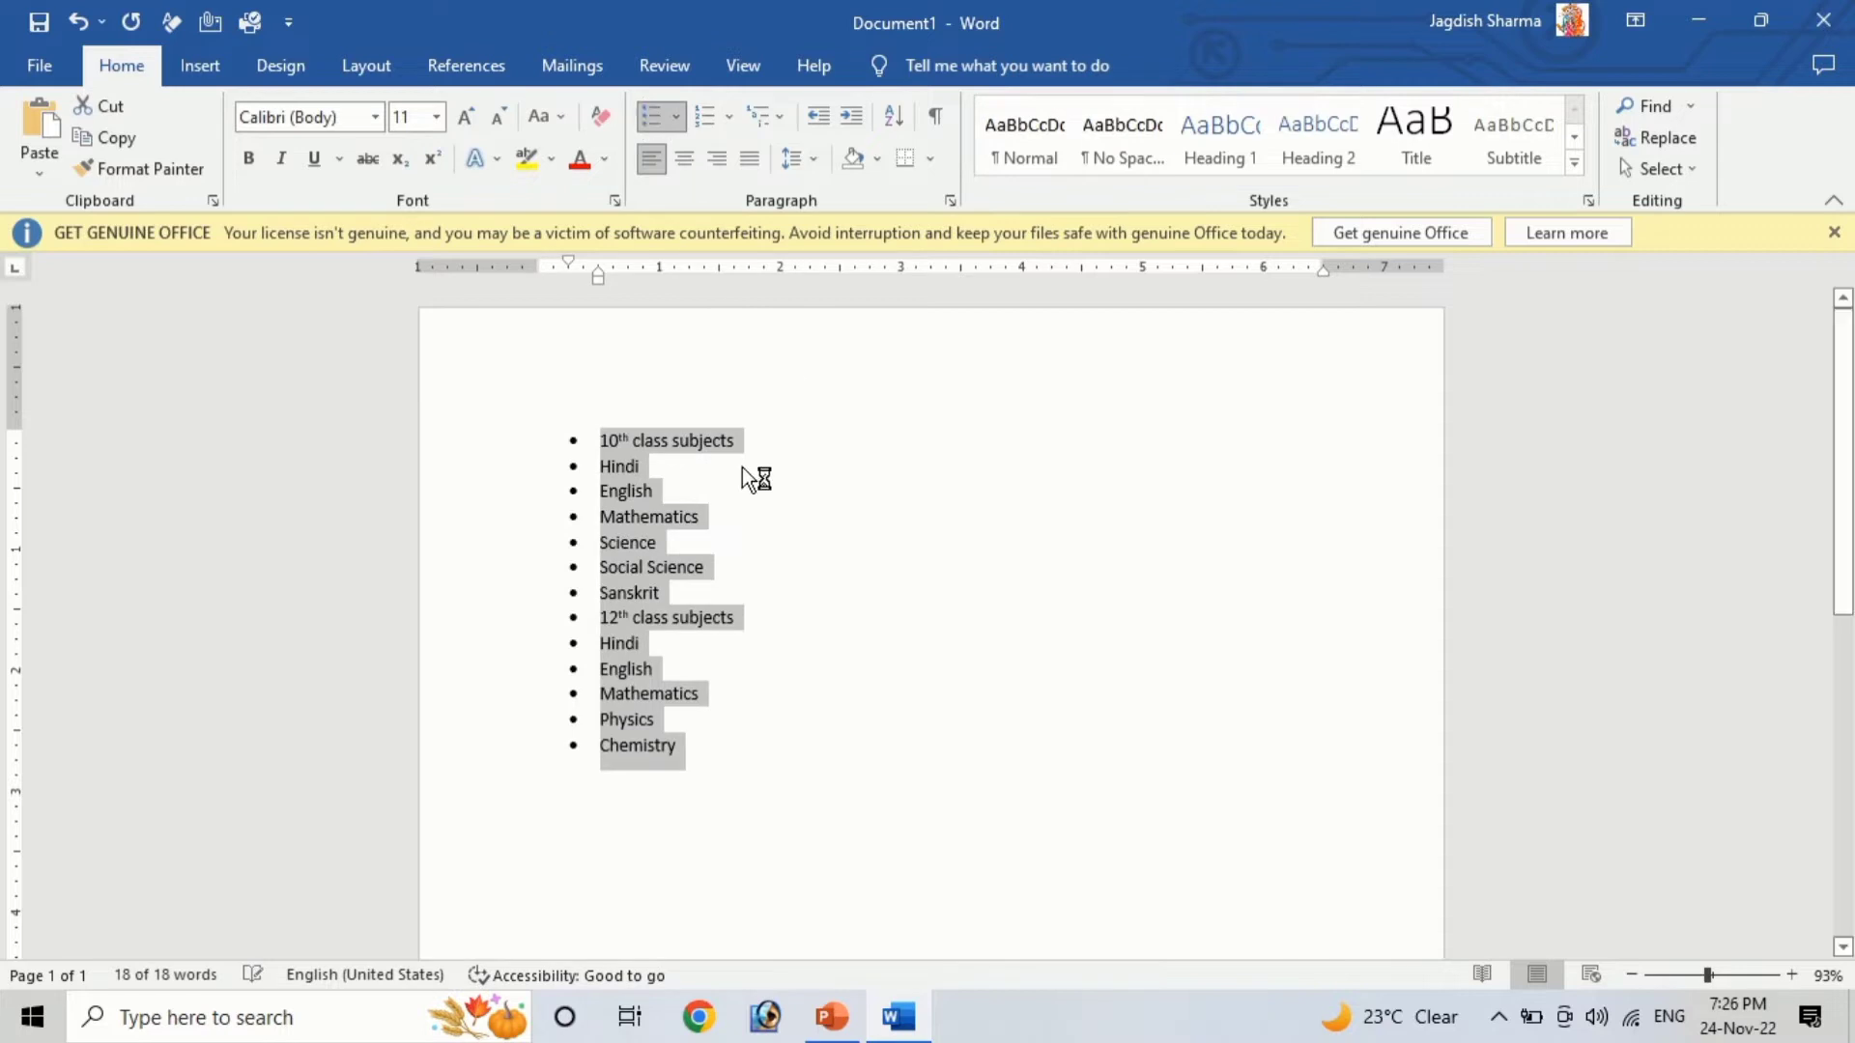
left_click(675, 116)
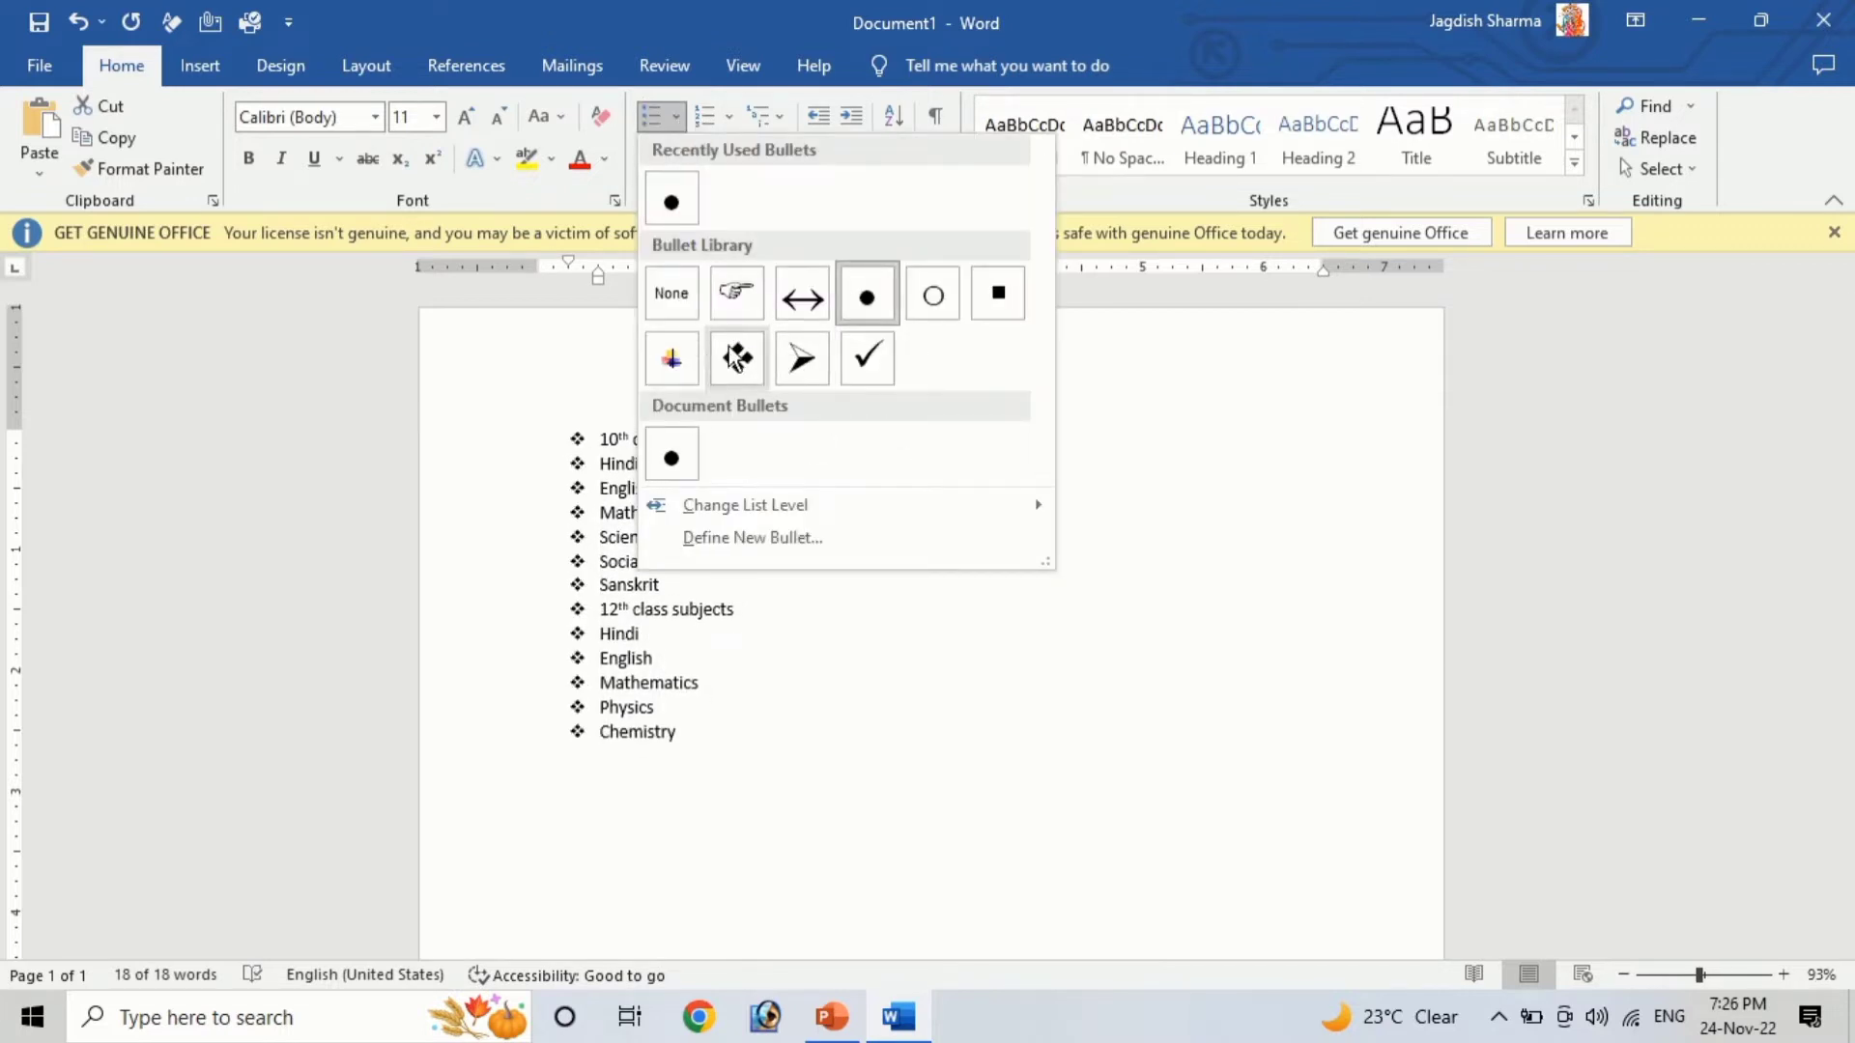
left_click(869, 302)
left_click(771, 758)
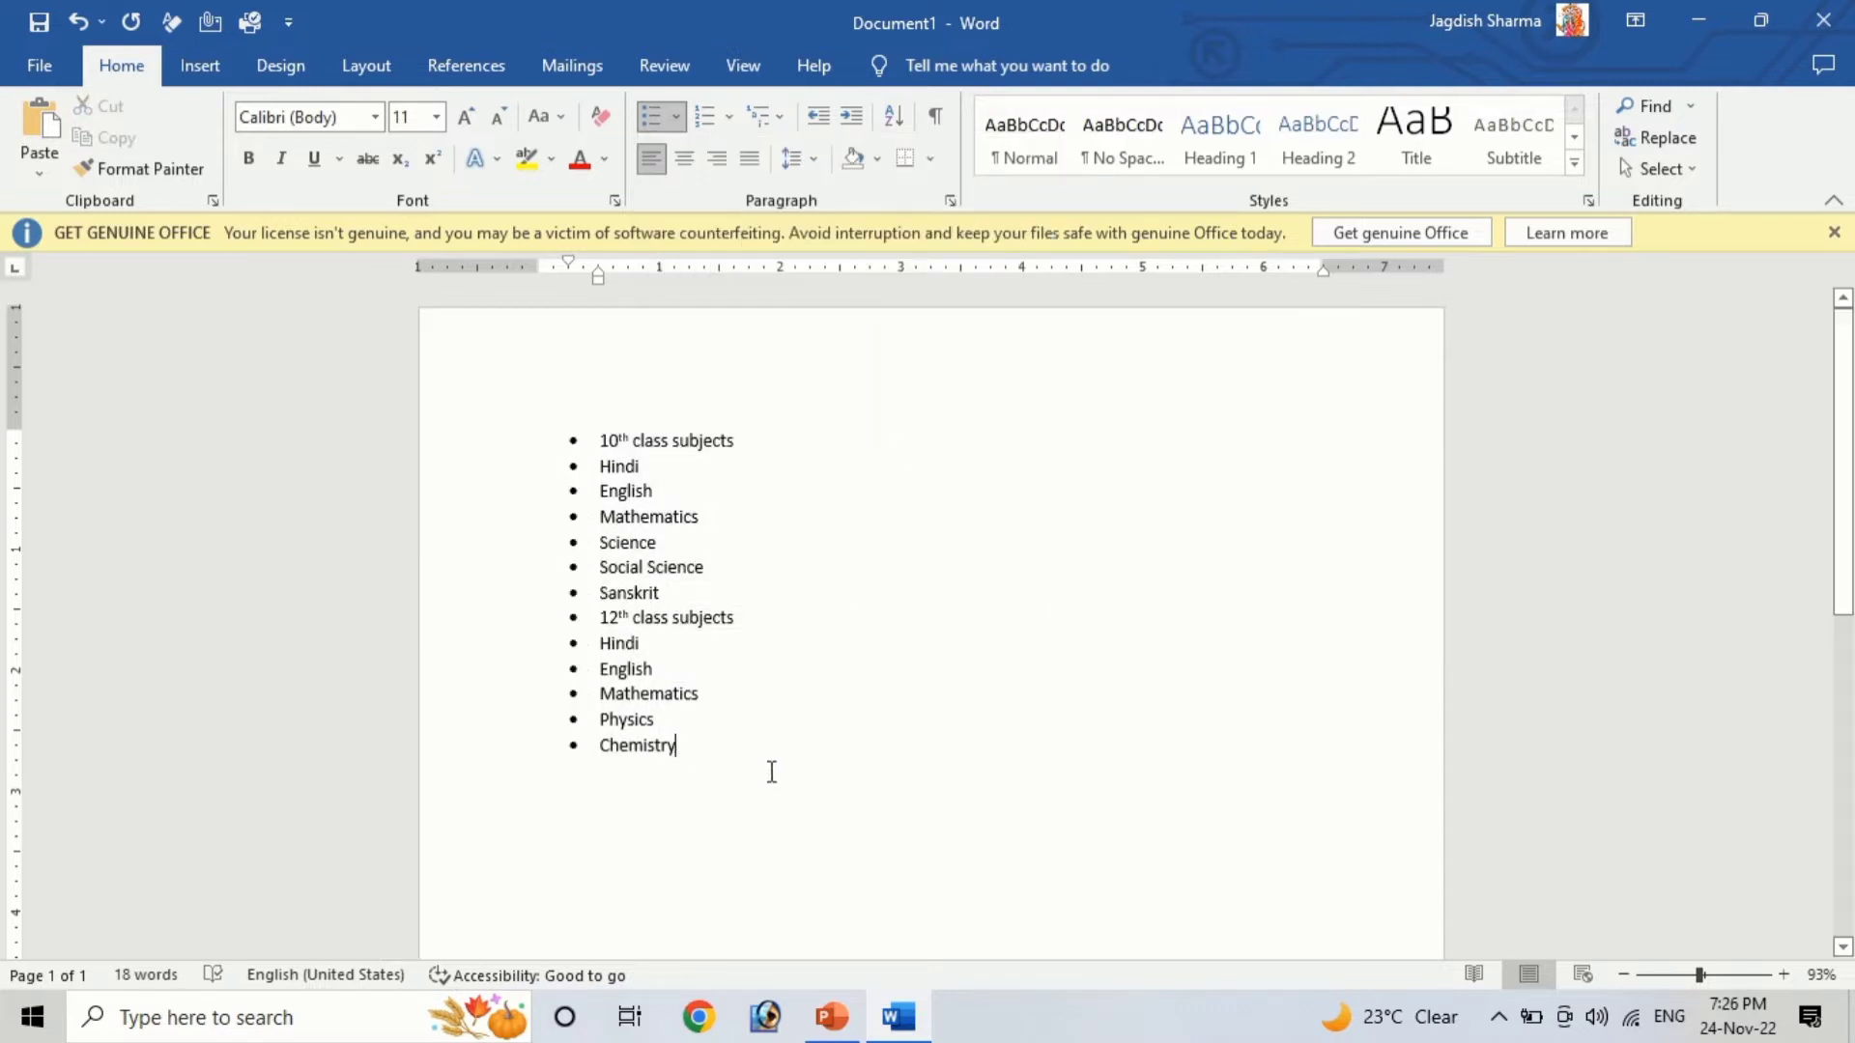
Demote the 10th class subjects Hindi through Sanskrit to the second list level
left_click(653, 441)
left_click(761, 599)
left_click_drag(602, 474, 727, 588)
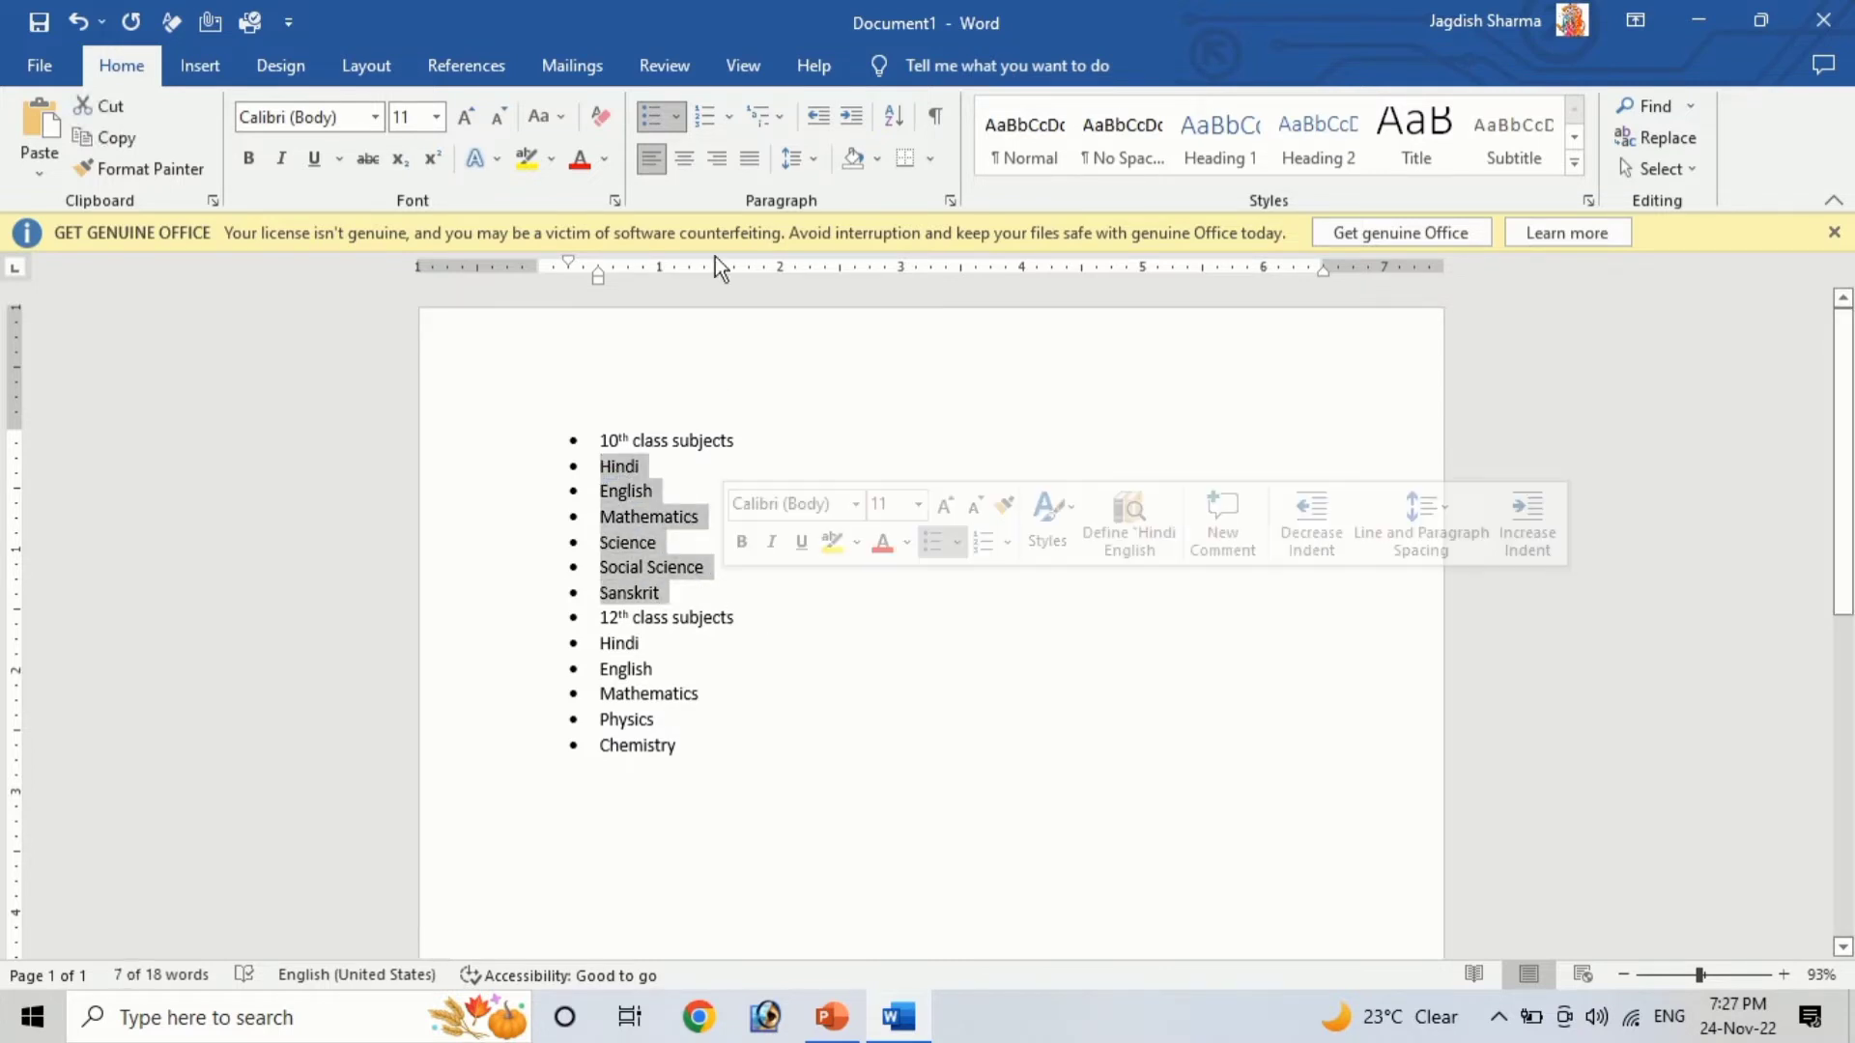
left_click(674, 118)
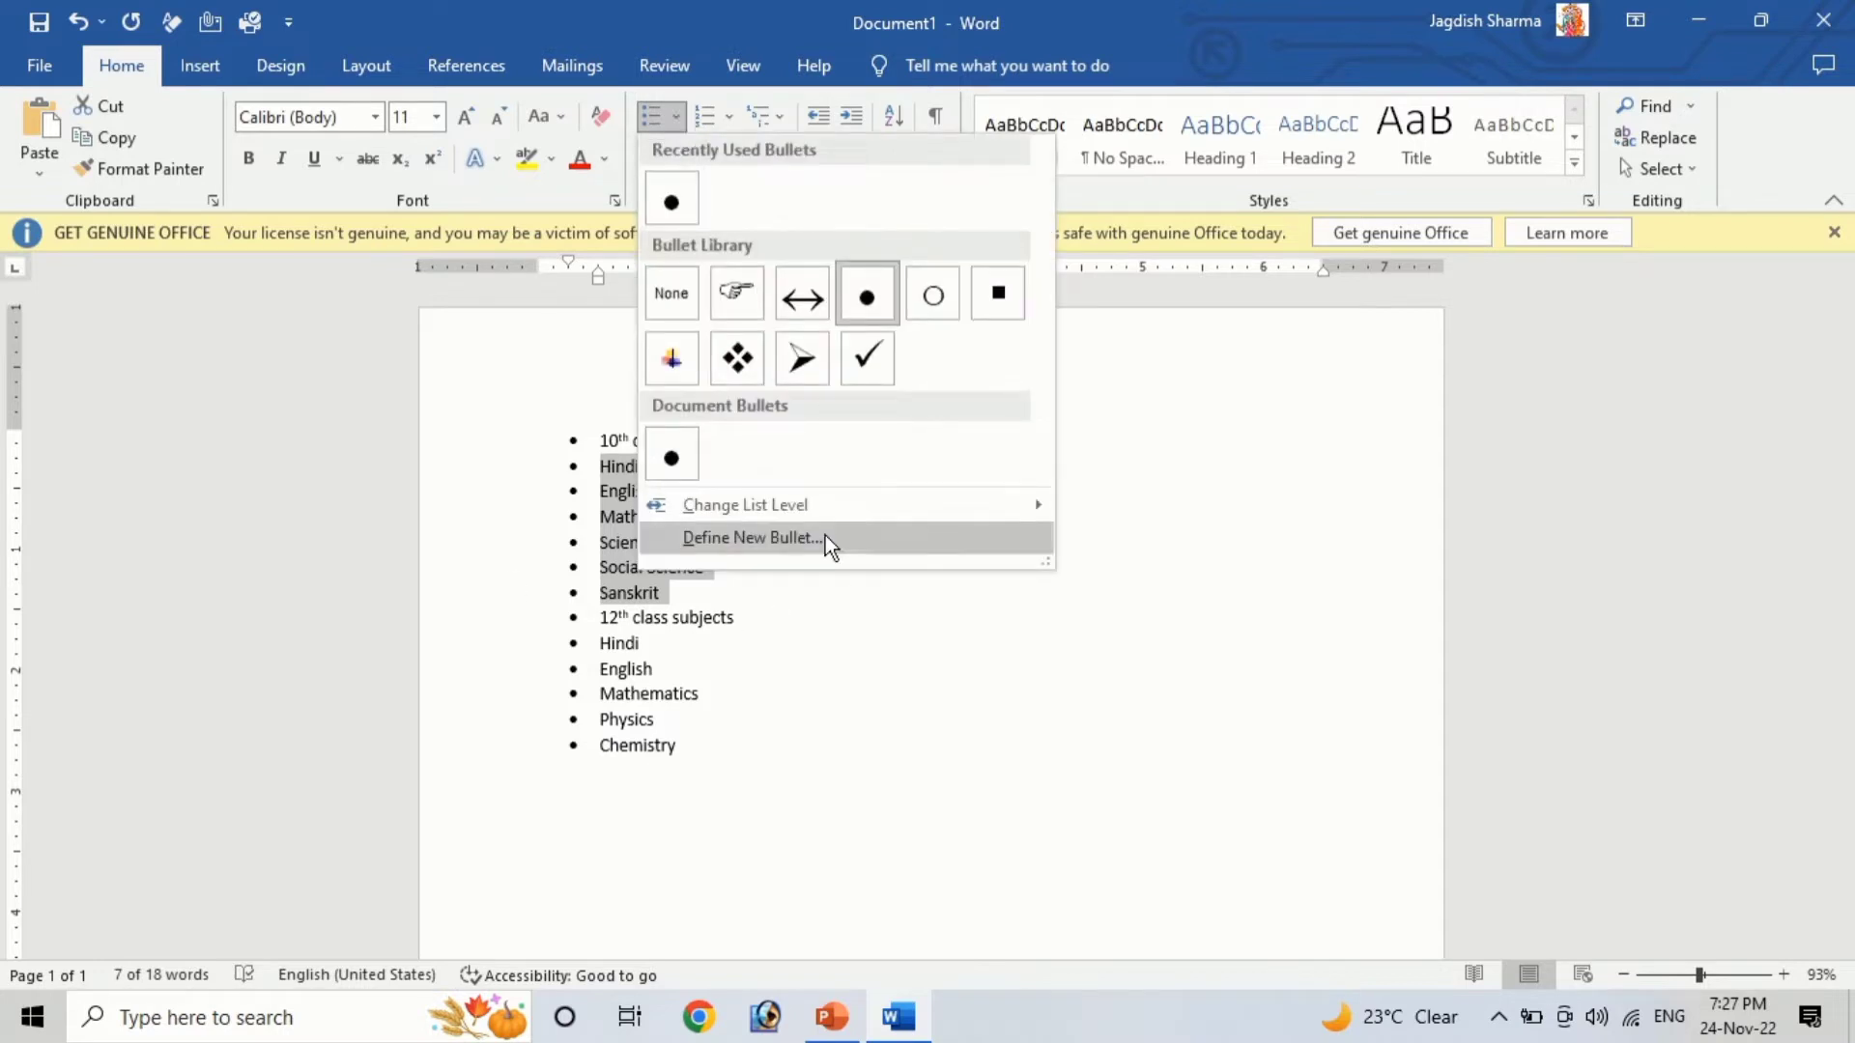
mouse_move(798, 508)
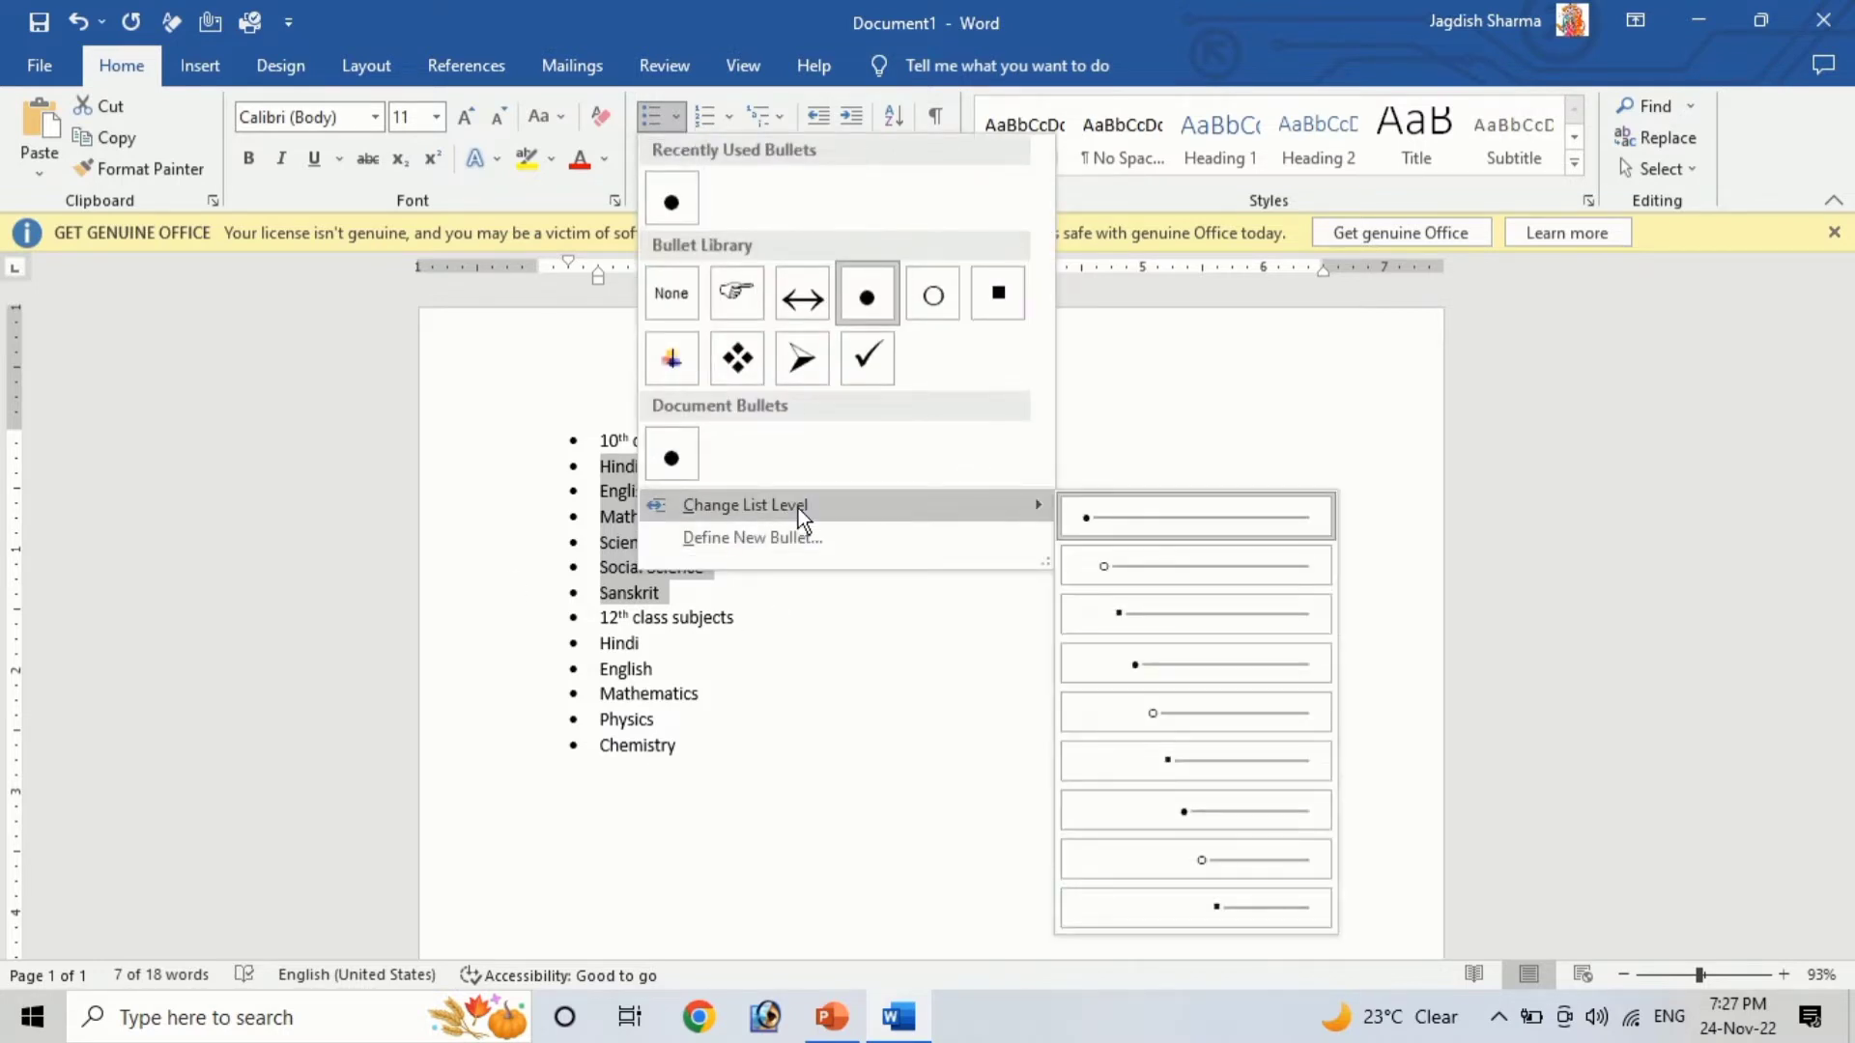
left_click(1171, 566)
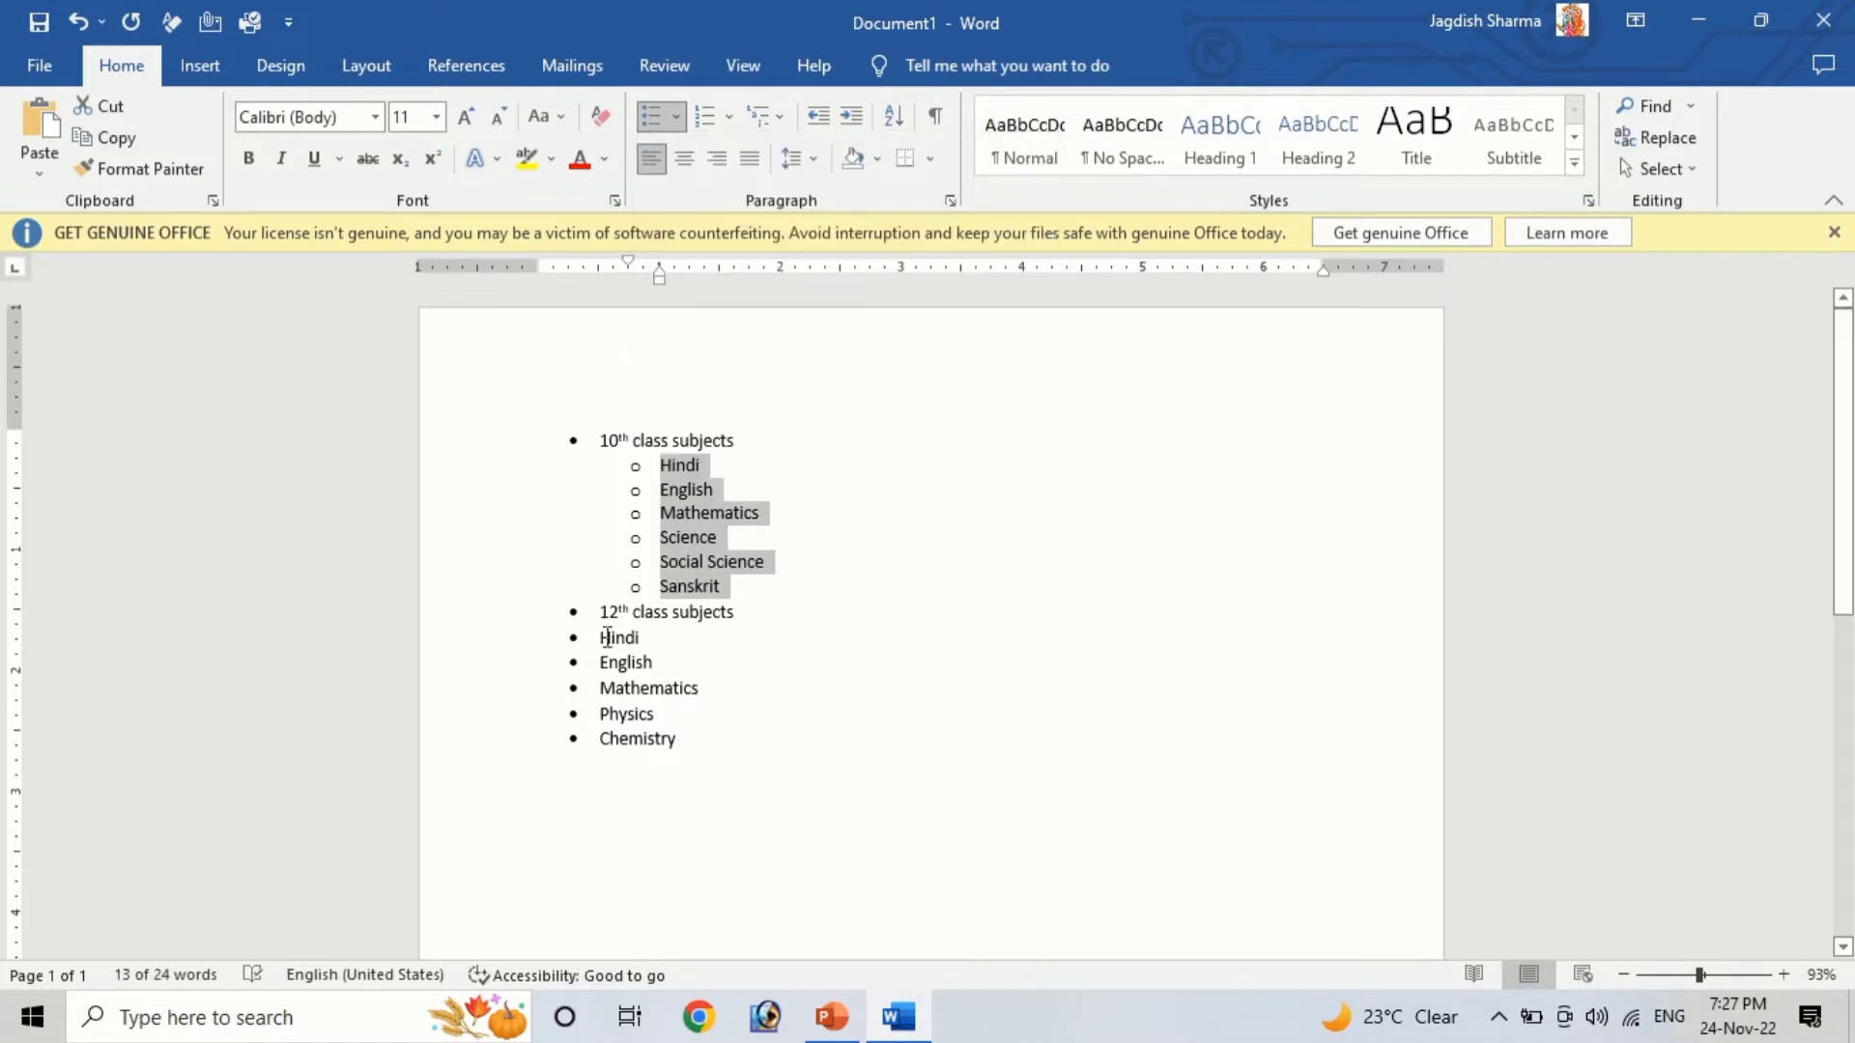
Demote the 12th class subjects Hindi through Chemistry to the second list level, then insert an empty sub-item after the first Hindi
left_click_drag(607, 638, 660, 739)
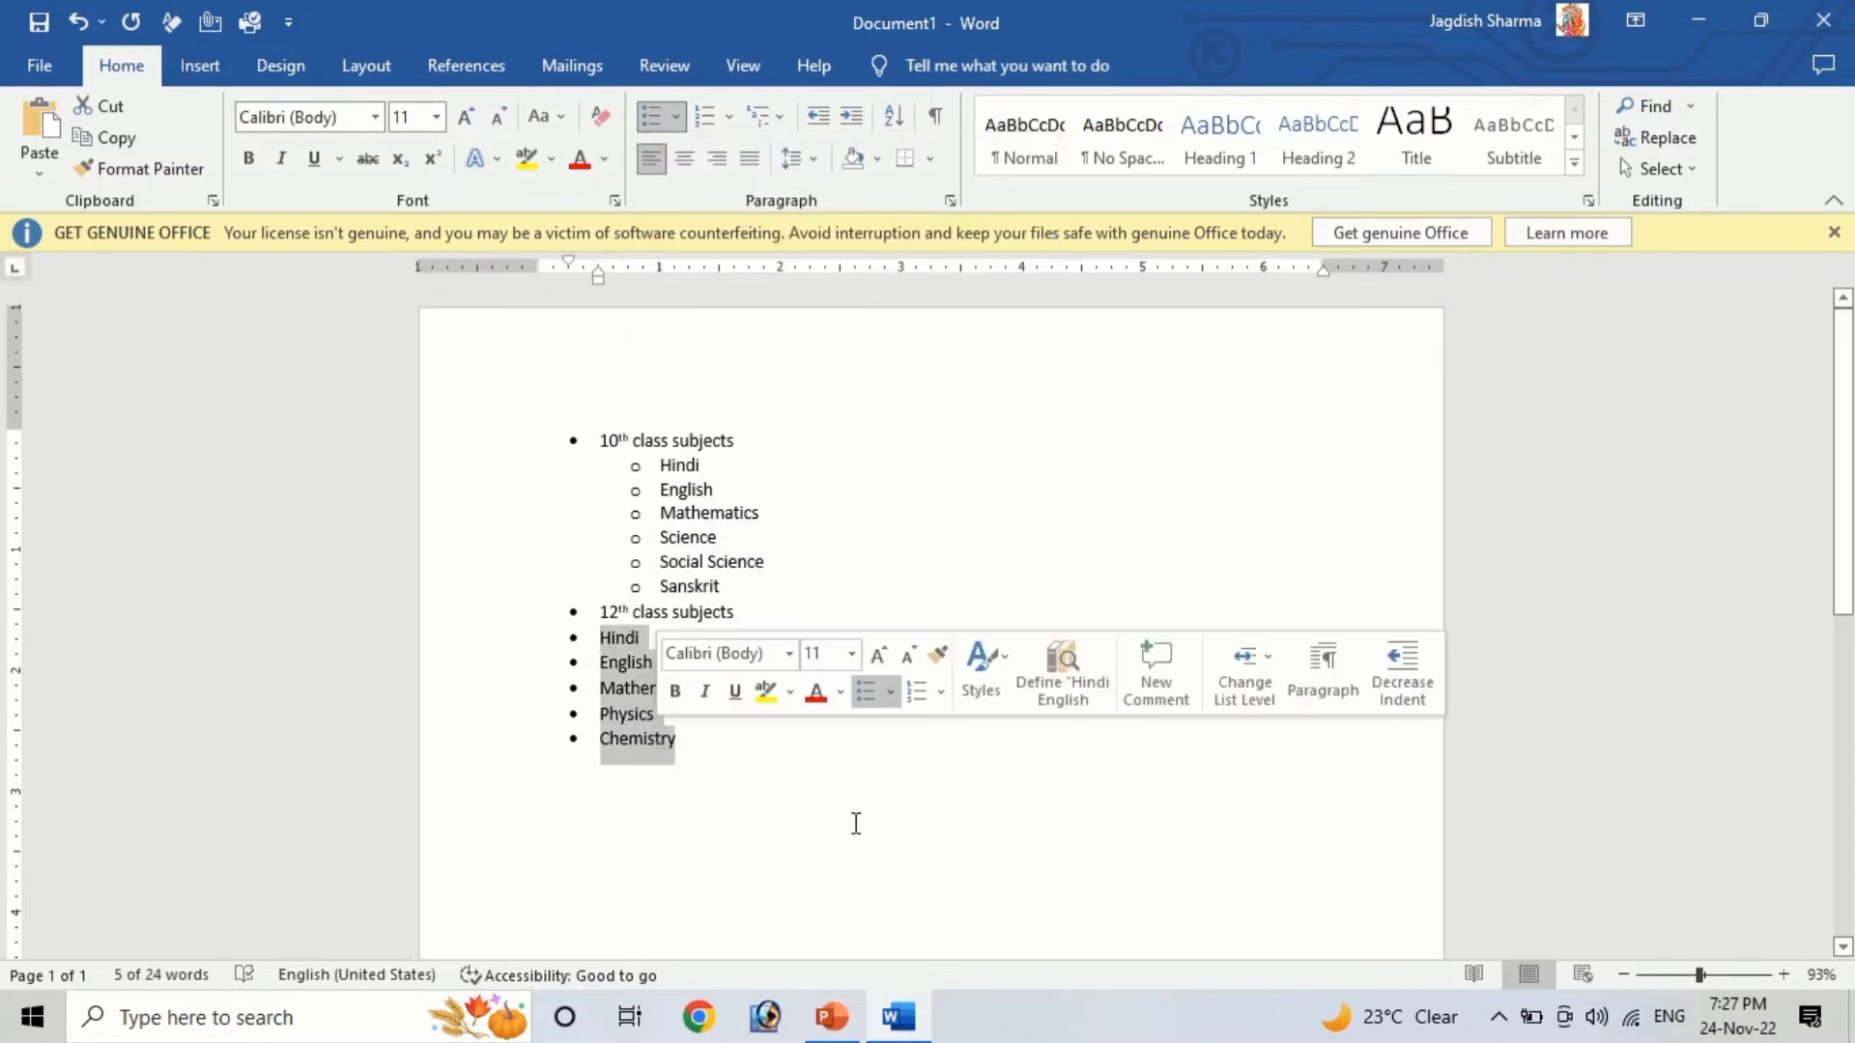
left_click(676, 115)
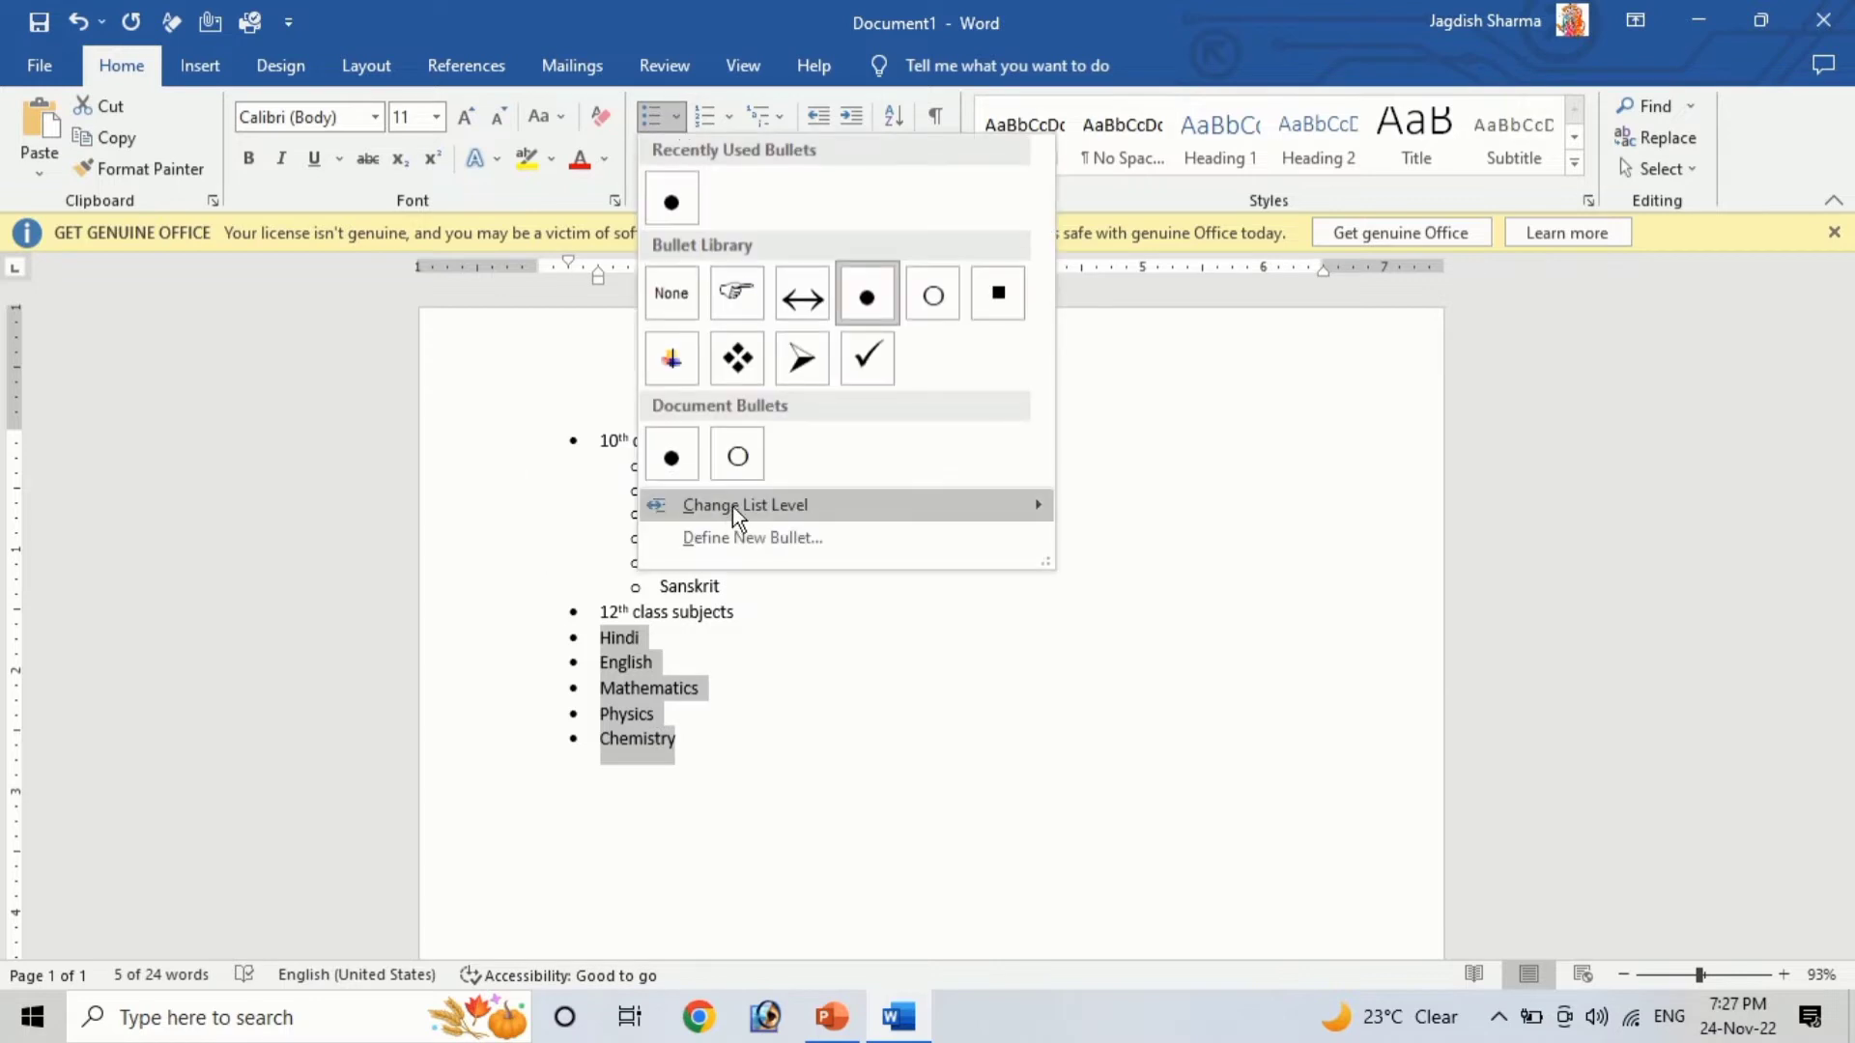
mouse_move(732, 506)
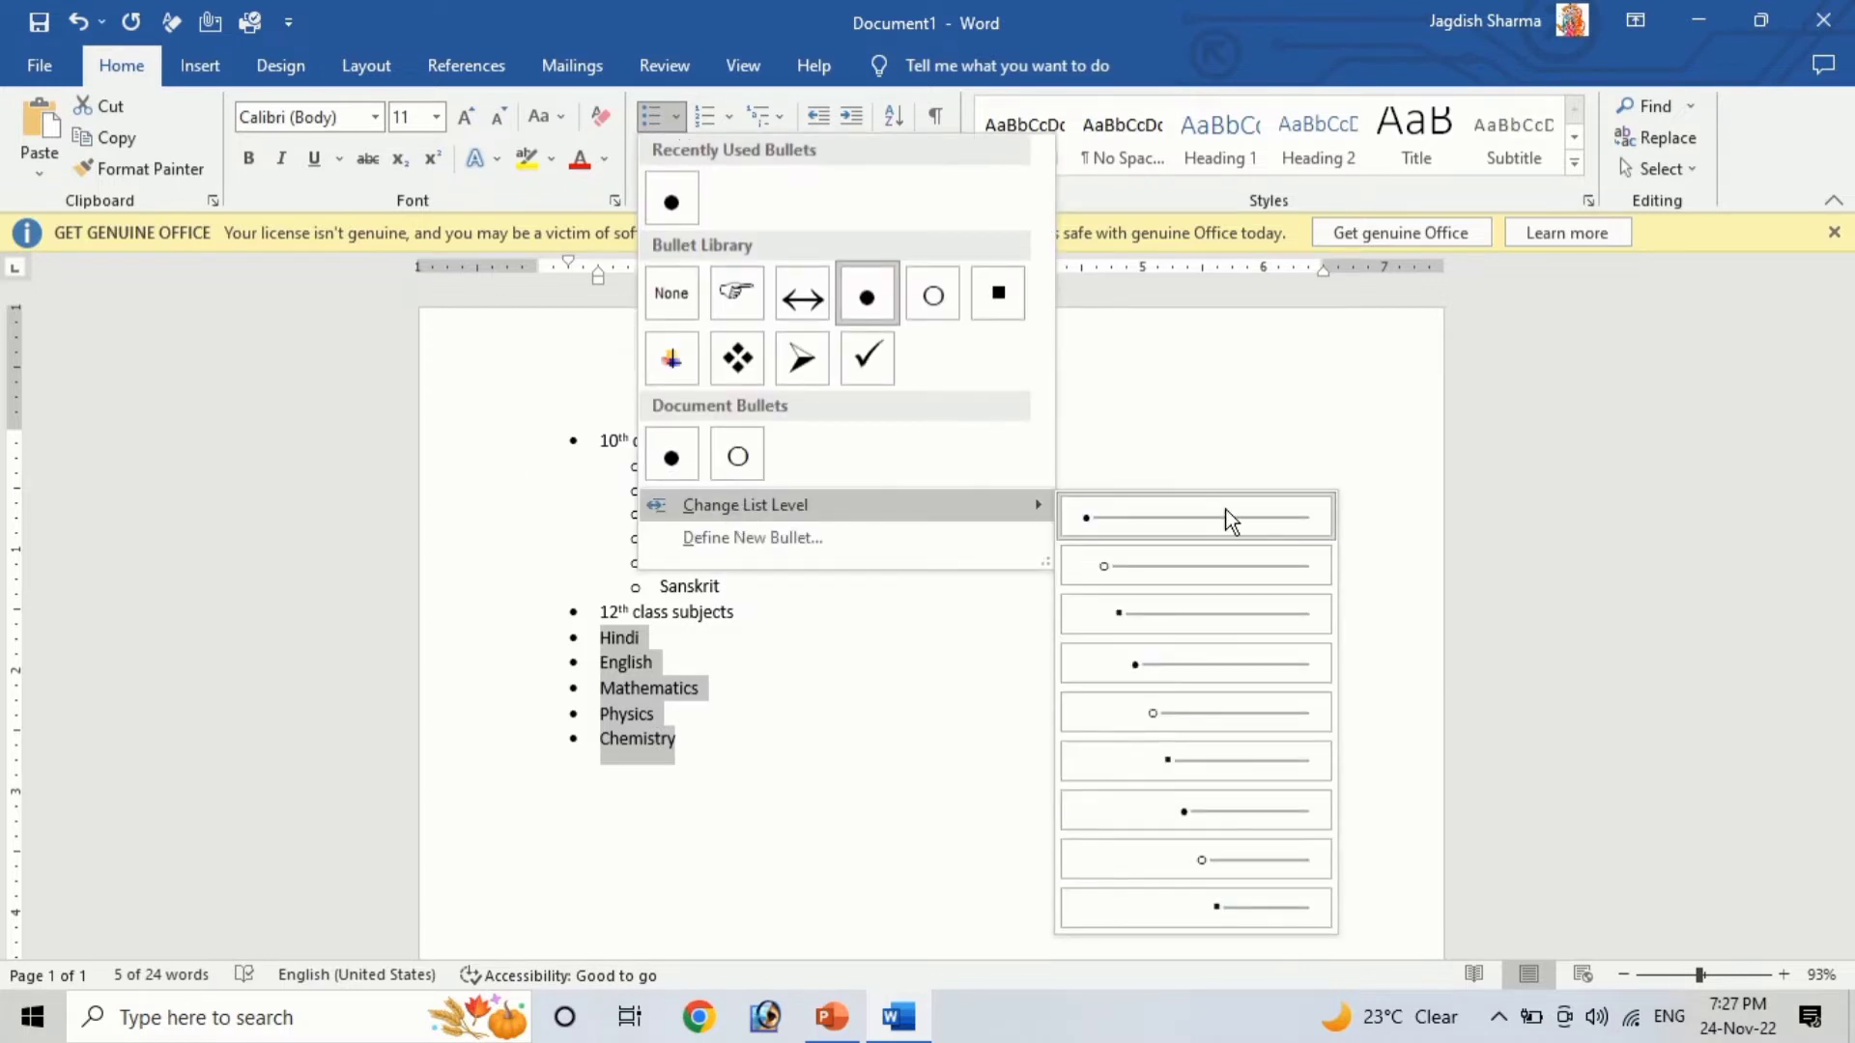
left_click(1188, 566)
left_click(909, 742)
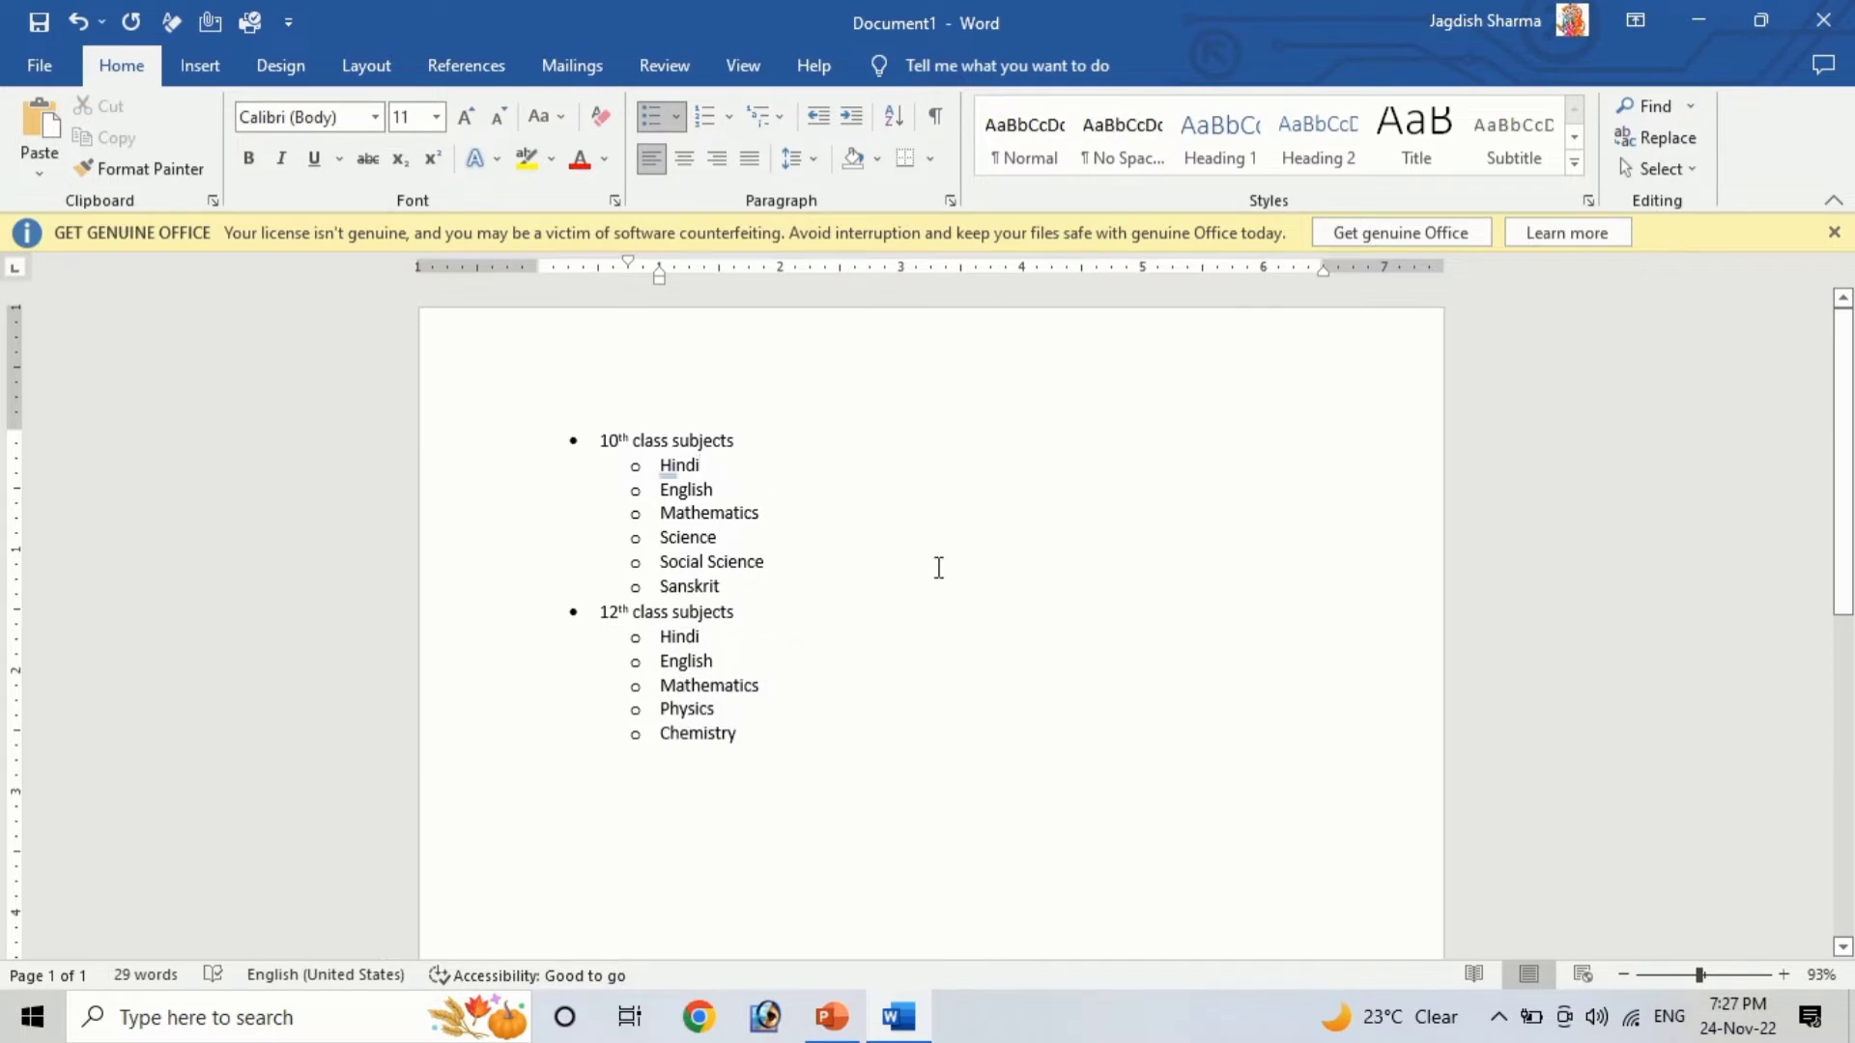
key("Return")
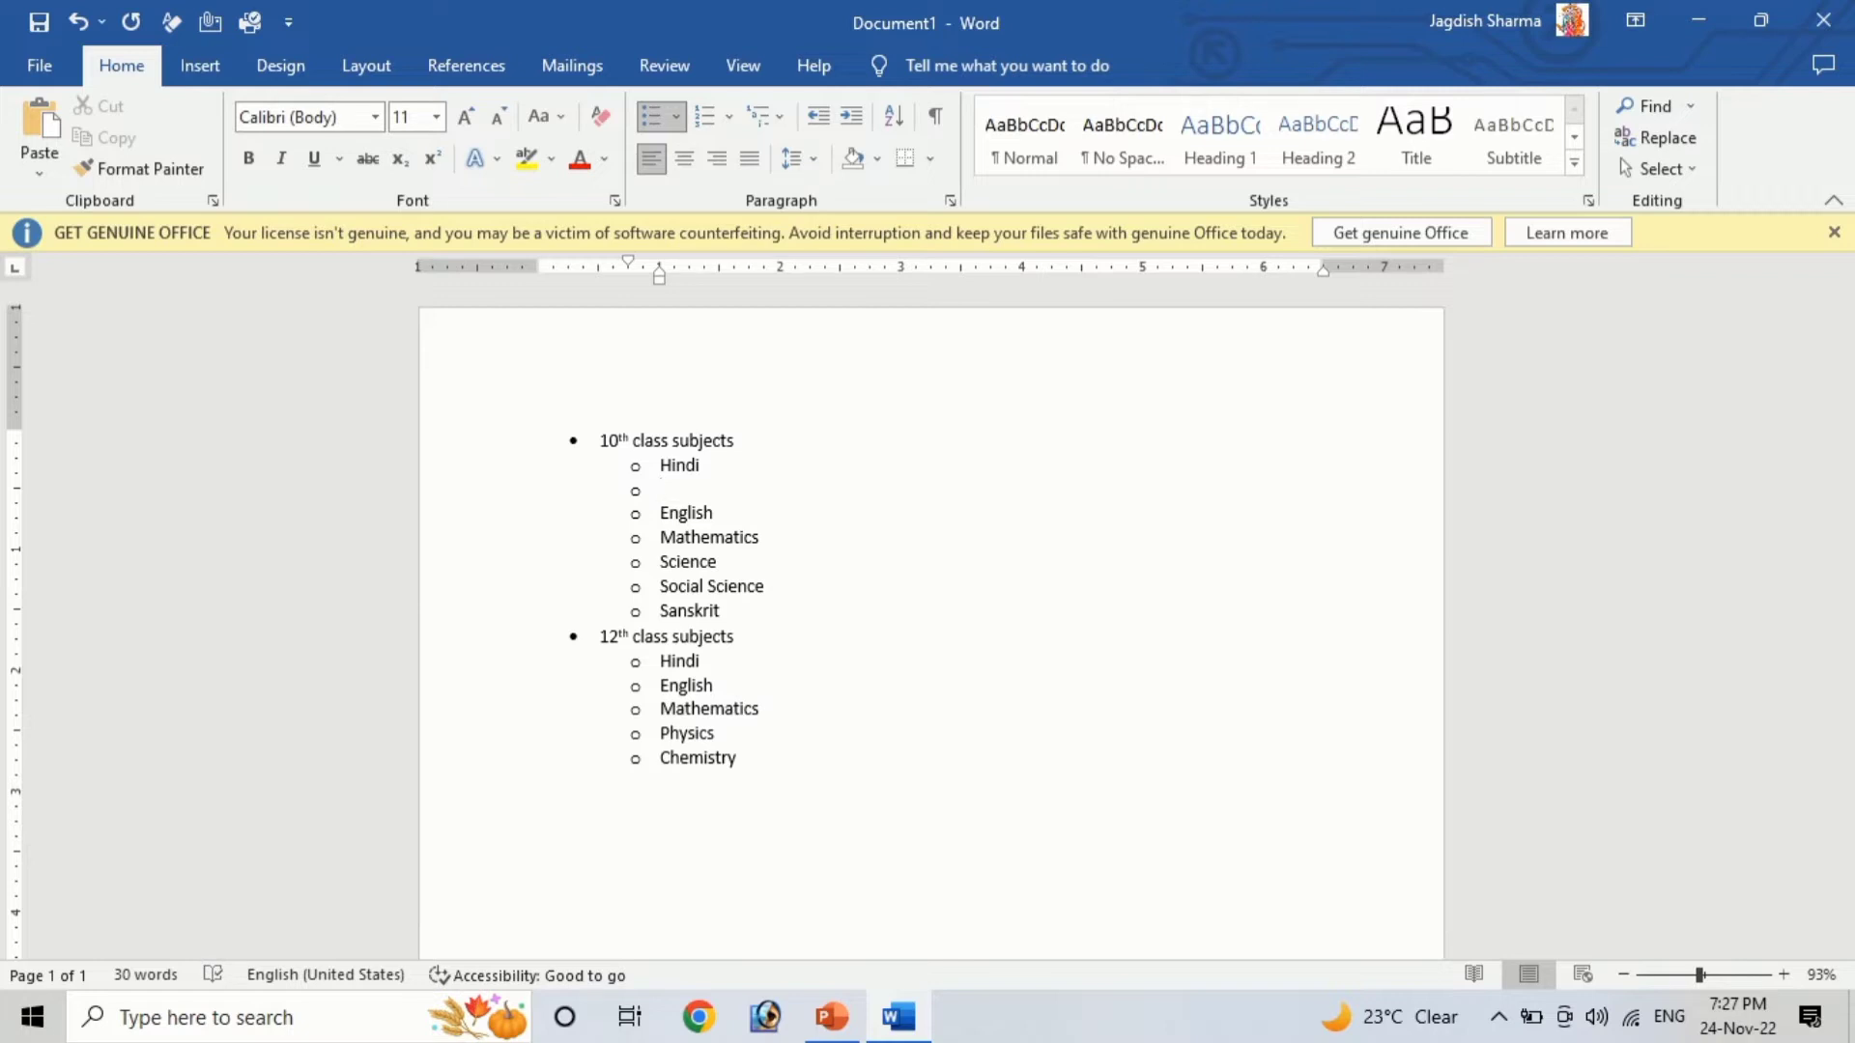
Add Special and General as new sub-items below Hindi in the 10th class subjects
type("Special")
key("Return")
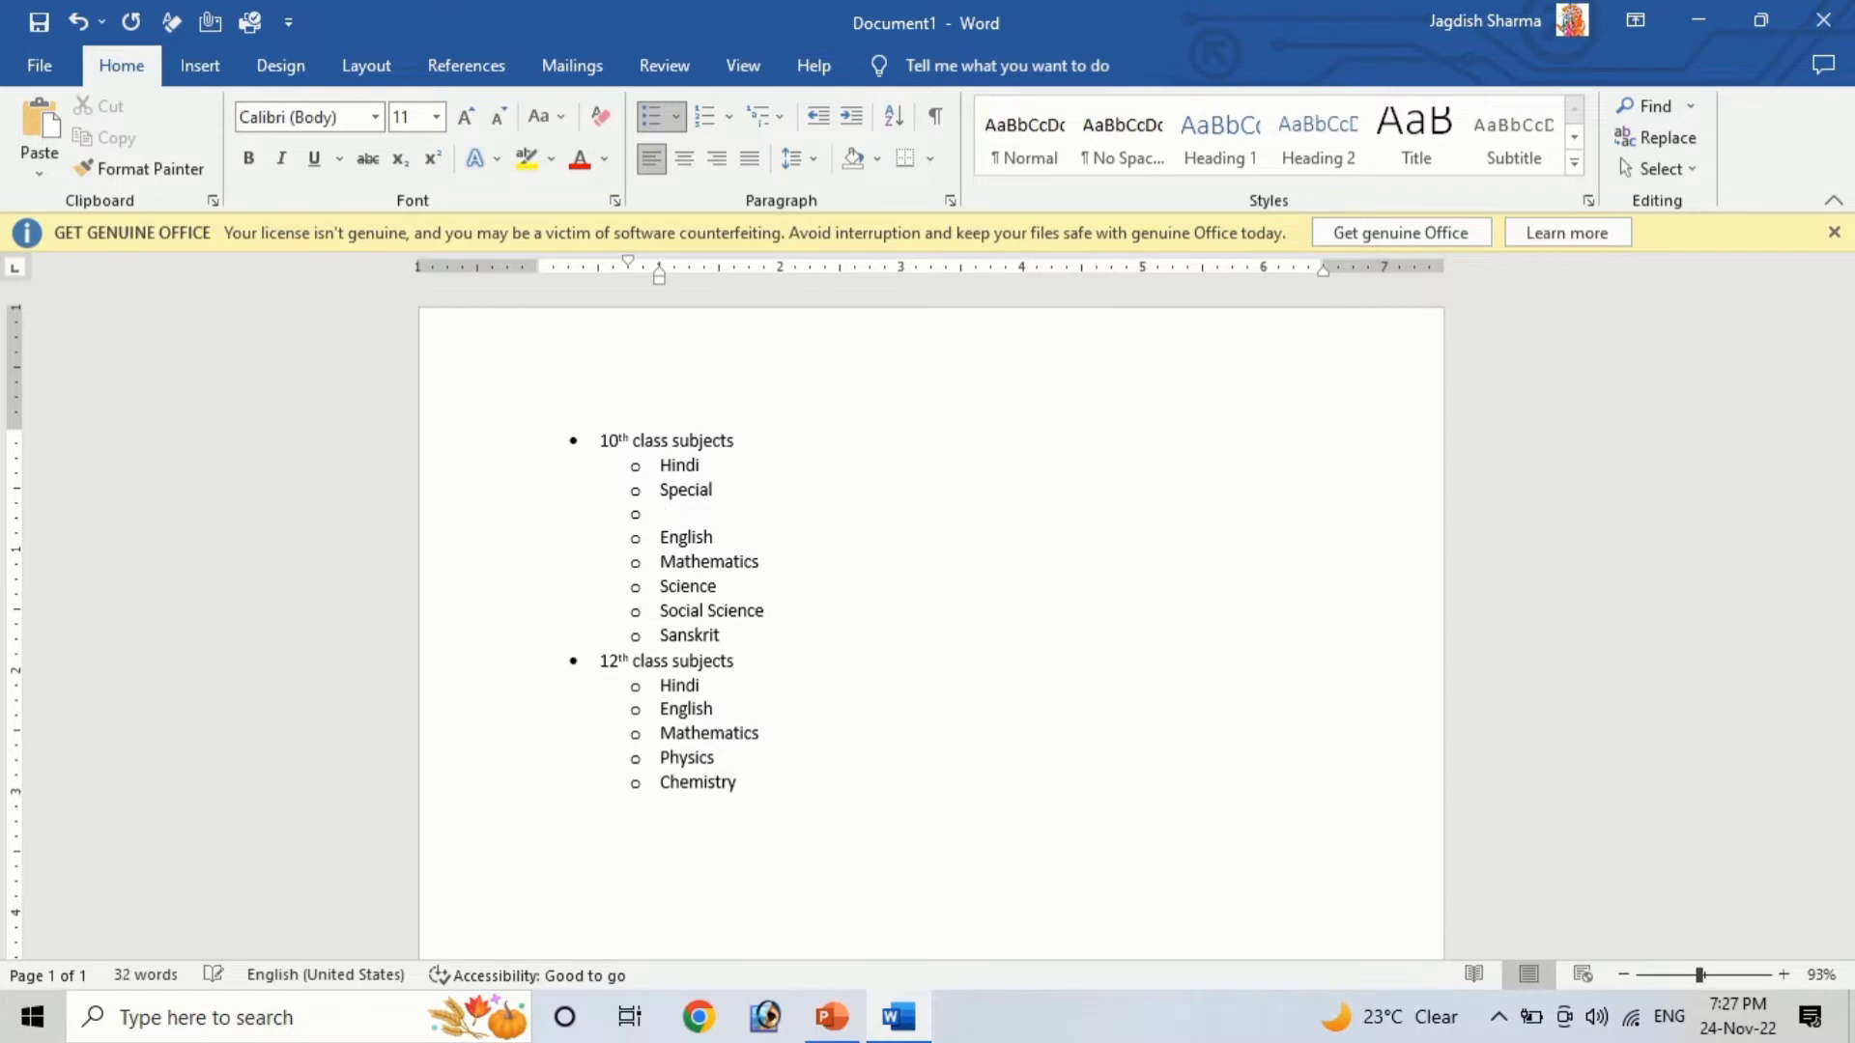
type("General")
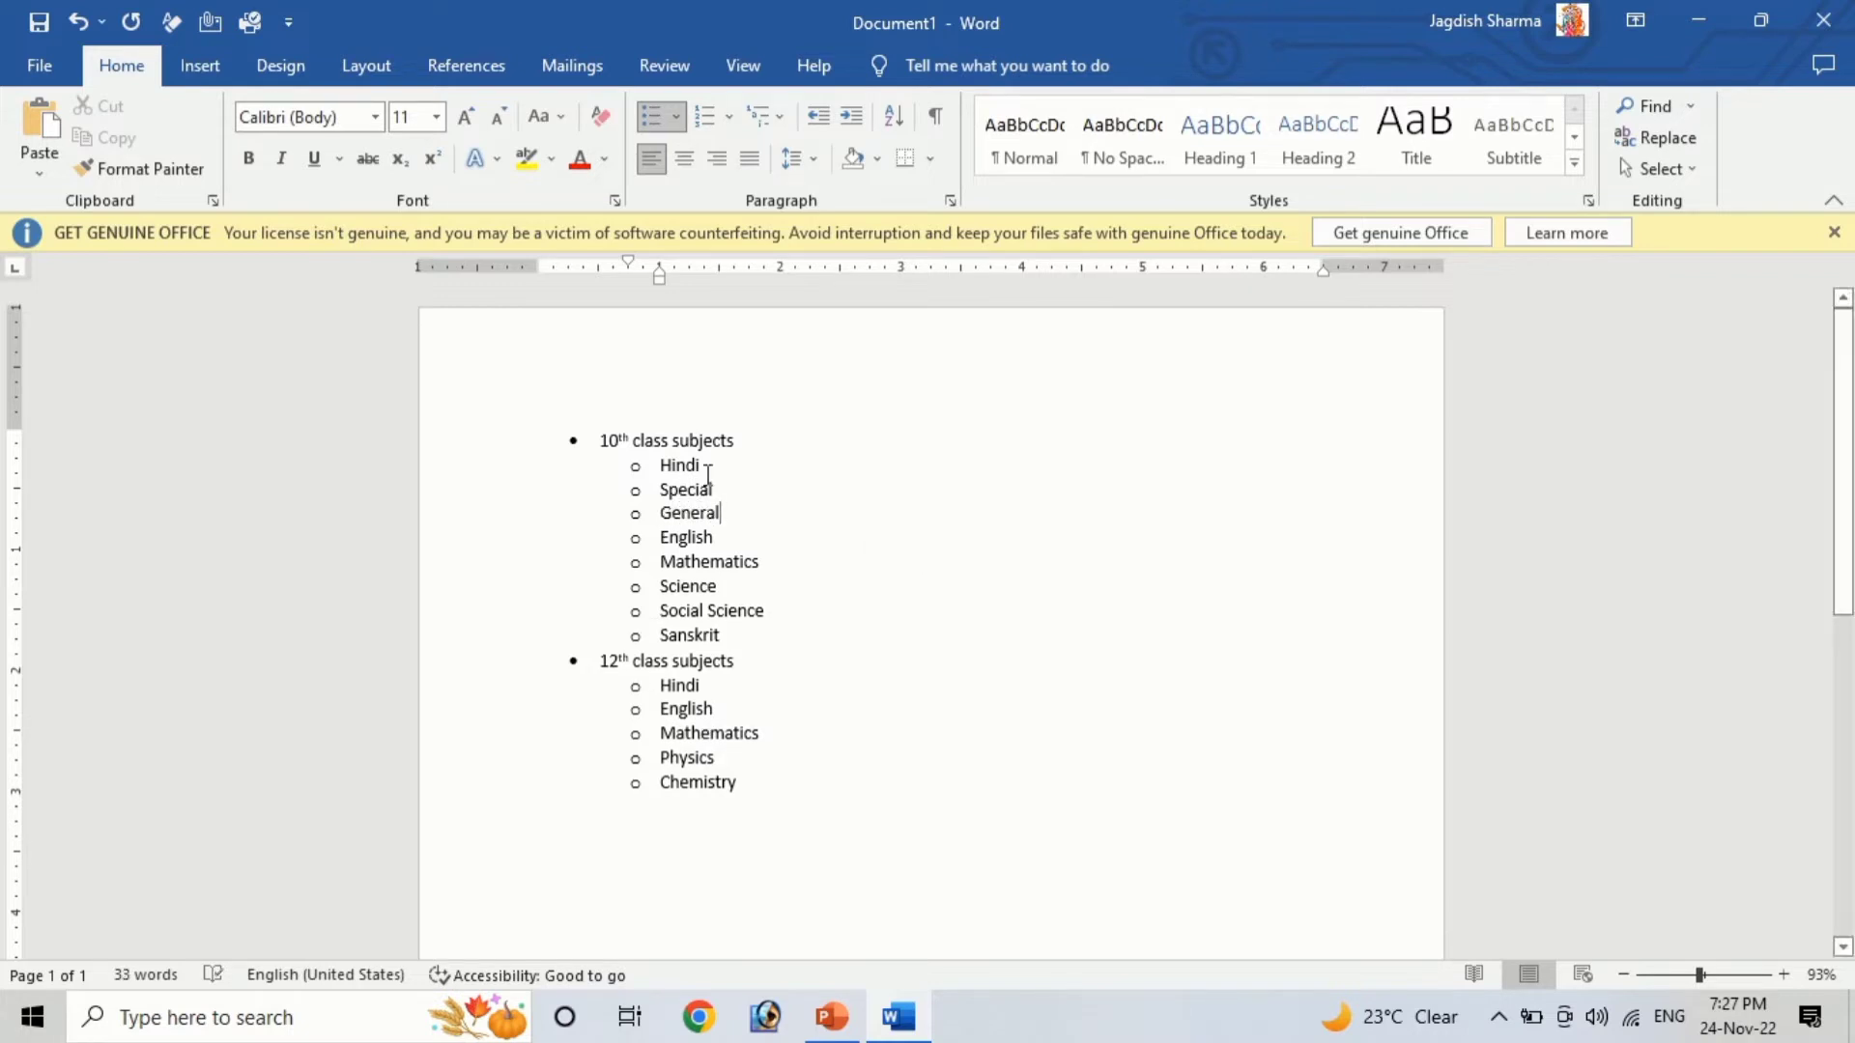
Demote Special and General under Hindi to the third list level with square bullets
left_click_drag(653, 488, 744, 509)
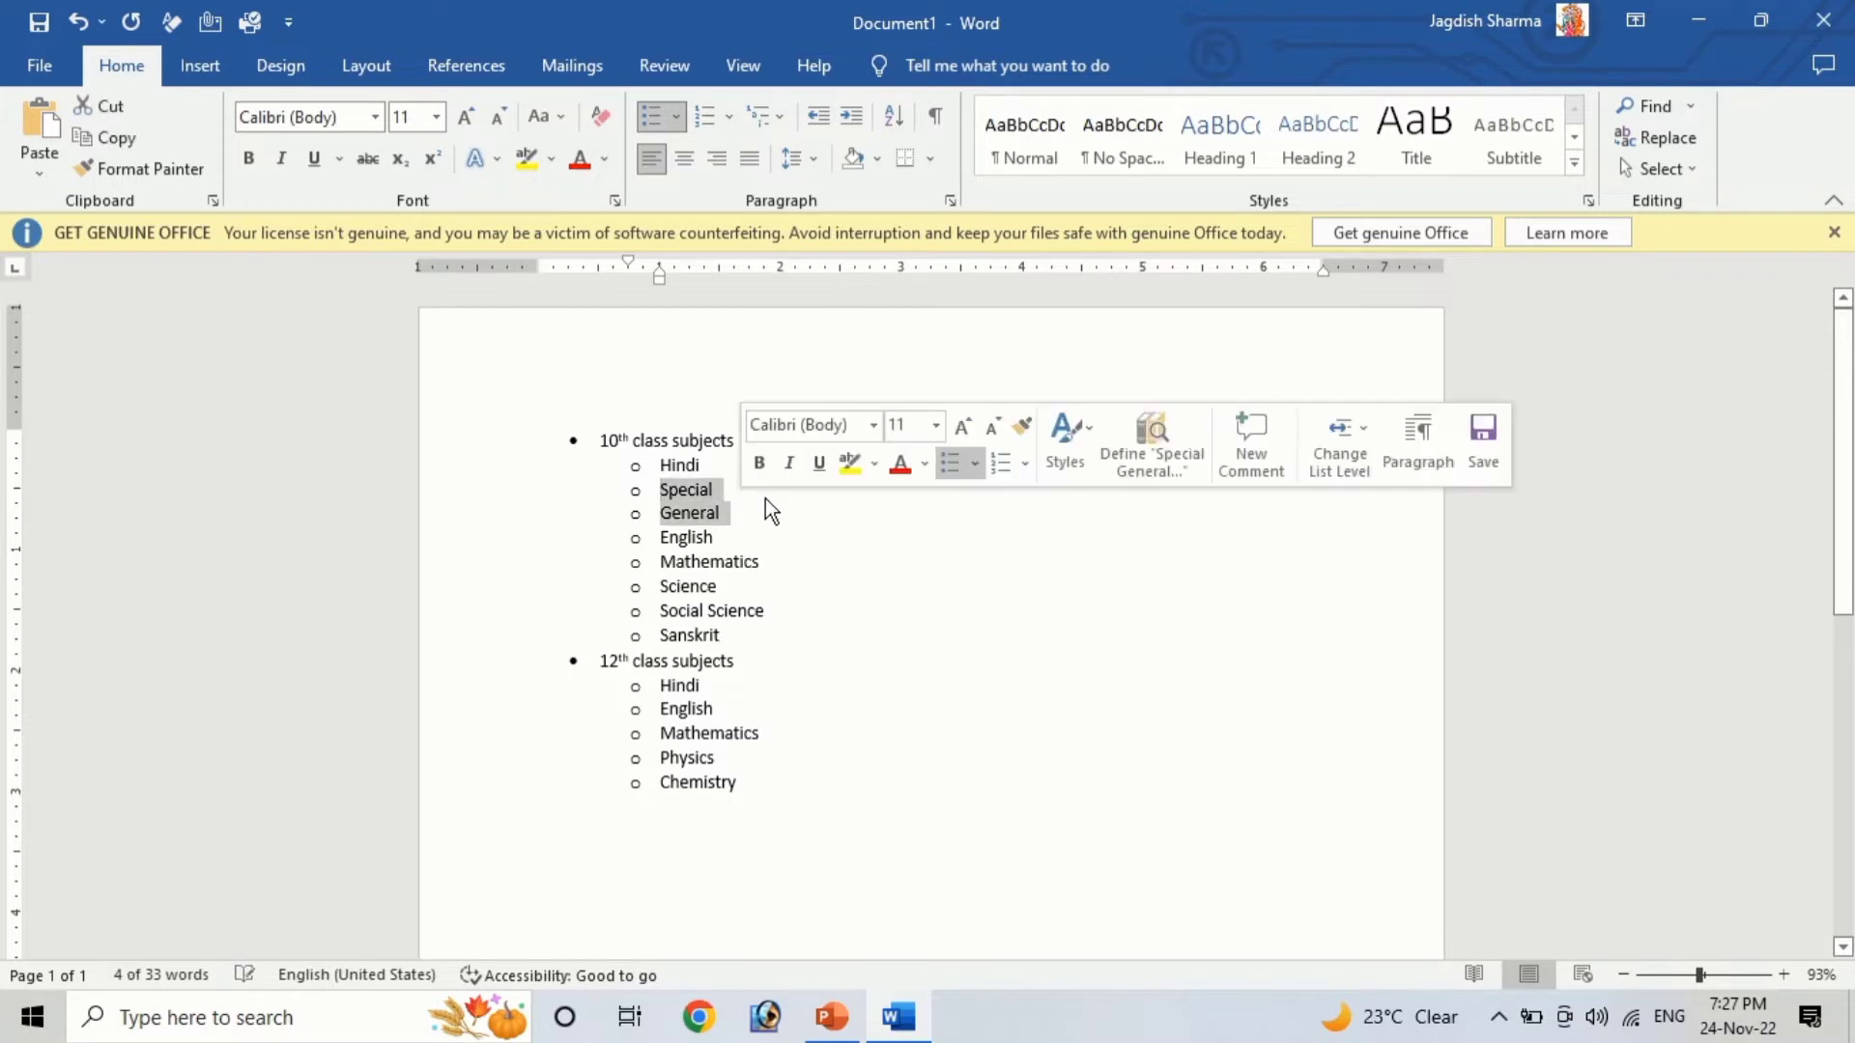
left_click(675, 113)
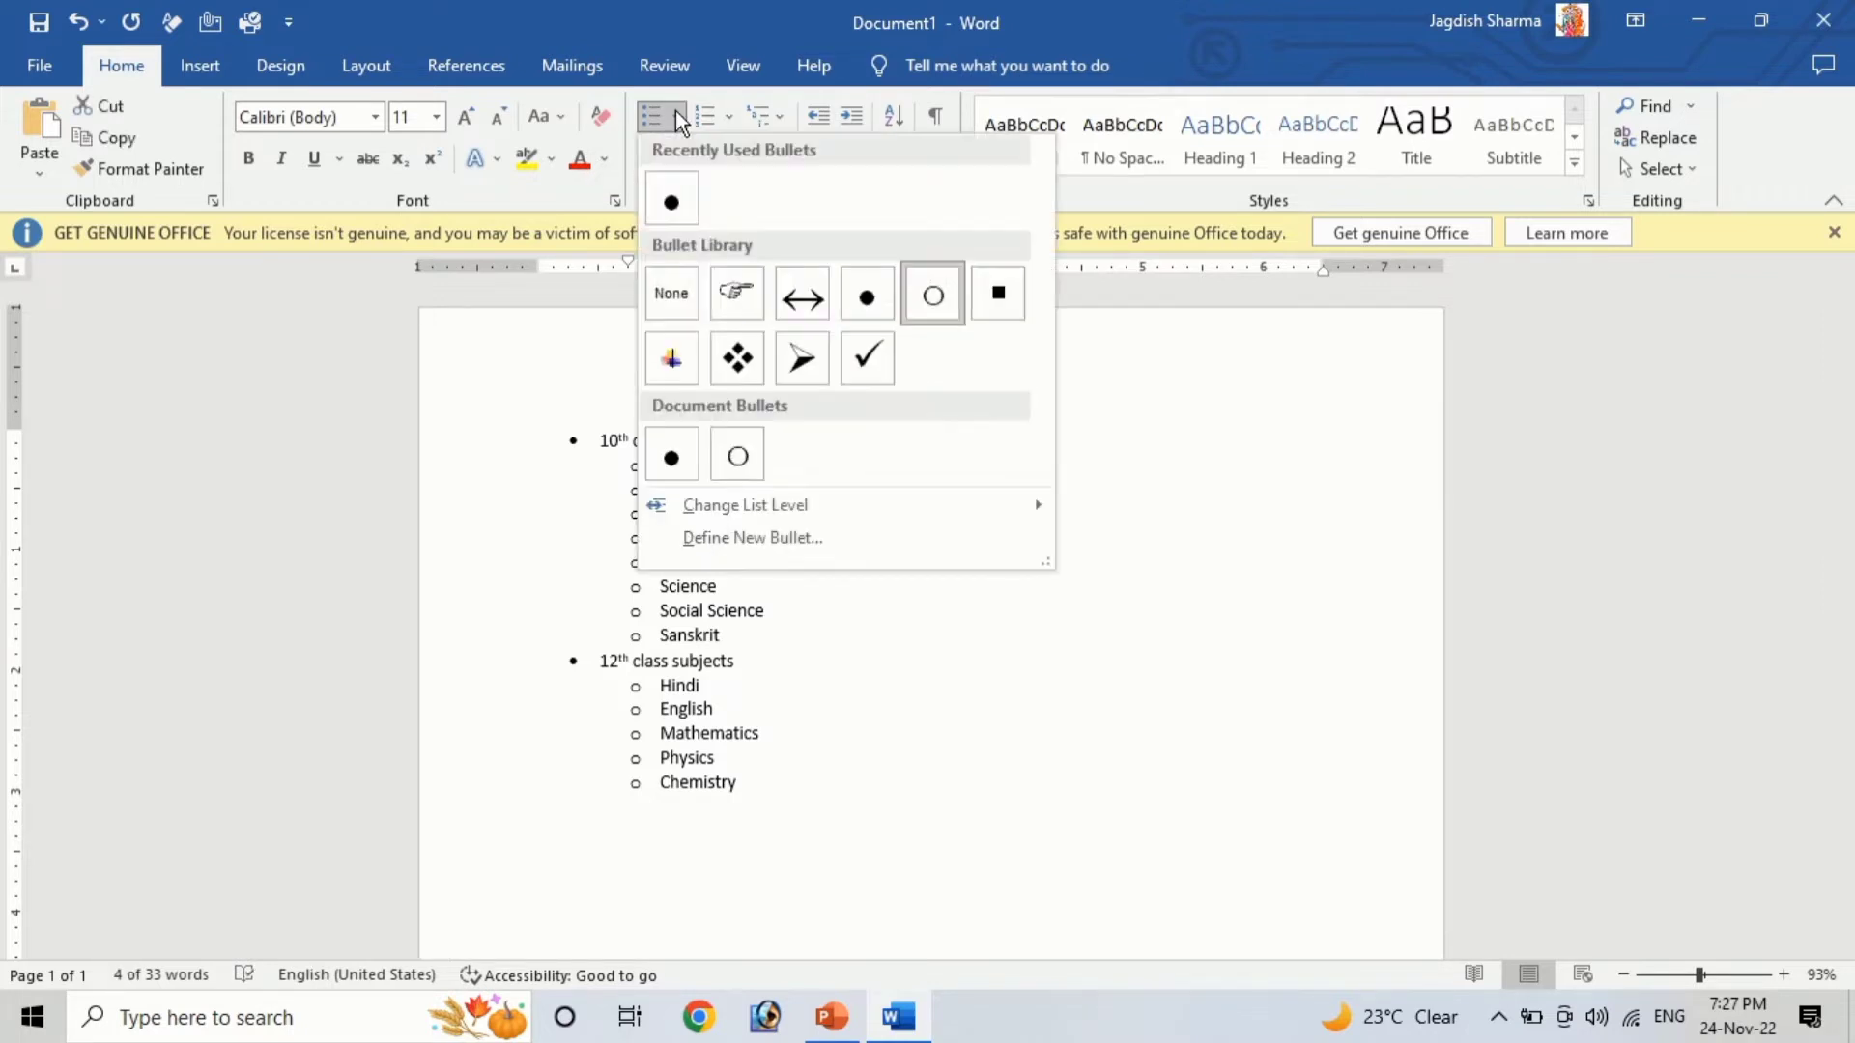
mouse_move(751, 512)
left_click(1176, 613)
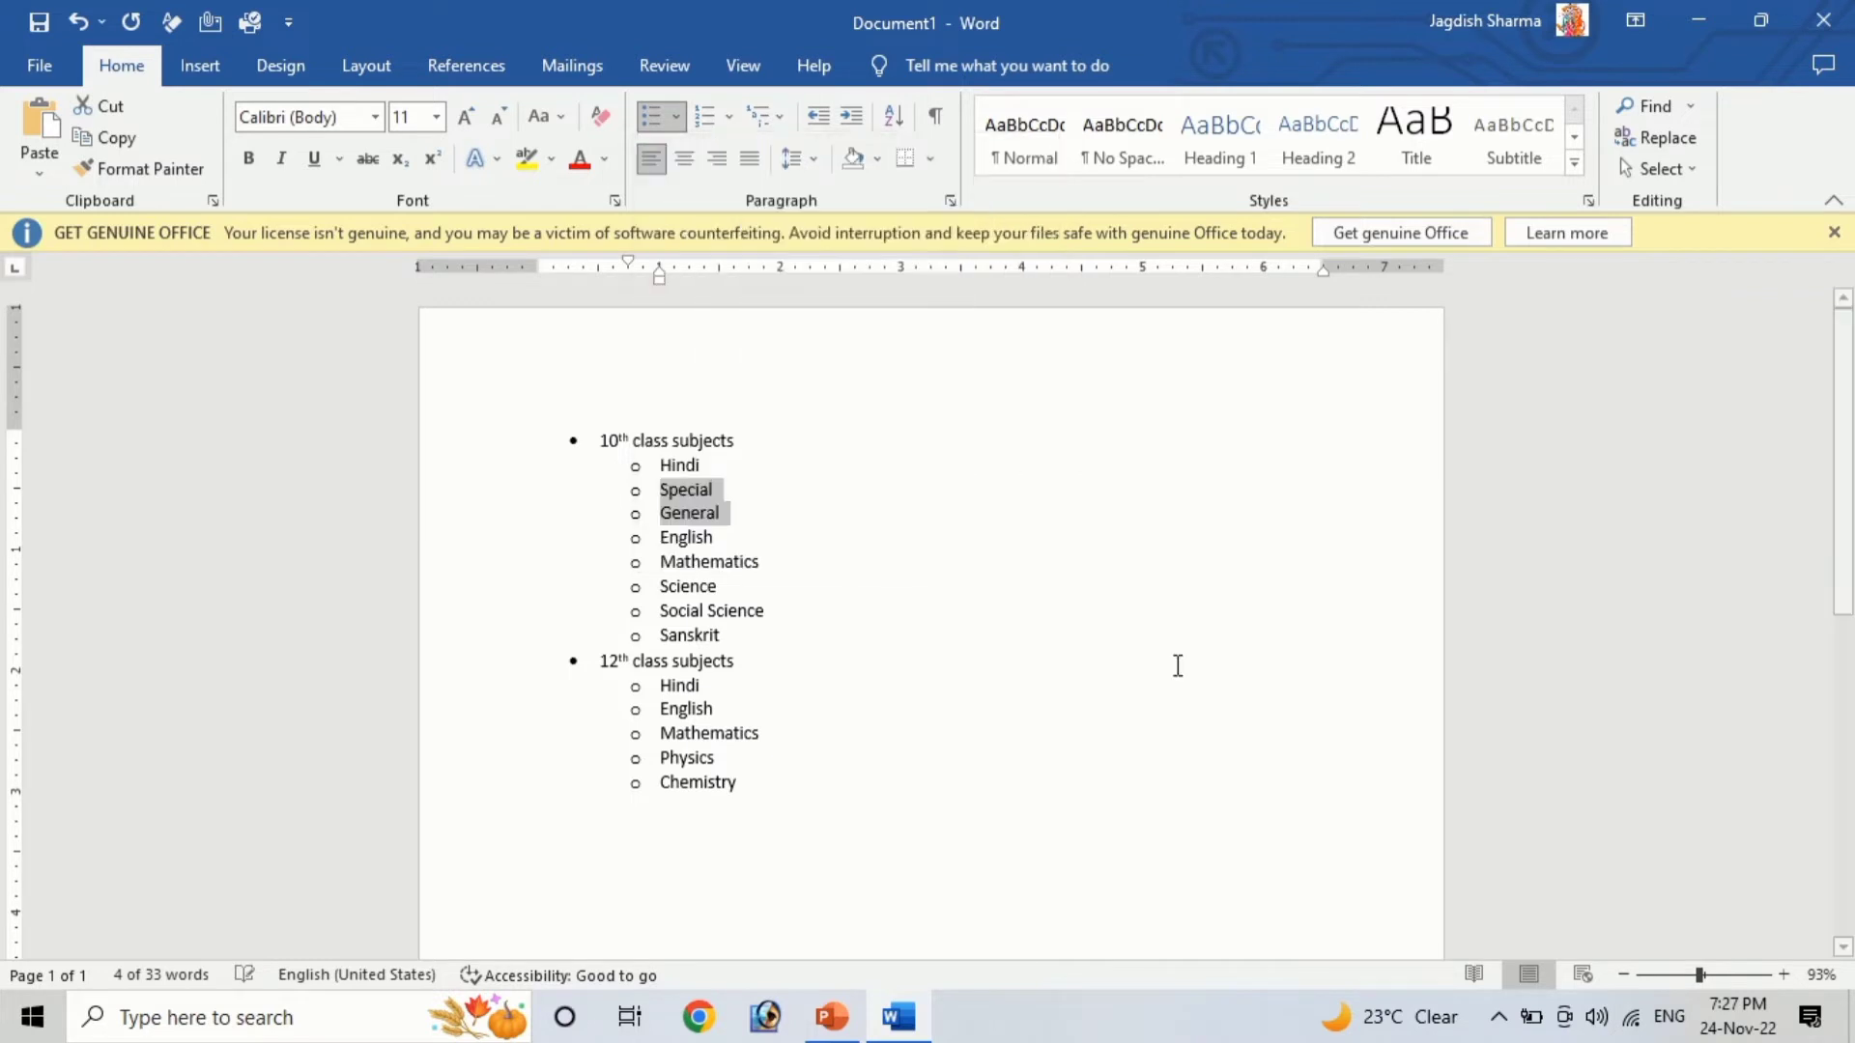
left_click(911, 706)
Add Special and General as new lines below English in the 10th class subjects
left_click(724, 538)
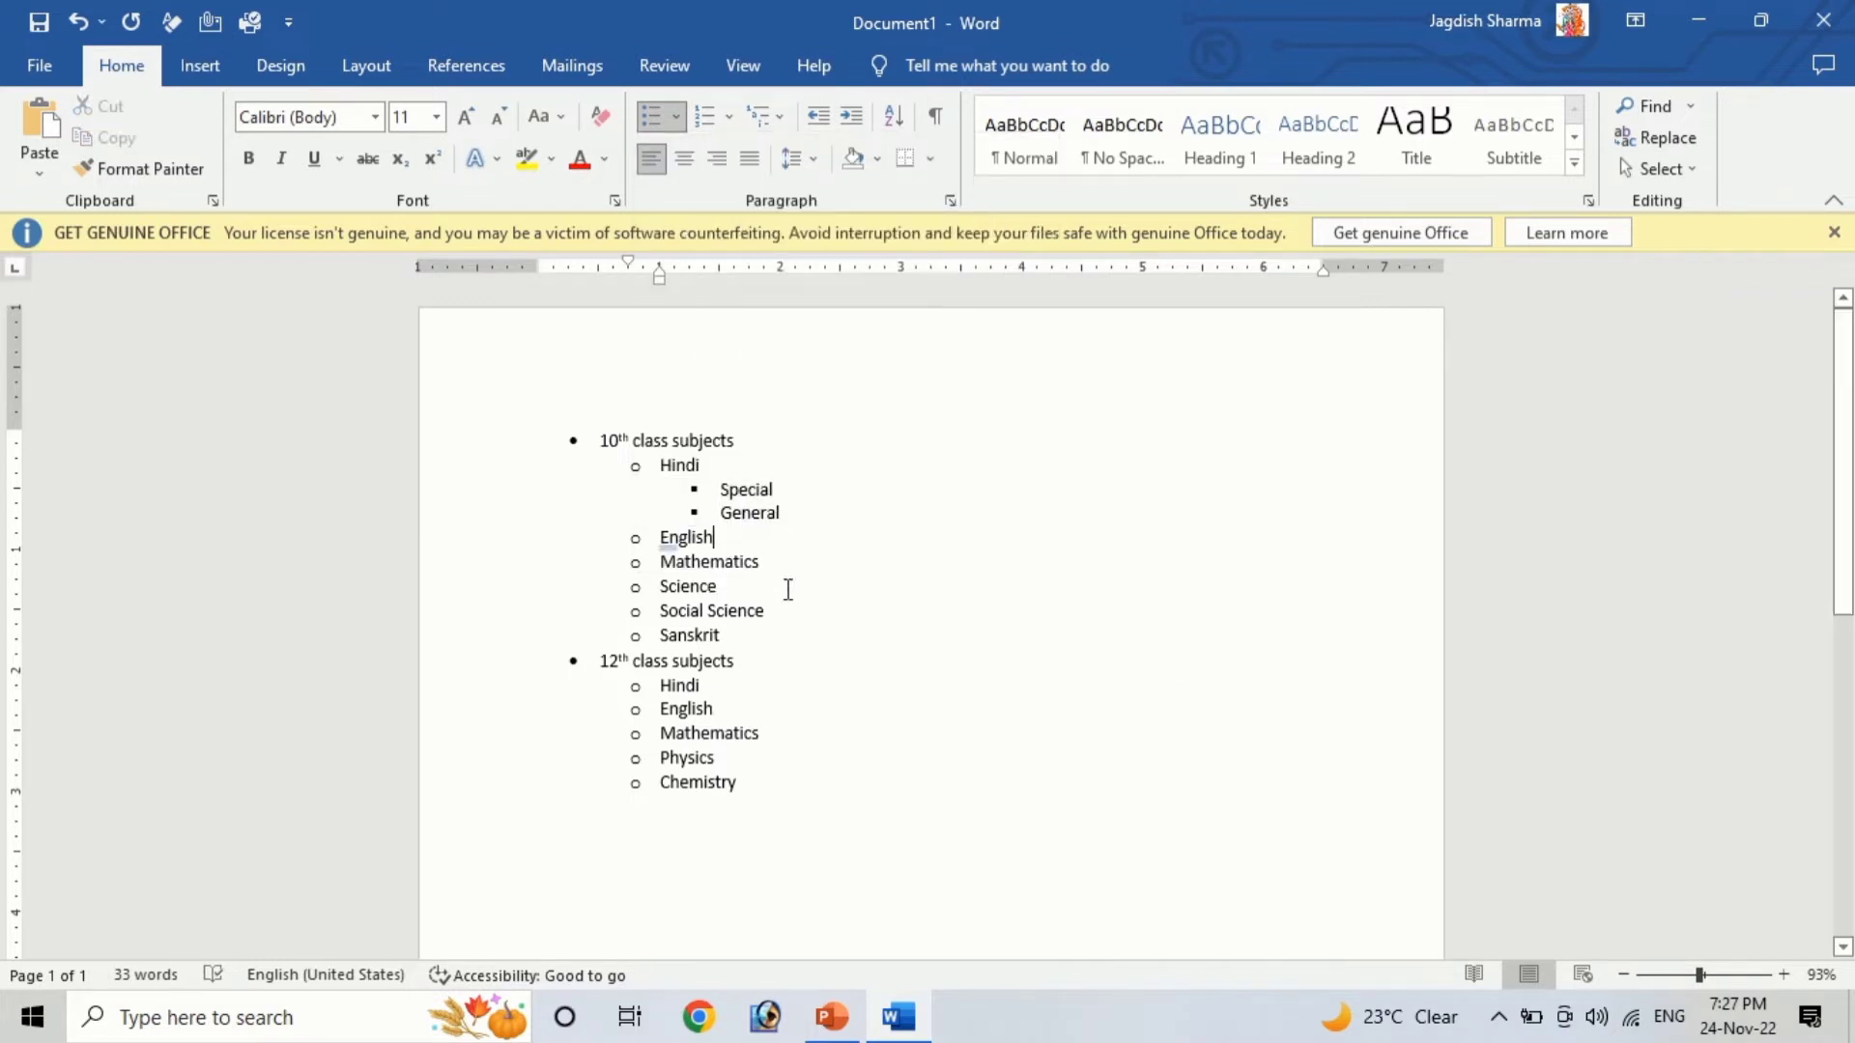
key("Return")
type("Special")
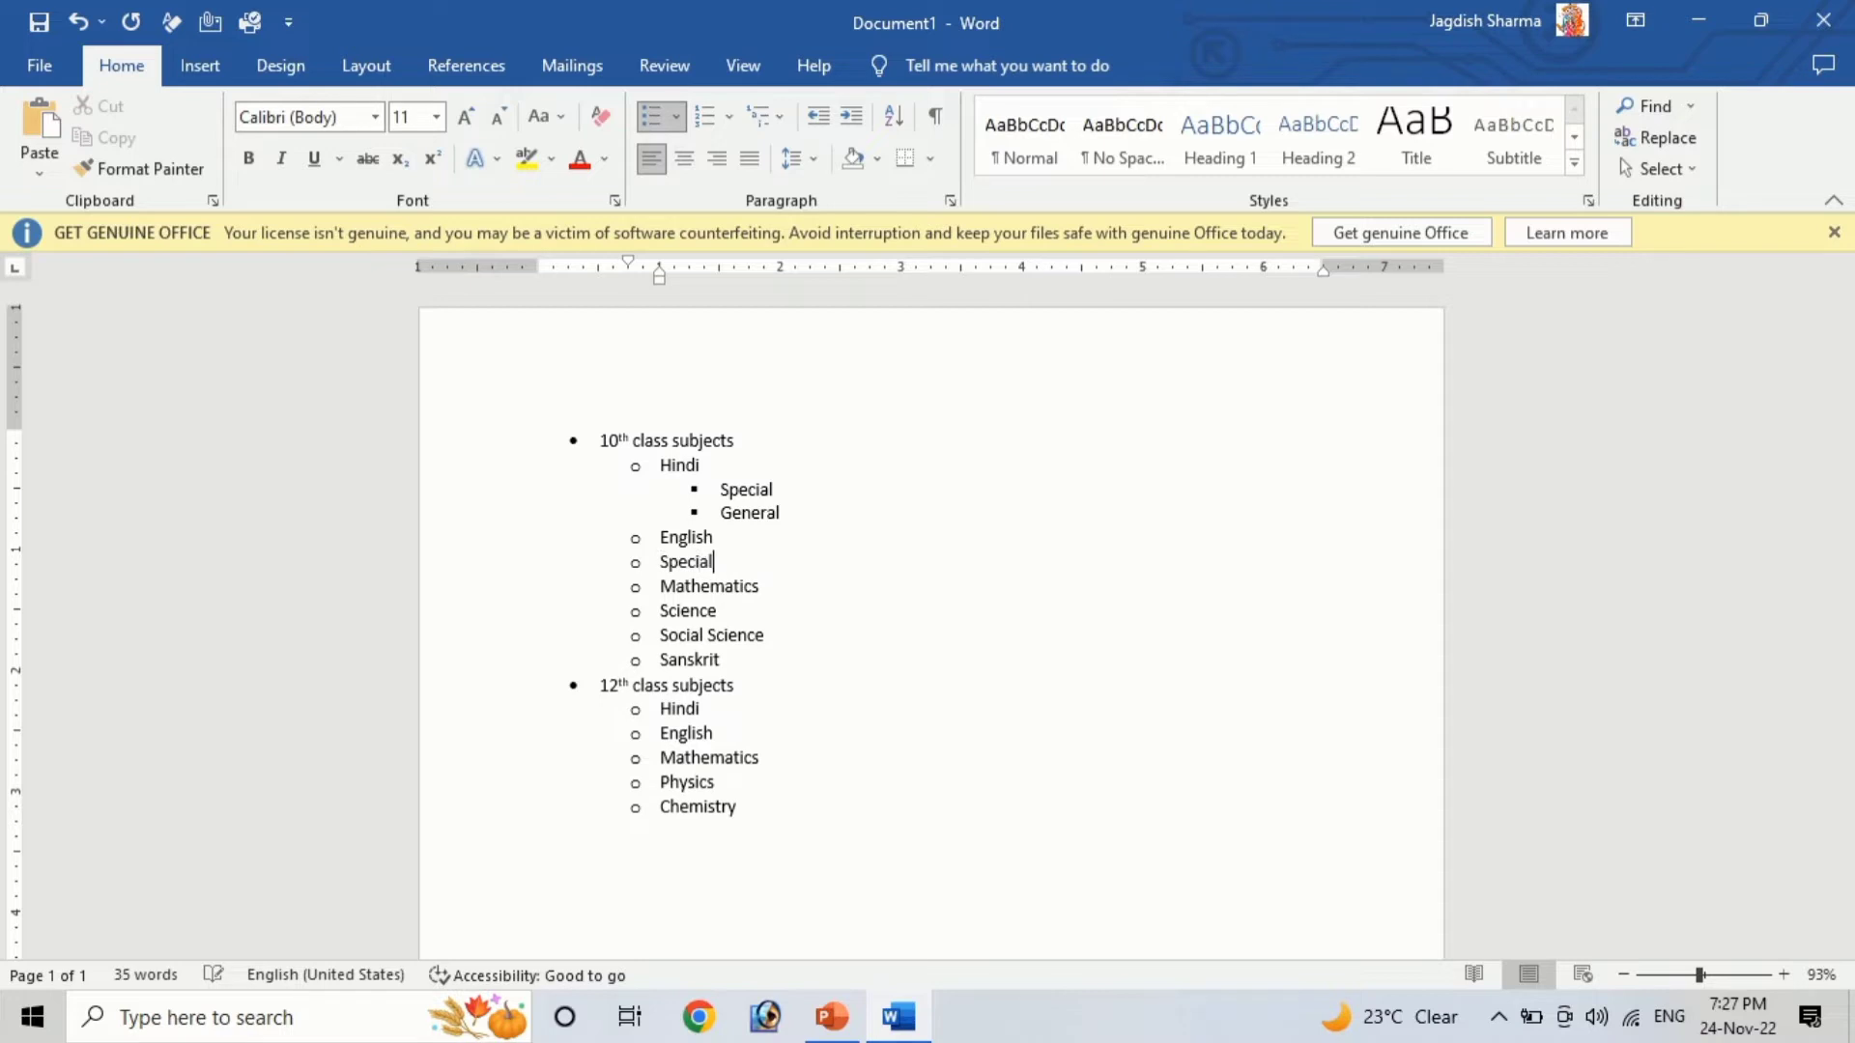
key("Return")
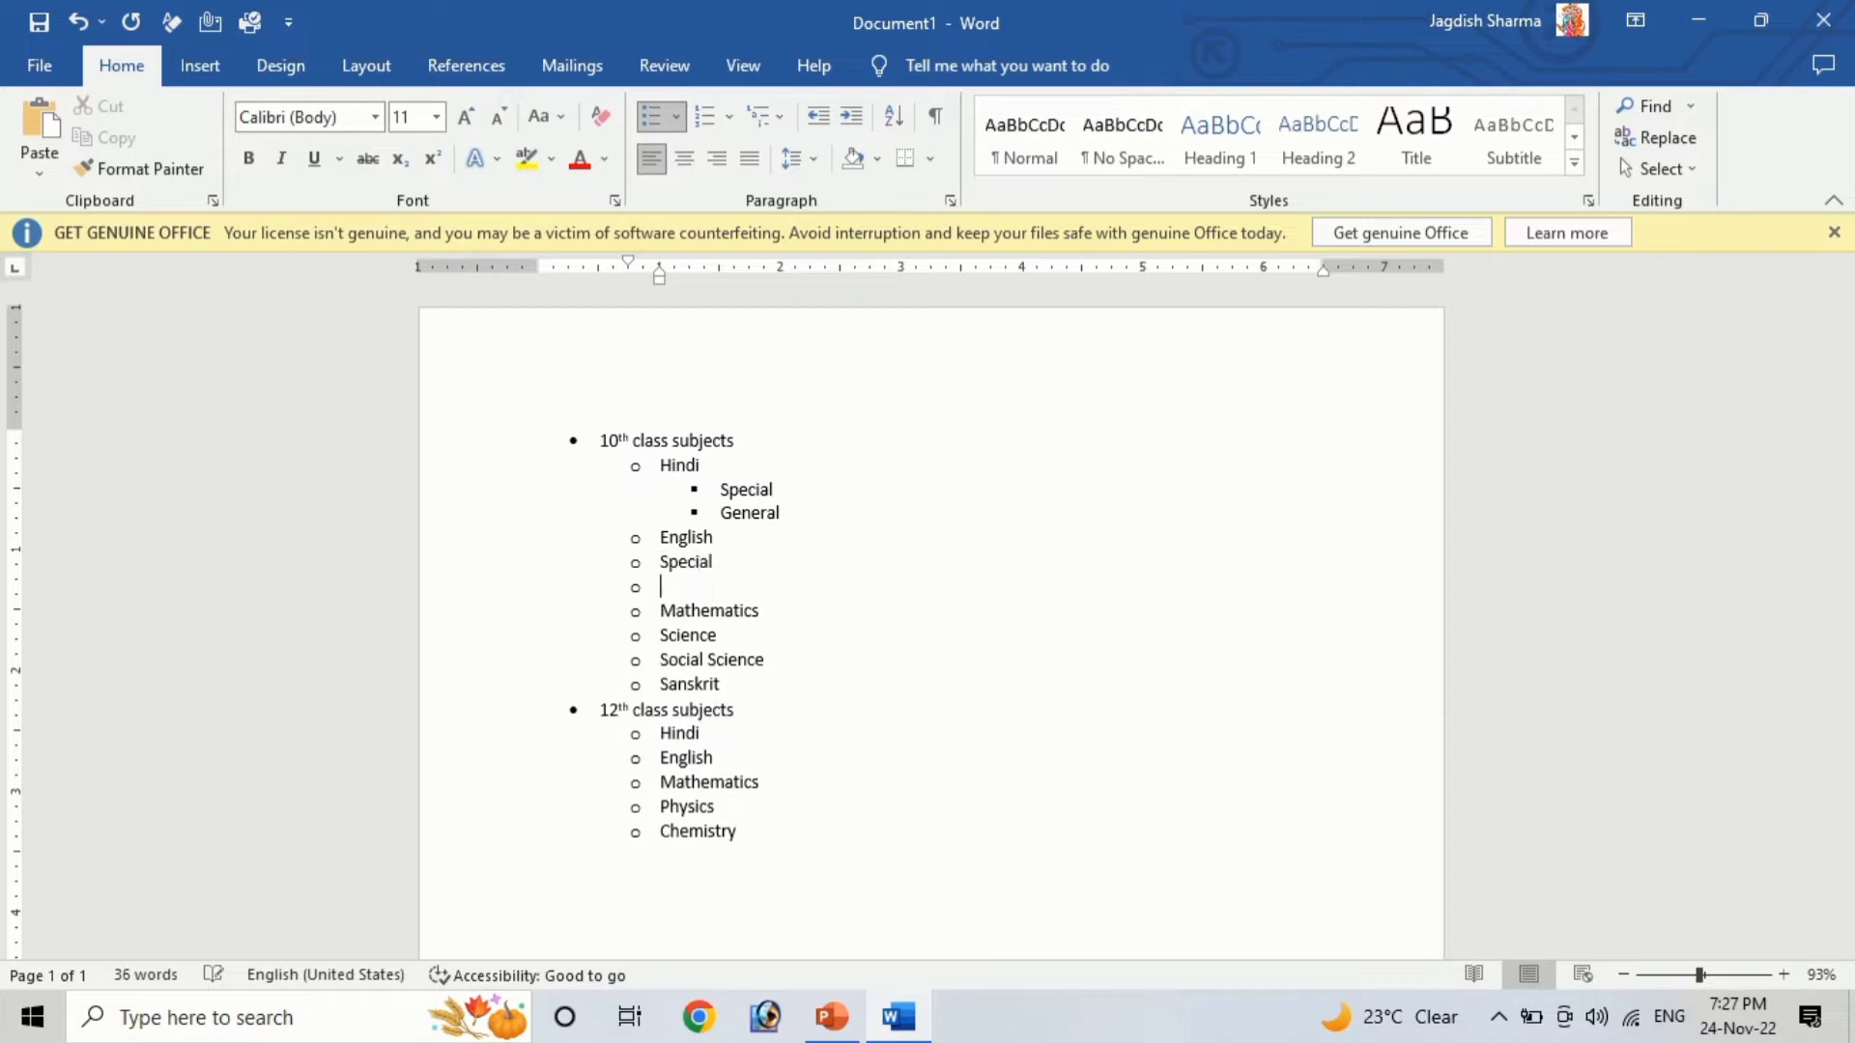
type("General")
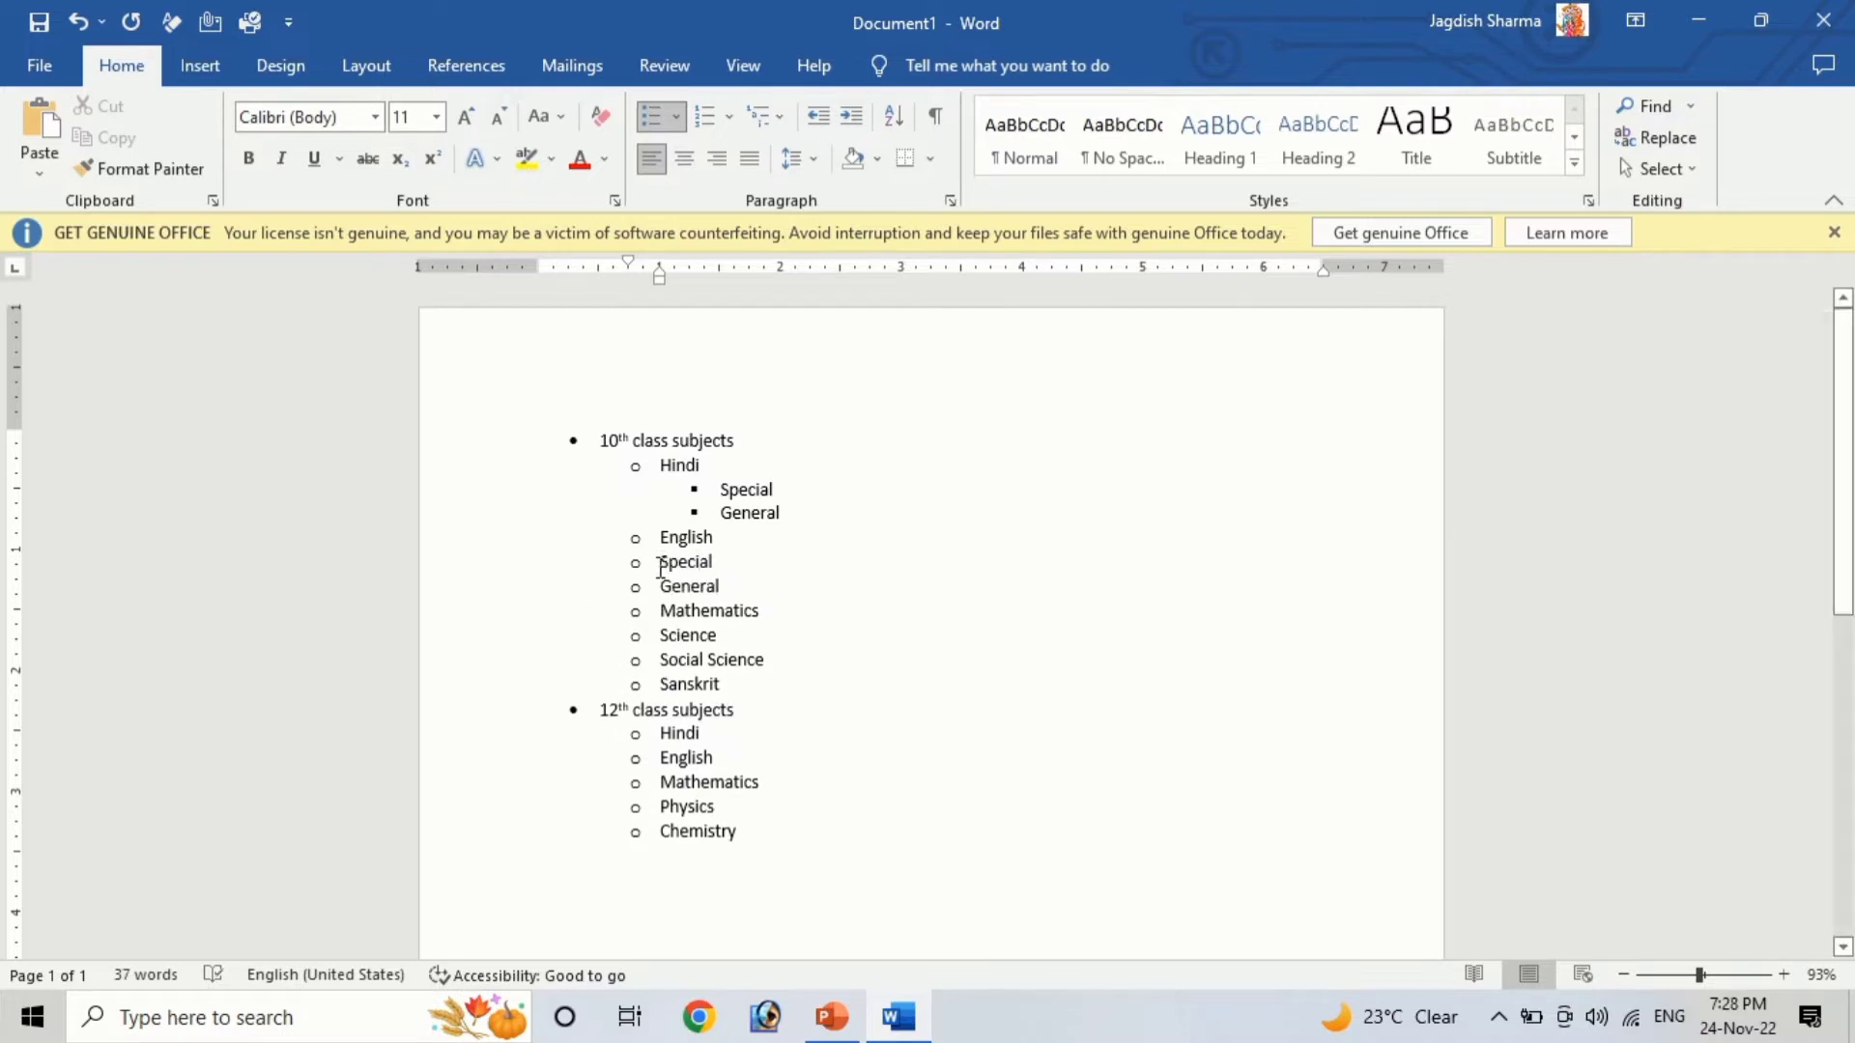
Demote Special and General under English to the third list level
left_click_drag(660, 568, 751, 587)
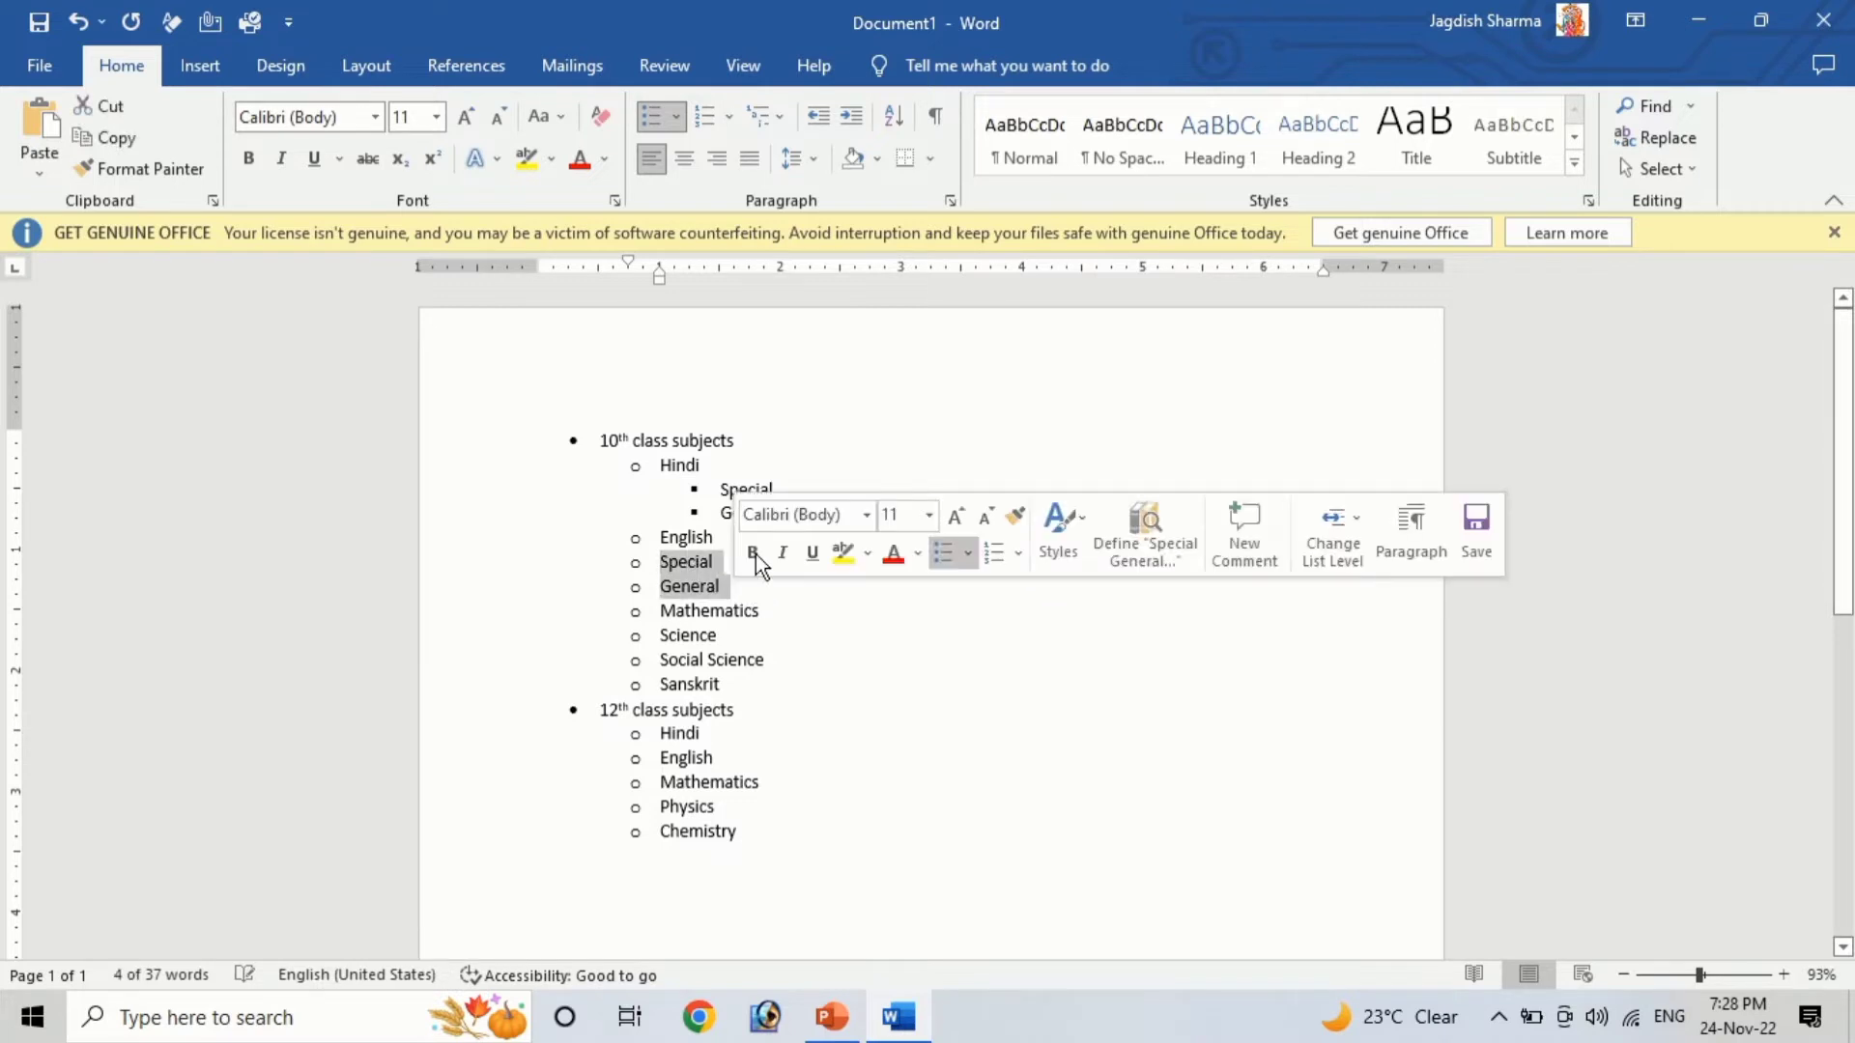
left_click(678, 119)
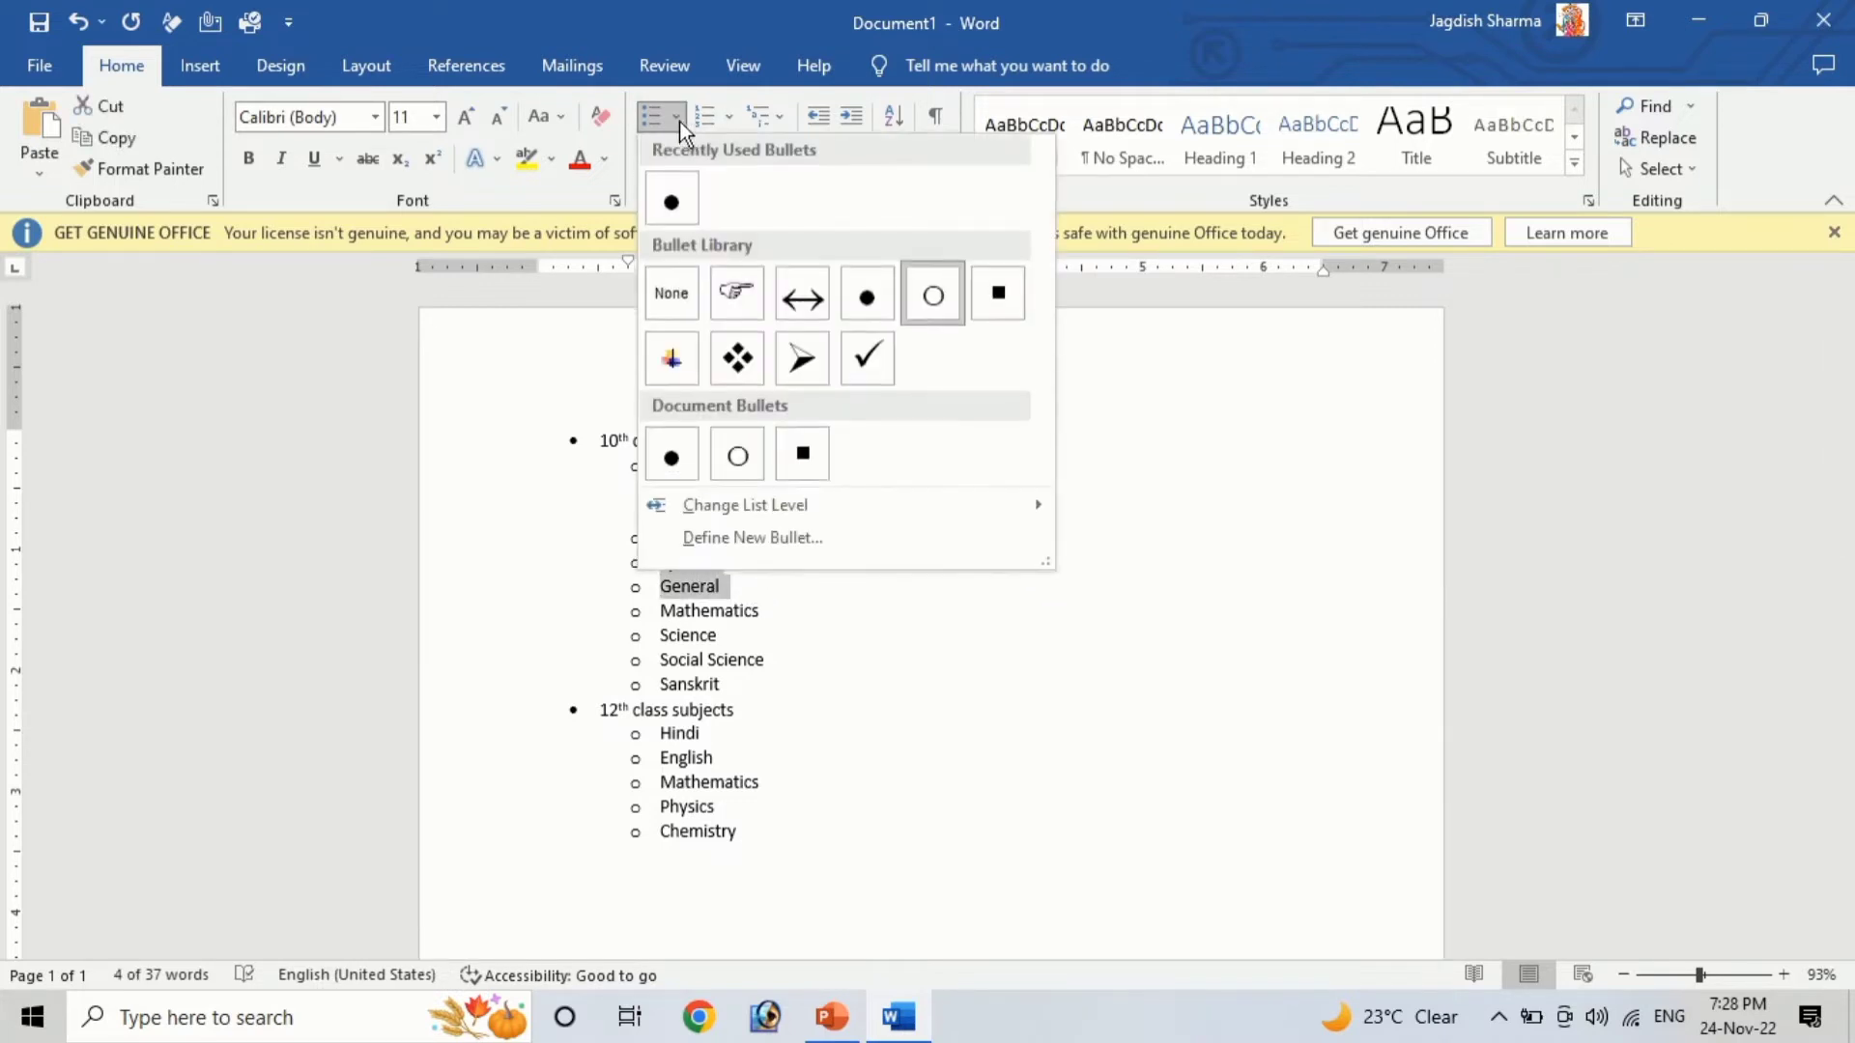
mouse_move(767, 502)
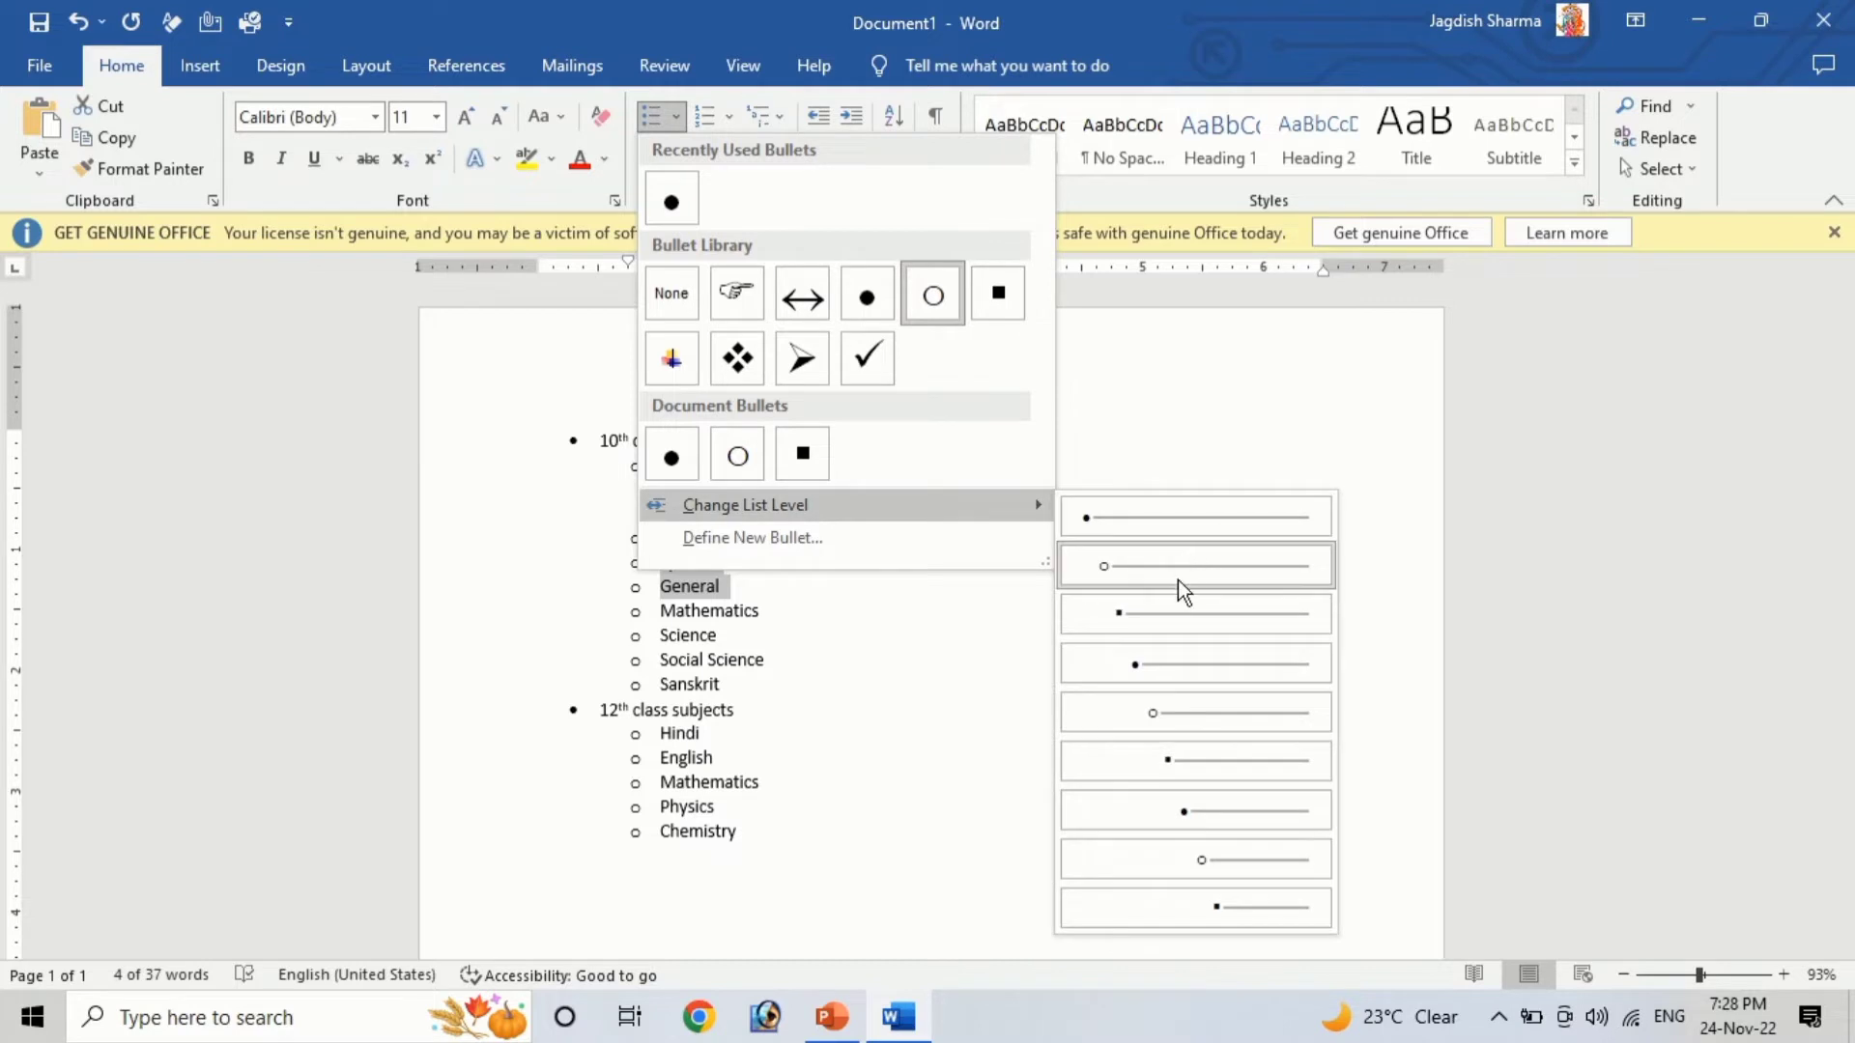
left_click(1174, 609)
left_click(925, 694)
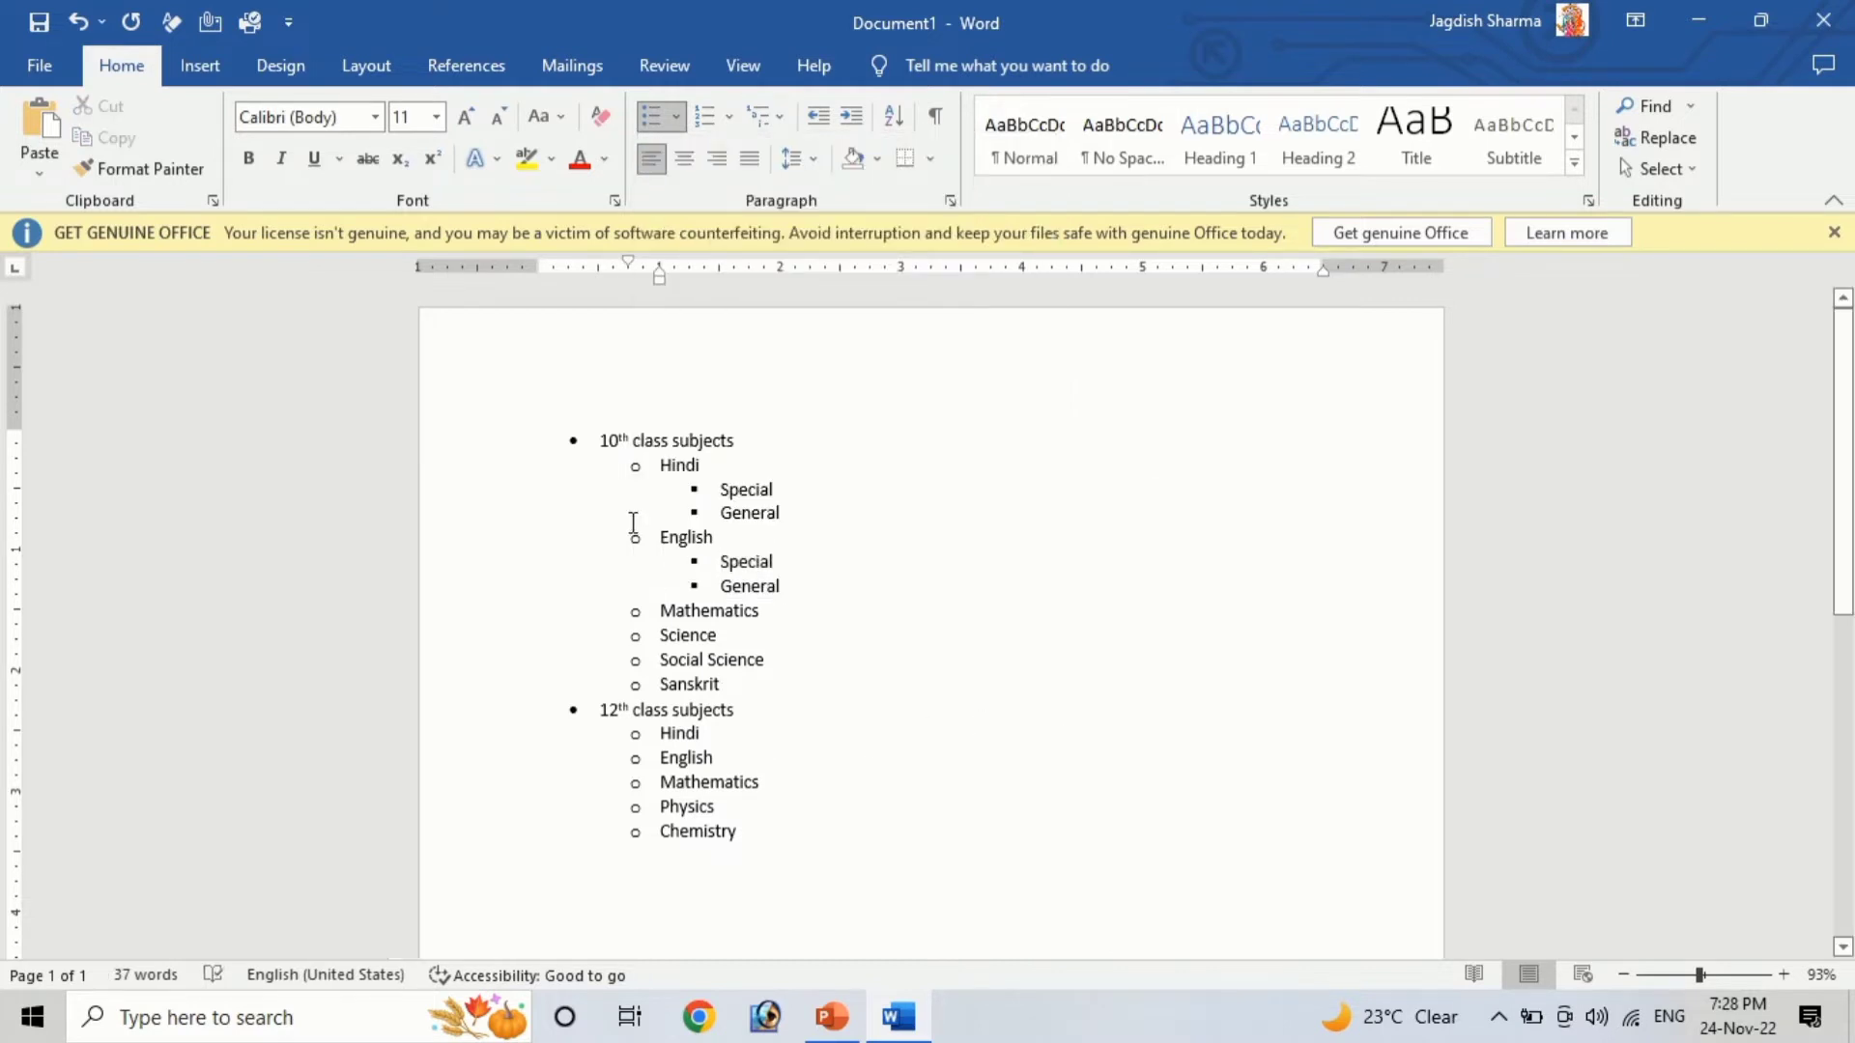
Select the entire list and convert its bullets to numbering
left_click(593, 445)
left_click(752, 513)
left_click_drag(740, 831, 565, 376)
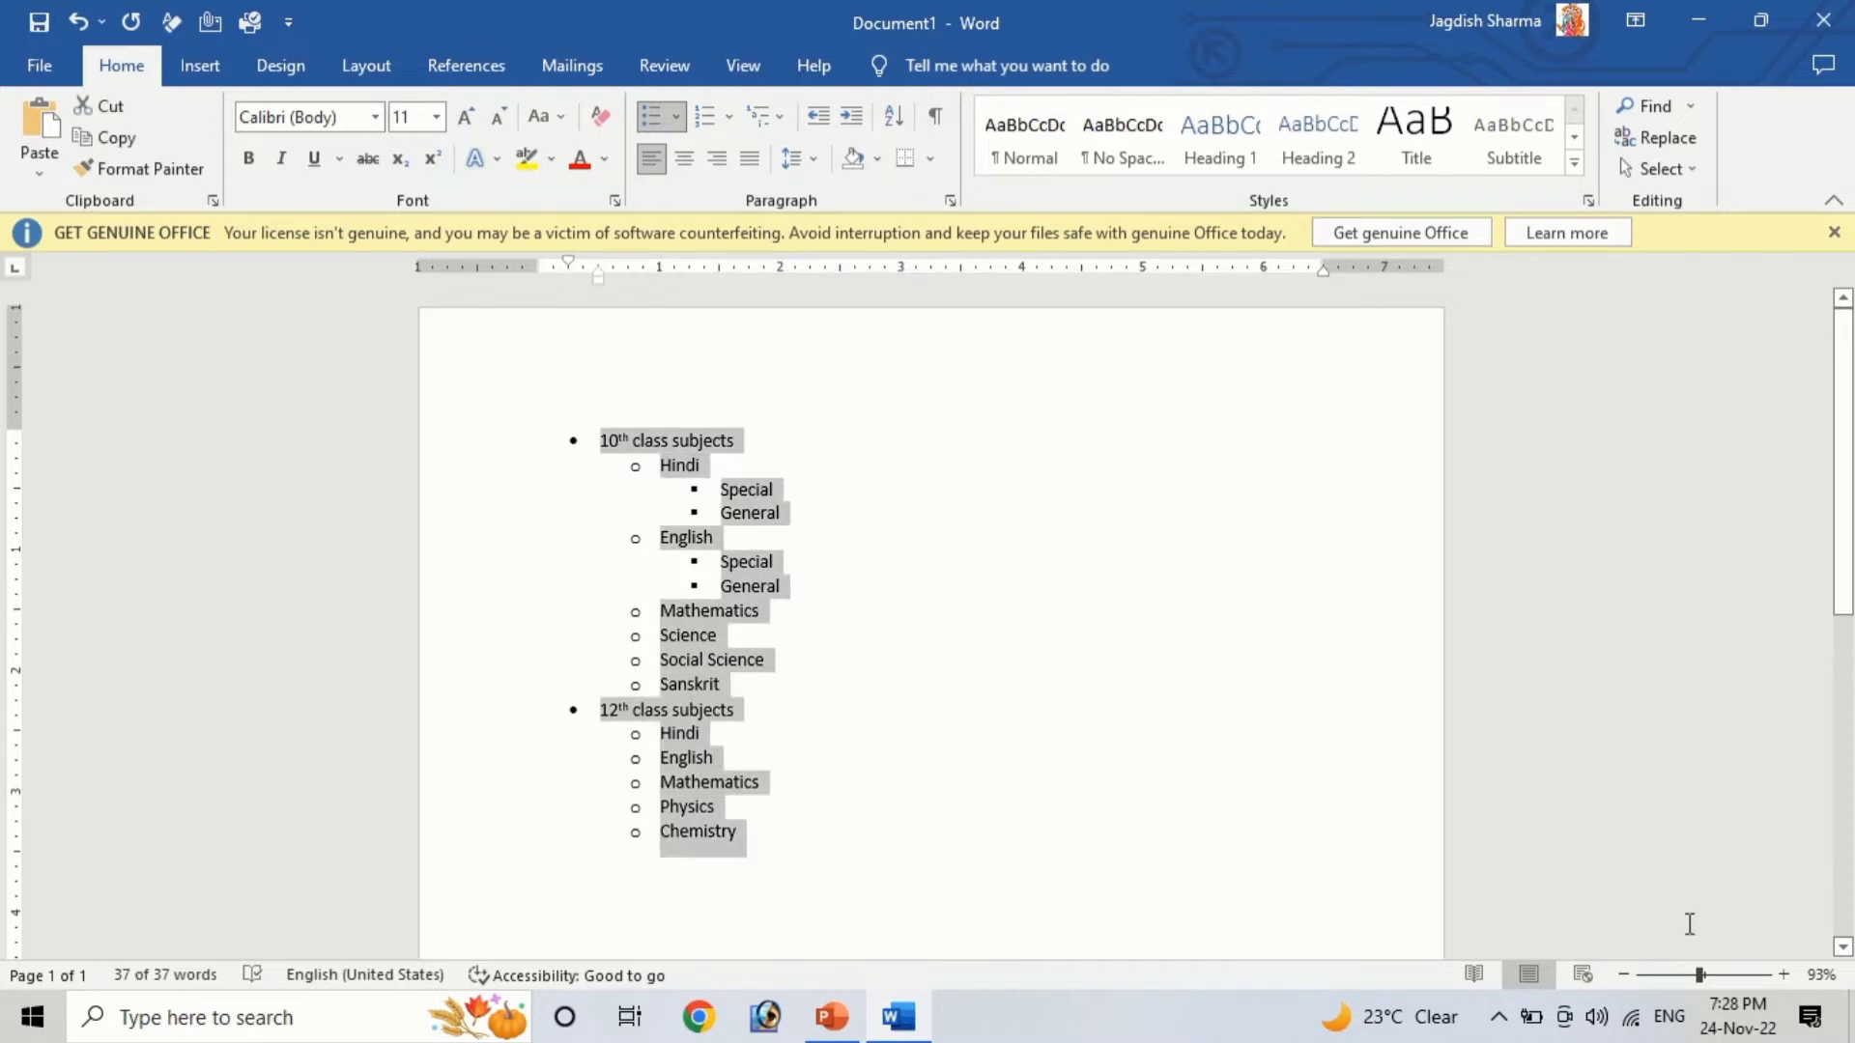
scroll(1197, 798, "up", 10)
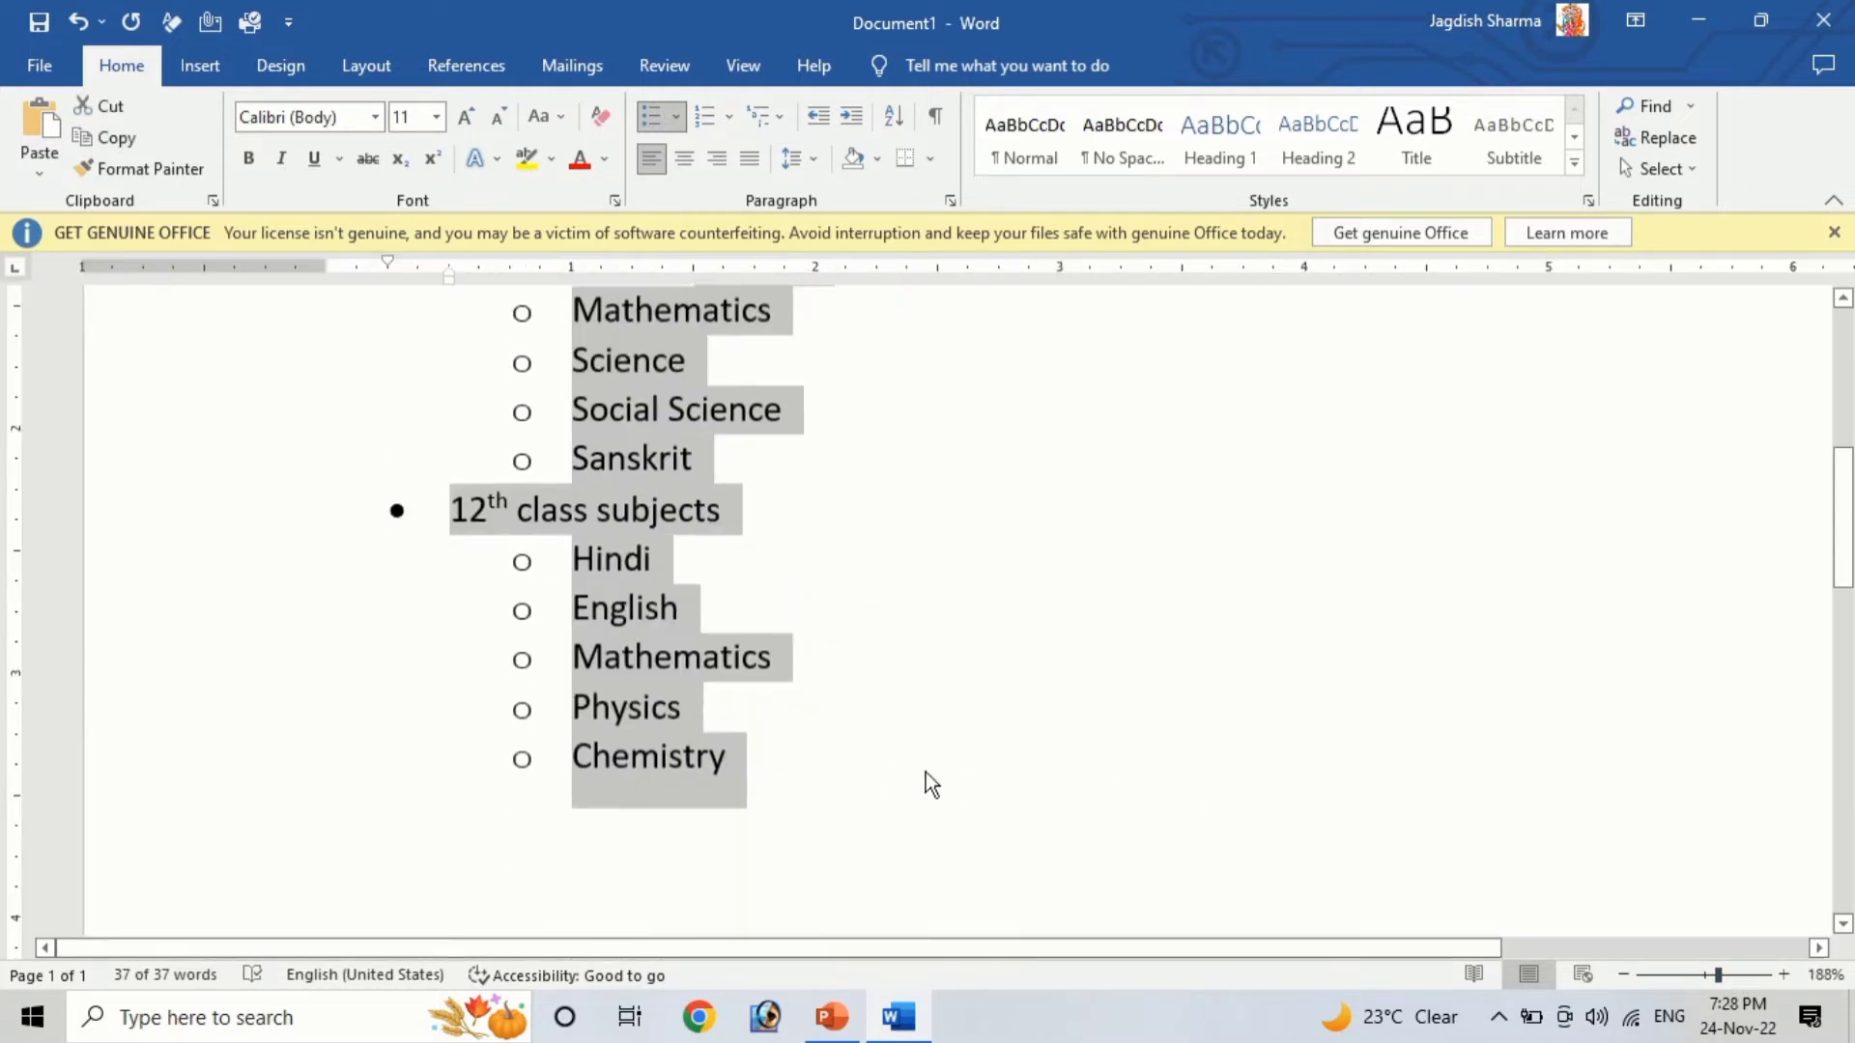
scroll(922, 770, "up", 5)
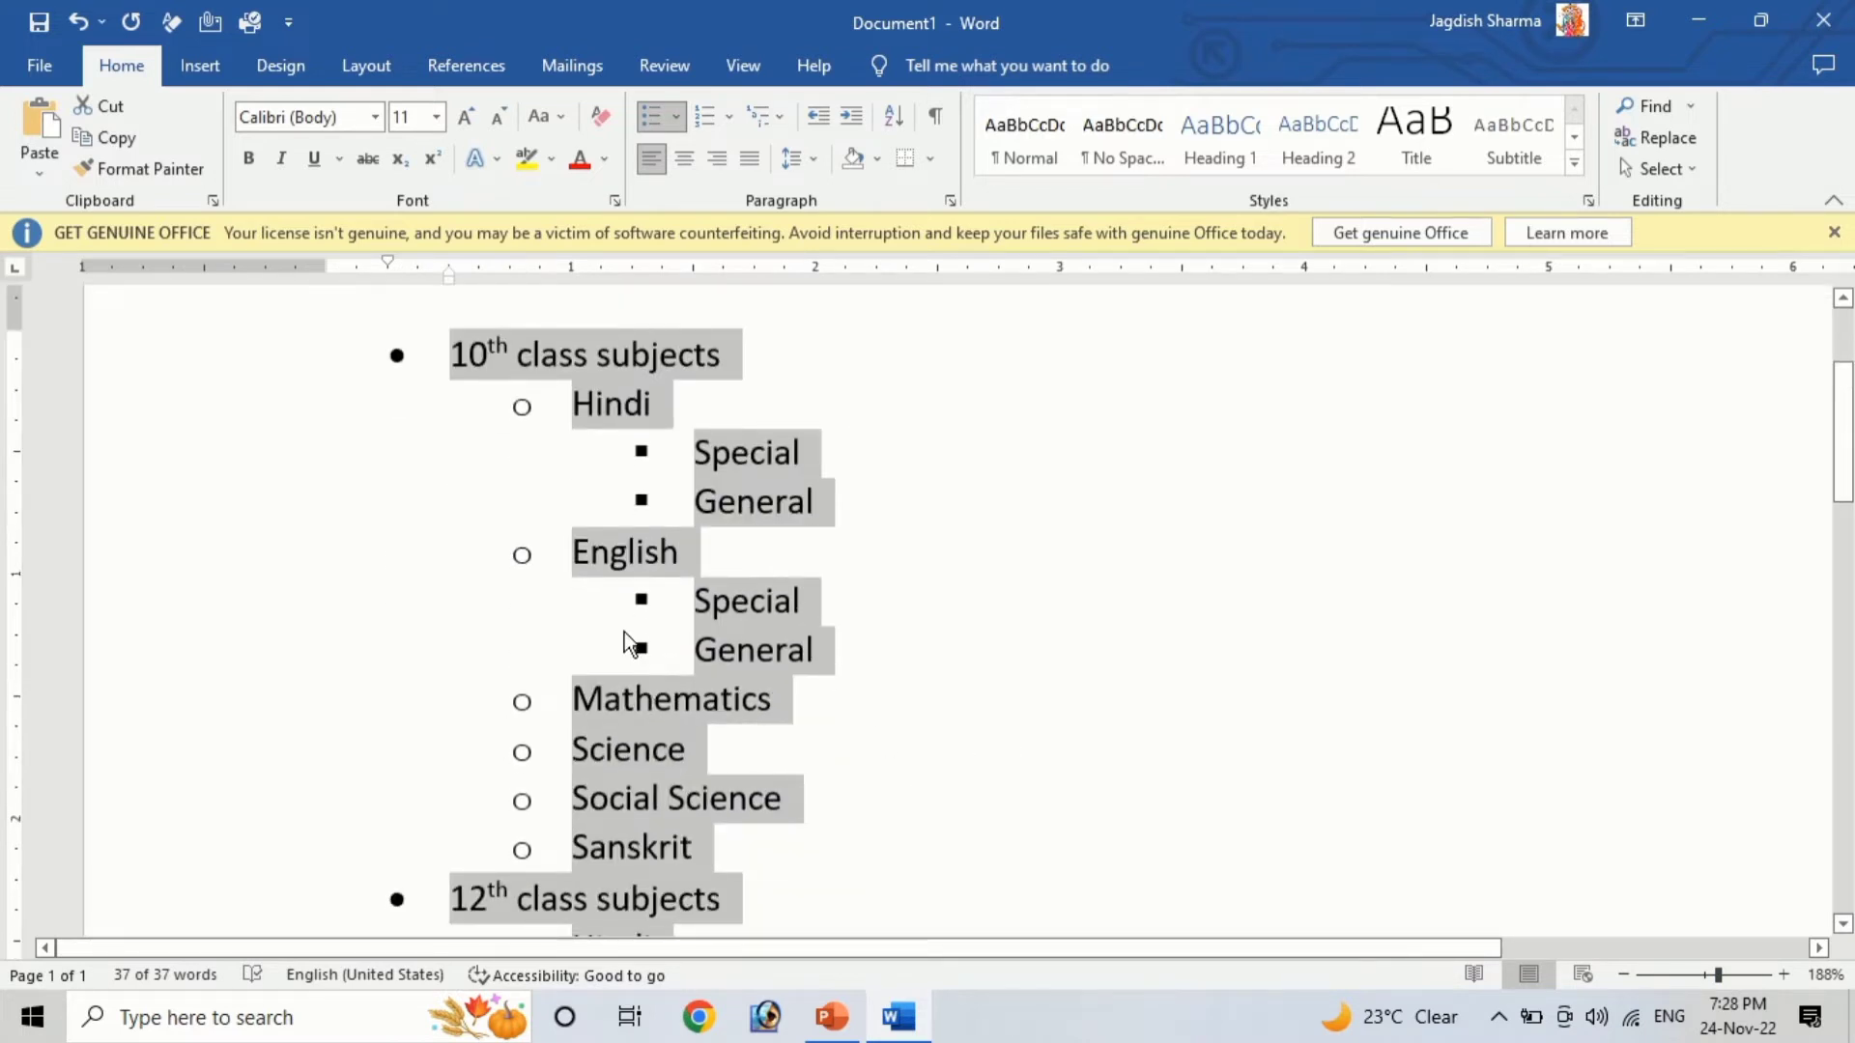
left_click(624, 632)
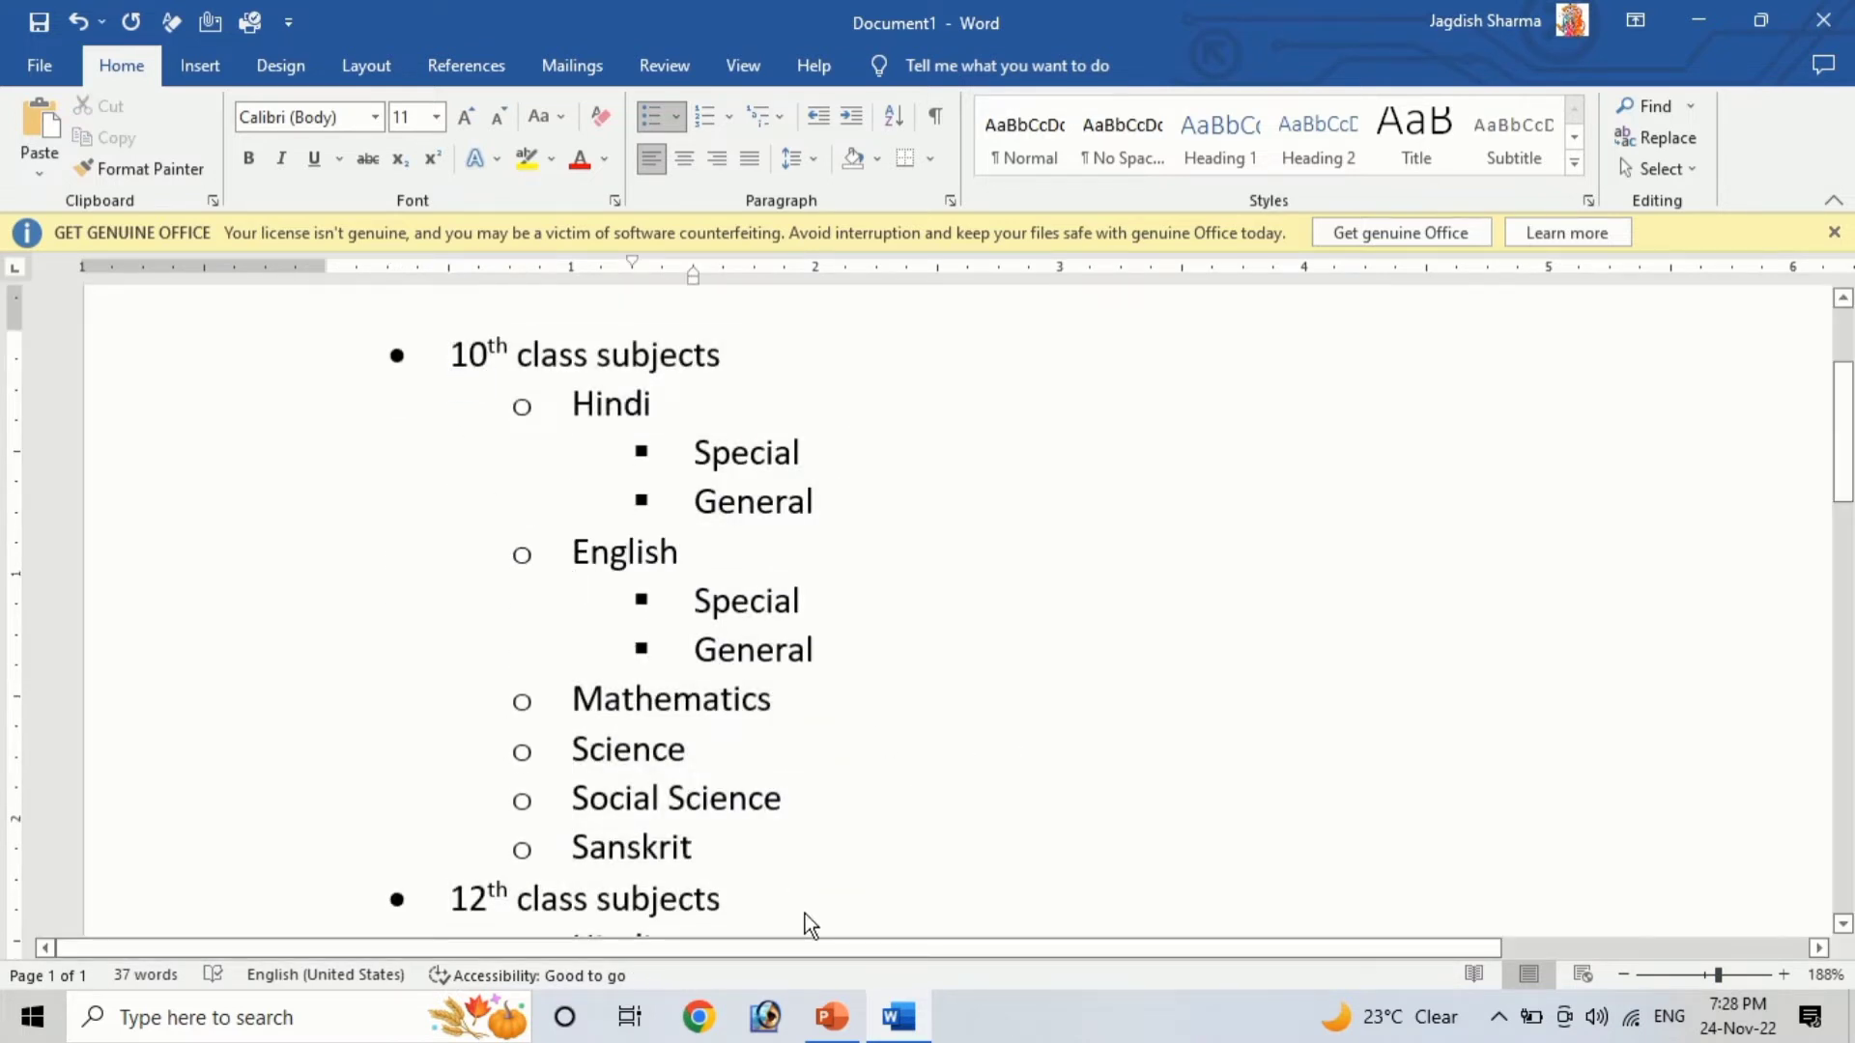
key("ctrl+Up")
key("ctrl+Up")
key("ctrl+a")
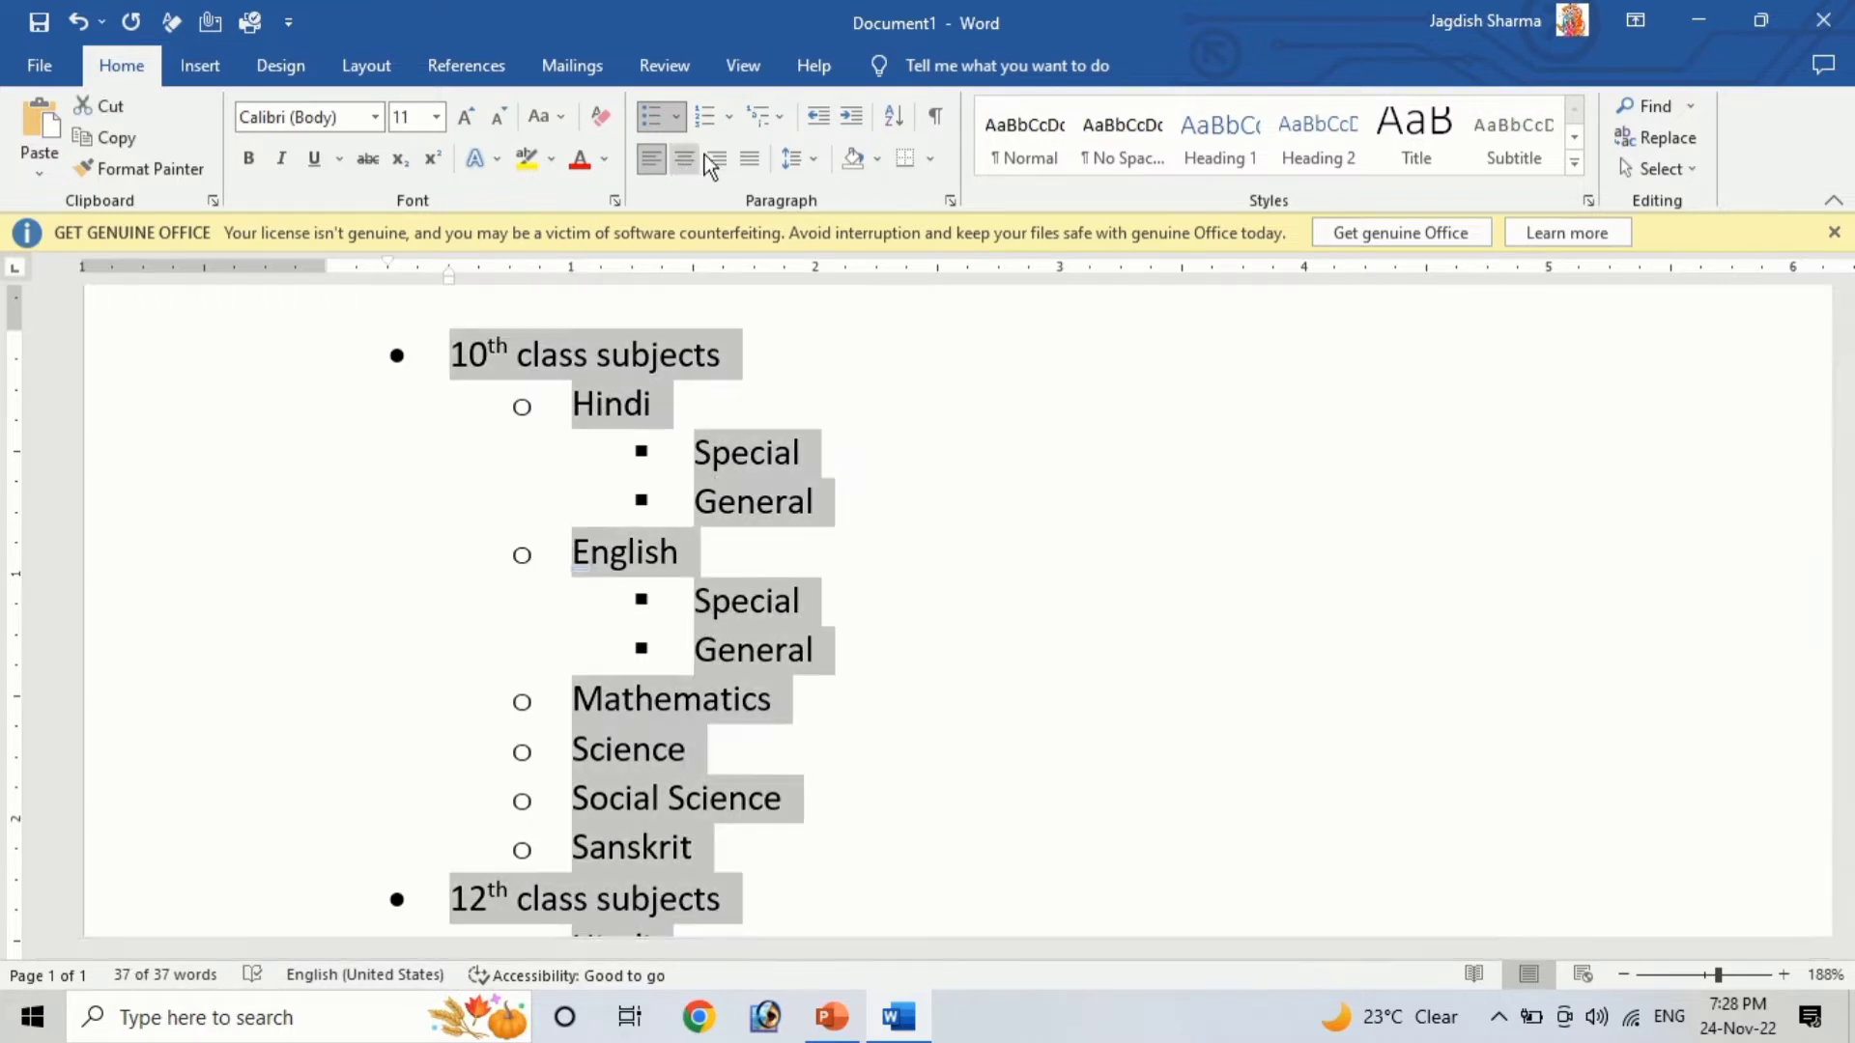
left_click(704, 116)
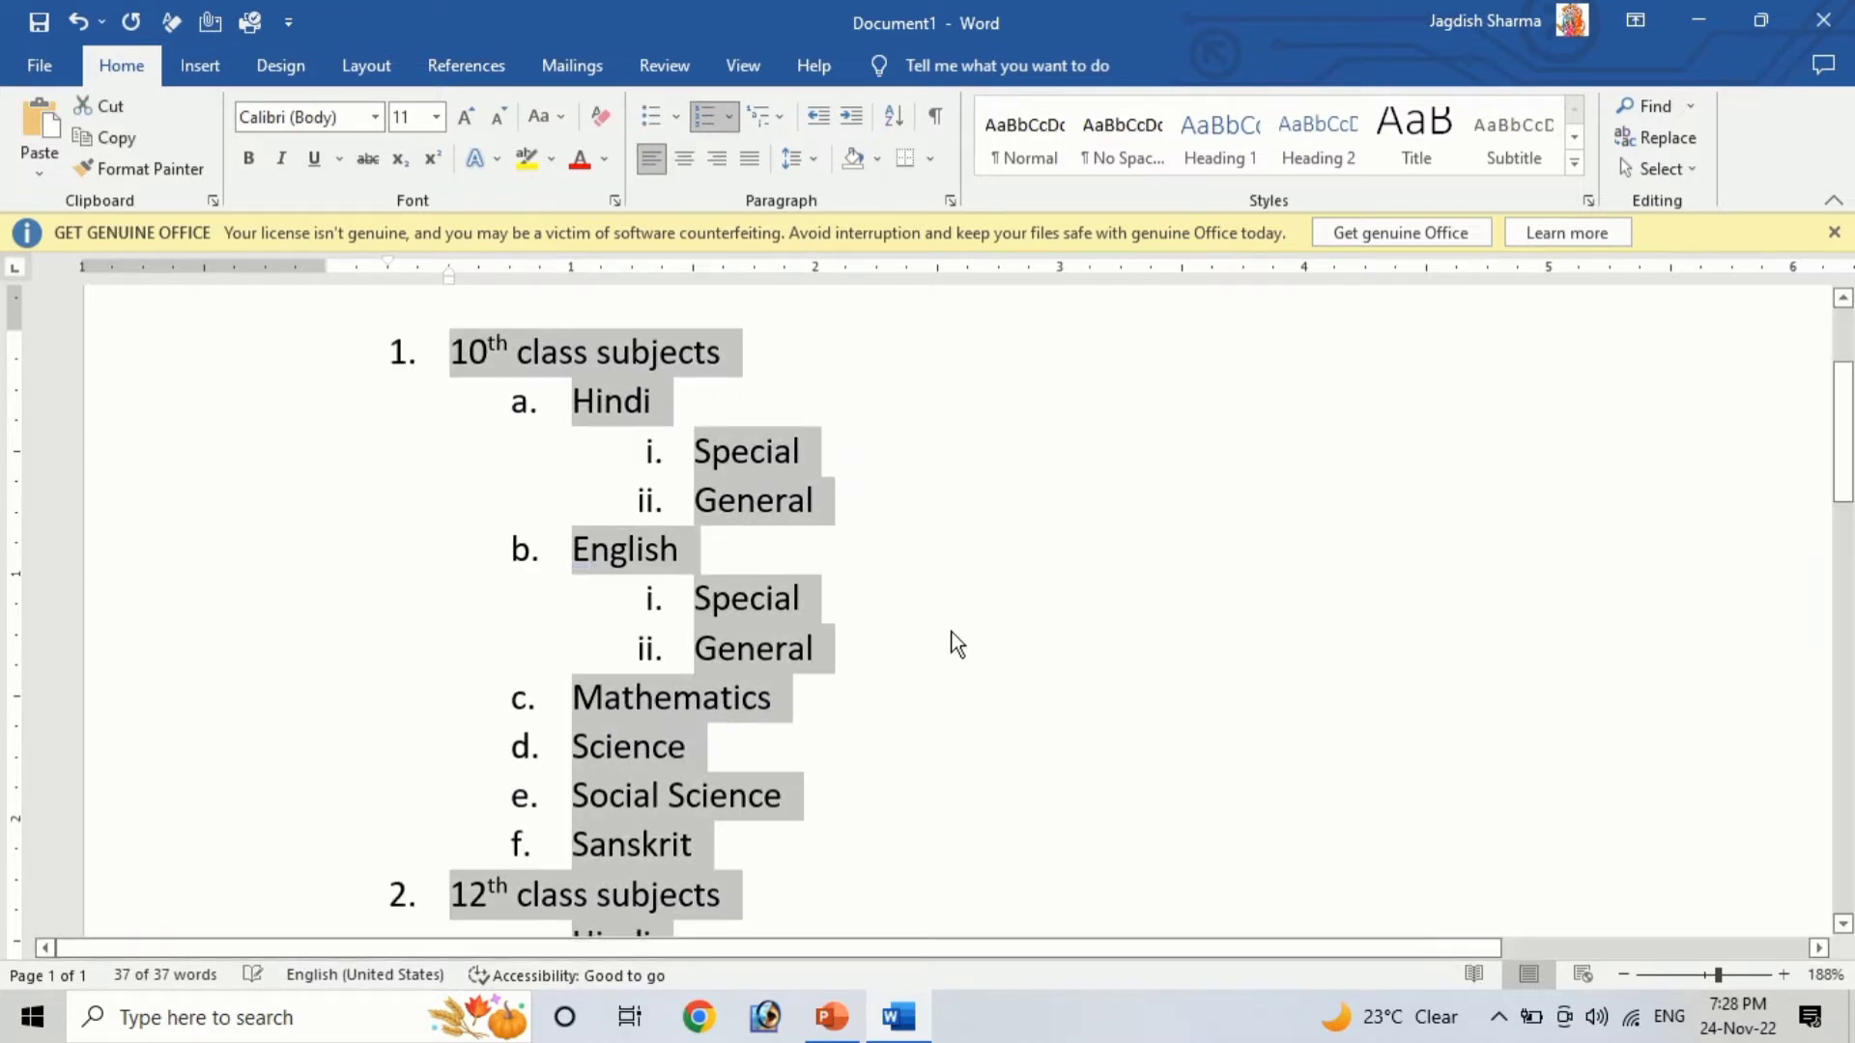
Examine the numbers at each list level by selecting them in turn
scroll(703, 741, "down", 1)
scroll(705, 742, "down", 3)
scroll(705, 742, "up", 6)
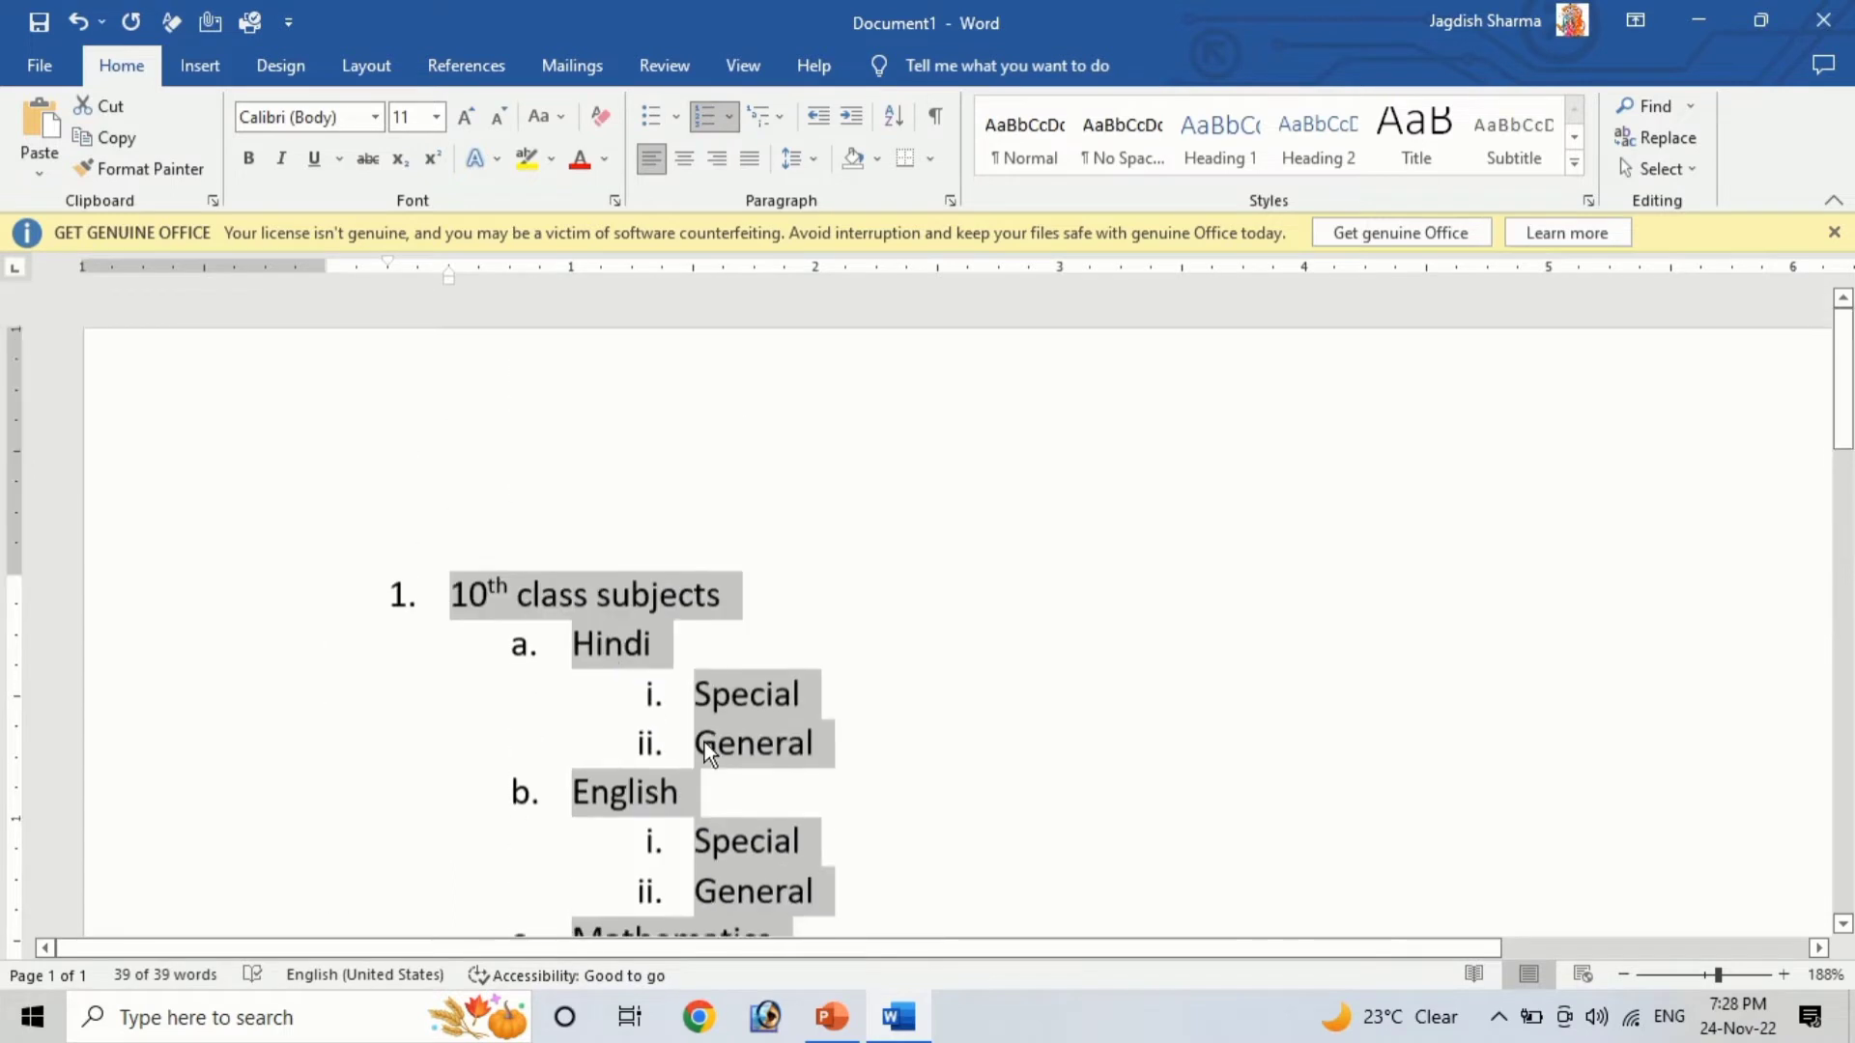
left_click(622, 645)
left_click(402, 598)
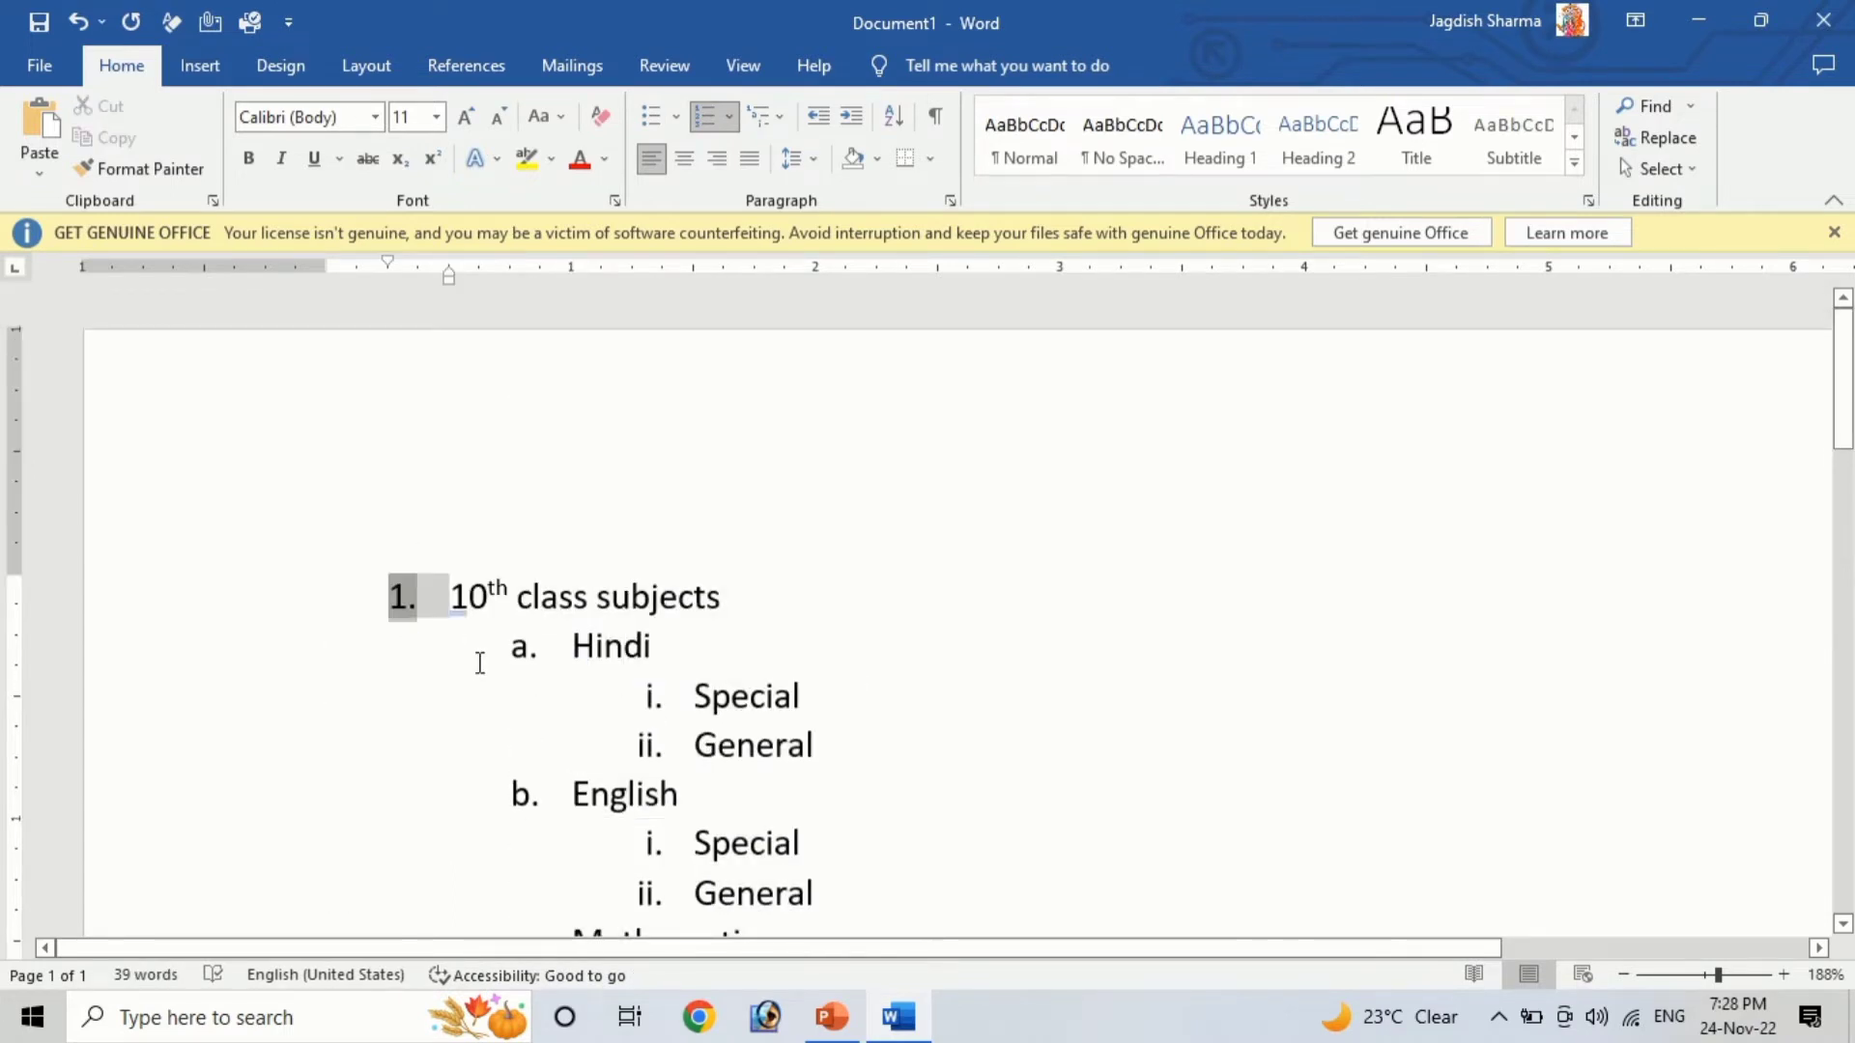
scroll(480, 663, "down", 3)
scroll(480, 663, "down", 1)
scroll(469, 628, "up", 2)
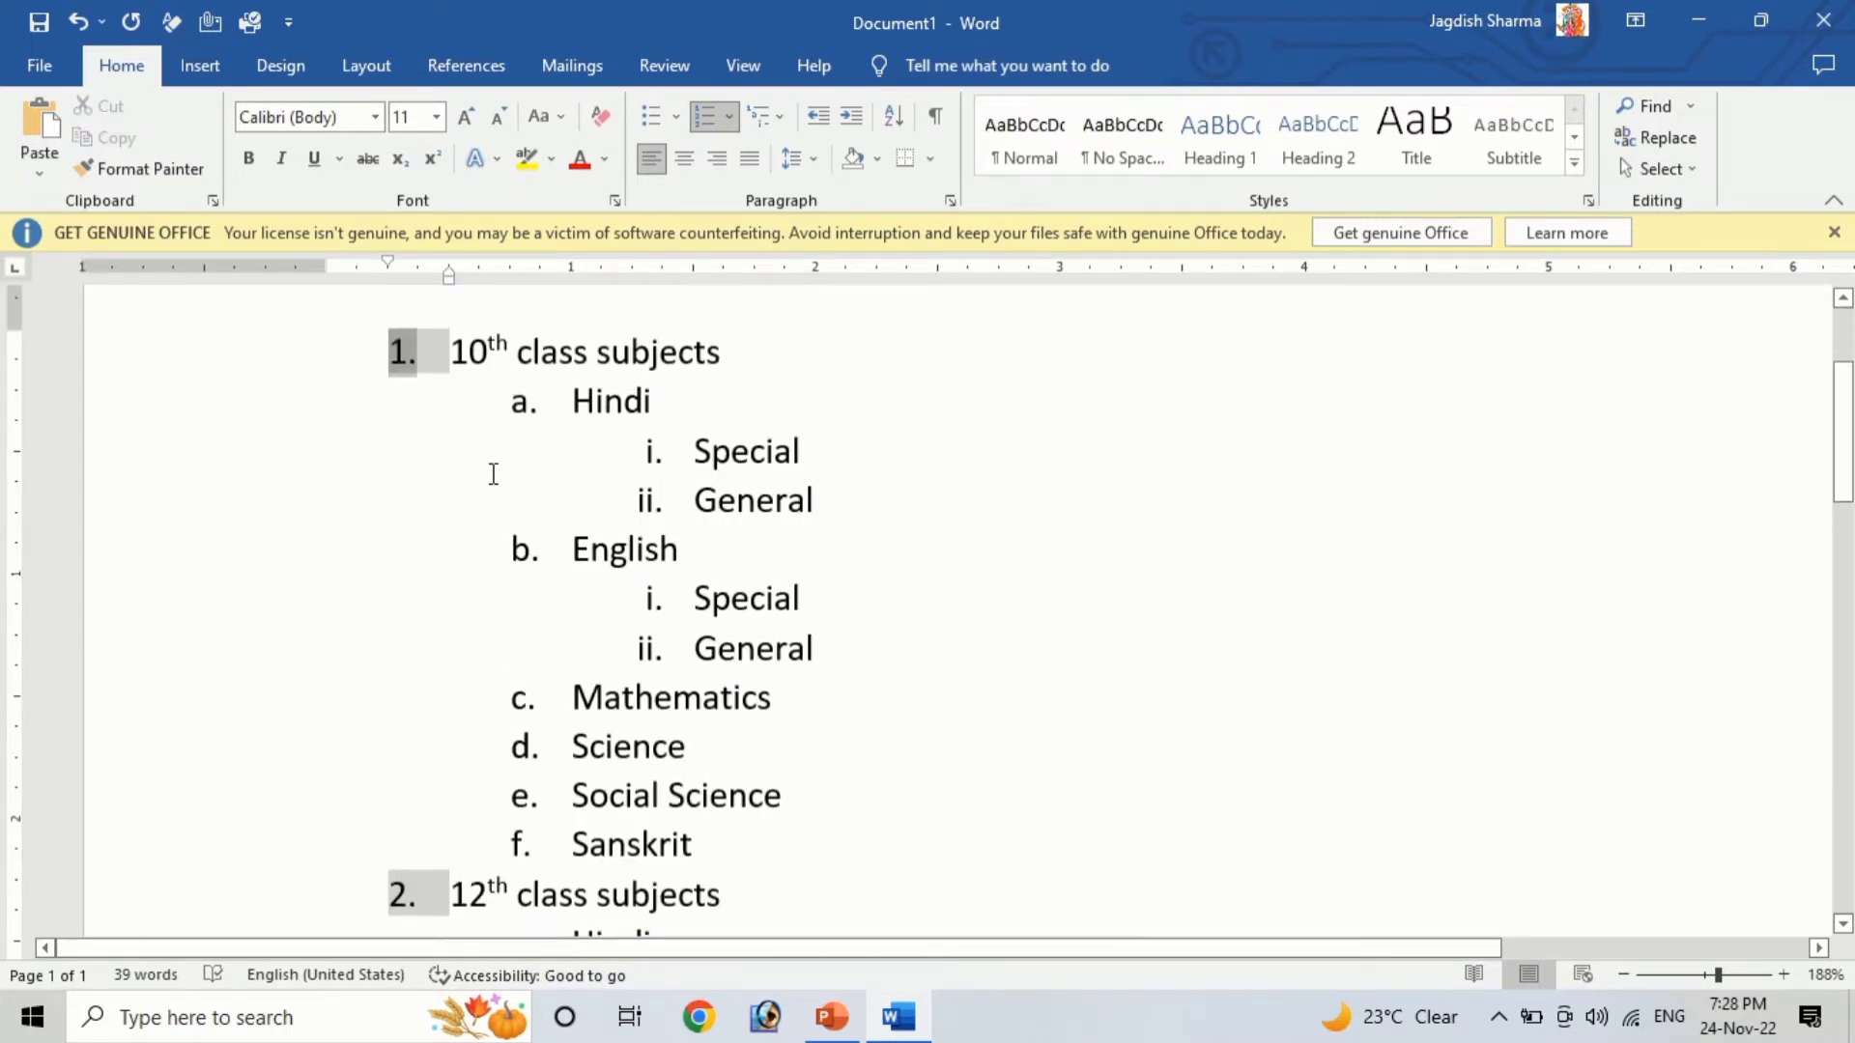
left_click(520, 401)
left_click(654, 452)
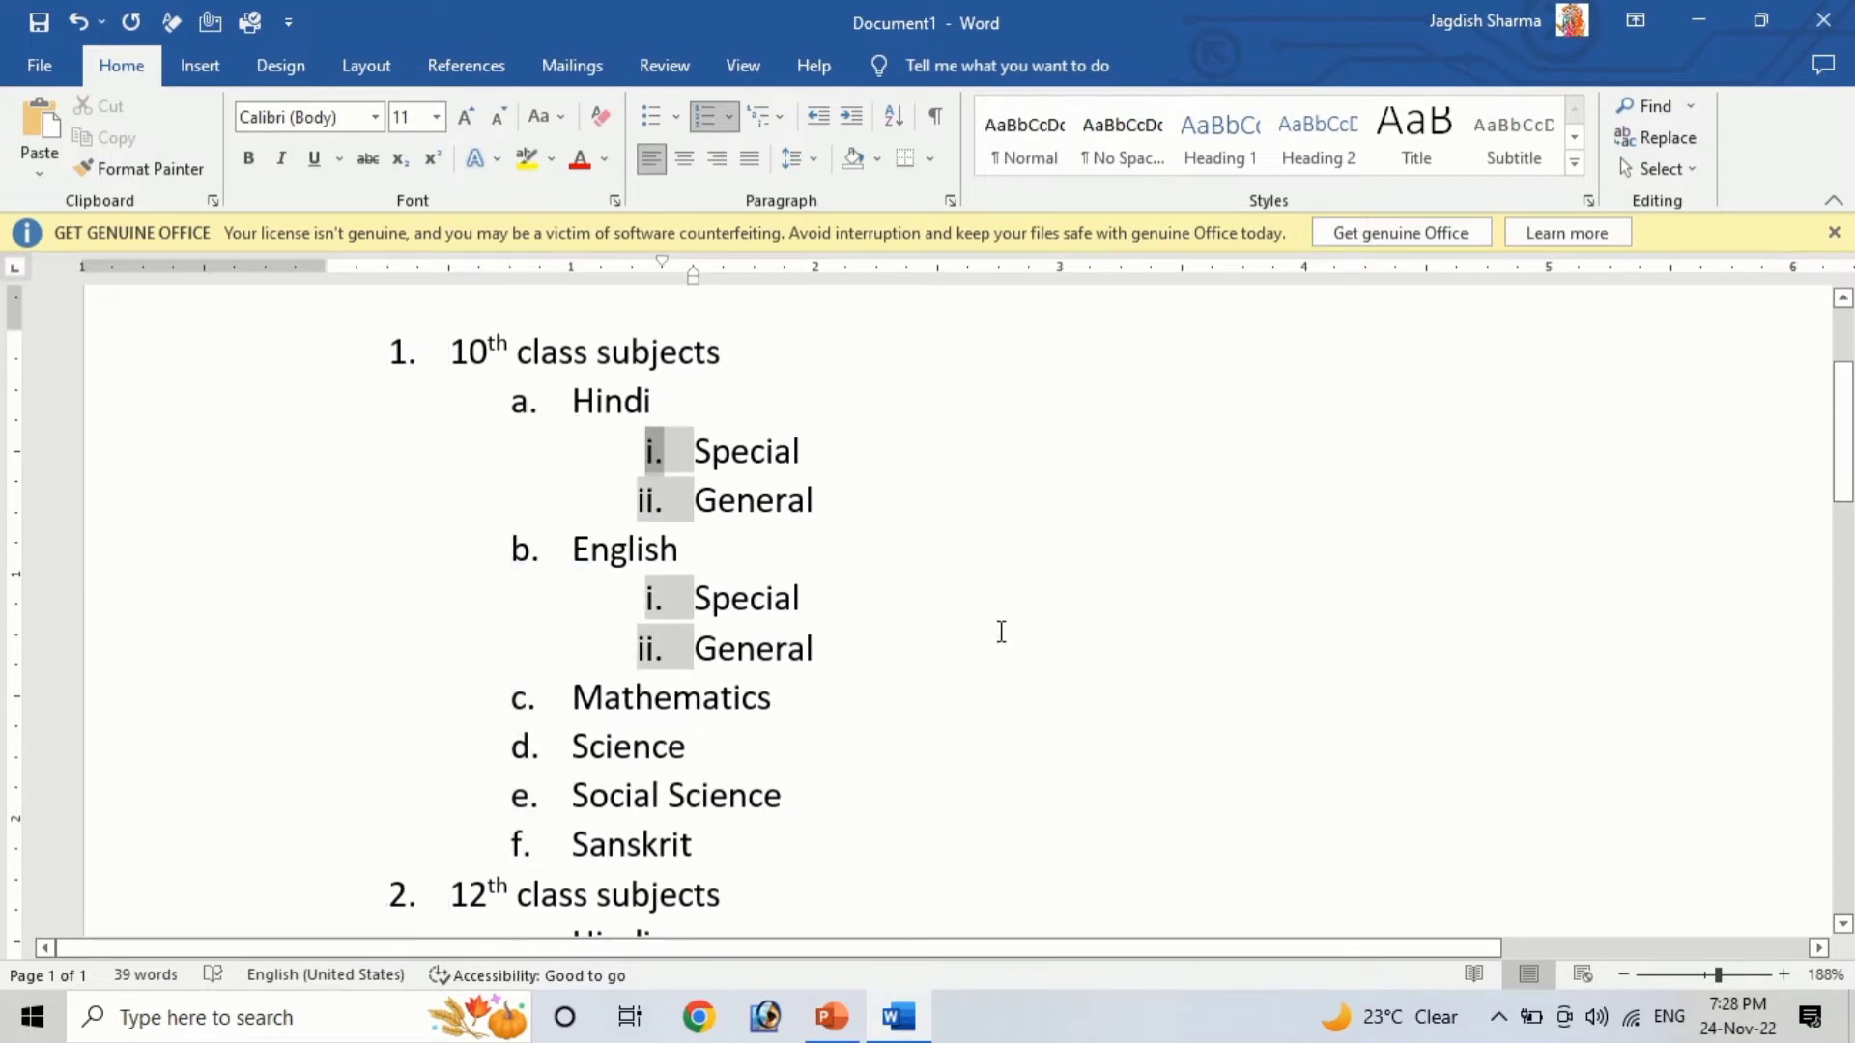
left_click(926, 705)
scroll(786, 831, "down", 2)
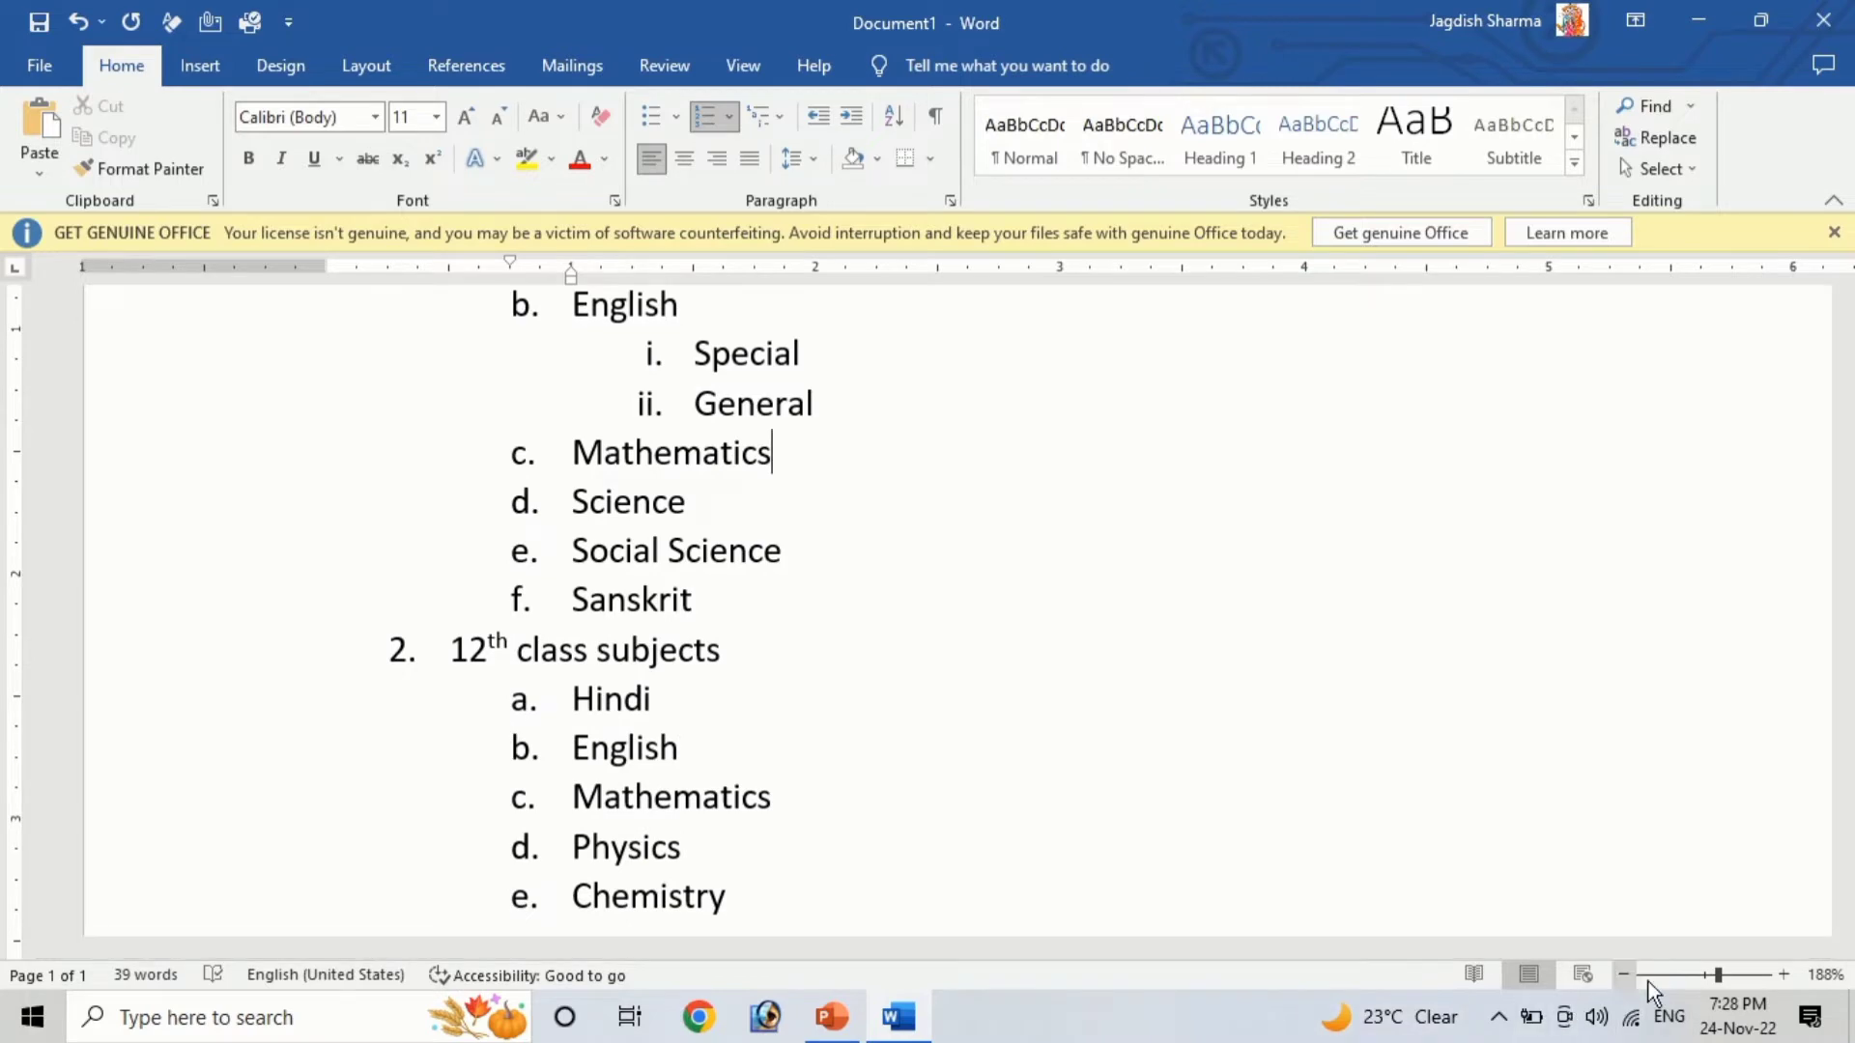
Select the whole list and apply the 1) a) i) multilevel list style
left_click(1706, 974)
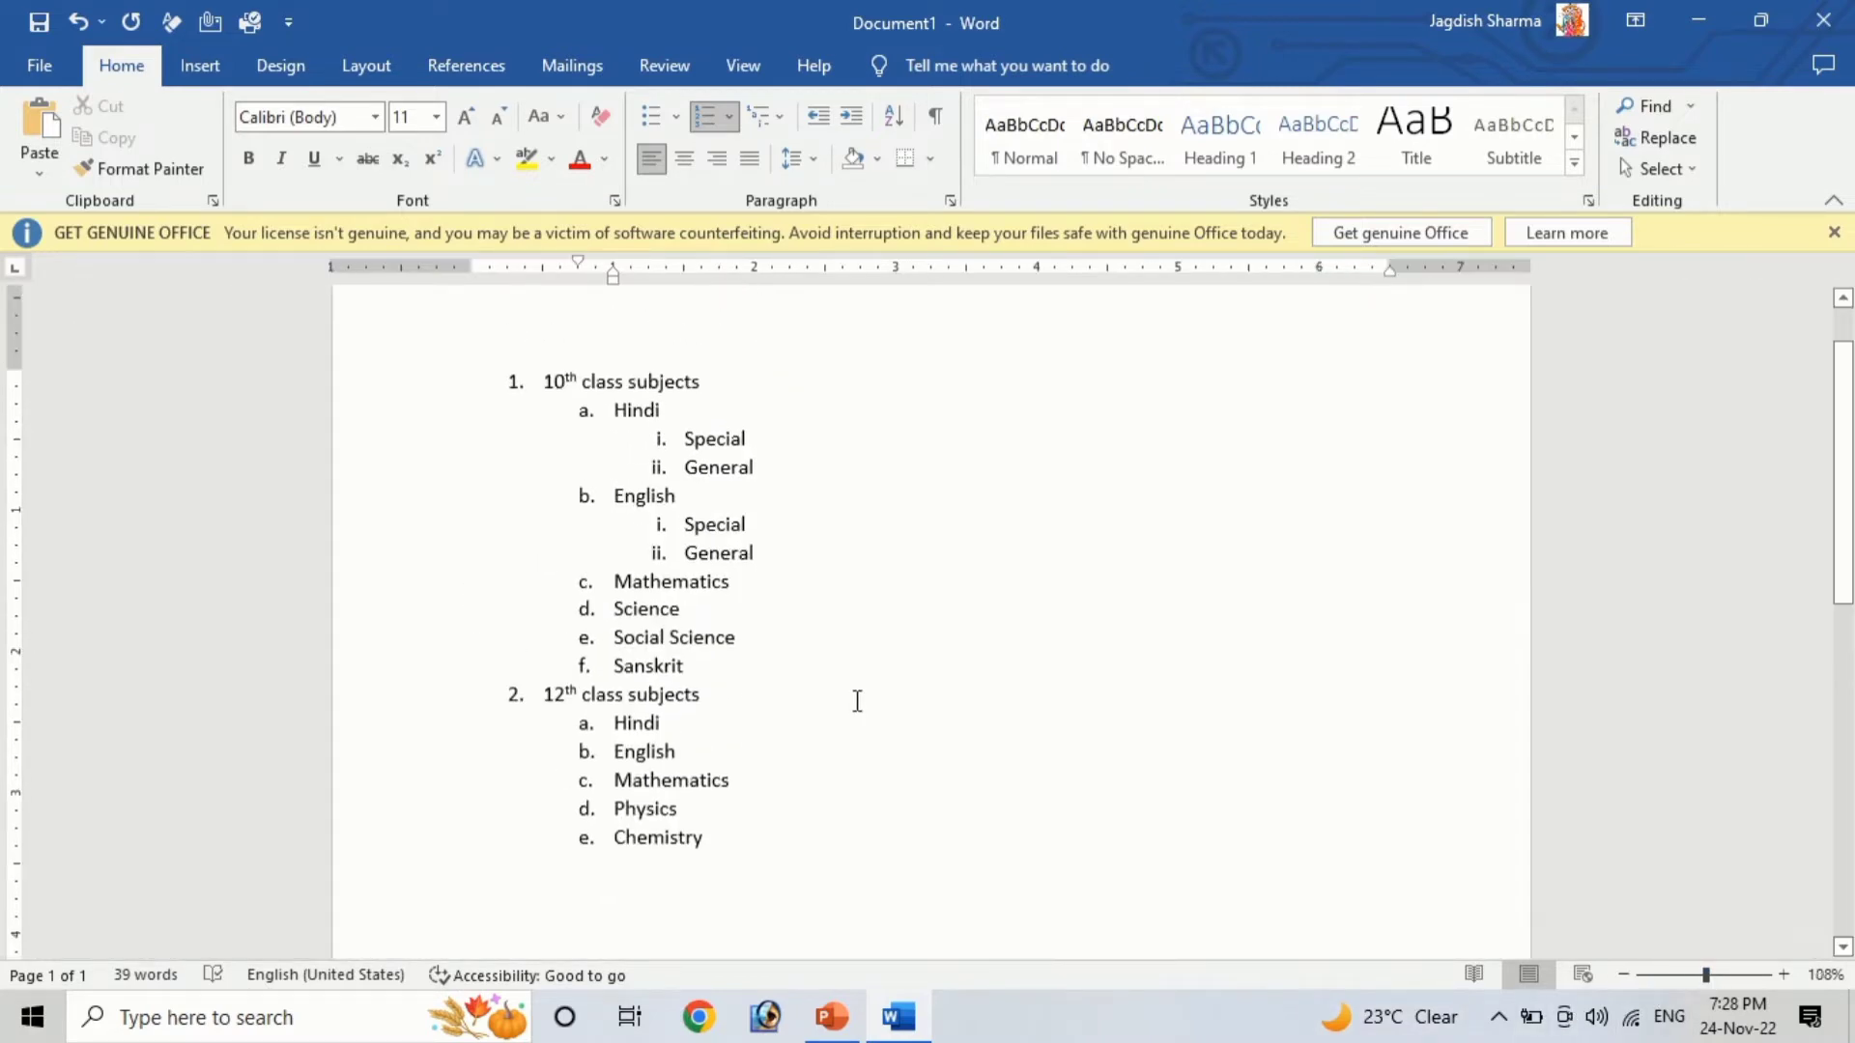
key("ctrl+a")
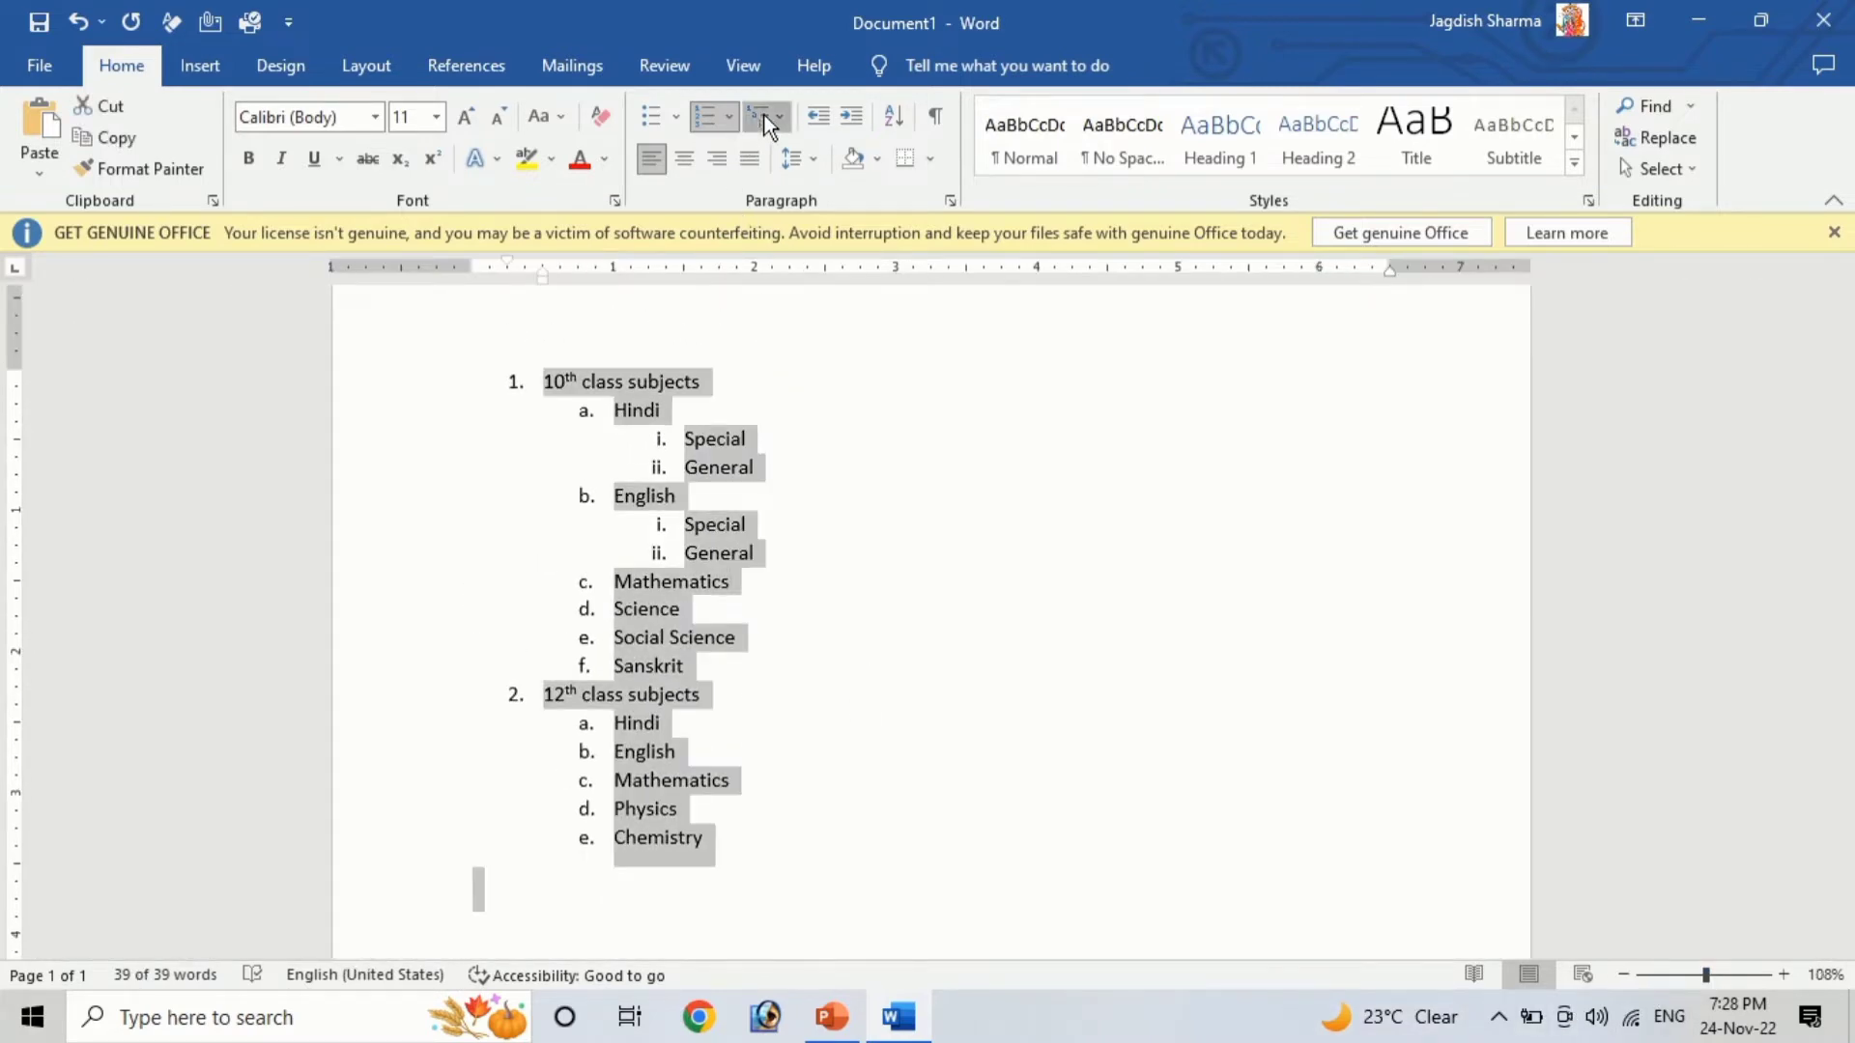
left_click(763, 114)
left_click(950, 413)
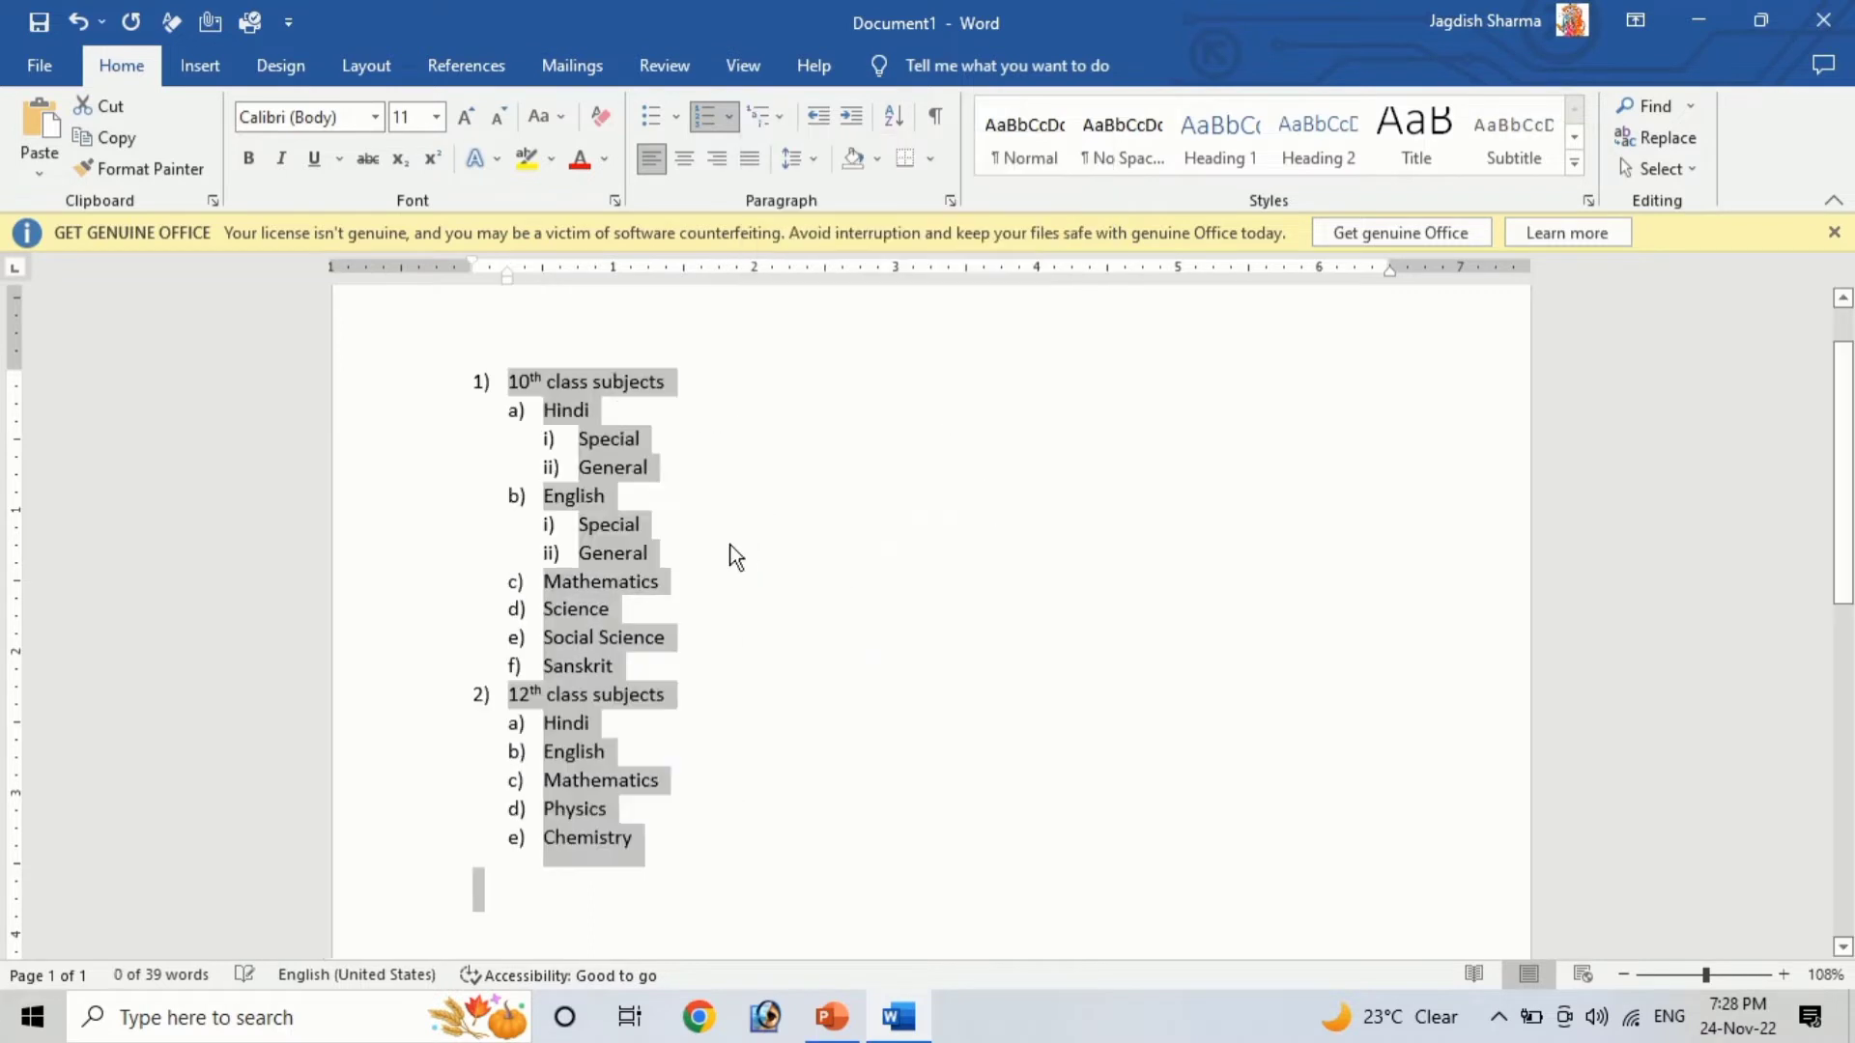
Apply the 1. 1.1. 1.1.1. multilevel style, then the Article/Section heading style to the list
left_click(775, 112)
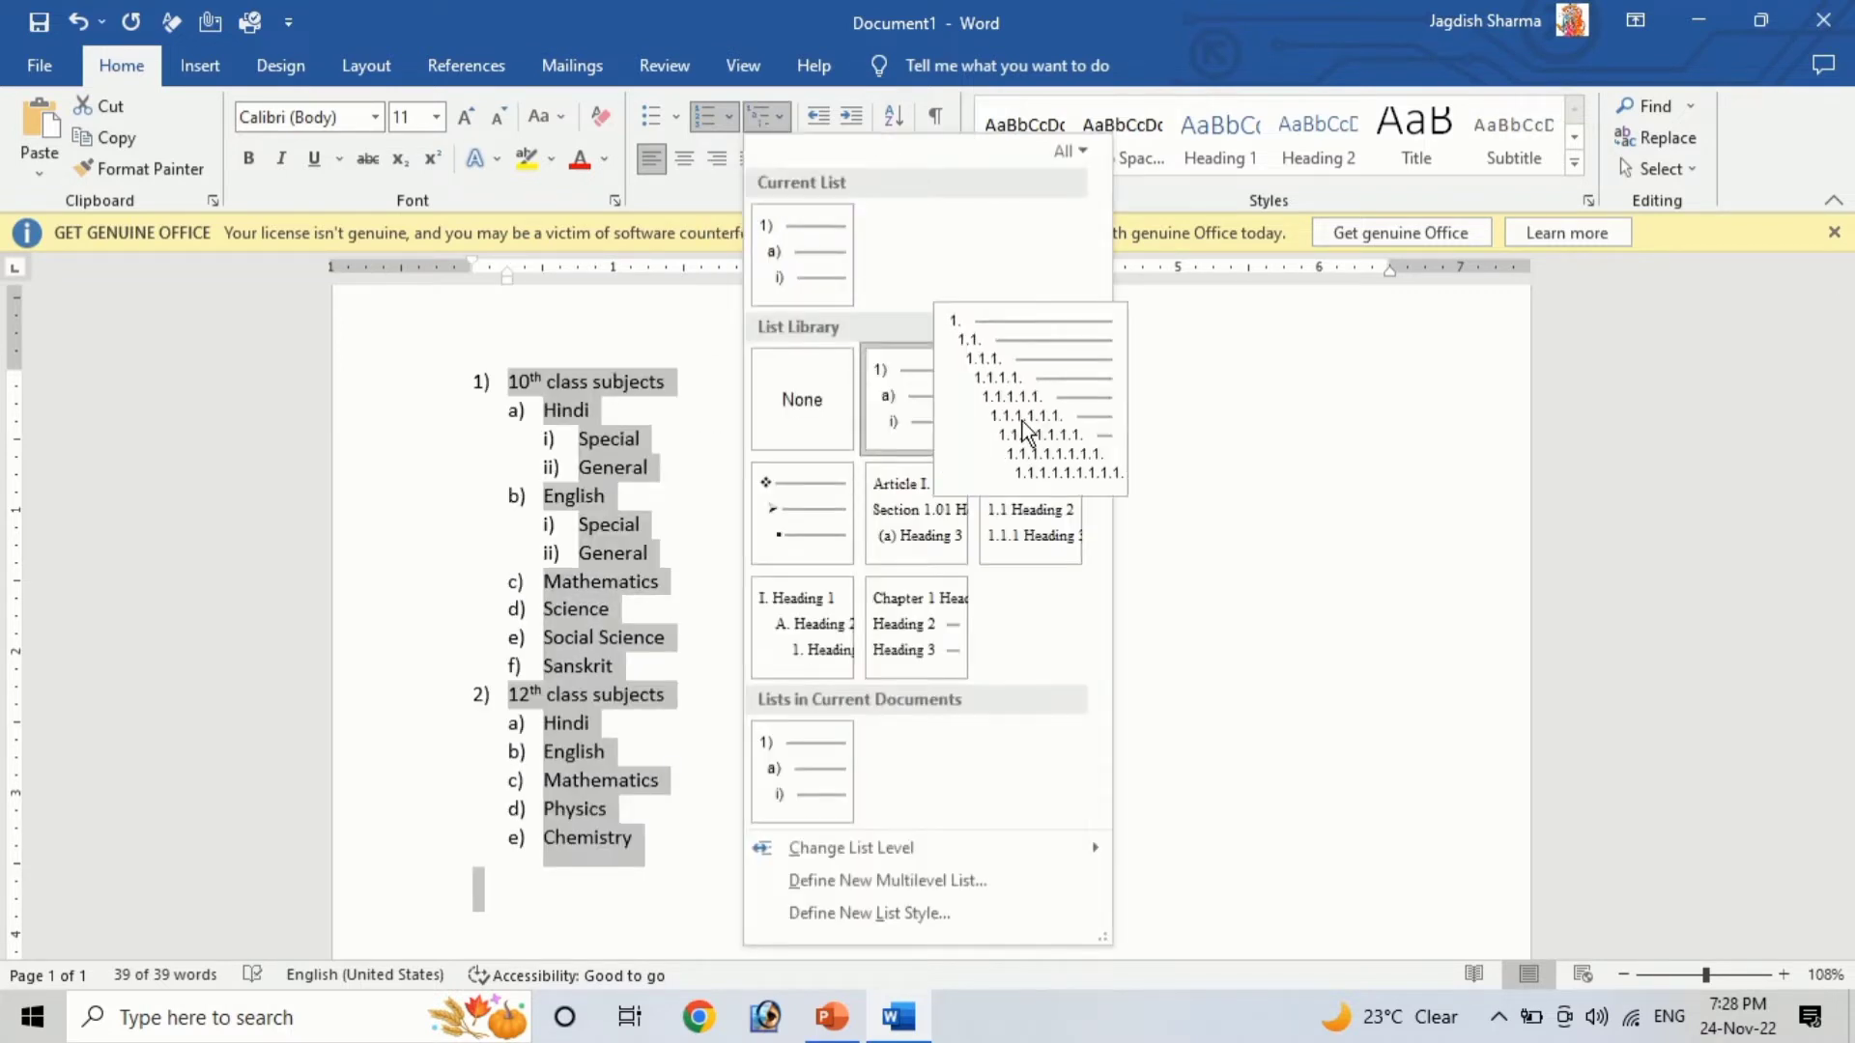
left_click(1026, 425)
left_click(789, 114)
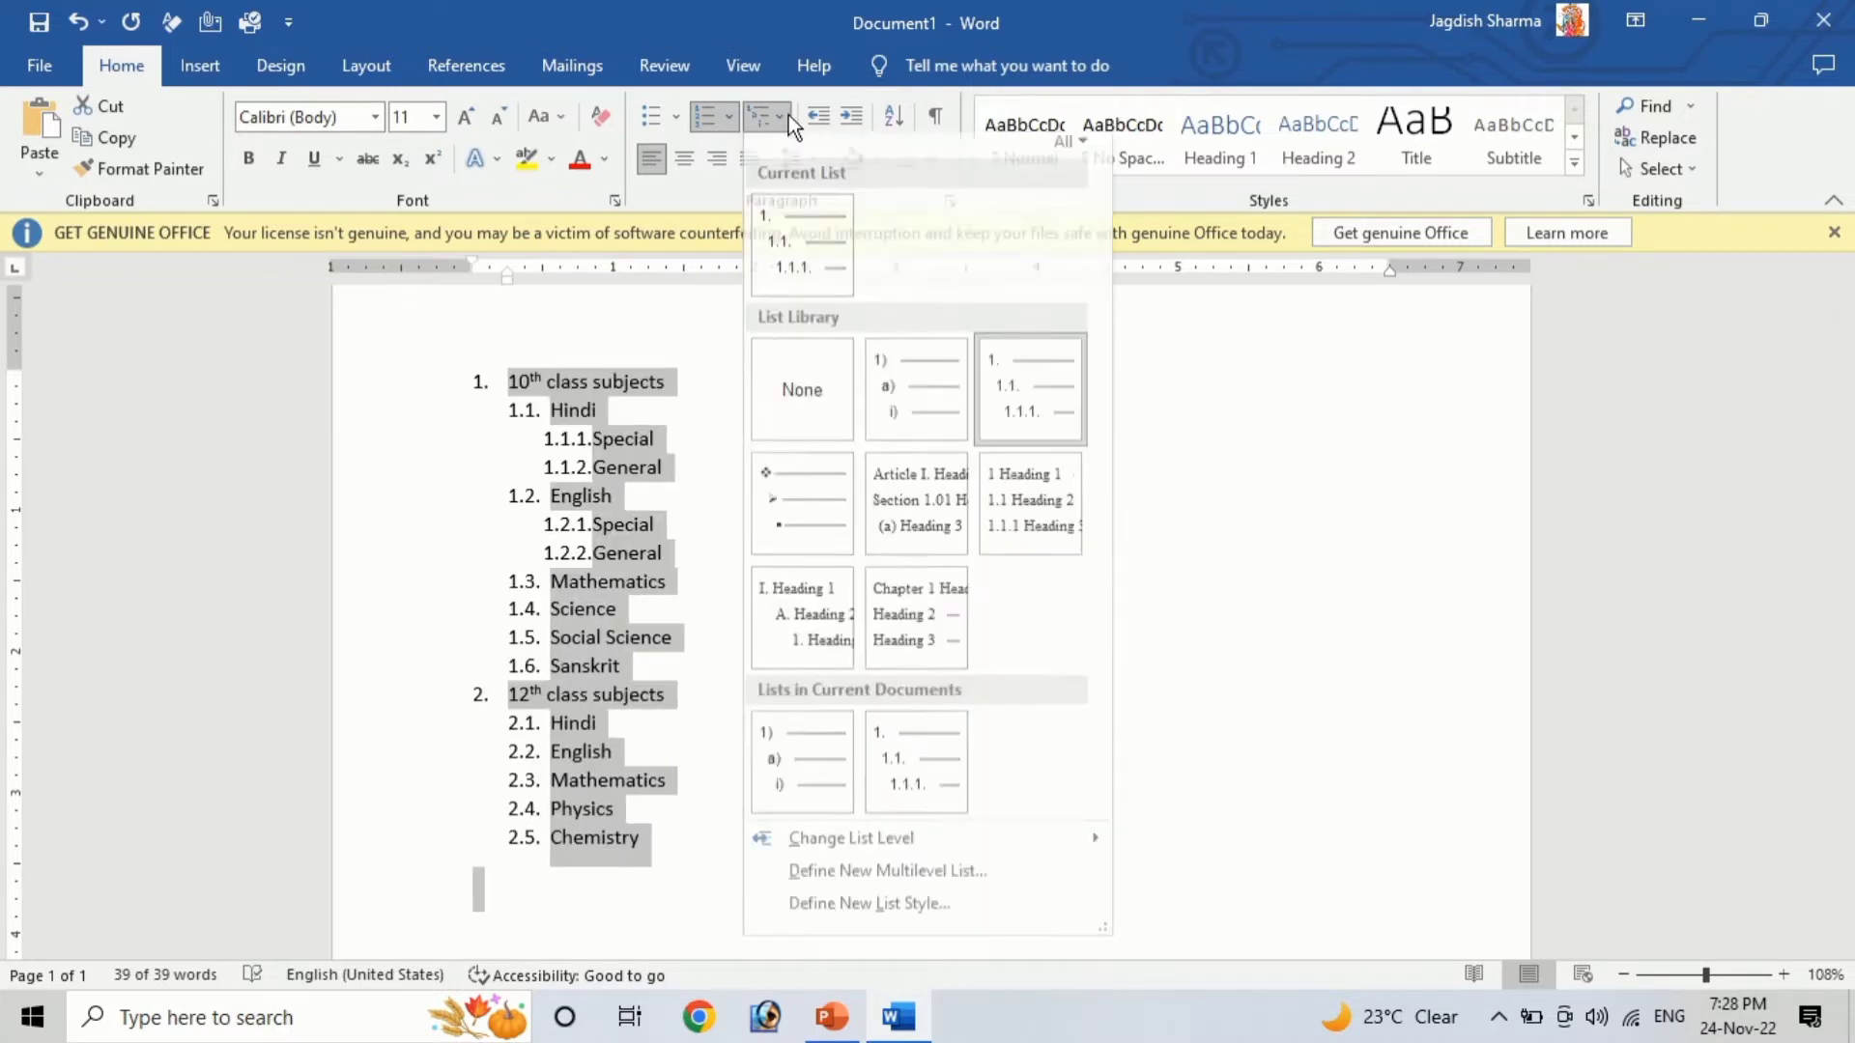
left_click(921, 508)
Apply the Chapter 1 Heading multilevel list style to the whole list
scroll(704, 611, "down", 1)
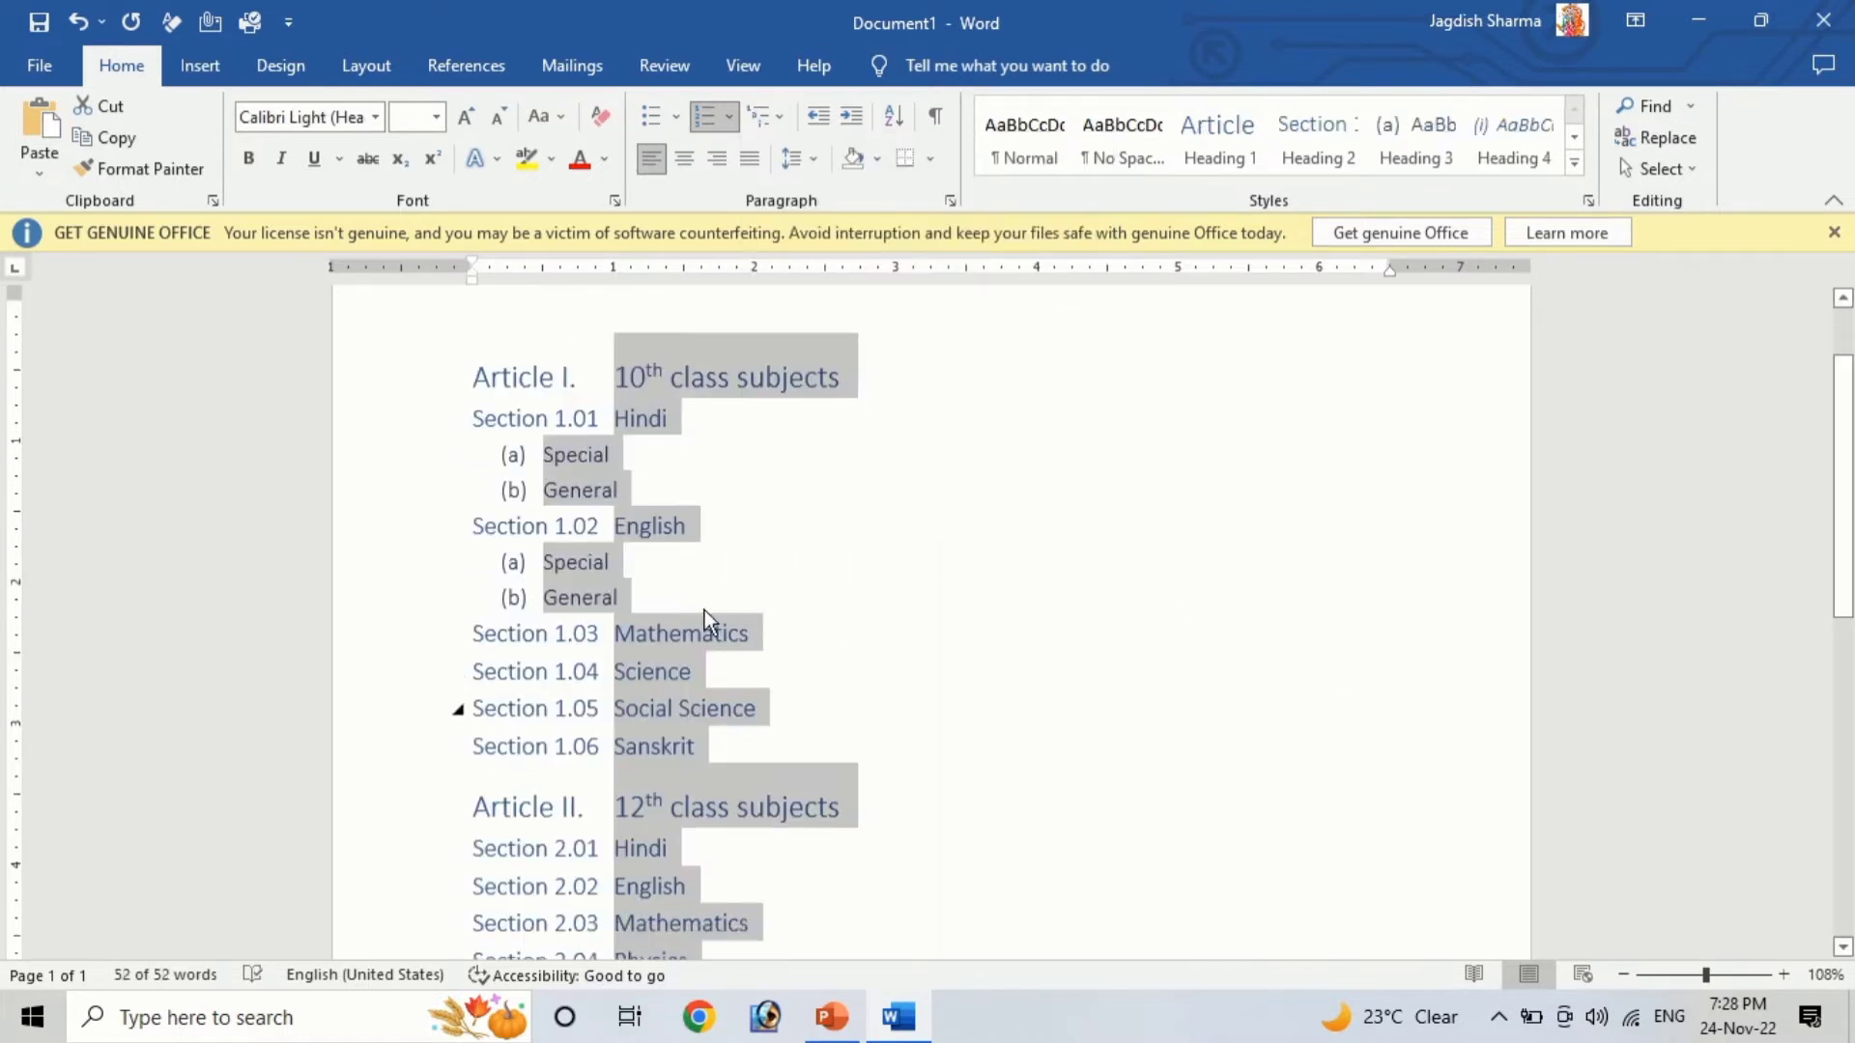
scroll(592, 643, "down", 3)
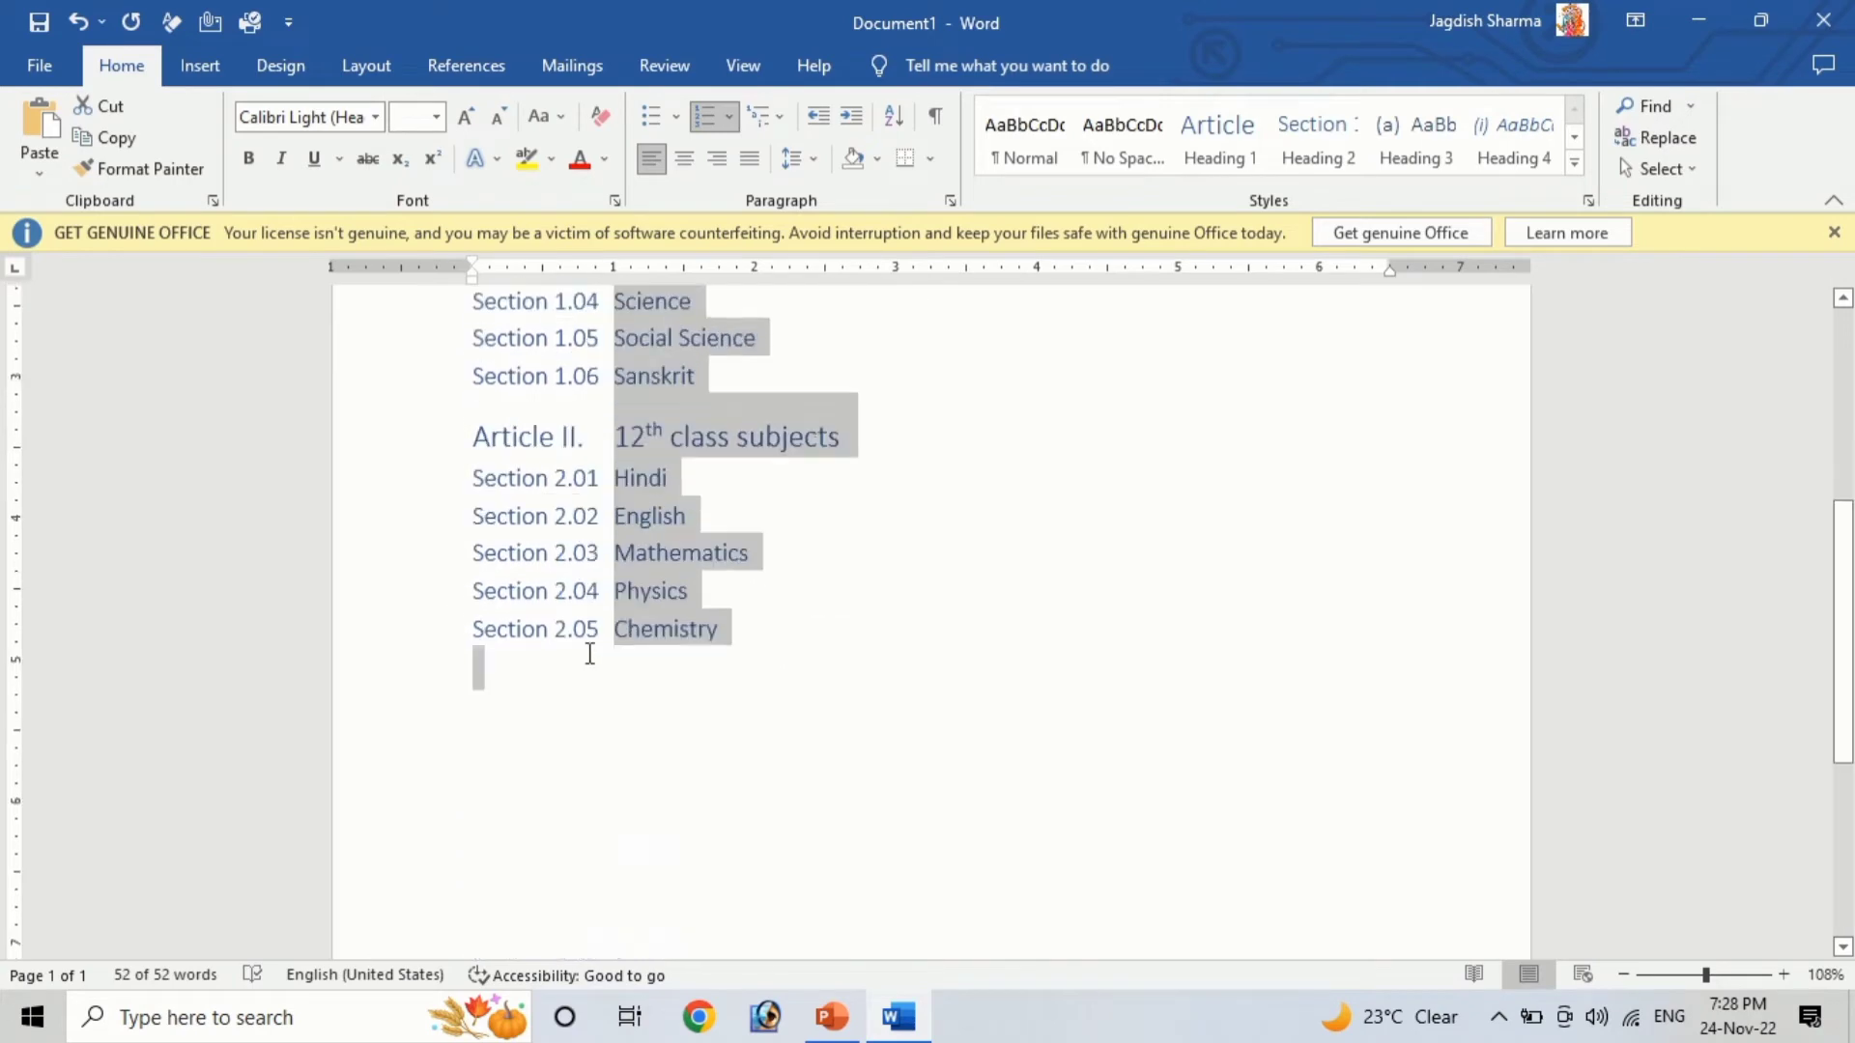
scroll(678, 672, "up", 2)
scroll(678, 672, "up", 3)
scroll(688, 667, "down", 1)
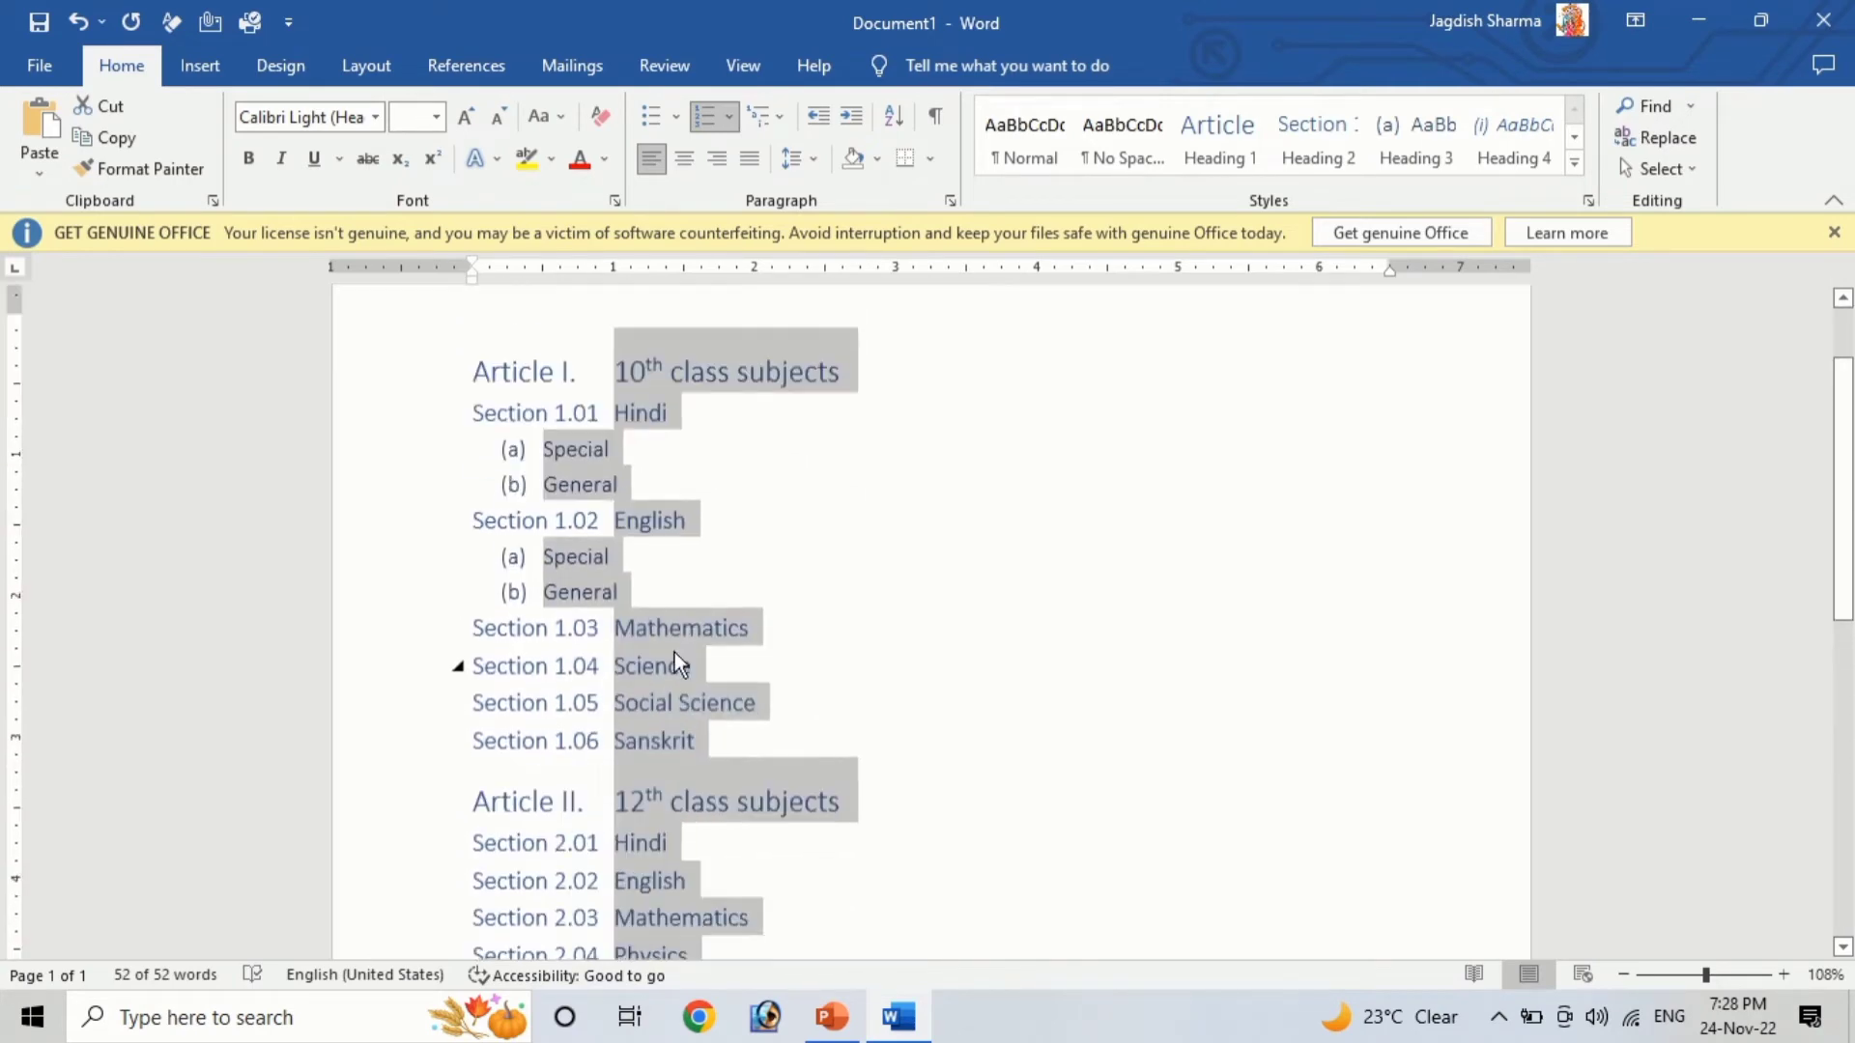
left_click(778, 115)
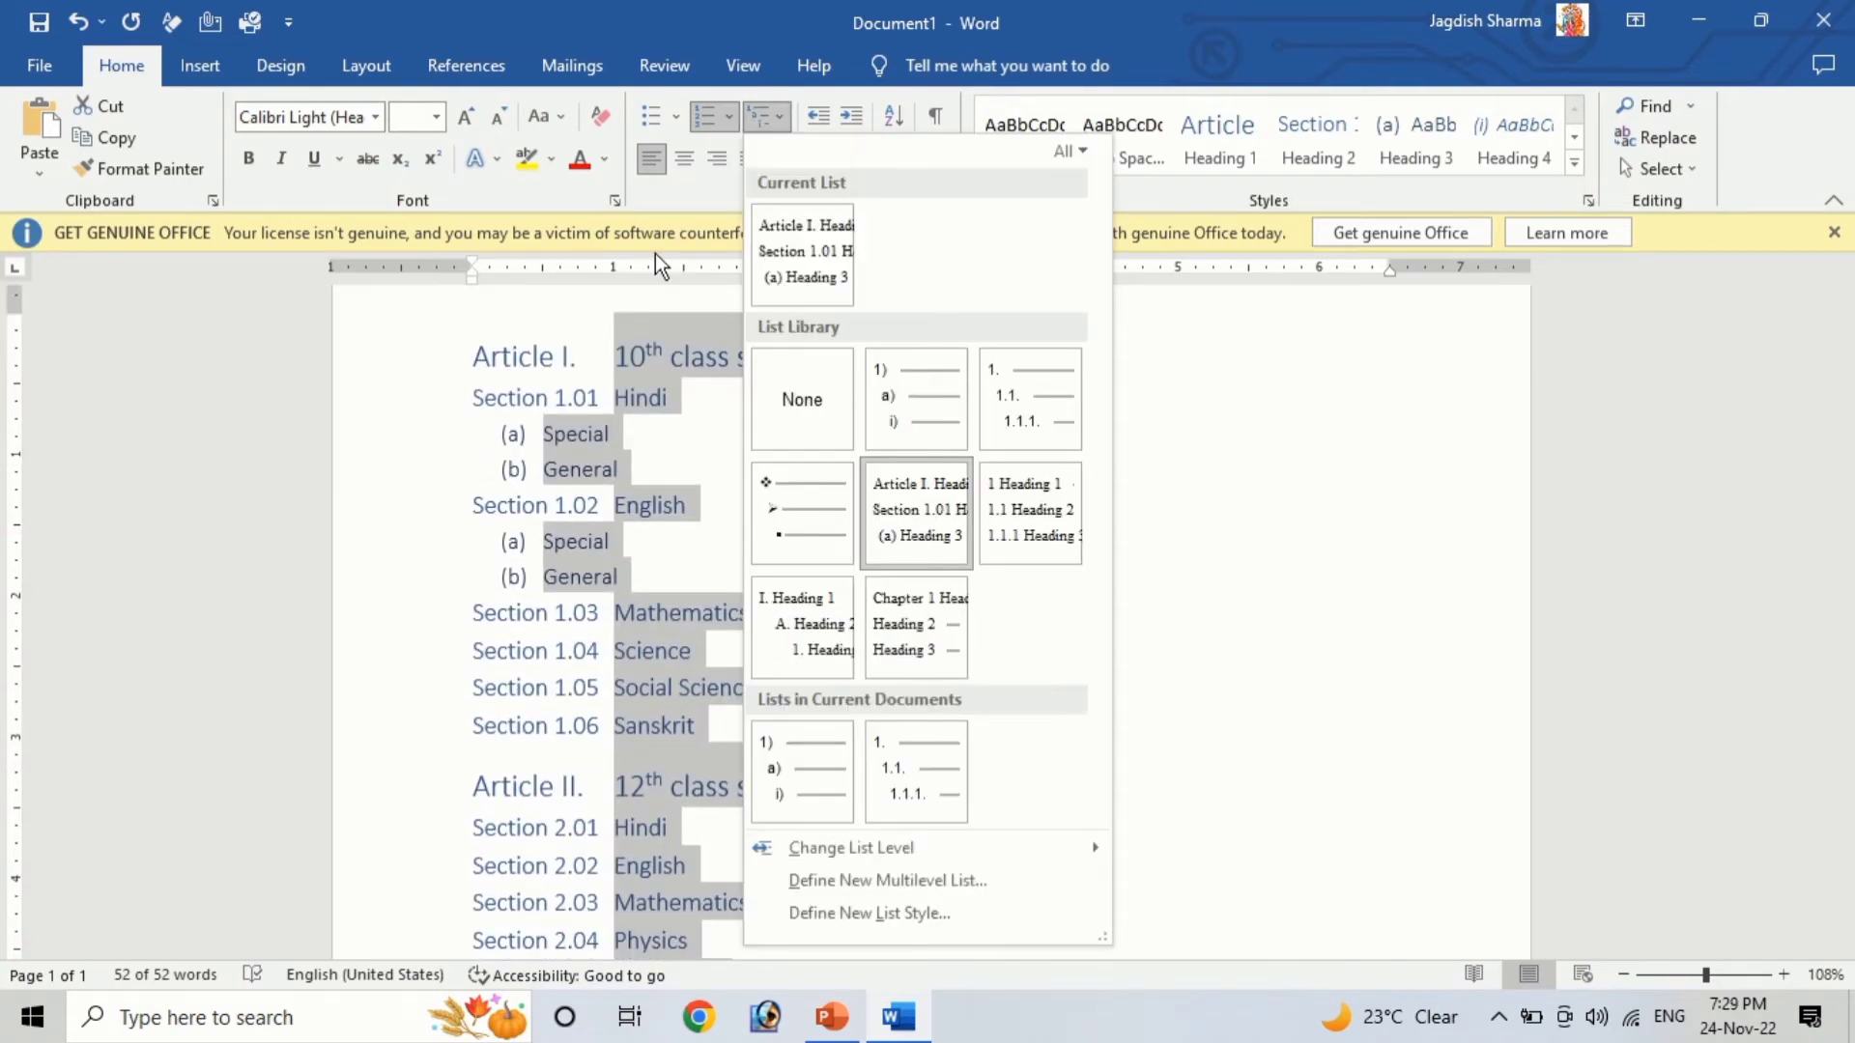
left_click(903, 628)
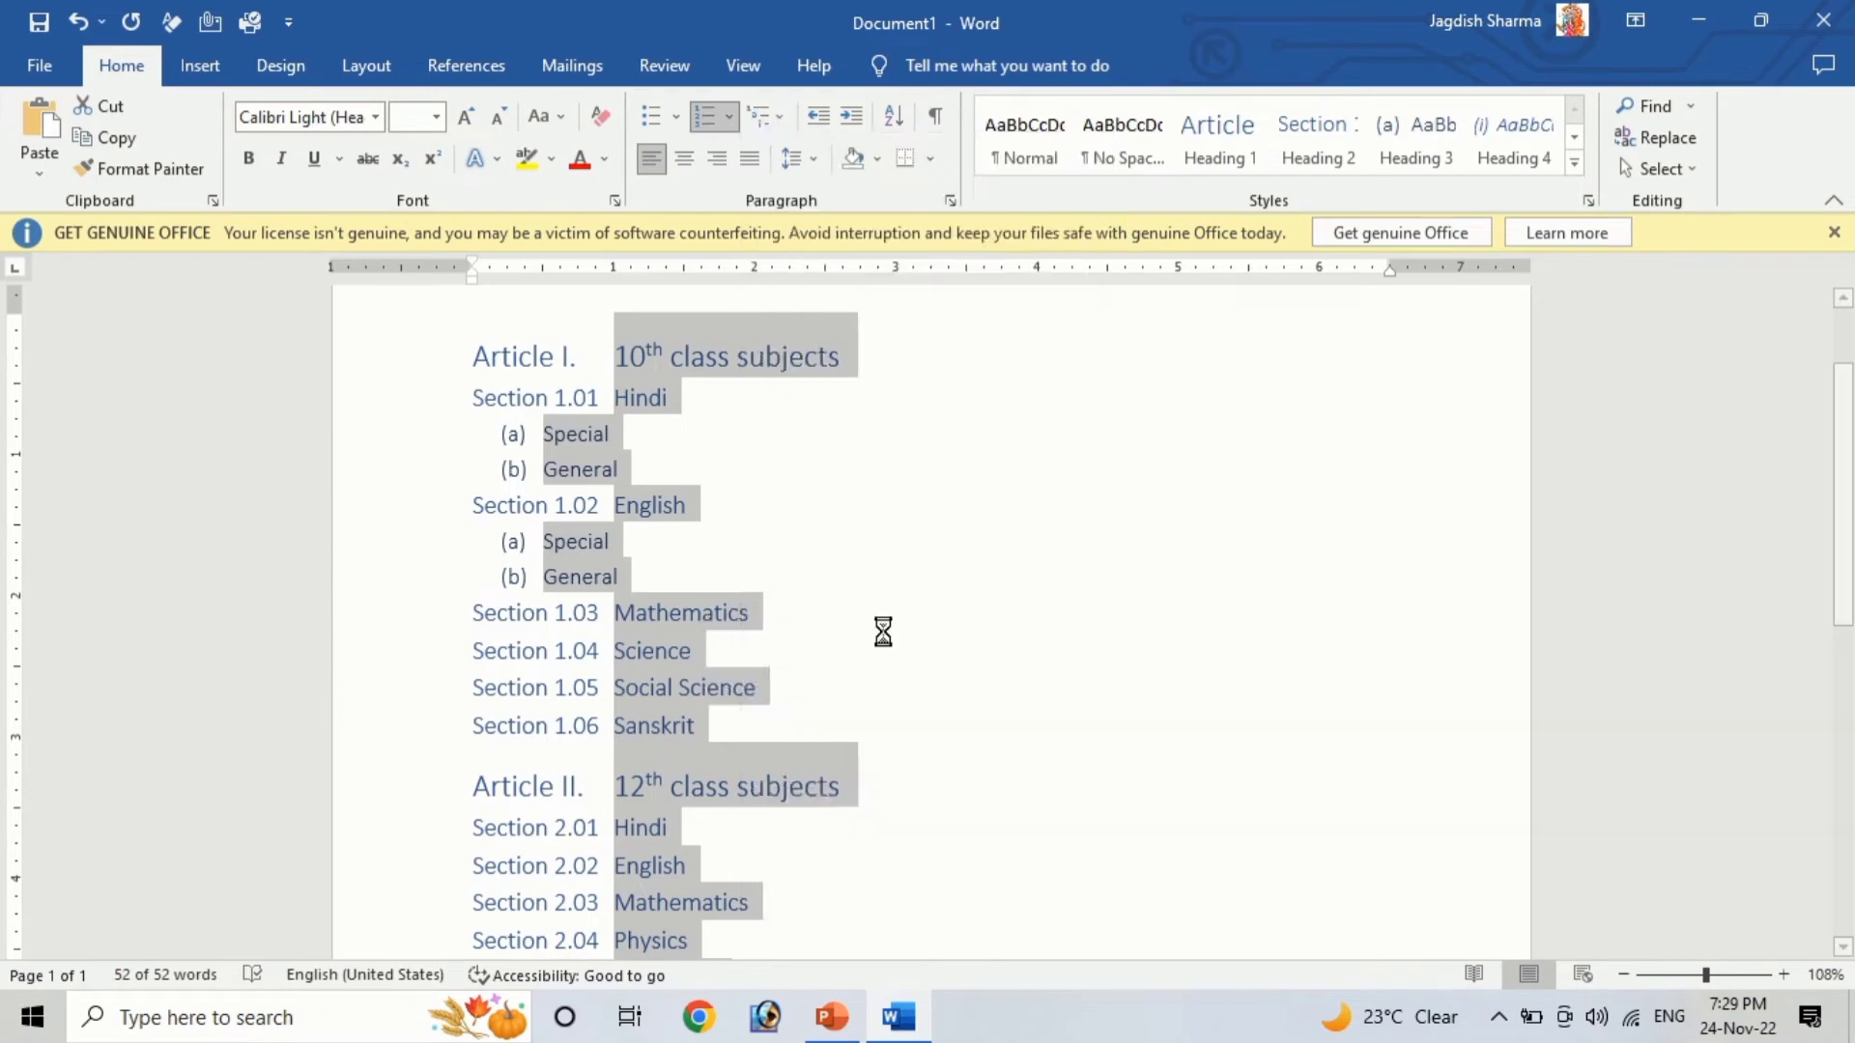
scroll(693, 740, "down", 5)
scroll(699, 692, "up", 4)
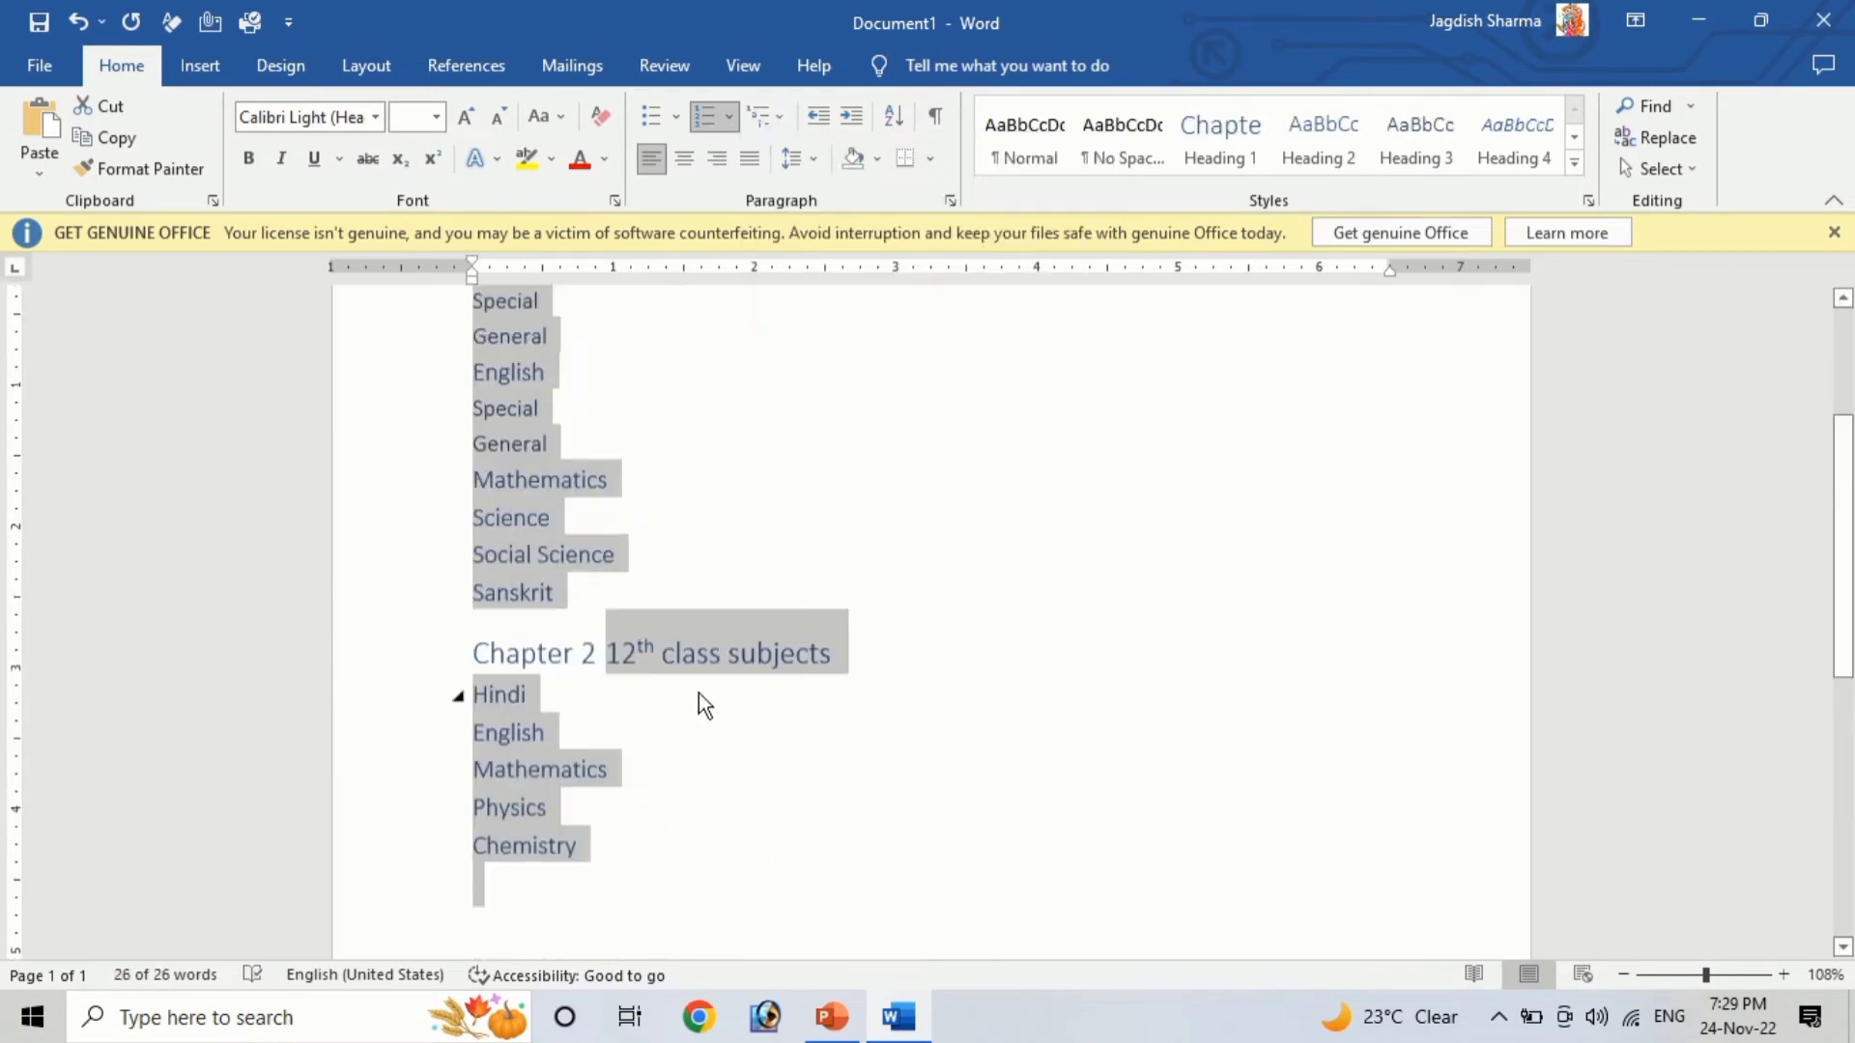
Apply the bulleted multilevel list style with diamond, arrow and square bullets to the whole list
left_click(744, 122)
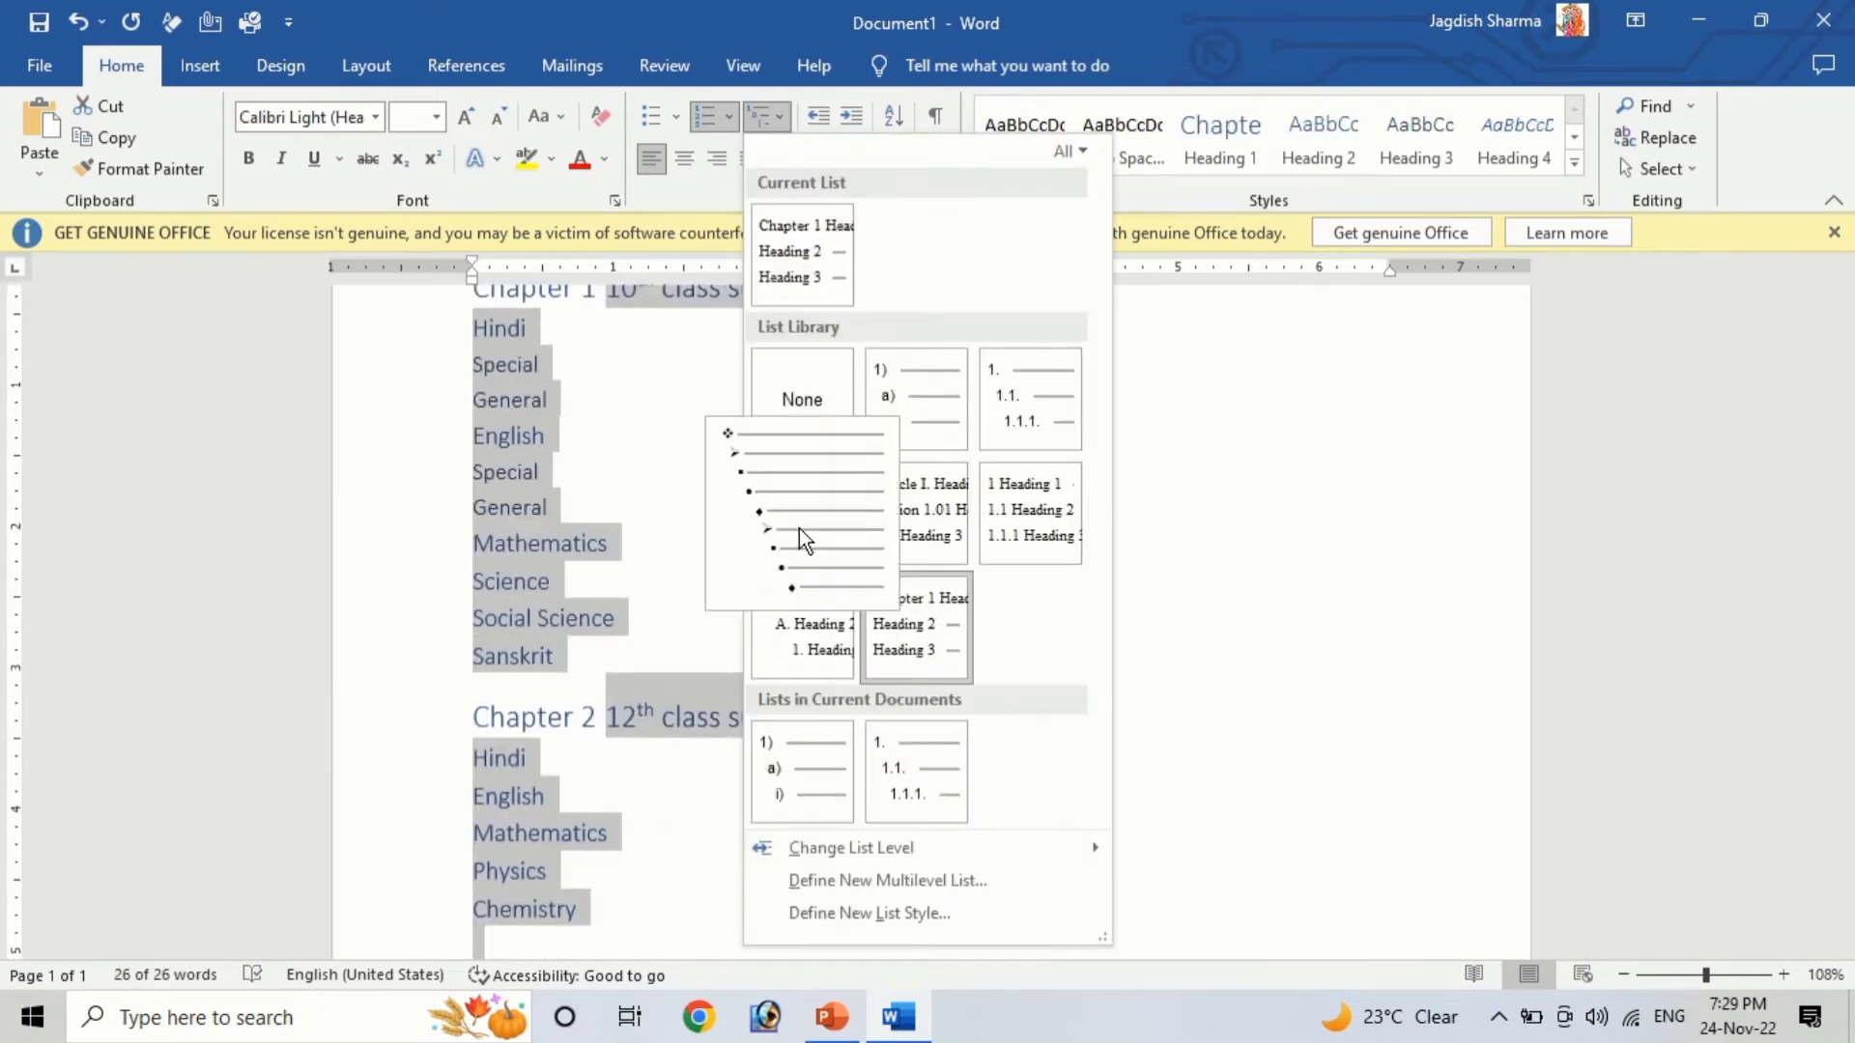
left_click(798, 530)
scroll(982, 737, "up", 4)
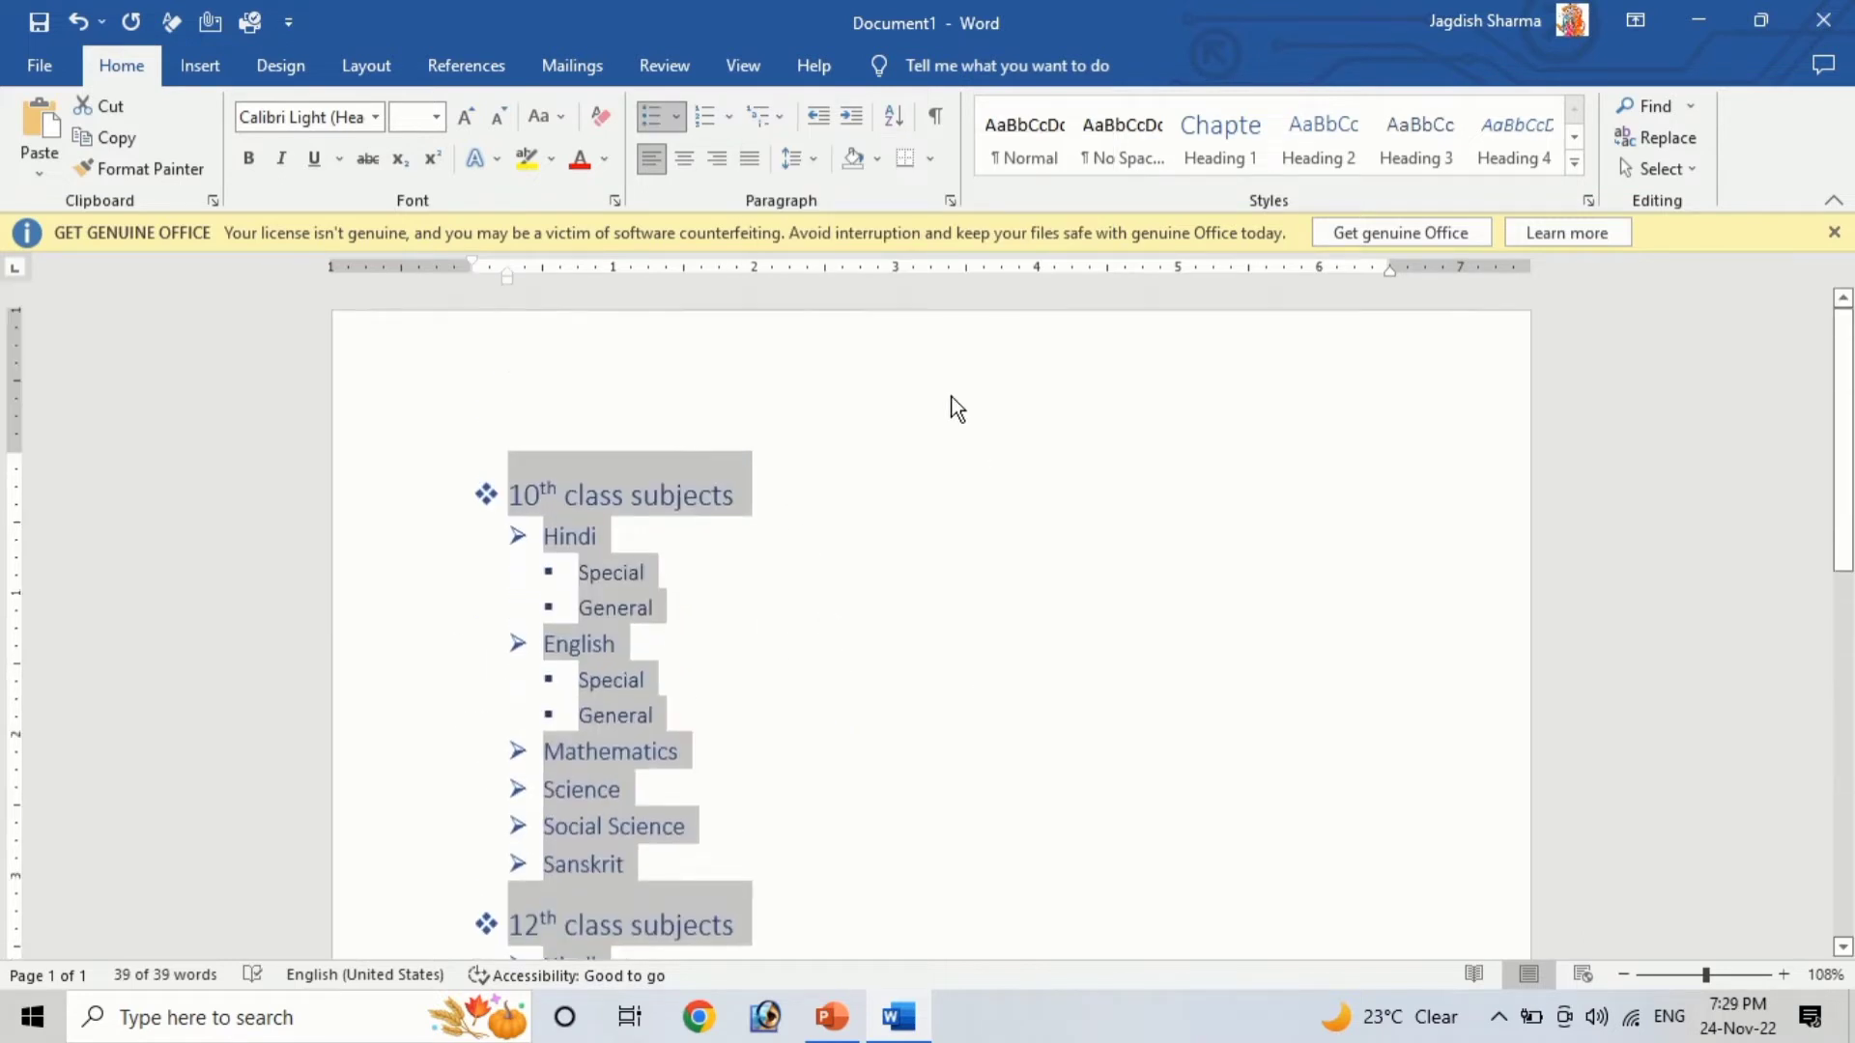
Undo the multilevel list styles to restore the original bulleted list
left_click(819, 792)
scroll(808, 882, "down", 6)
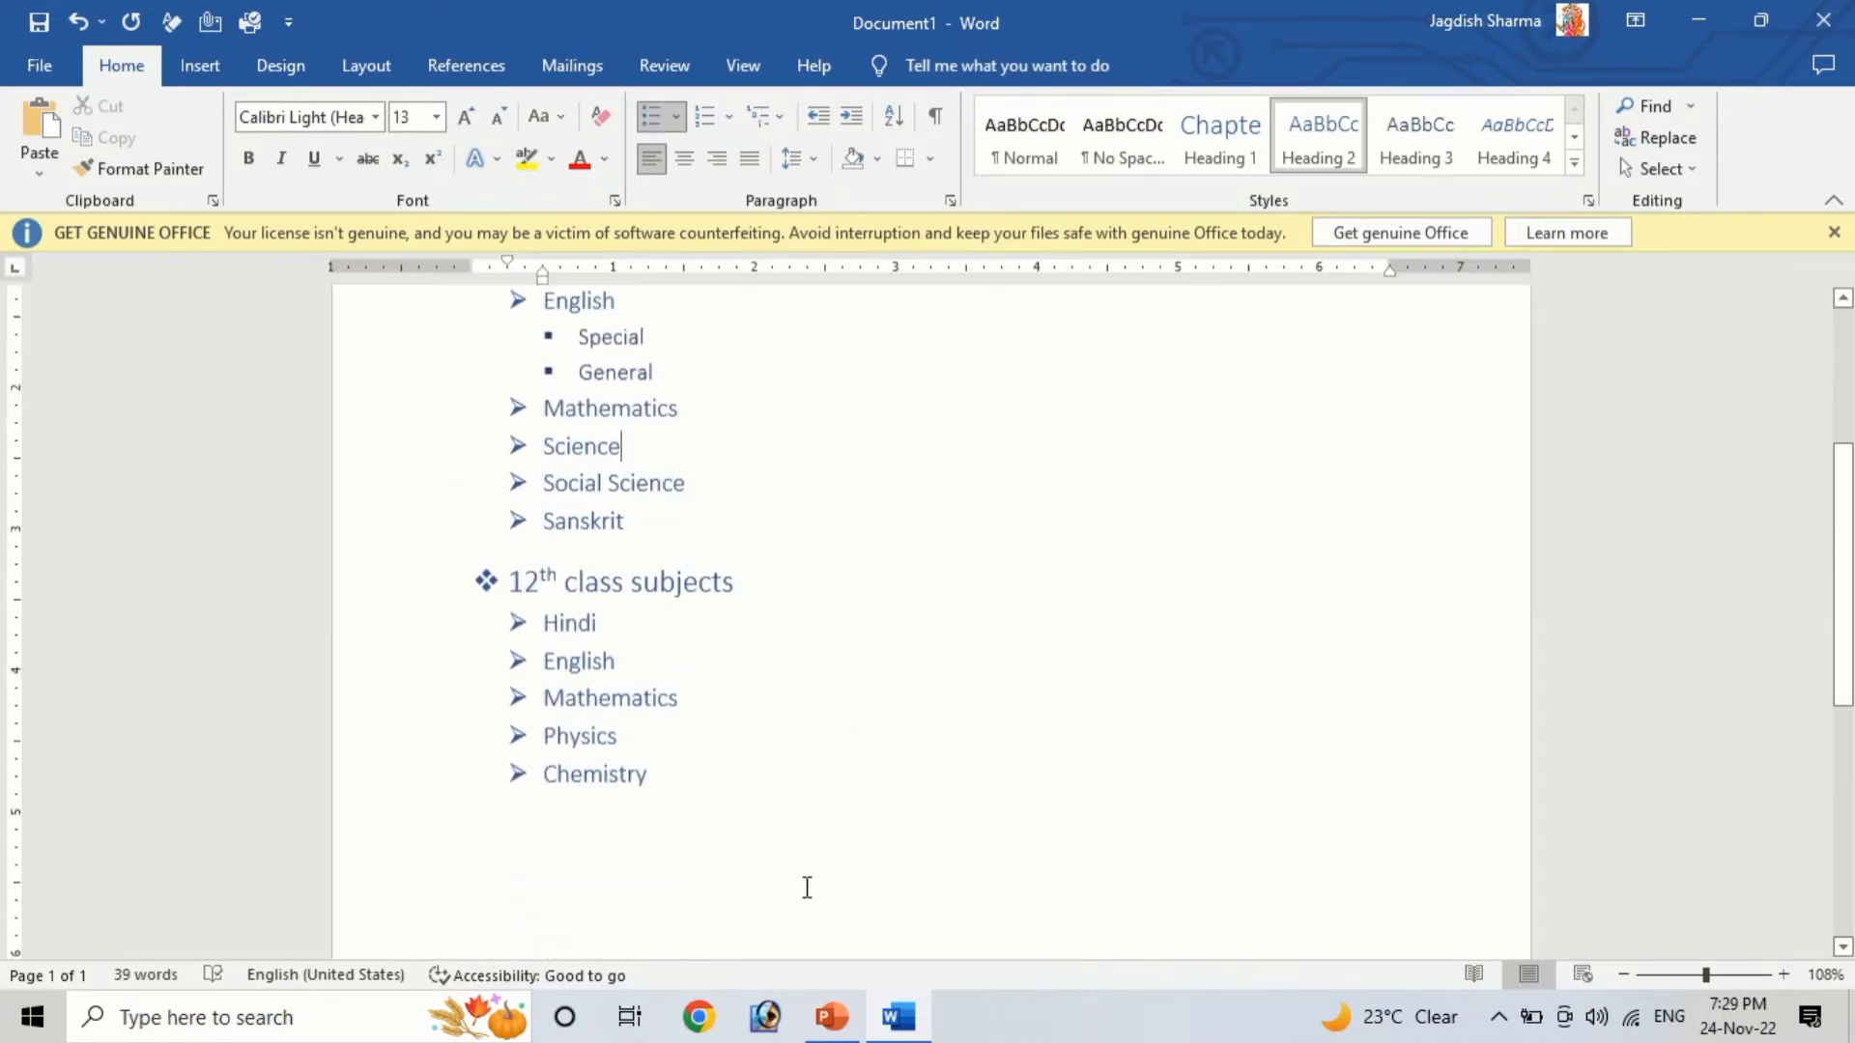
scroll(772, 676, "up", 6)
key("ctrl+z")
key("ctrl+z")
key("ctrl+z")
key("ctrl+z")
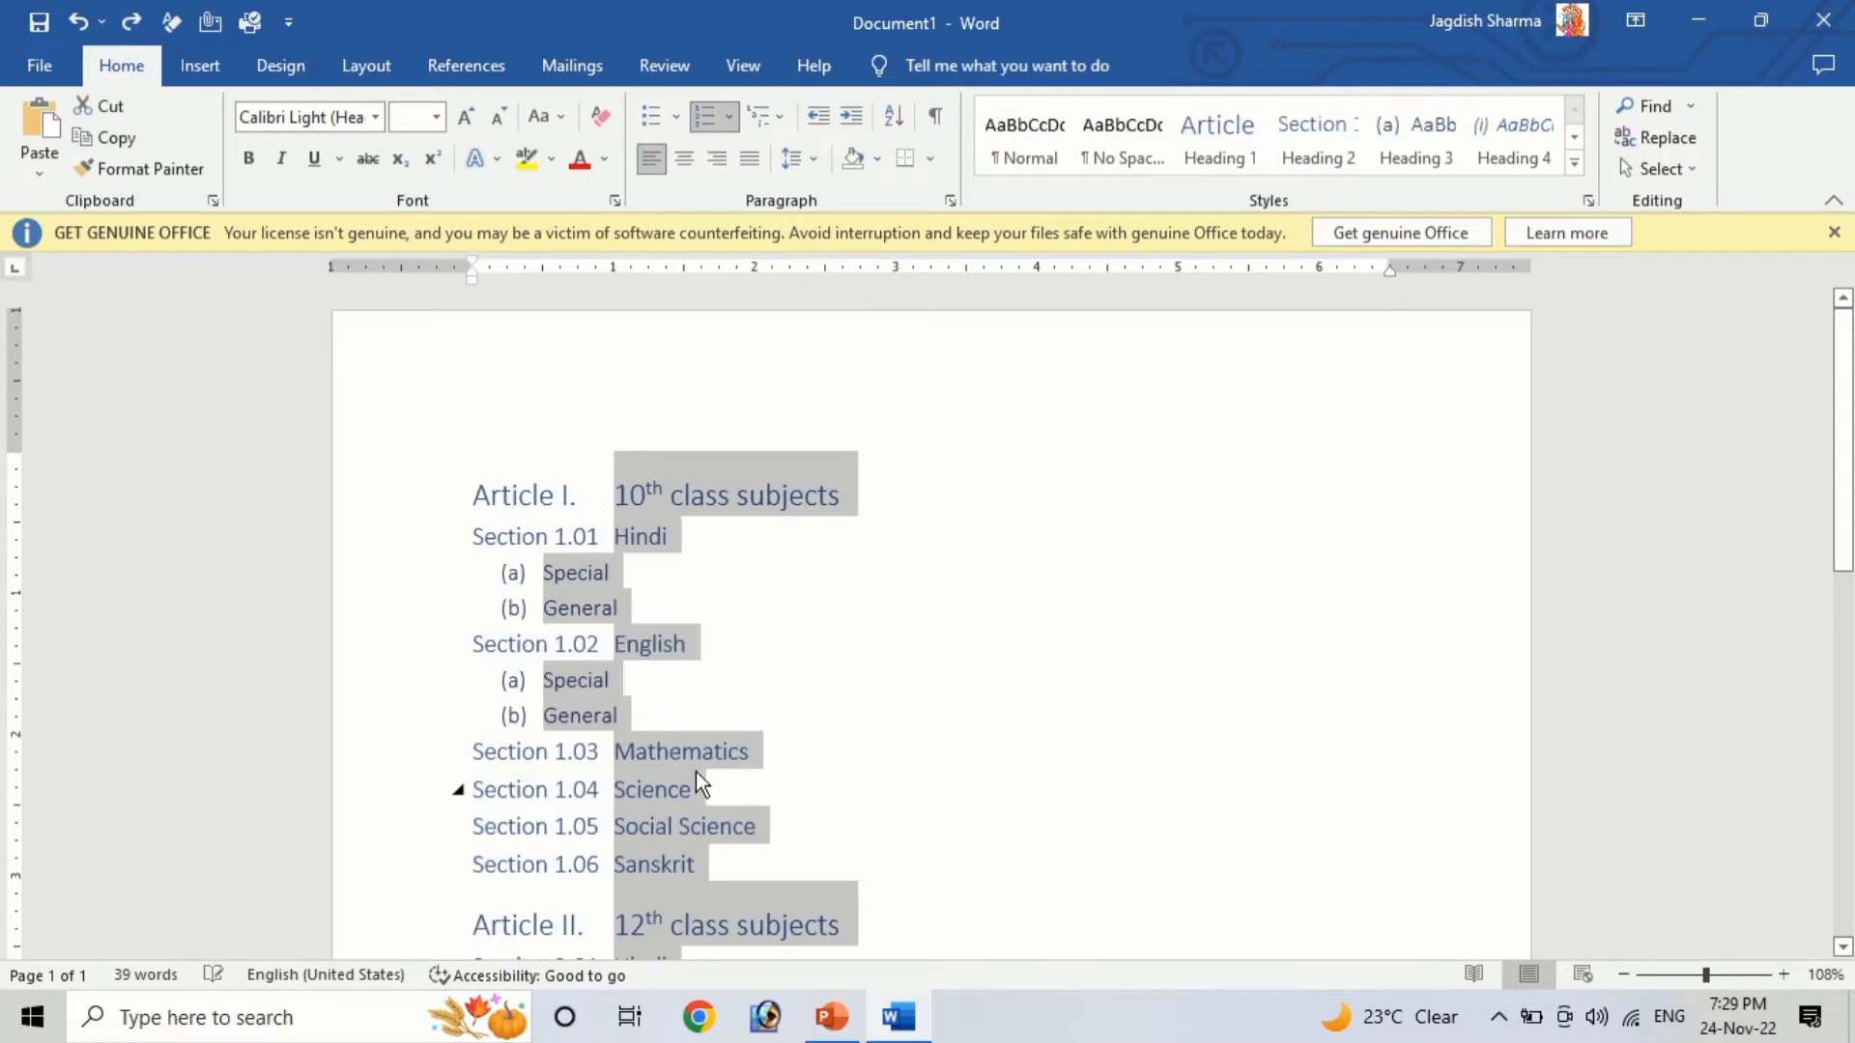
key("ctrl+z")
key("ctrl+z")
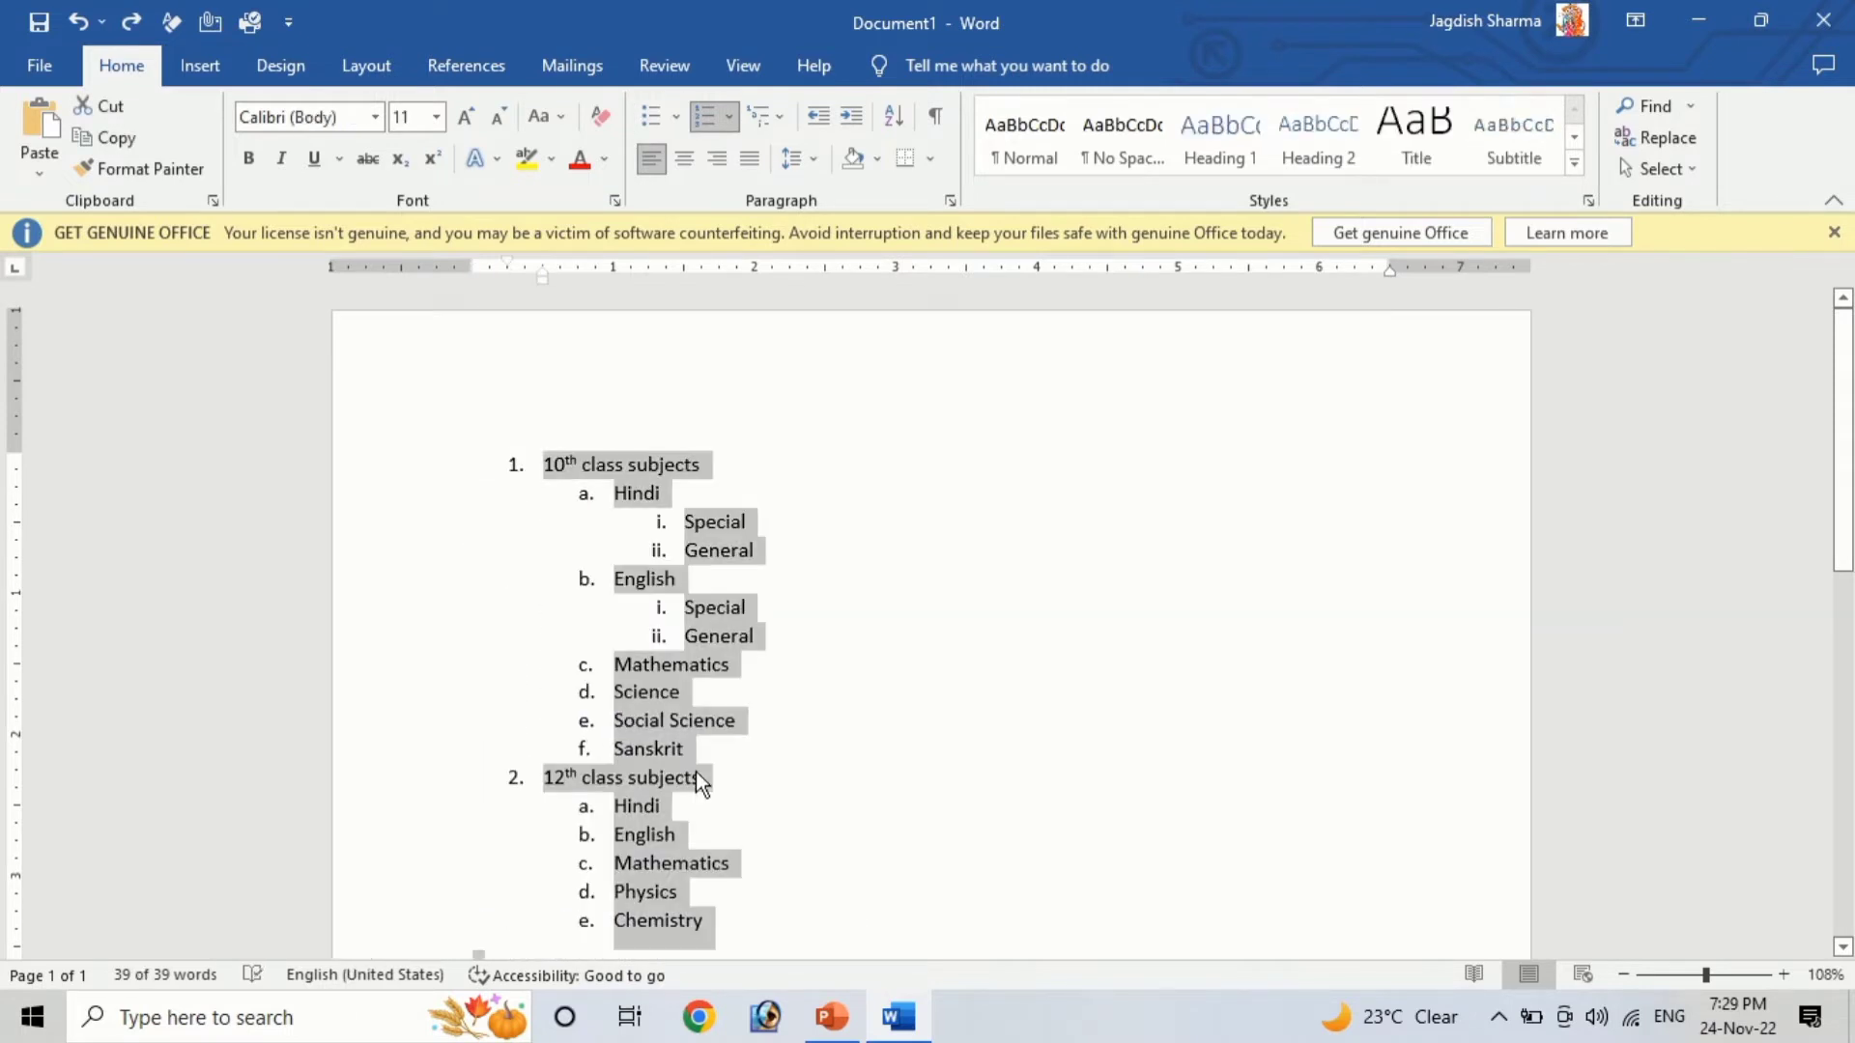
scroll(725, 551, "down", 2)
scroll(653, 522, "up", 1)
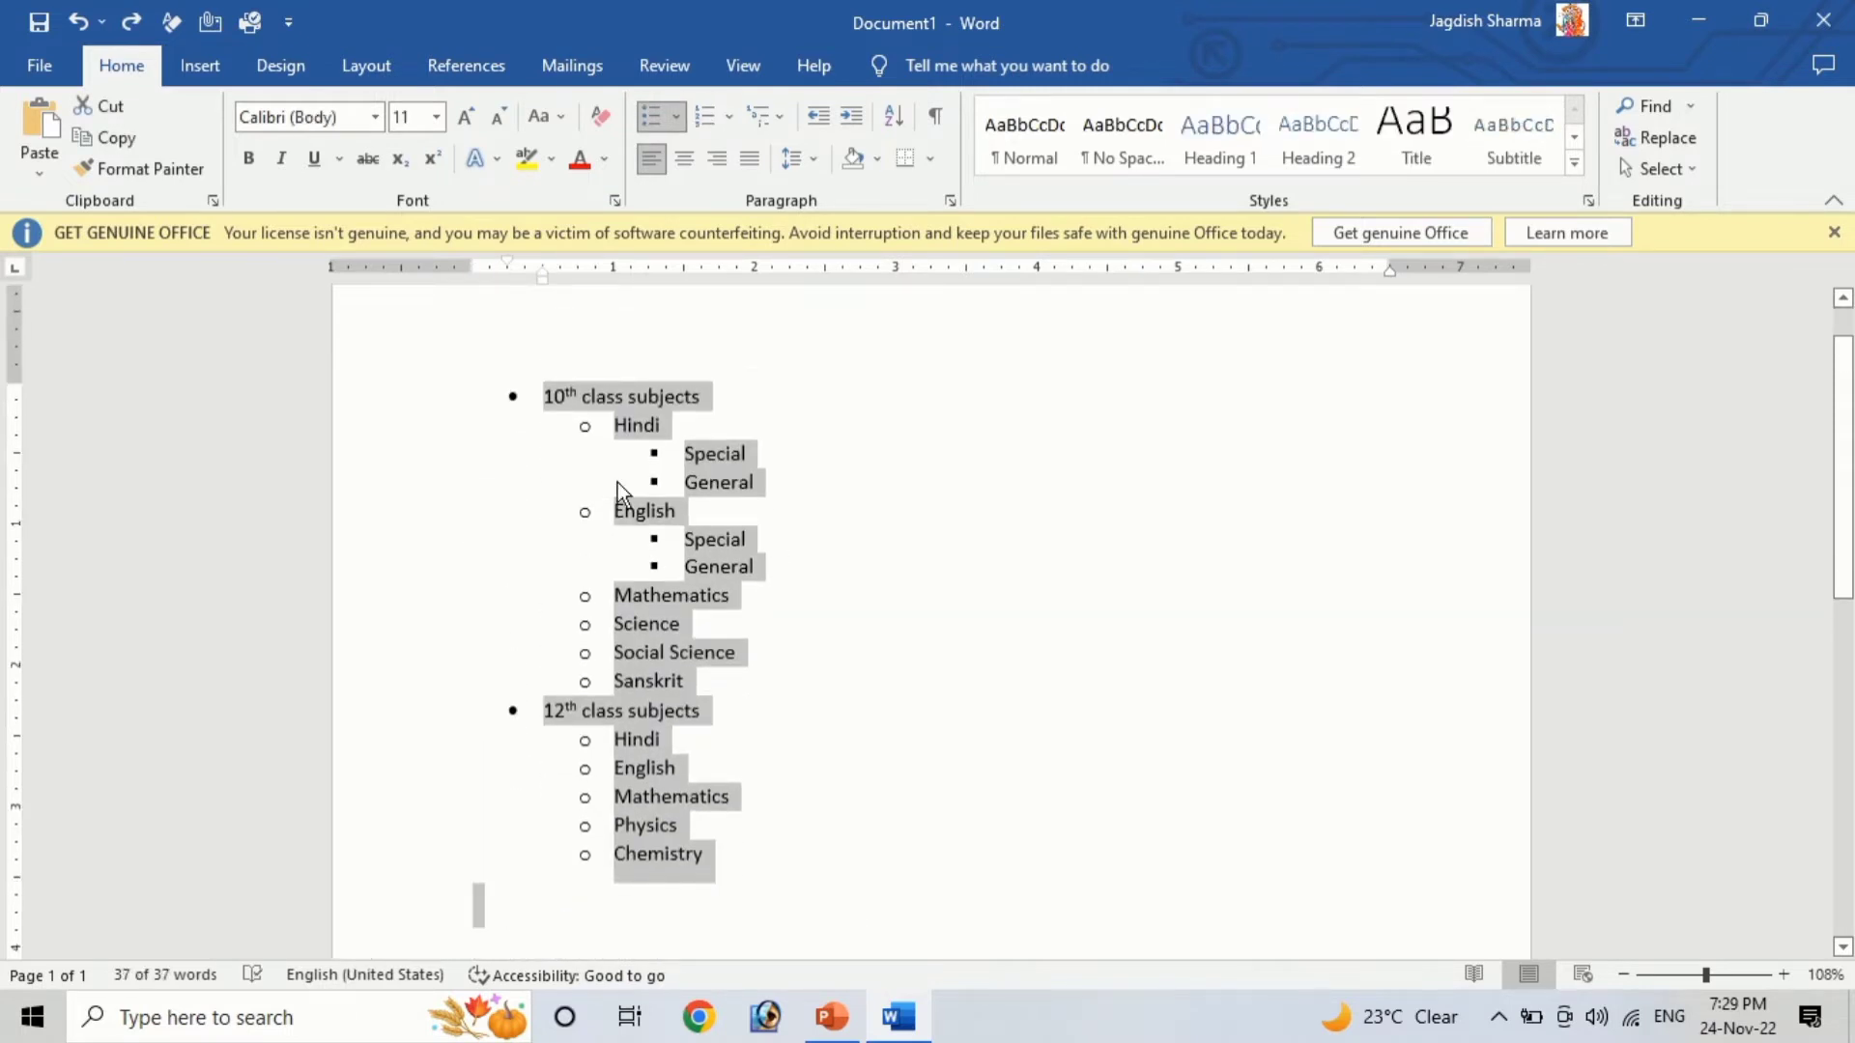
Define a new bullet for the second-level items using the Wingdings pointing-hand symbol (character code 70)
left_click(585, 425)
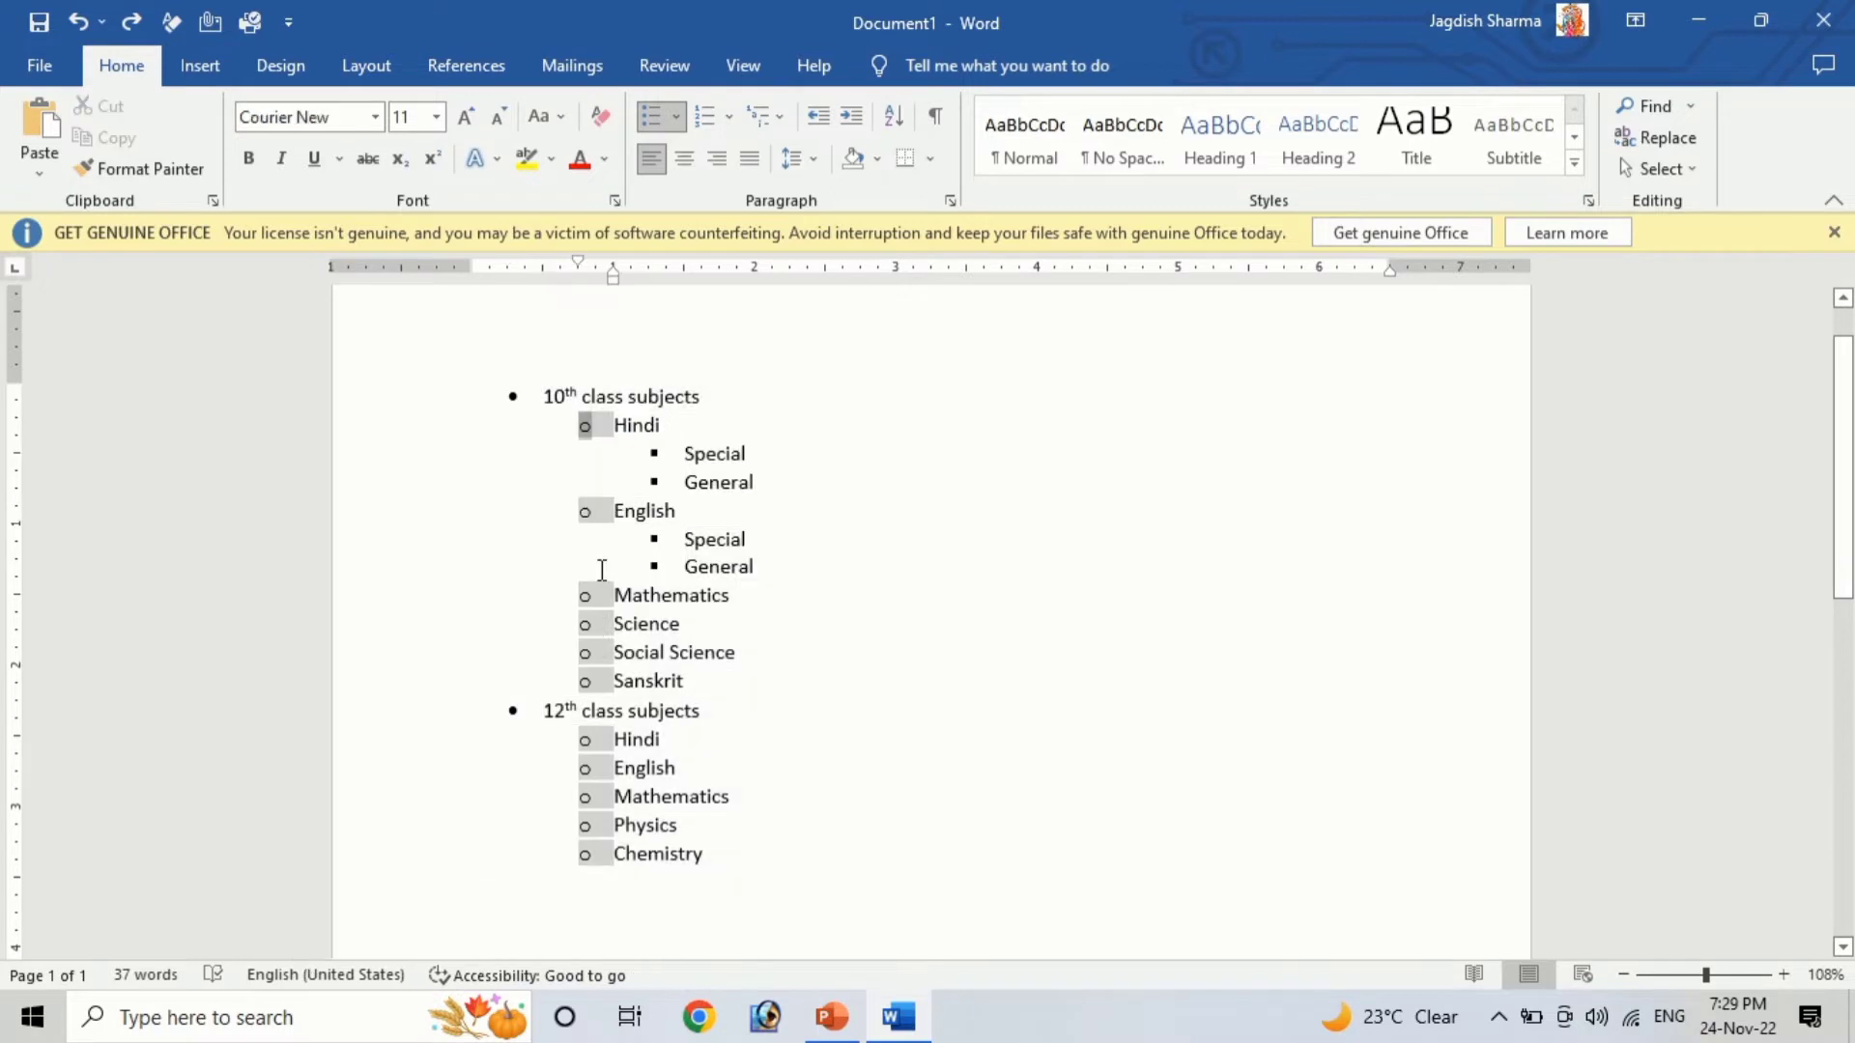
left_click(675, 116)
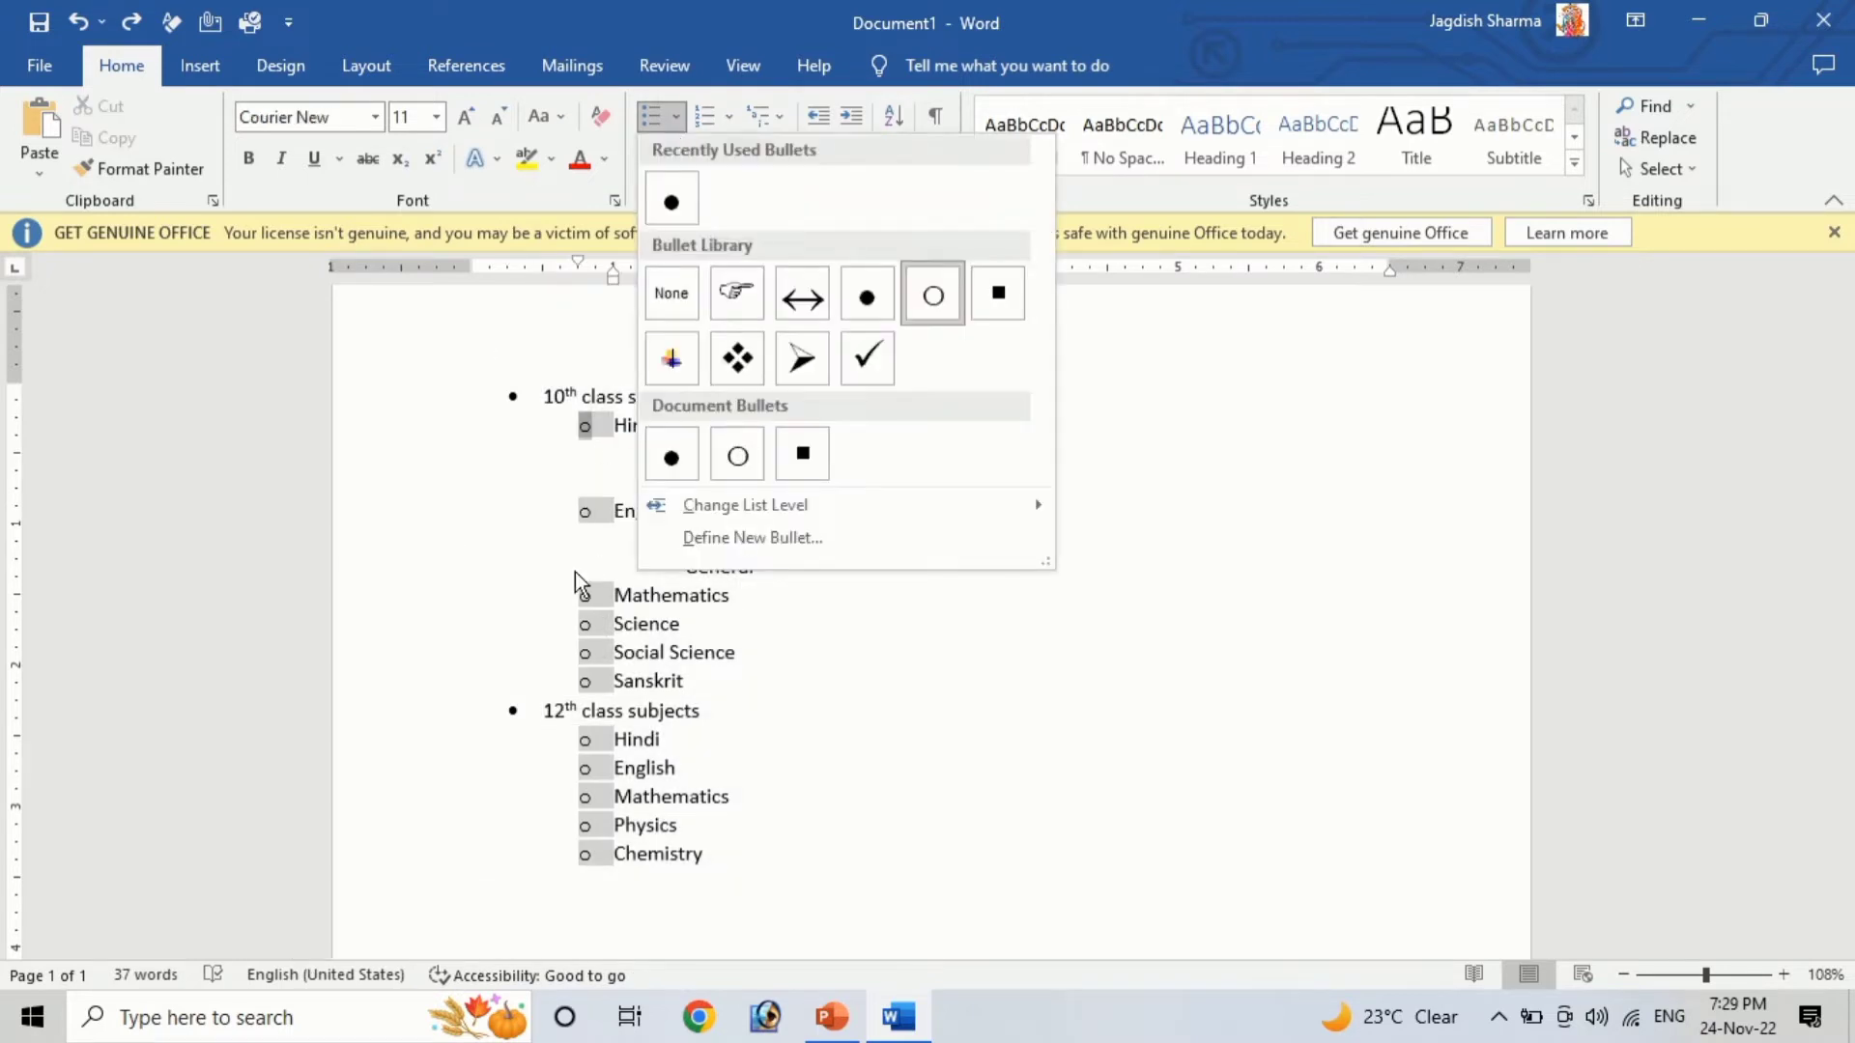
left_click(699, 534)
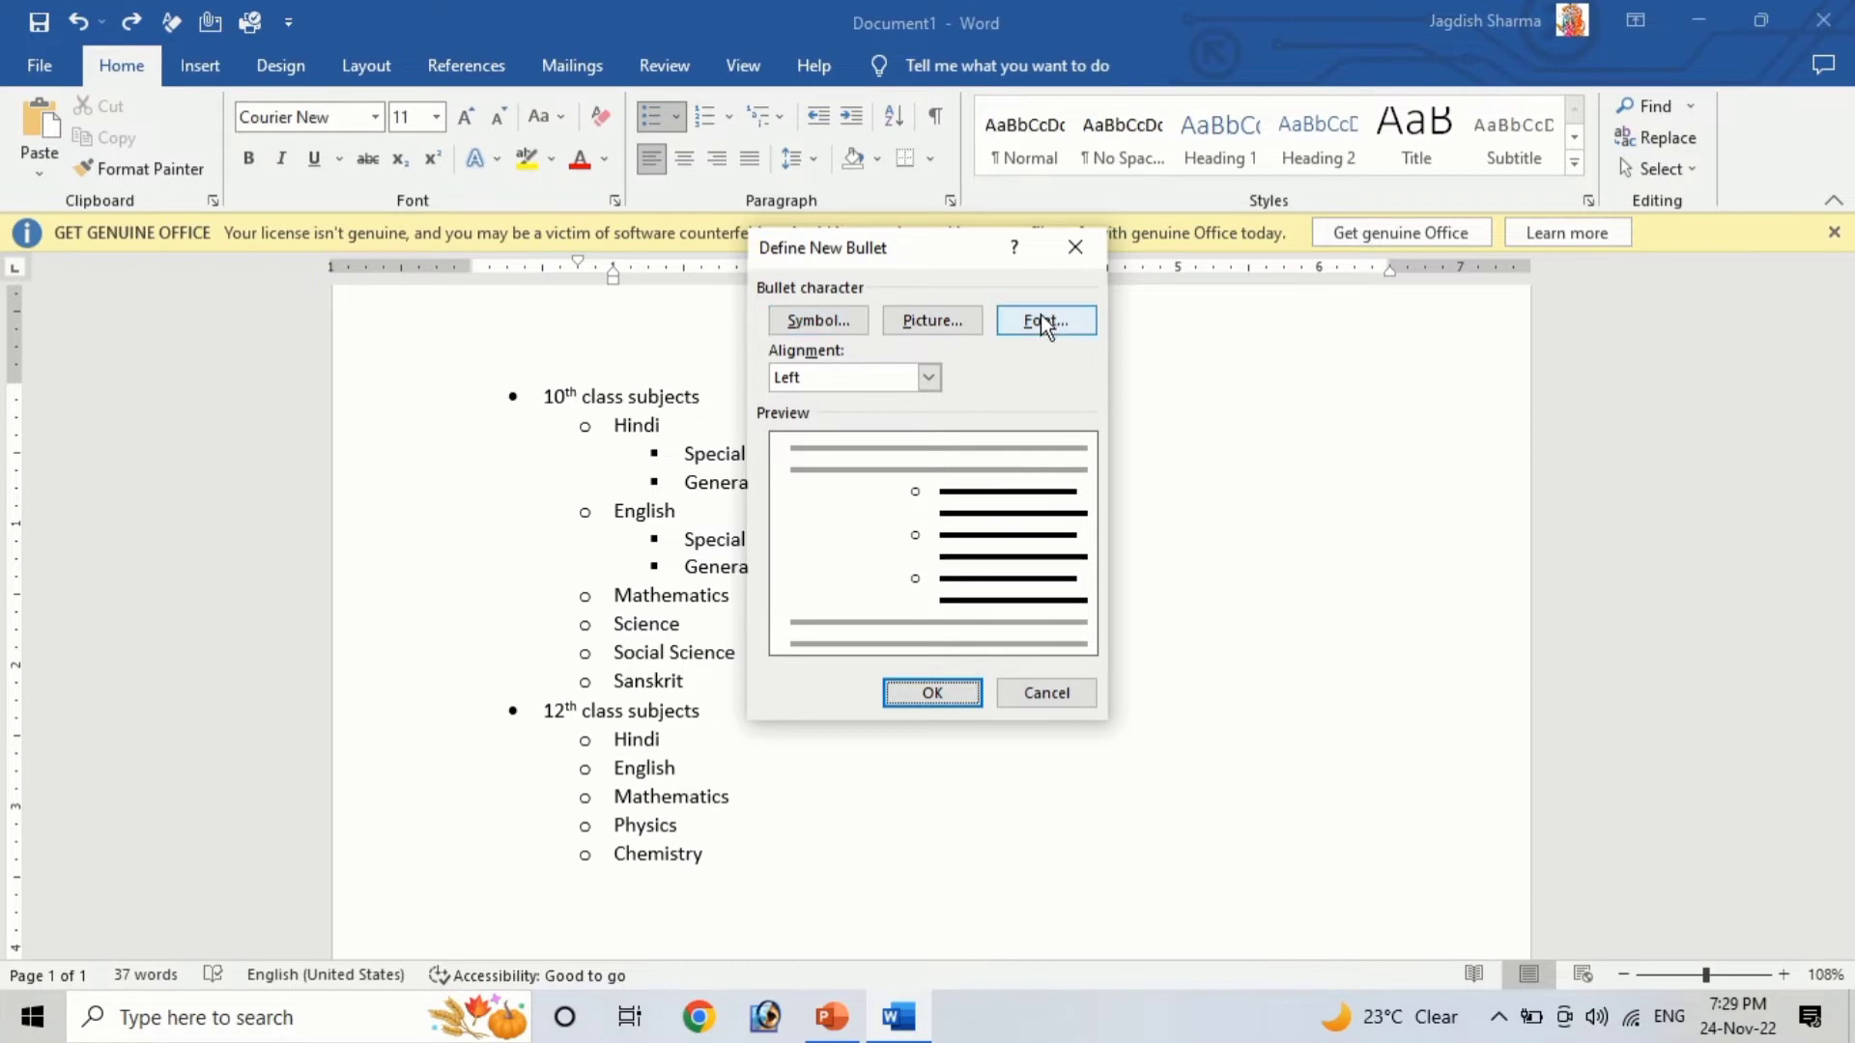
left_click(821, 328)
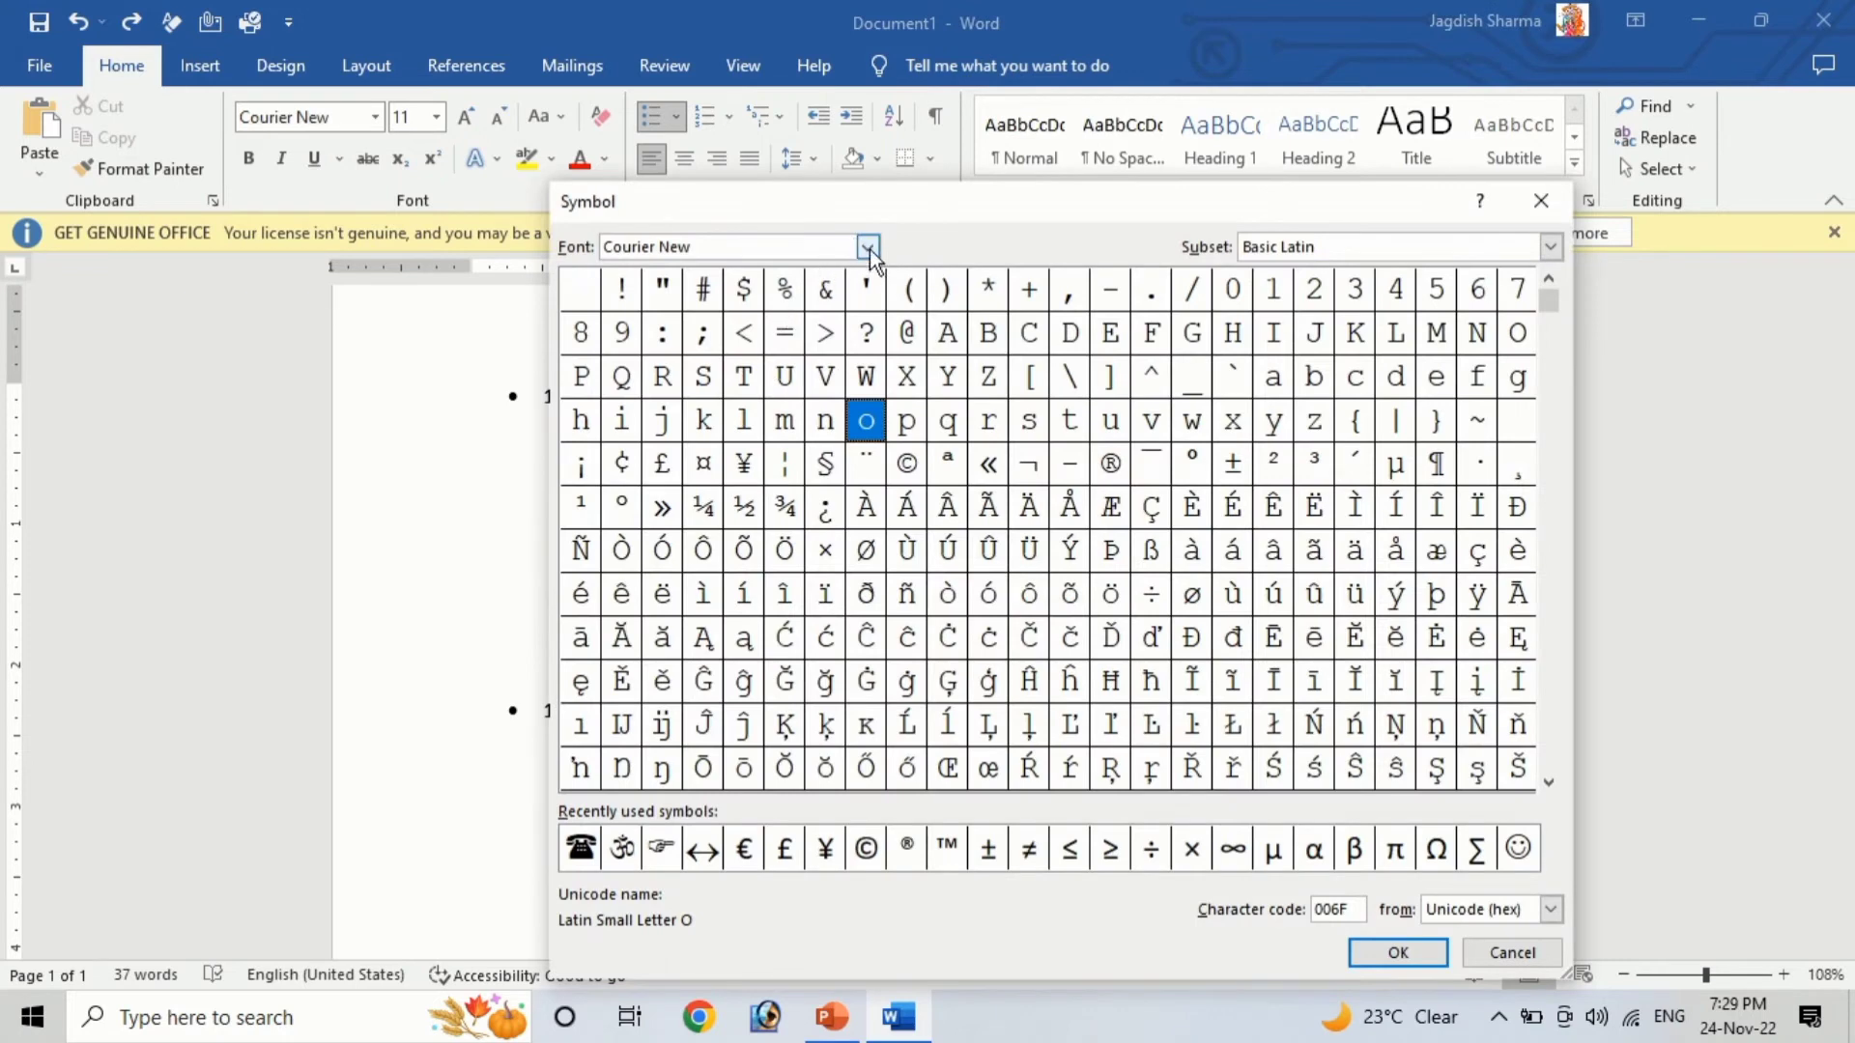
left_click(868, 247)
scroll(869, 315, "down", 5)
left_click_drag(870, 315, 875, 373)
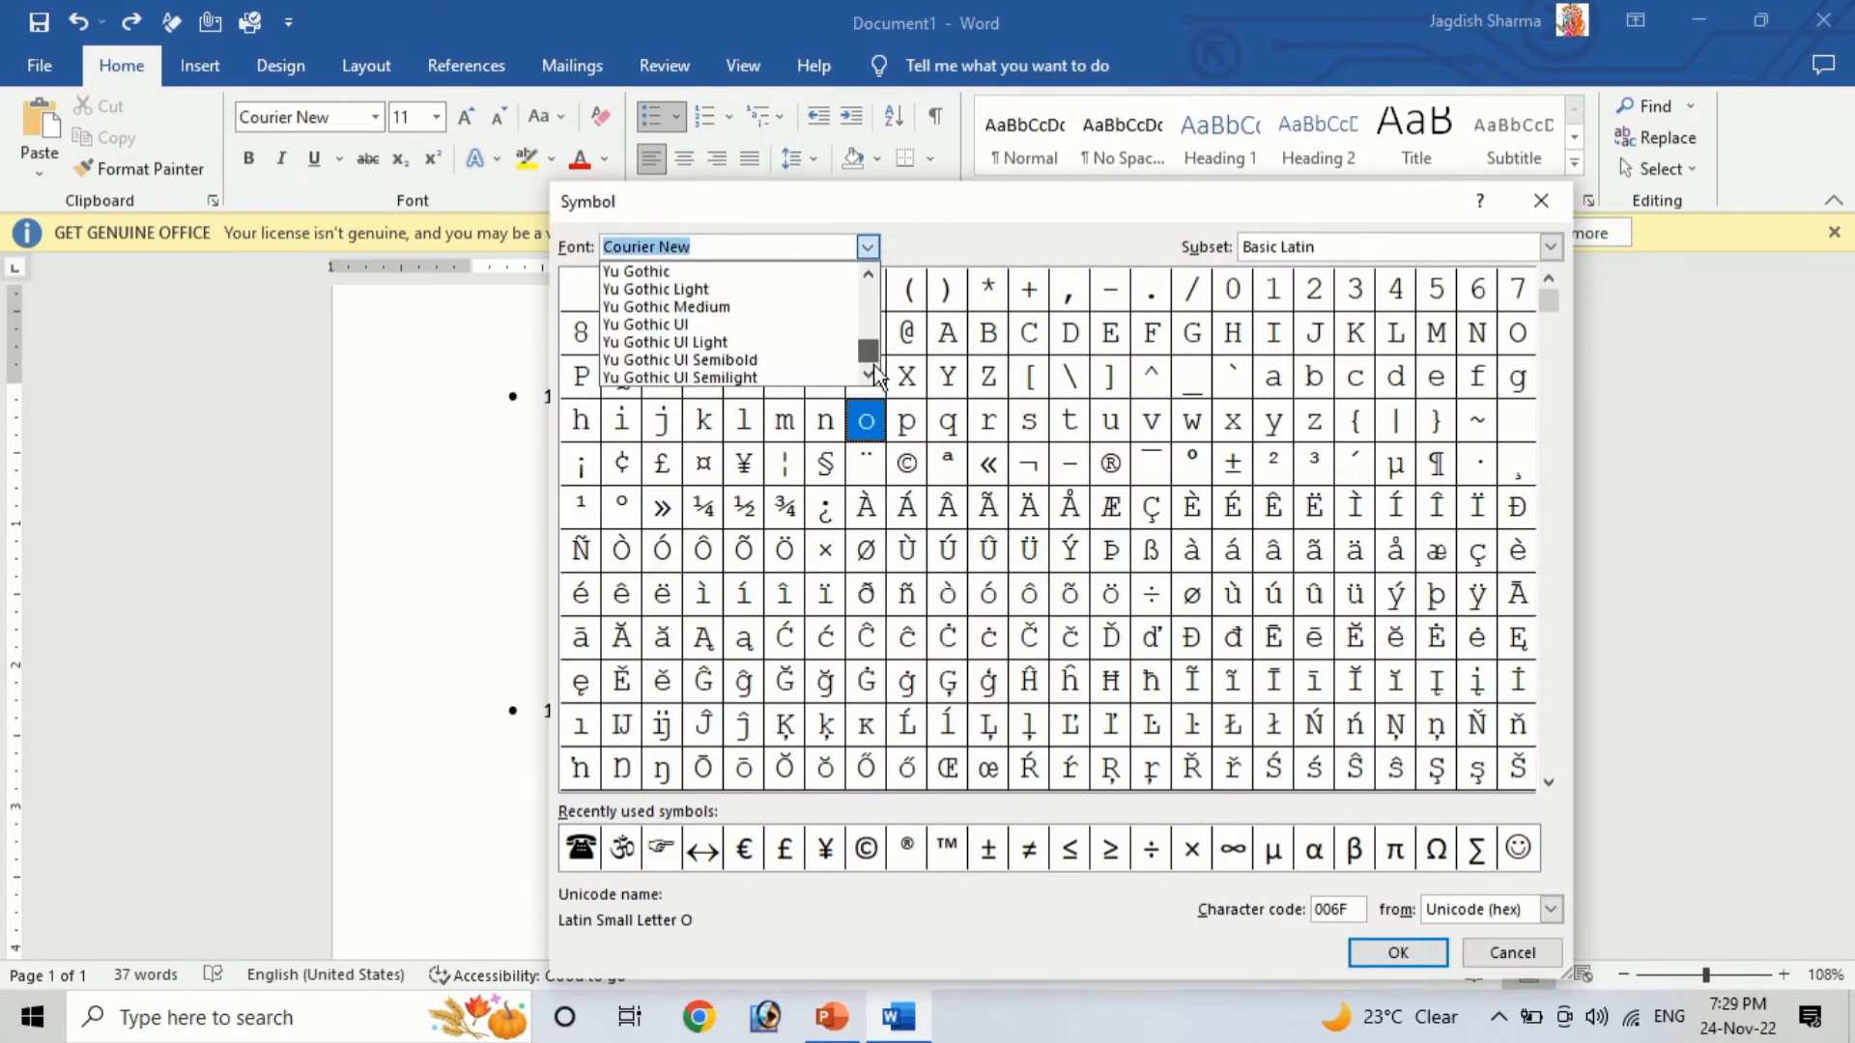
left_click(868, 278)
left_click(867, 278)
left_click(868, 278)
left_click(868, 278)
left_click(868, 278)
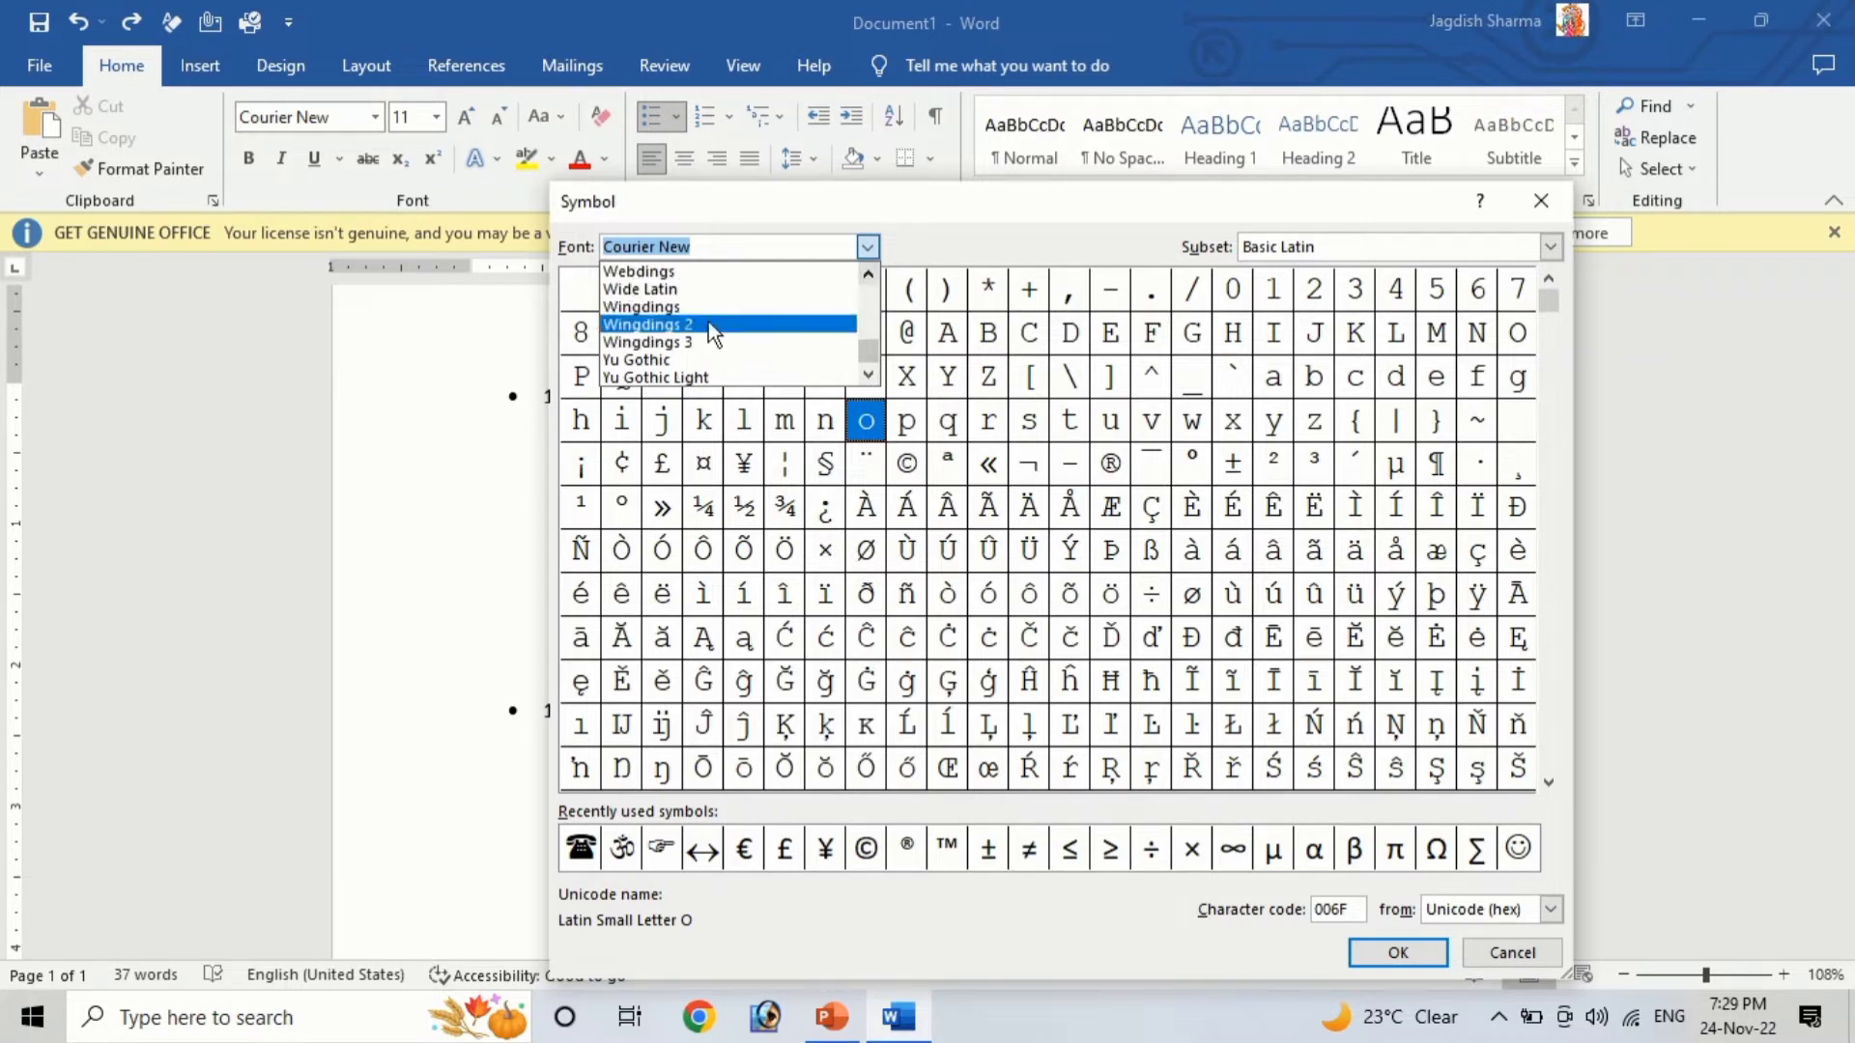
left_click(670, 309)
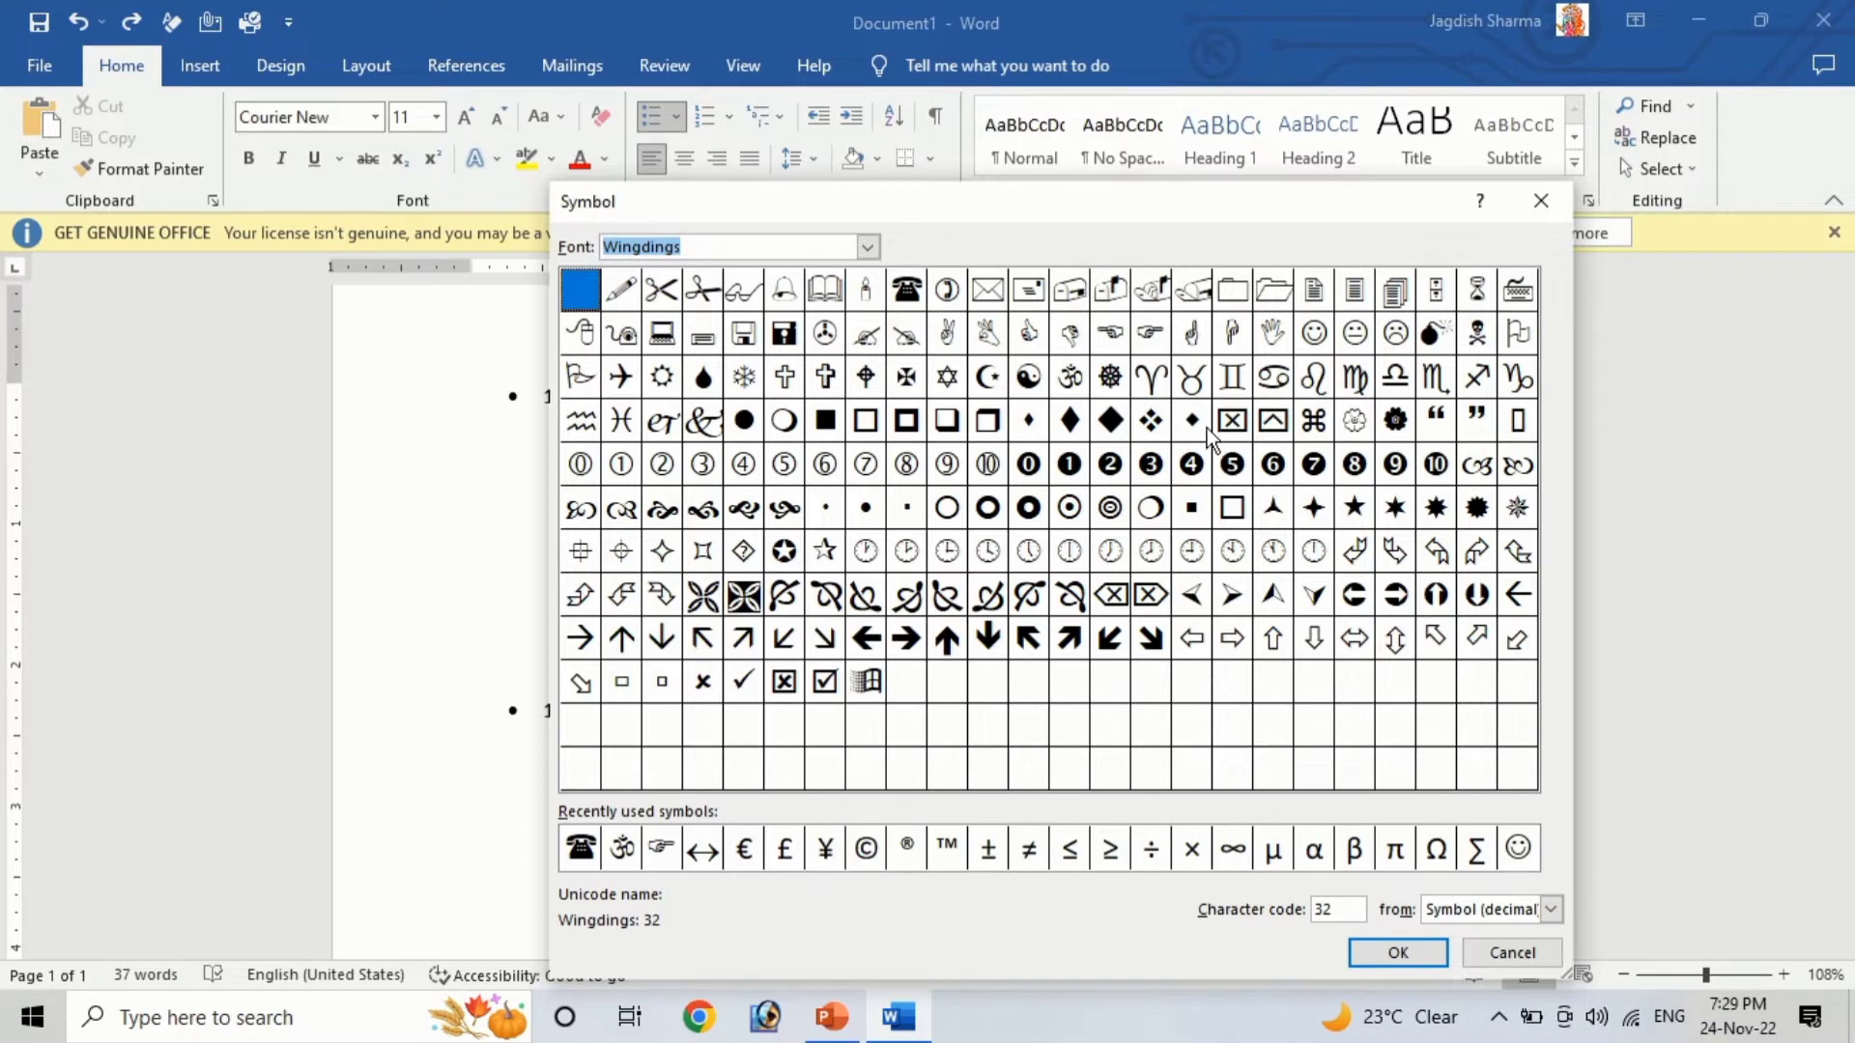
left_click(1149, 333)
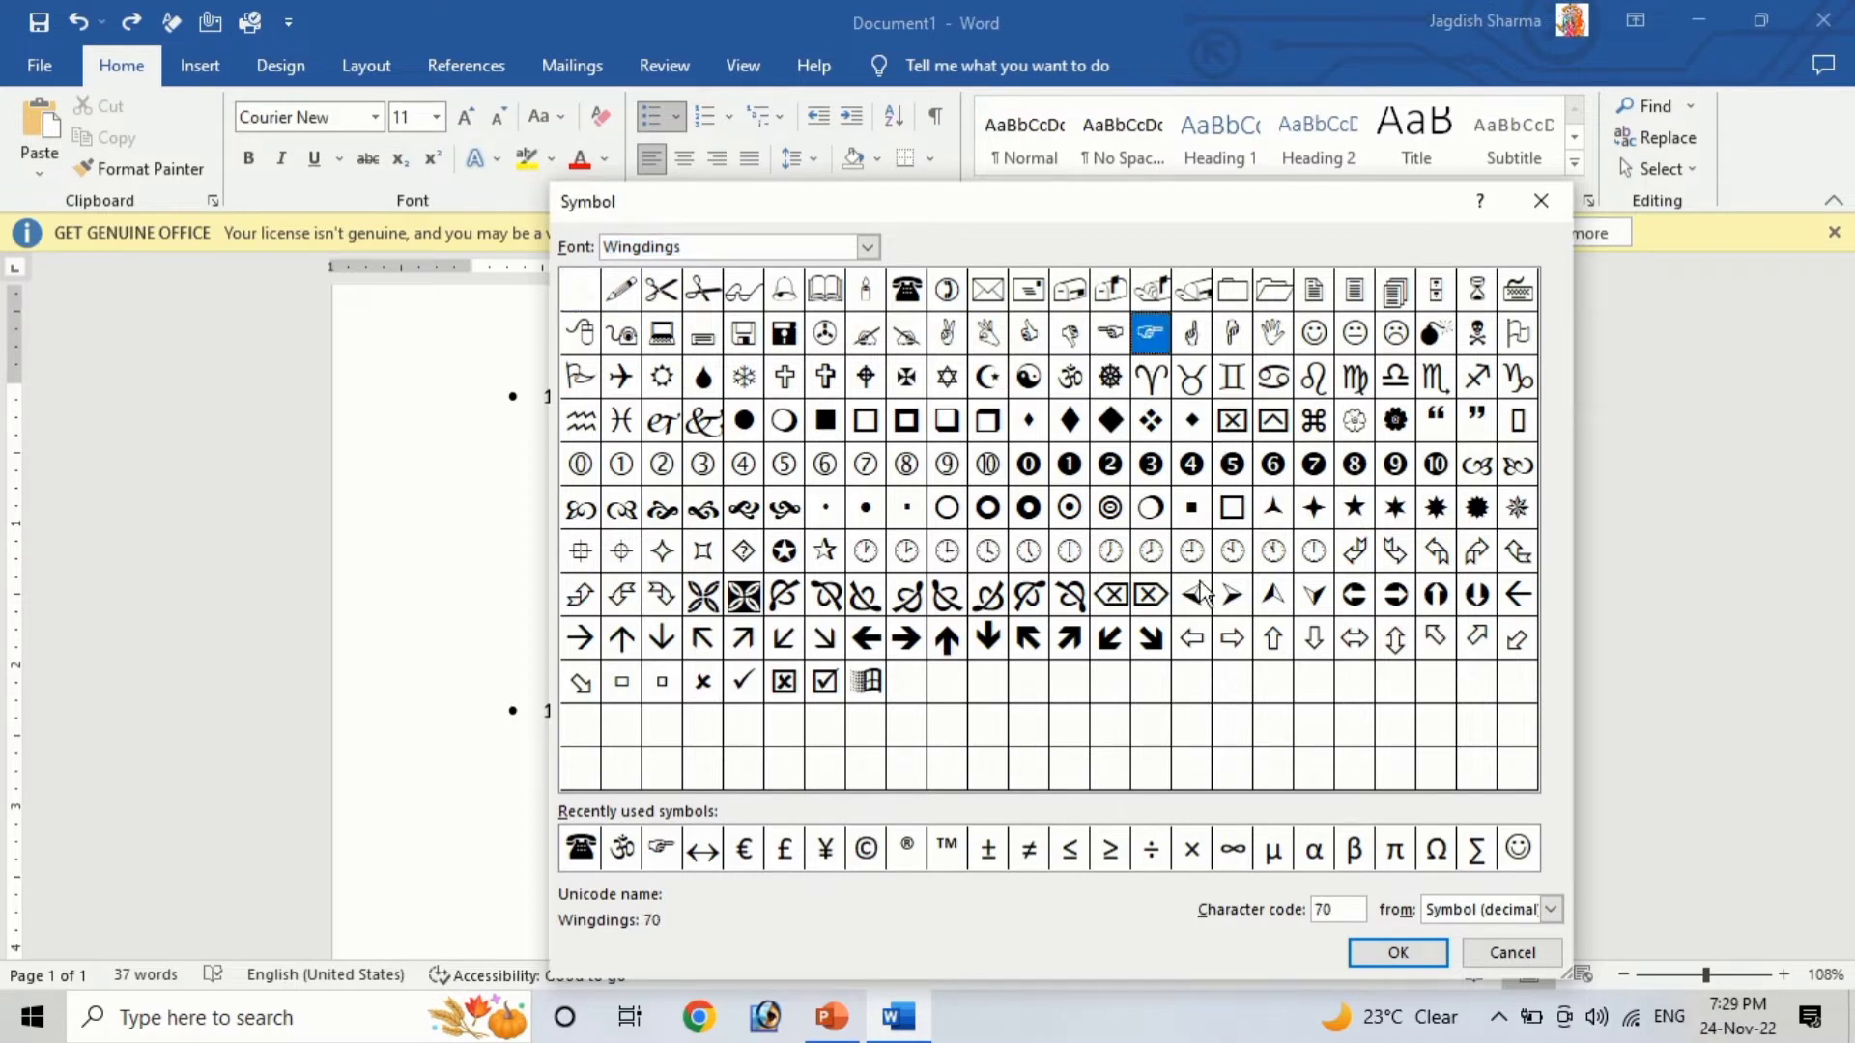
left_click(1397, 952)
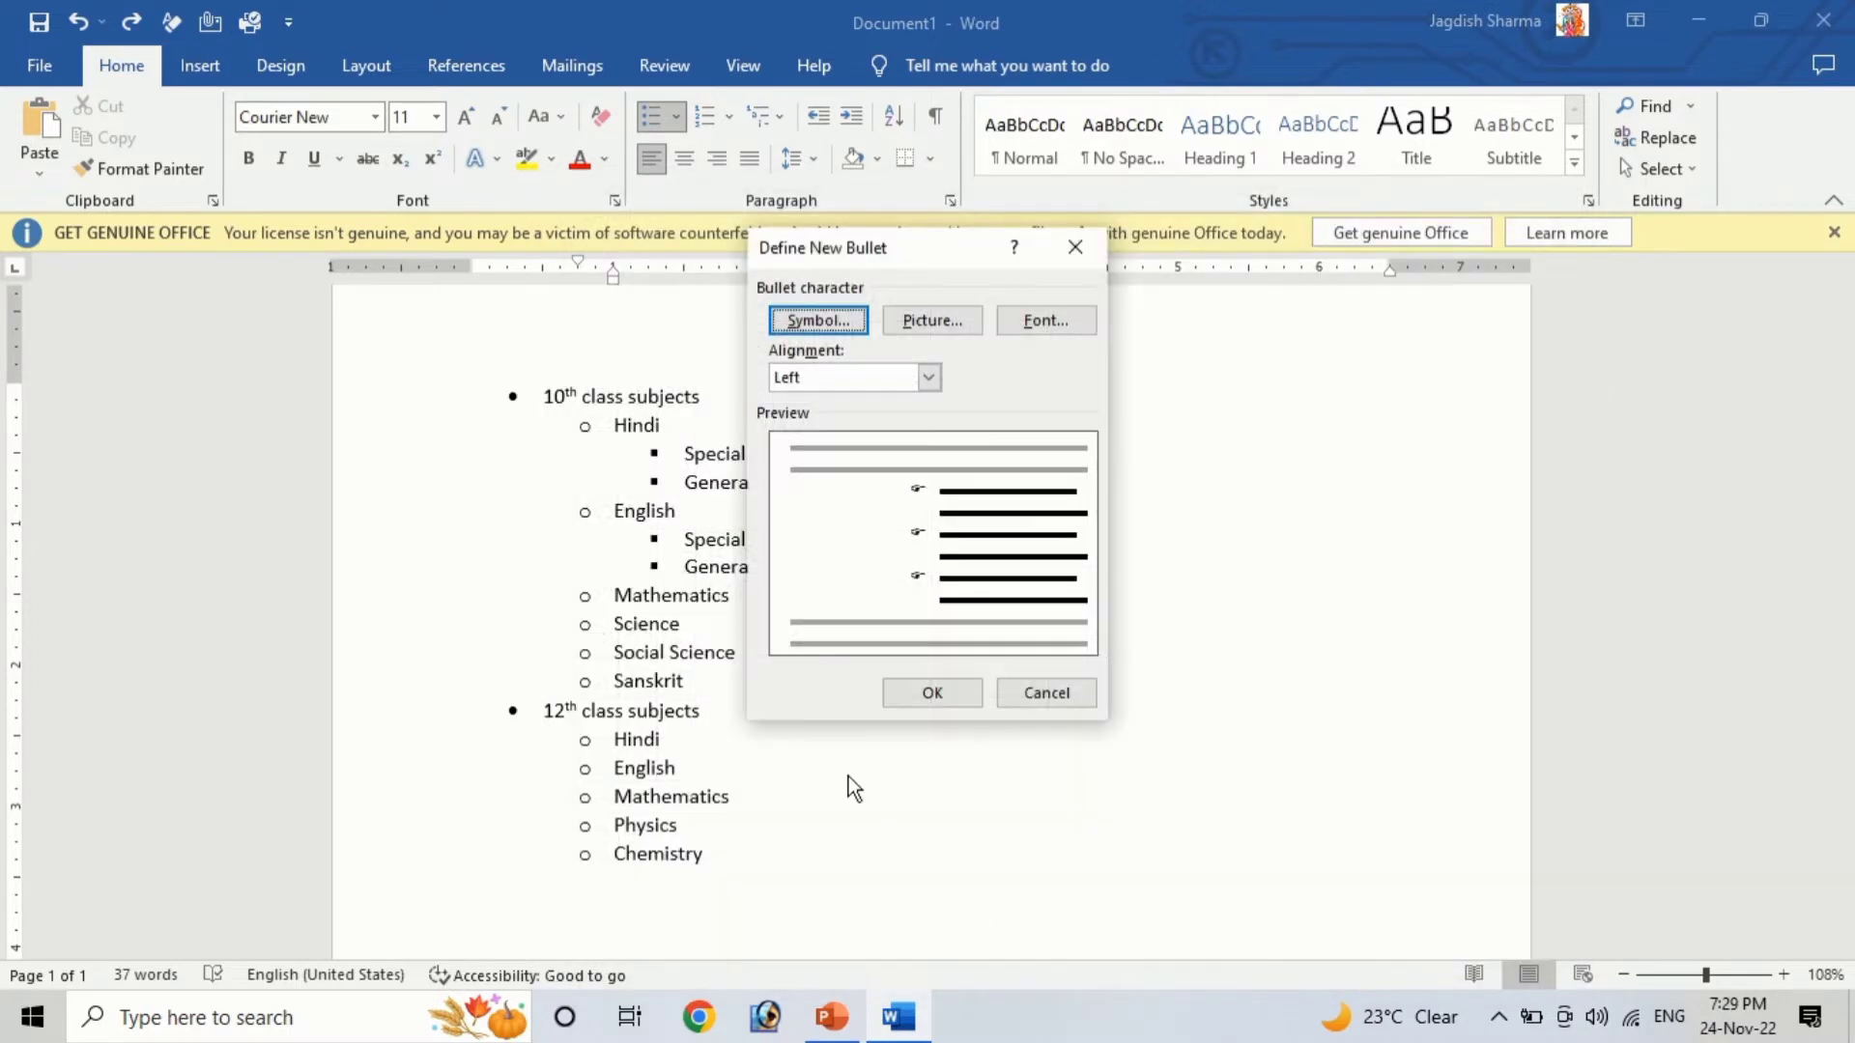
left_click(910, 702)
Select the whole list and increase its font size step by step
left_click_drag(742, 846, 465, 360)
key("ctrl+shift+period")
key("ctrl+shift+period")
key("ctrl+shift+period")
key("ctrl+shift+period")
key("ctrl+shift+period")
key("ctrl+shift+period")
key("ctrl+shift+period")
key("ctrl+shift+period")
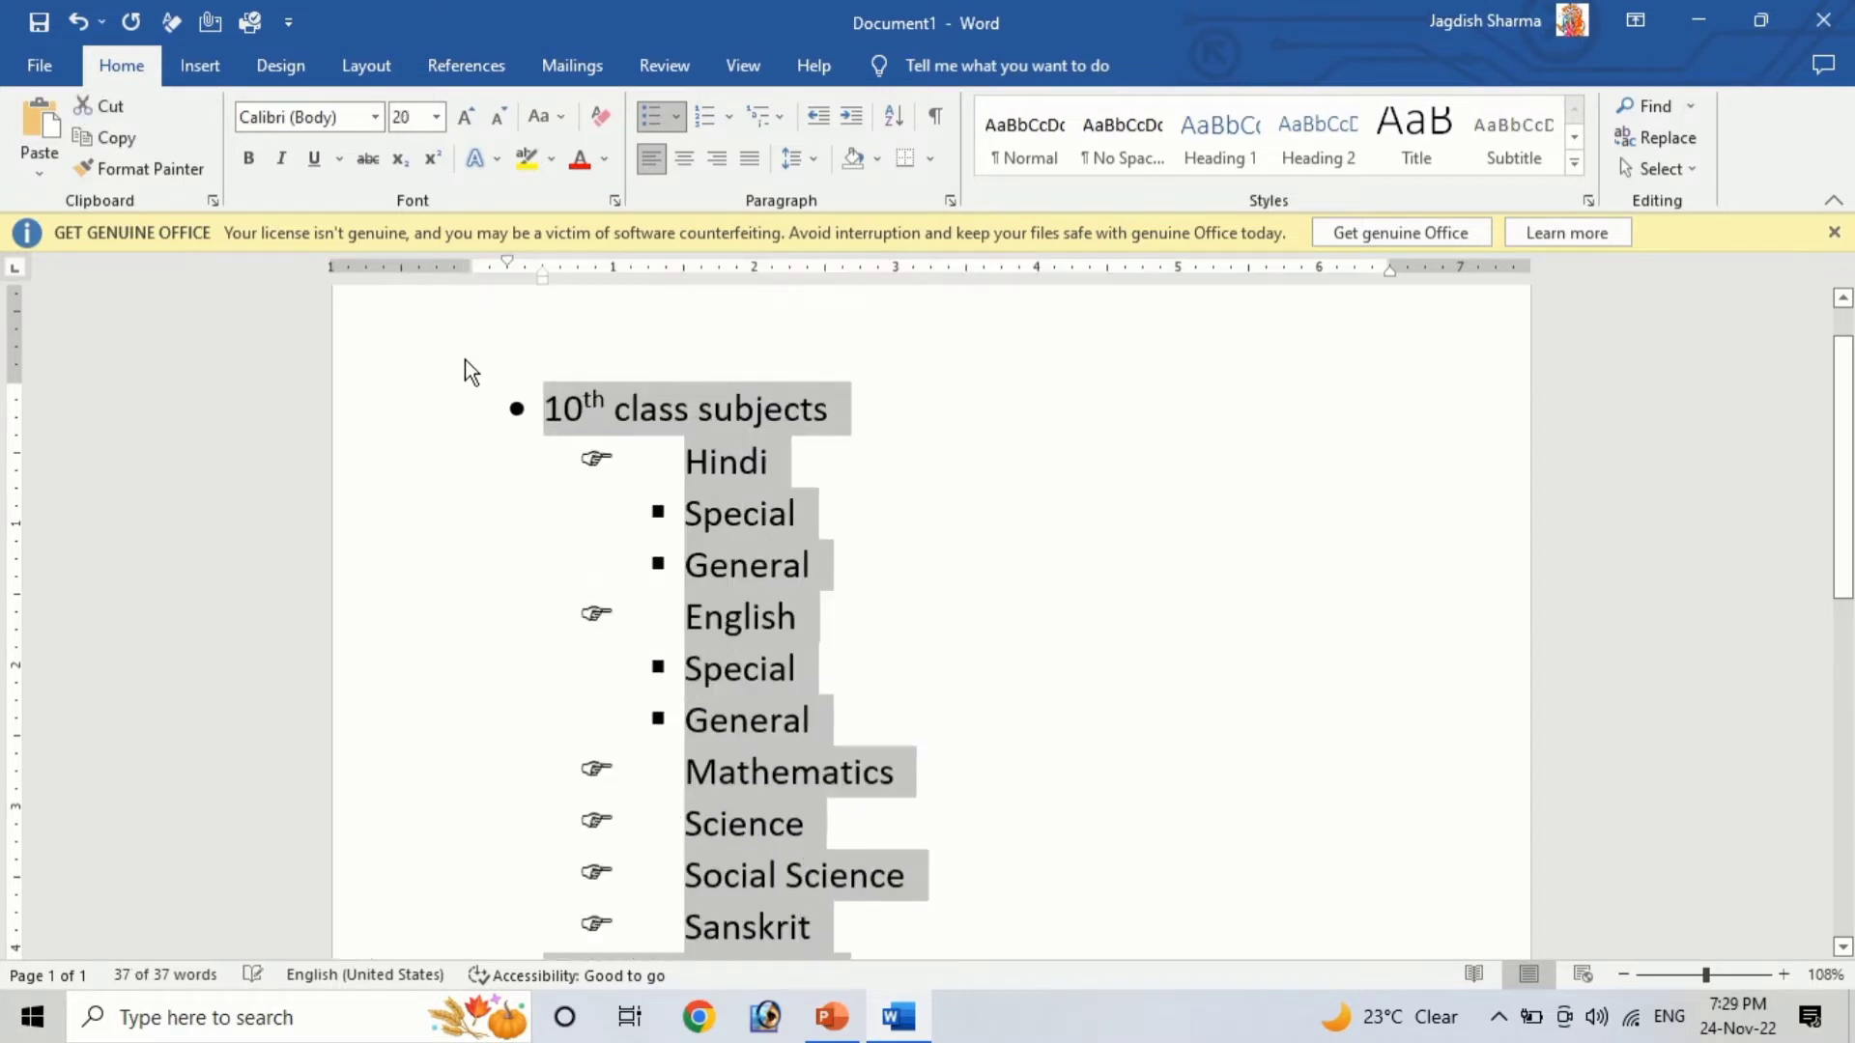
Examine the enlarged list and its pointing-hand bullets
left_click(618, 479)
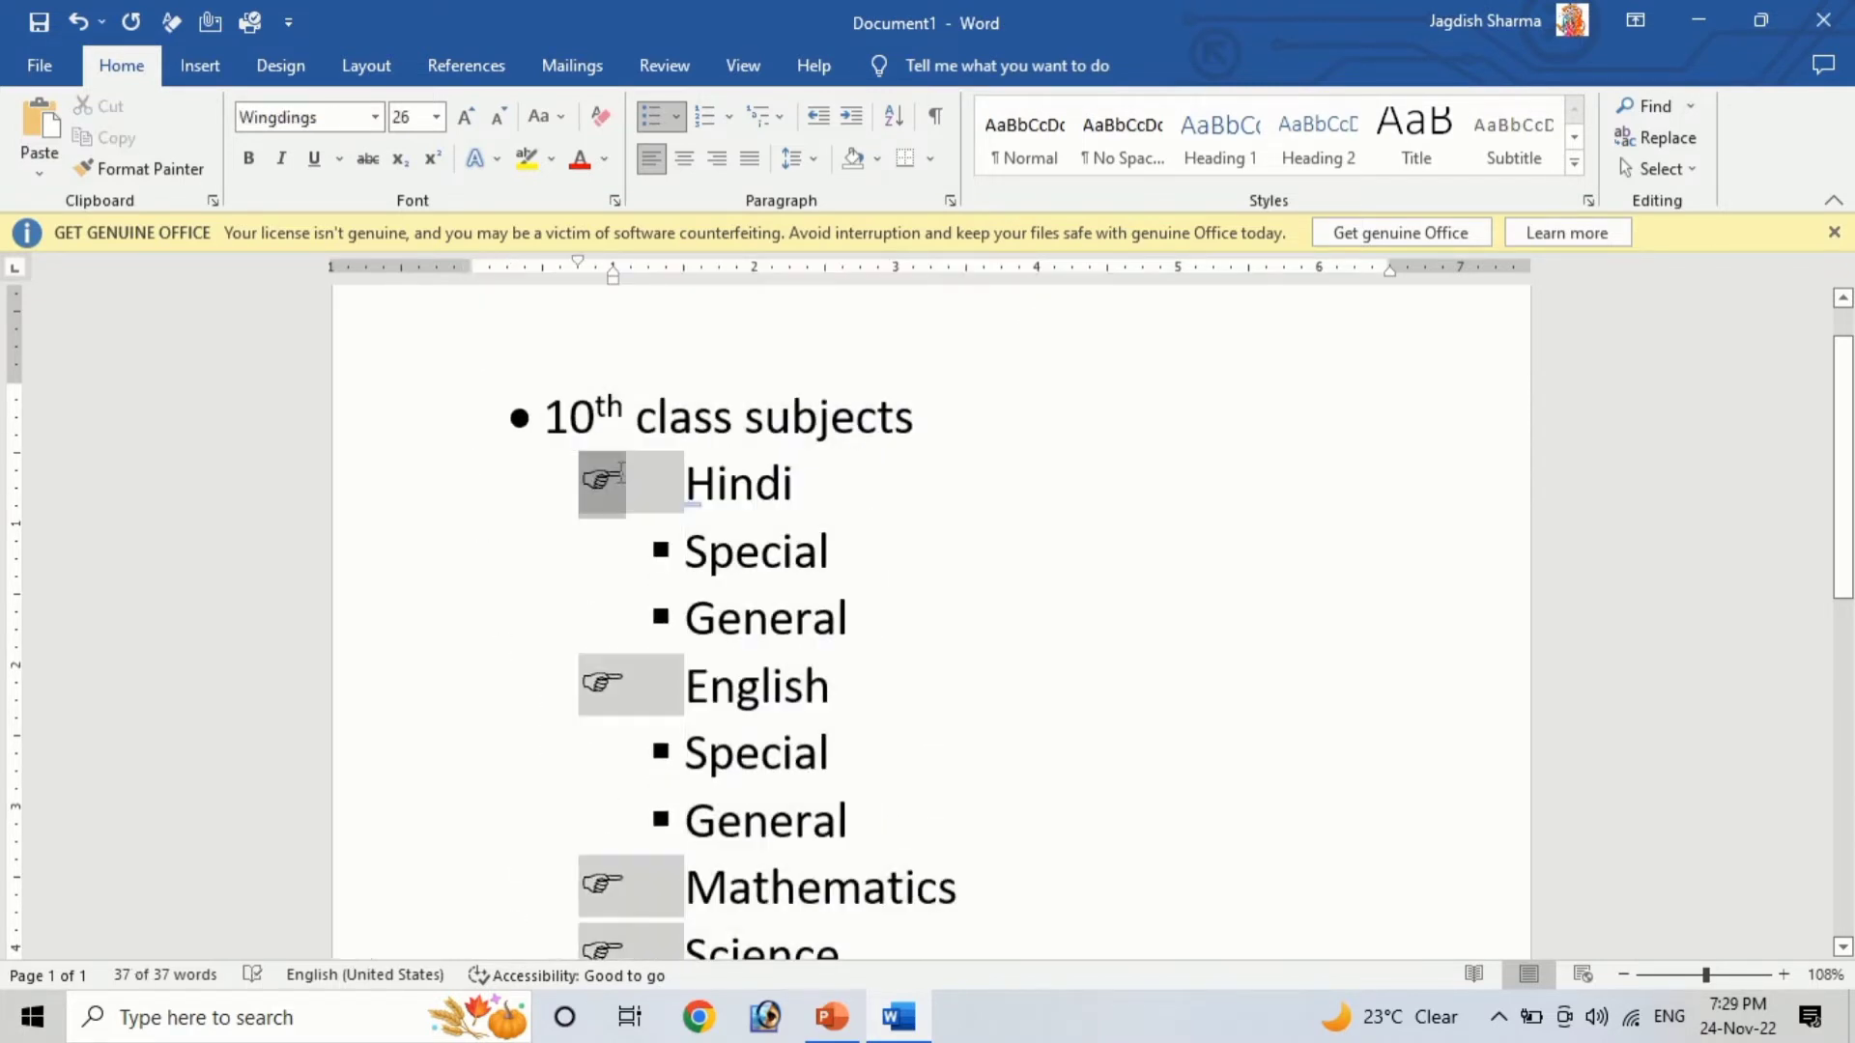
left_click(1077, 531)
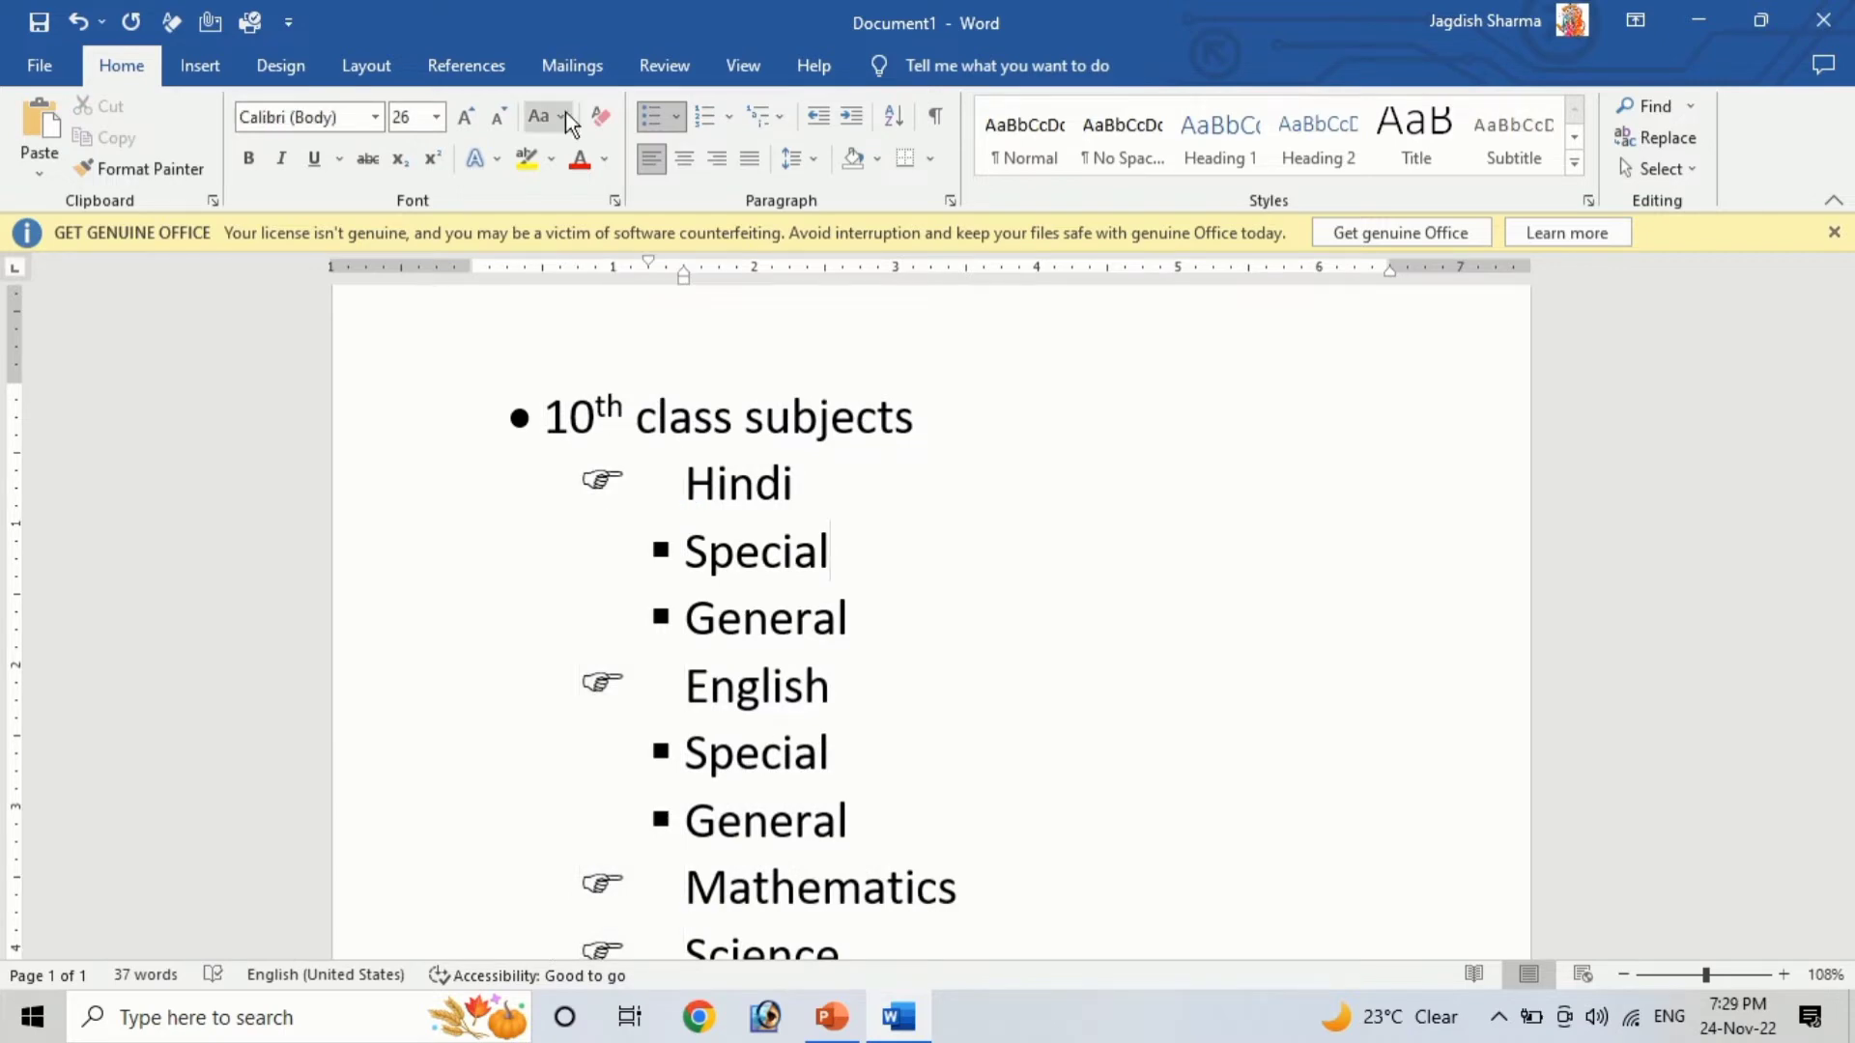
left_click(771, 610)
scroll(812, 720, "down", 3)
scroll(811, 734, "down", 5)
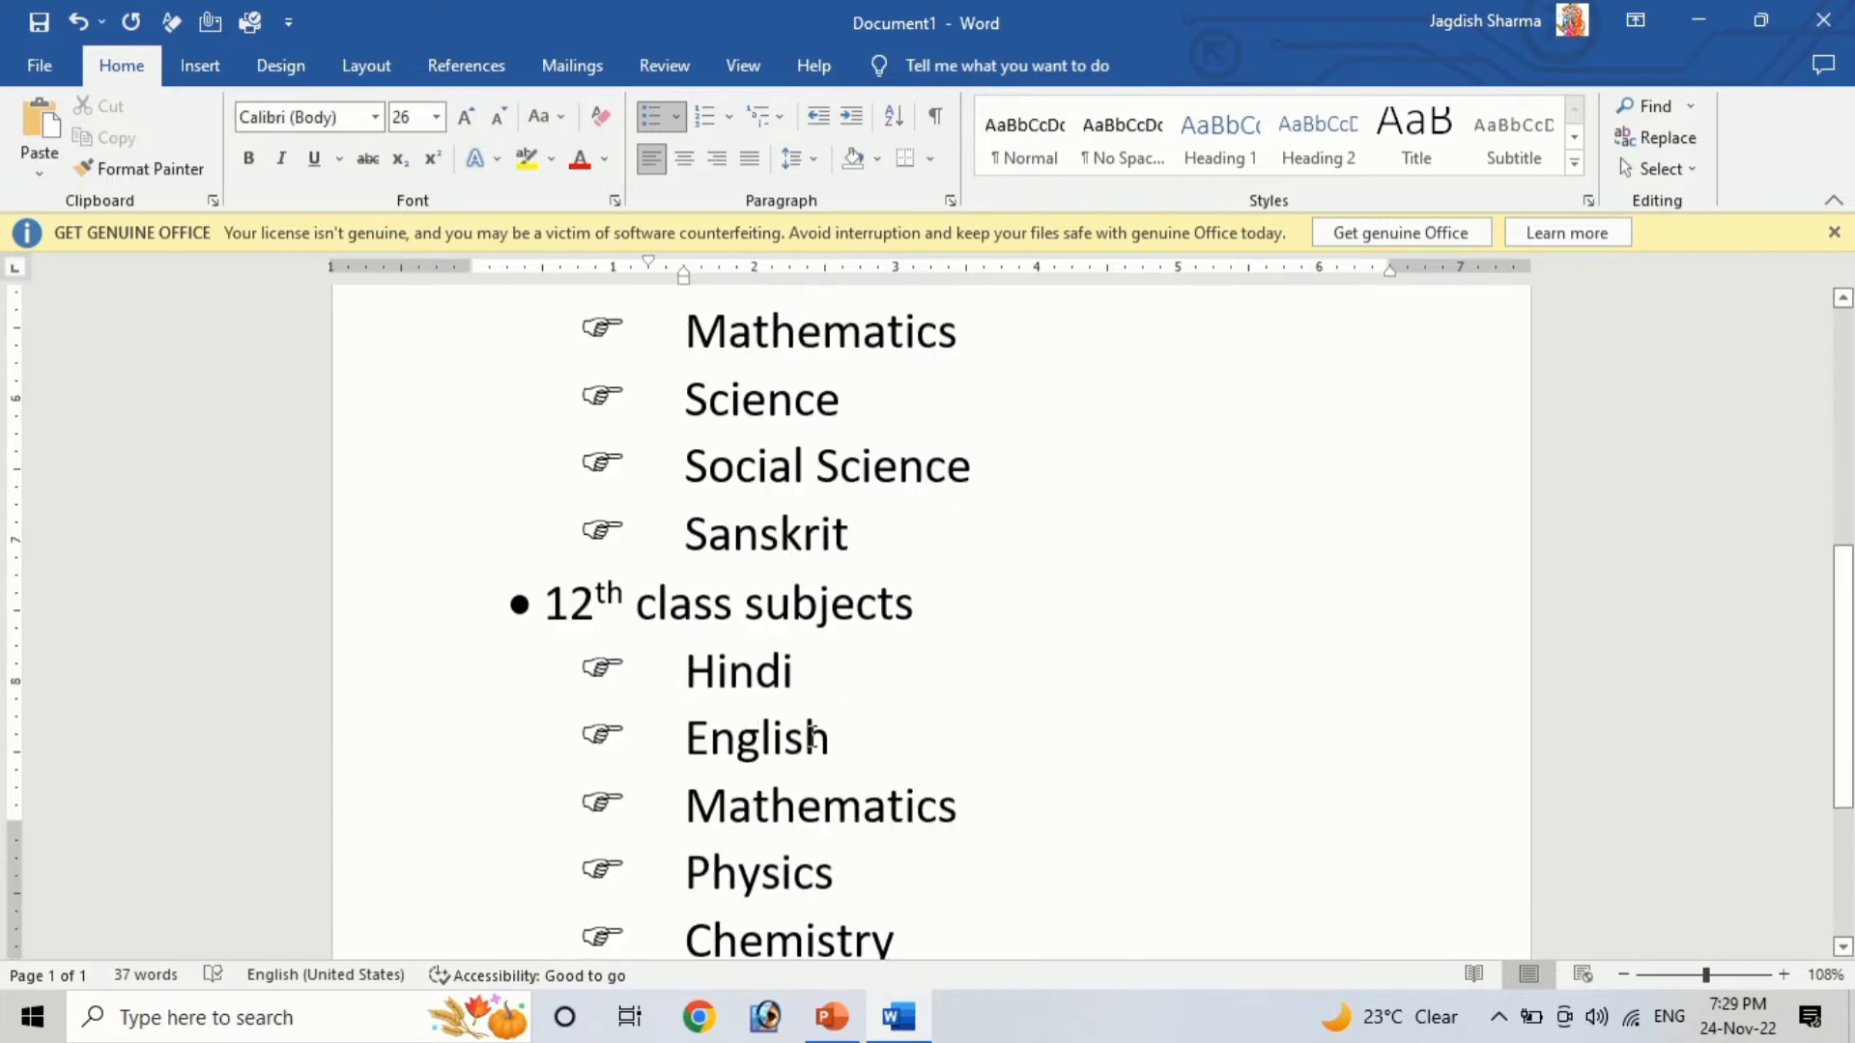
scroll(837, 427, "up", 7)
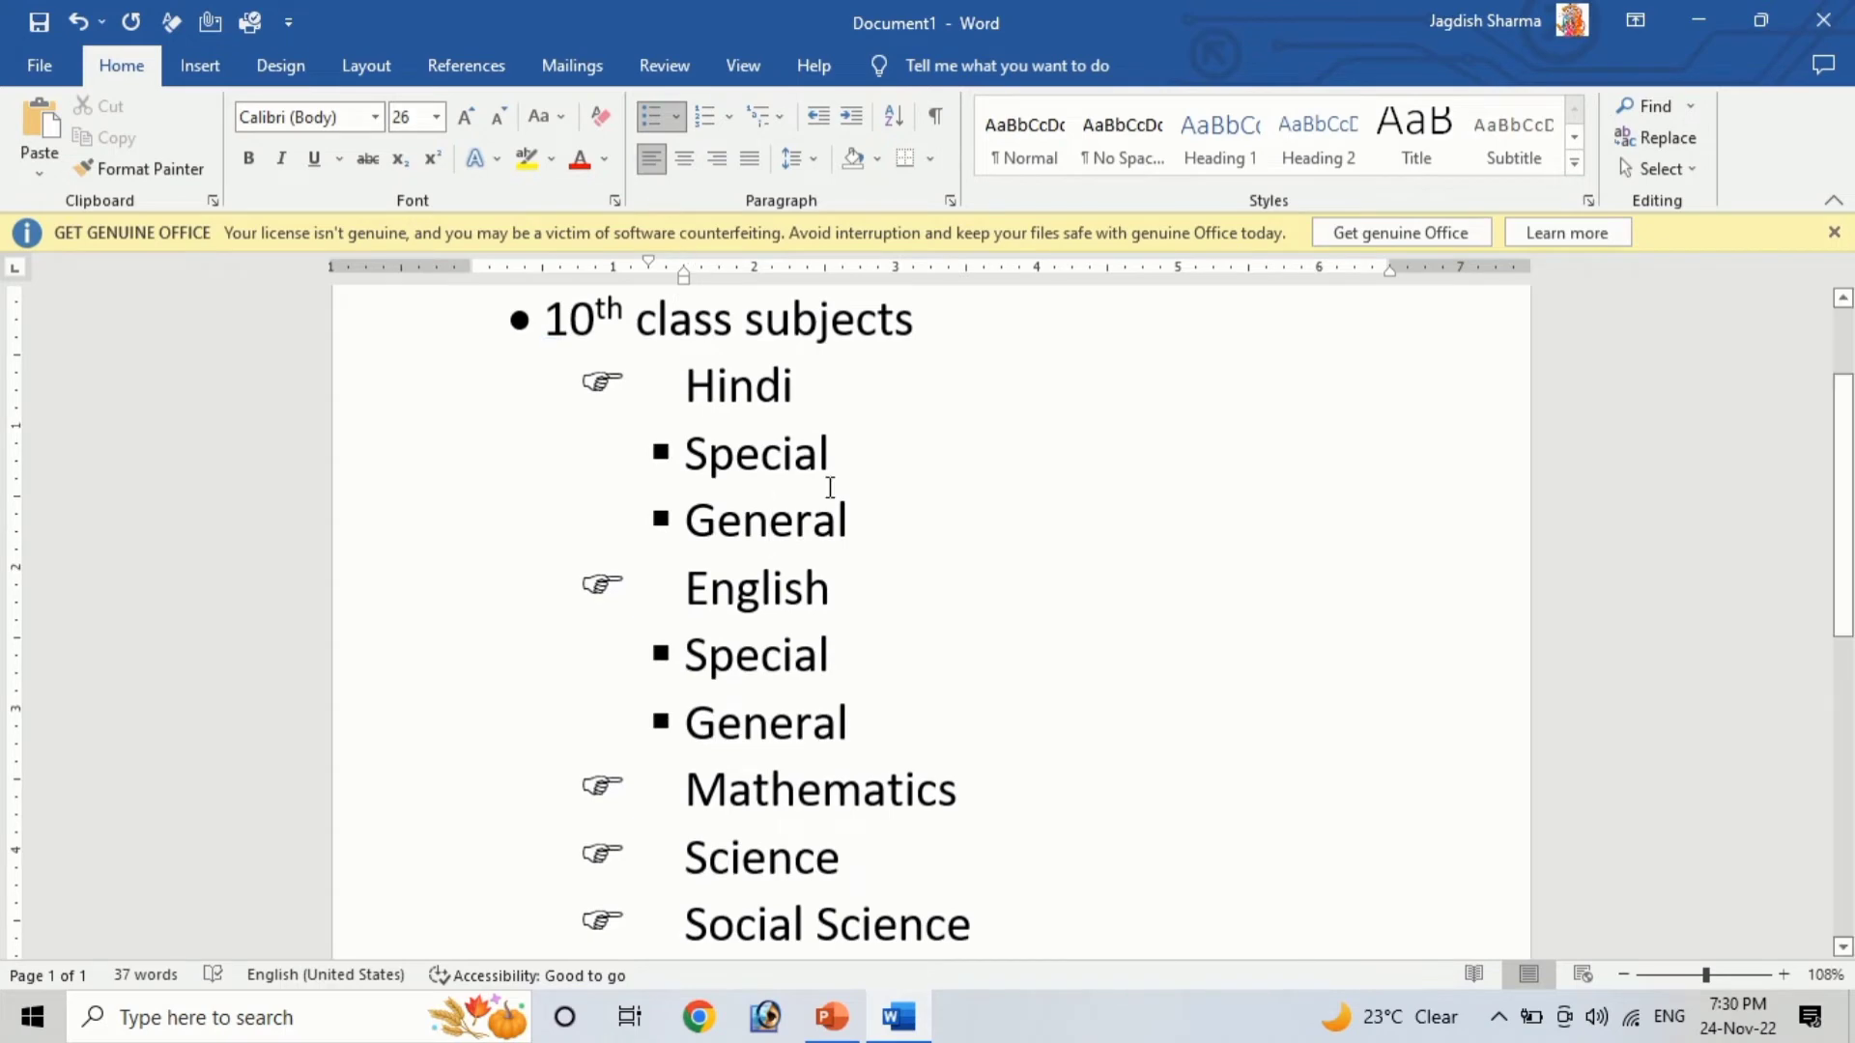
Select and delete all of the document's content
left_click(827, 454)
key("ctrl+a")
key("Delete")
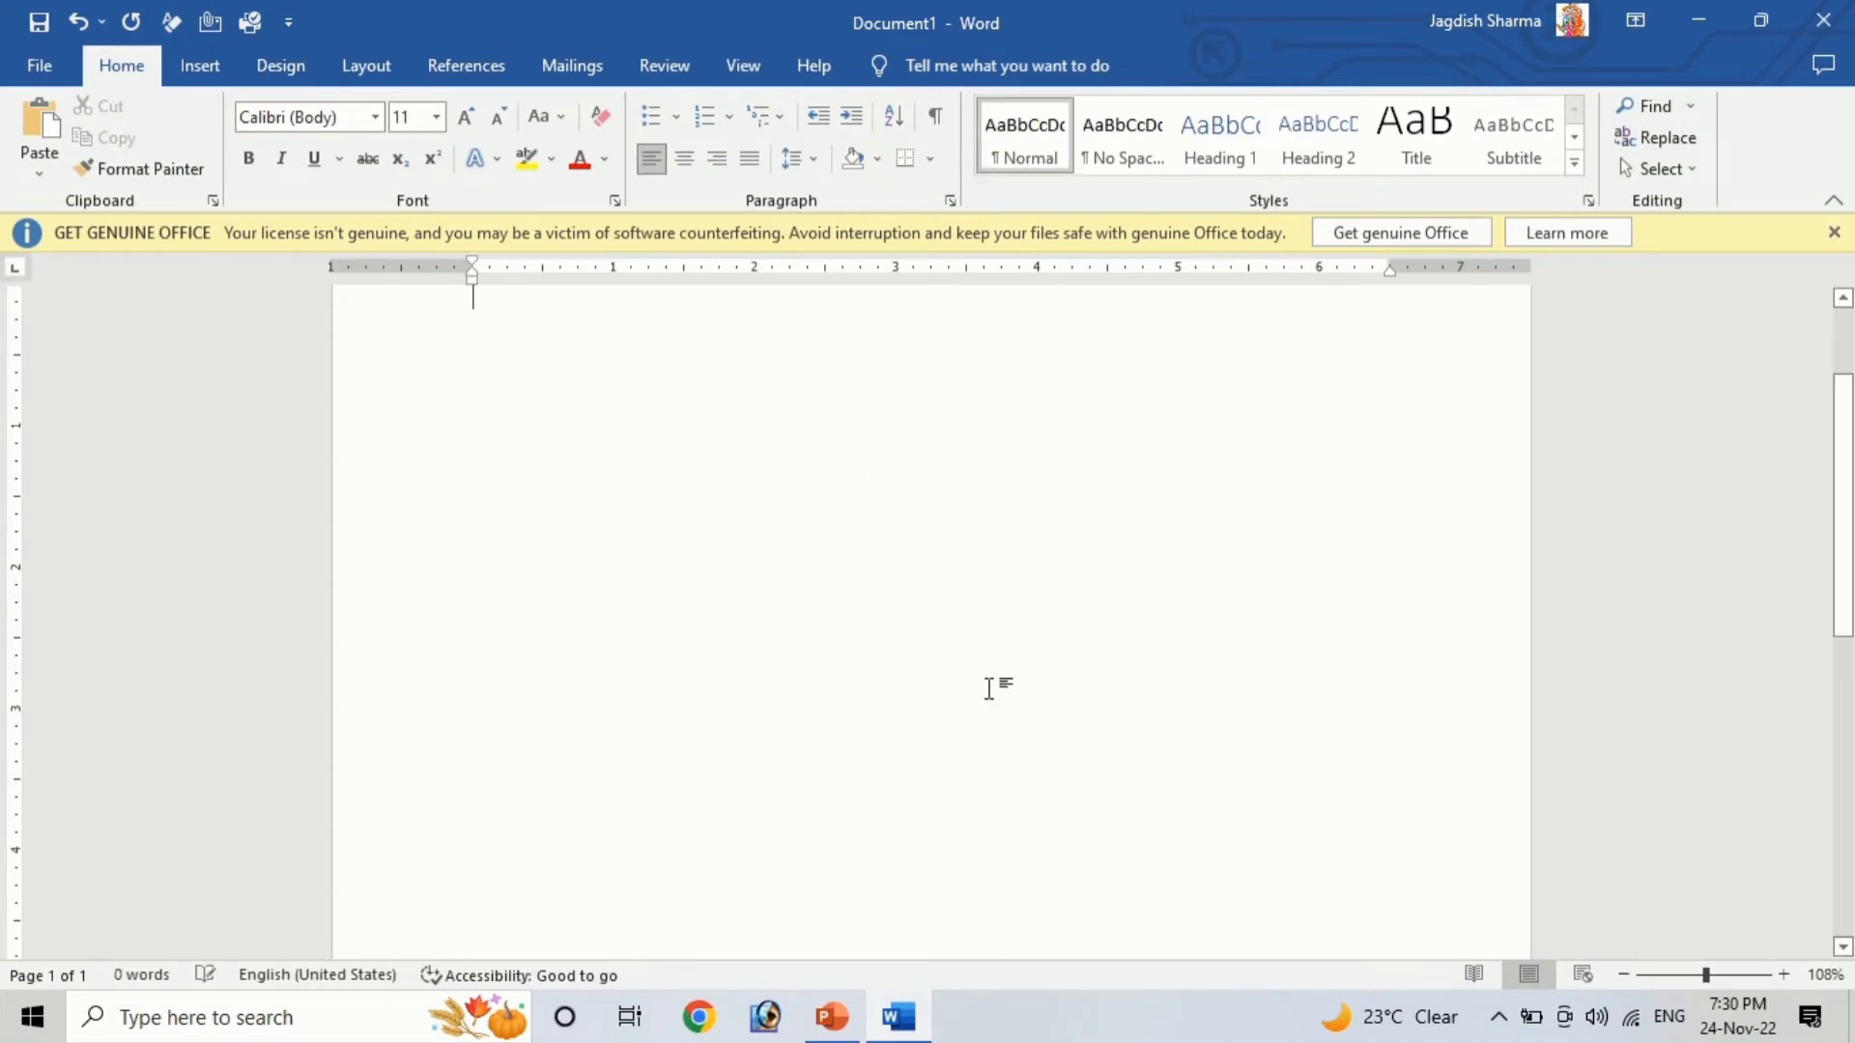
scroll(989, 688, "up", 2)
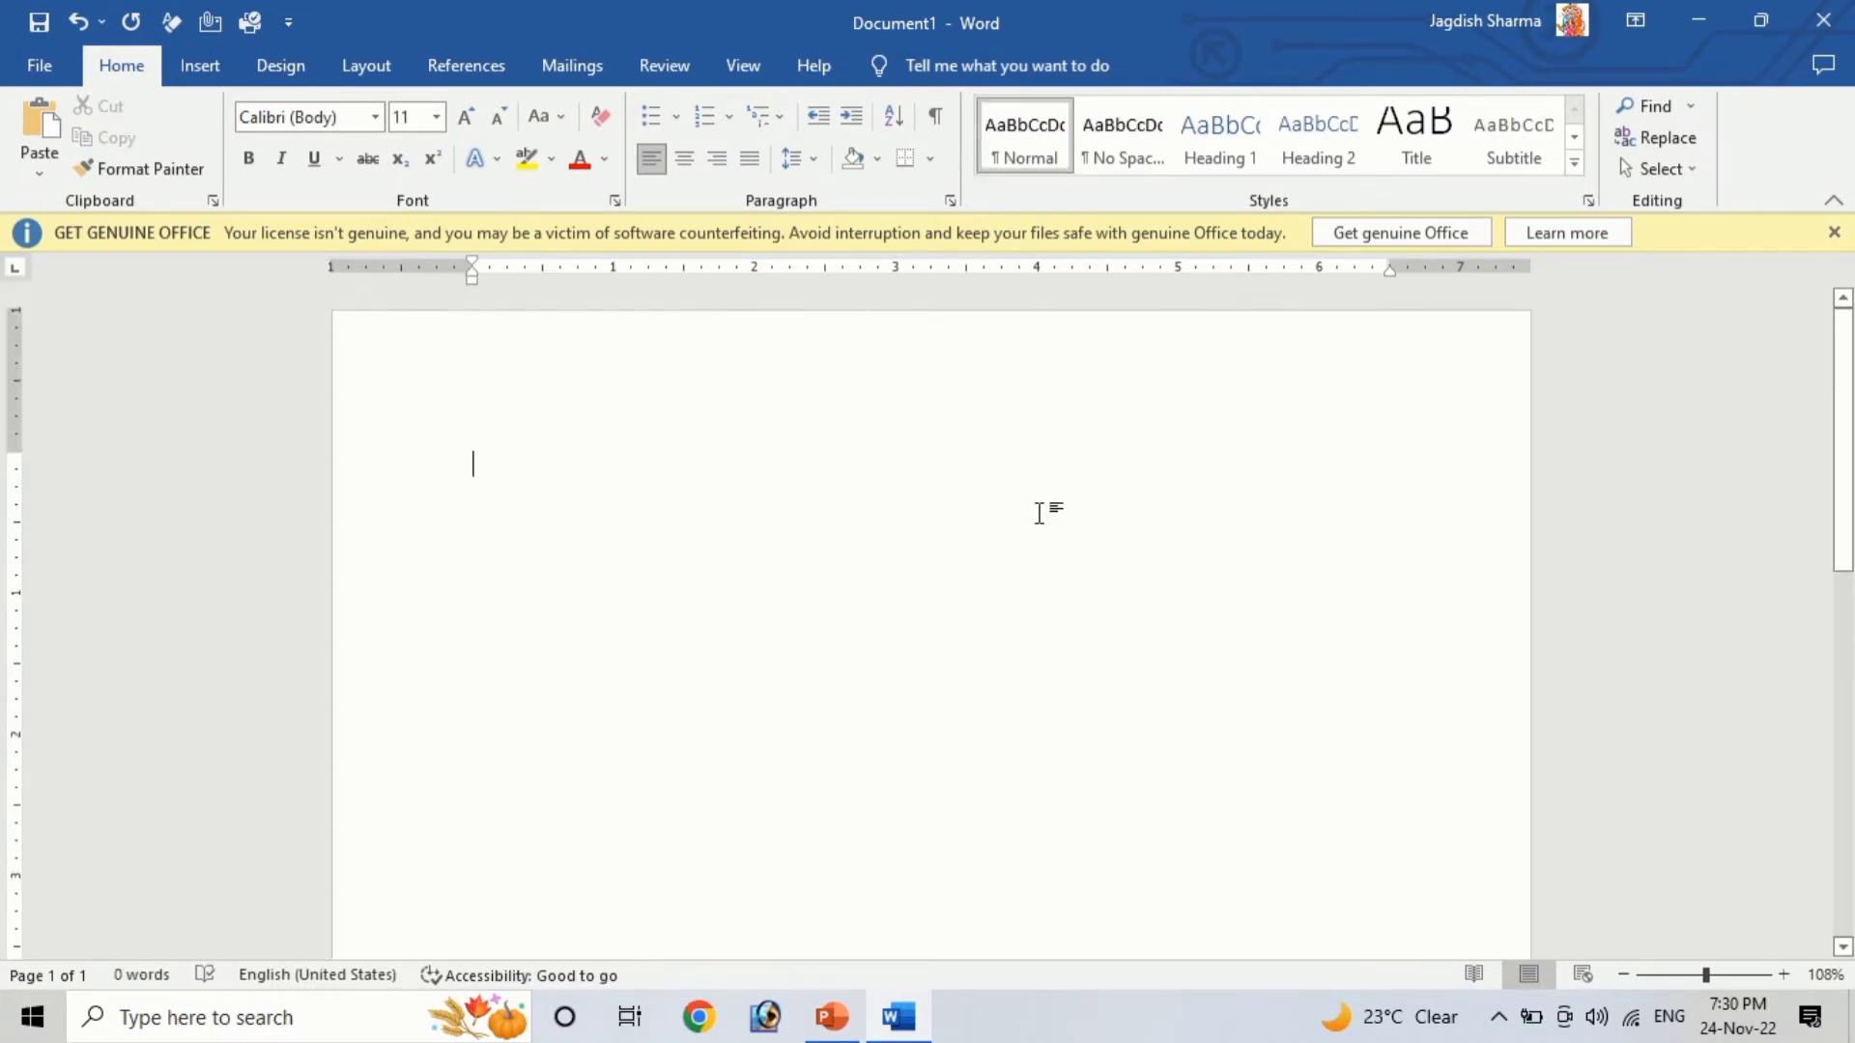
type("=rand()")
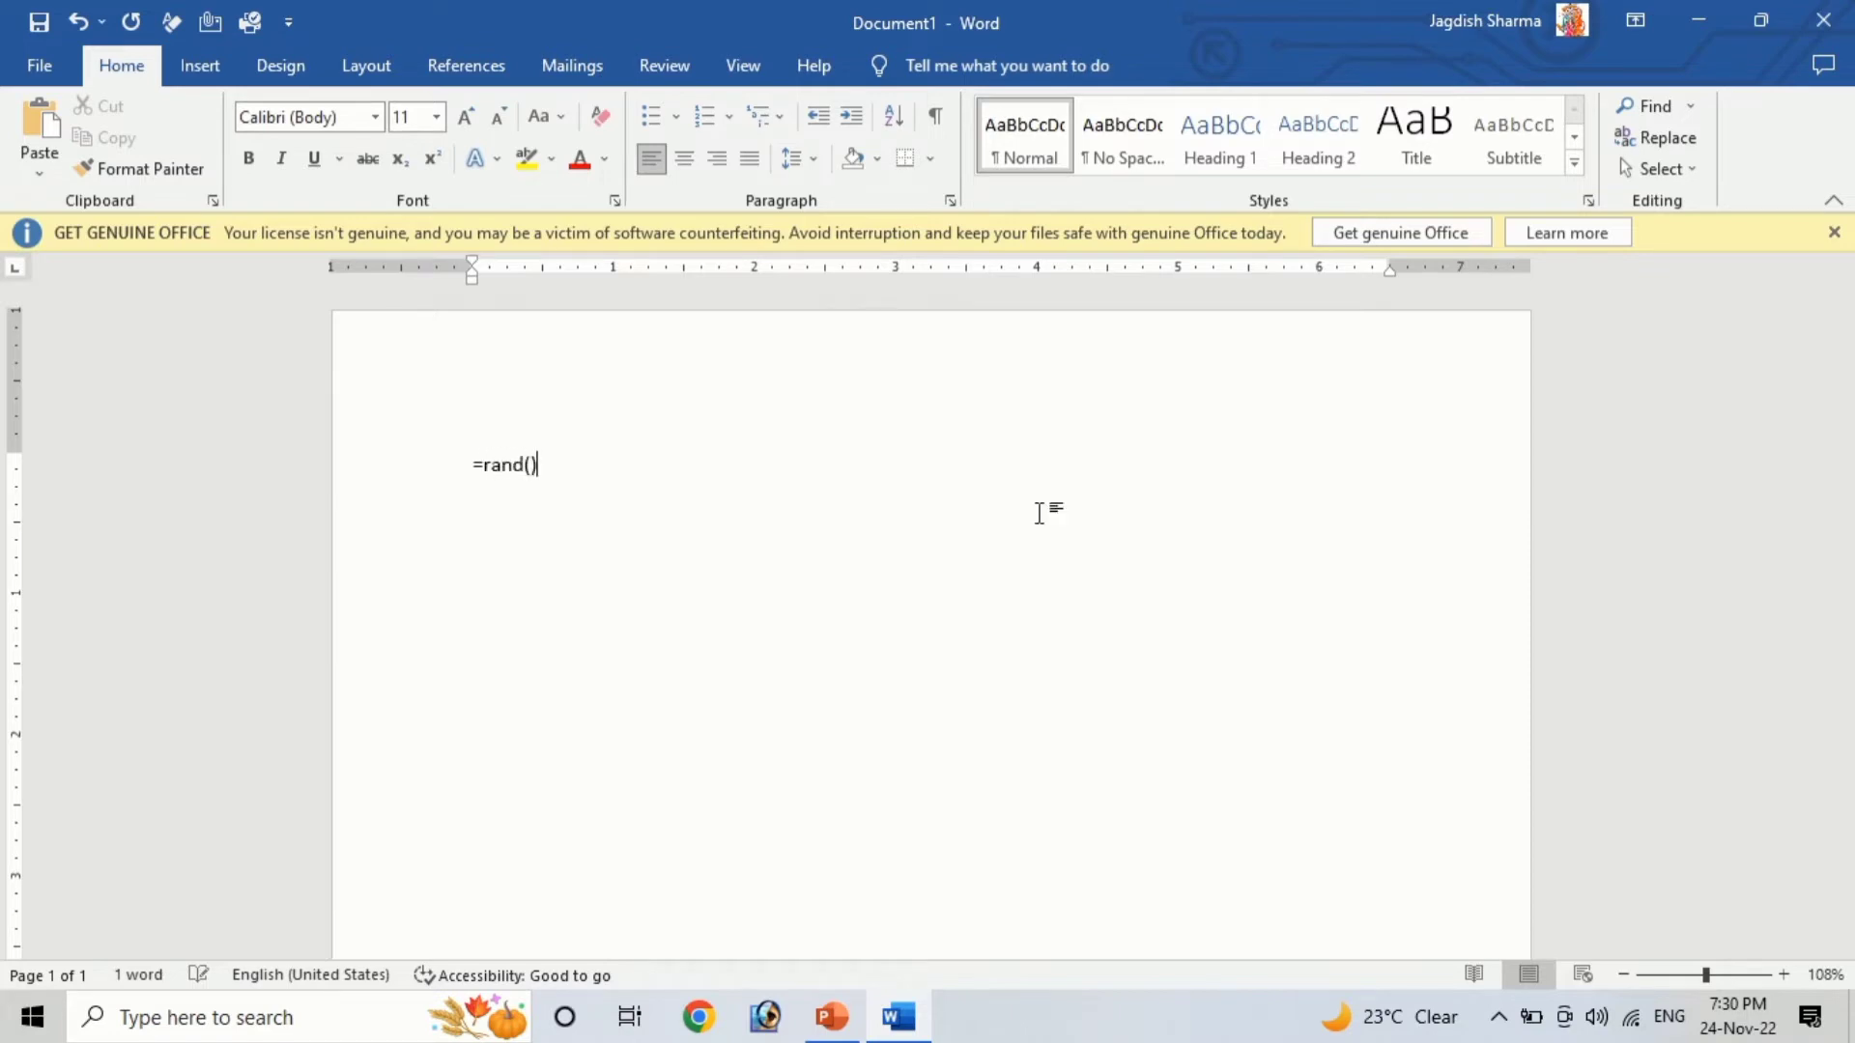
key("Return")
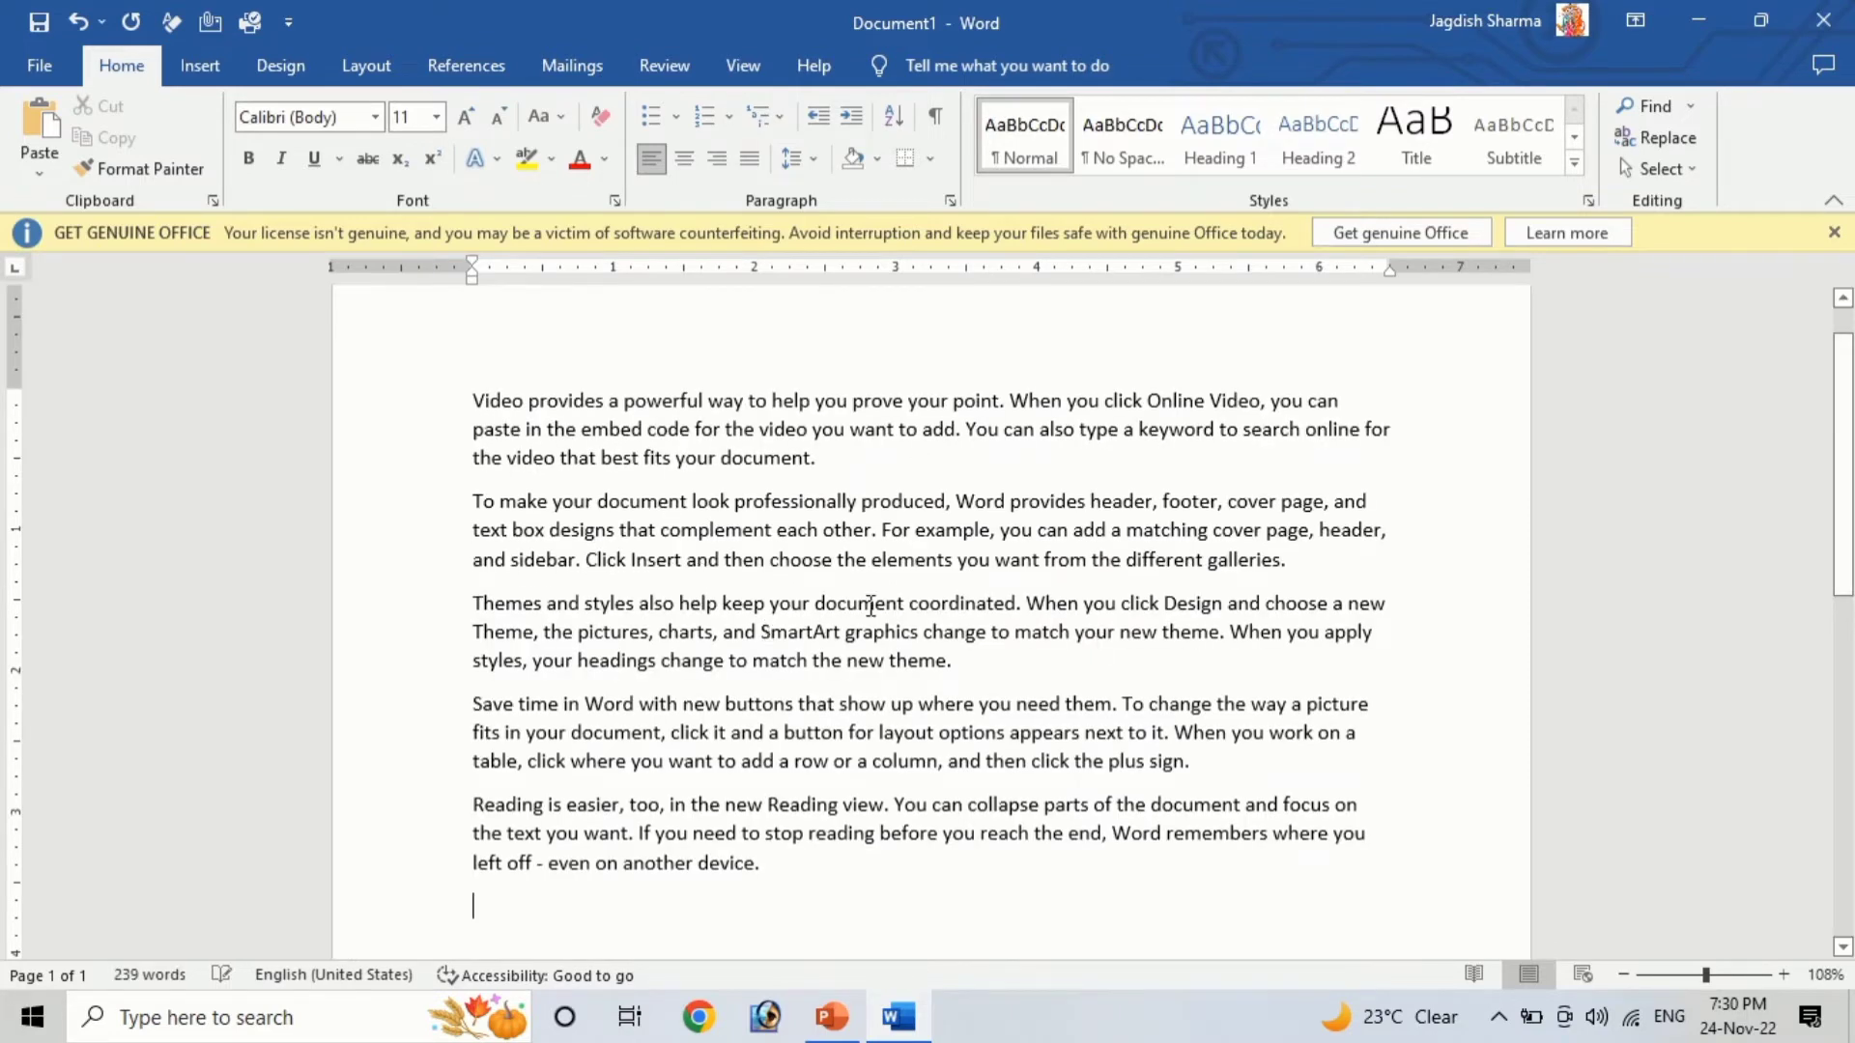
key("ctrl+z")
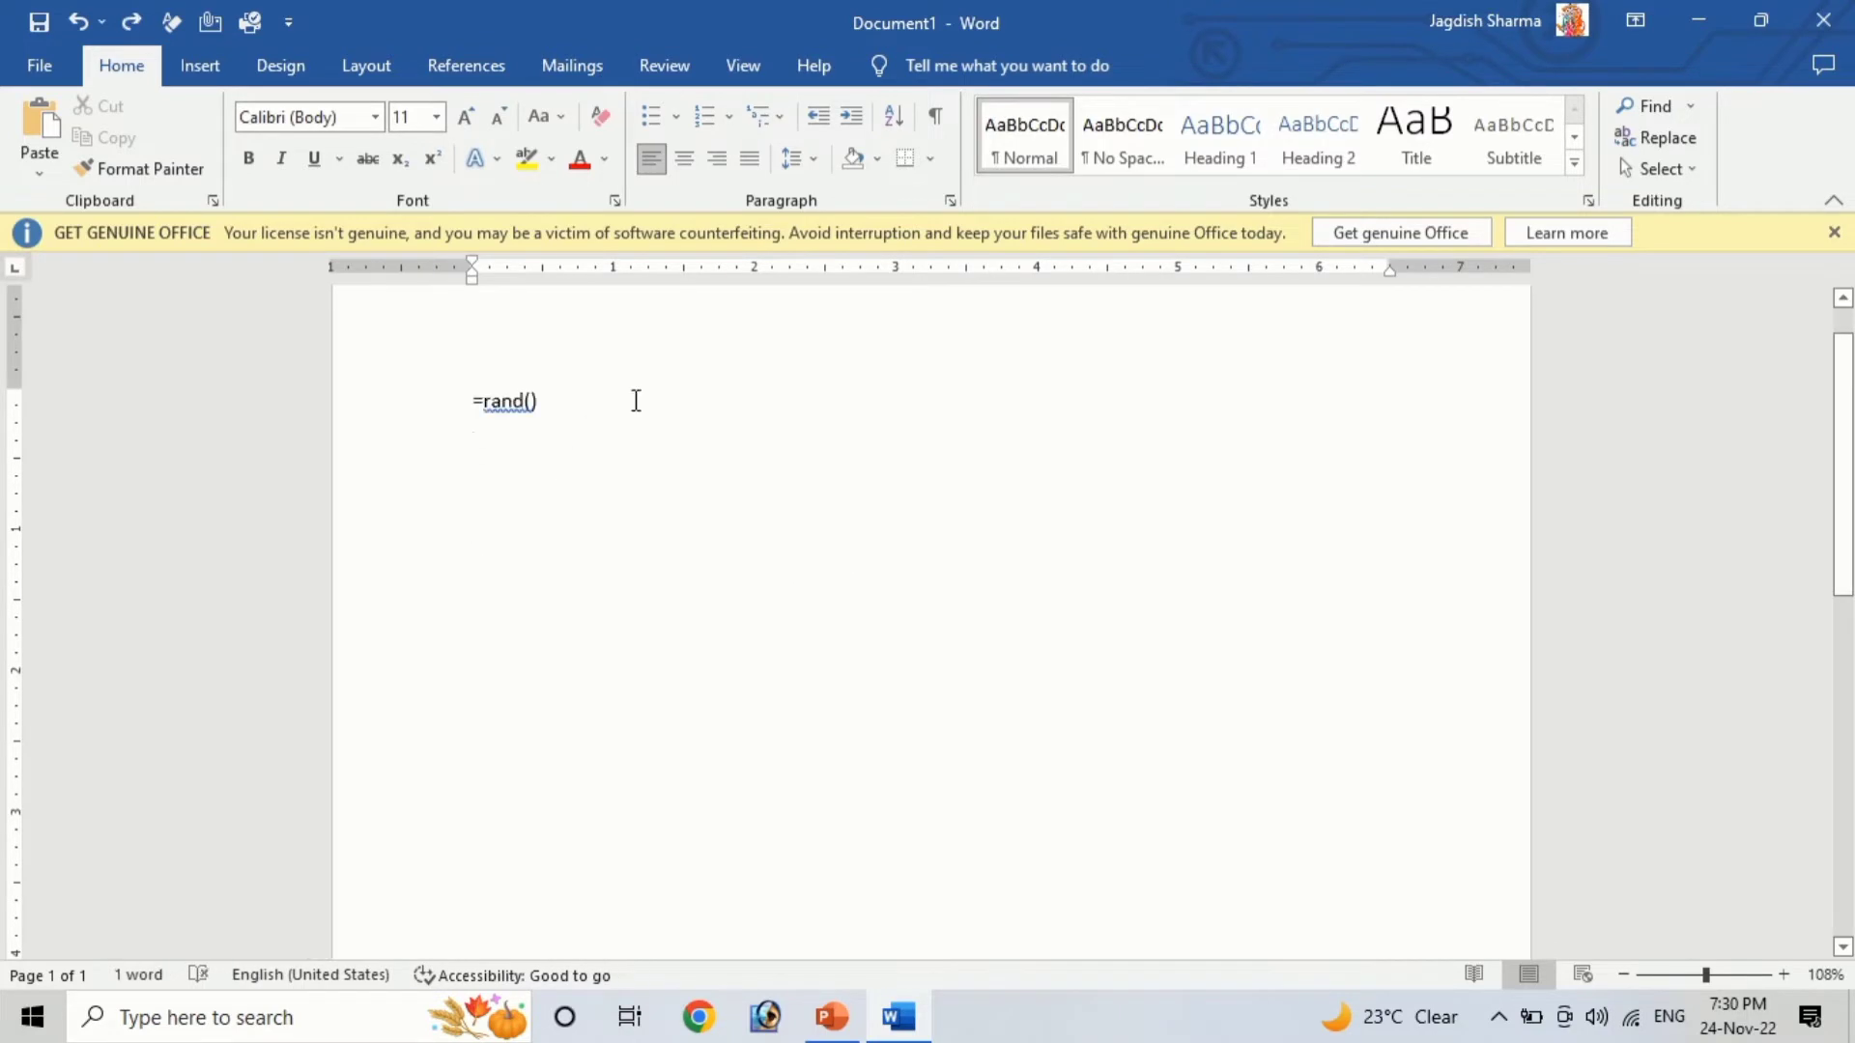
Generate random sample paragraphs with the =rand() formula
key("Return")
key("Up")
left_click(561, 411)
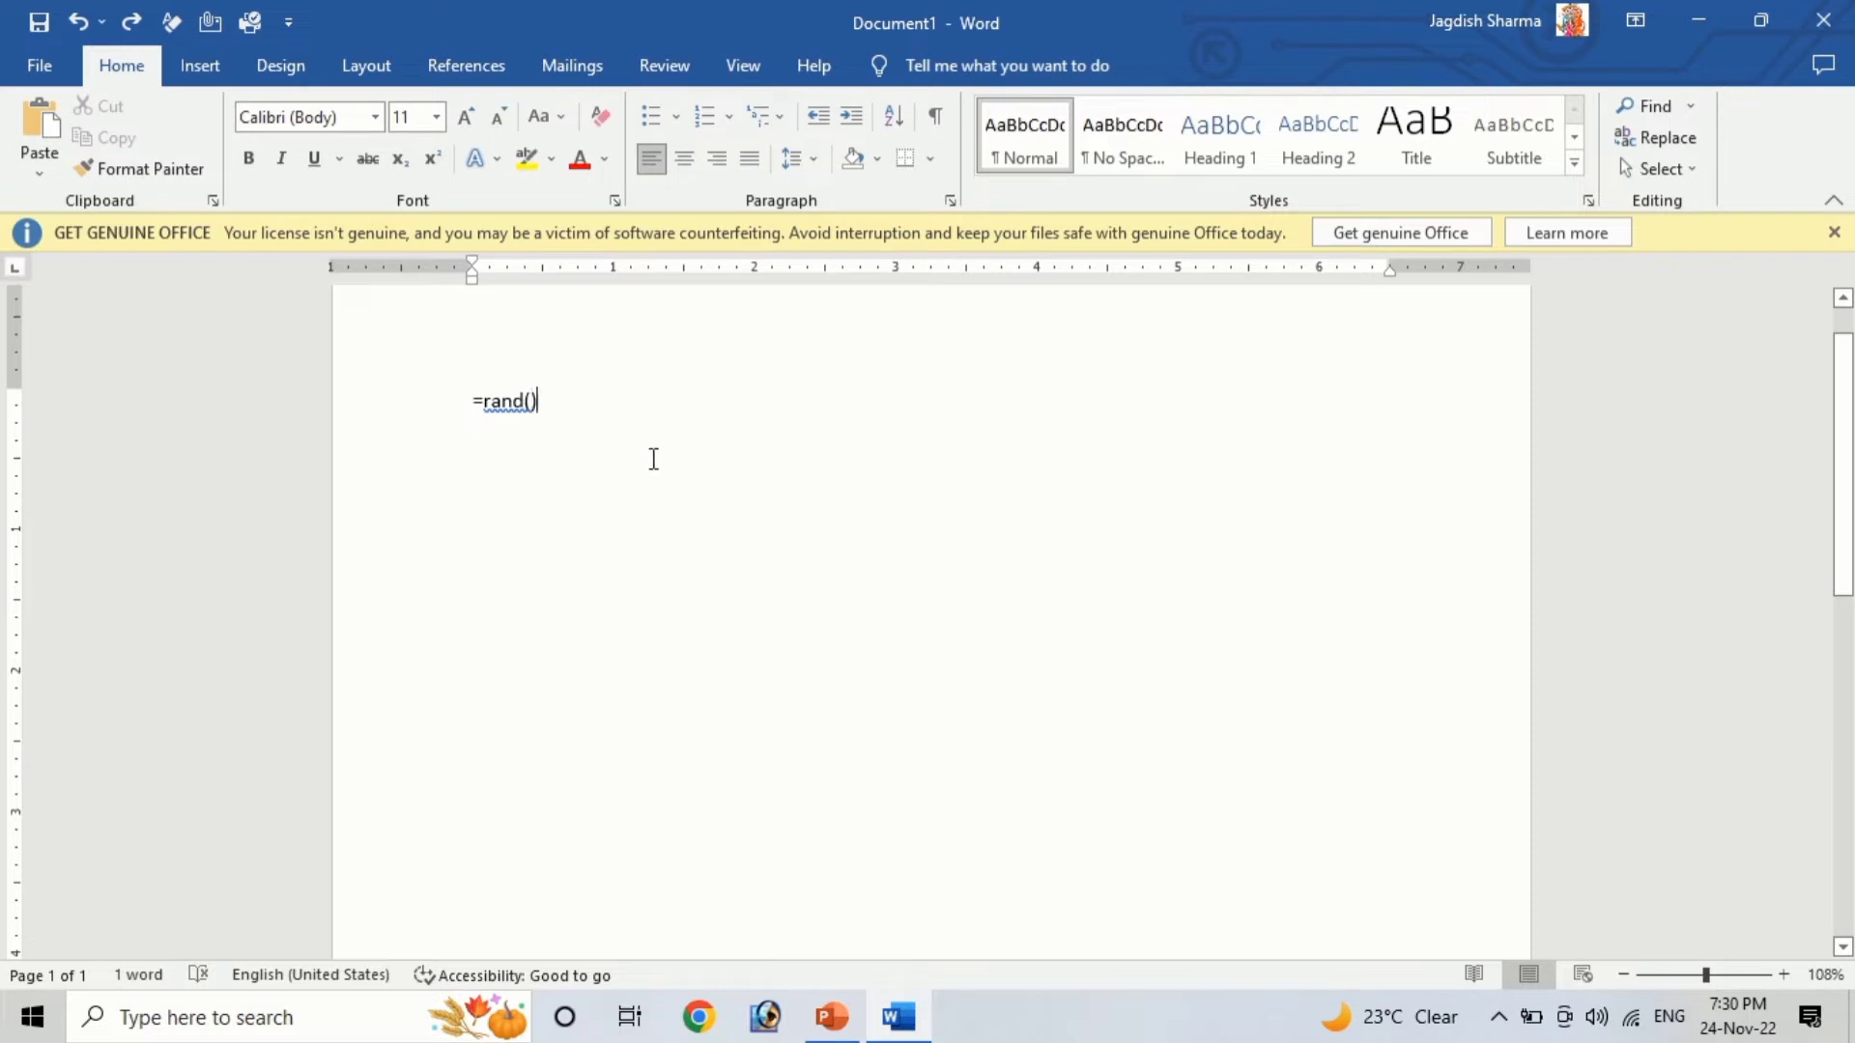
left_click(530, 399)
type("1")
key("BackSpace")
key("Return")
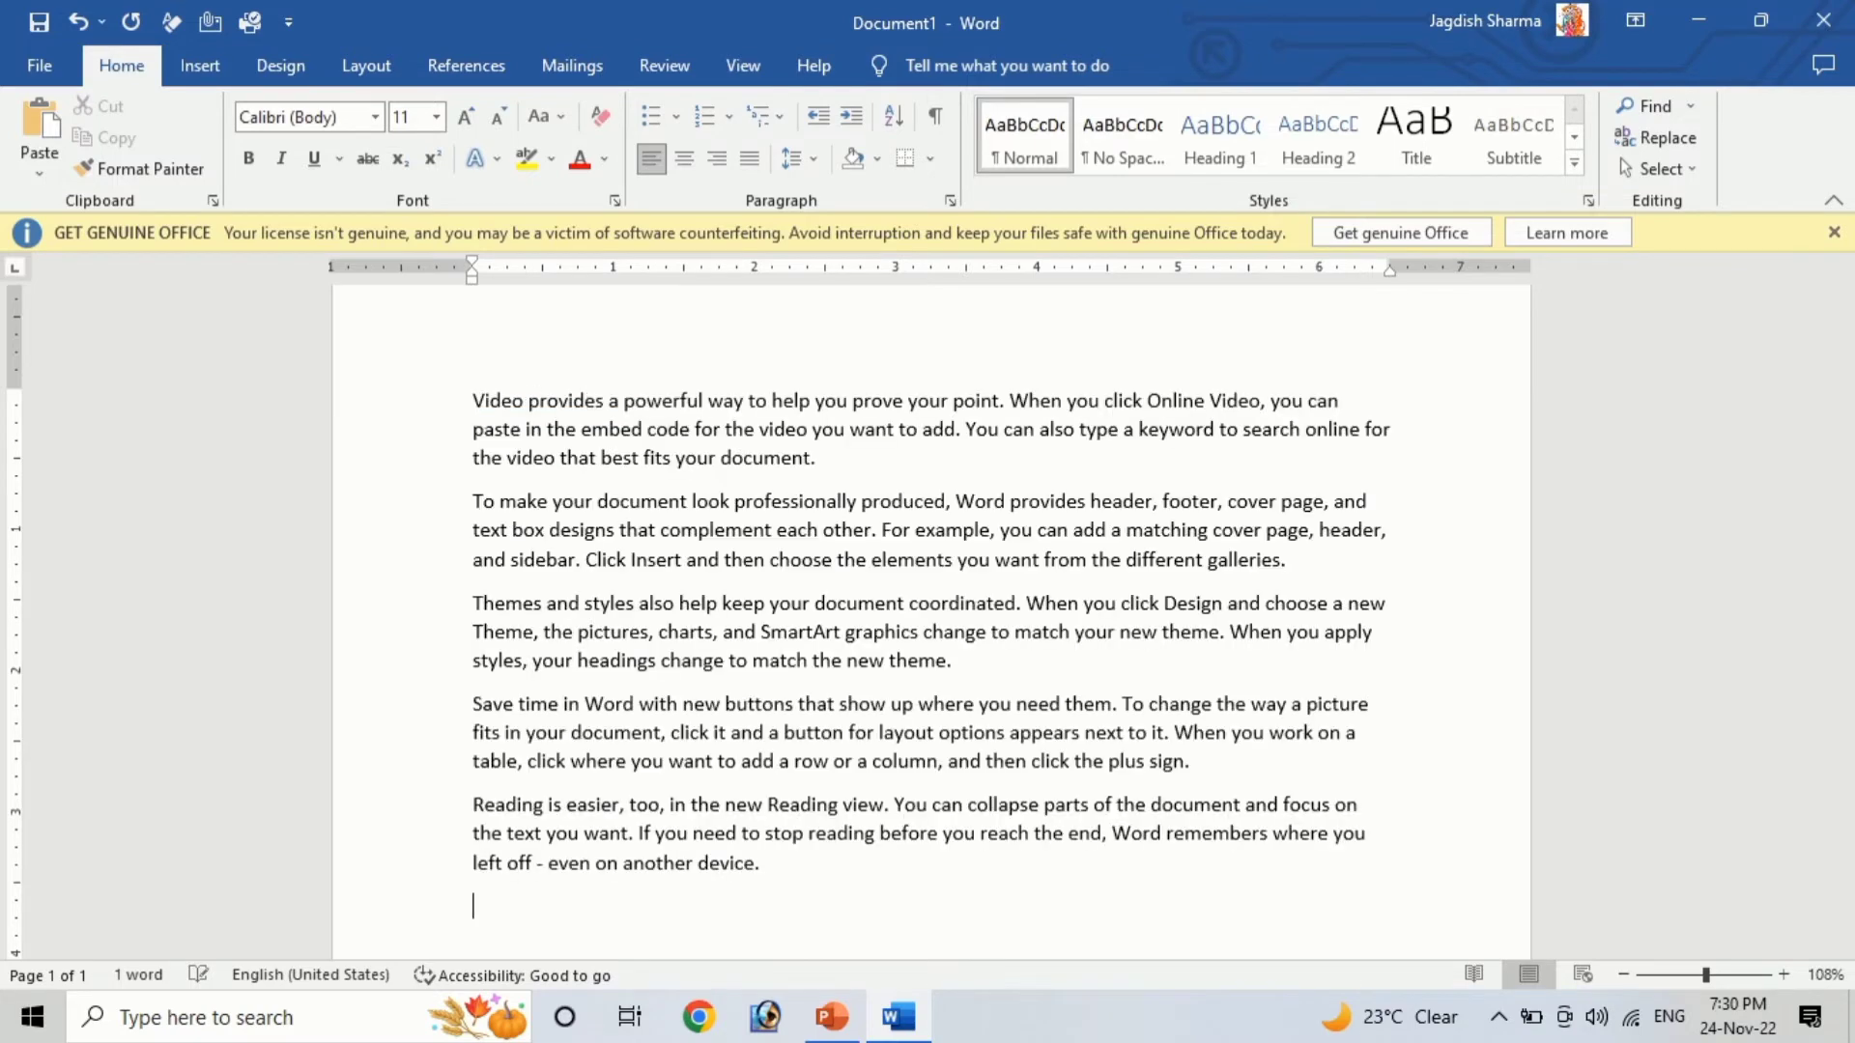
Select all the text and align it right
scroll(618, 554, "up", 1)
scroll(621, 607, "down", 1)
scroll(663, 625, "up", 1)
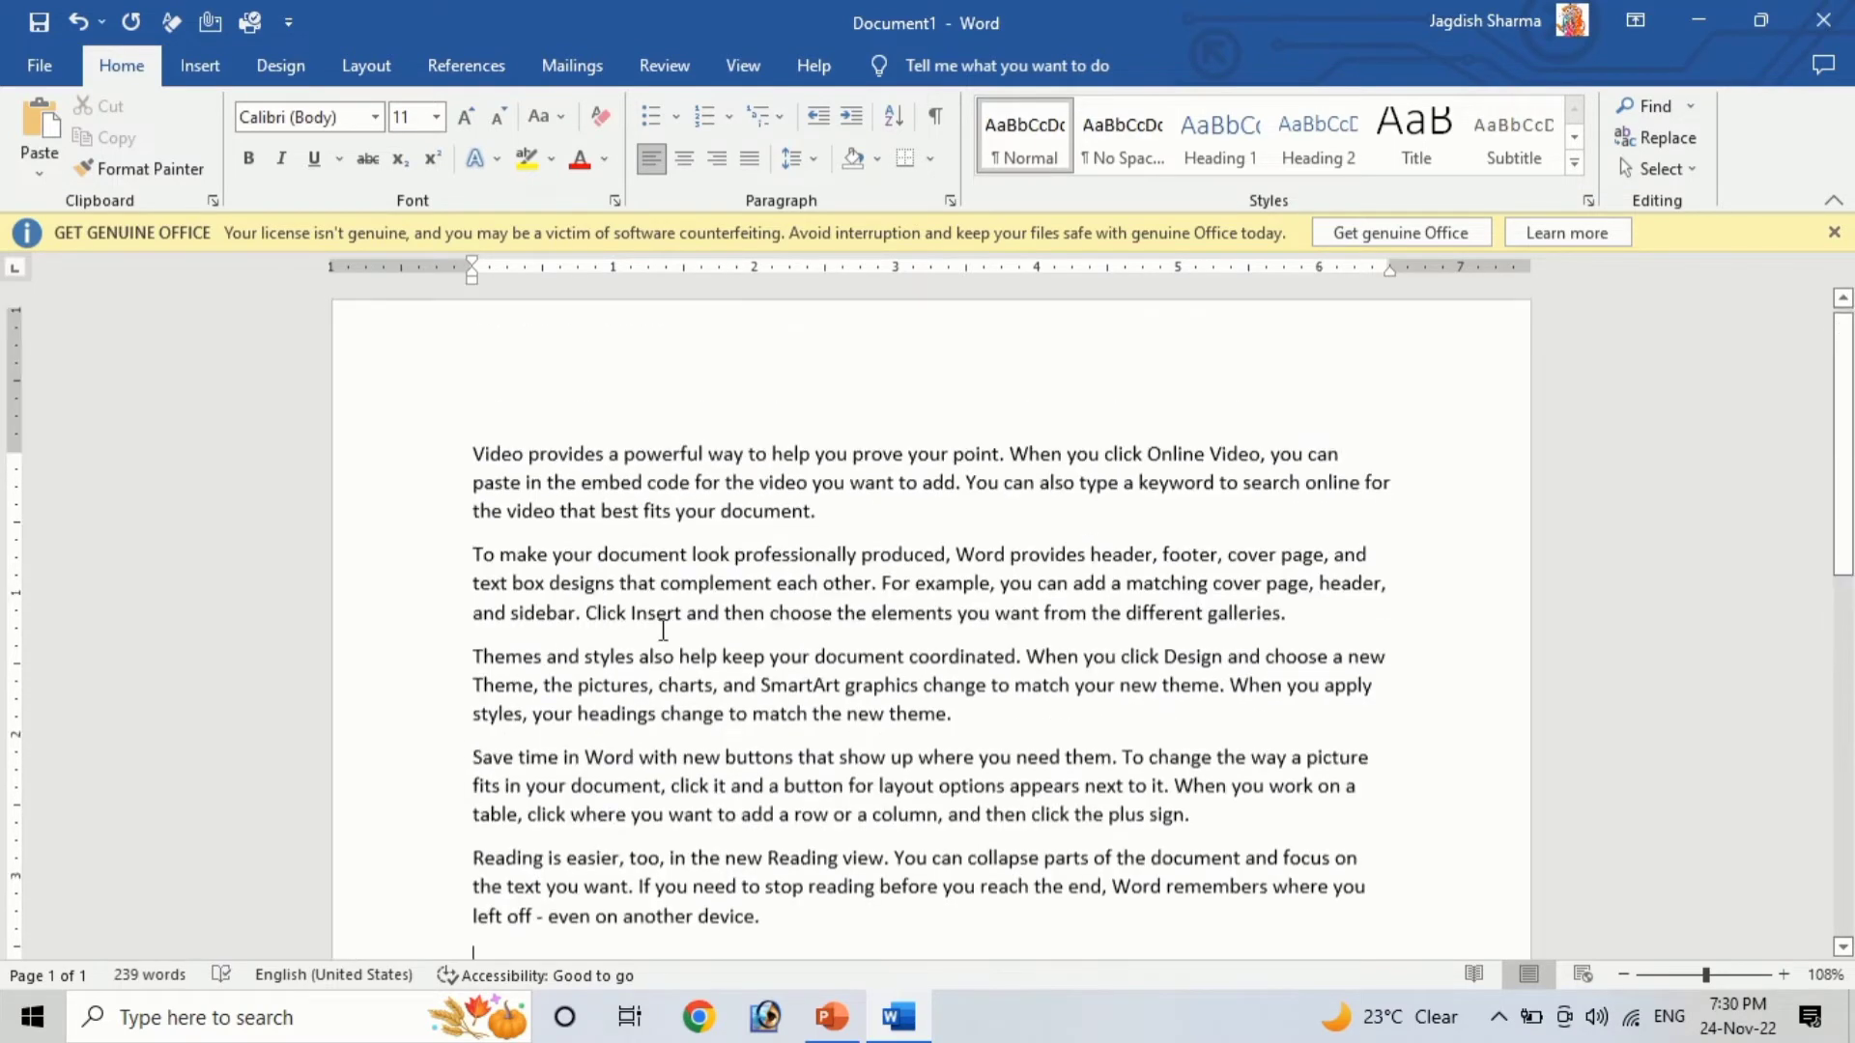
left_click_drag(476, 473, 824, 935)
left_click(710, 633)
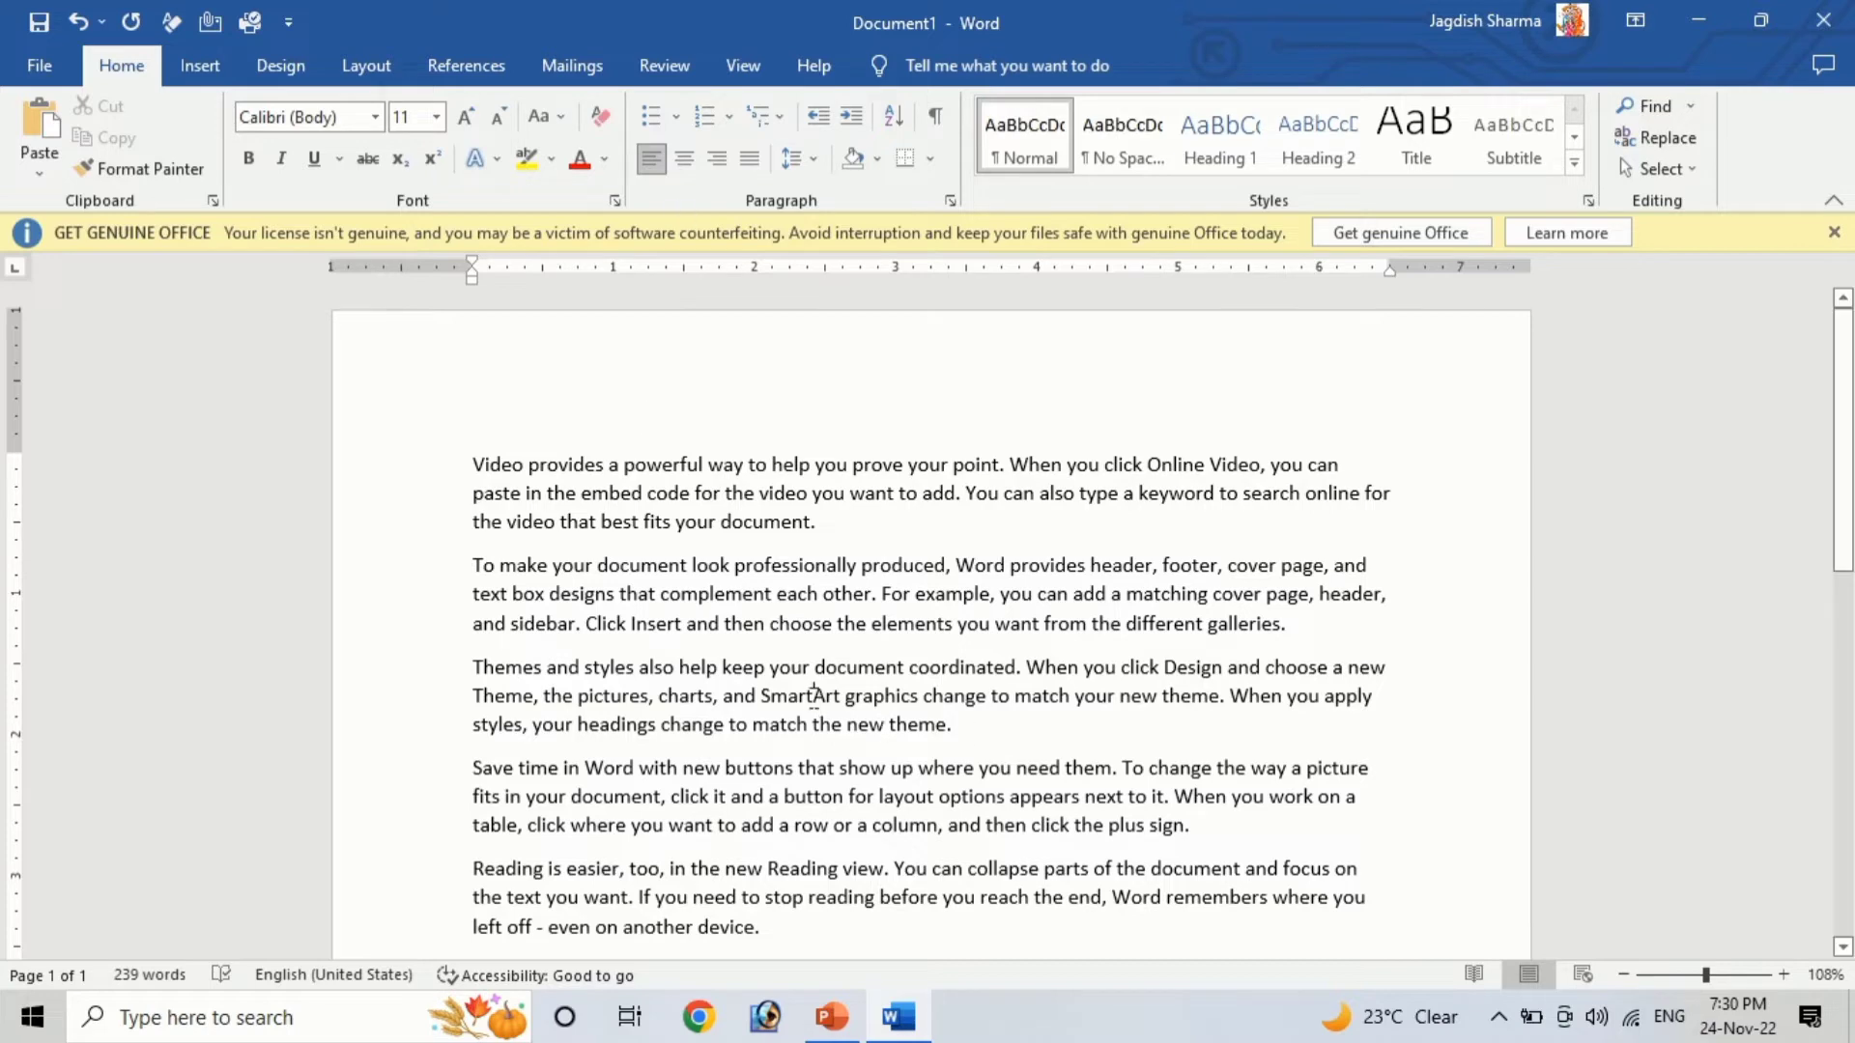
key("ctrl+a")
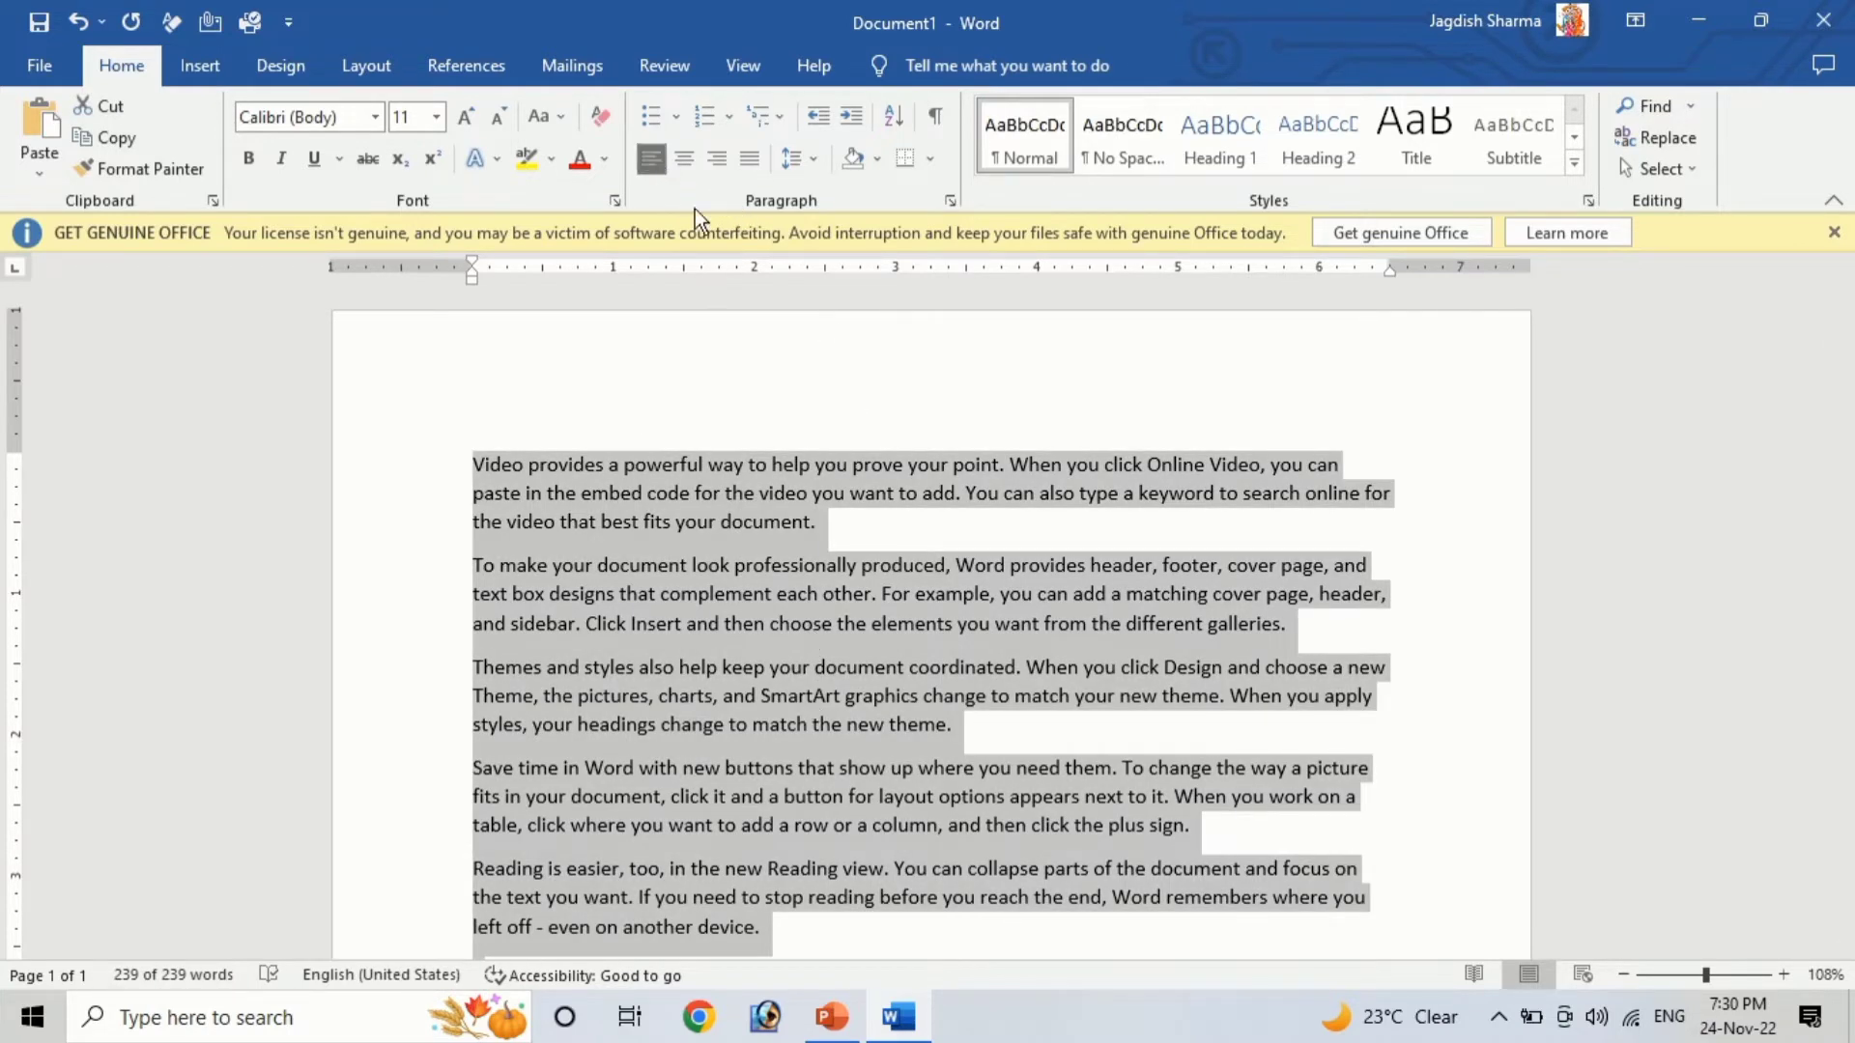
left_click(683, 160)
left_click(721, 159)
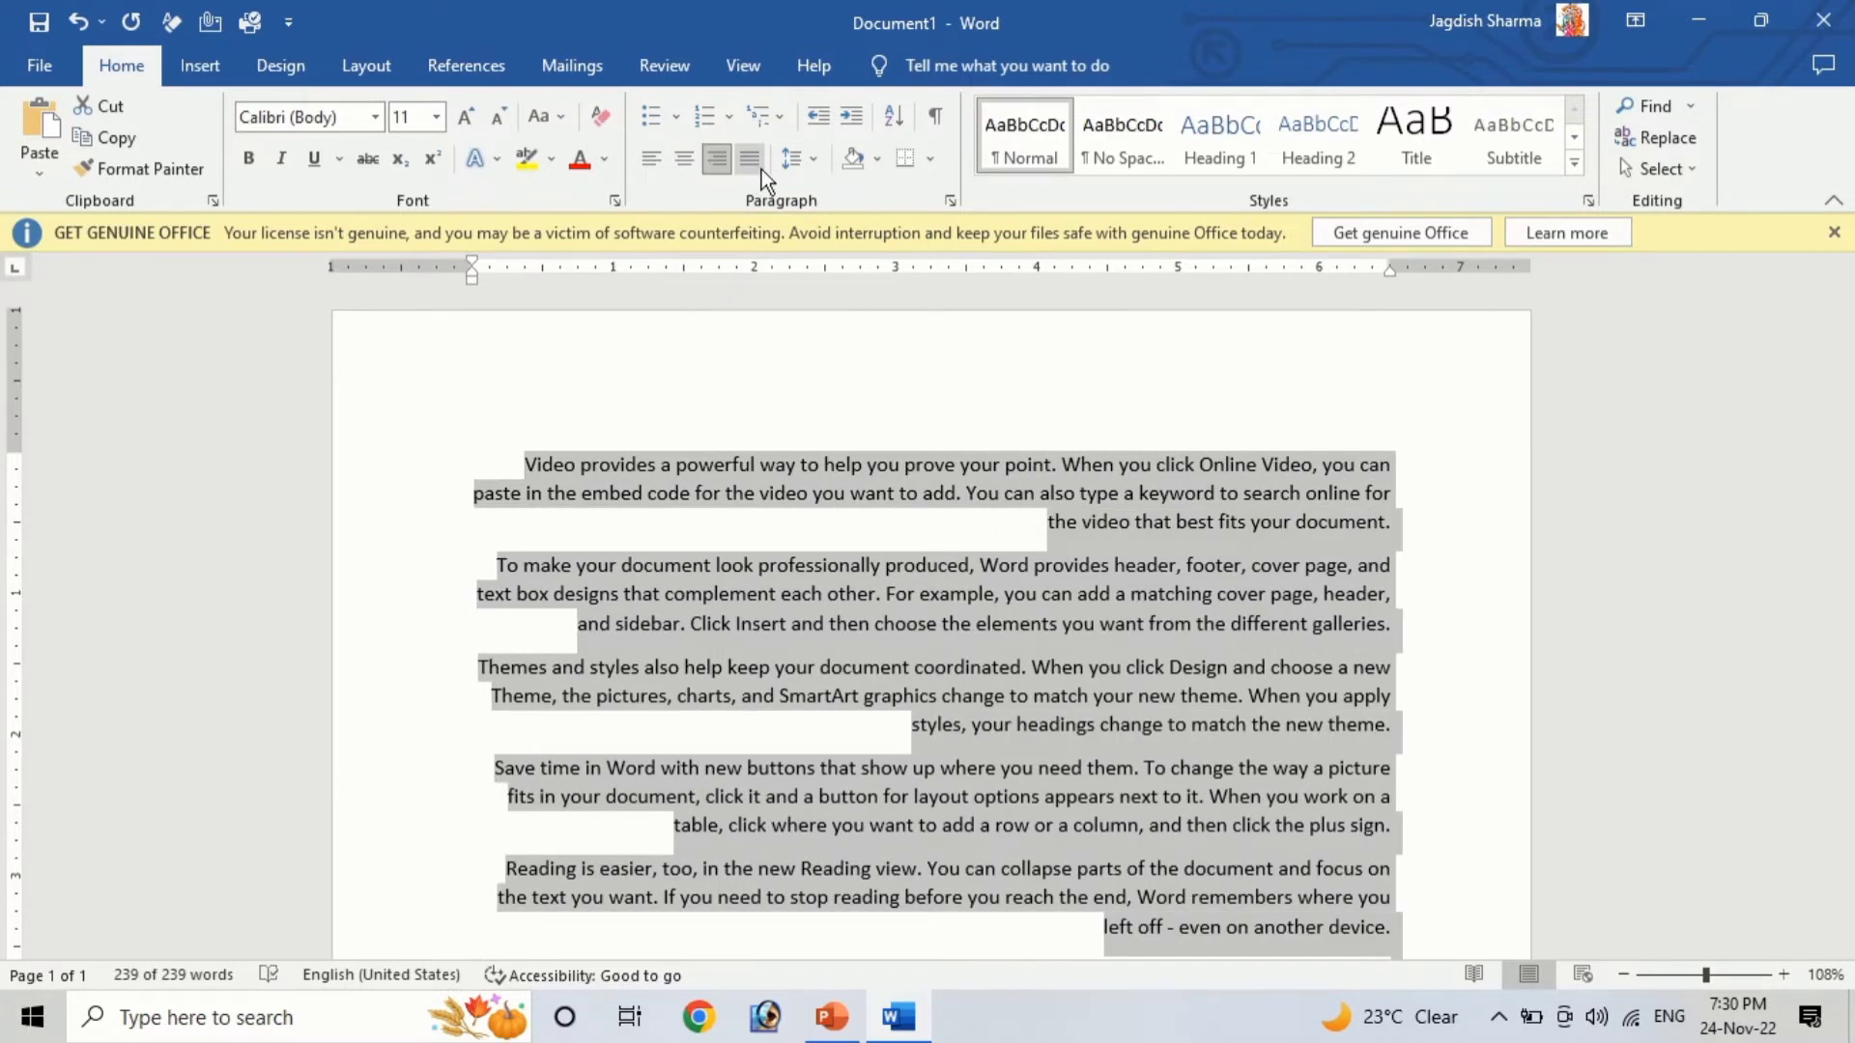
Justify the text, then return it to left alignment
left_click(751, 156)
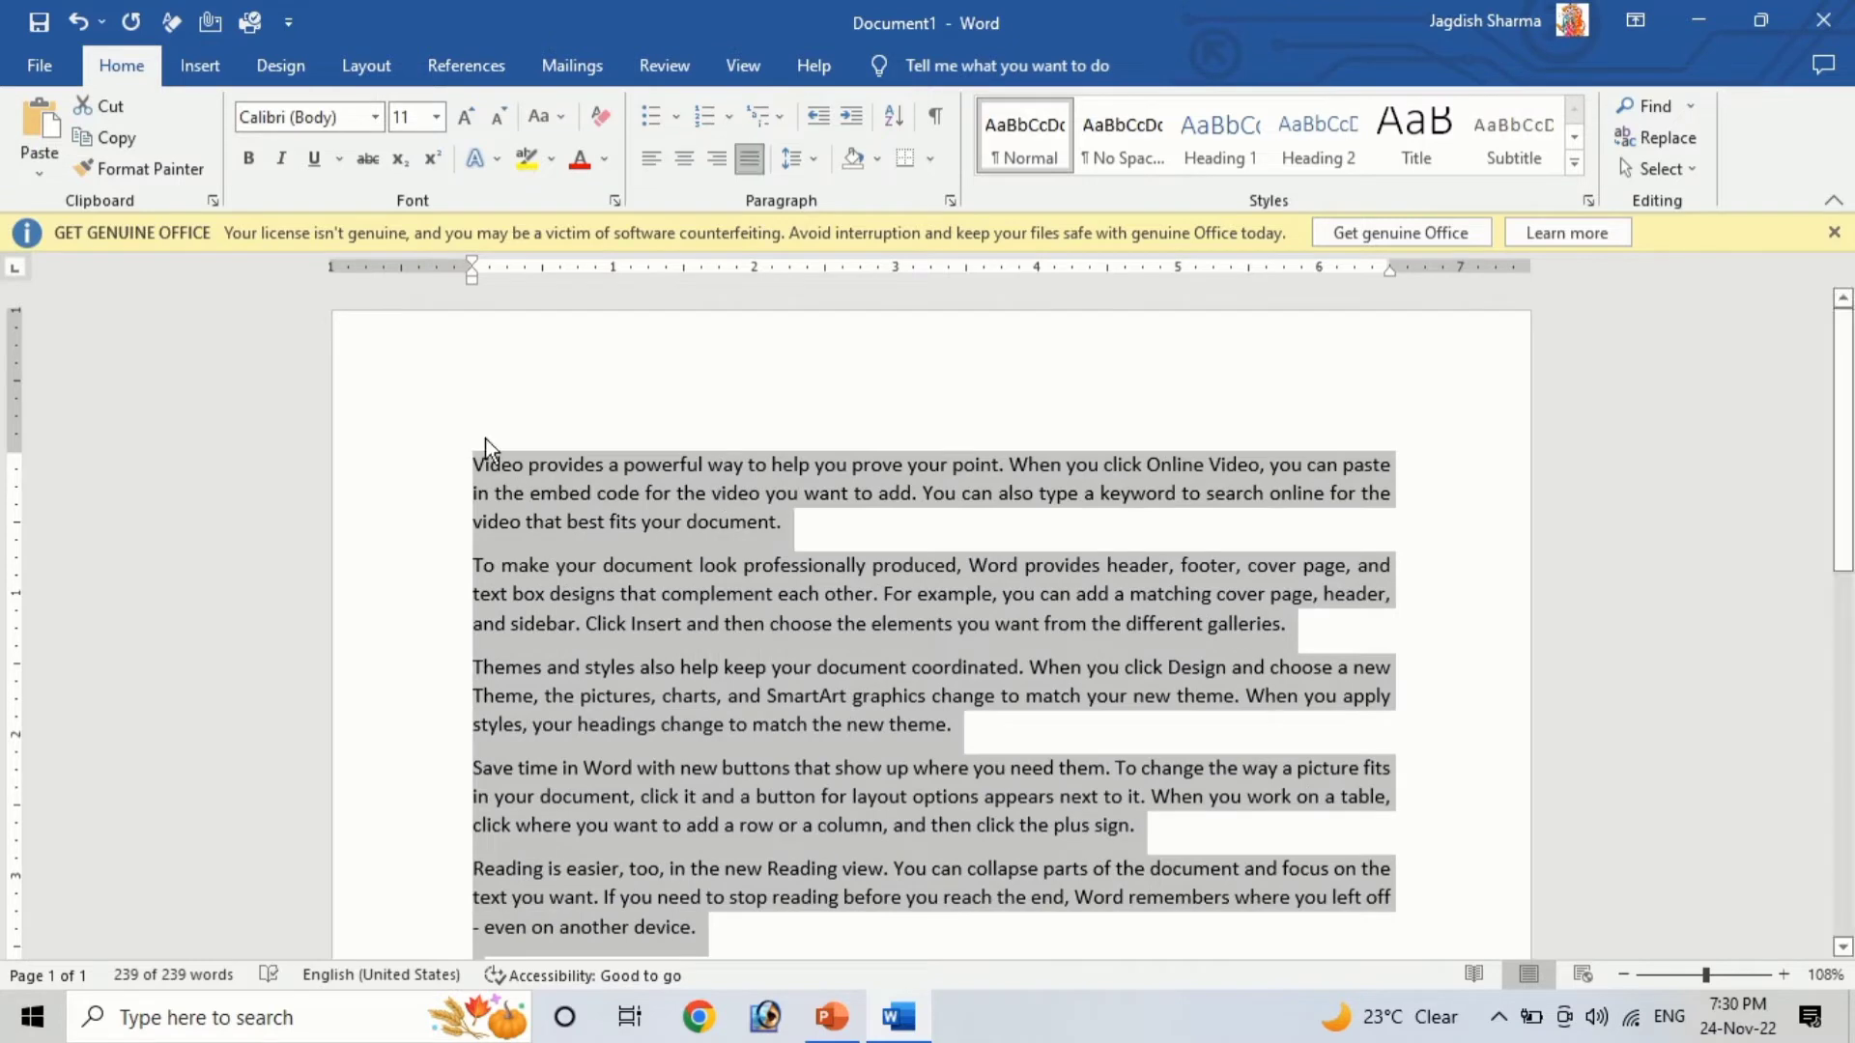
left_click(653, 159)
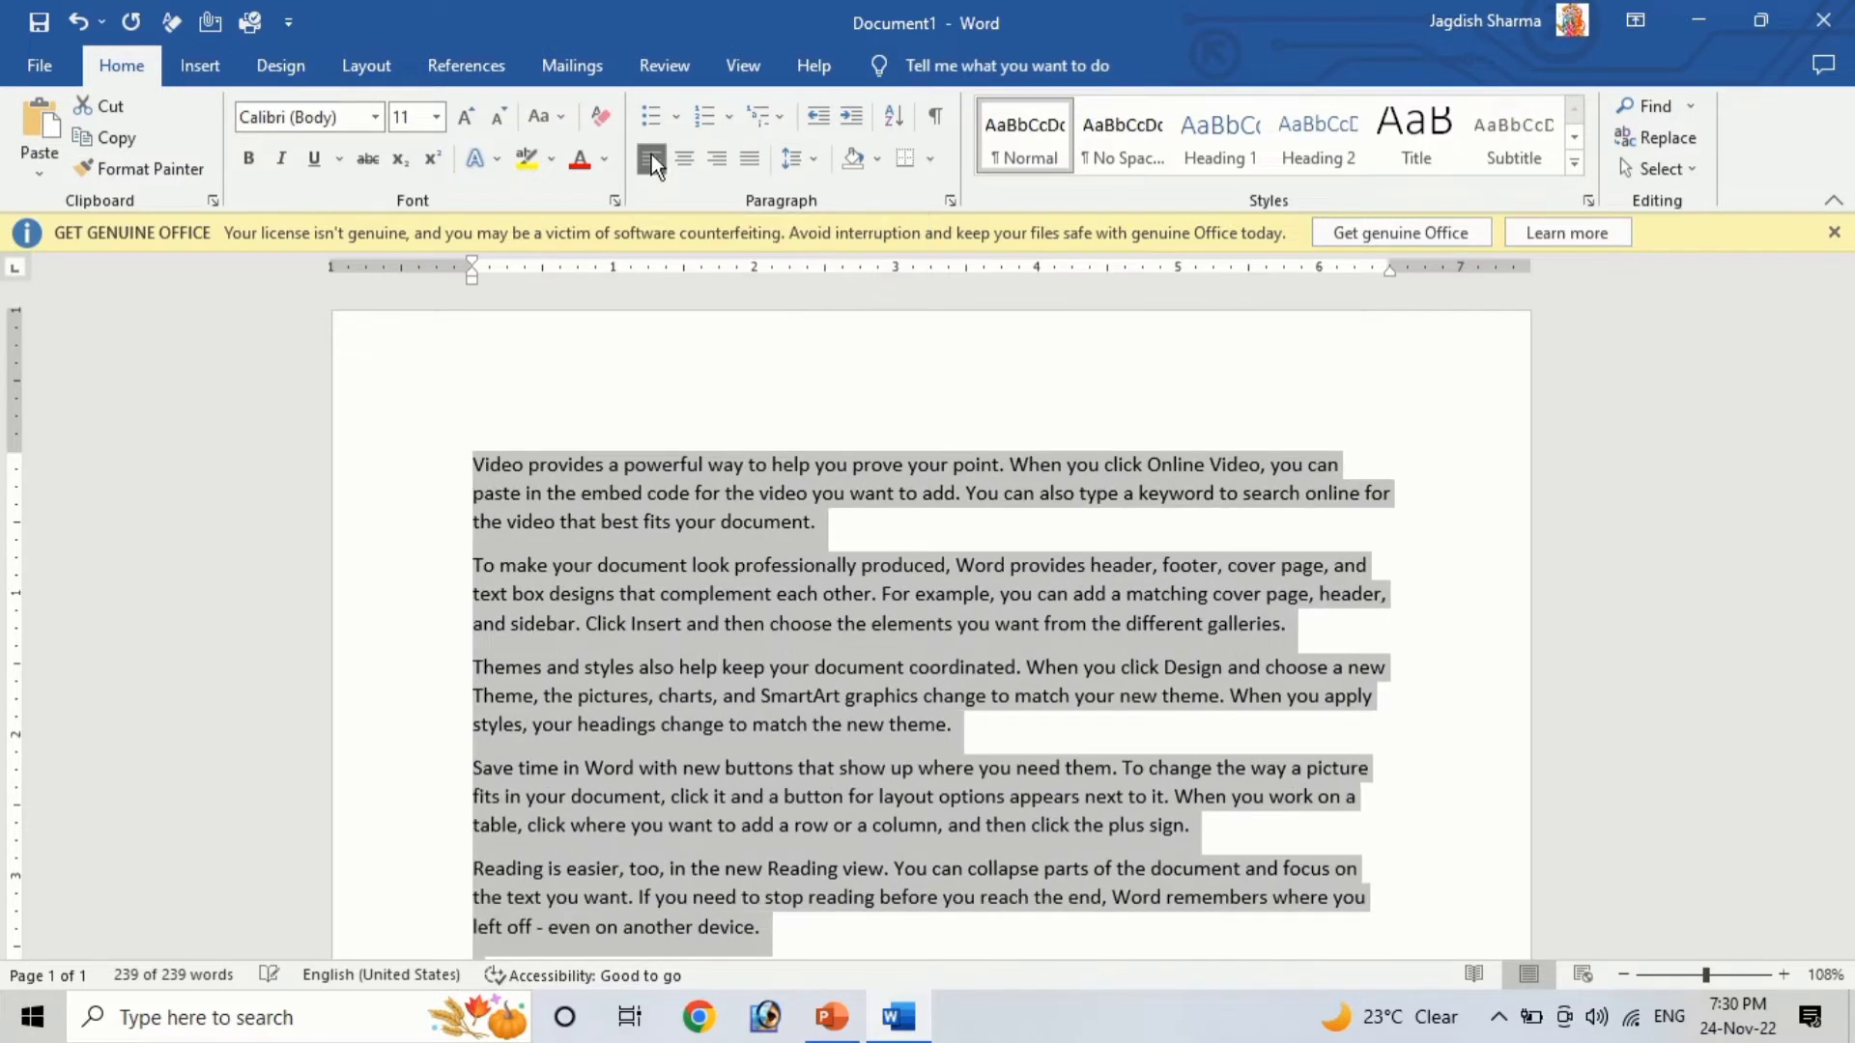
Switch the text to right alignment and back to left once more
scroll(695, 611, "down", 2)
scroll(693, 612, "up", 2)
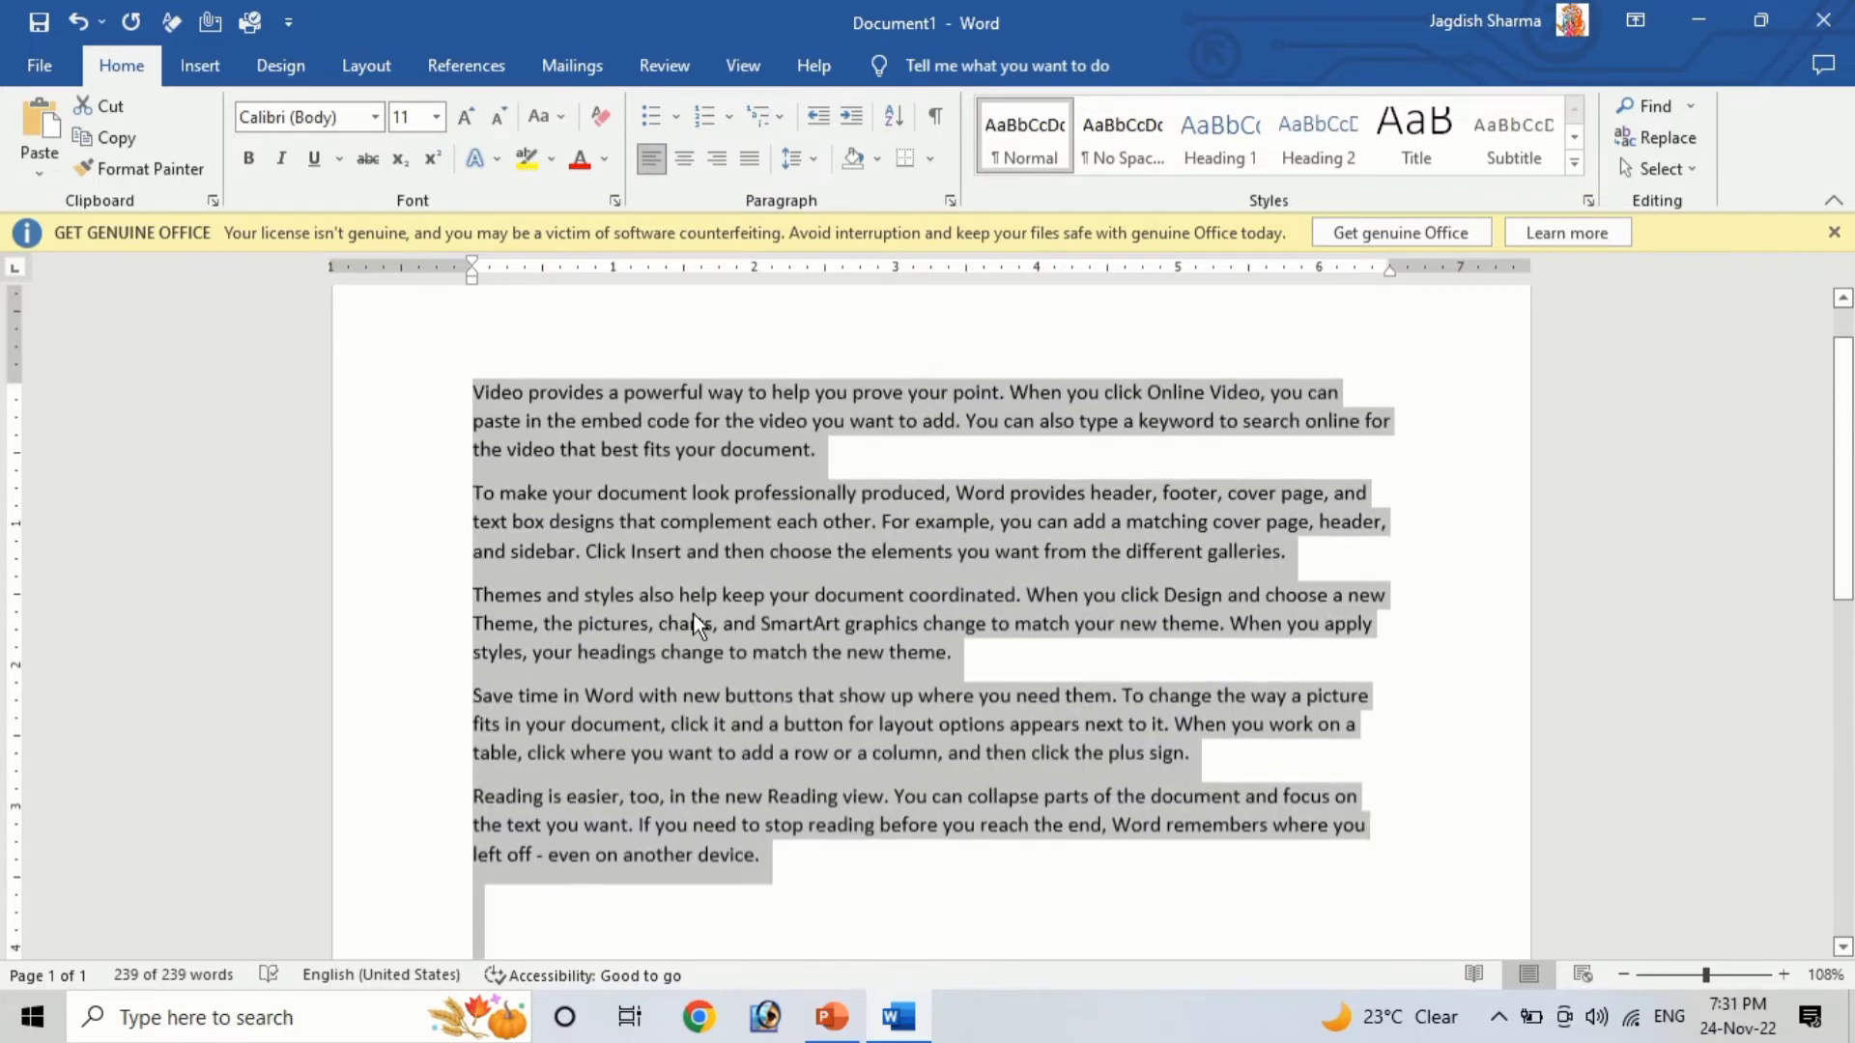
left_click(726, 160)
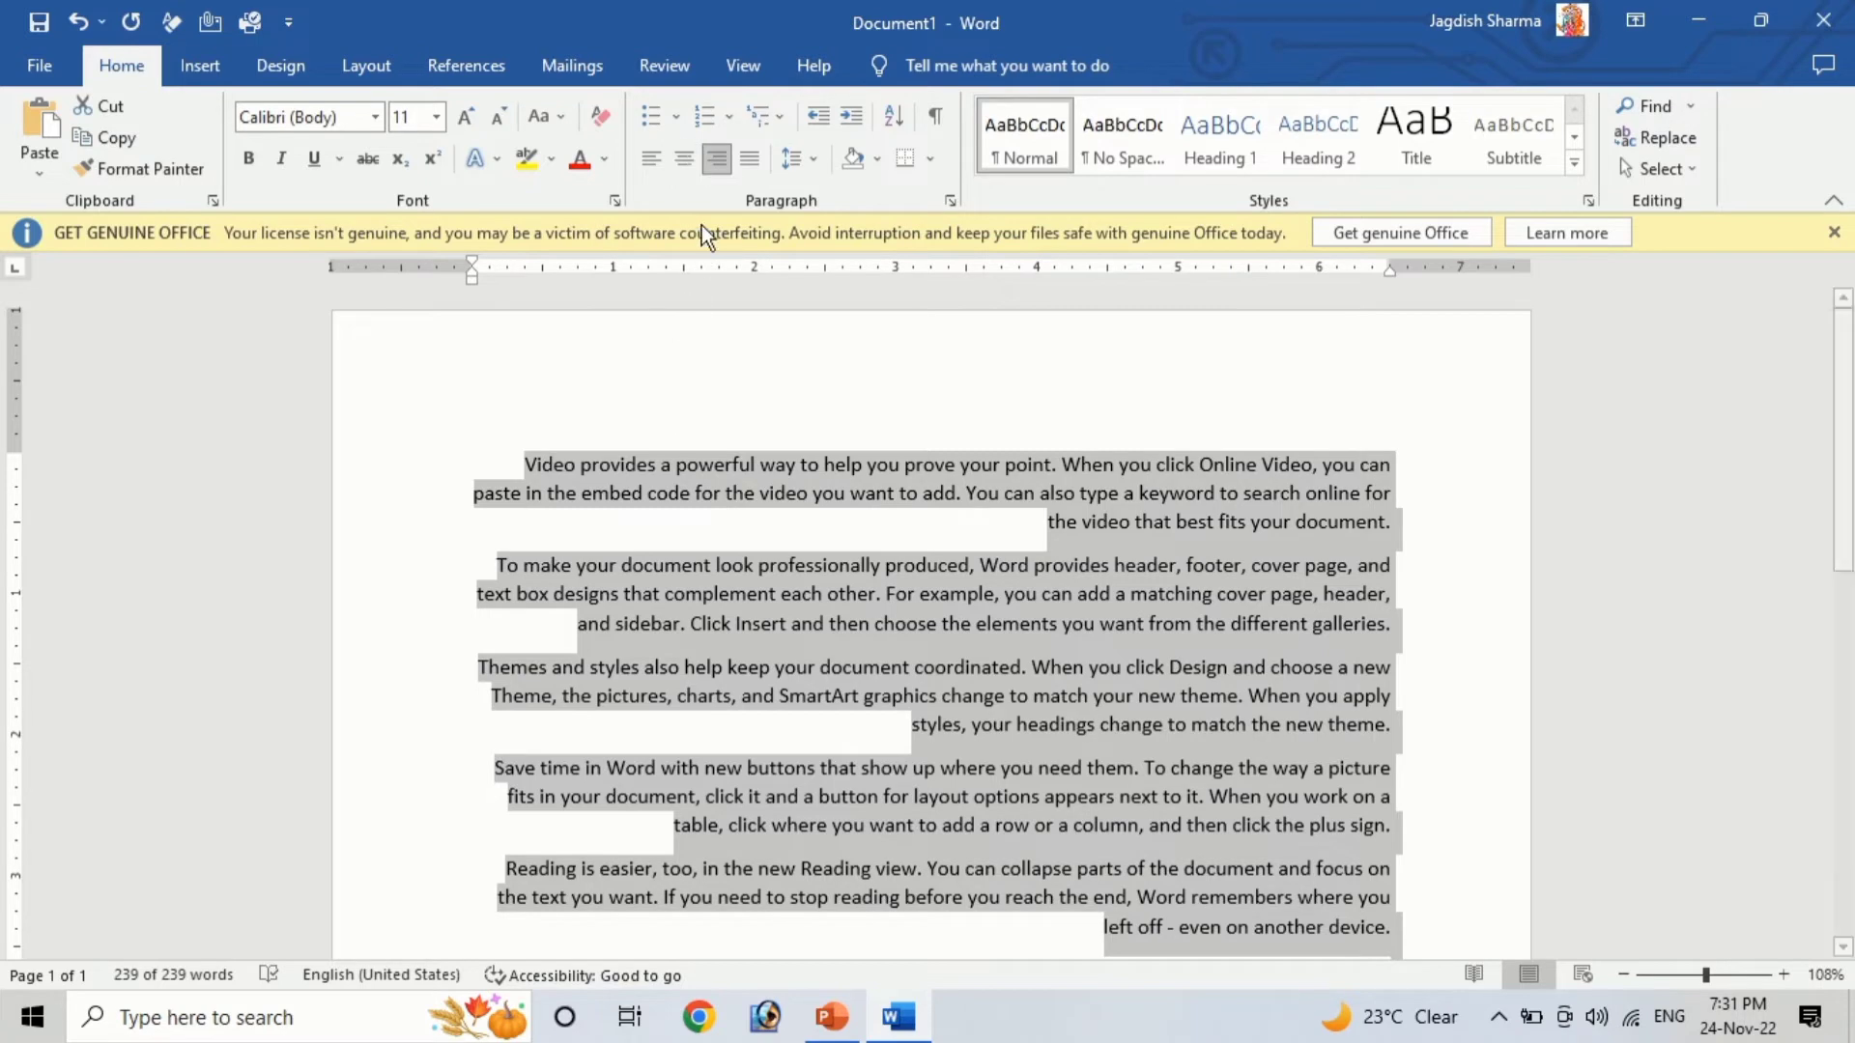
left_click(653, 162)
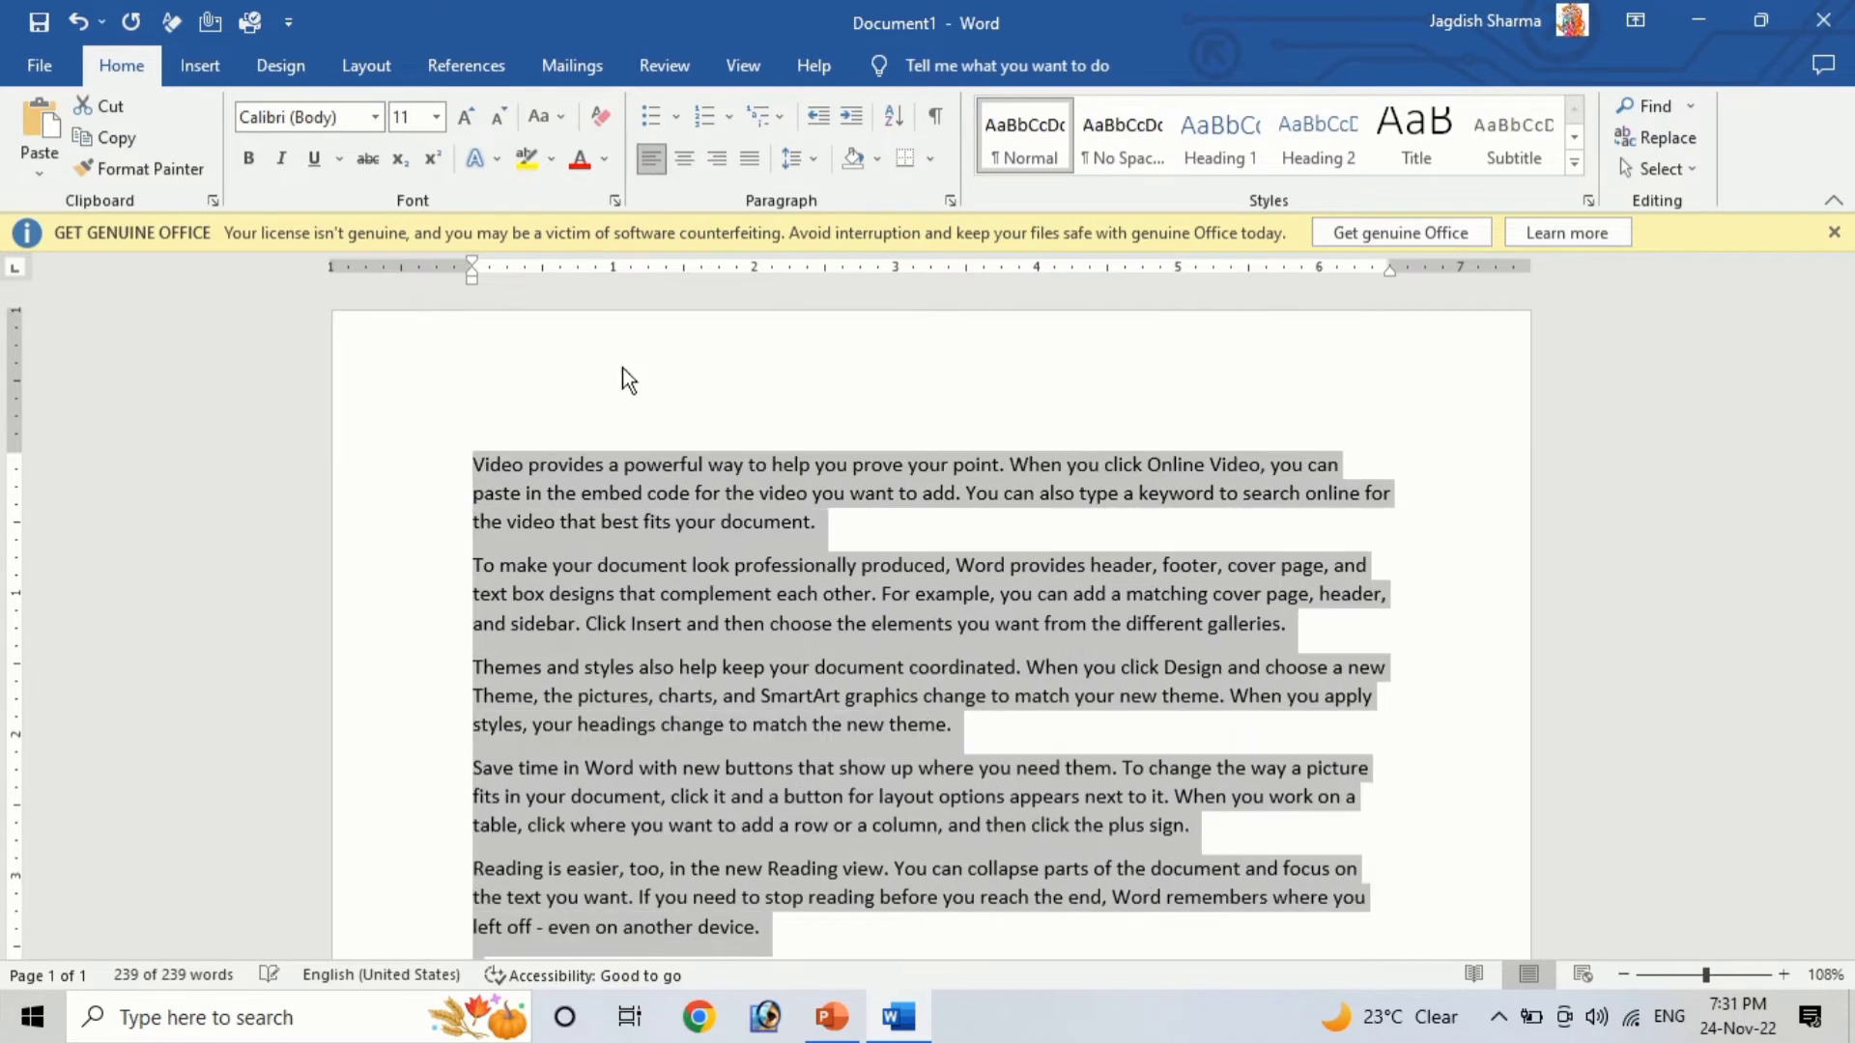
Insert a new first line above the sample text reading "Shiksha Computer Education Center Alote"
left_click(472, 462)
key("Return")
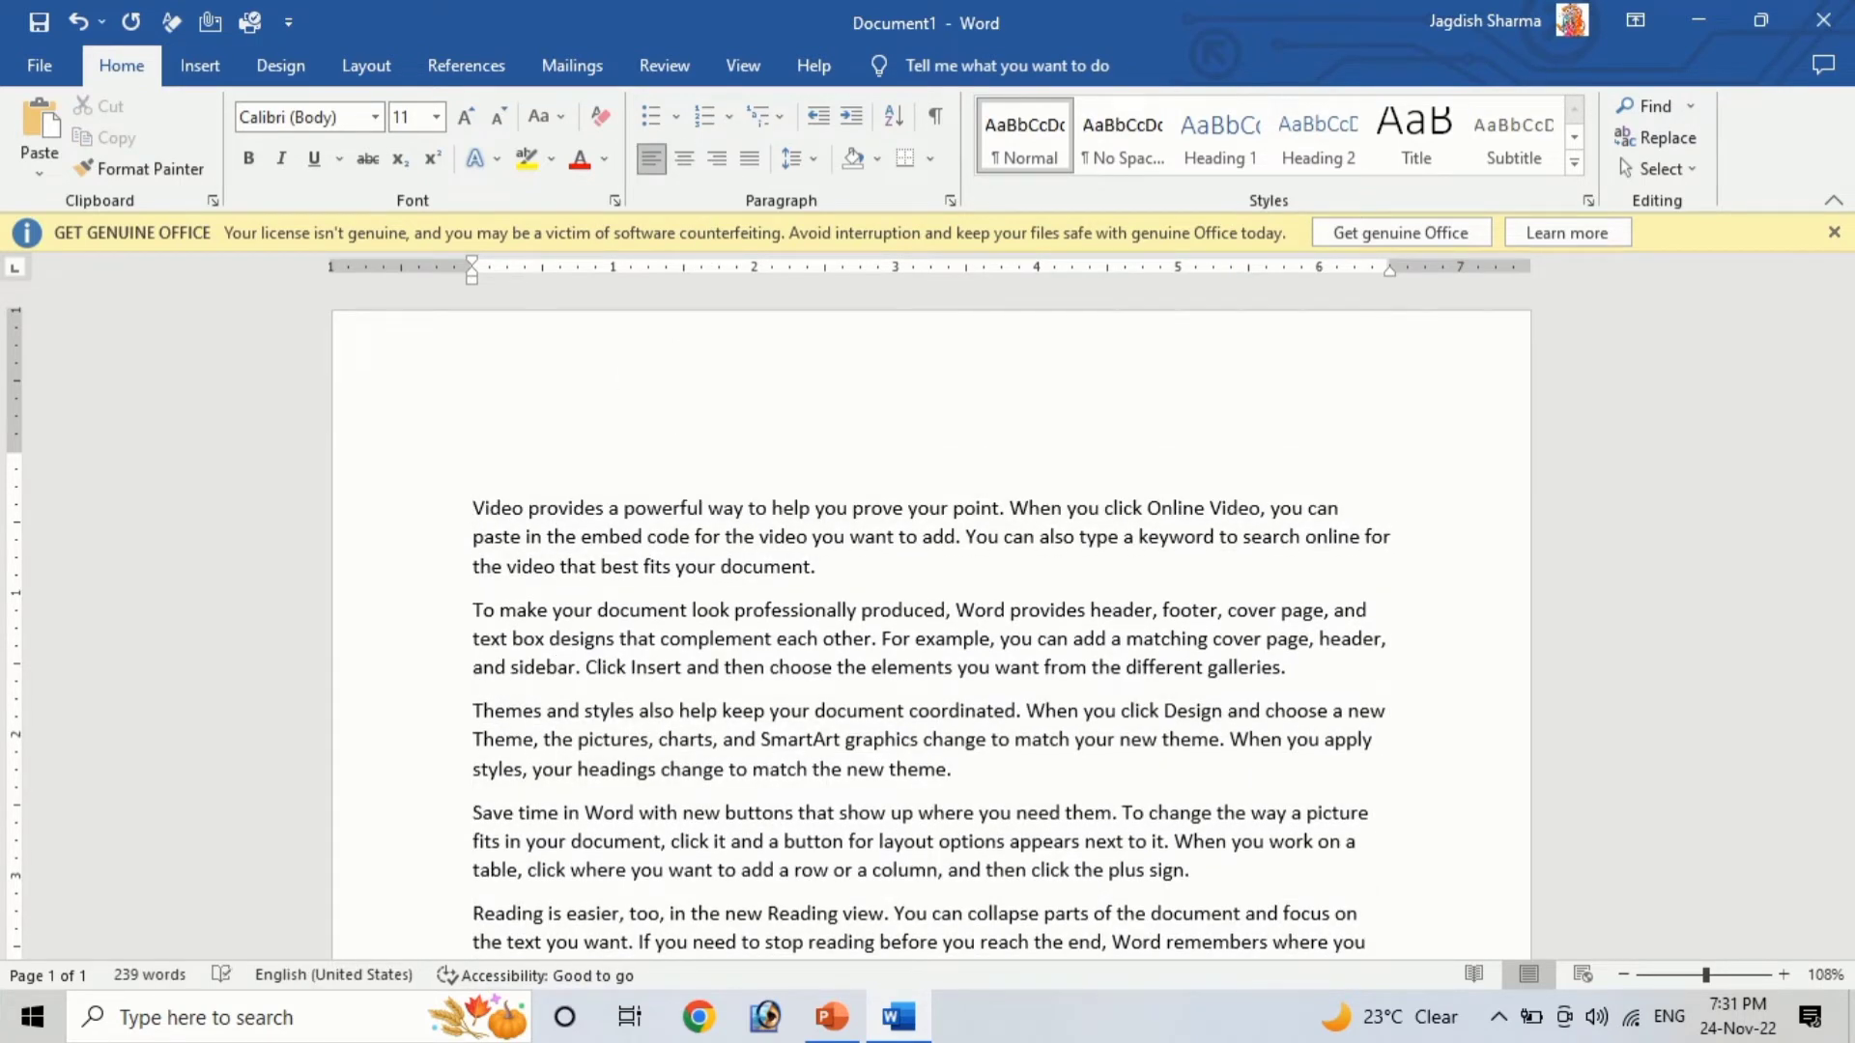
type("Shiksha Computer")
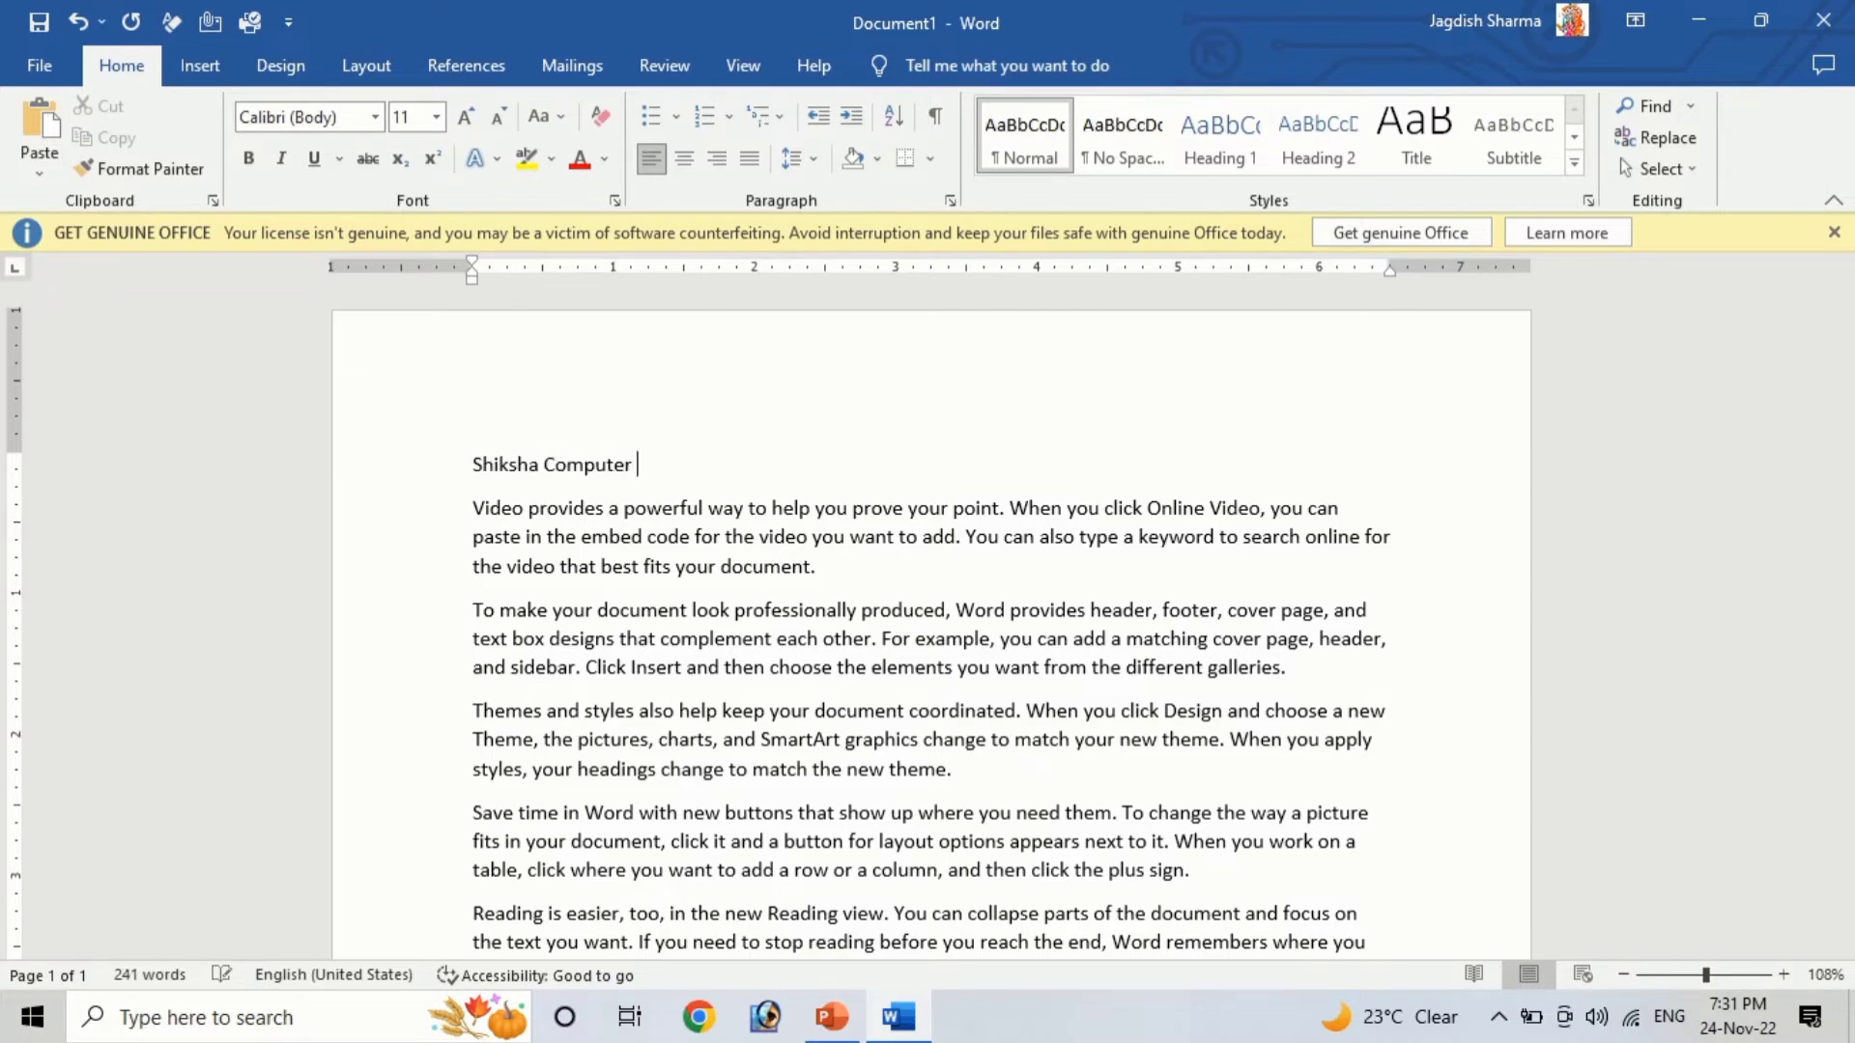
type(" Education Center")
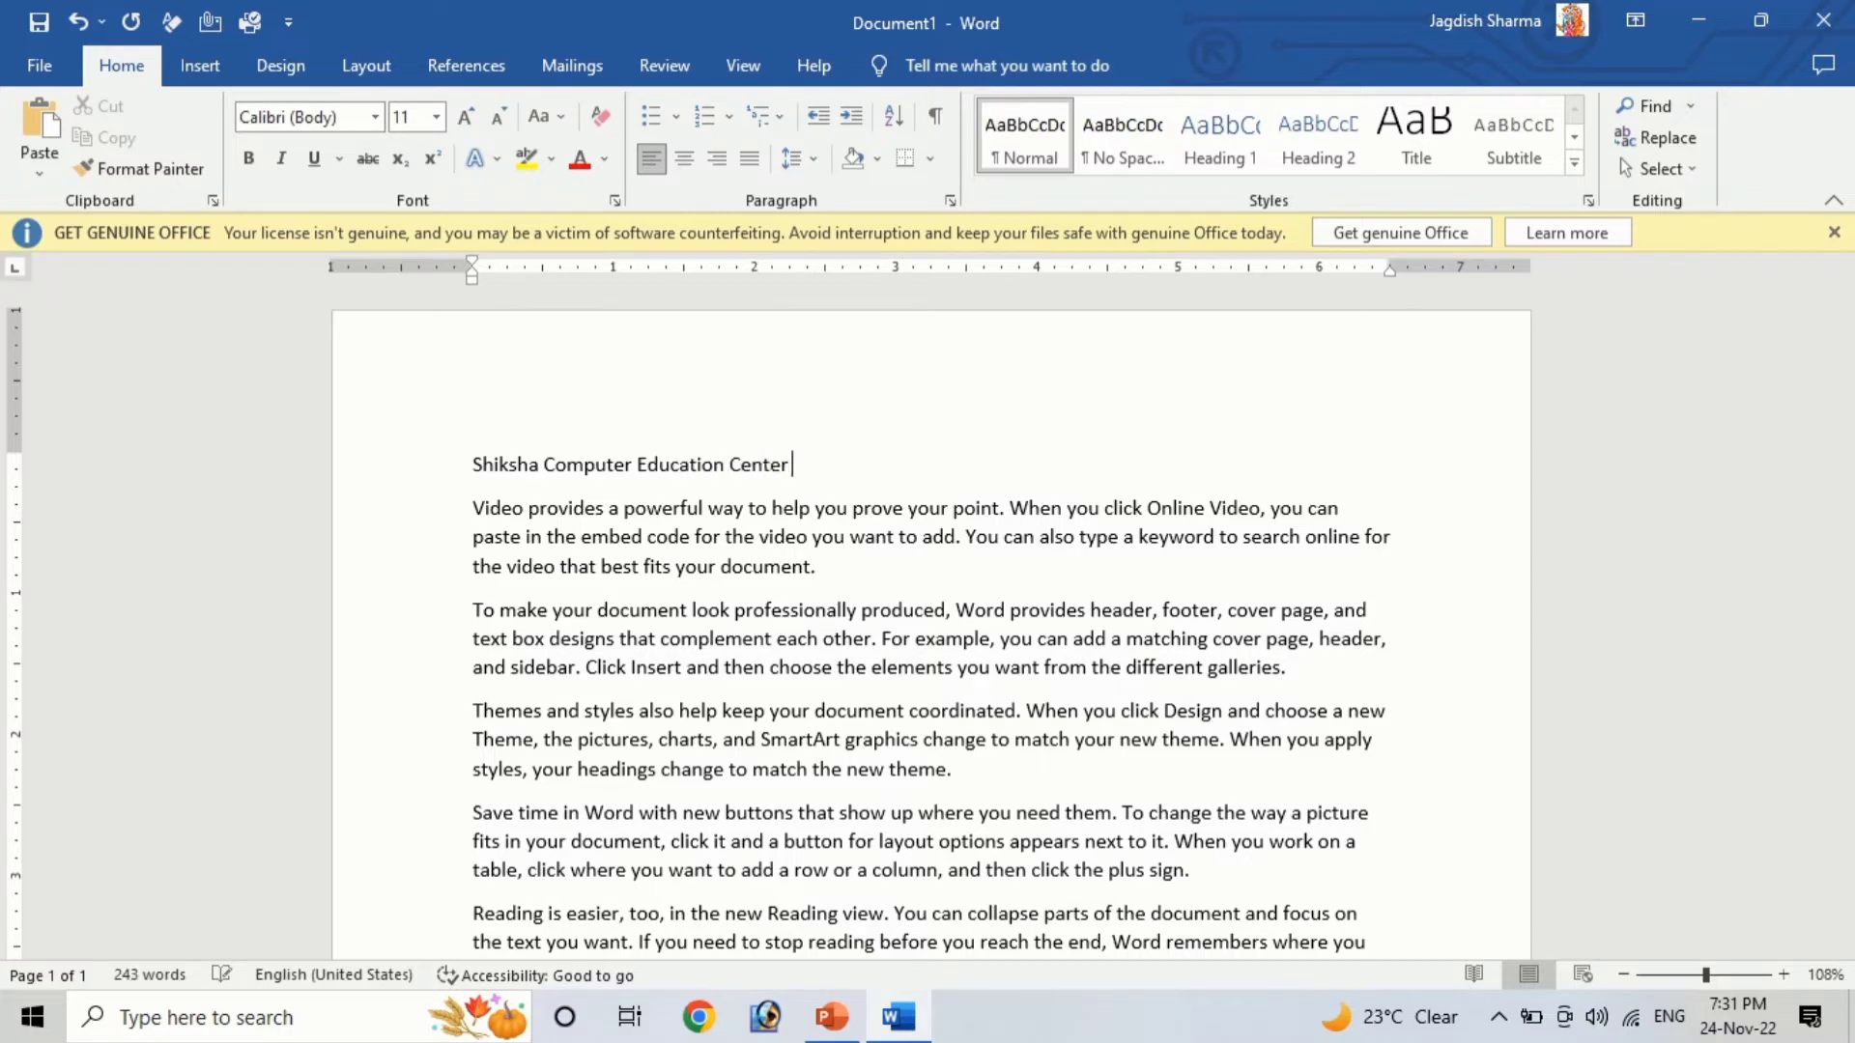
type(" Alote")
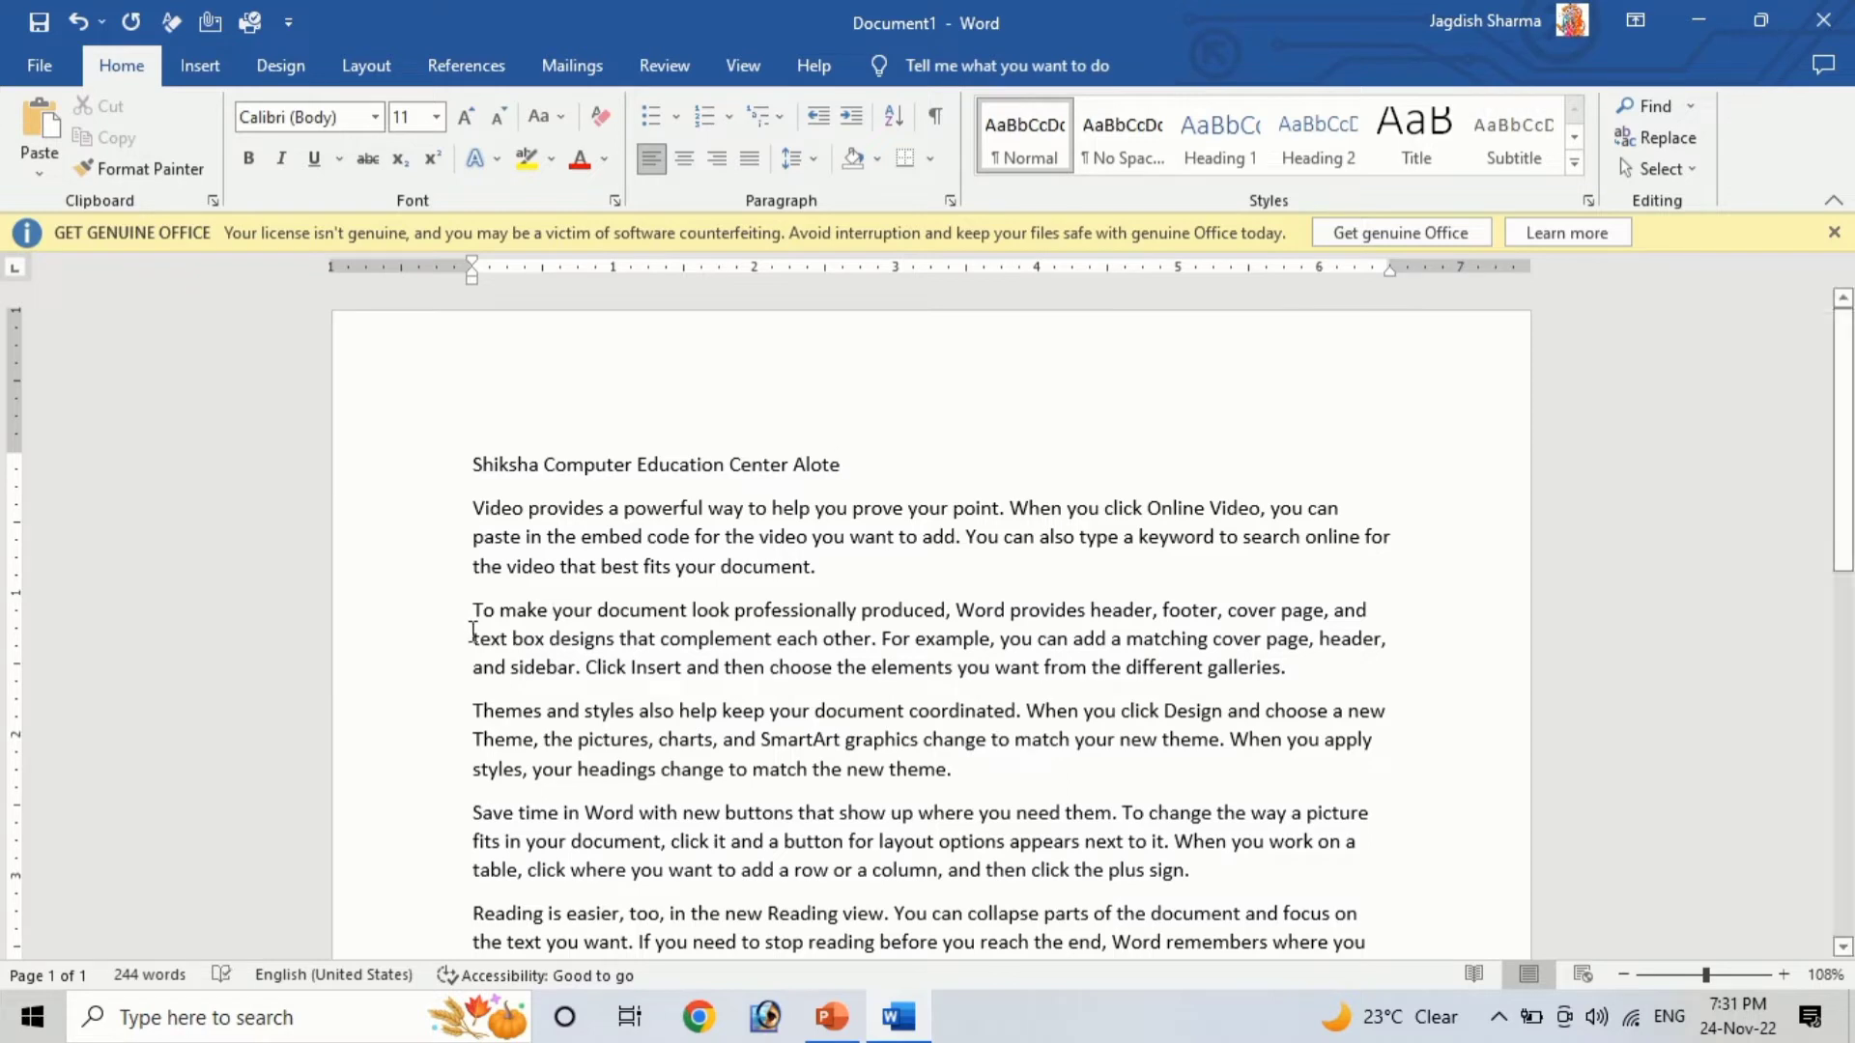
Center the "Shiksha Computer Education Center Alote" title line
left_click_drag(476, 462, 908, 468)
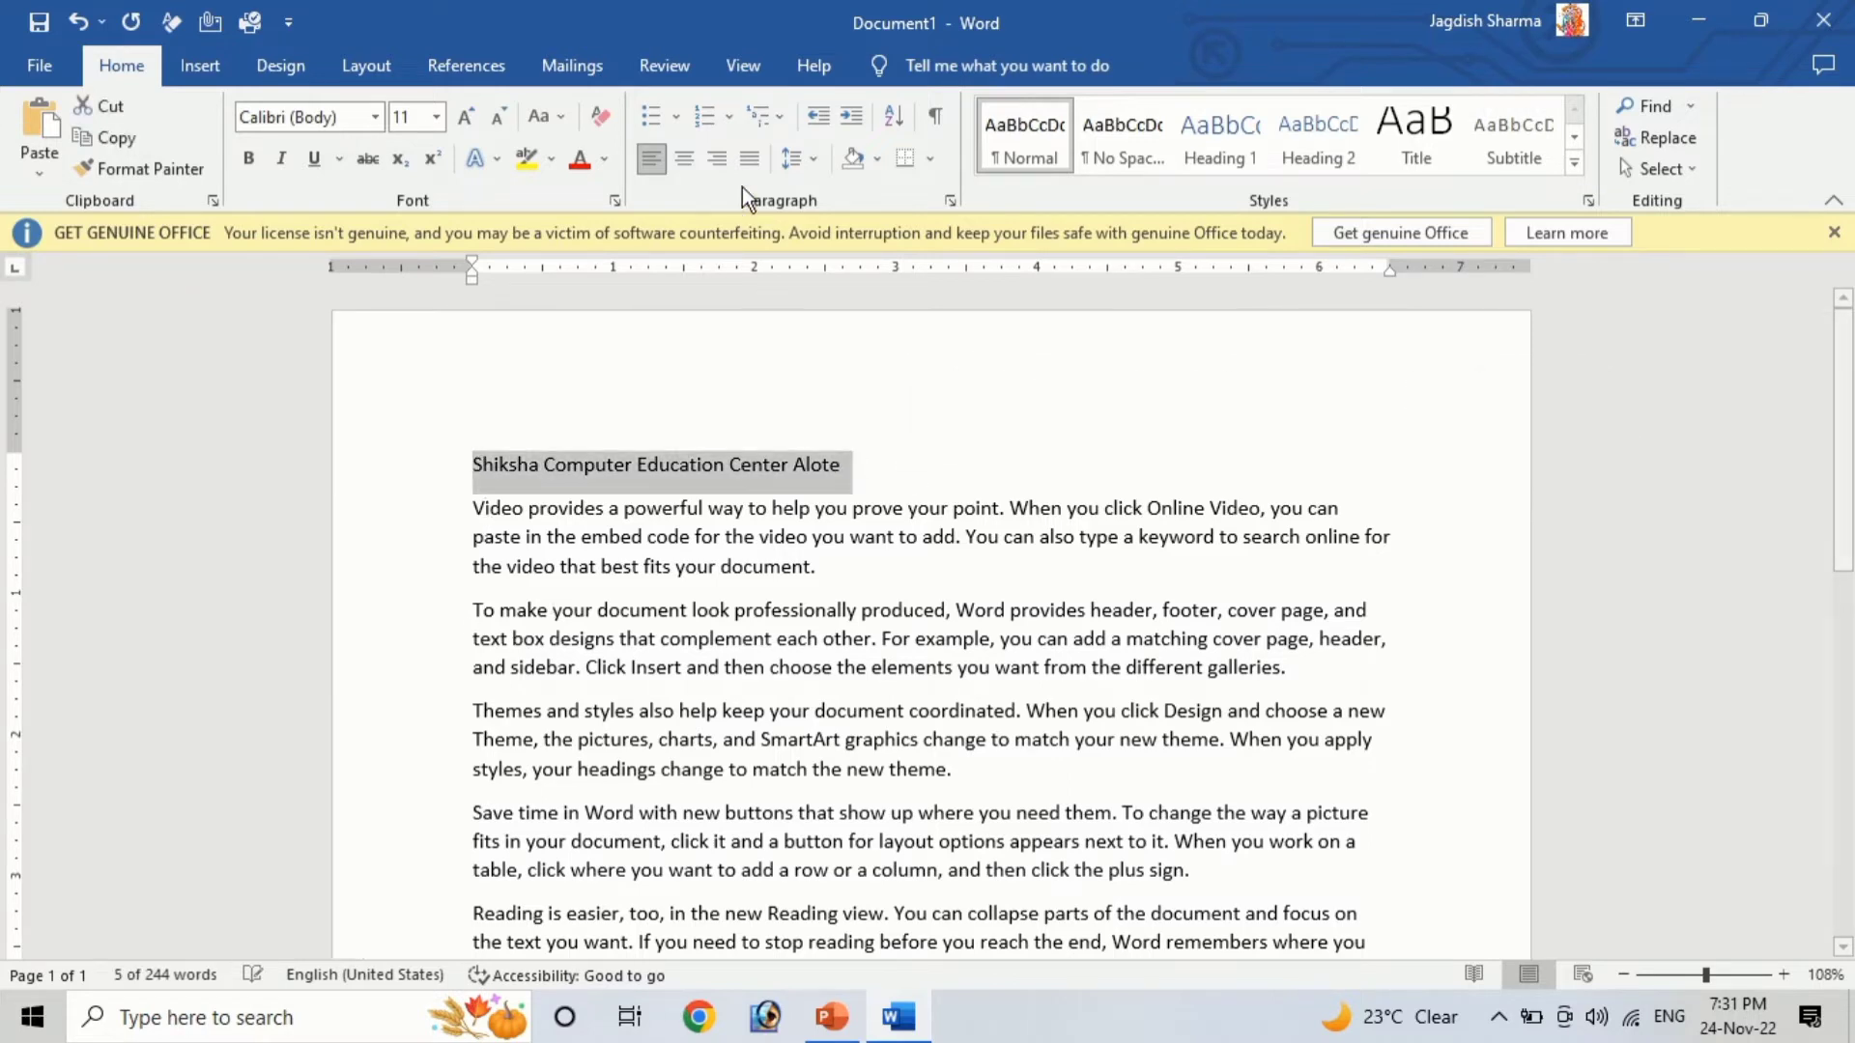
left_click(683, 158)
left_click(814, 508)
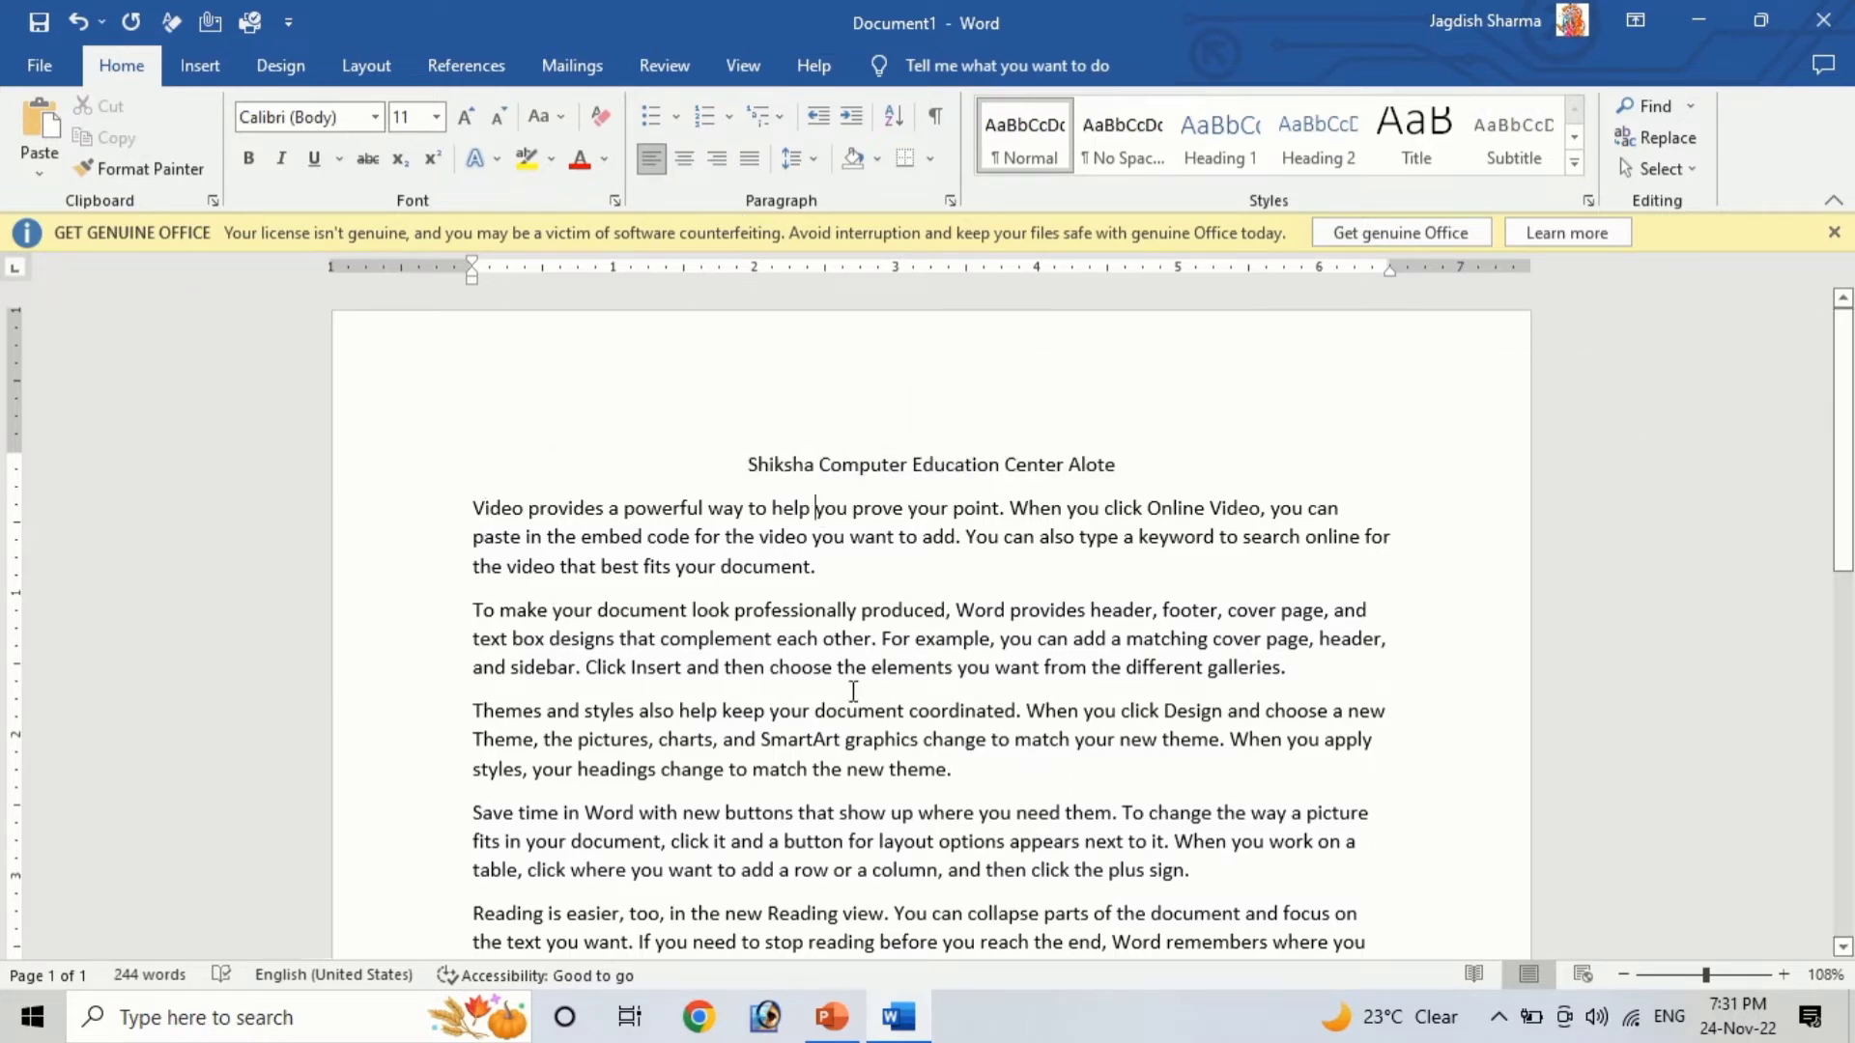
Select all the text and switch its alignment to left, right, centered, and finally justified
key("ctrl+a")
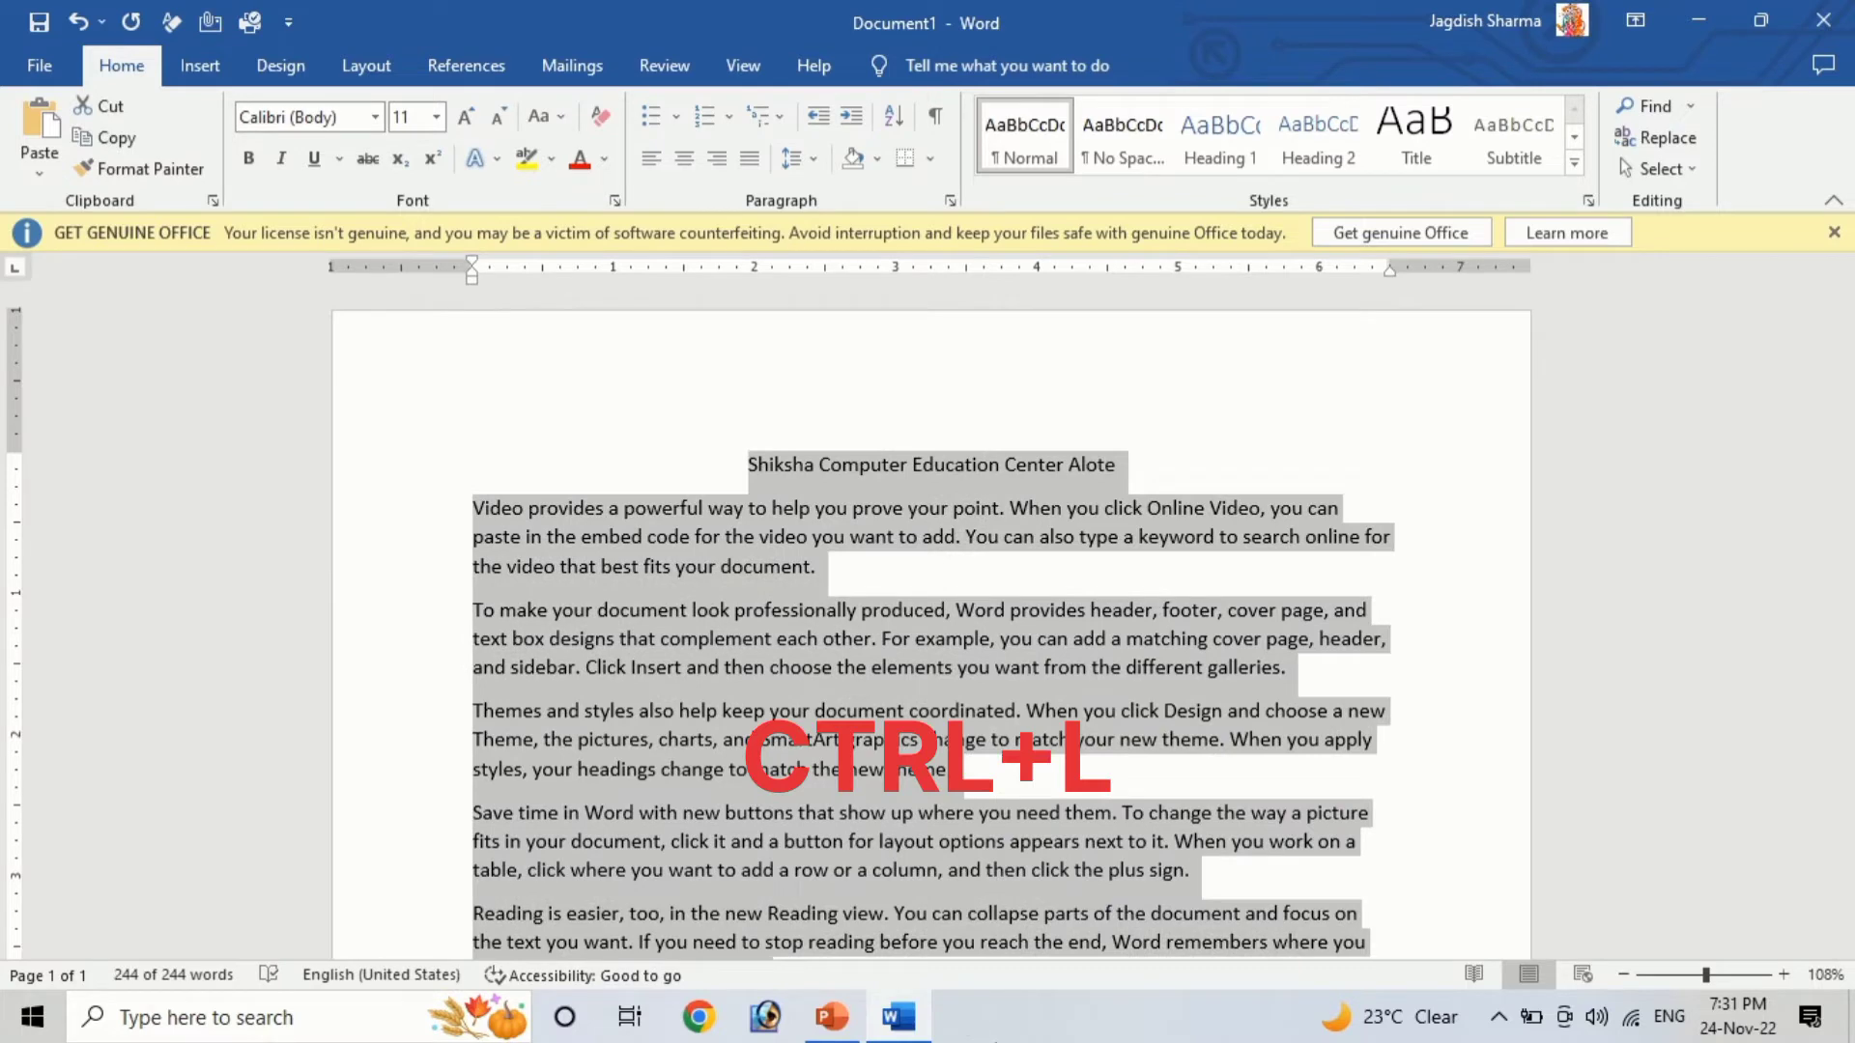
key("ctrl+l")
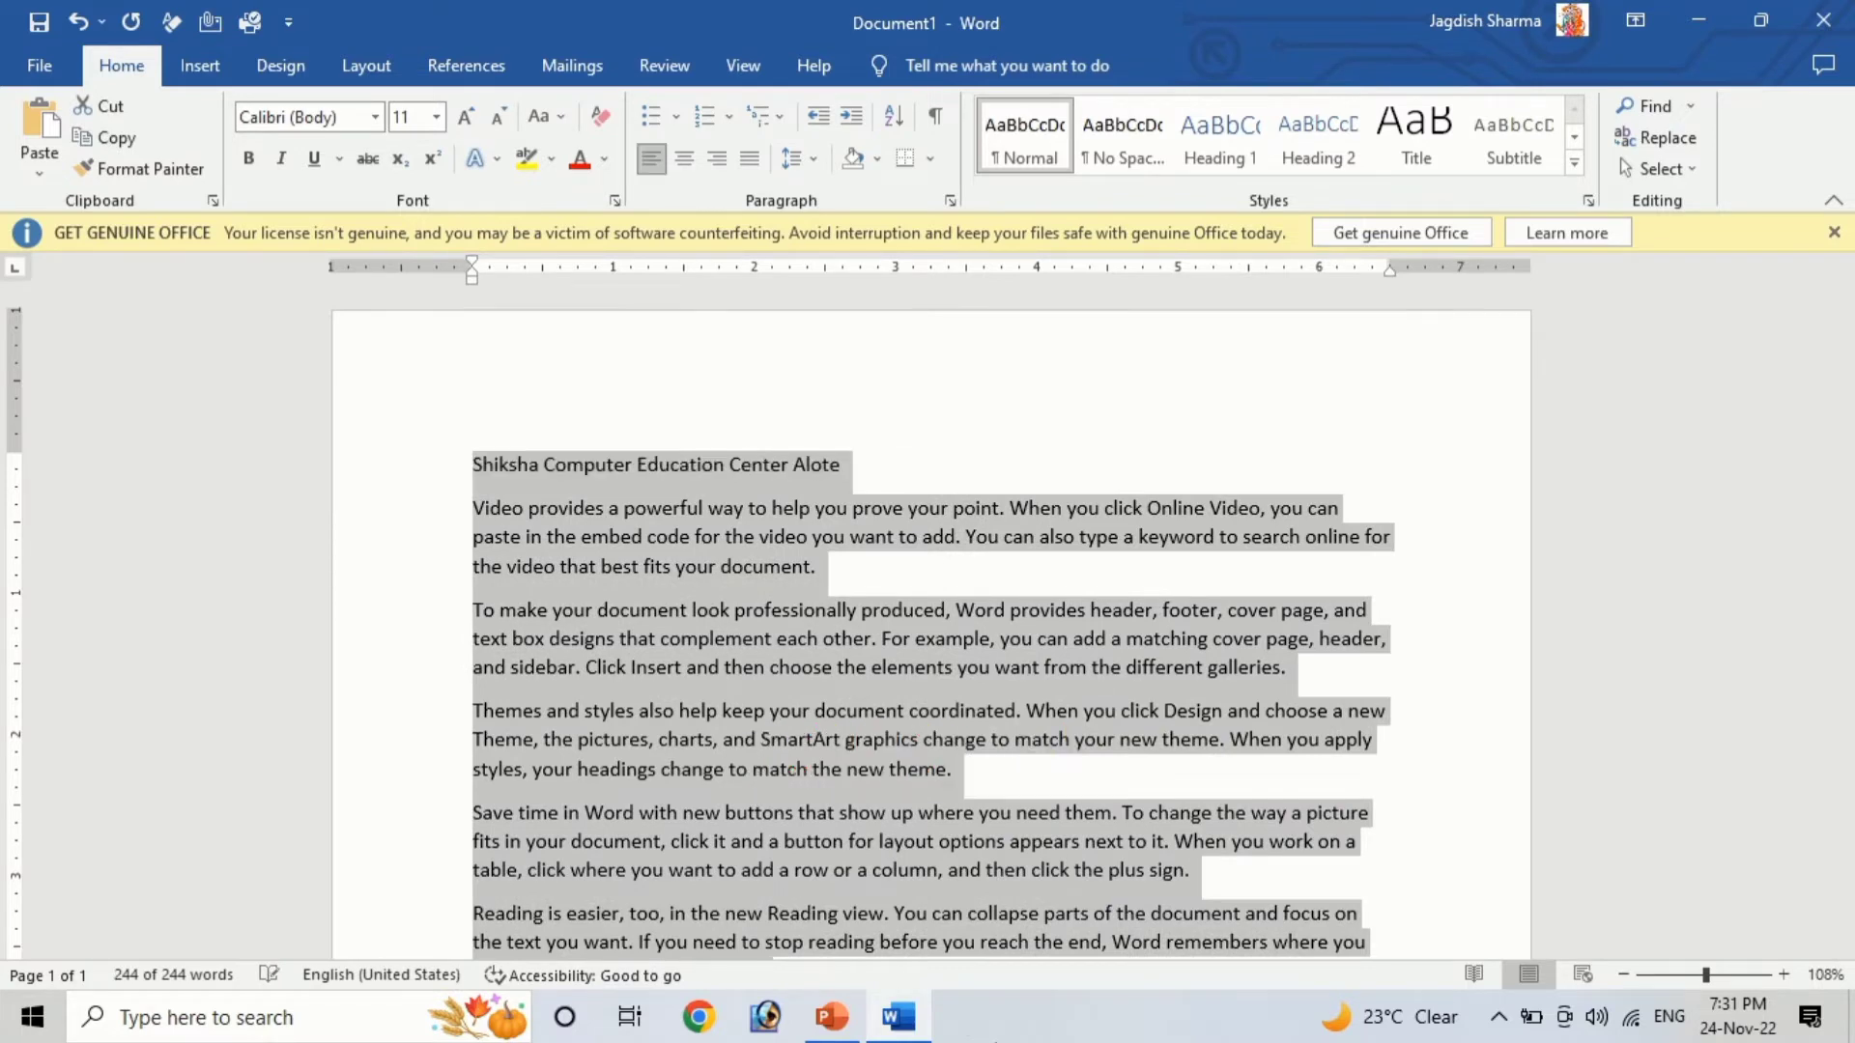
key("ctrl+r")
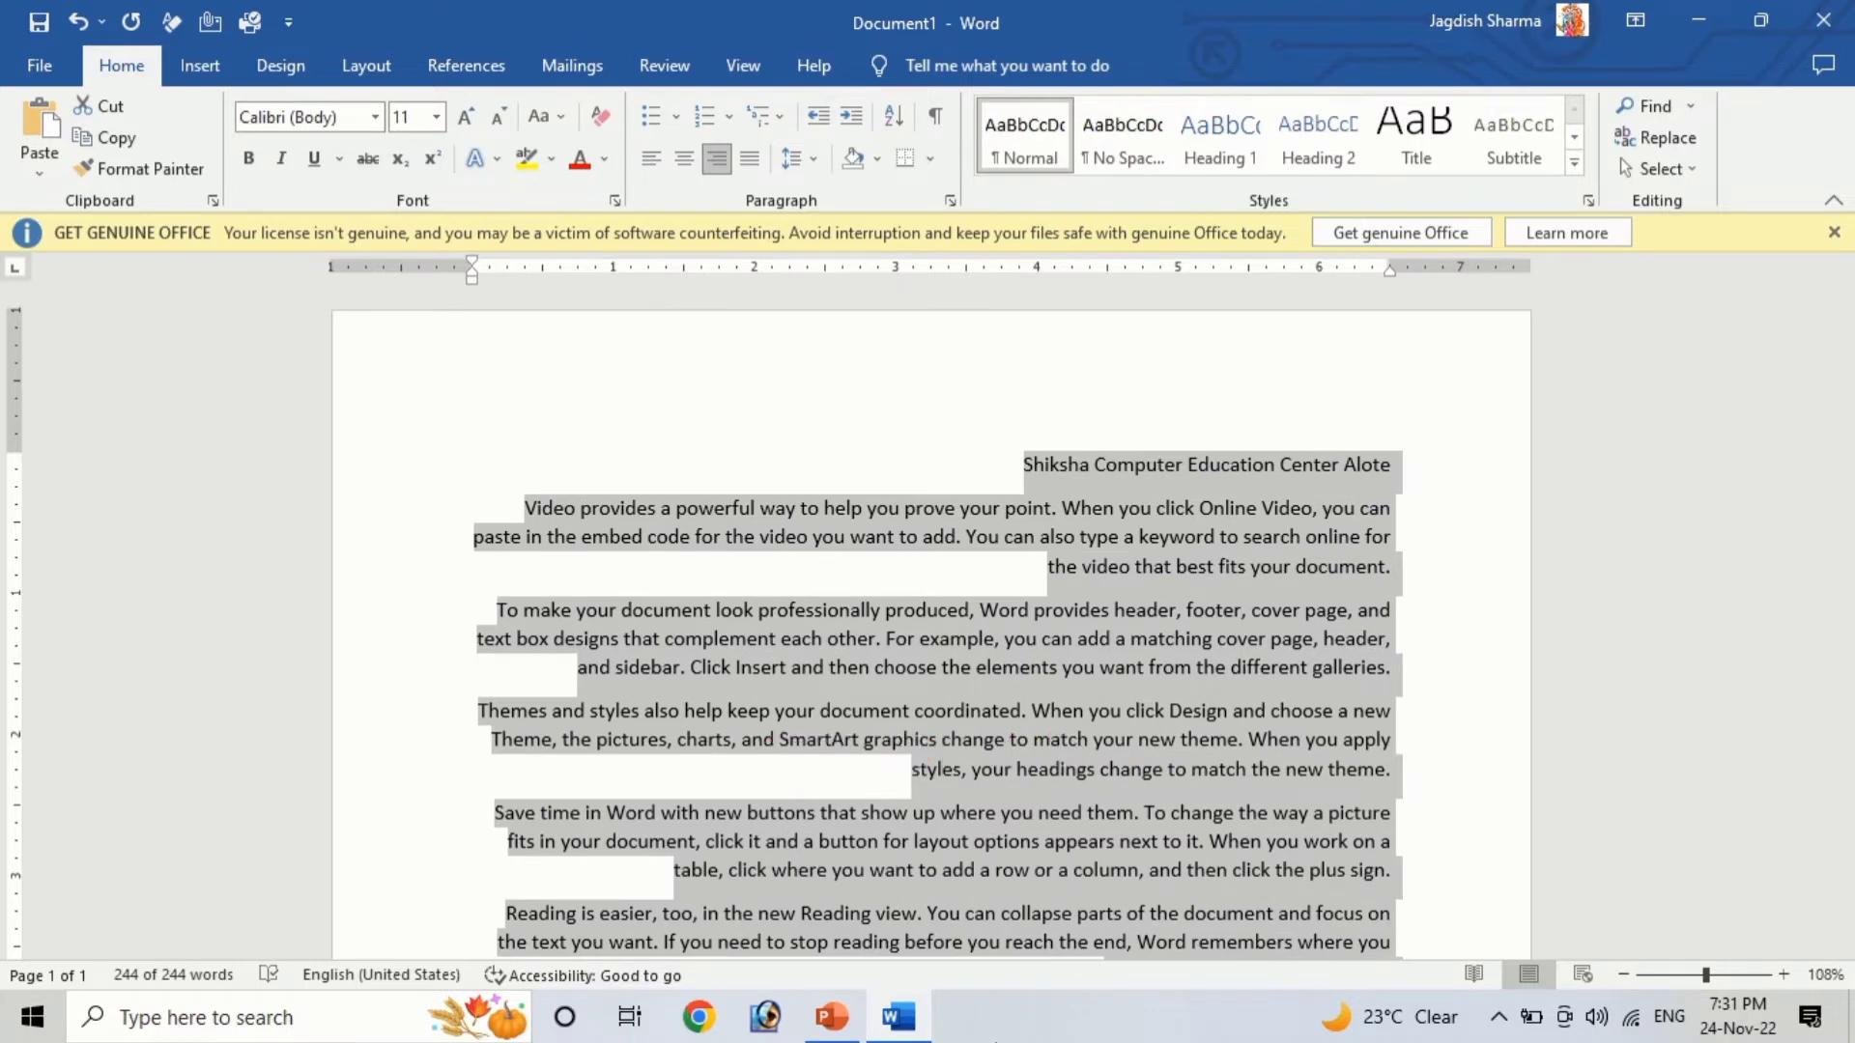
key("ctrl+e")
key("ctrl+j")
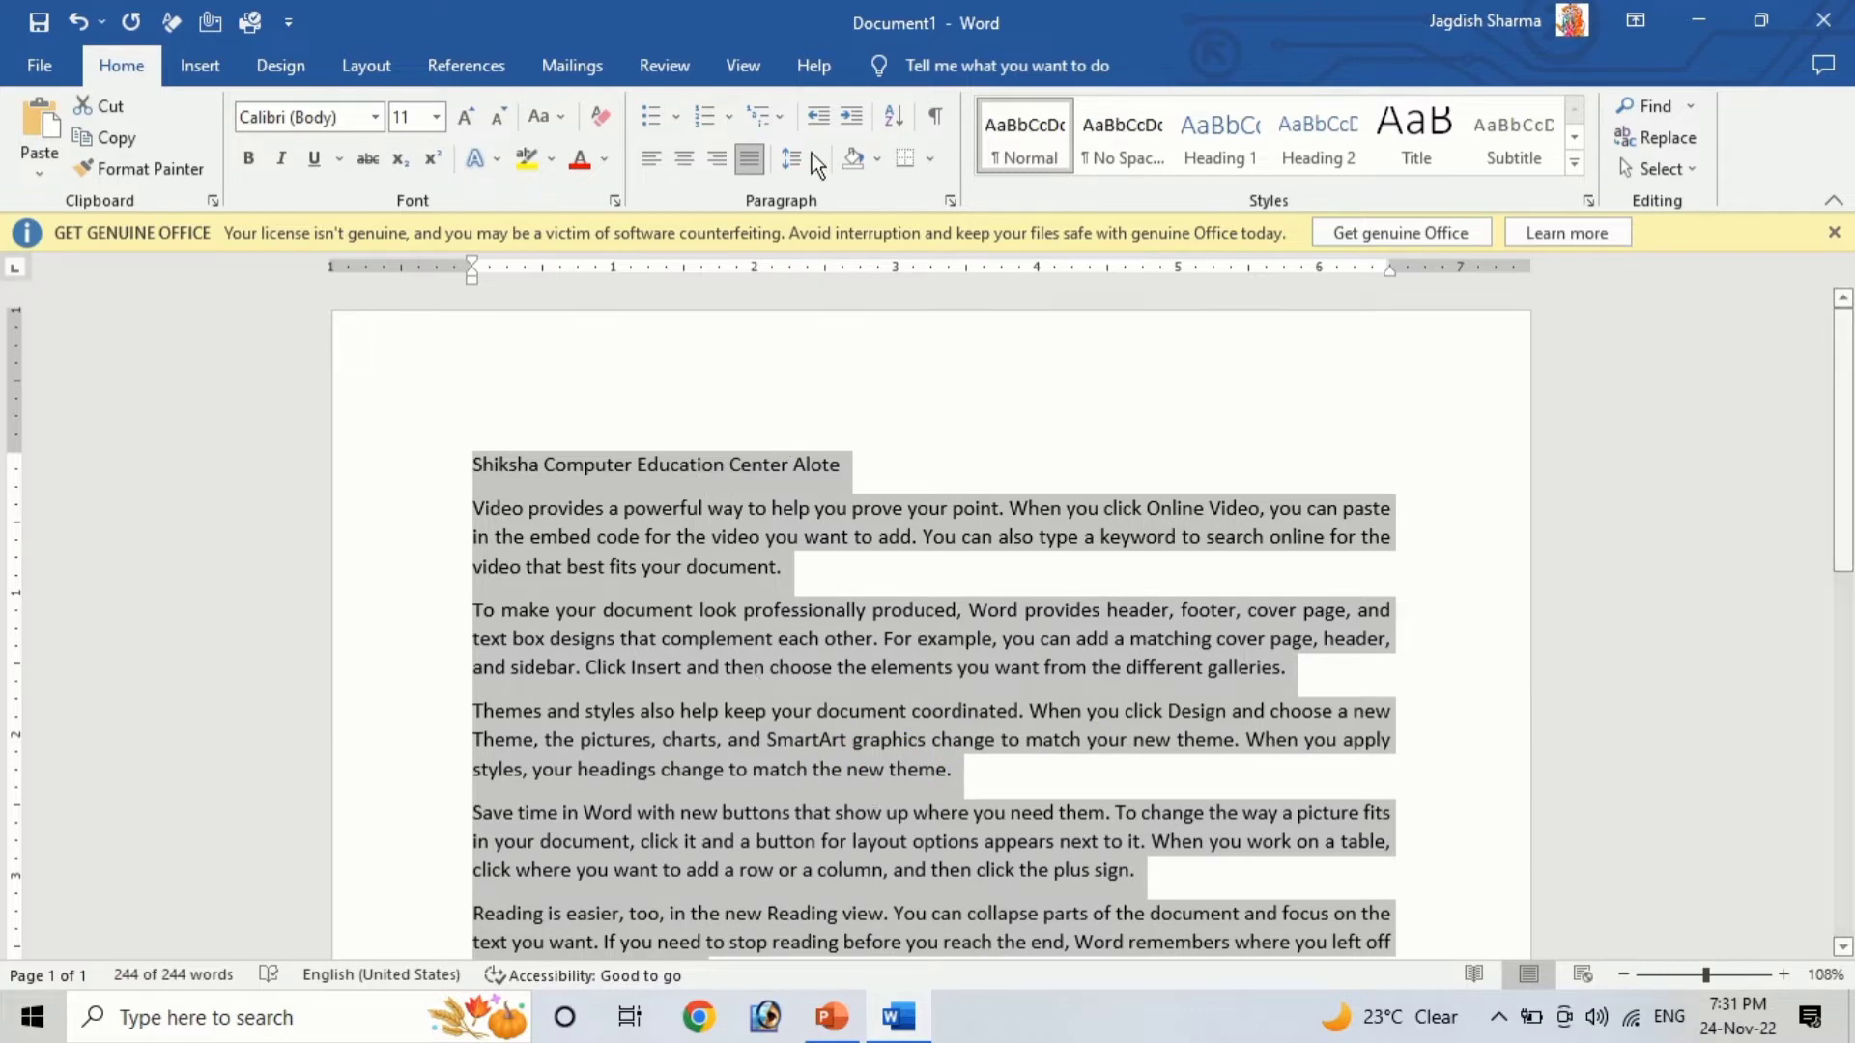
left_click(815, 591)
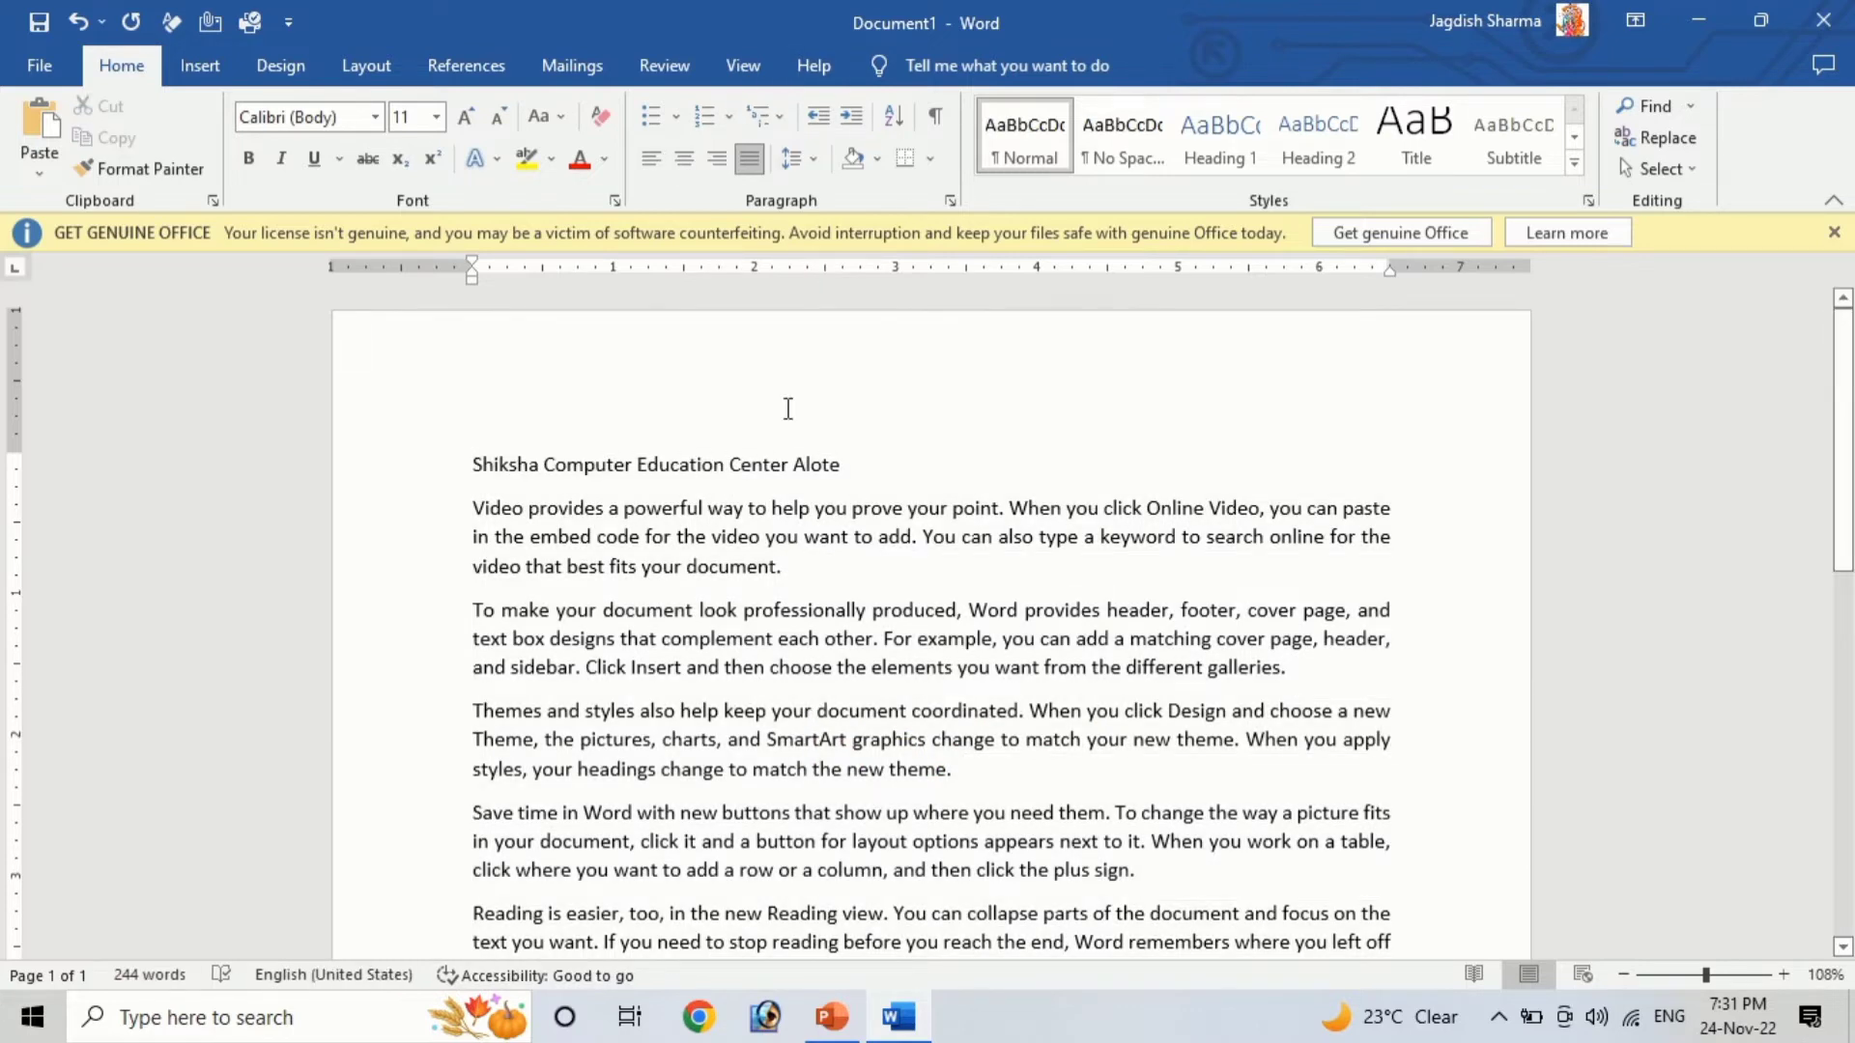
Select all the text and set the line spacing to 1.0, then back to 1.15
key("ctrl+a")
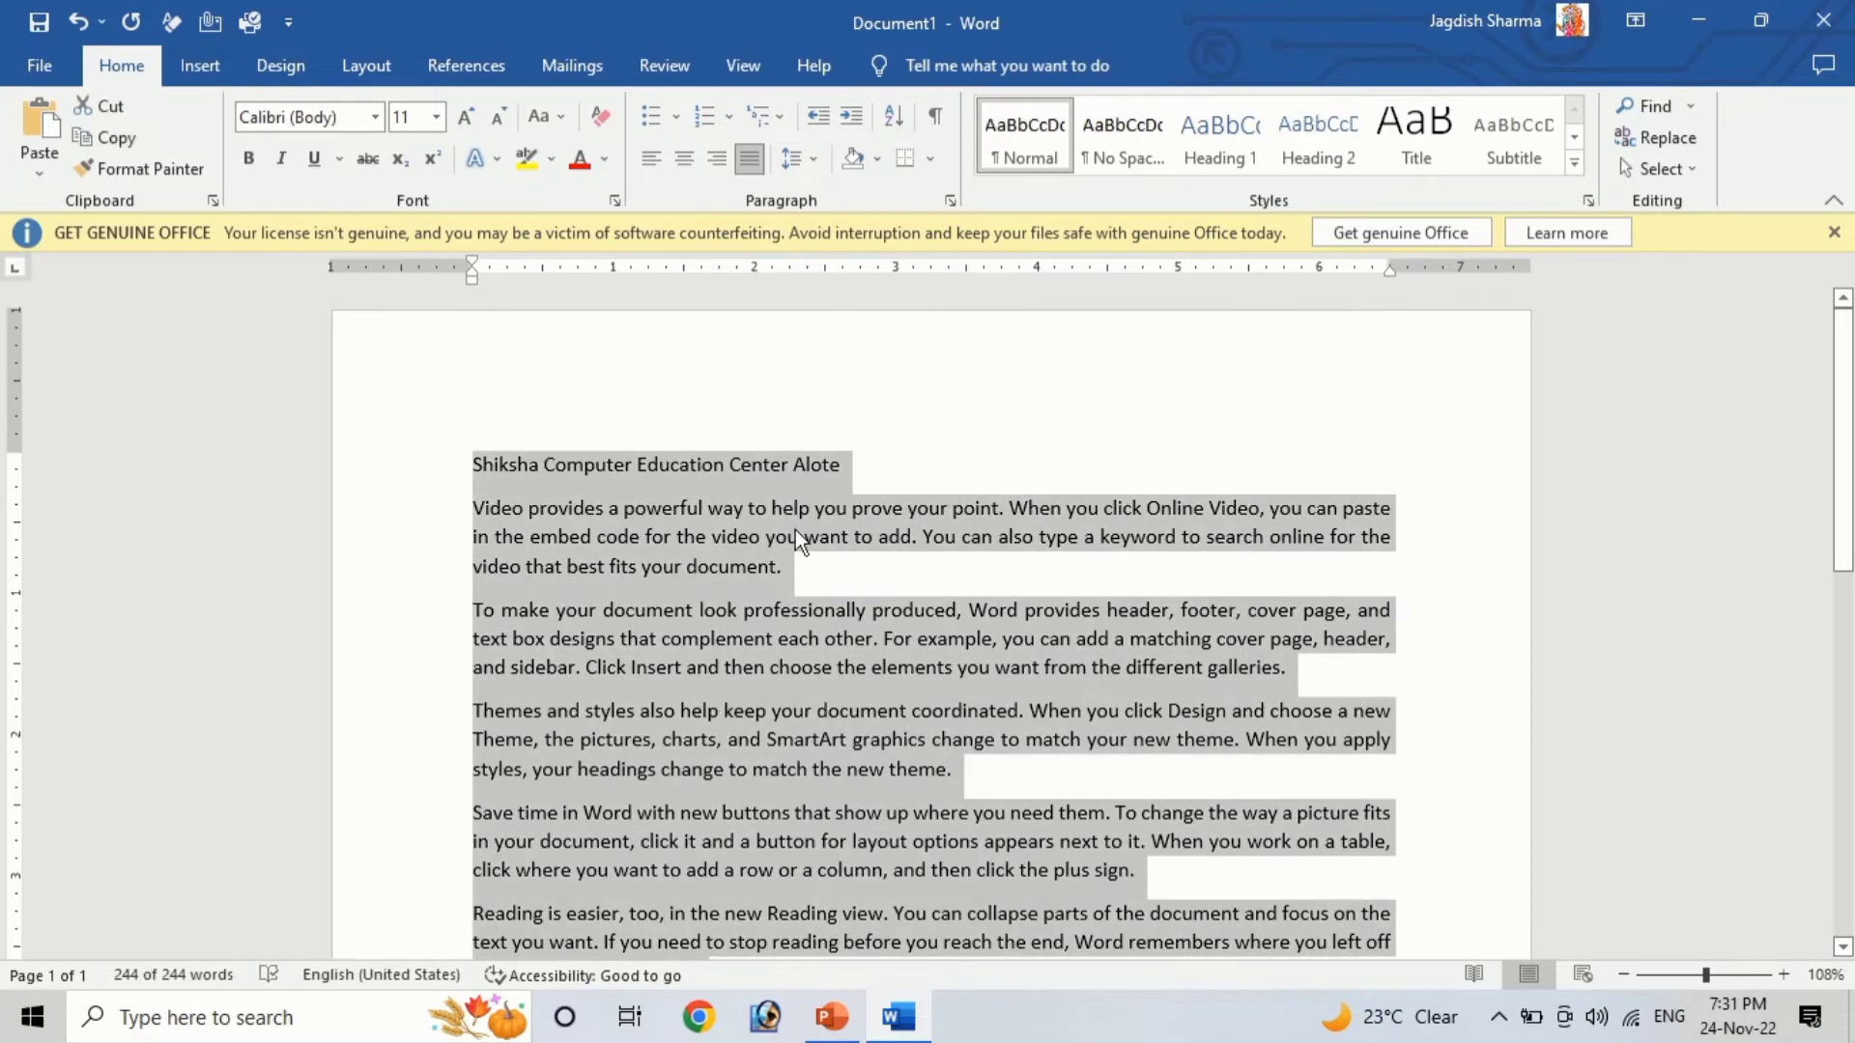
left_click(803, 166)
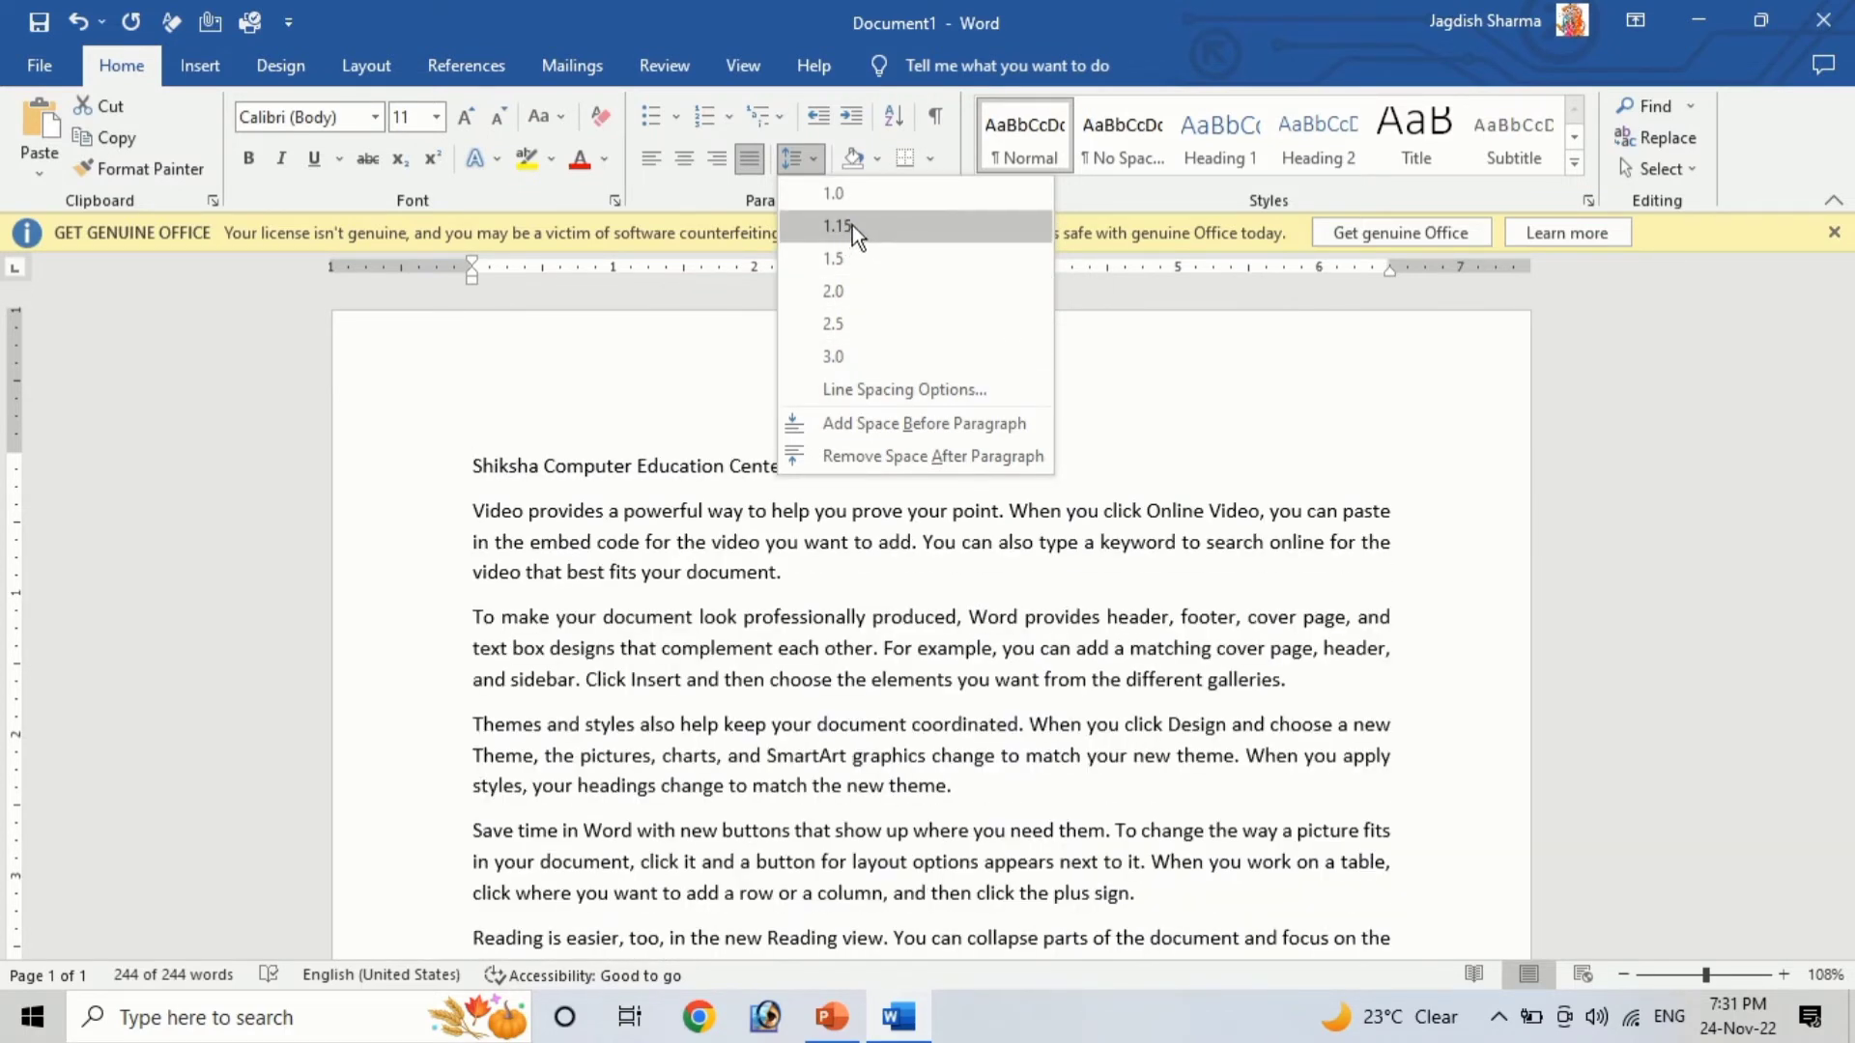
left_click(852, 224)
left_click(796, 155)
left_click(831, 198)
left_click(803, 165)
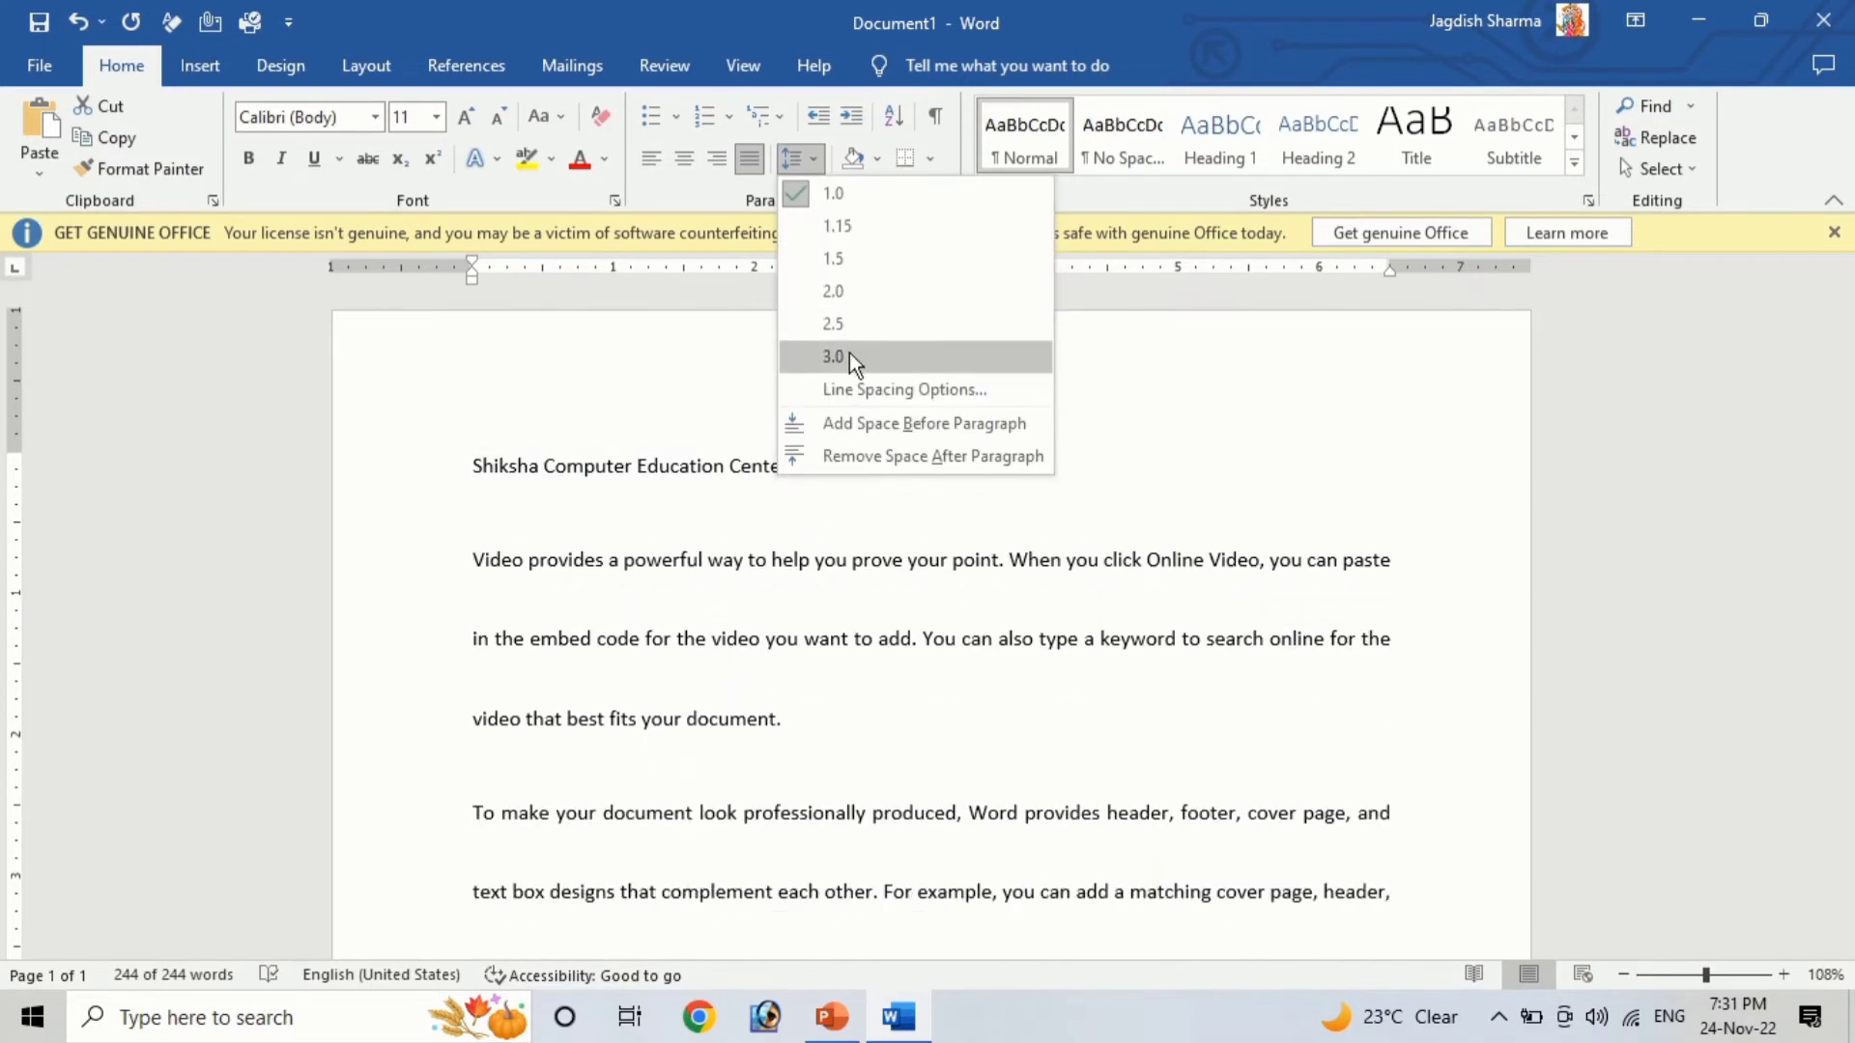
left_click(846, 231)
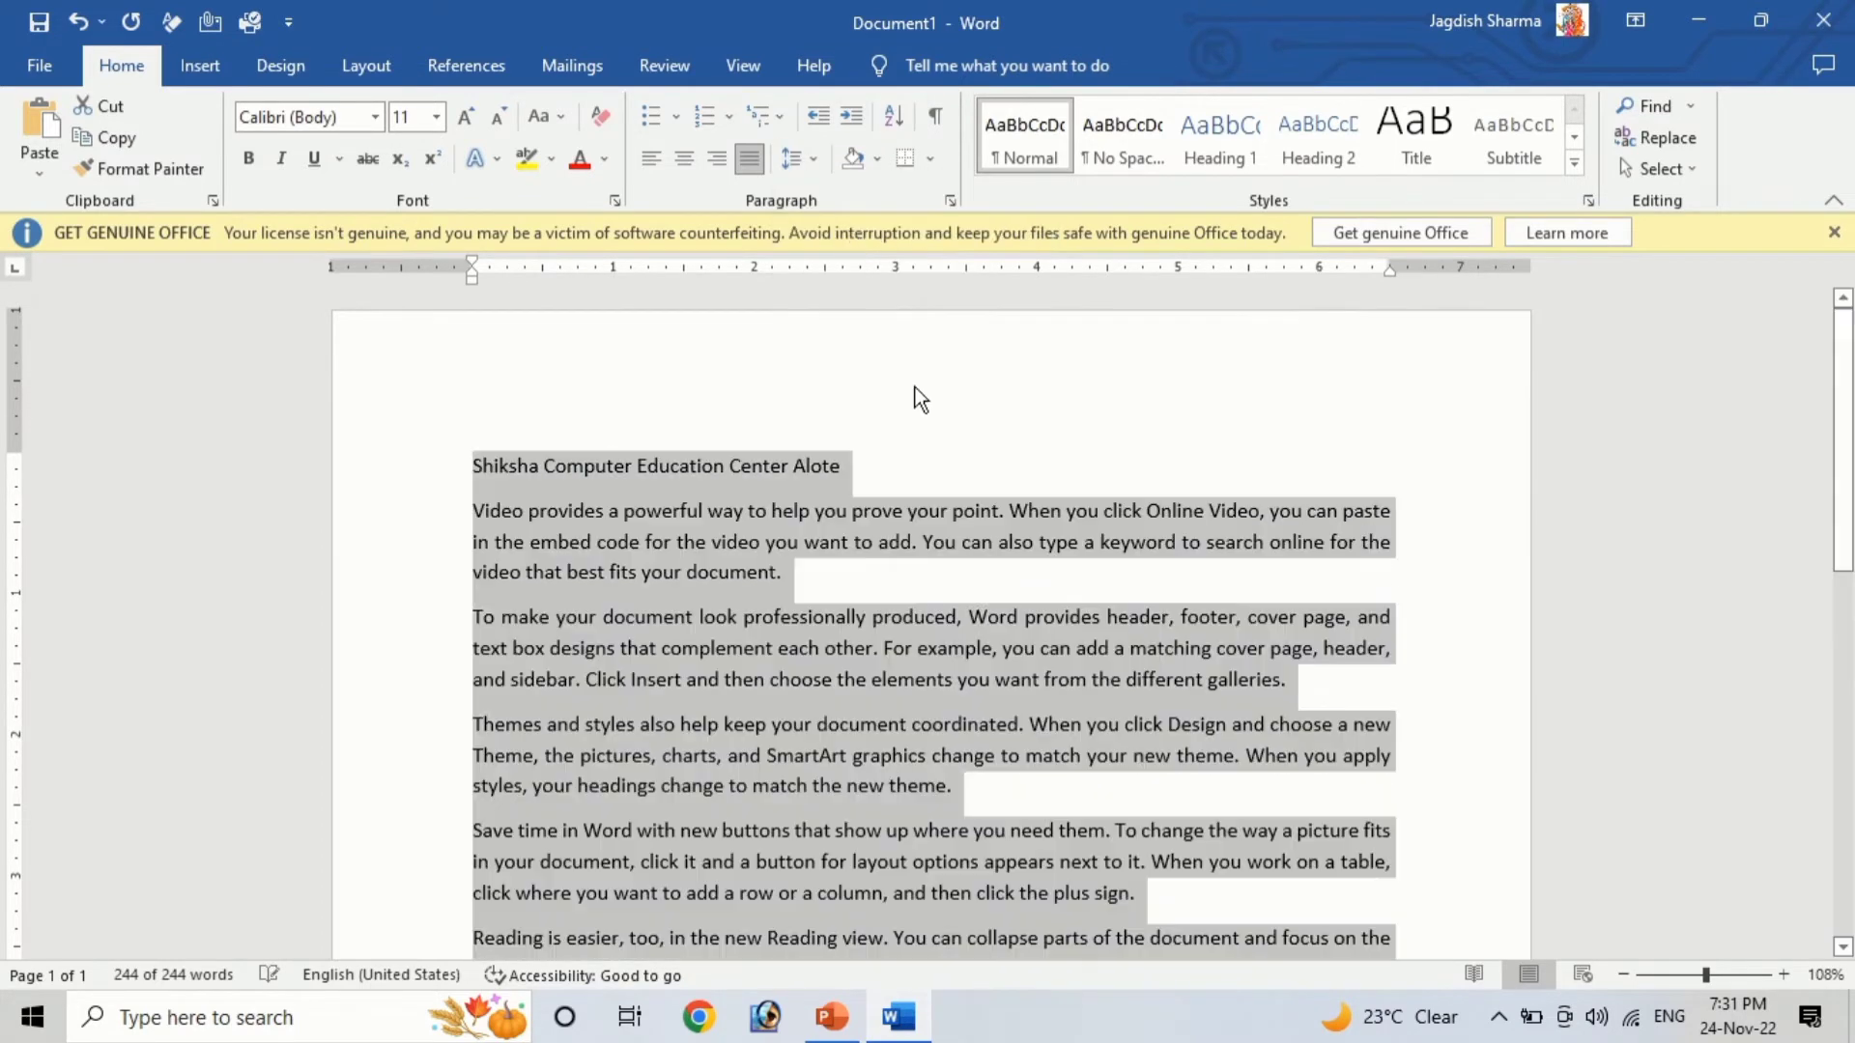
Add space before the paragraphs, then remove it again
left_click(811, 155)
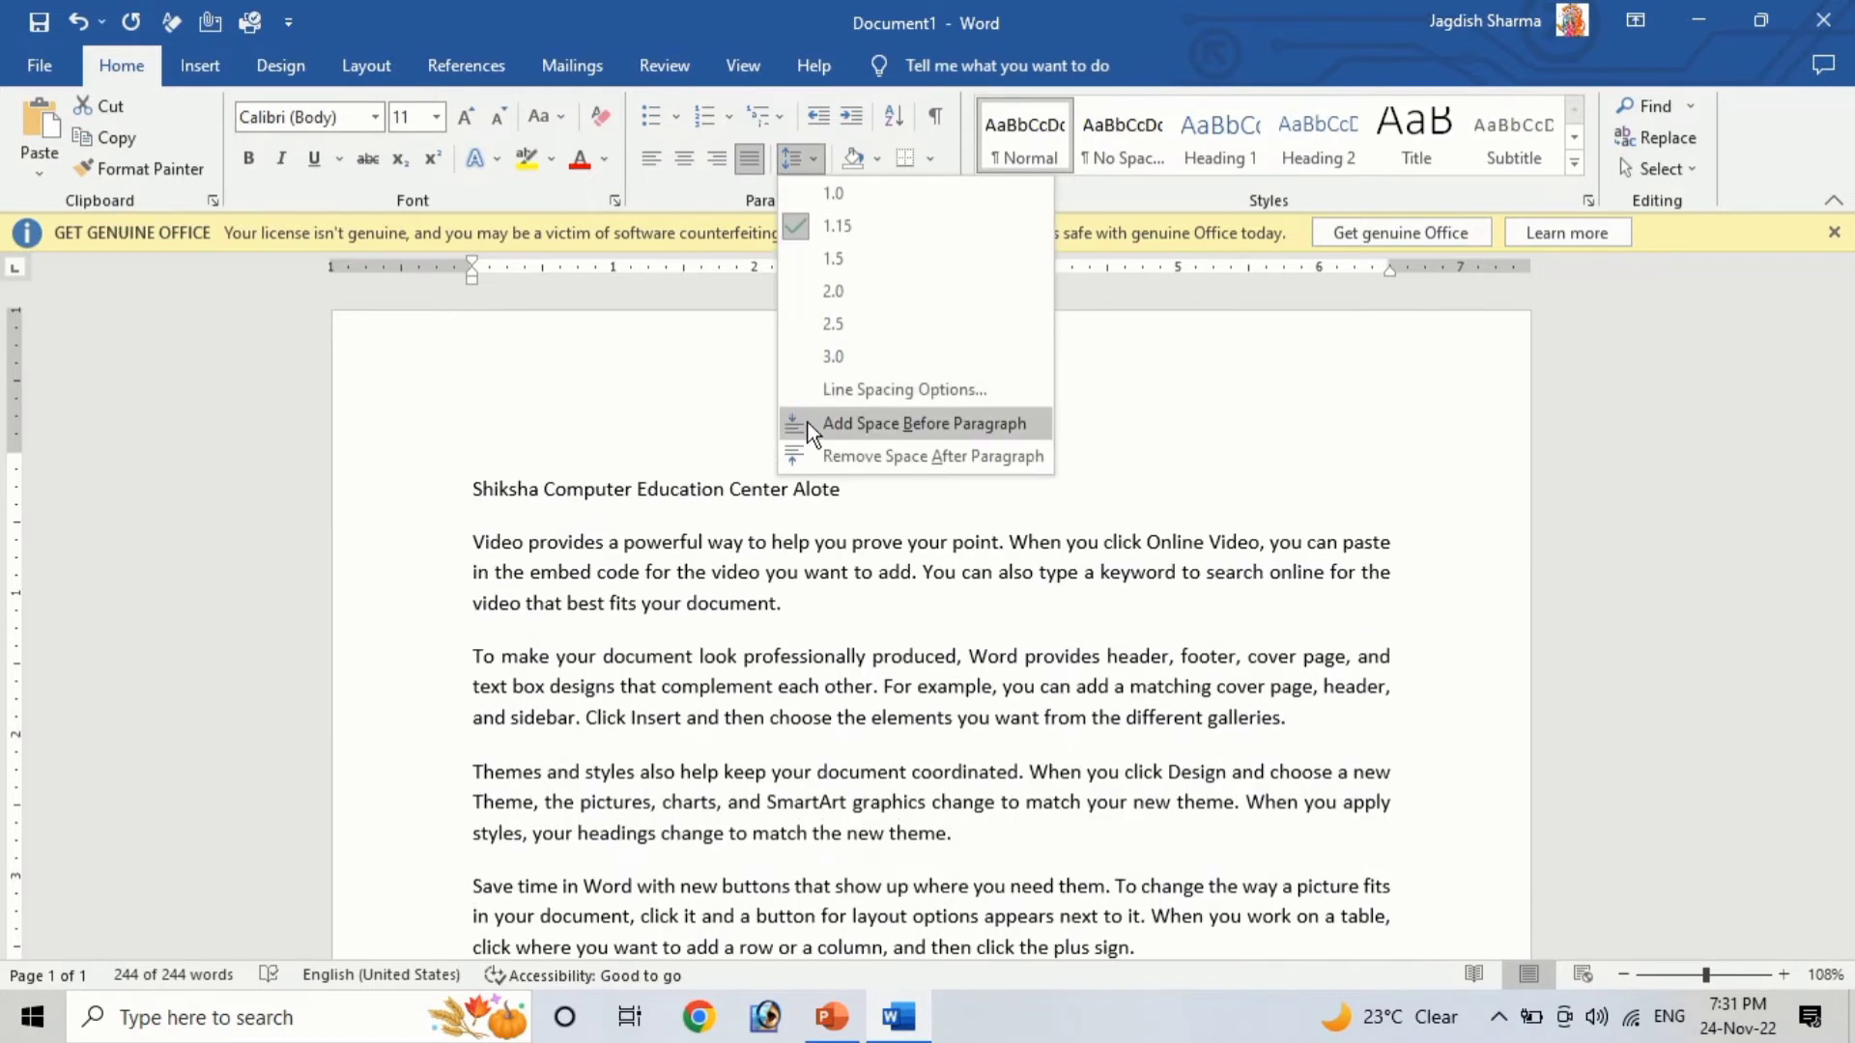
left_click(874, 423)
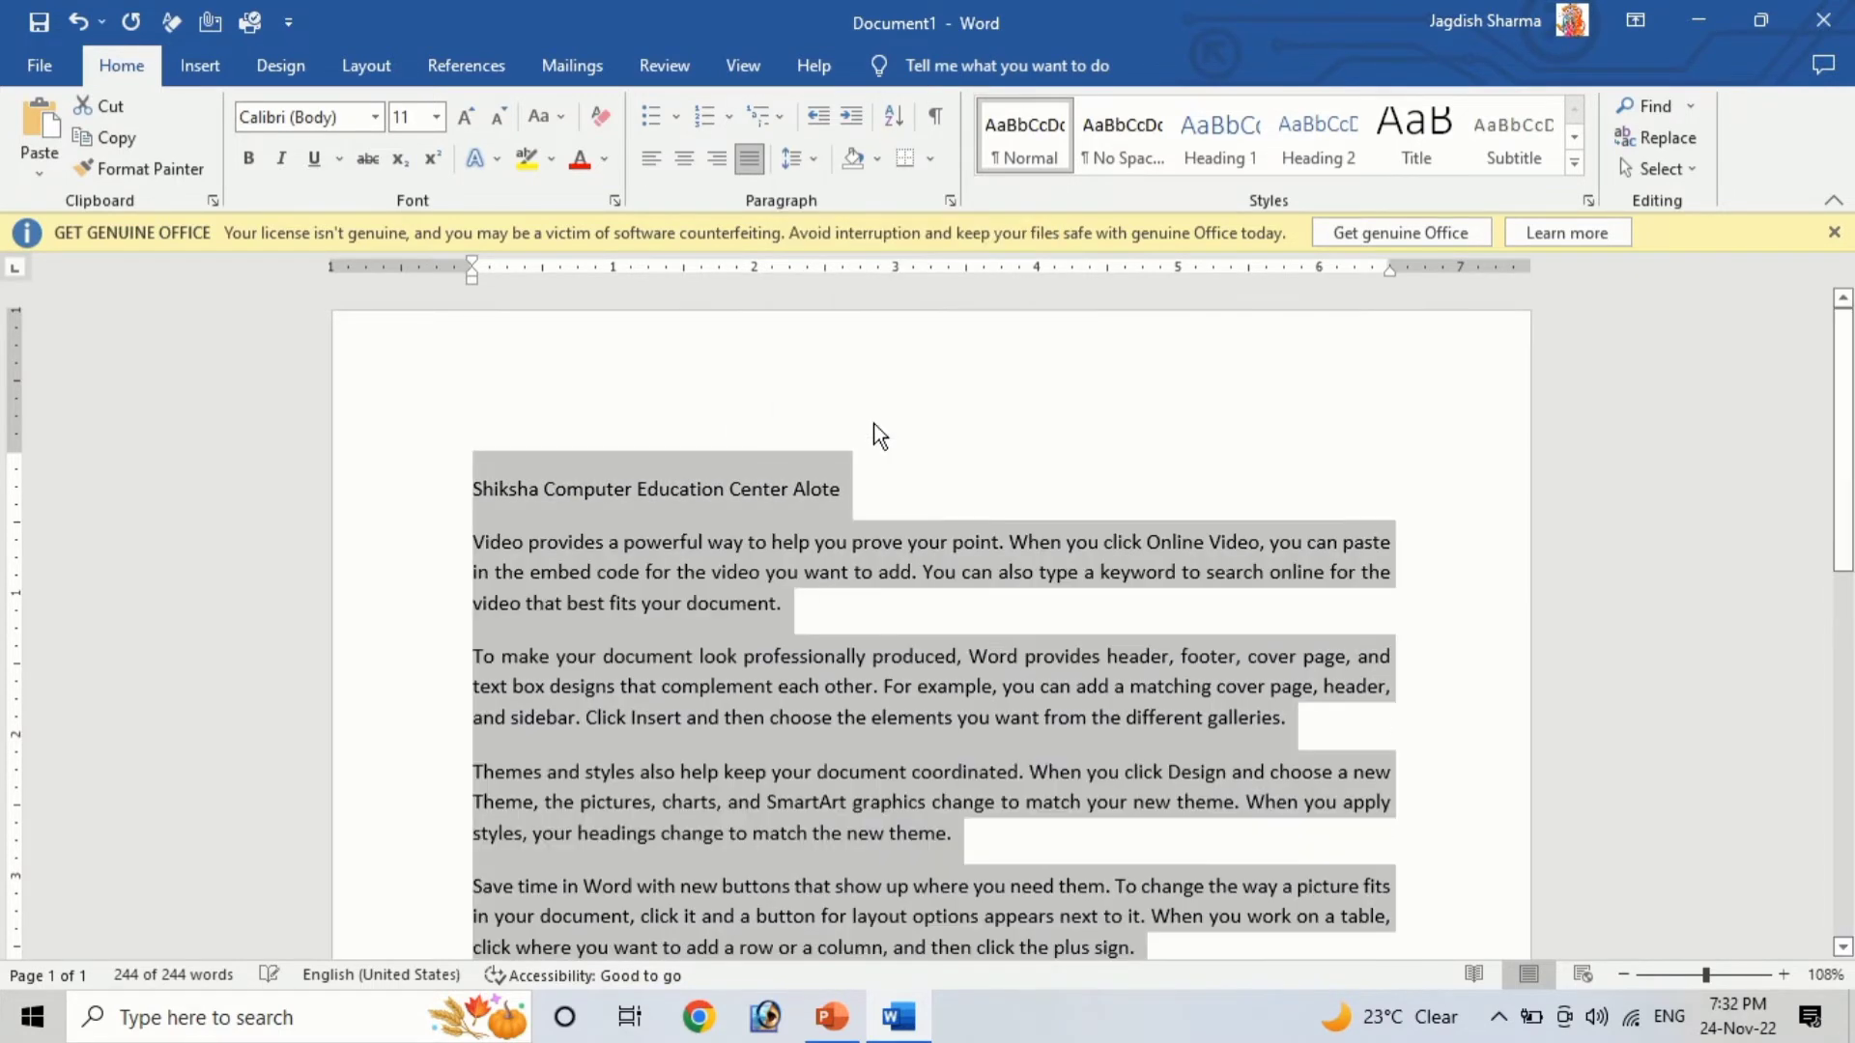
left_click(811, 159)
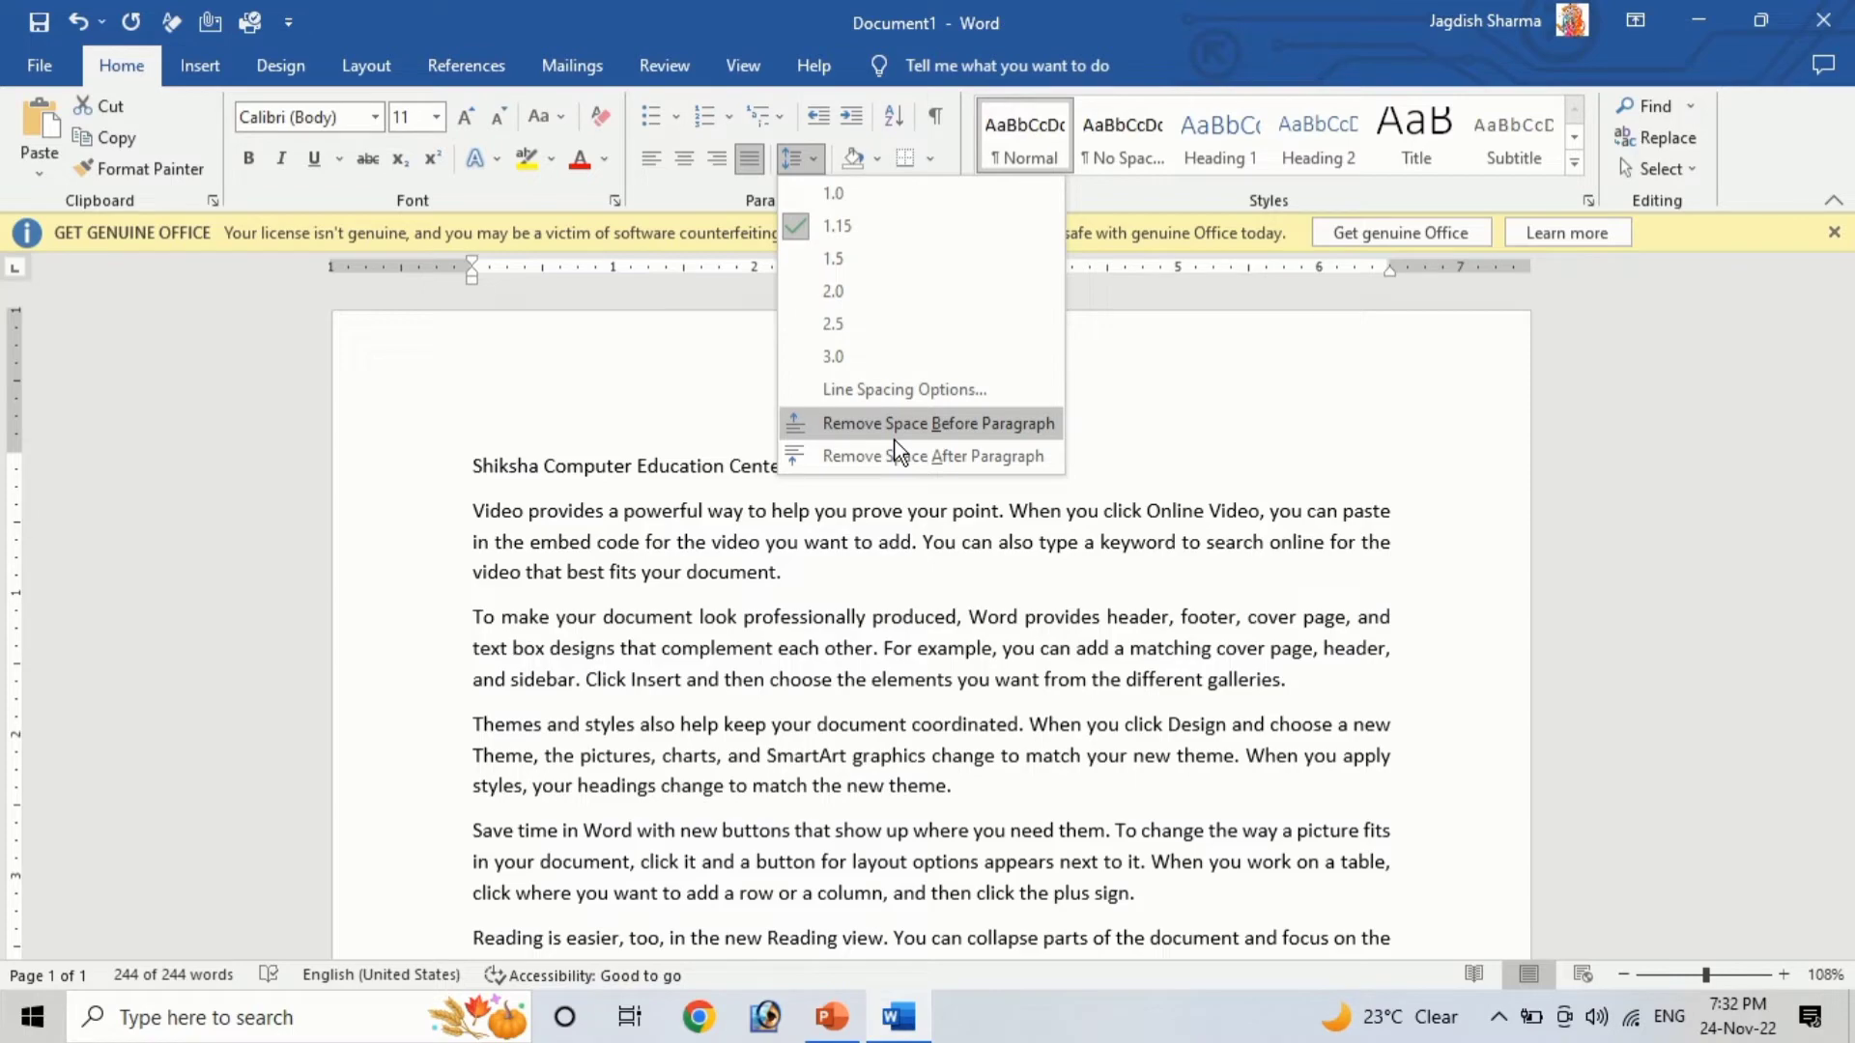
left_click(877, 423)
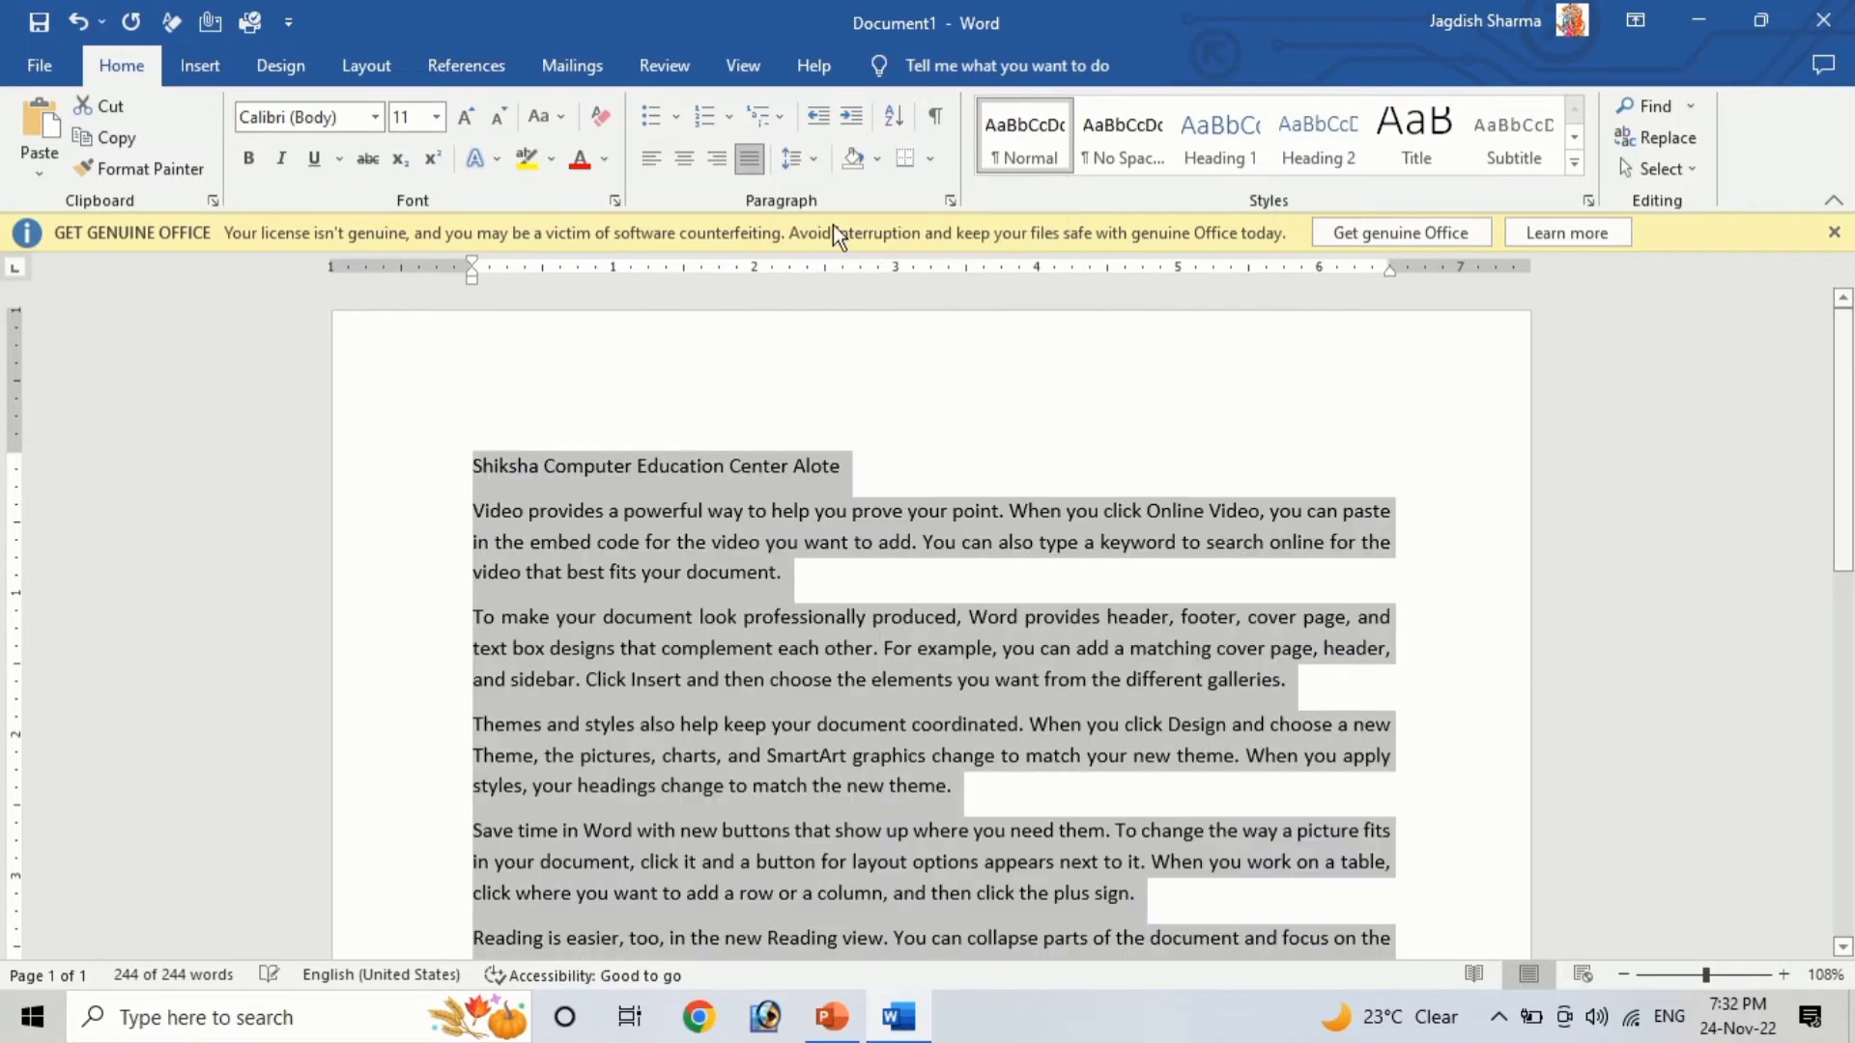
Remove the space after the paragraphs
left_click(796, 166)
left_click(852, 456)
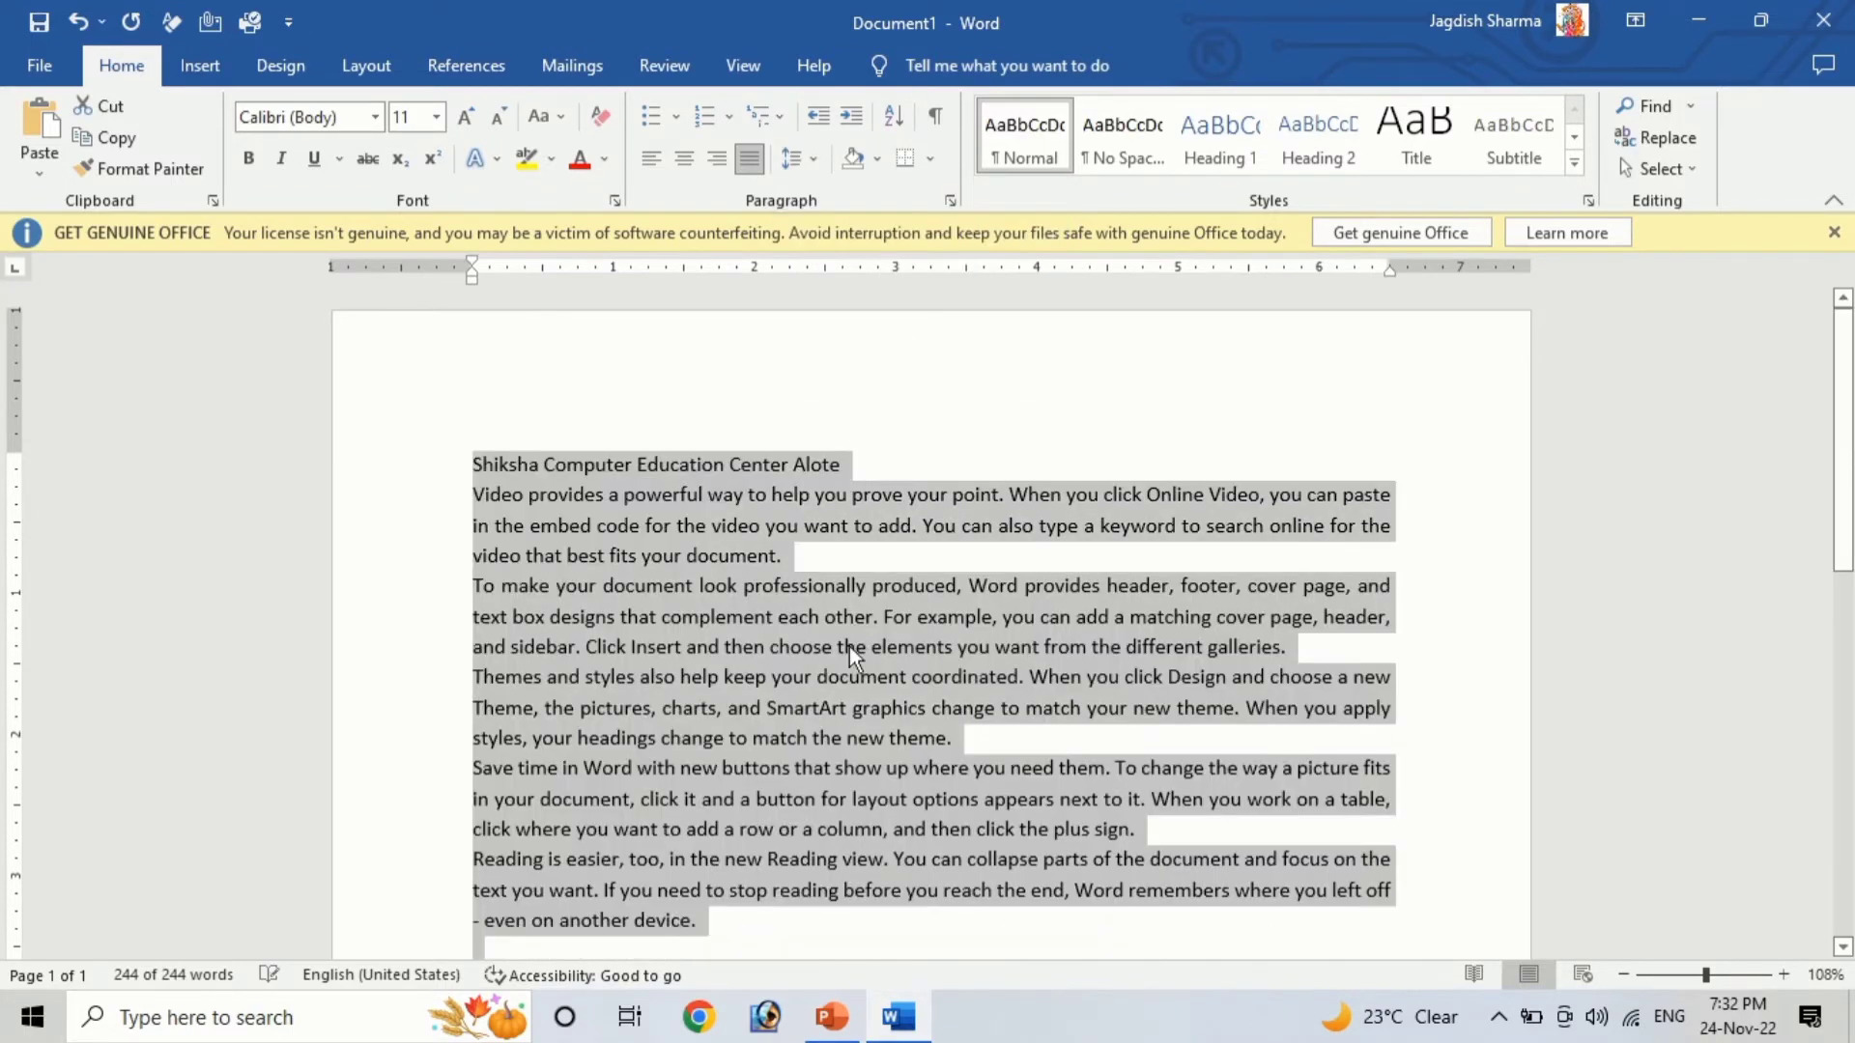
scroll(831, 676, "down", 3)
scroll(823, 740, "up", 4)
Add space before and space after the paragraphs
left_click(808, 164)
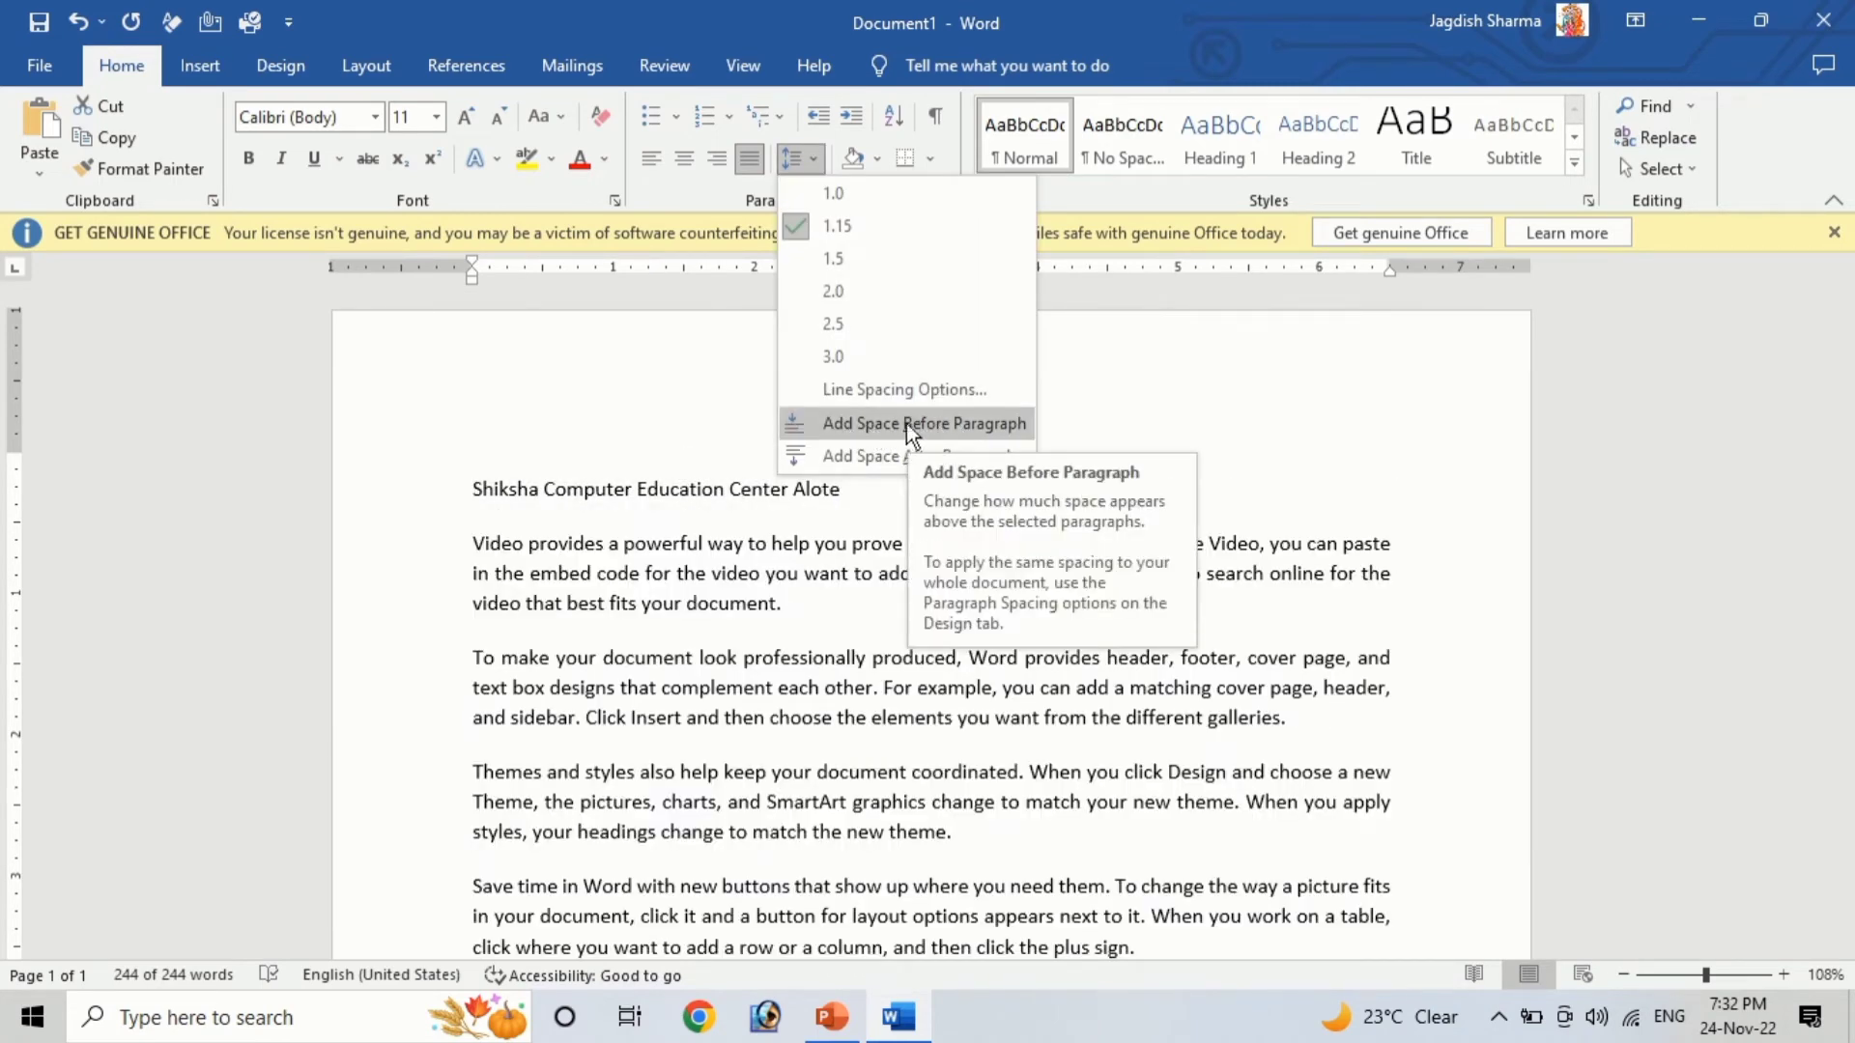
left_click(933, 425)
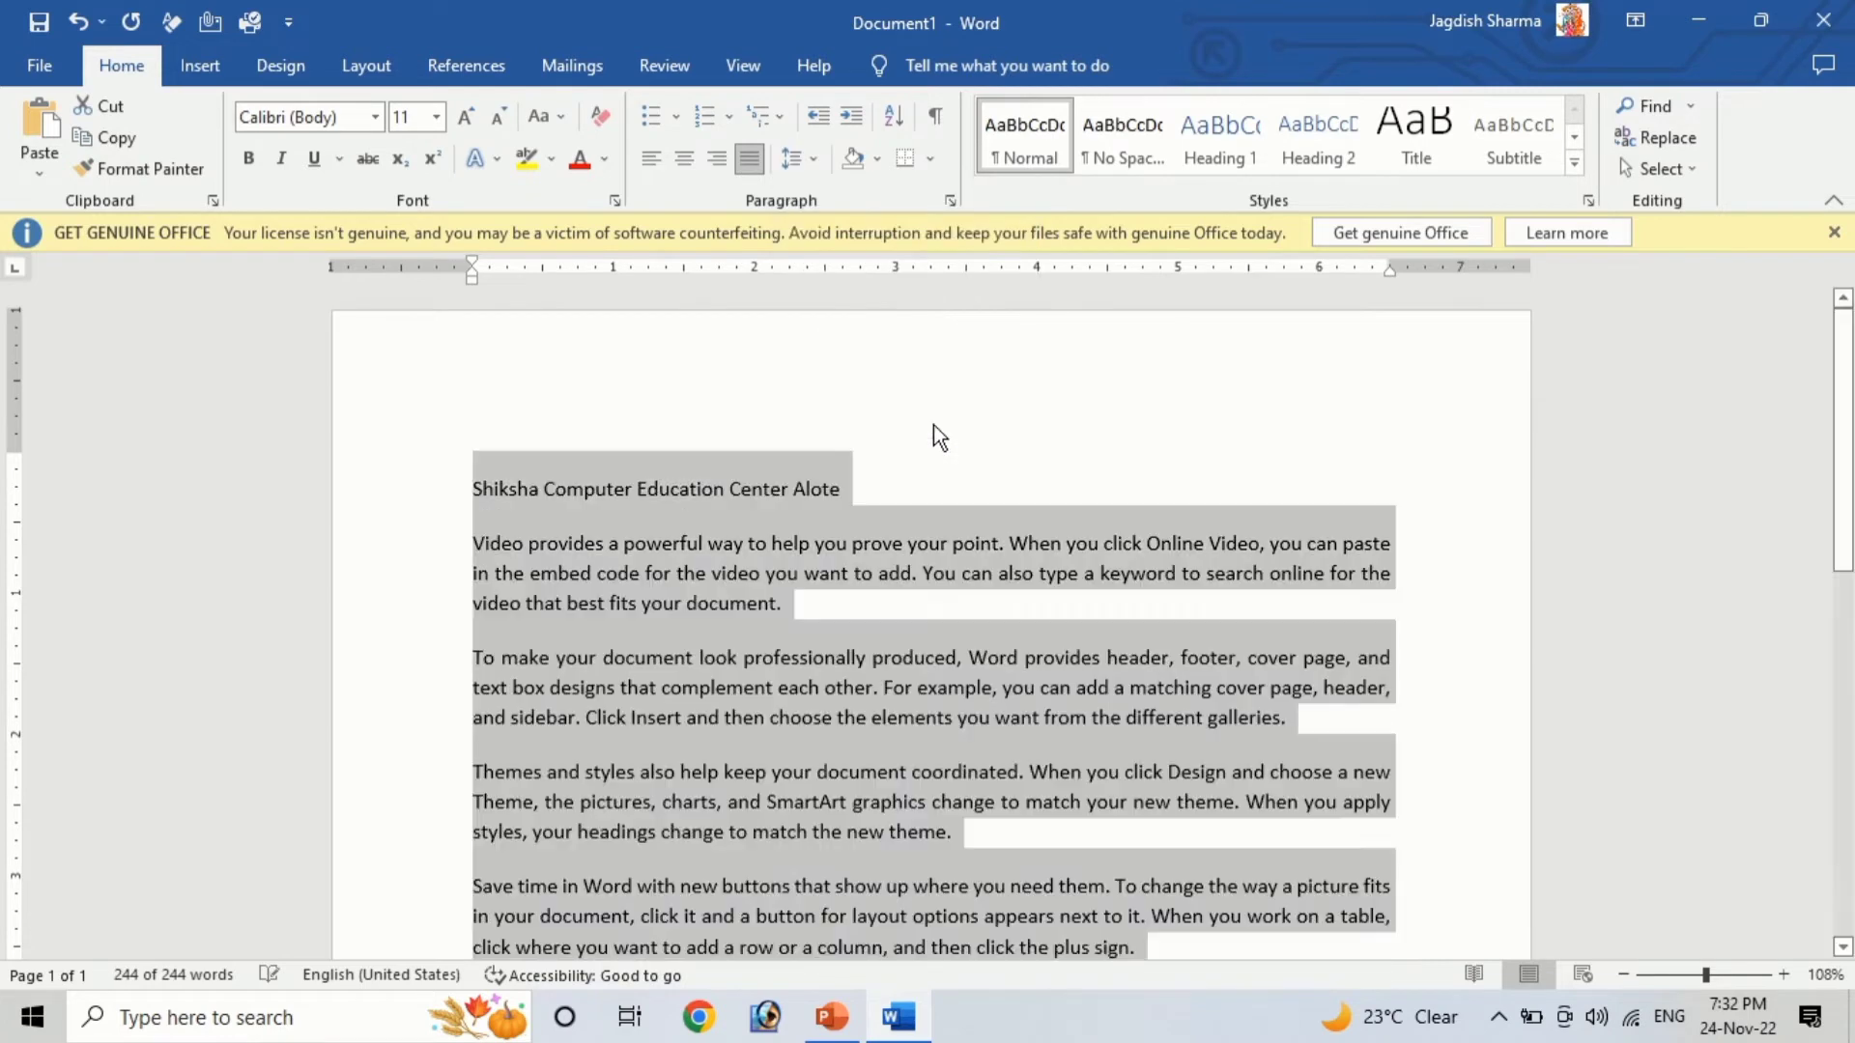
left_click(805, 166)
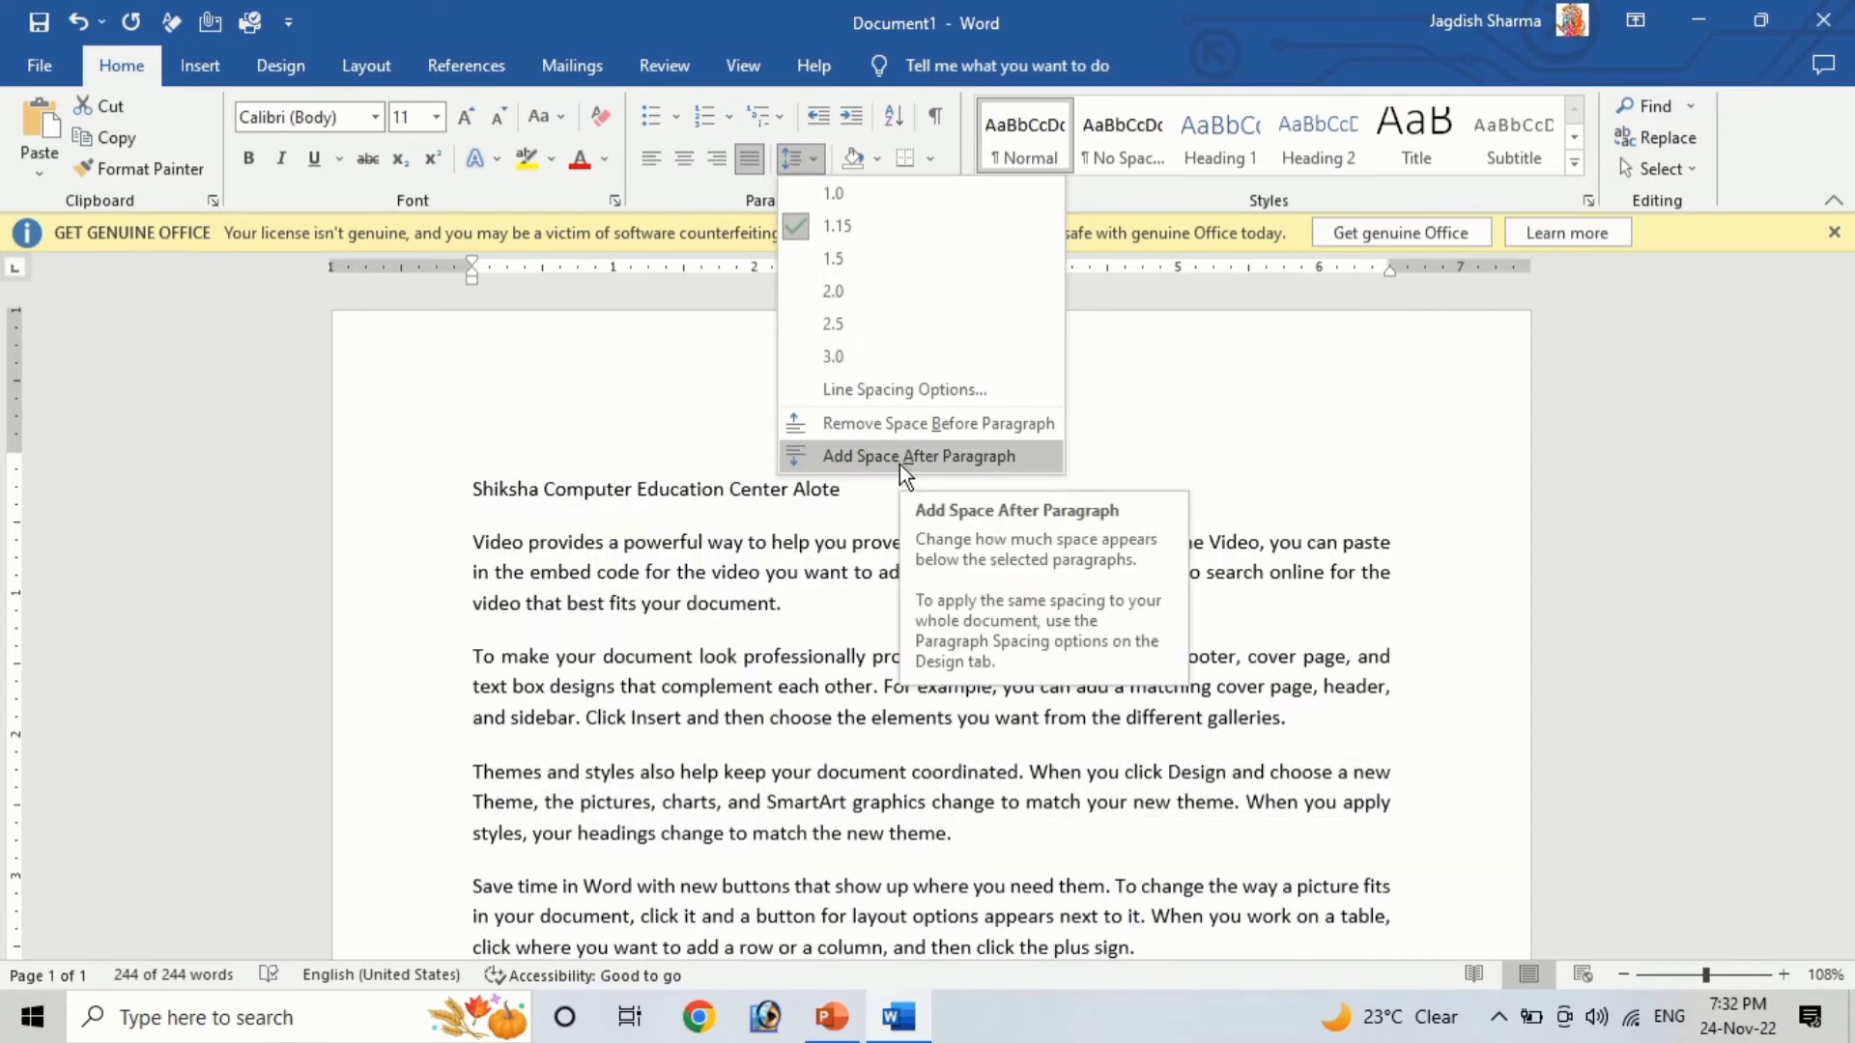
left_click(900, 458)
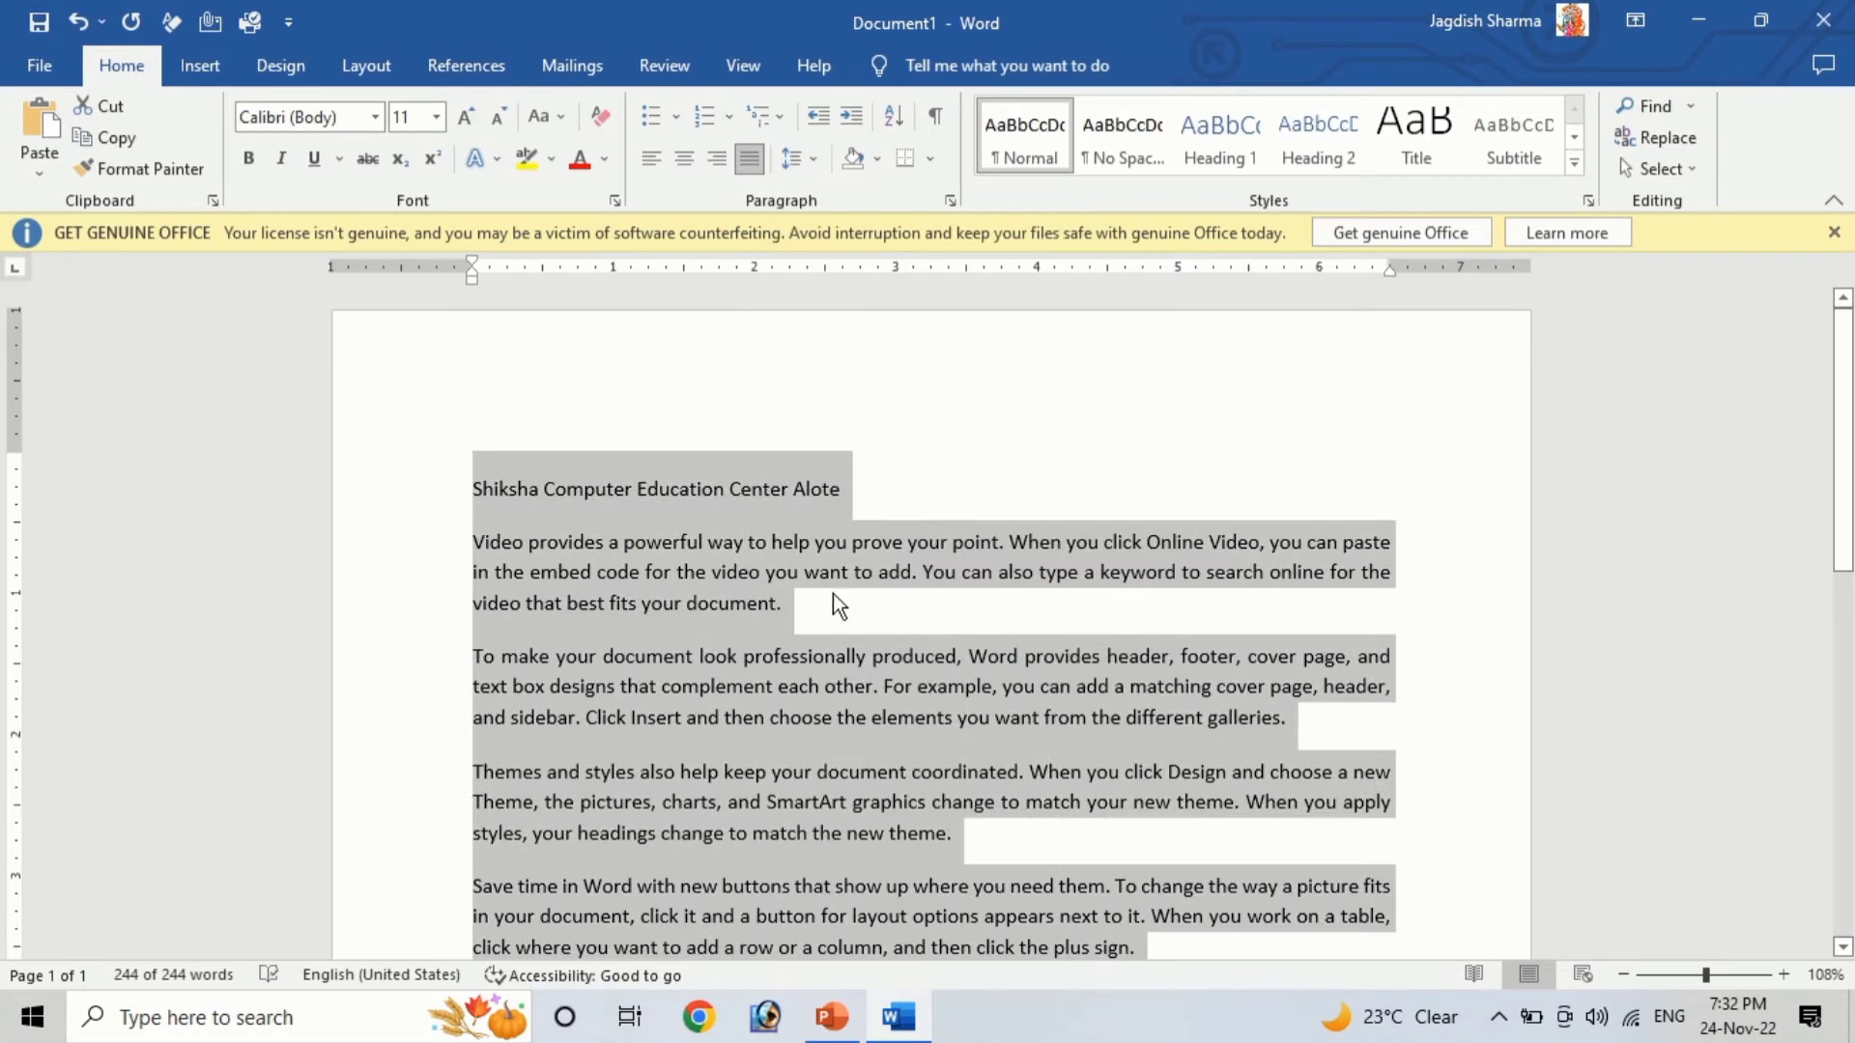
Open the Line Spacing Options dialog to review the paragraph spacing settings, then close it
left_click(819, 165)
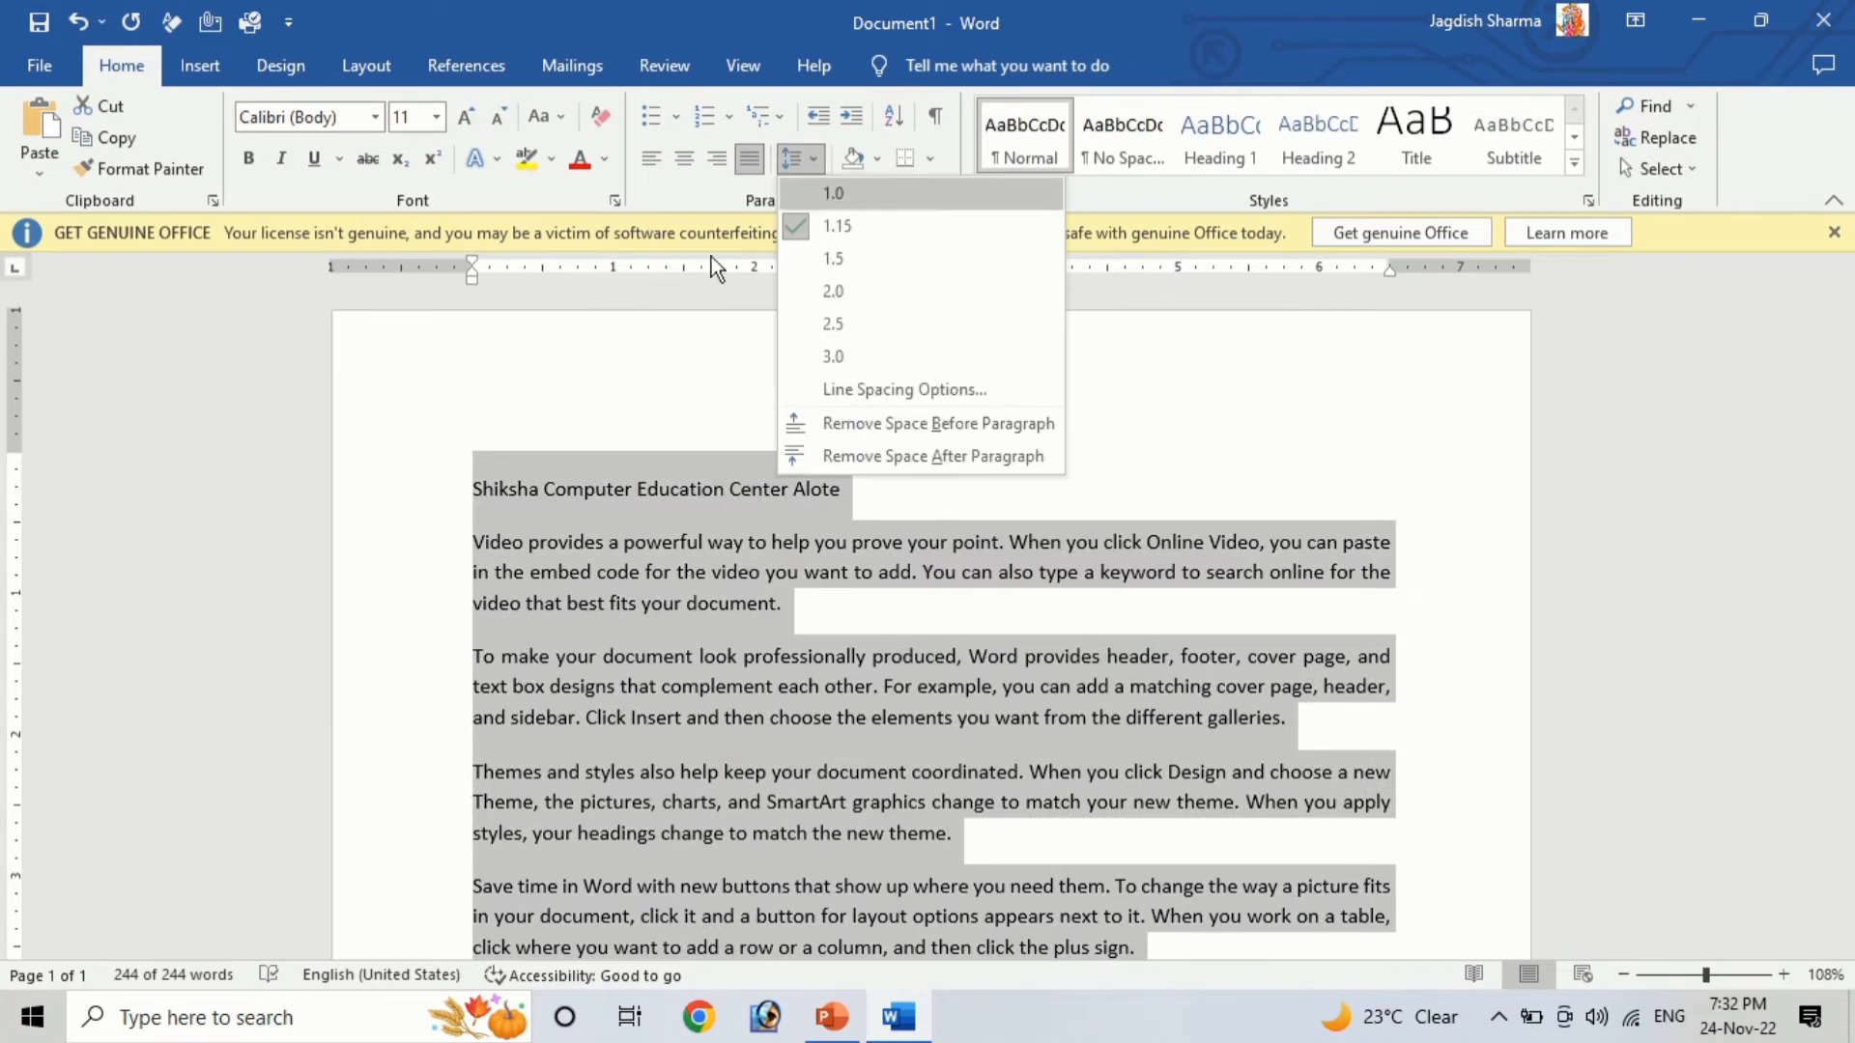
left_click(859, 386)
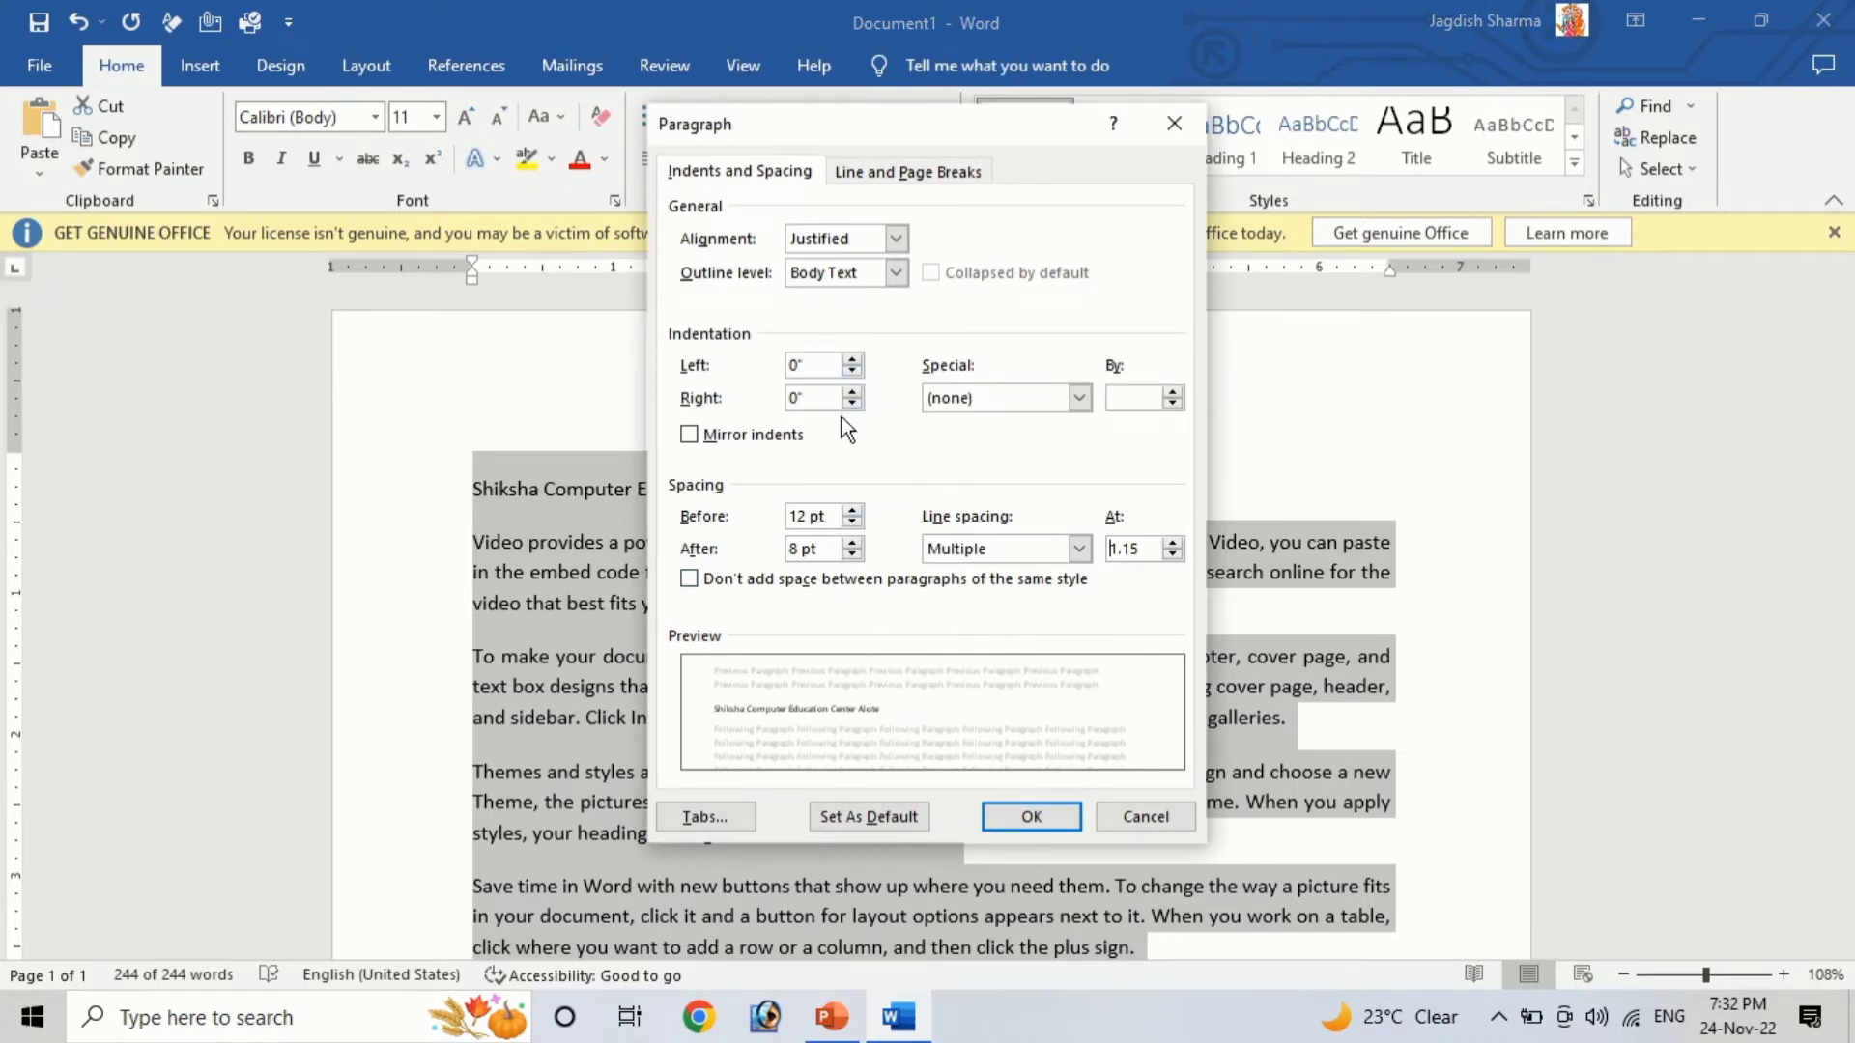
left_click(1041, 819)
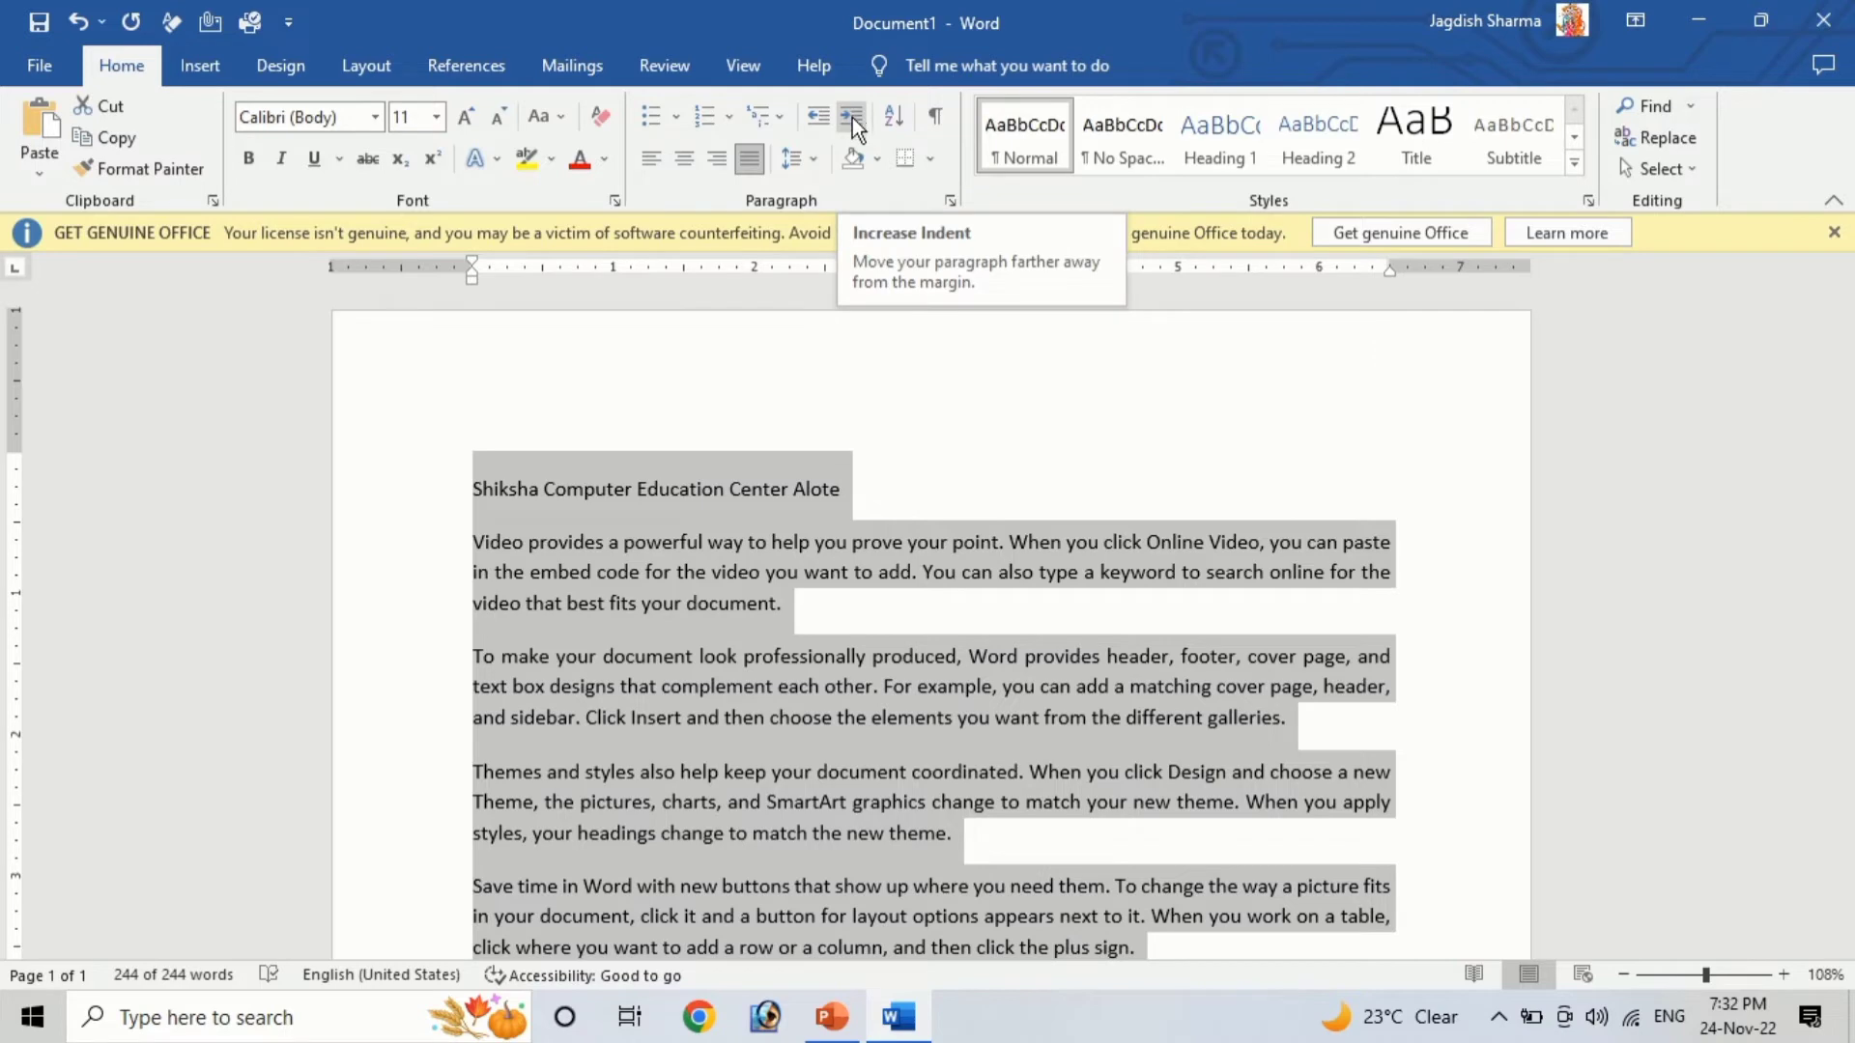
Delete the "Shiksha Computer Education Center Alote" title line
left_click(721, 605)
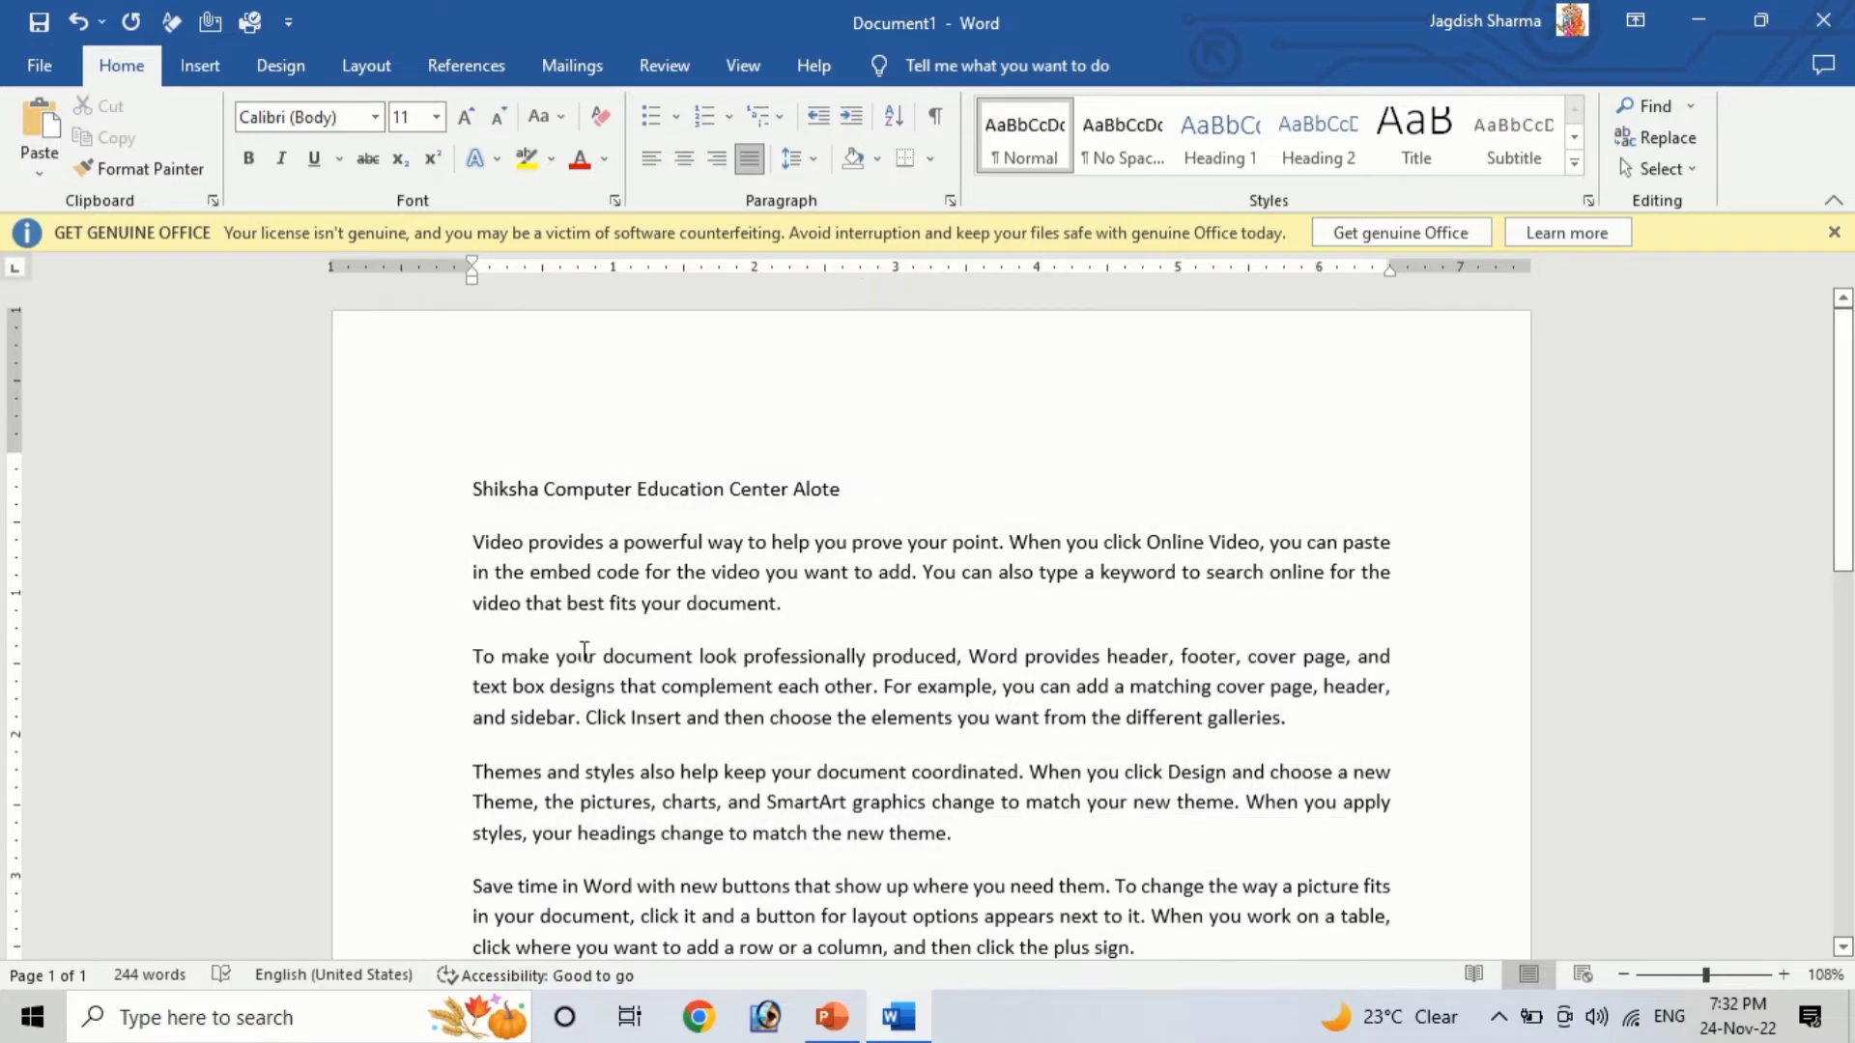
left_click_drag(472, 489, 871, 491)
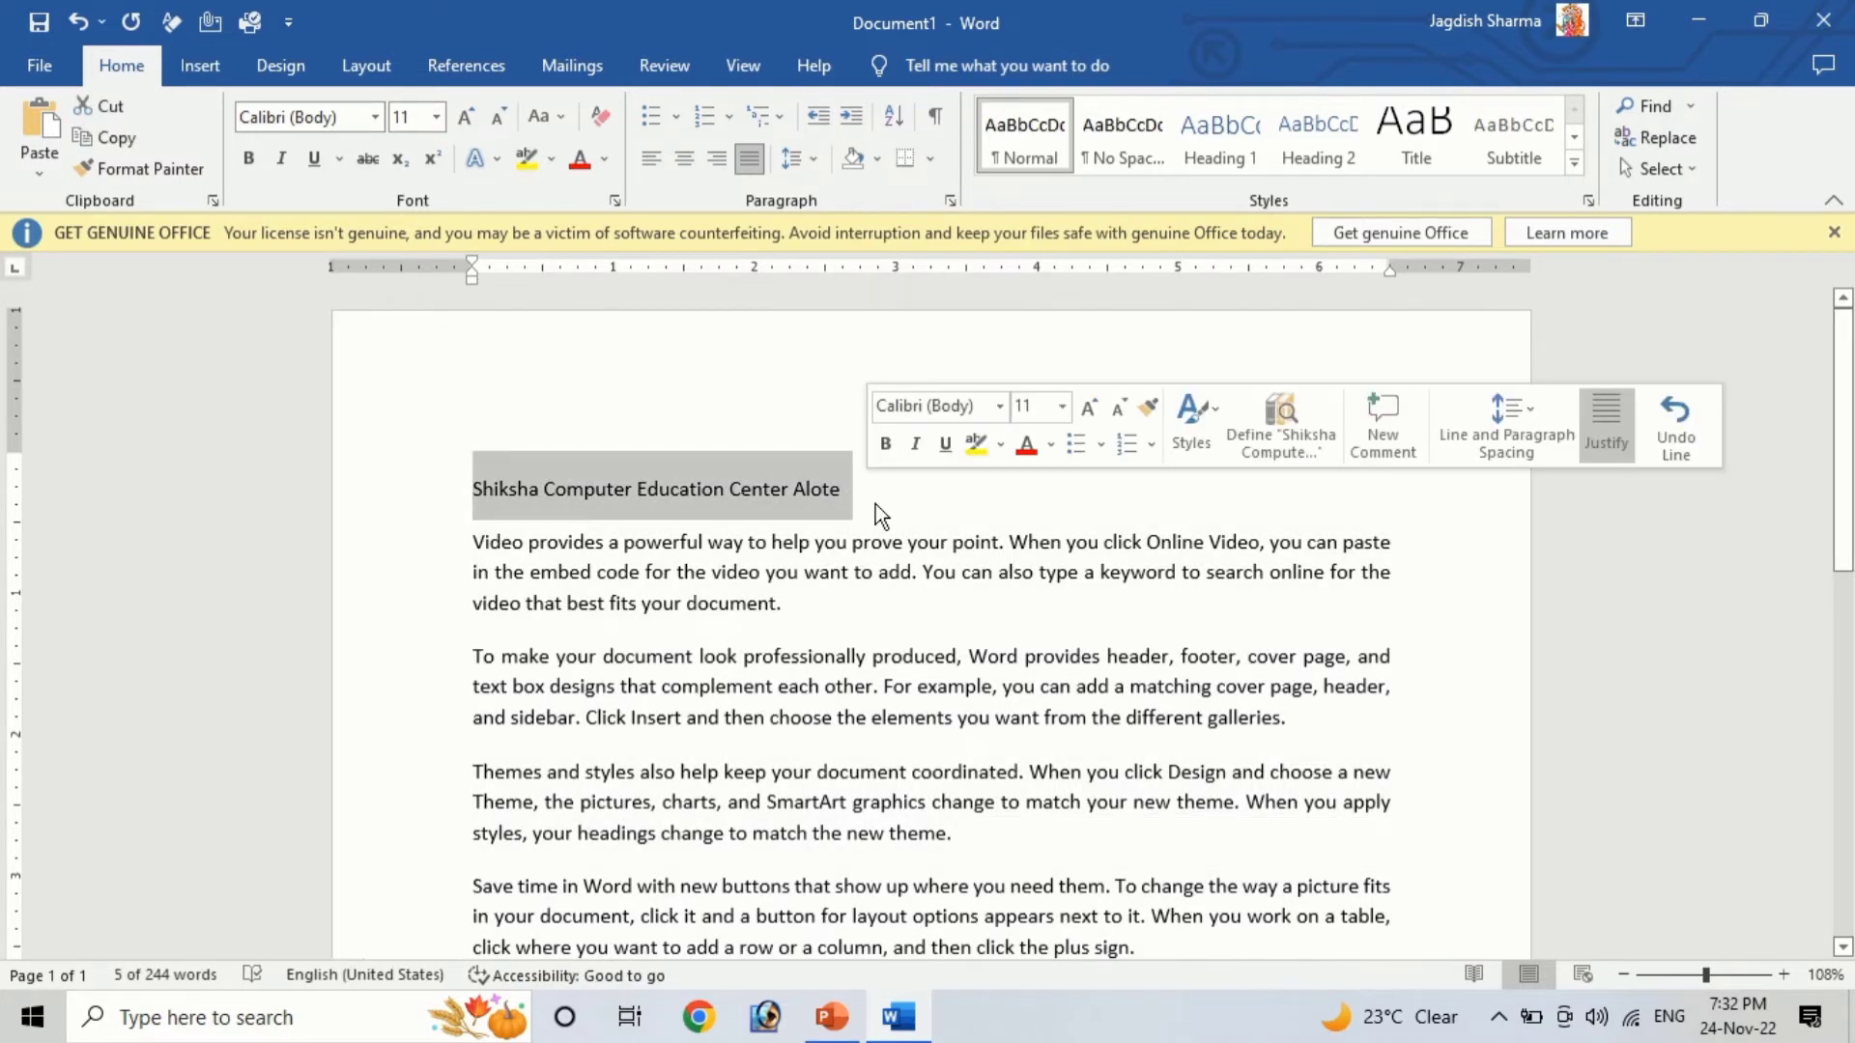
key("Delete")
Select all paragraphs and move the first-line indent to 1 inch on the ruler
left_click_drag(469, 494, 1040, 521)
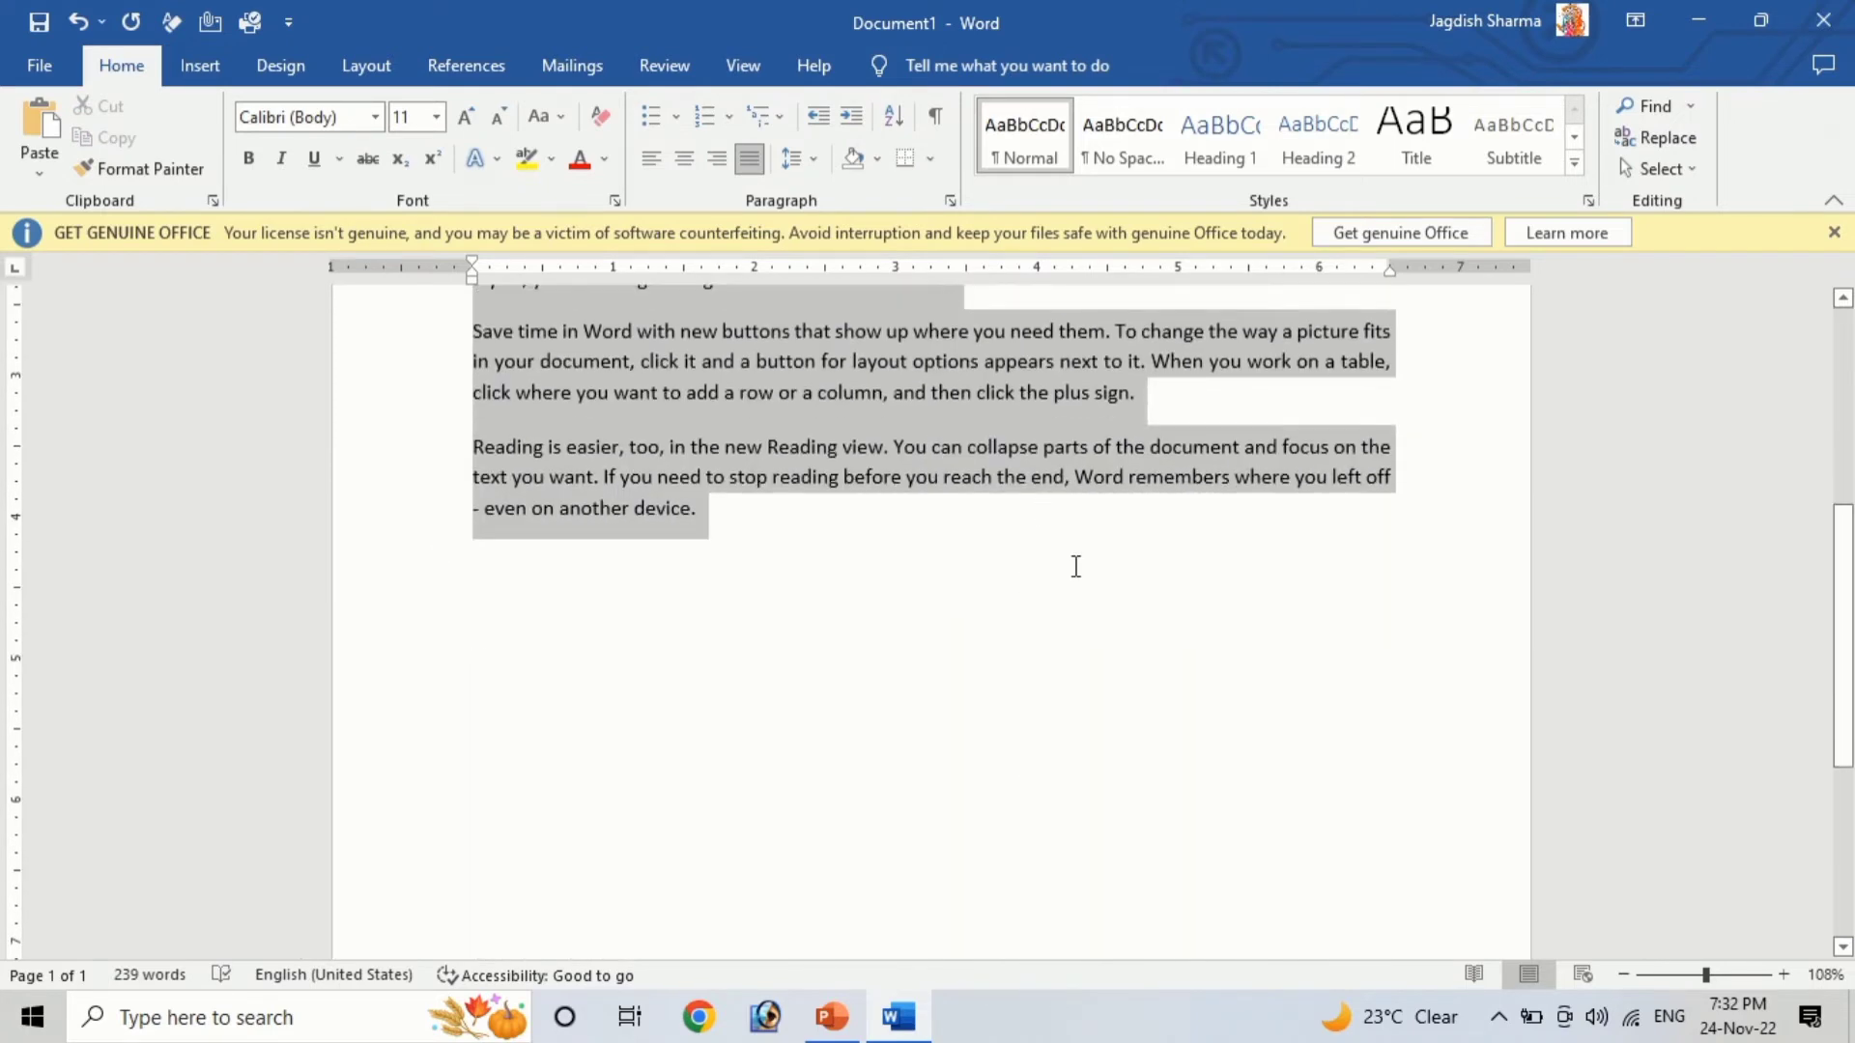
scroll(1167, 705, "up", 5)
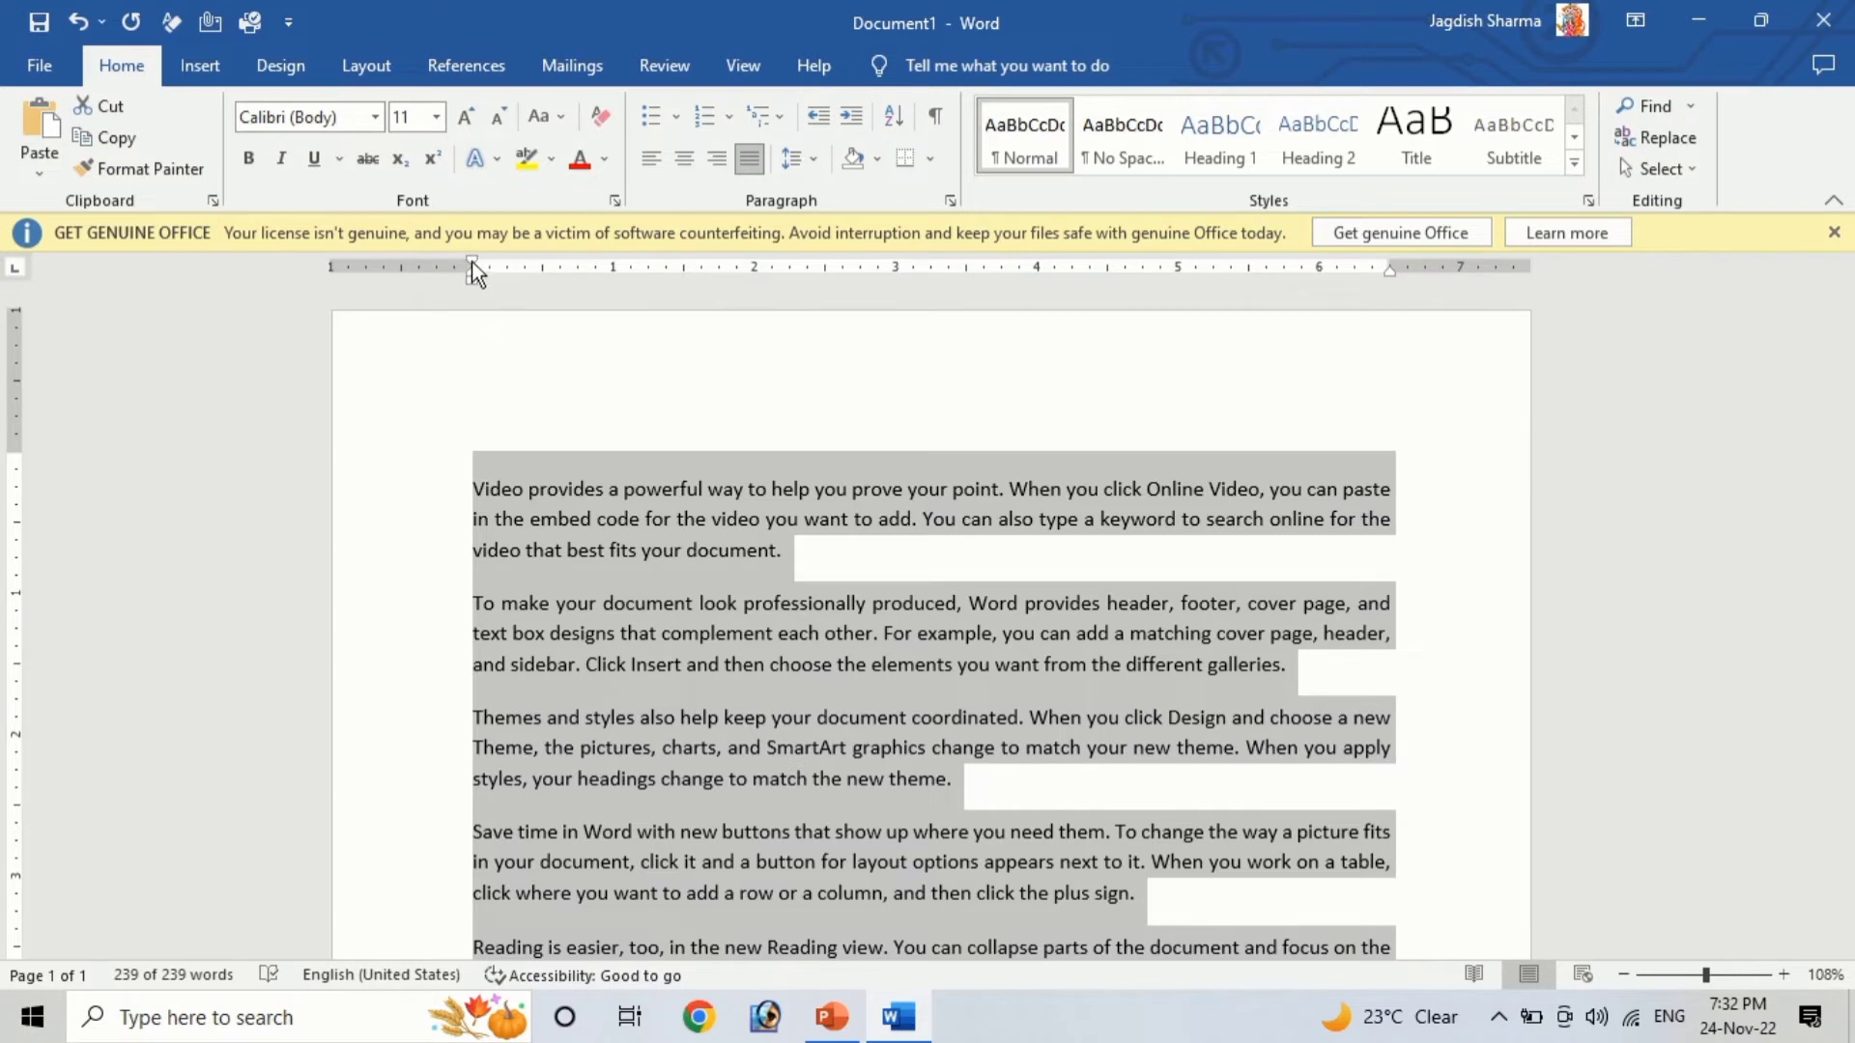
left_click_drag(472, 267, 472, 267)
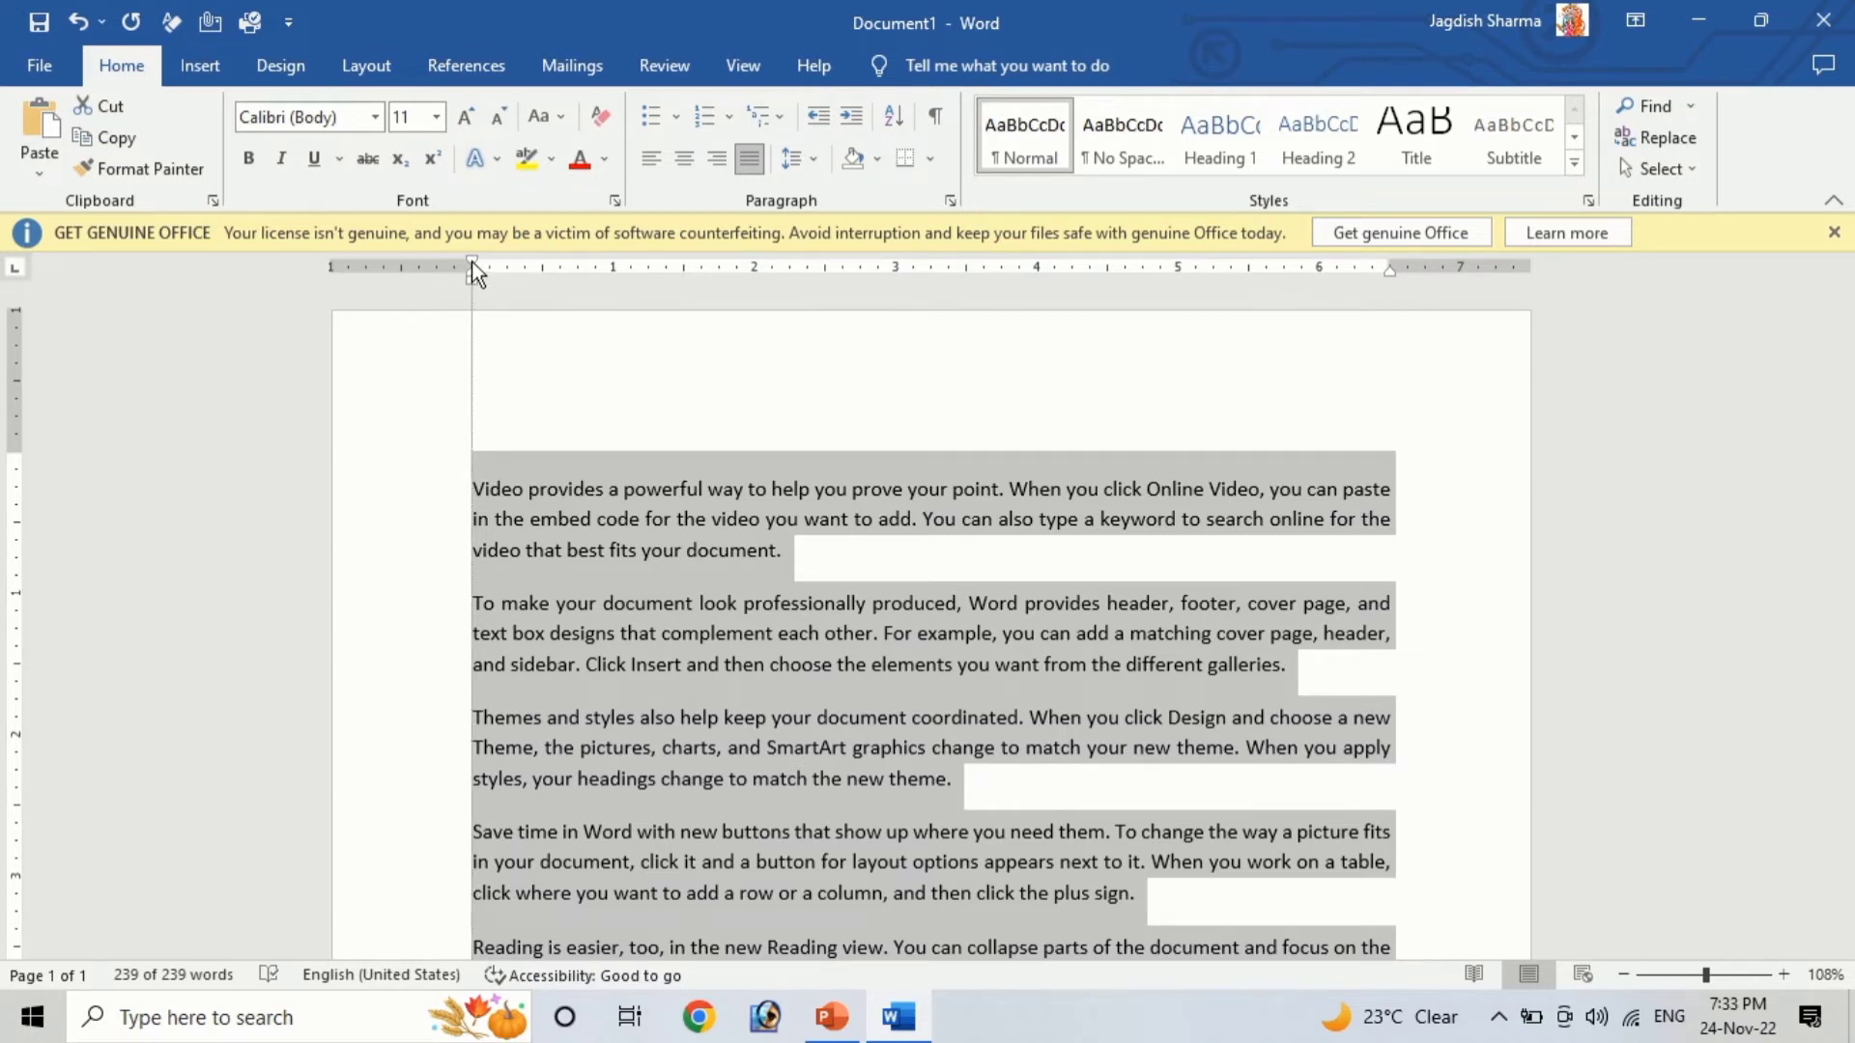
left_click_drag(473, 260, 472, 261)
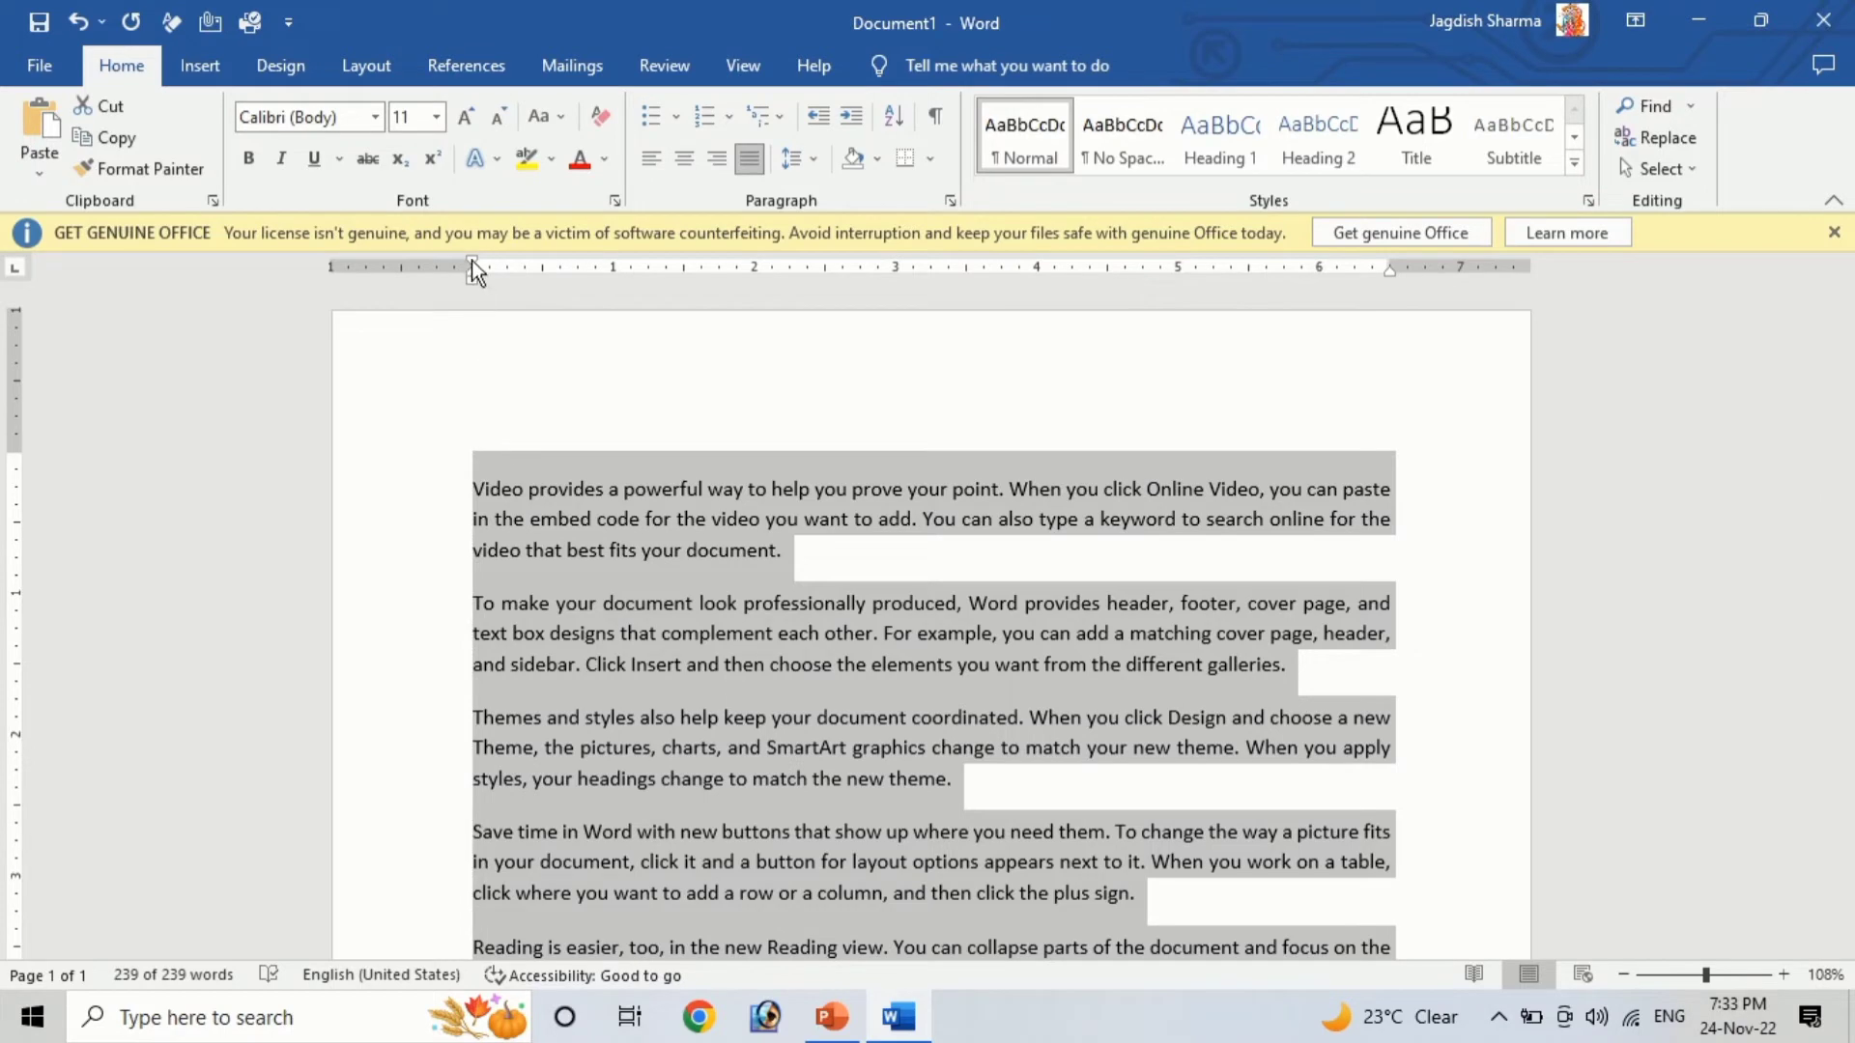
left_click_drag(472, 262, 616, 265)
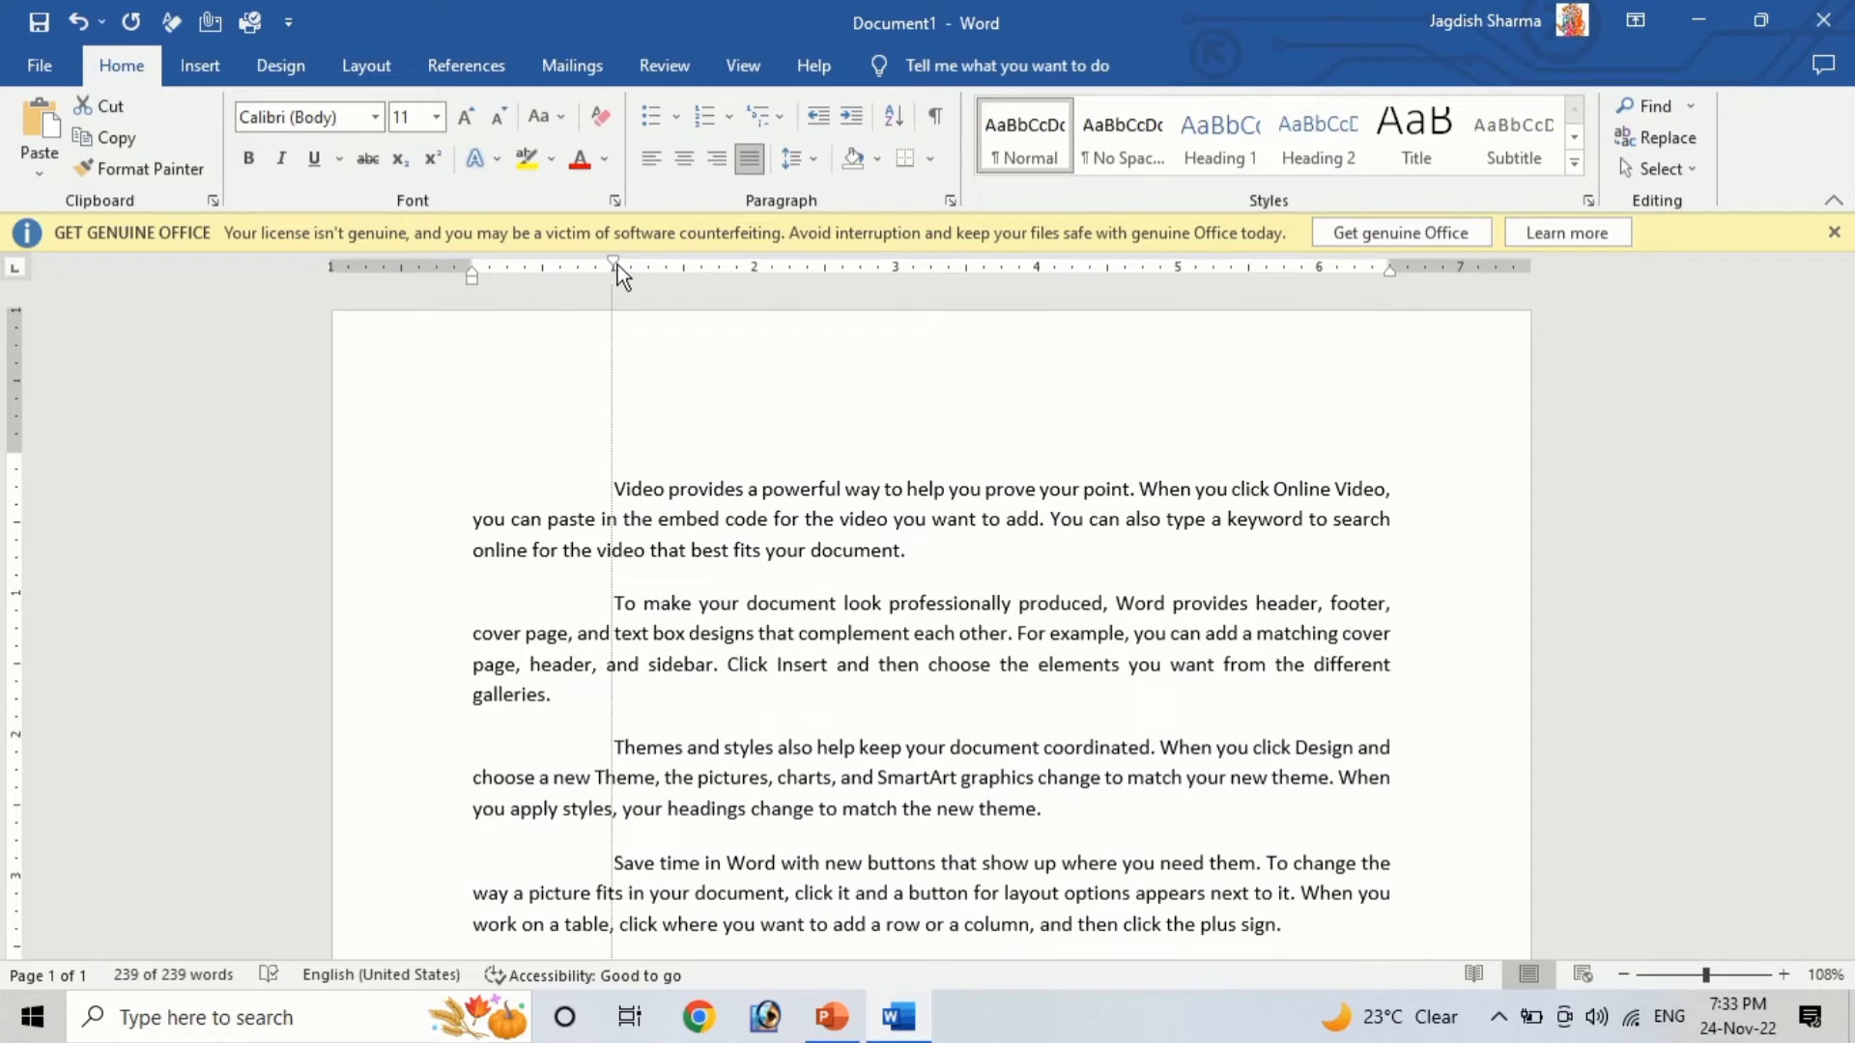
left_click_drag(617, 265, 617, 264)
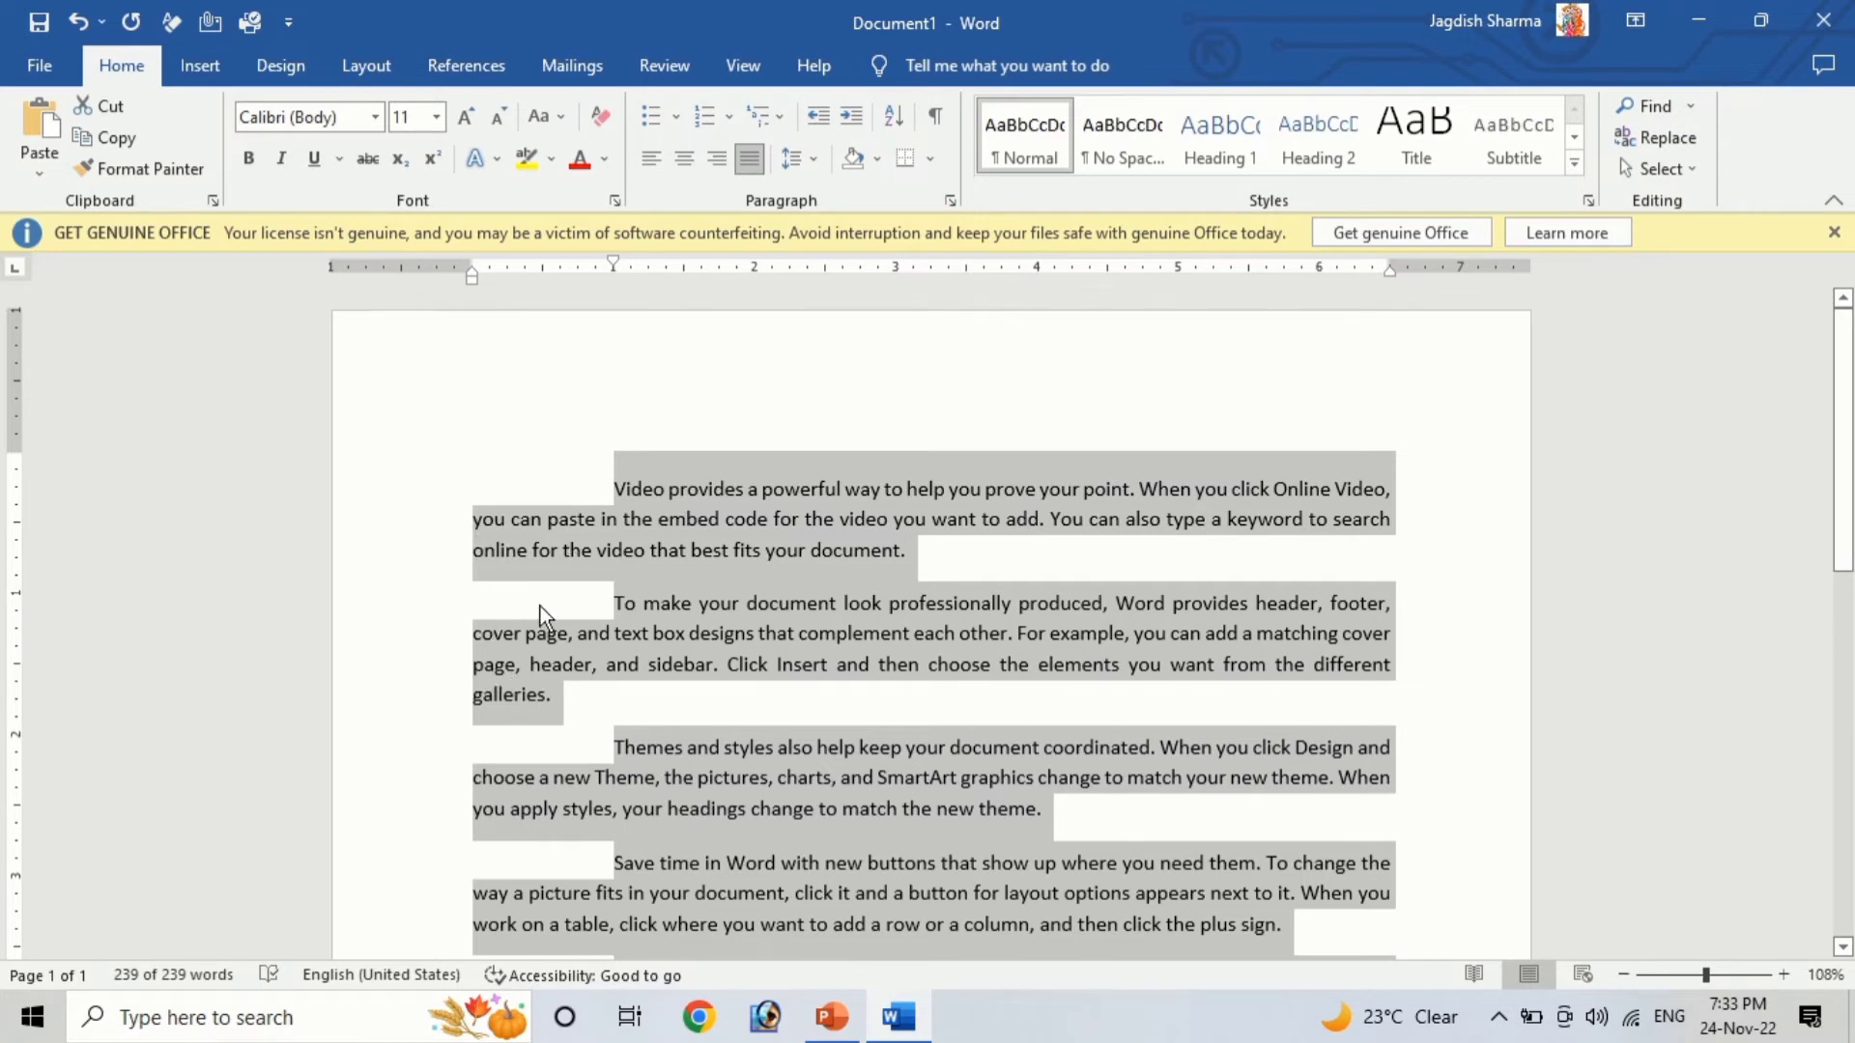
Move the hanging indent marker to about 0.4 inch on the ruler for all paragraphs
scroll(588, 745, "down", 5)
scroll(565, 657, "up", 5)
left_click_drag(473, 275, 533, 275)
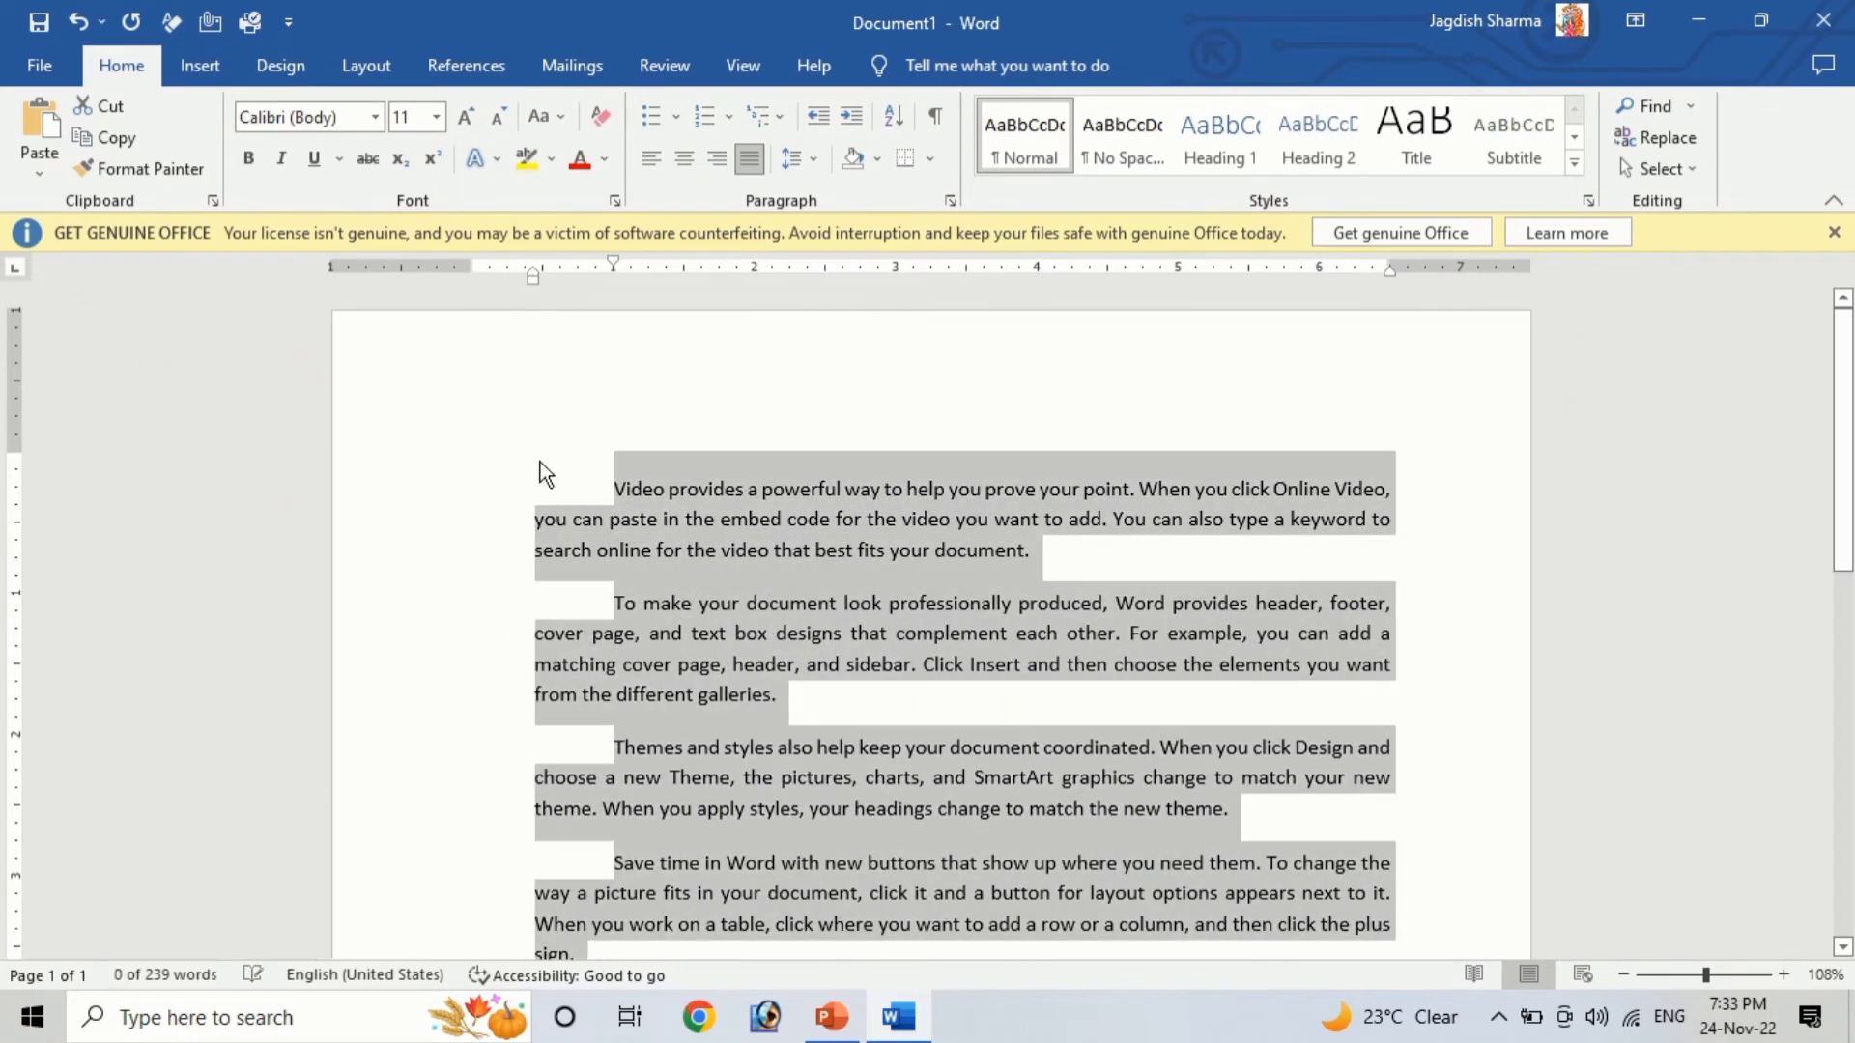
scroll(885, 667, "down", 5)
scroll(885, 667, "up", 5)
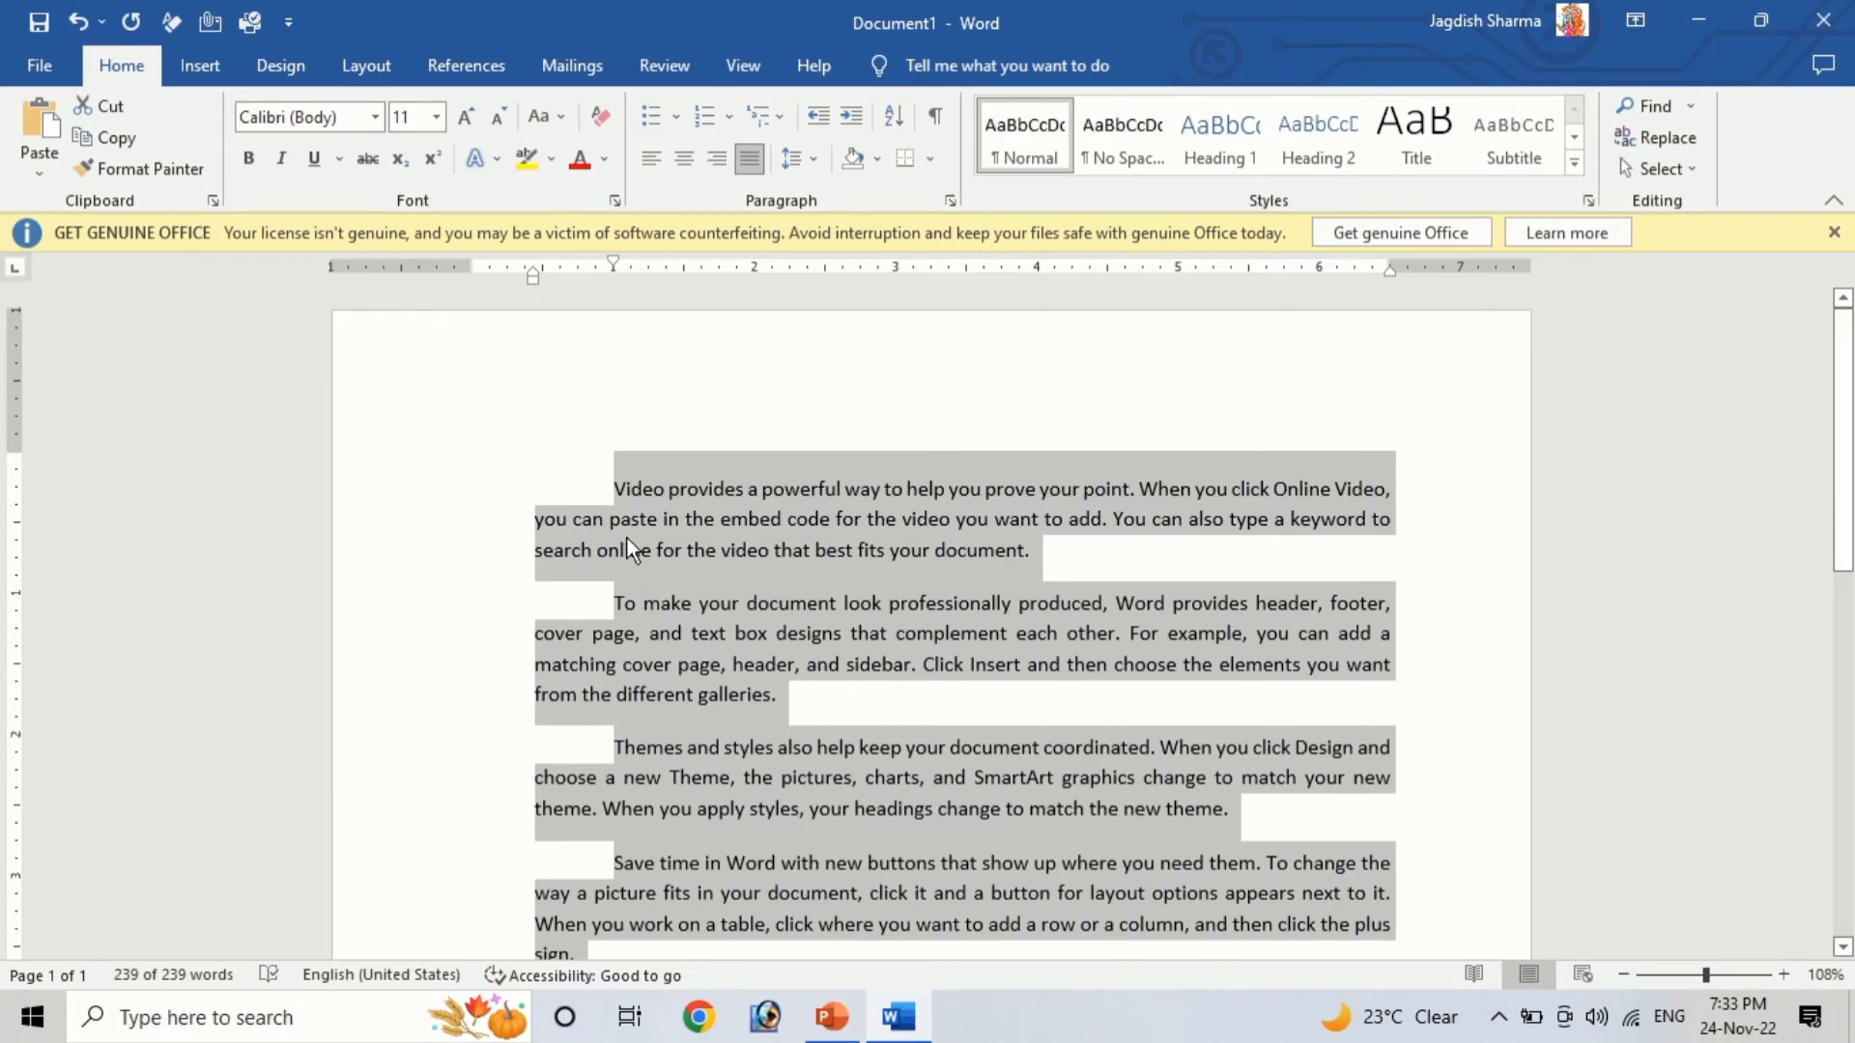
Select the second paragraph and increase its indent three times
left_click(700, 603)
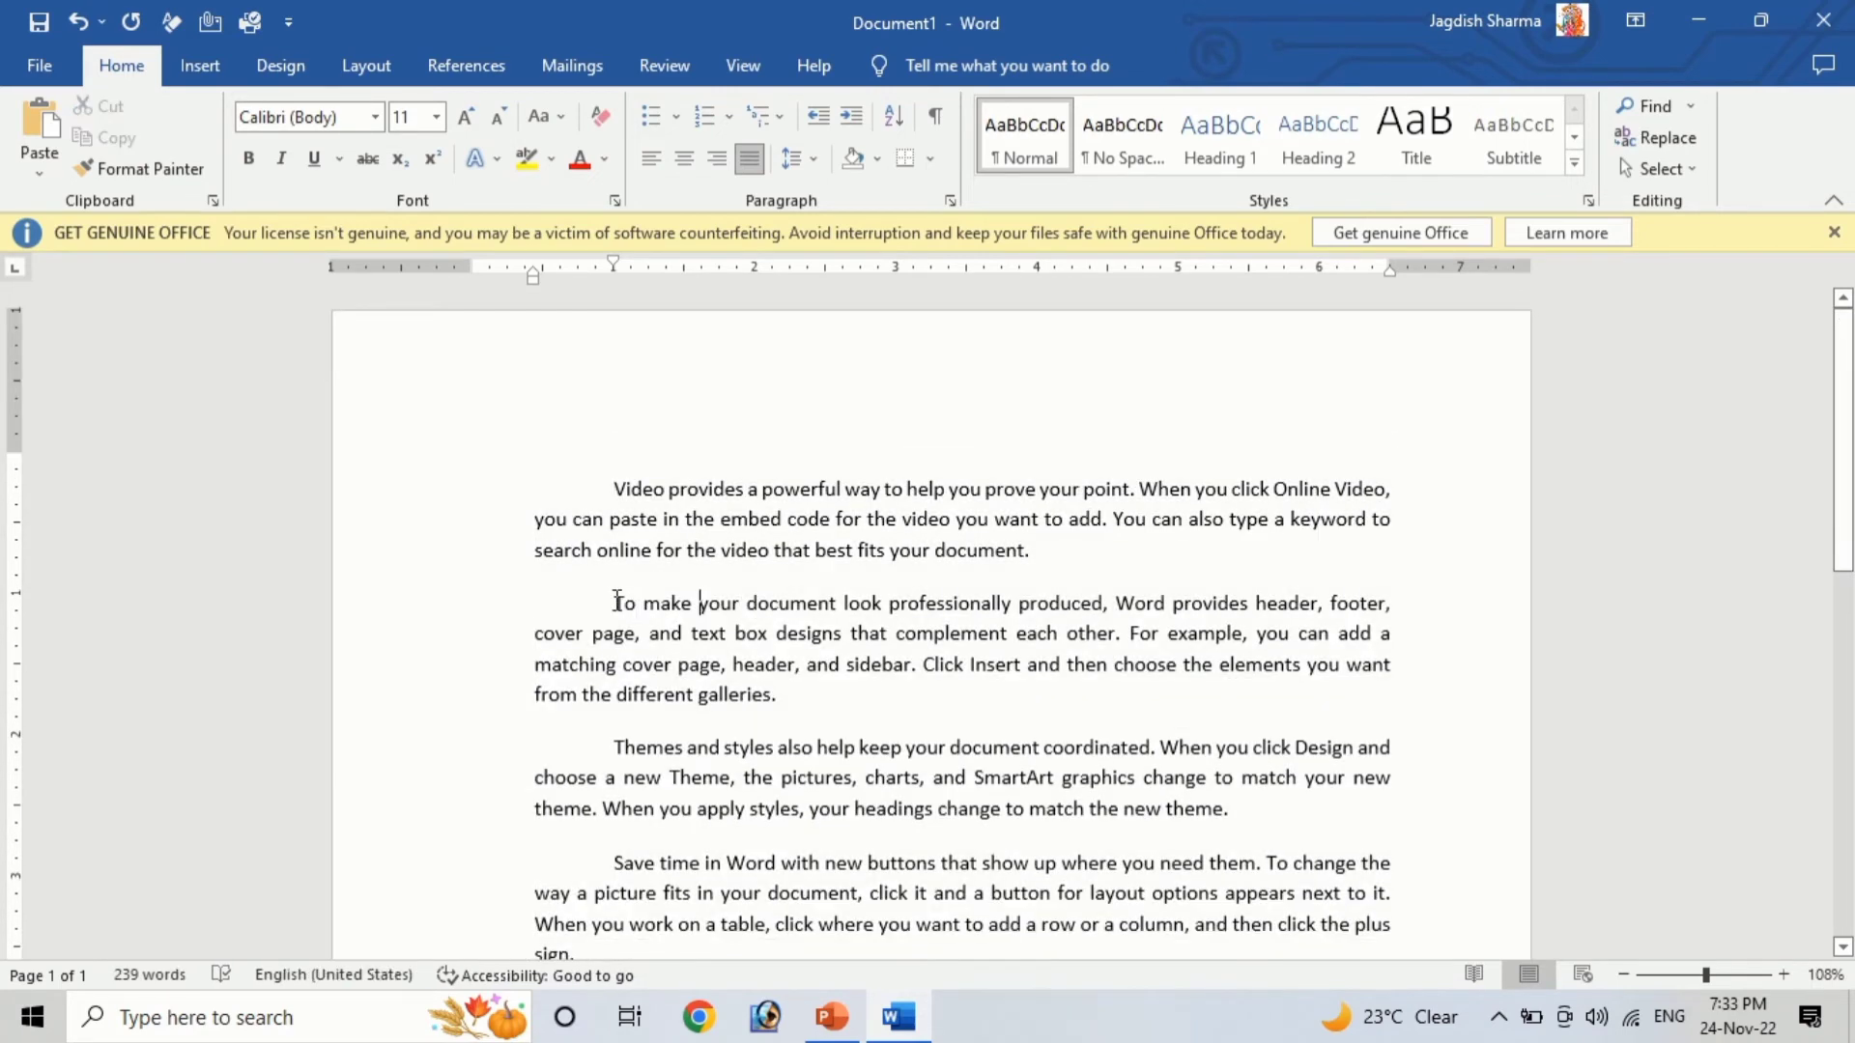
left_click_drag(641, 604, 692, 692)
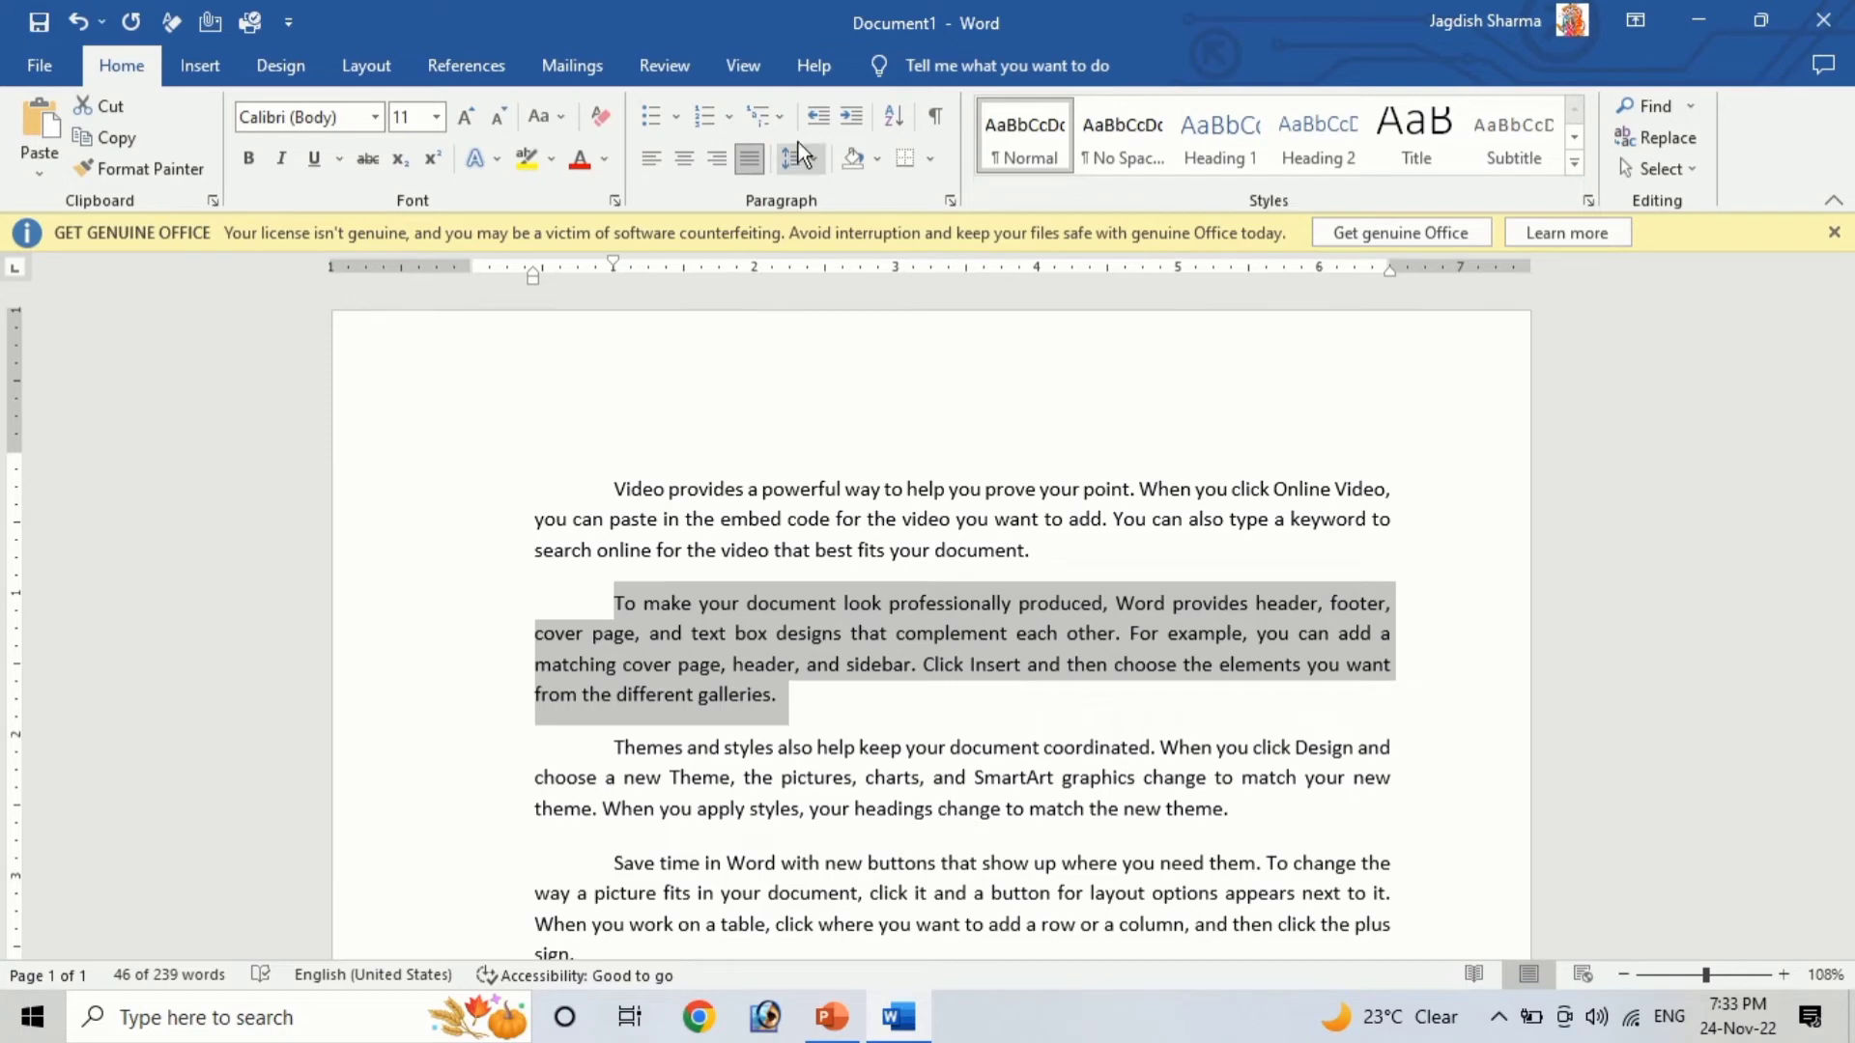
left_click(847, 110)
left_click(847, 110)
left_click(848, 110)
left_click(847, 110)
left_click(847, 110)
left_click(847, 110)
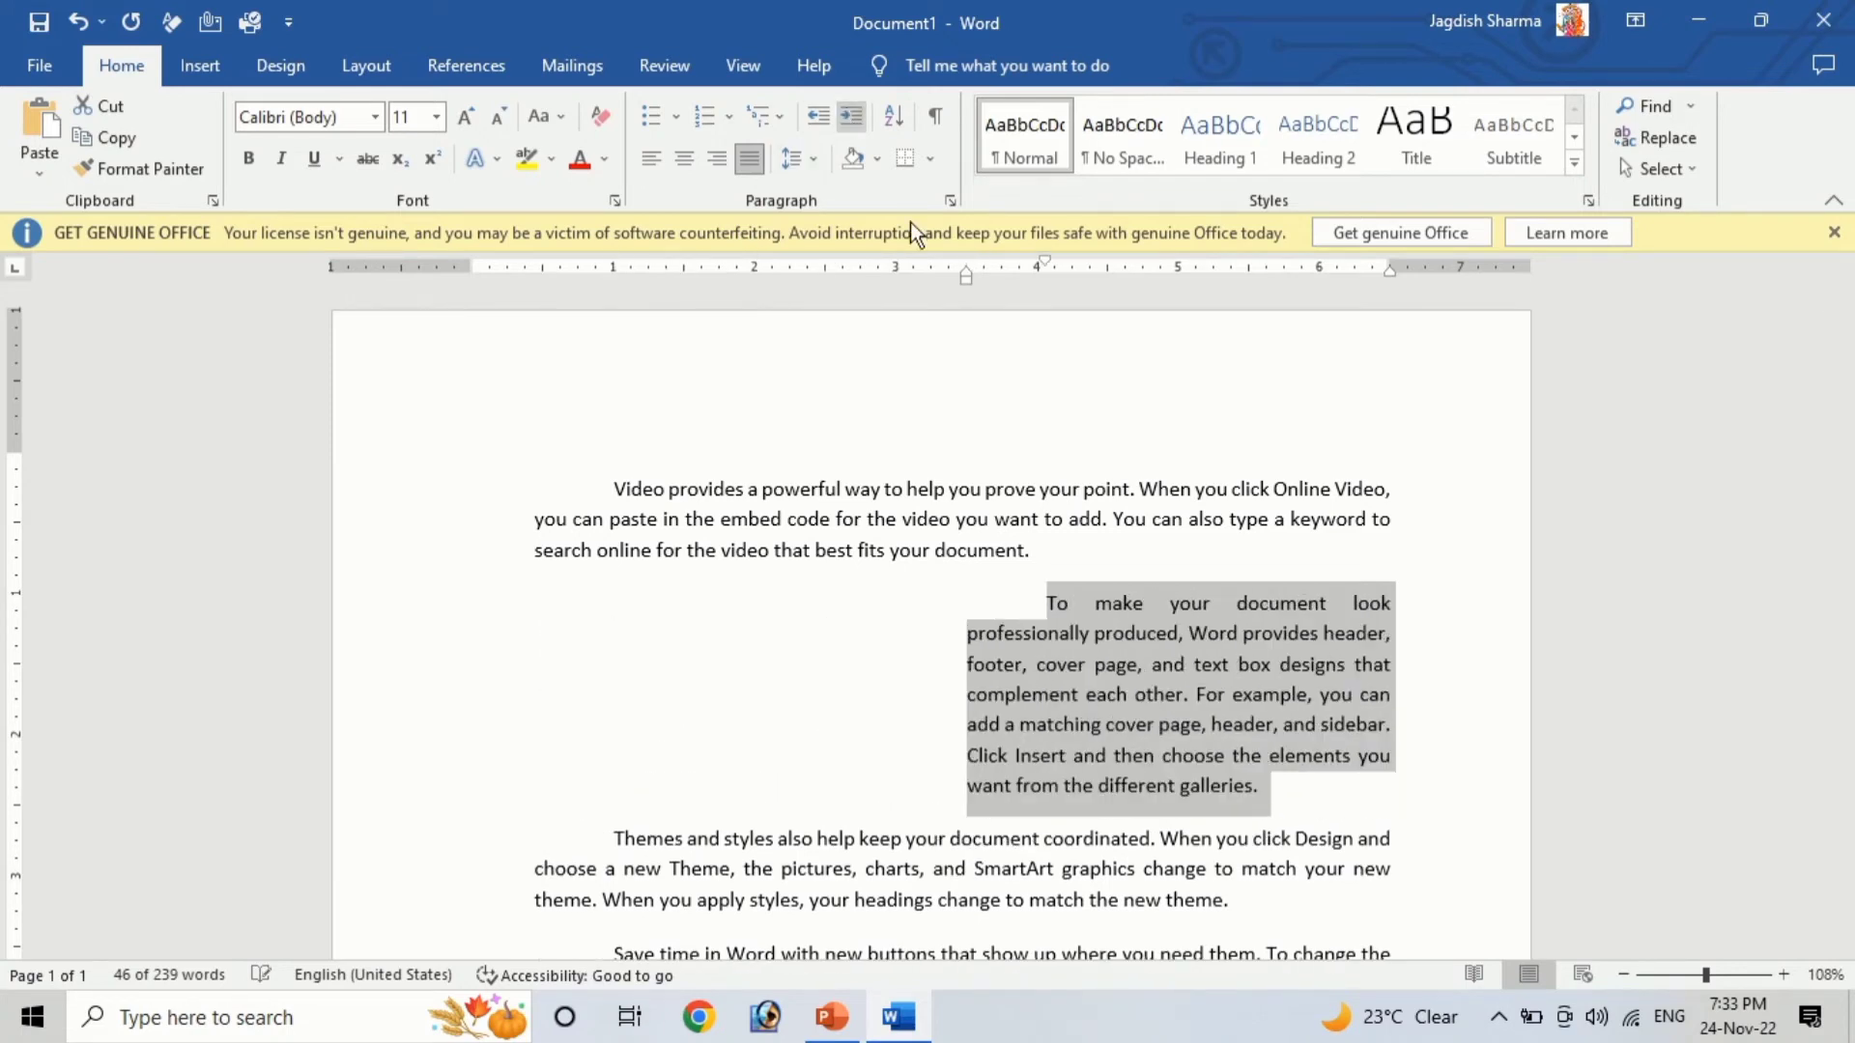
Decrease the second paragraph's indent four times
scroll(842, 748, "down", 3)
left_click(827, 746)
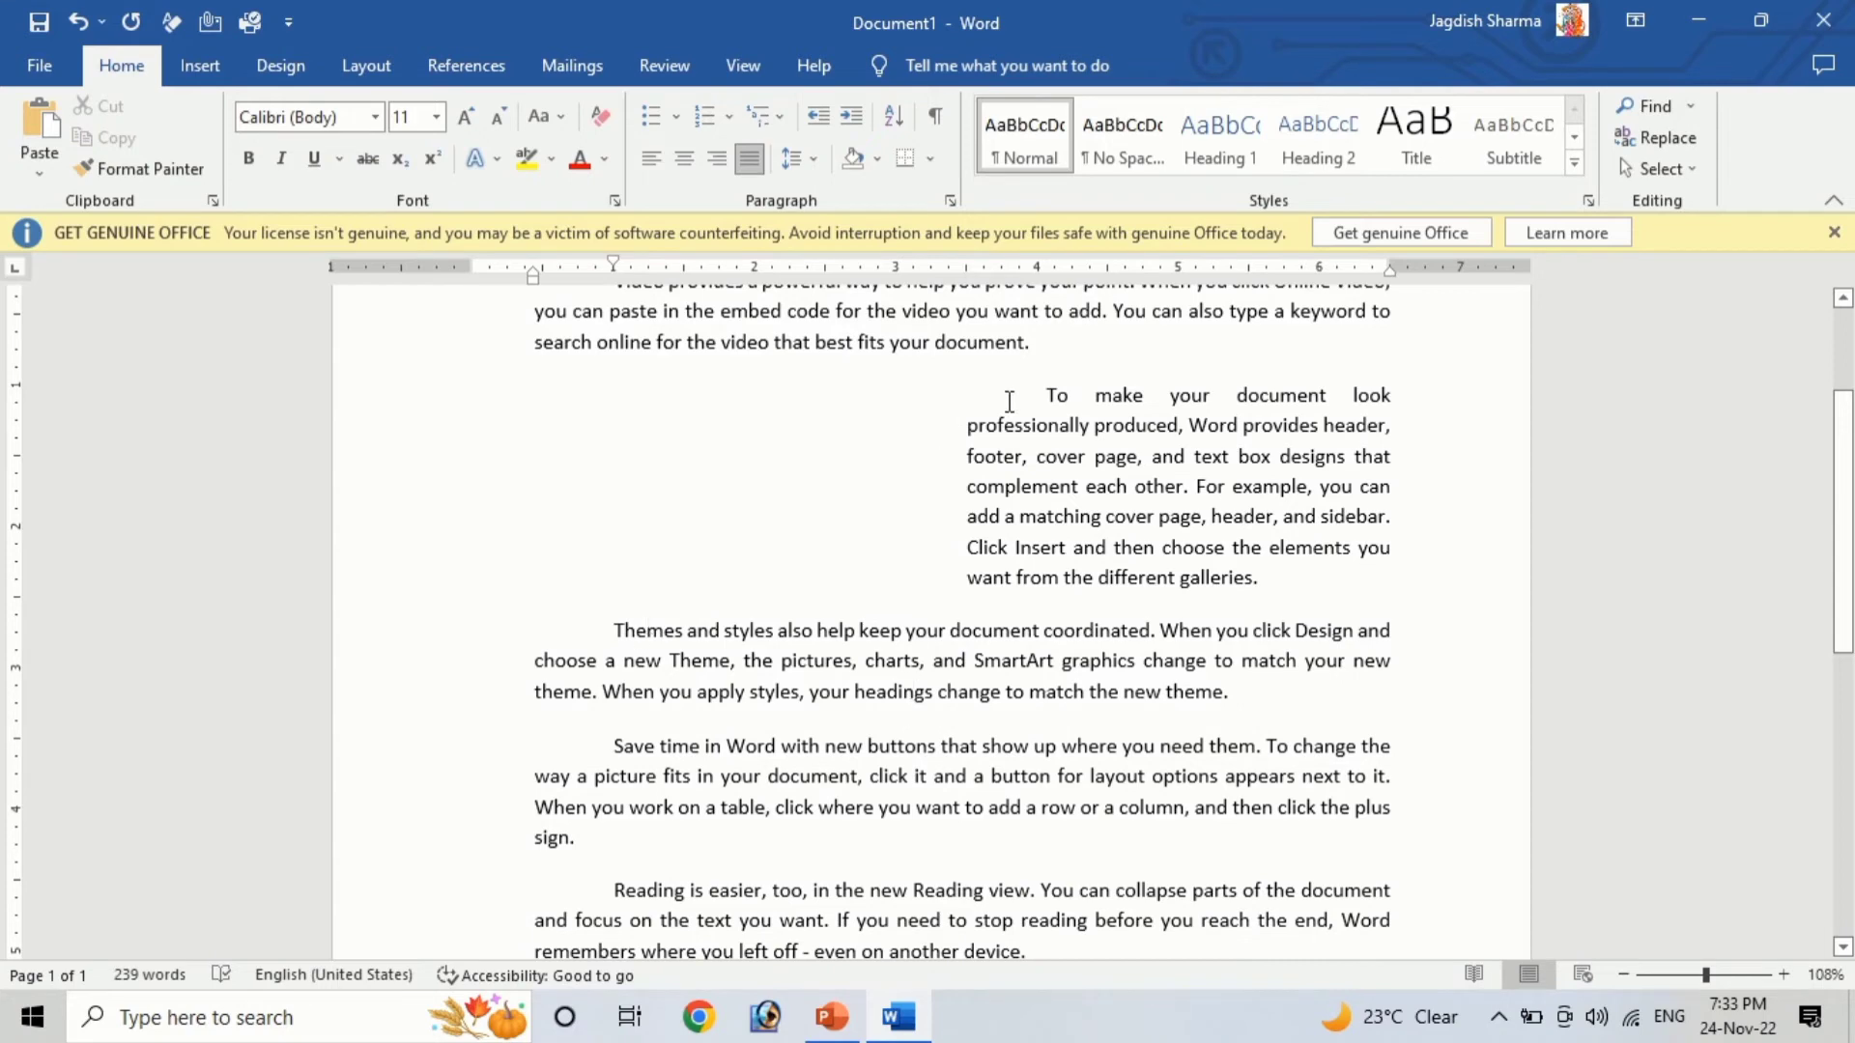
left_click_drag(1046, 396, 1265, 579)
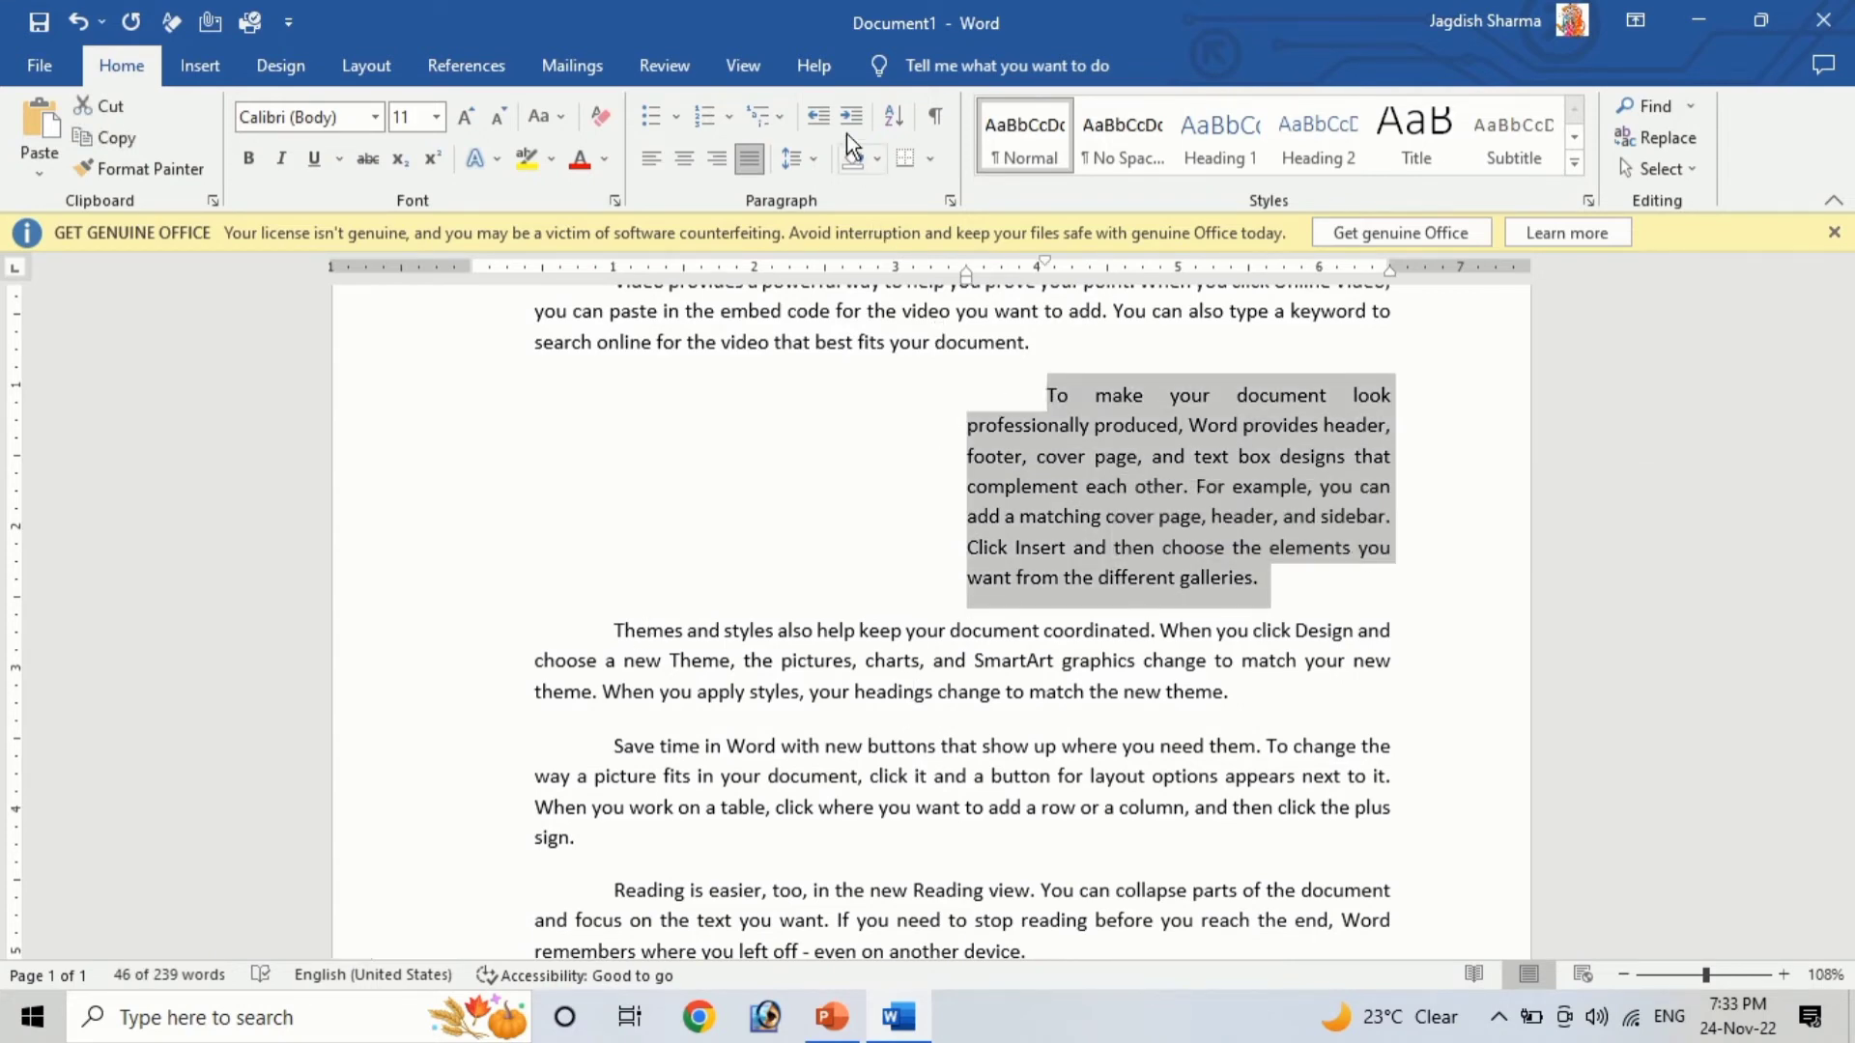
left_click(822, 119)
left_click(821, 119)
left_click(821, 119)
left_click(821, 118)
left_click(821, 119)
left_click(821, 119)
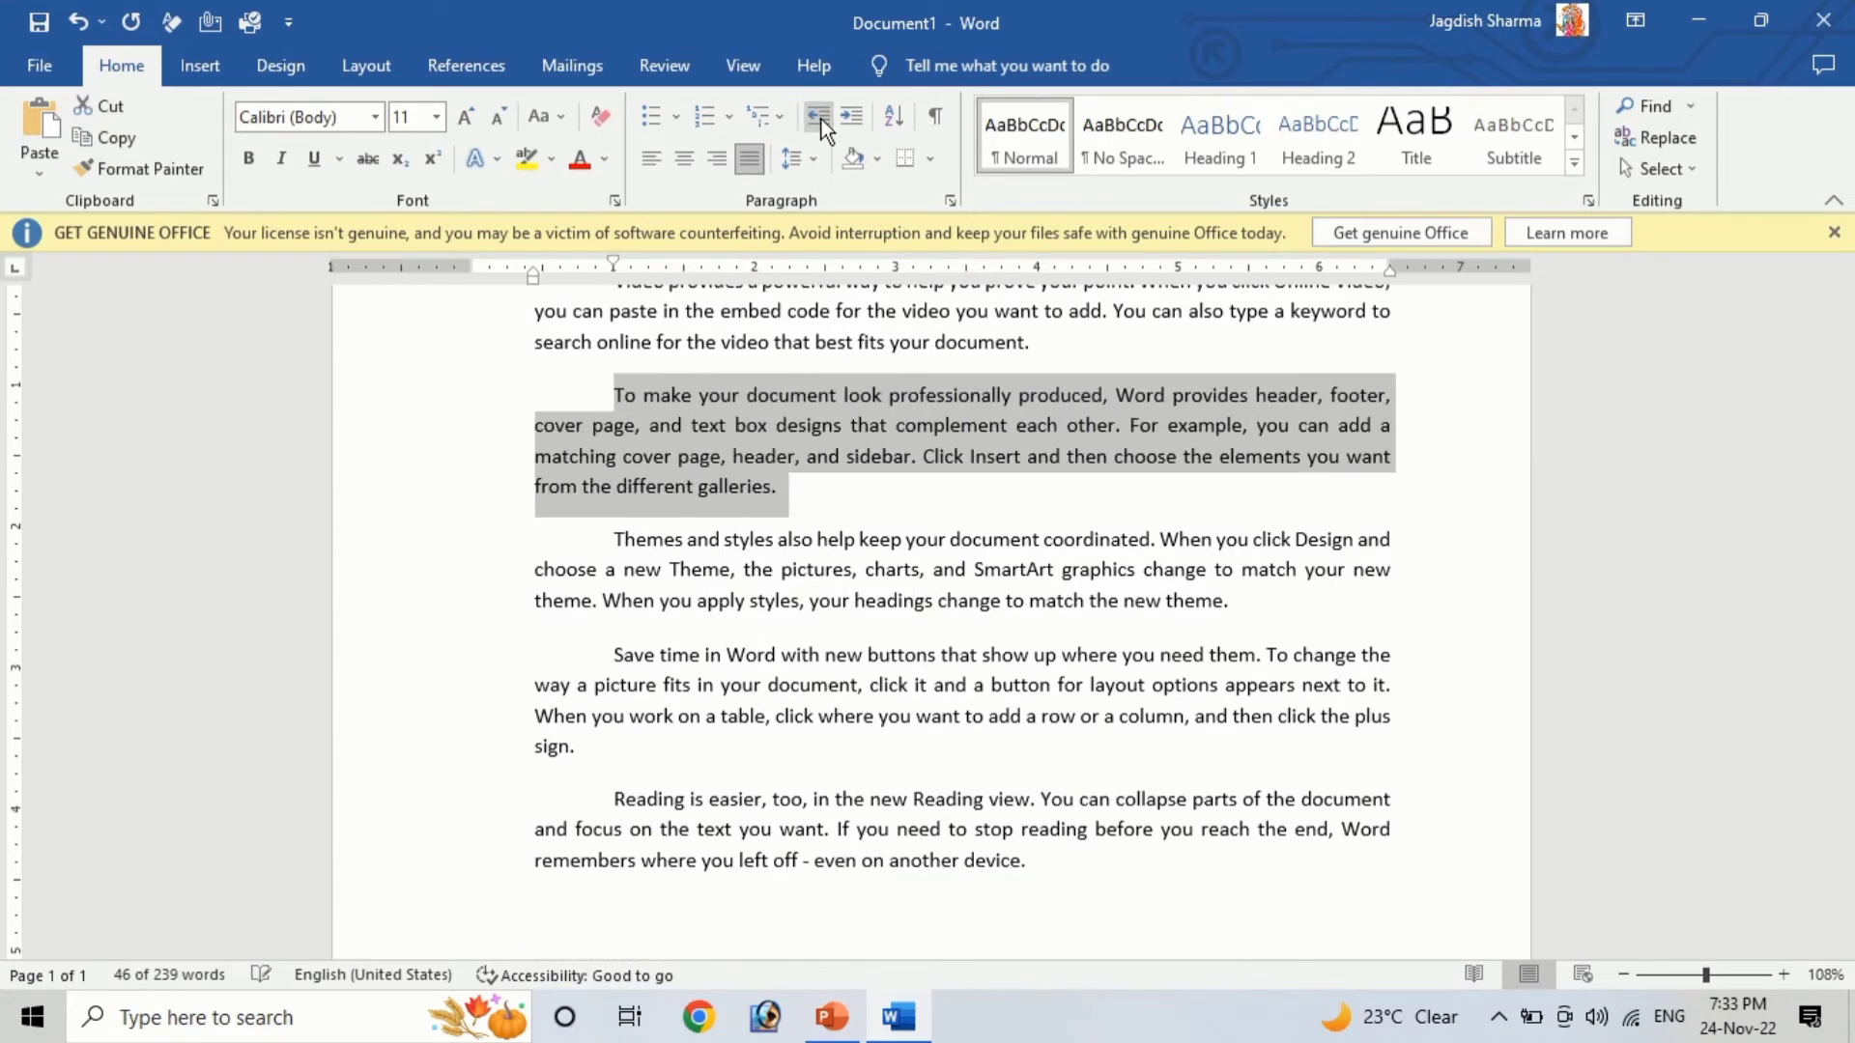
left_click(822, 119)
Apply a light blue shading to the second paragraph
left_click(874, 710)
scroll(874, 710, "up", 3)
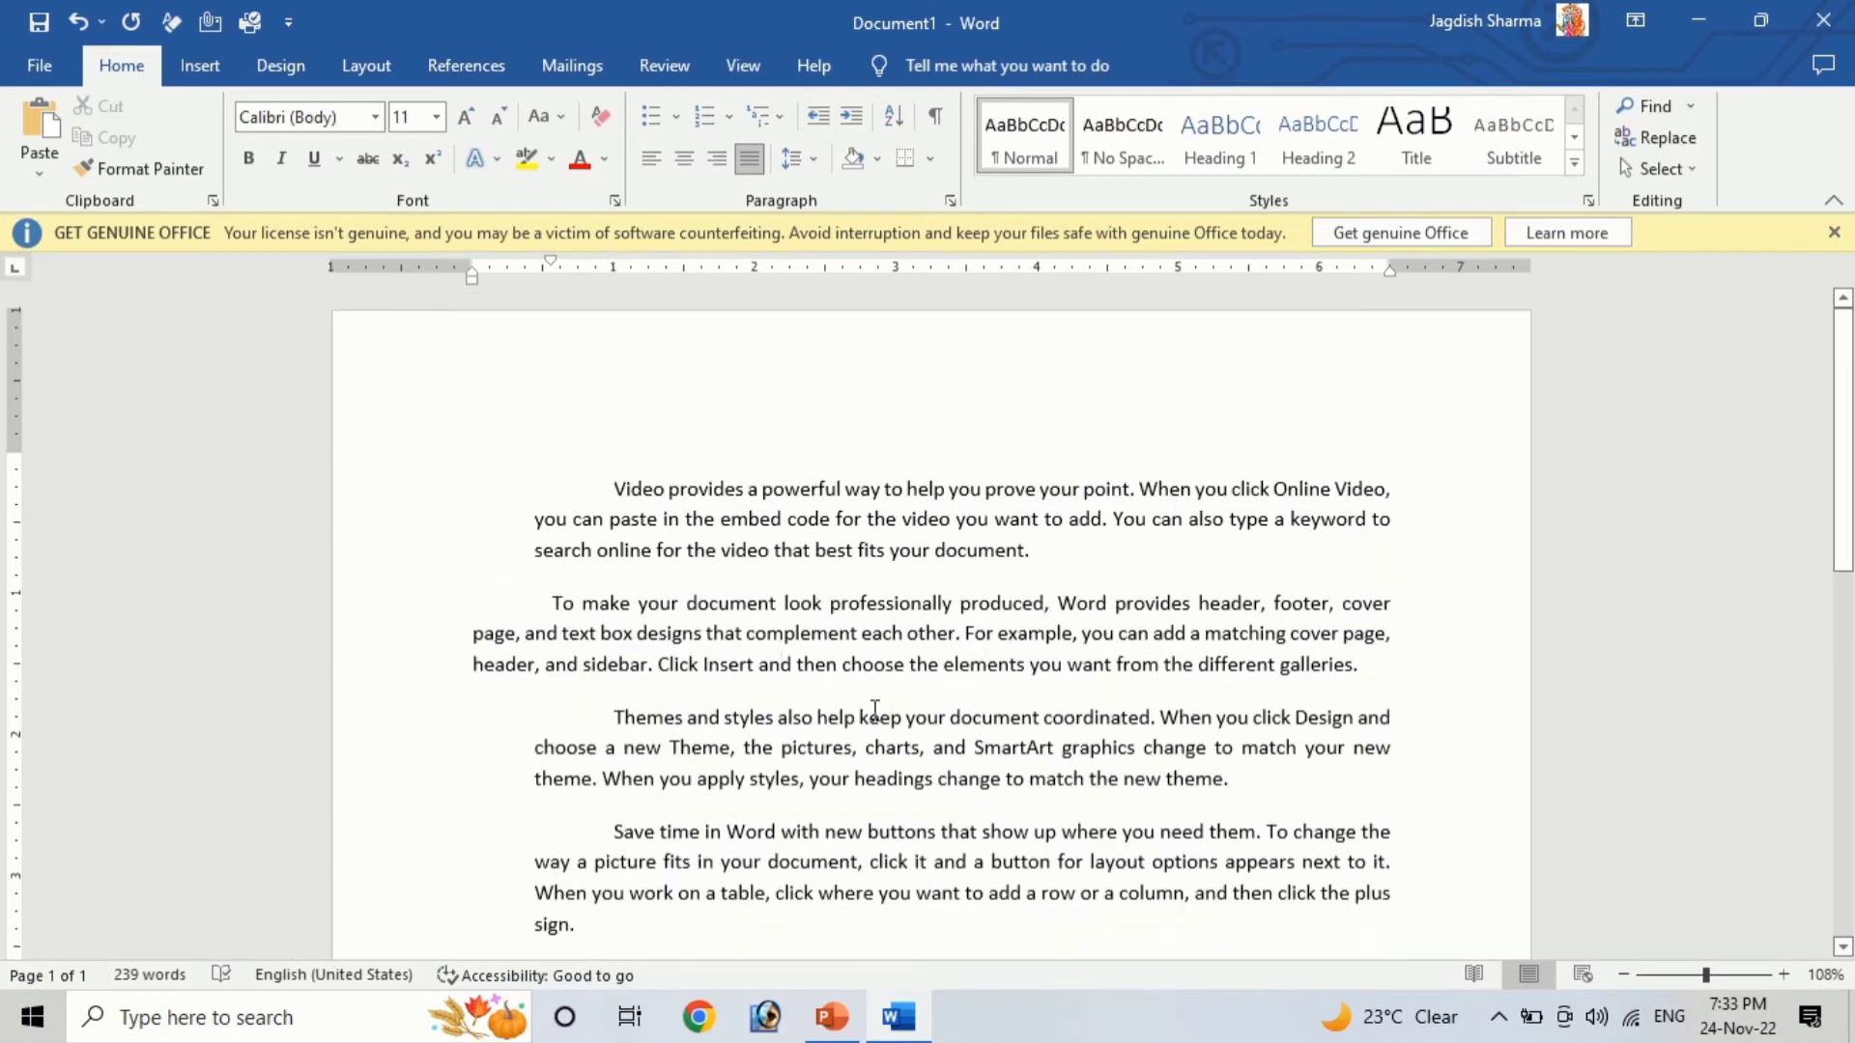
left_click(876, 159)
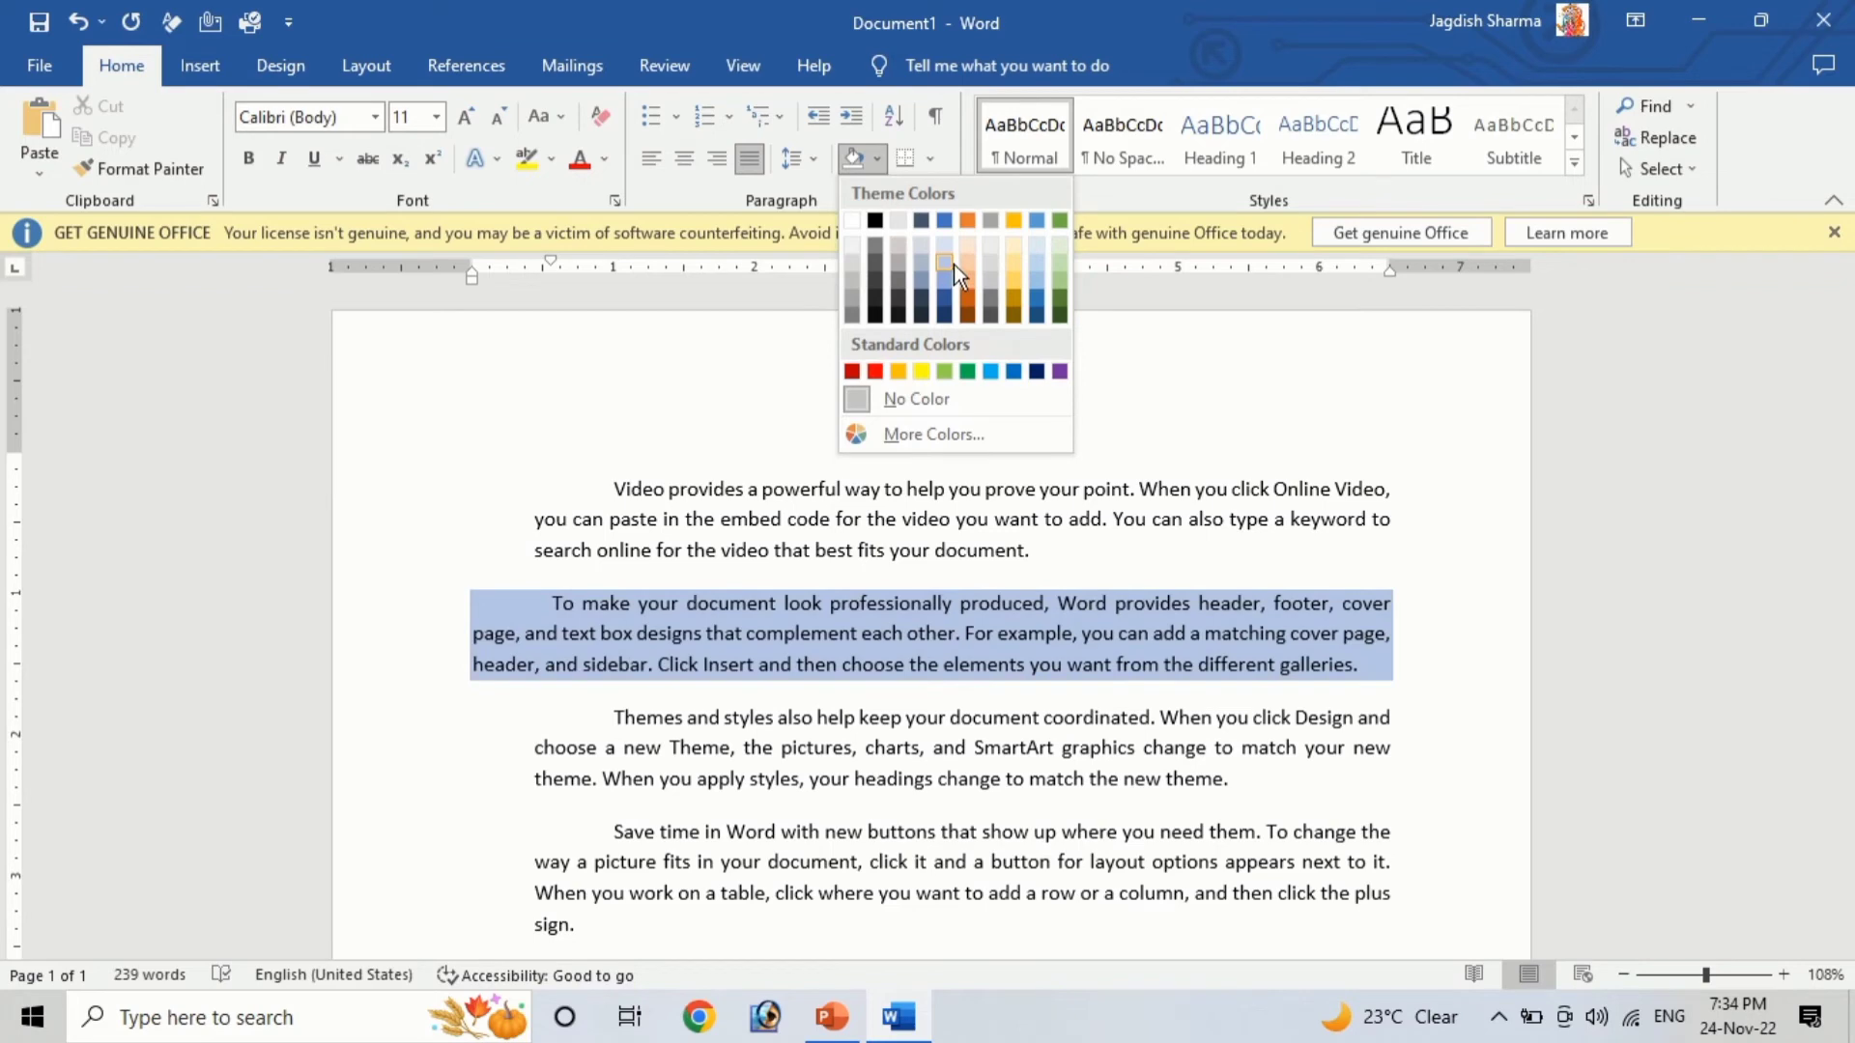
left_click(953, 259)
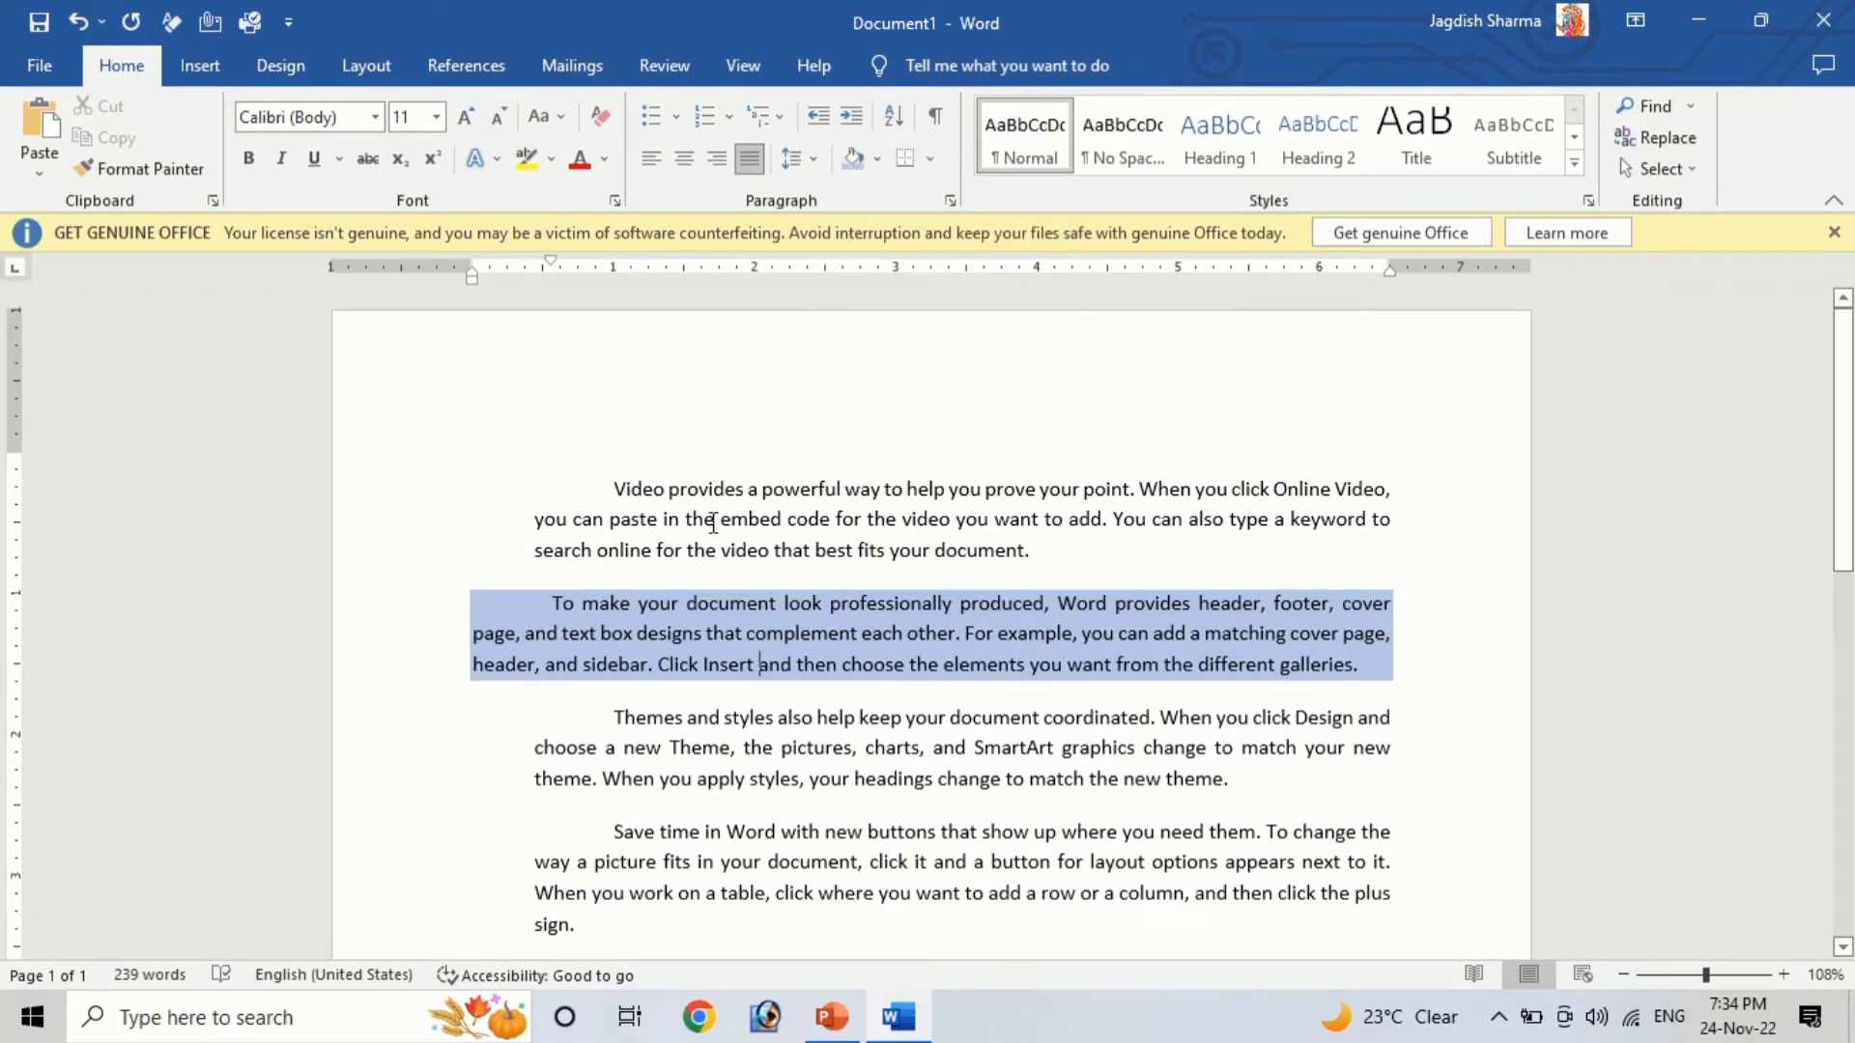
Select all paragraphs and apply a bottom border, then all borders
left_click_drag(639, 502, 1287, 942)
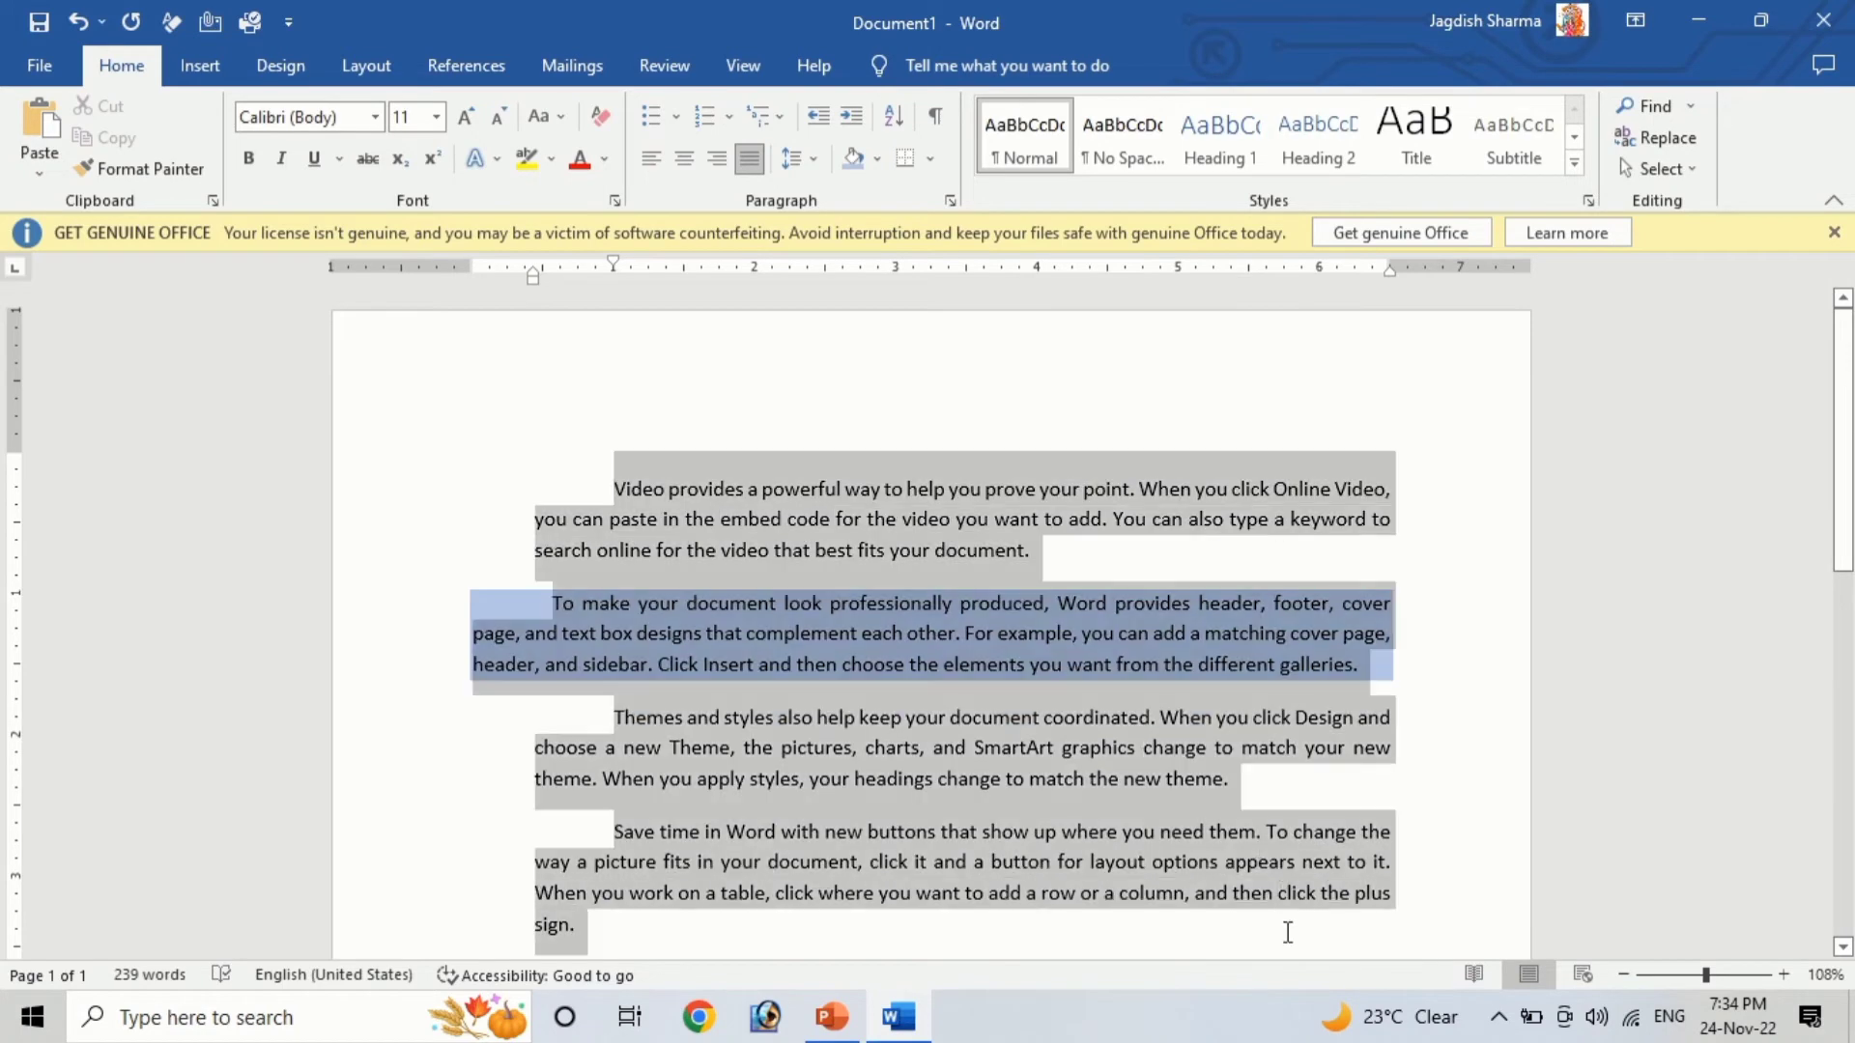
left_click(929, 160)
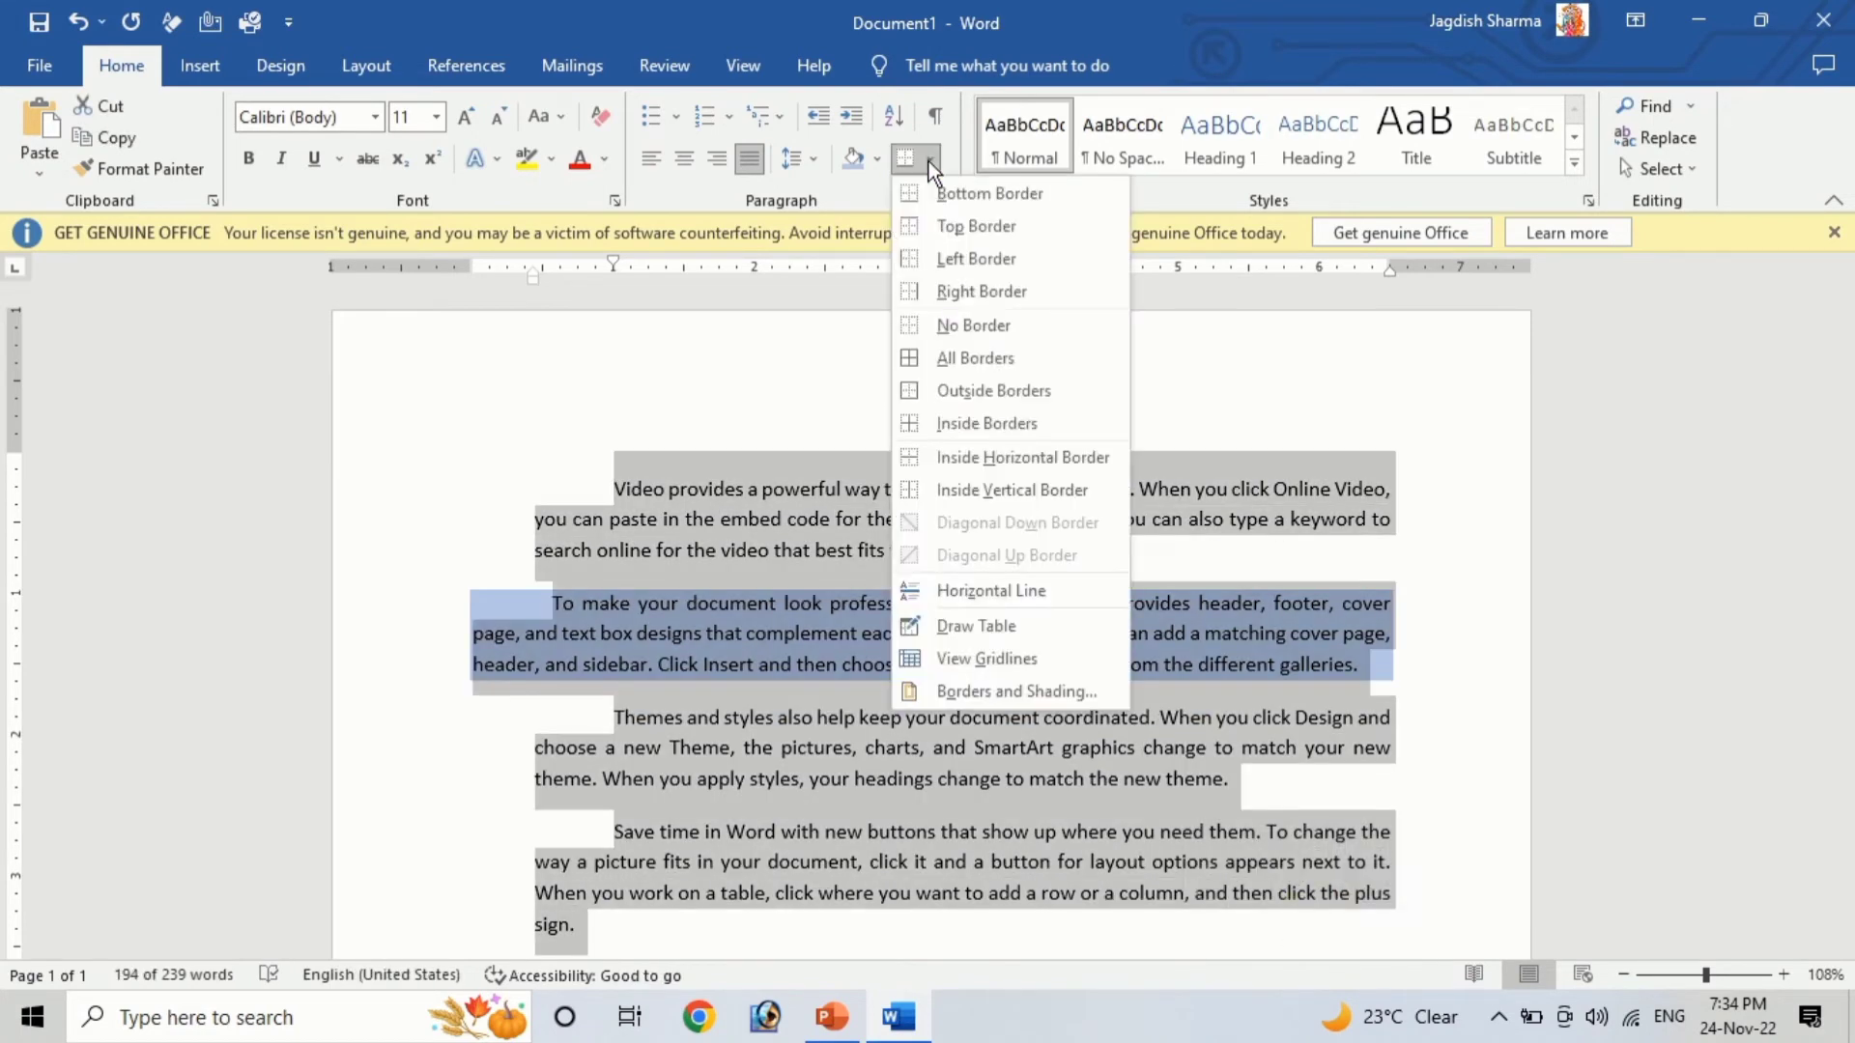
left_click(939, 192)
left_click(929, 160)
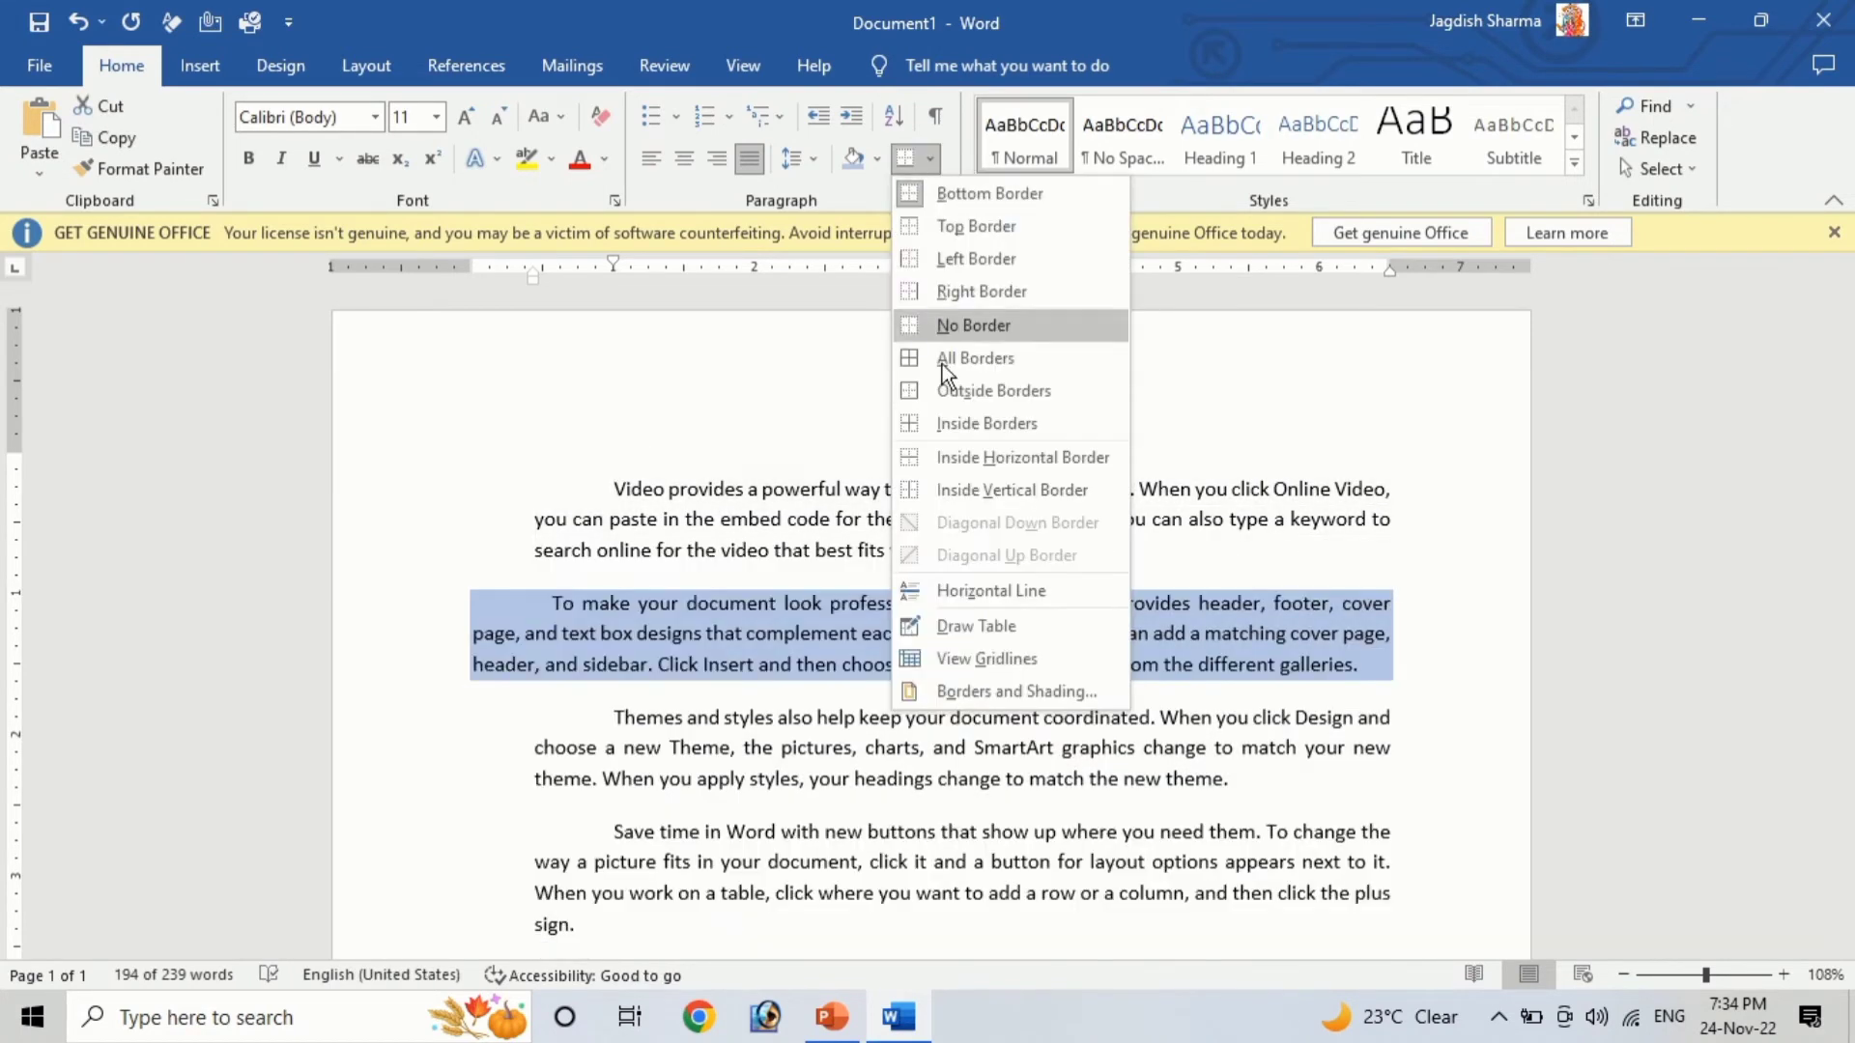
left_click(944, 359)
left_click(920, 601)
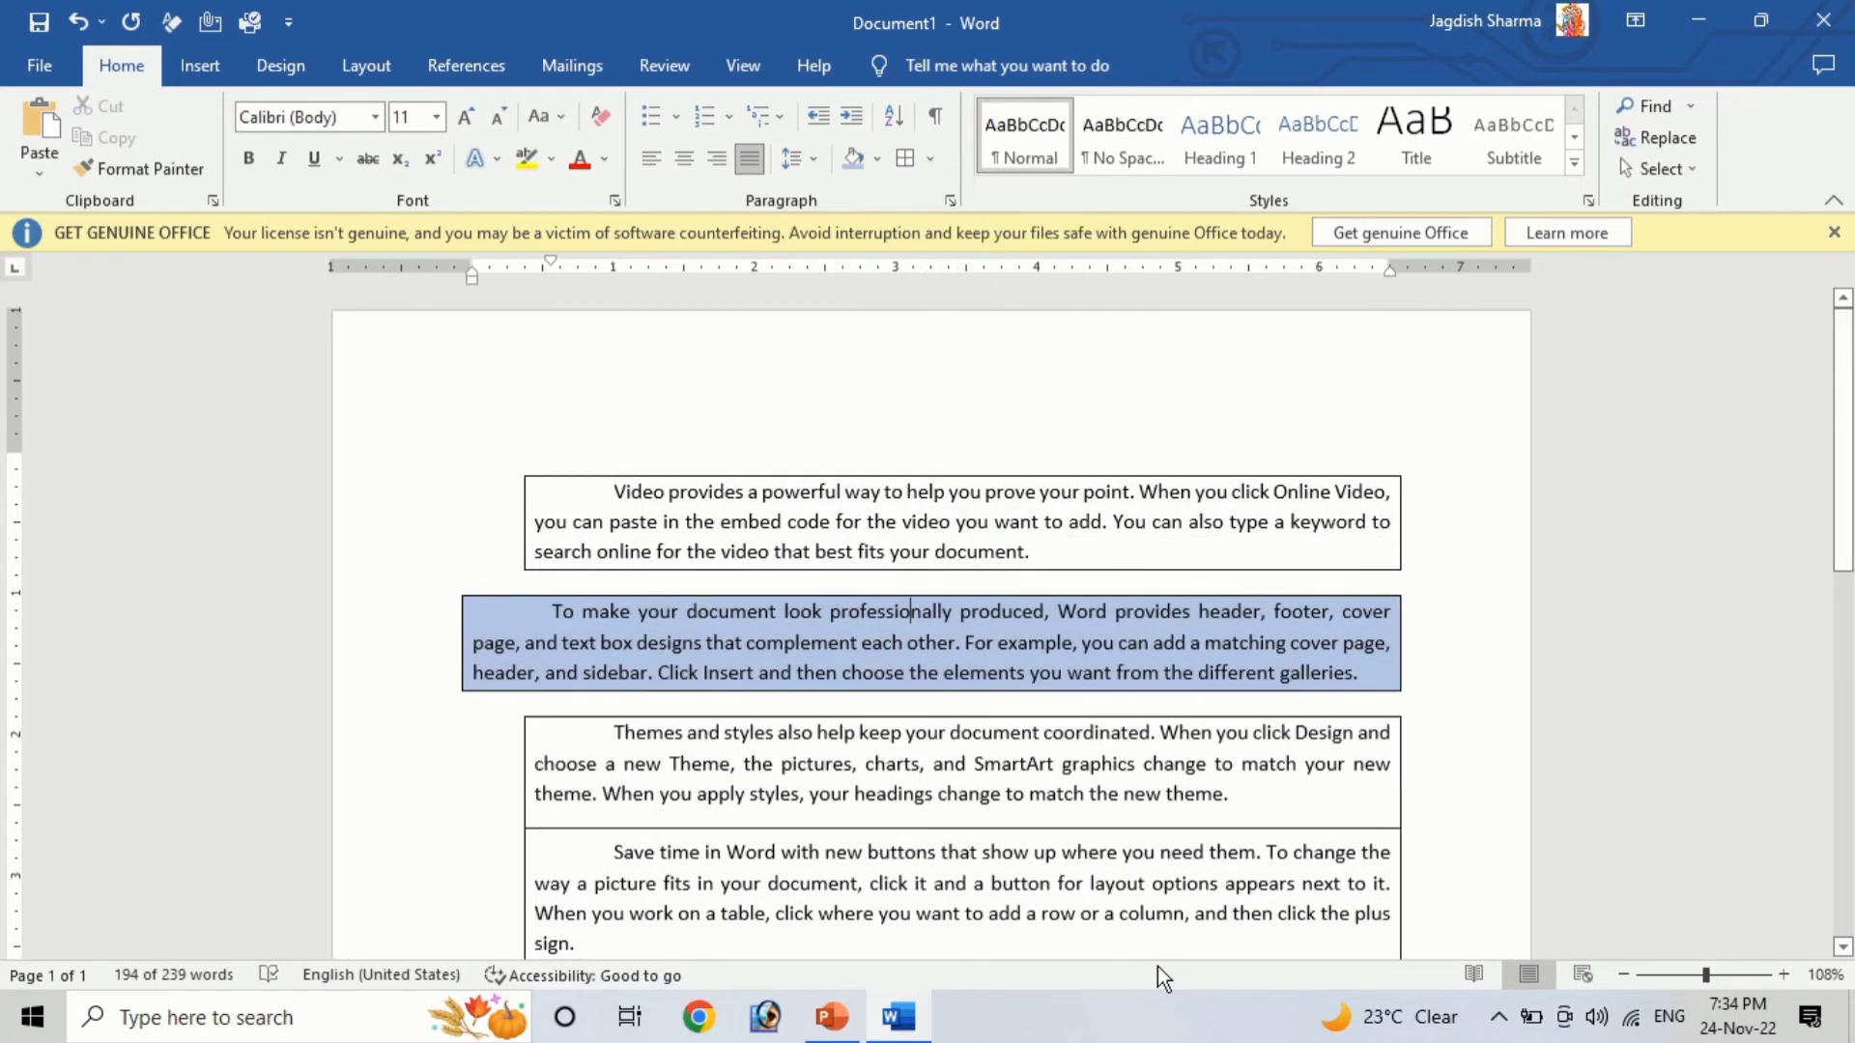
Clear the document and generate fresh sample text with =rand()
key("ctrl+a")
key("Delete")
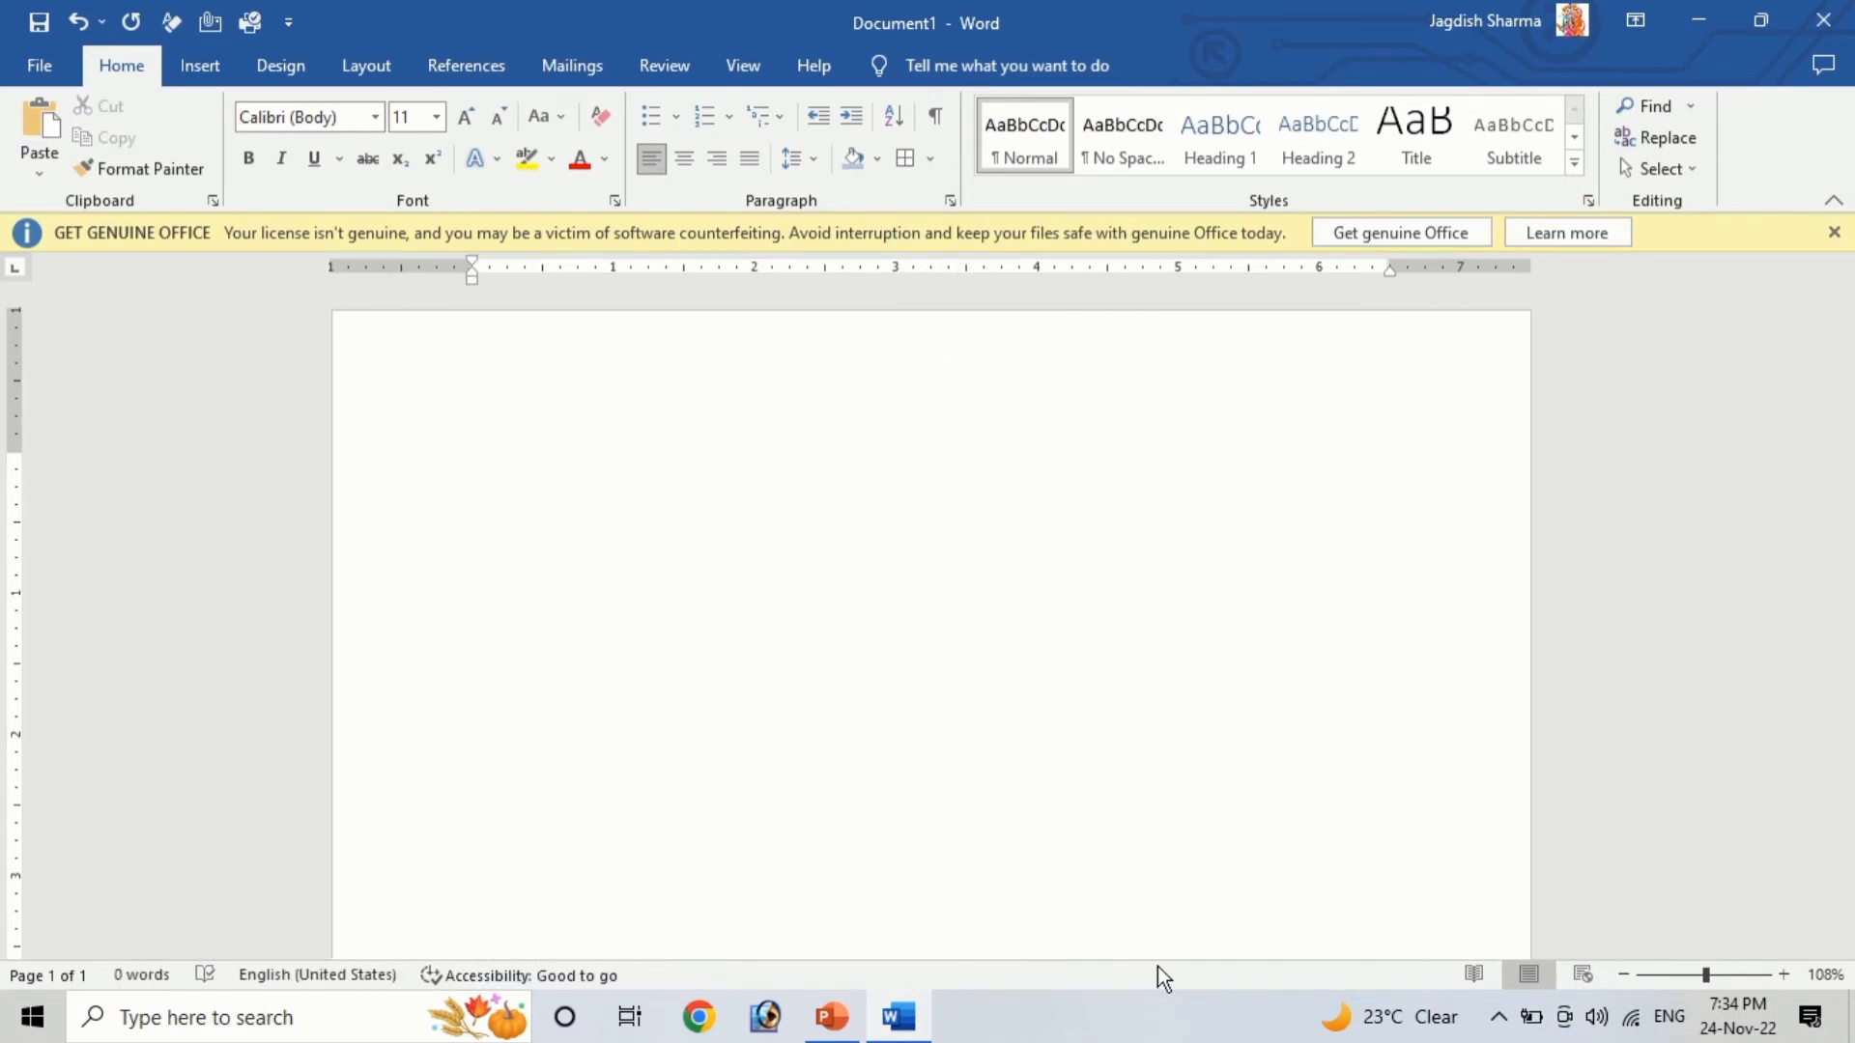
type("=rand()")
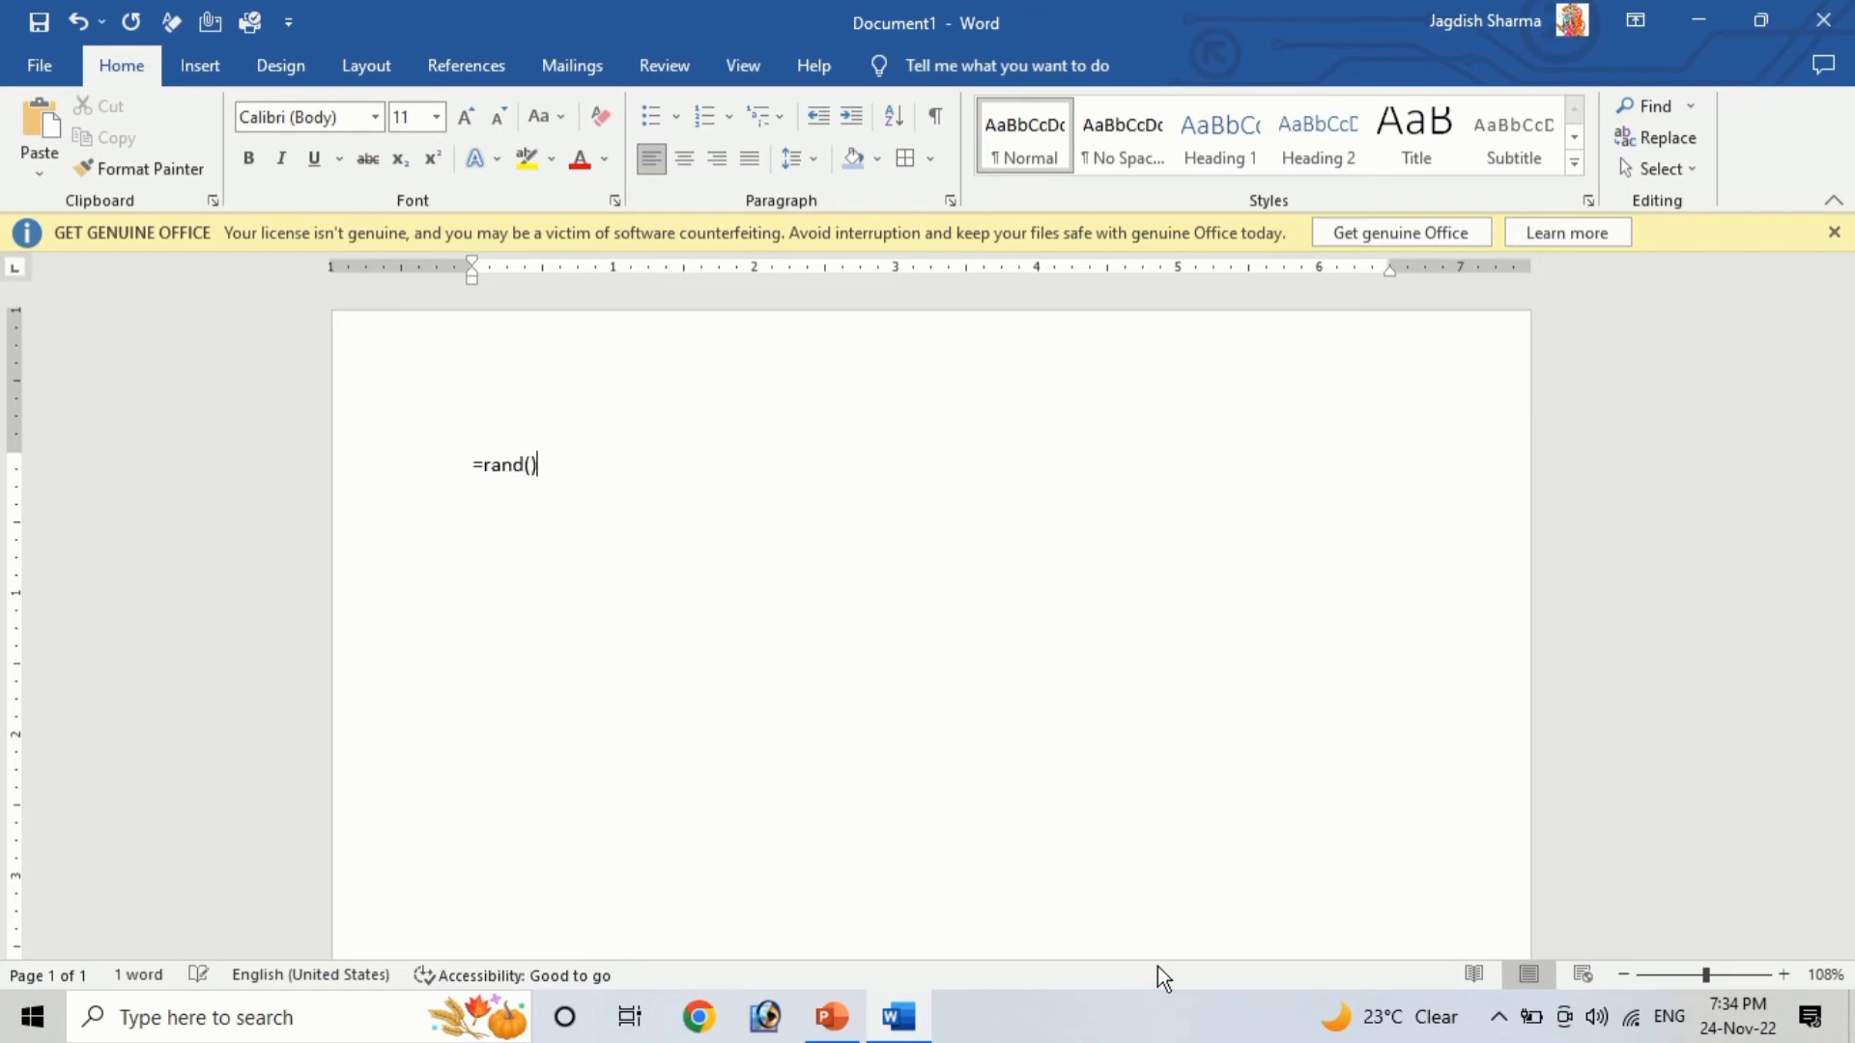
key("Return")
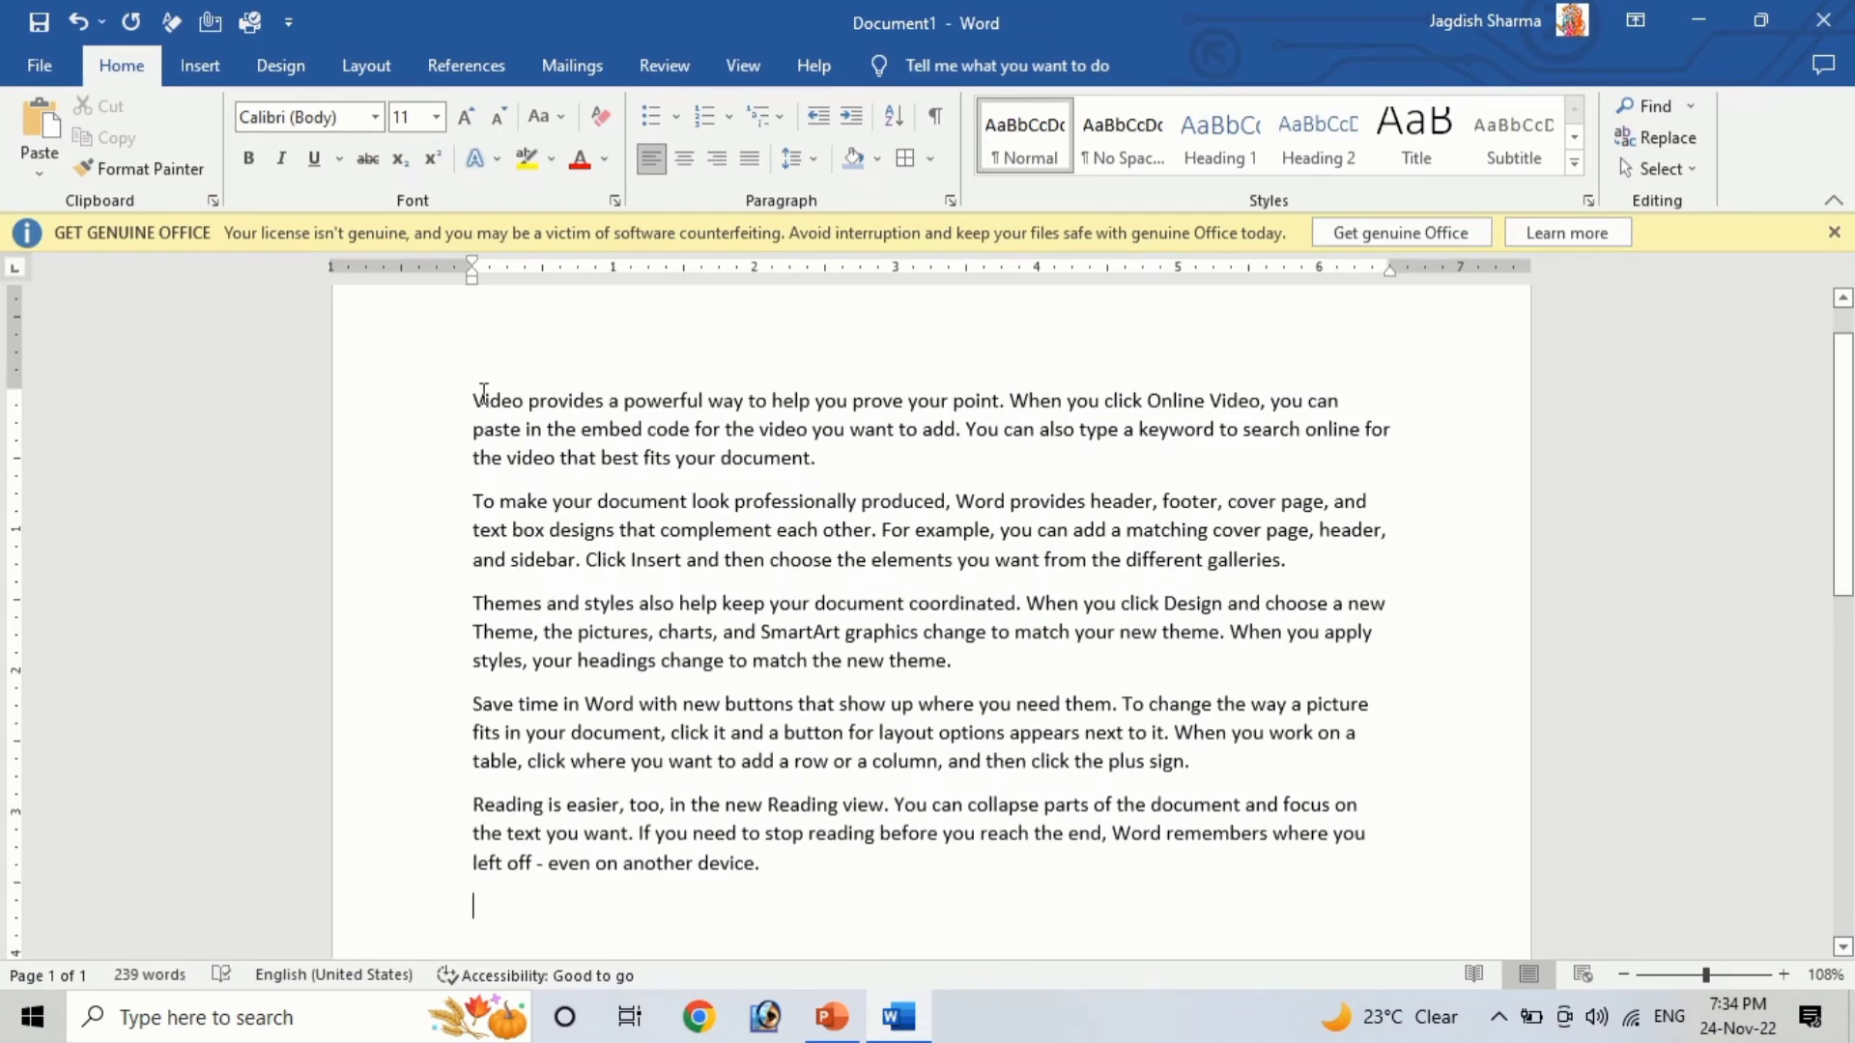
Select all the sample text and apply an outside border around it
left_click_drag(484, 395, 869, 900)
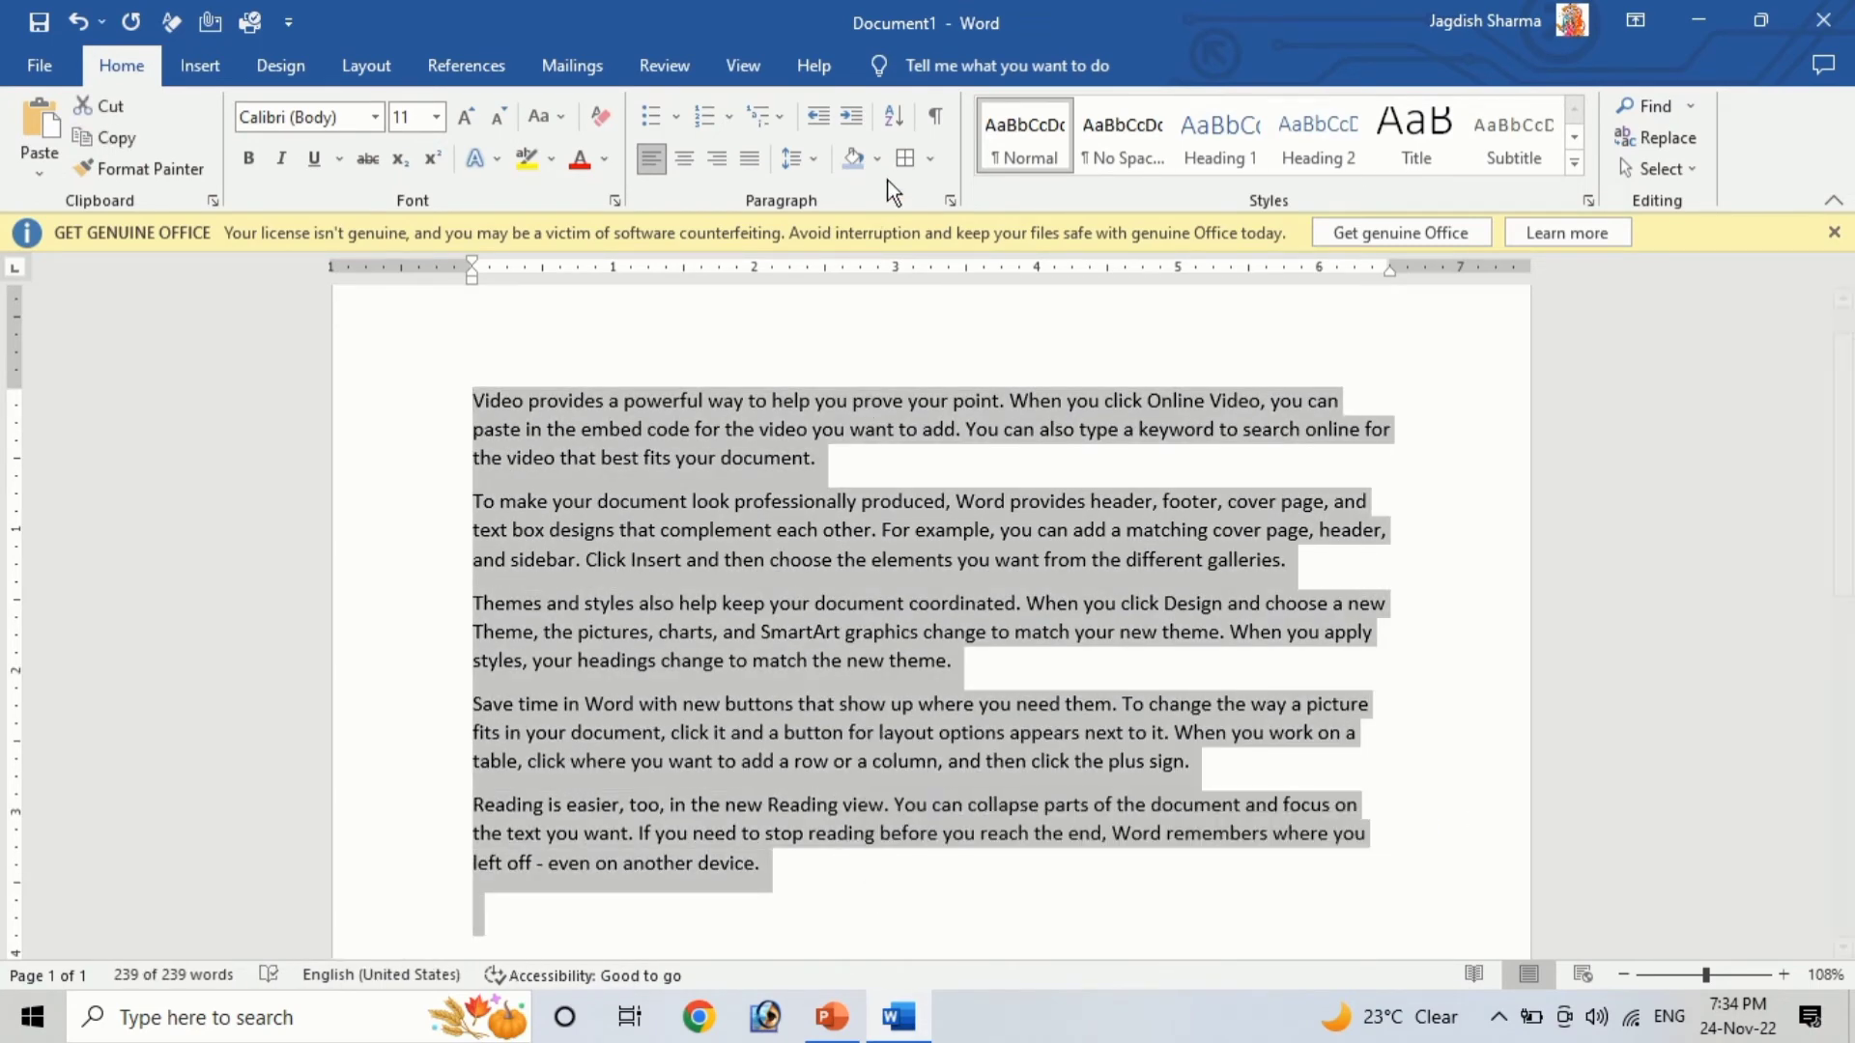
left_click(927, 159)
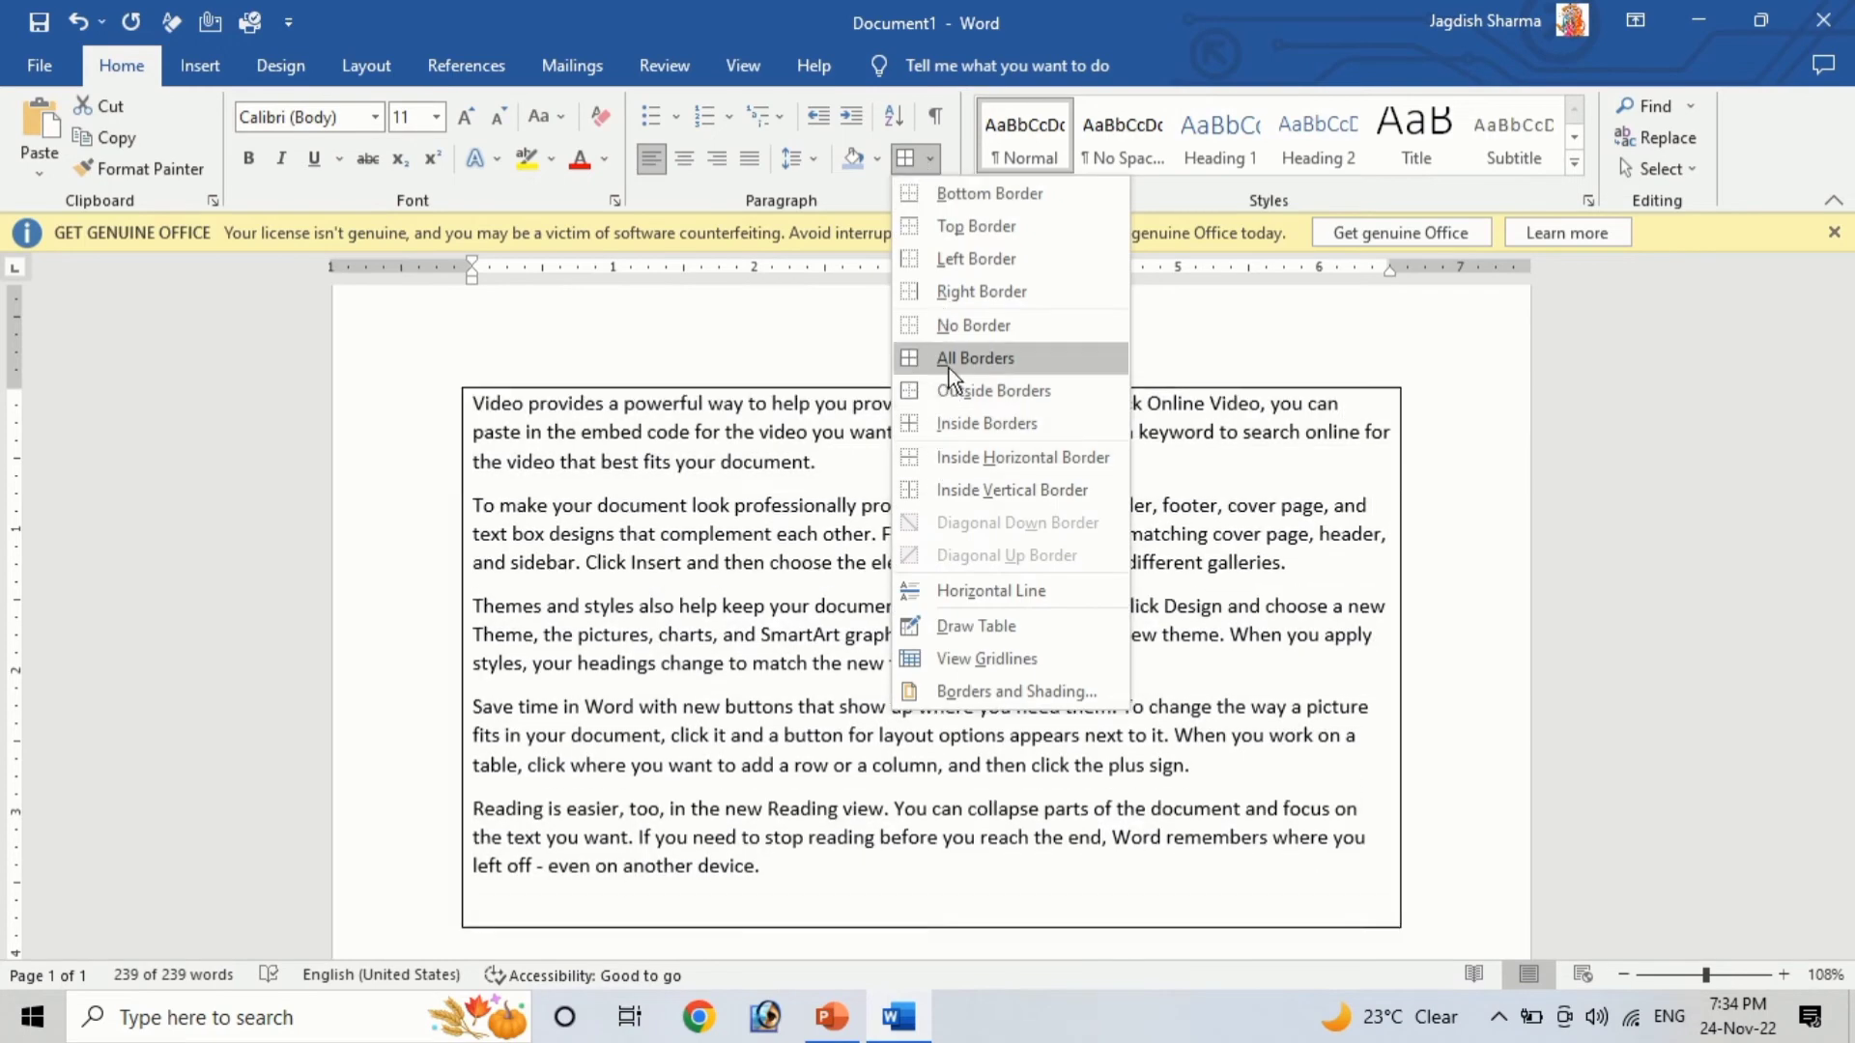
left_click(970, 388)
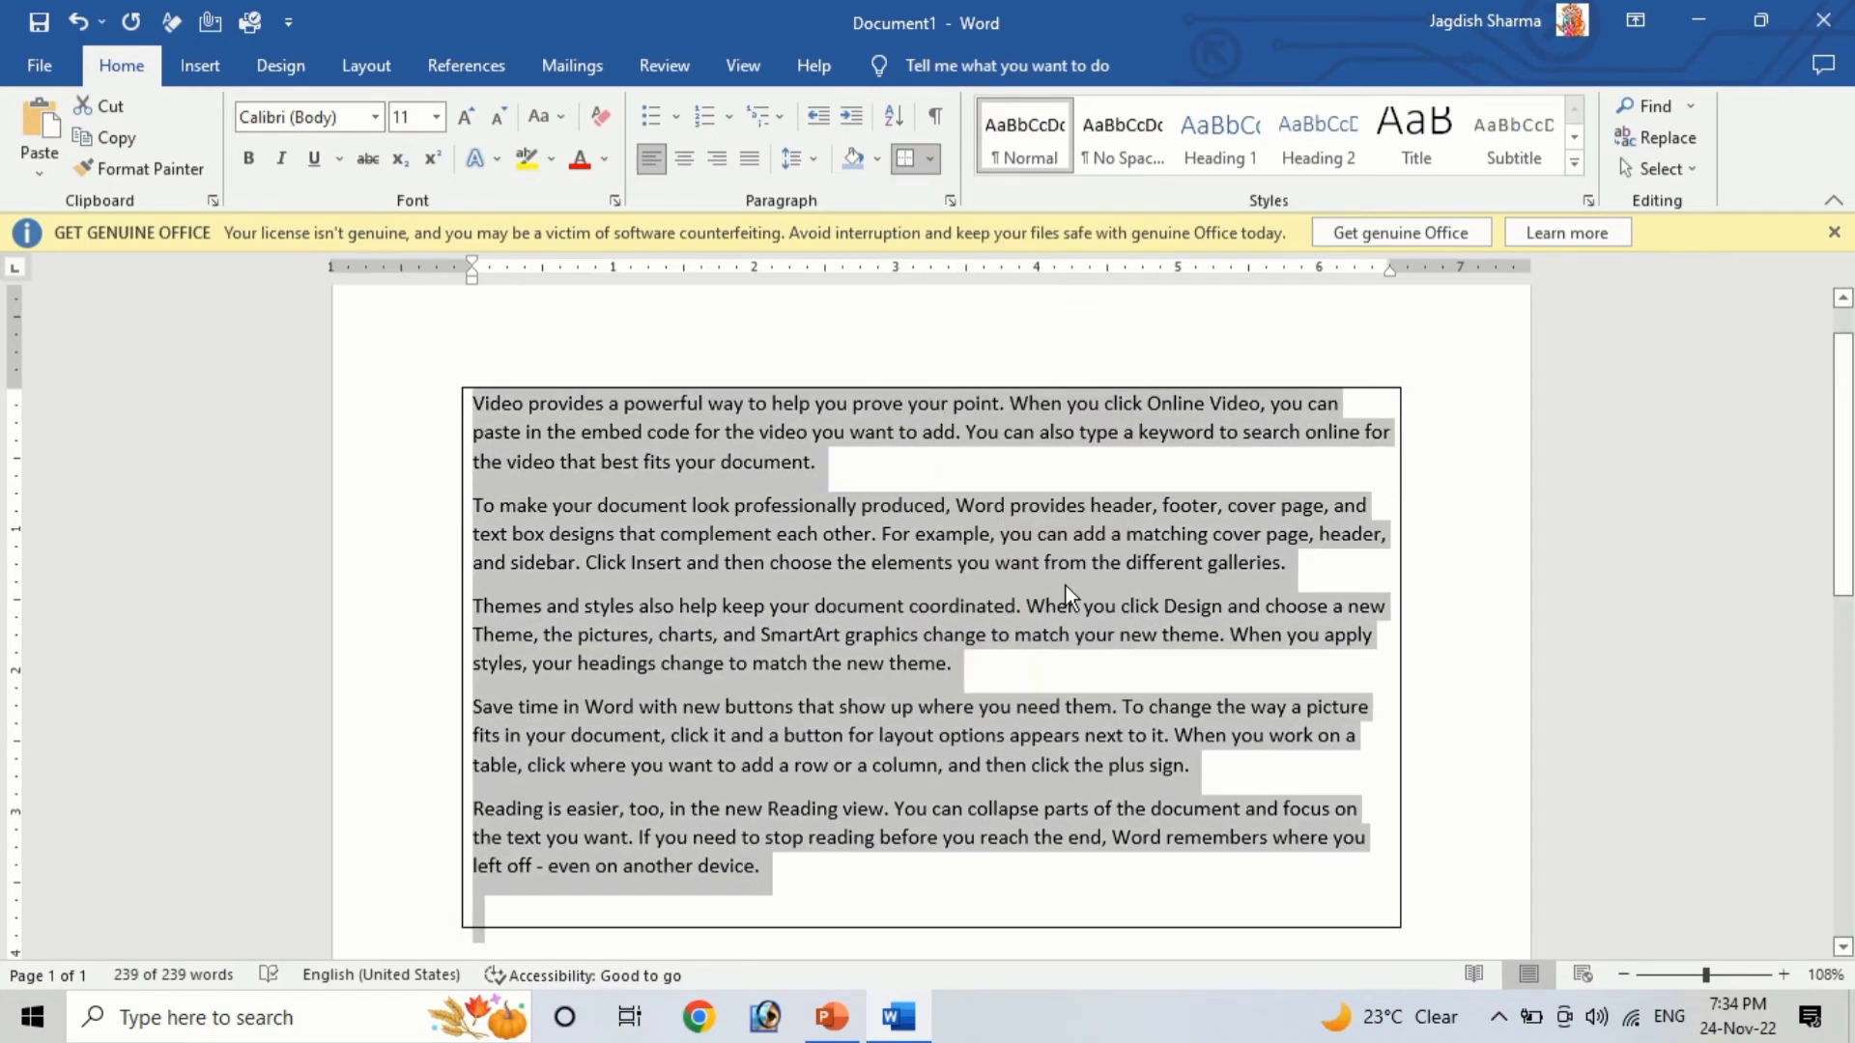
left_click(1036, 805)
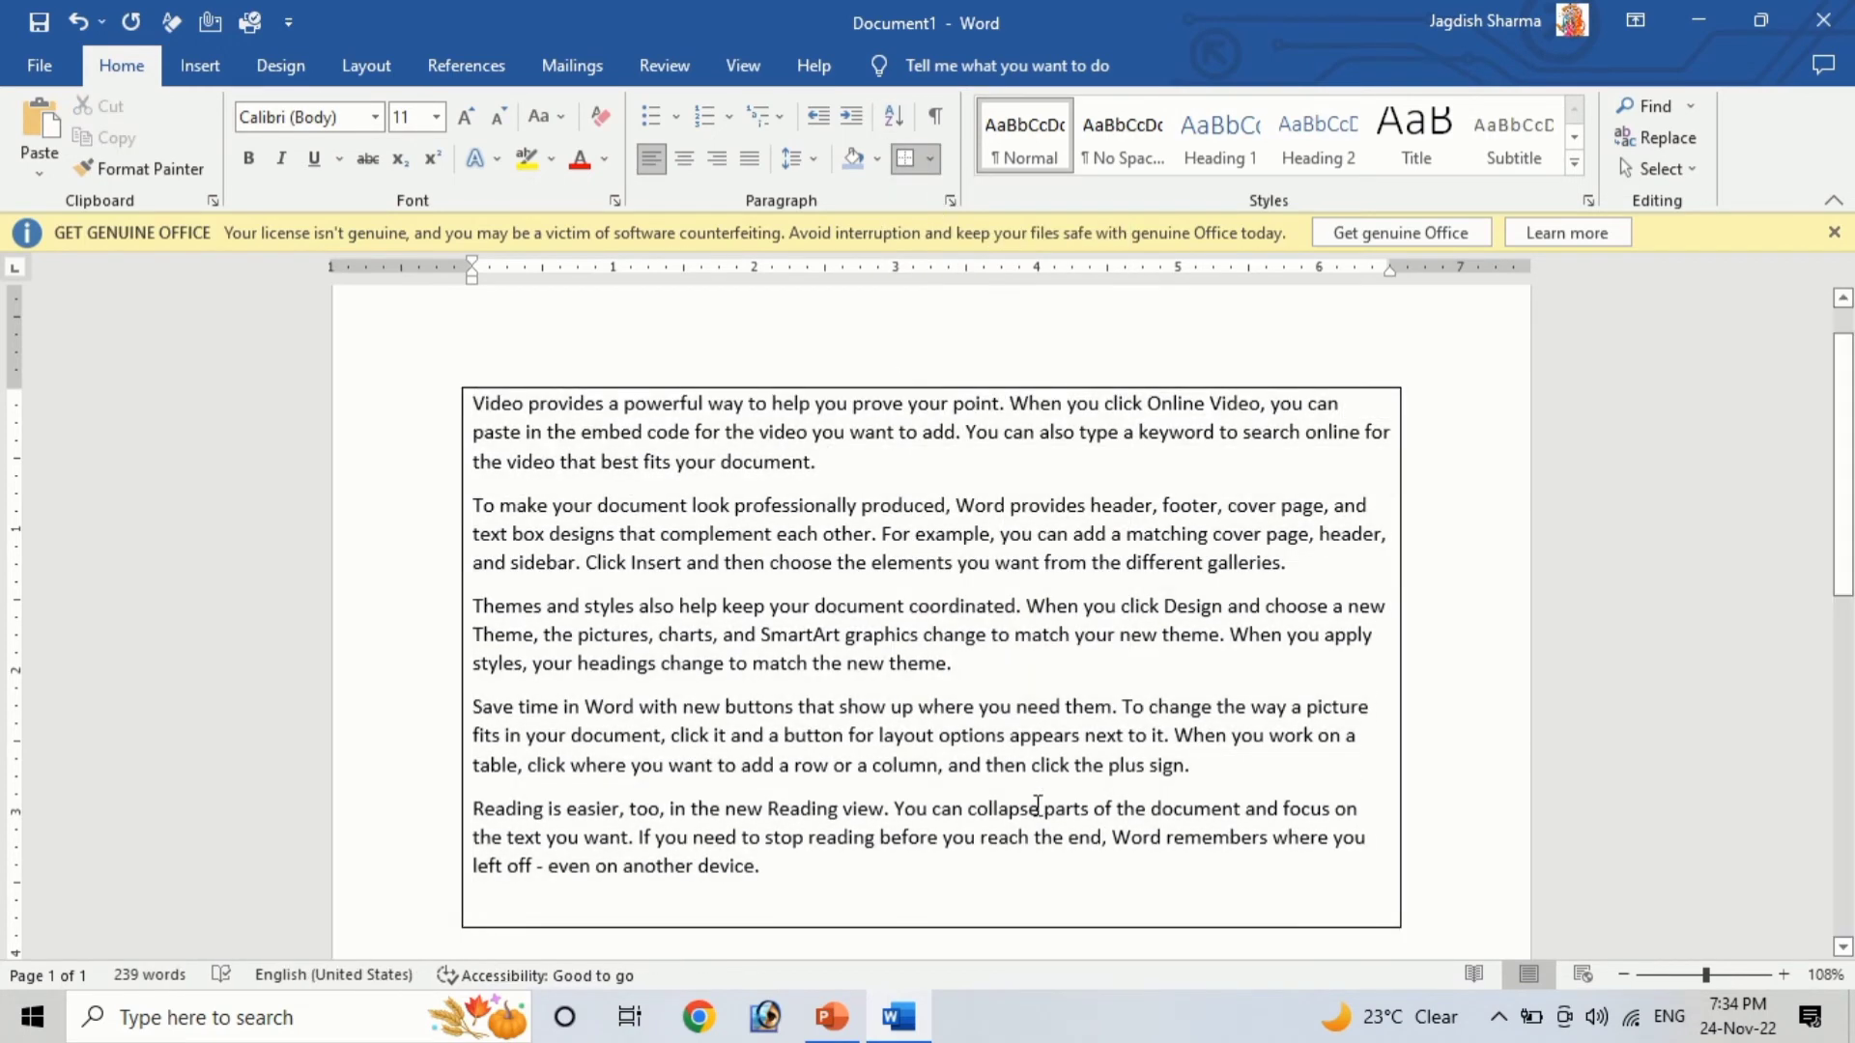
Clear the document and type the keyboard letters Q through M, one letter per line
key("ctrl+a")
key("Delete")
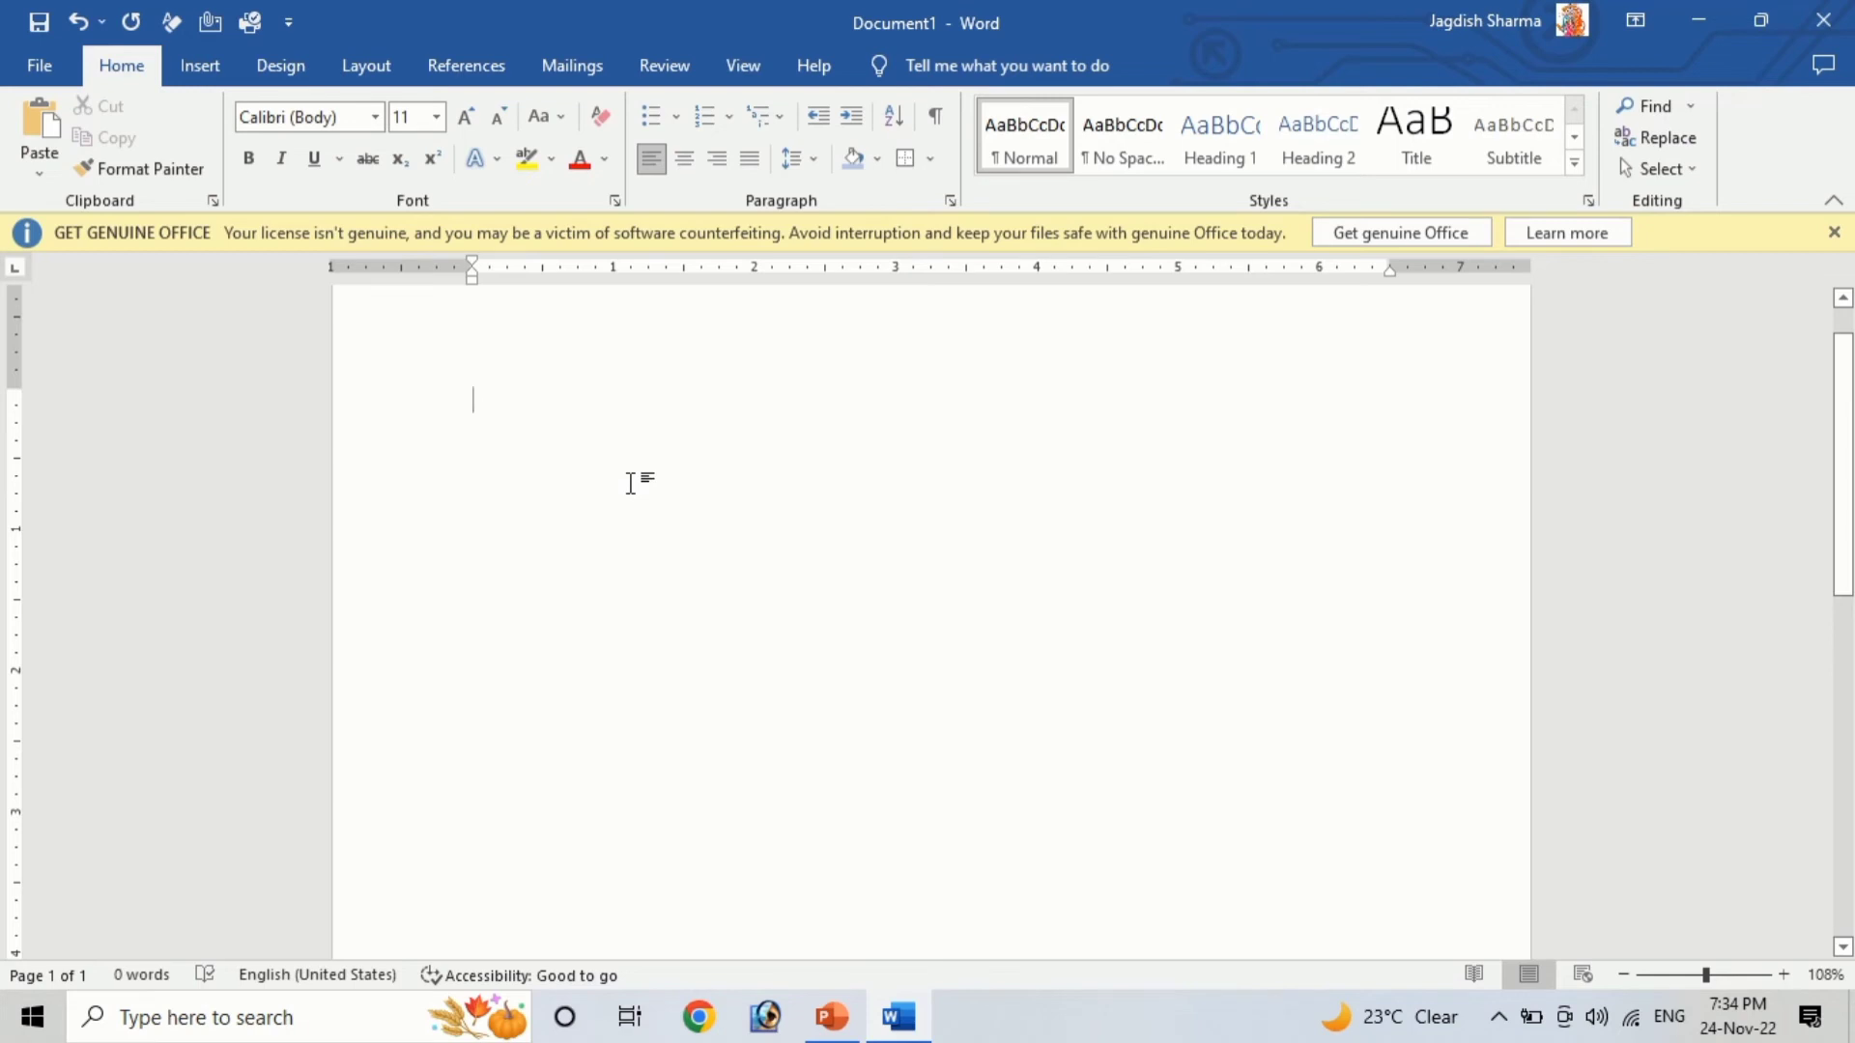
type("q")
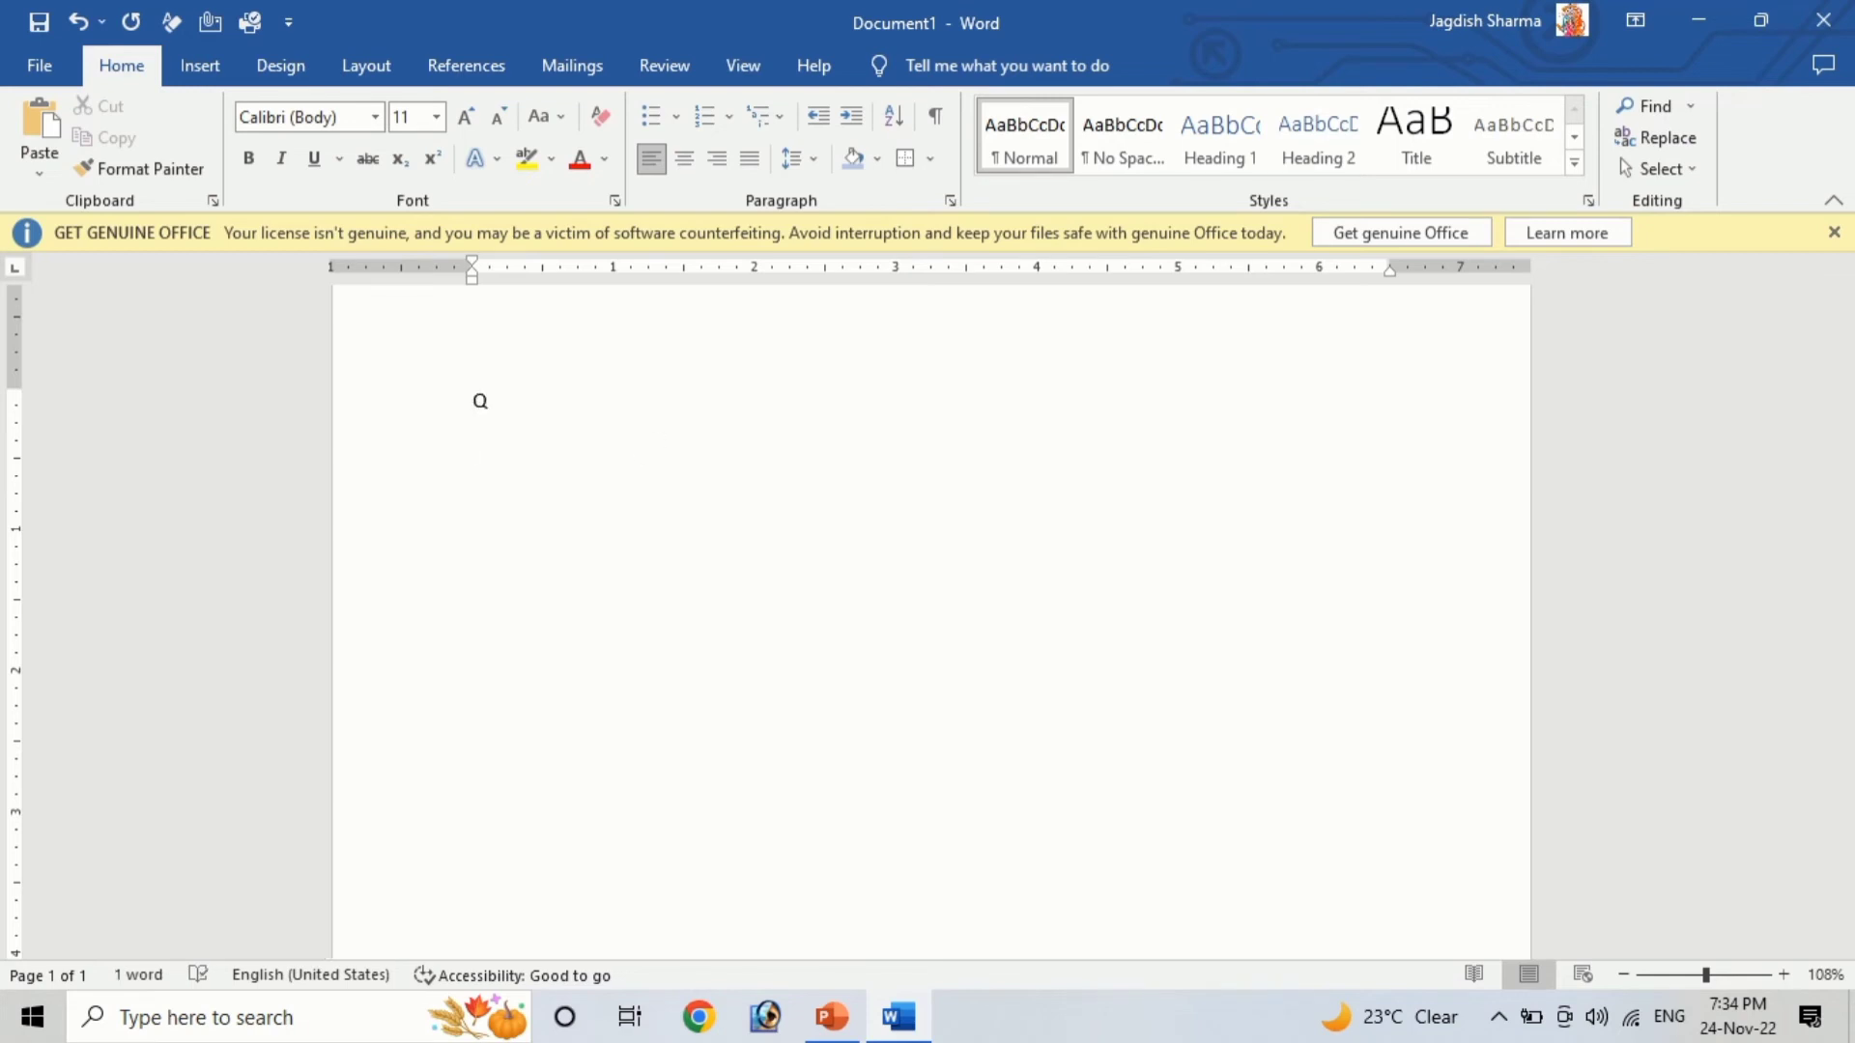
key("Return")
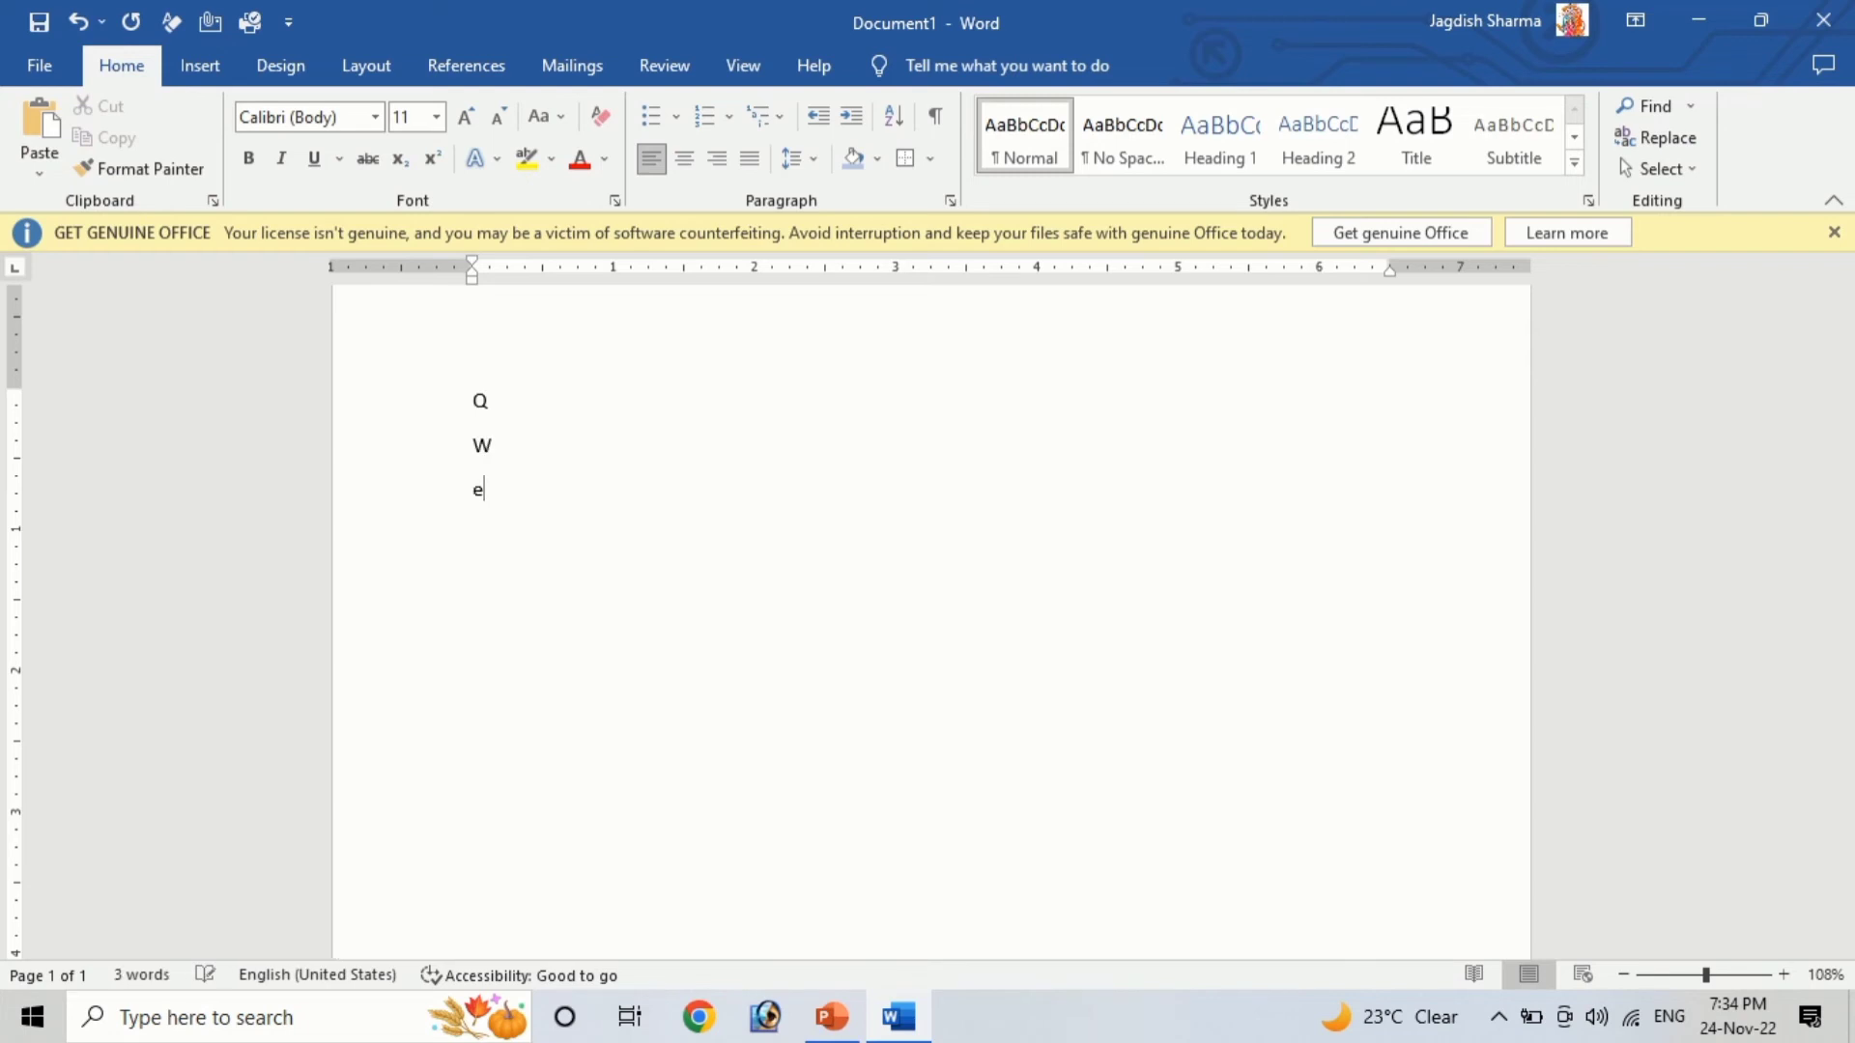
type("r t y u i o p")
key("Return")
type("a s d f g h j k ")
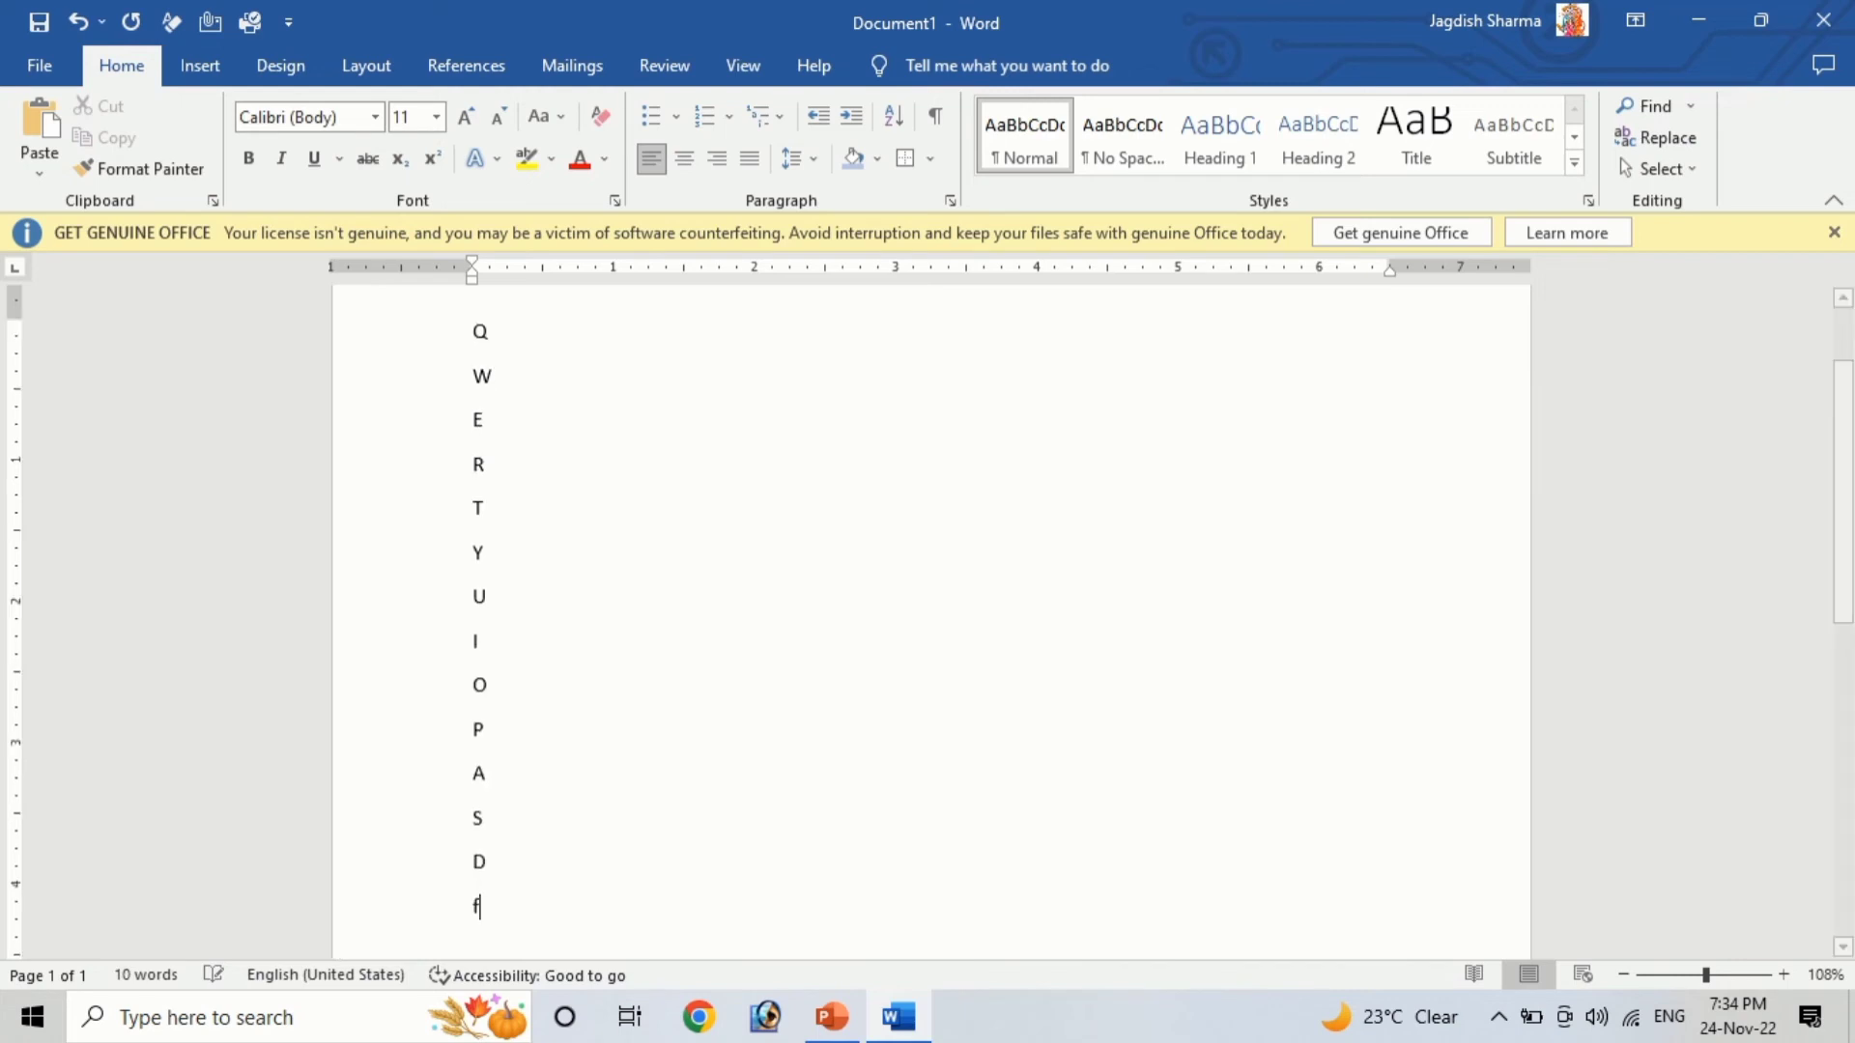
type("l z x c v ")
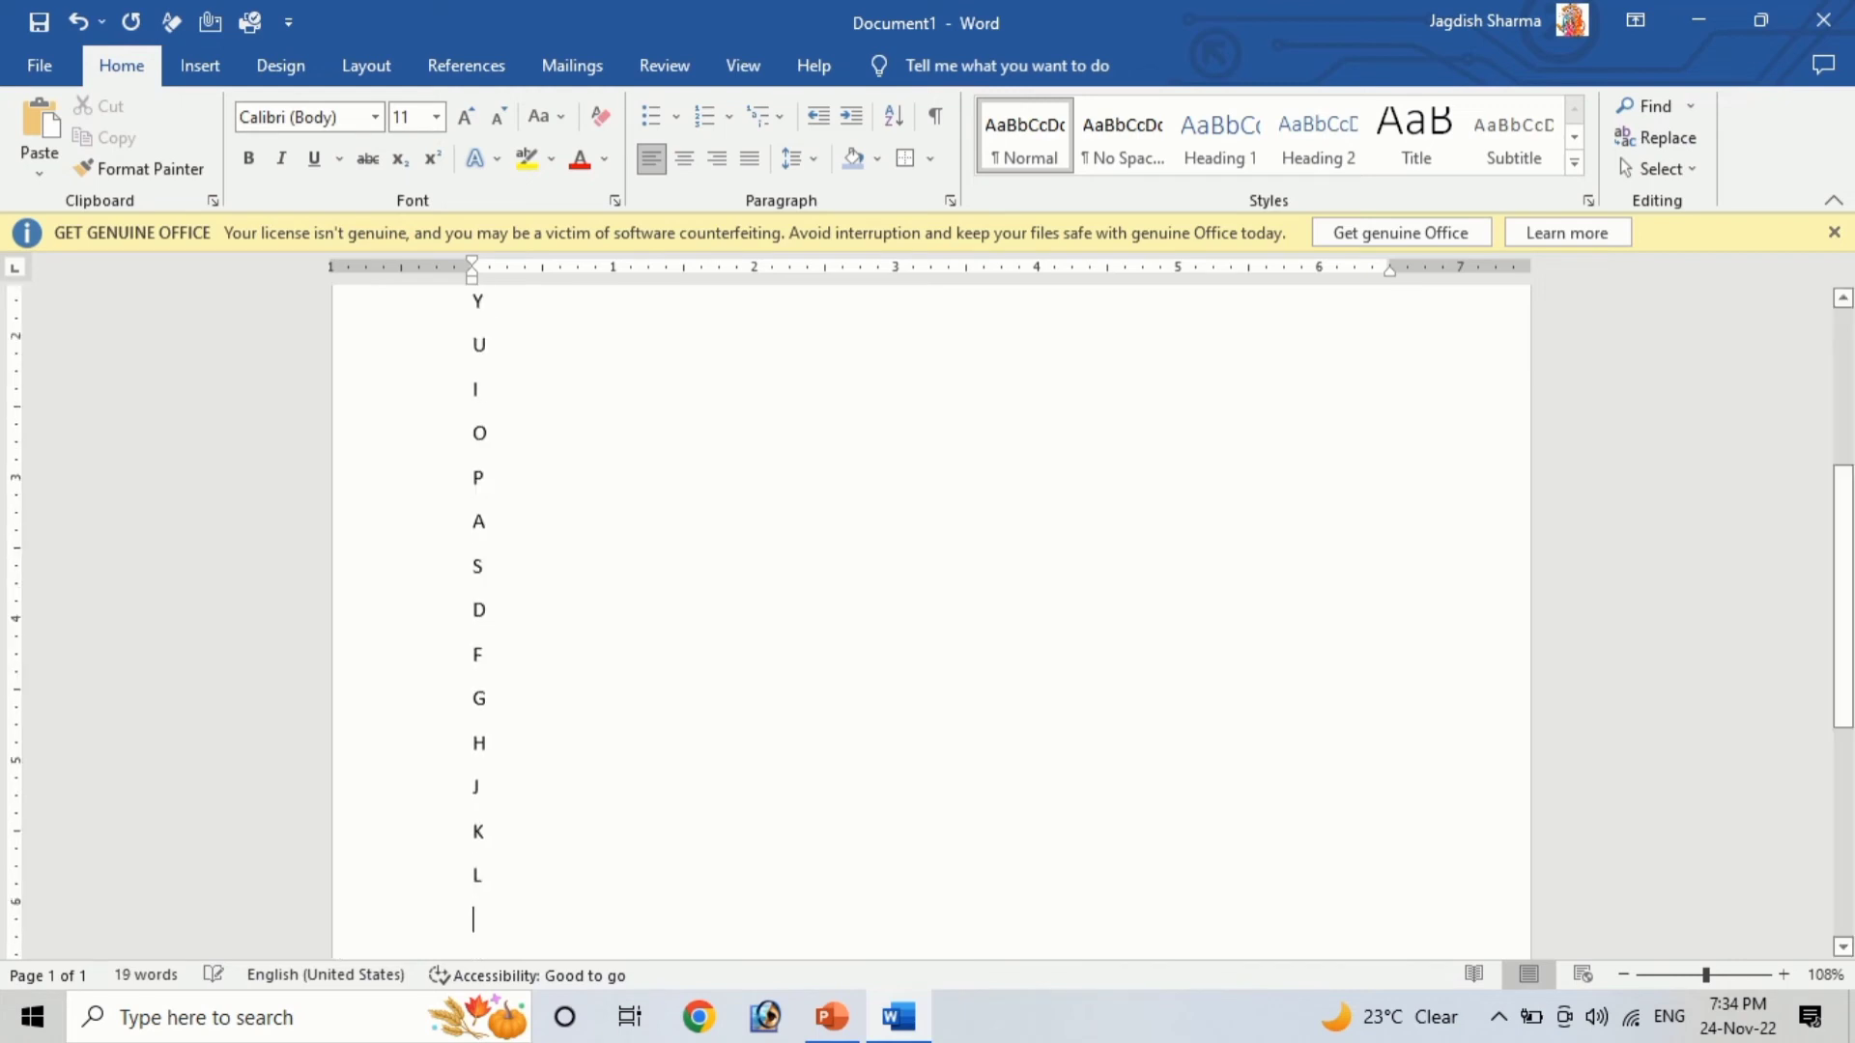
type("b n m")
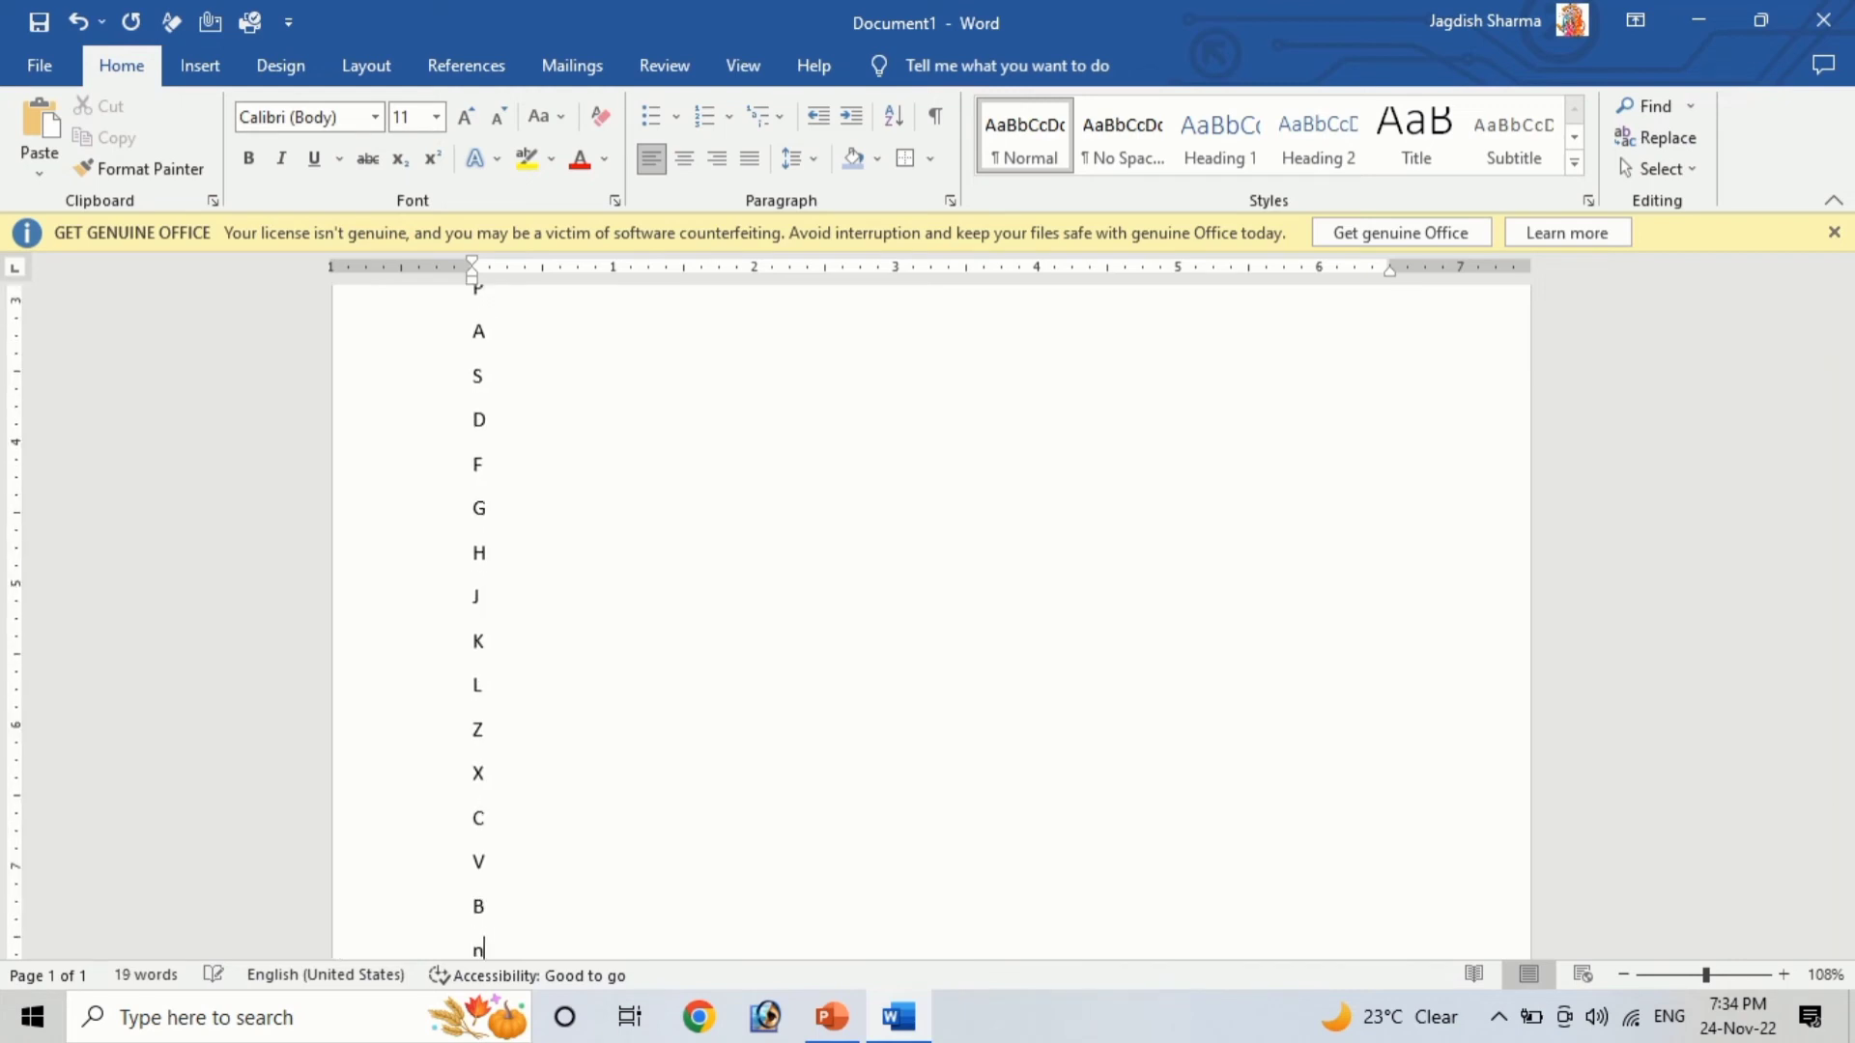
Add the digits 7, 4, 1, 8, 5, 2, 9, 6, 3 below the letters, one per line
scroll(860, 426, "up", 7)
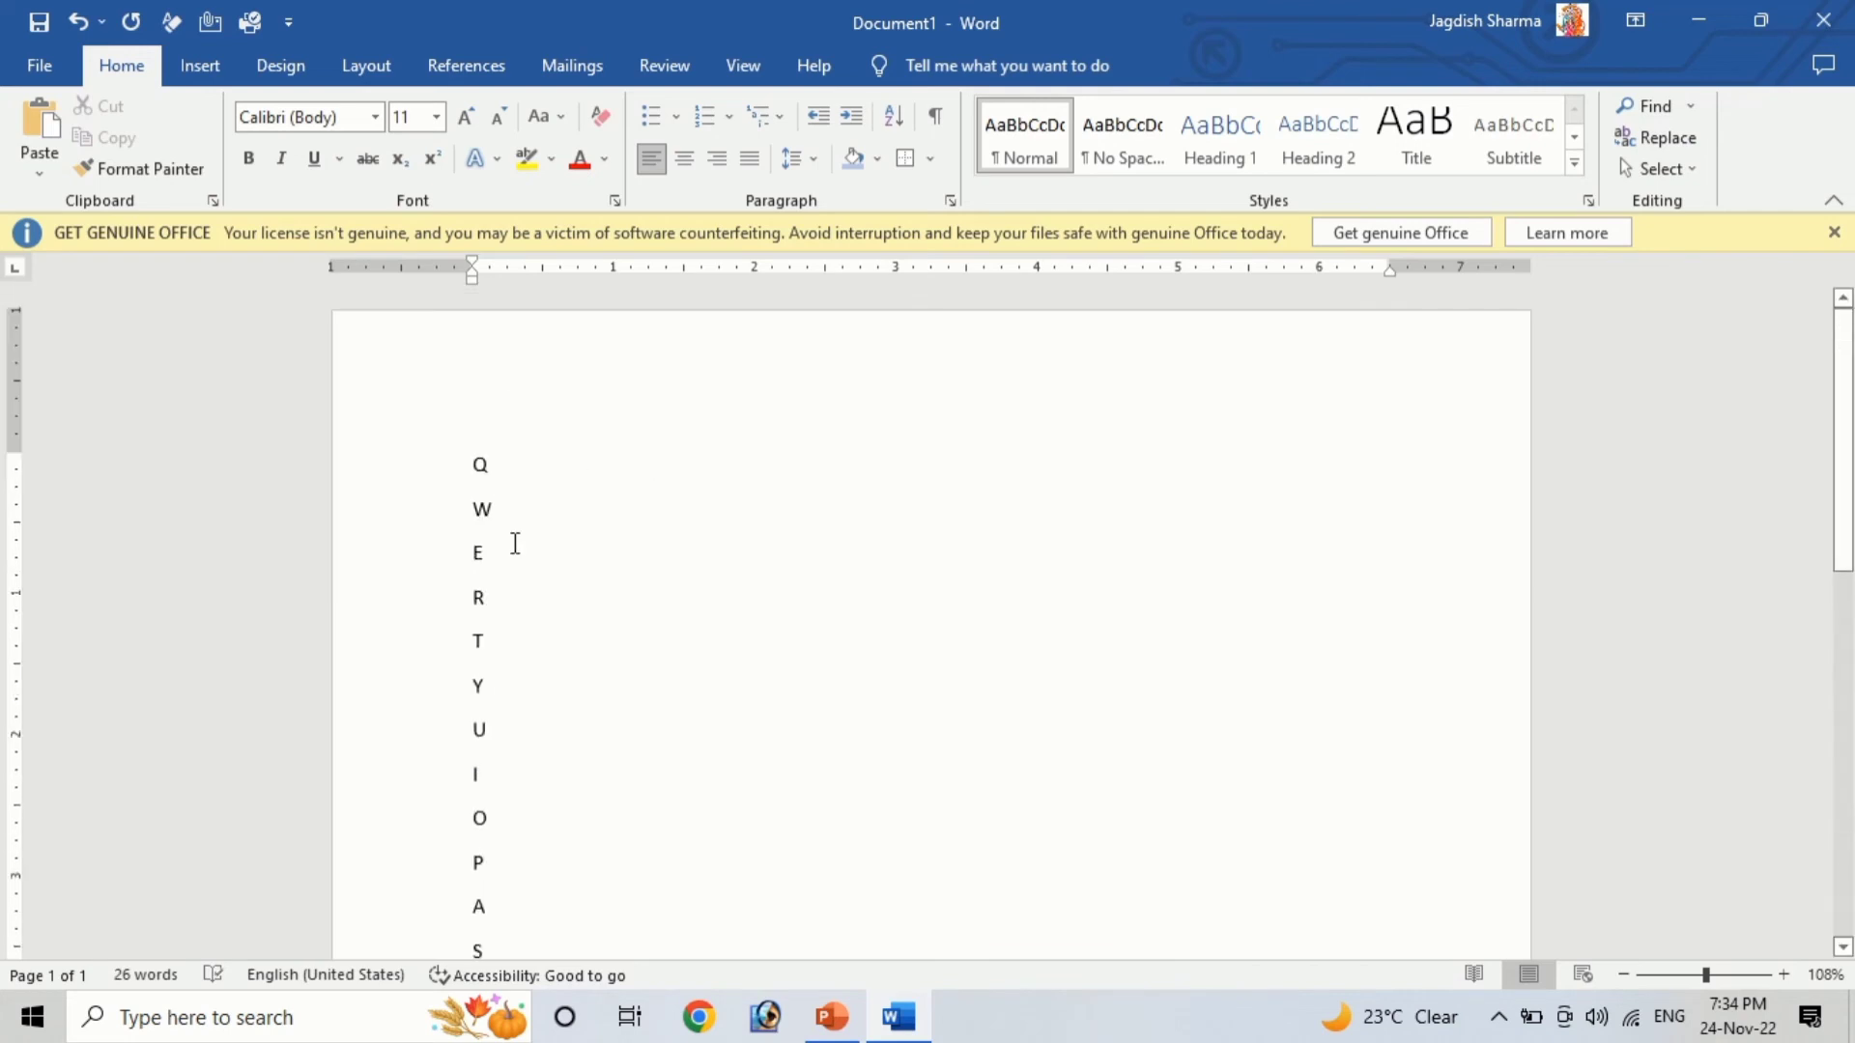
scroll(654, 819, "down", 8)
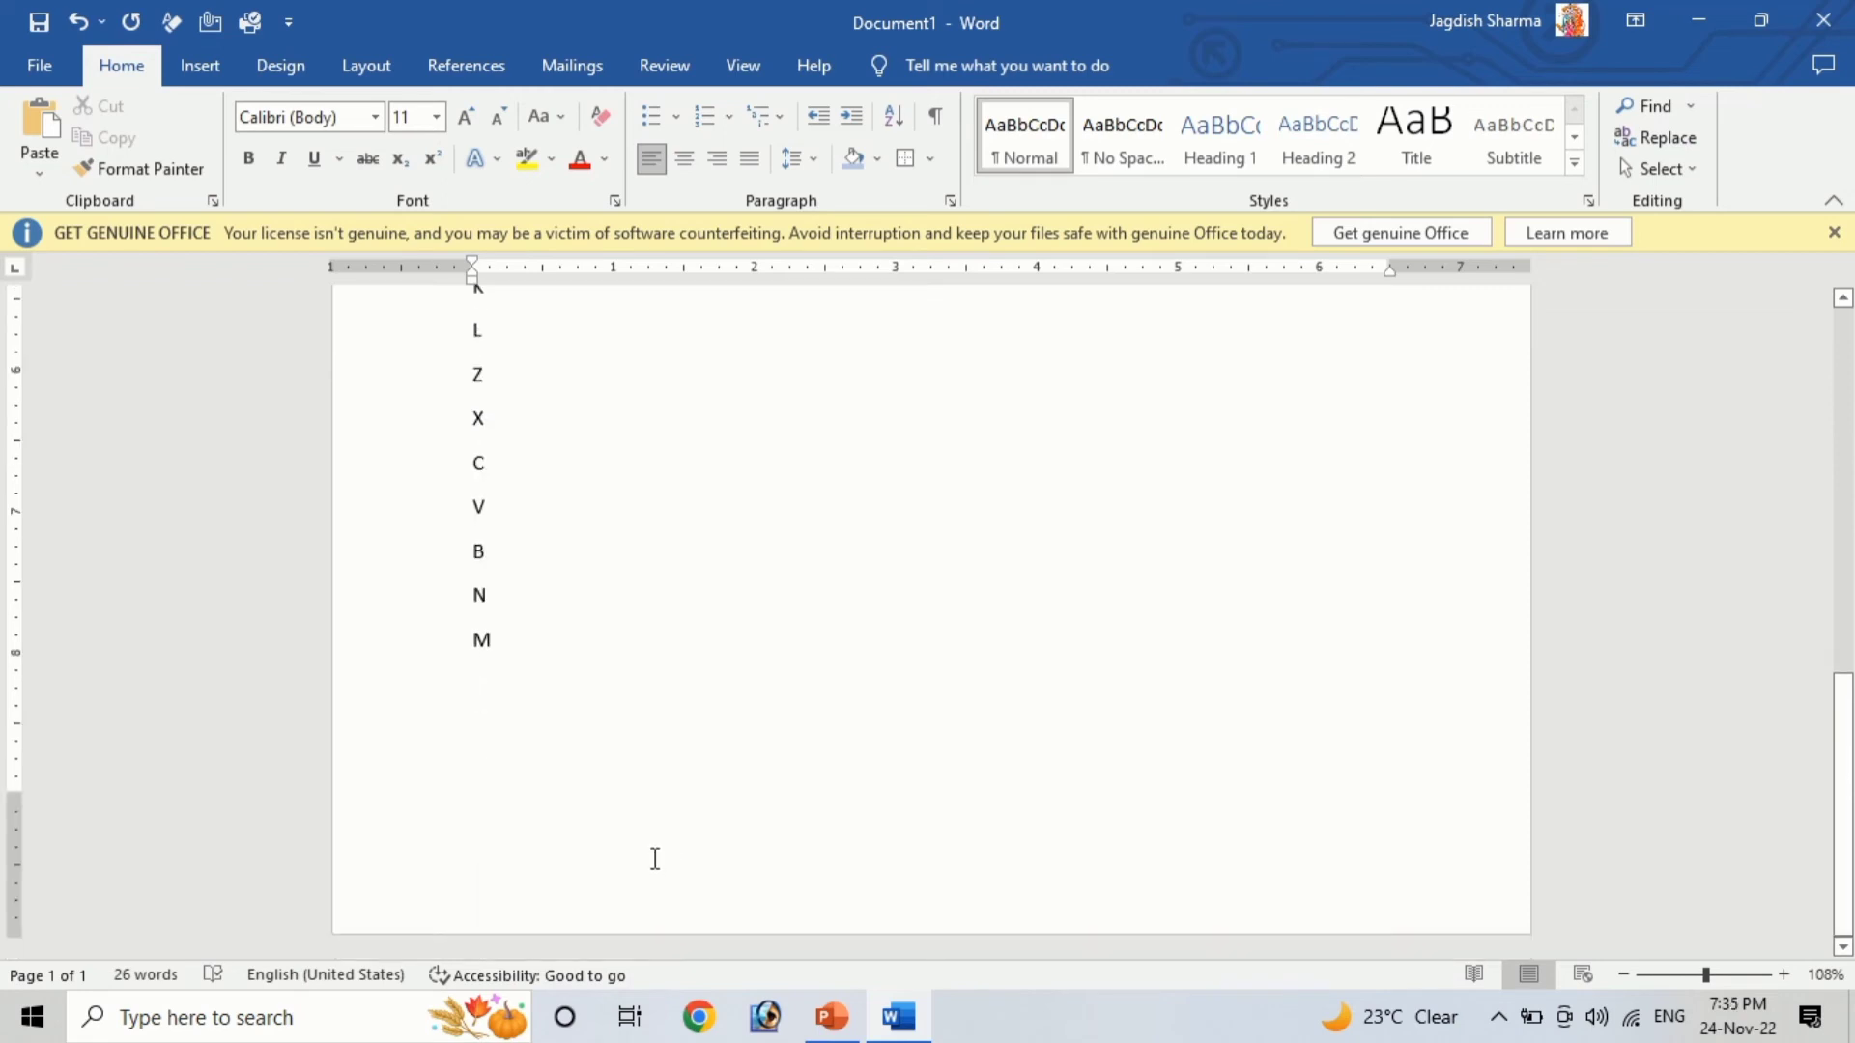
type("7")
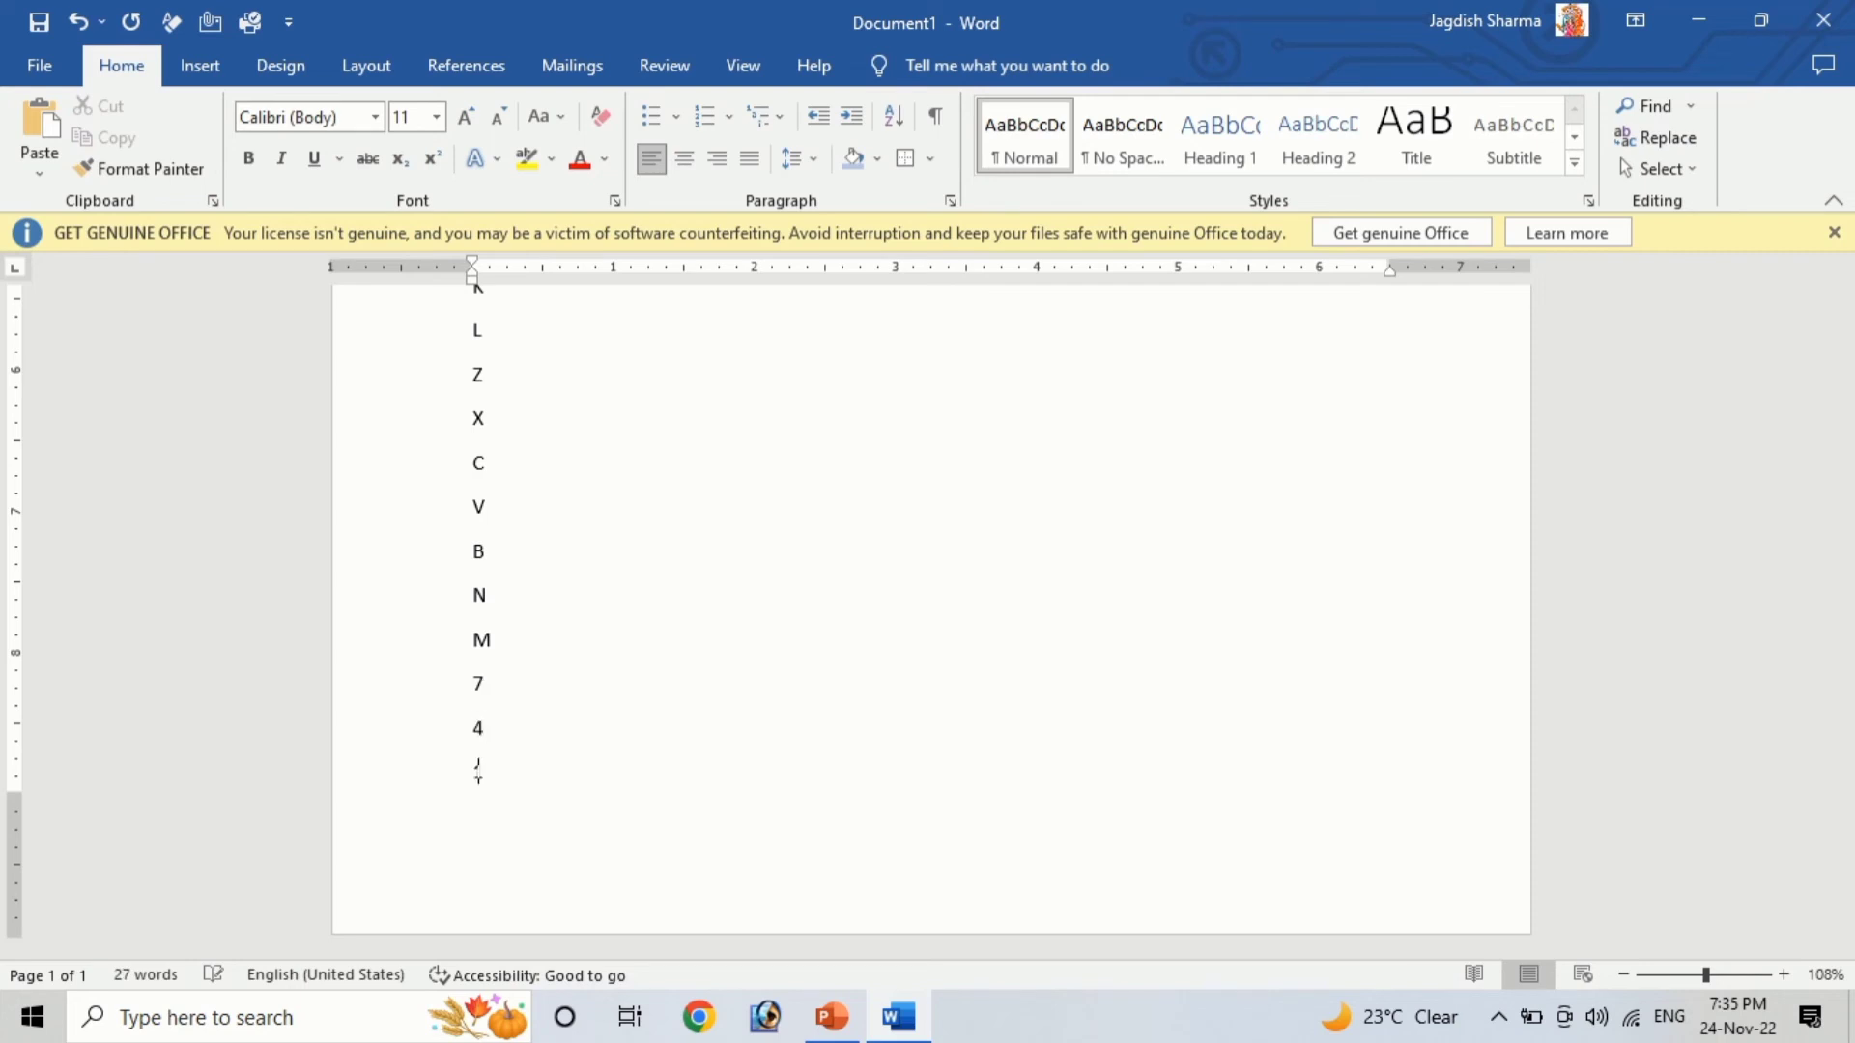
type("1 8 5 2 9 6 ")
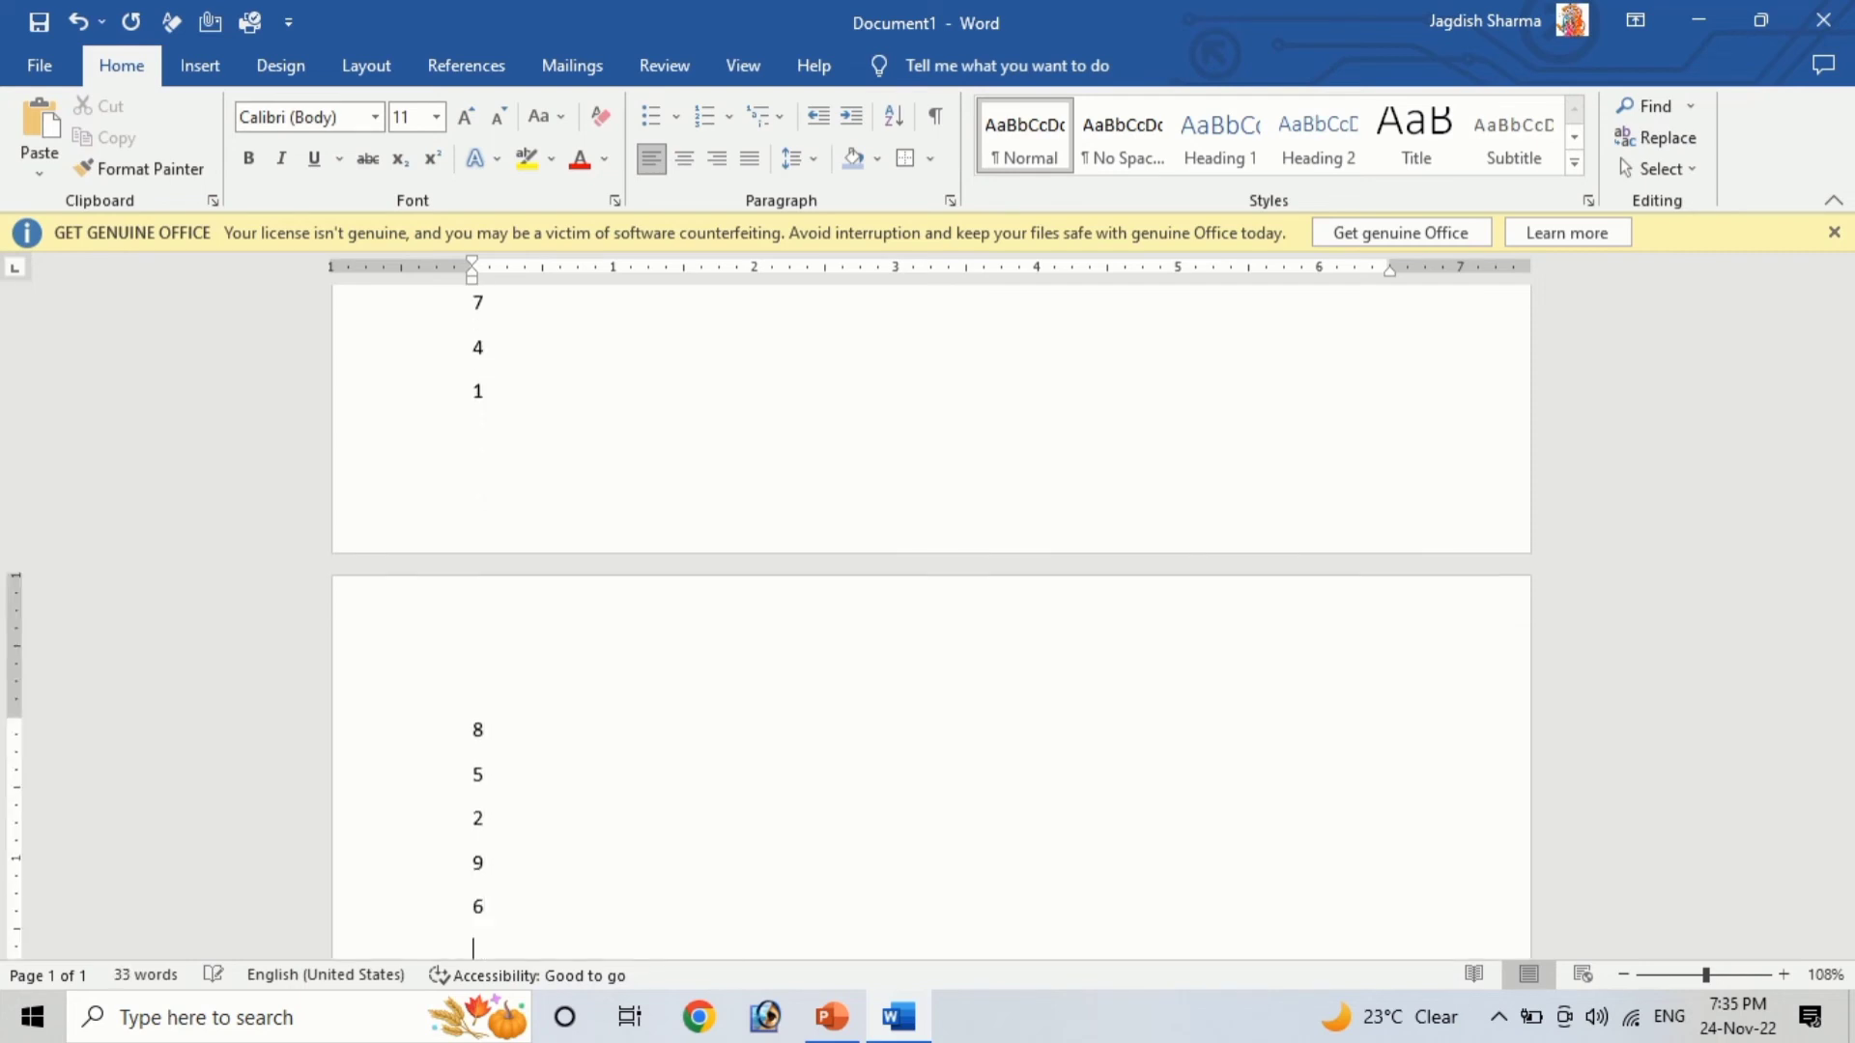
type("3")
Select the letter lines and sort them alphabetically in ascending order
scroll(654, 857, "up", 12)
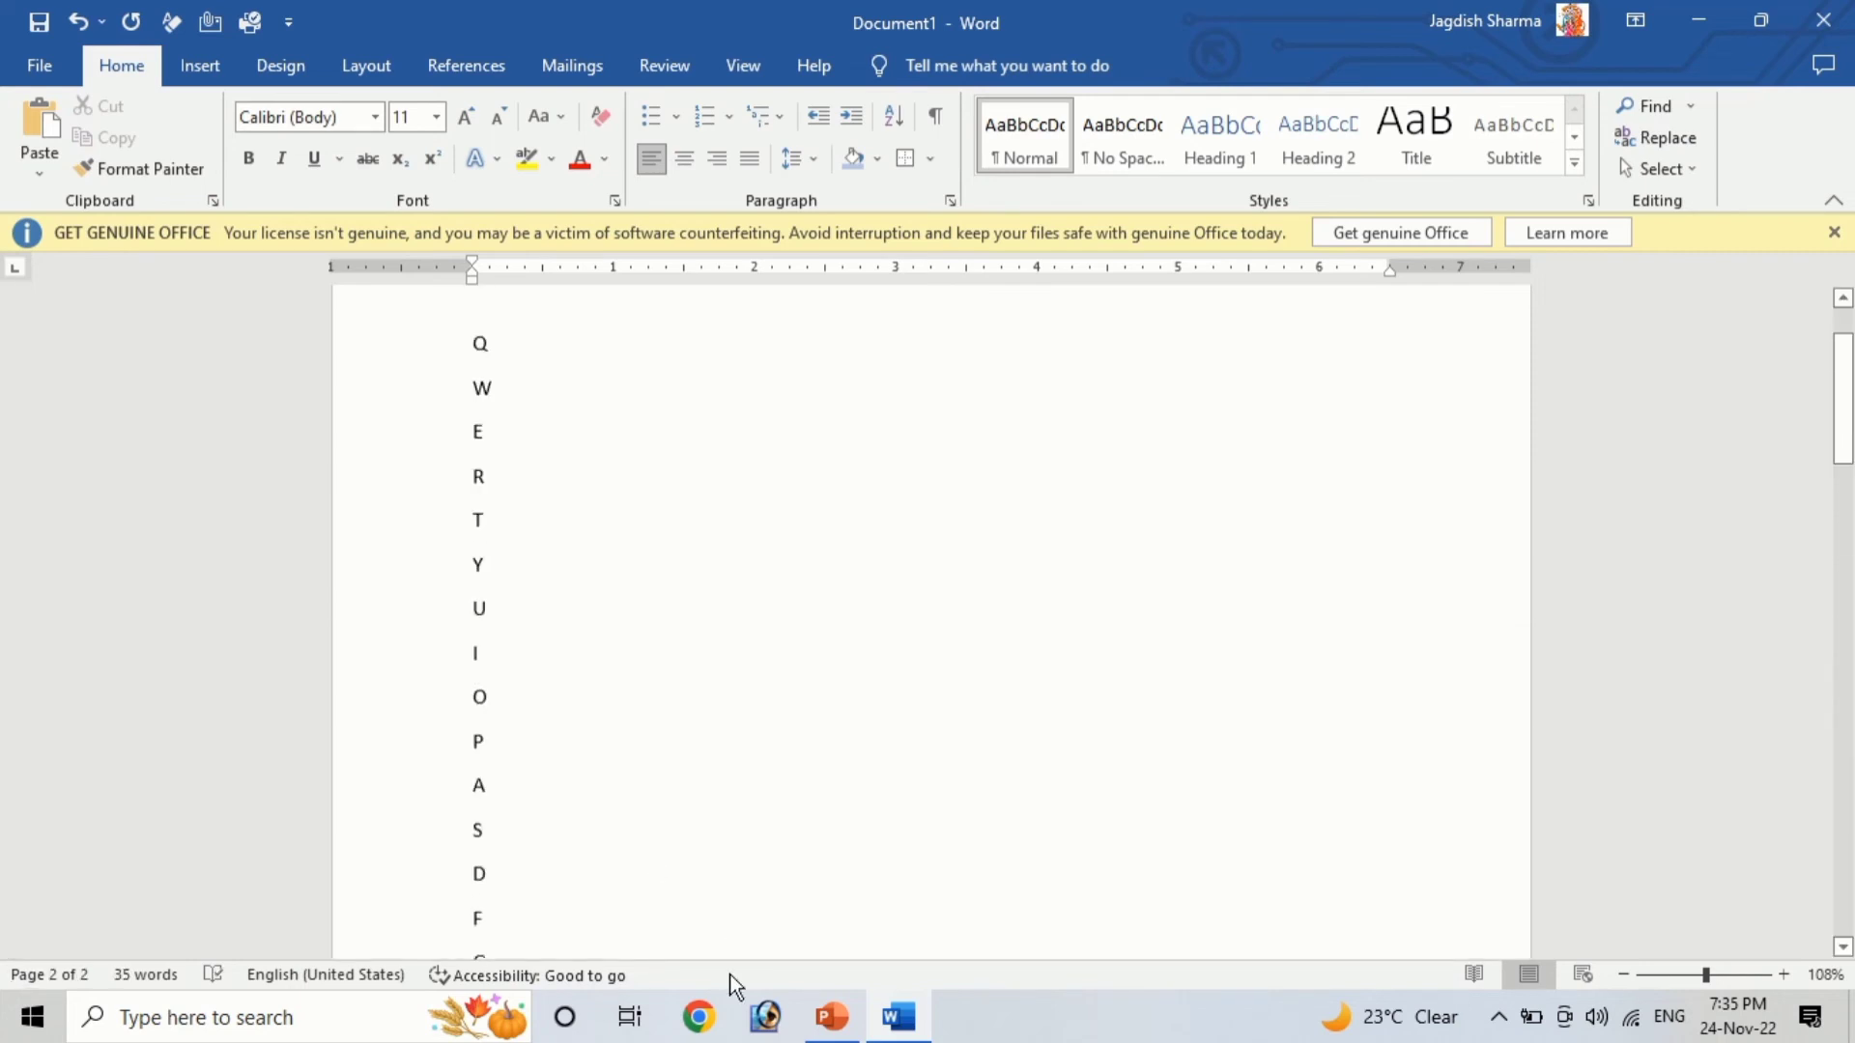
scroll(481, 663, "up", 2)
left_click_drag(485, 547, 593, 521)
scroll(948, 572, "up", 4)
scroll(948, 572, "up", 3)
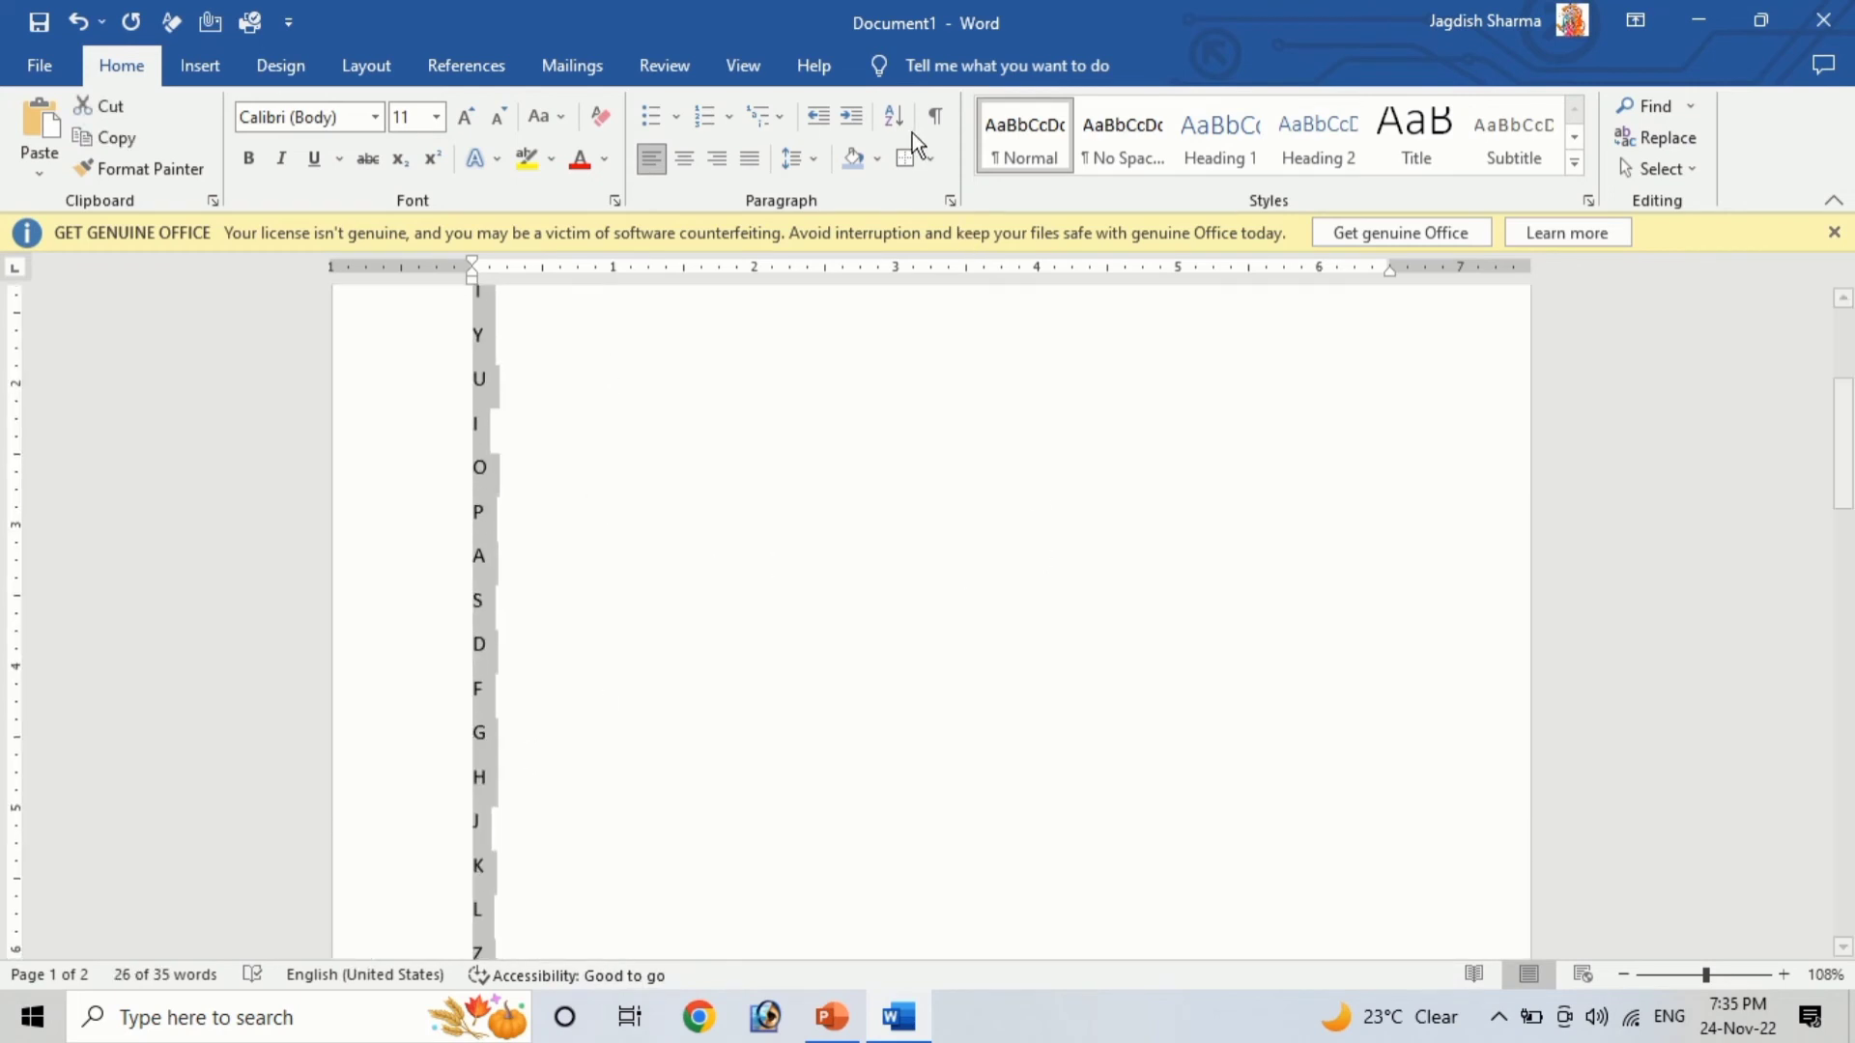
left_click(893, 117)
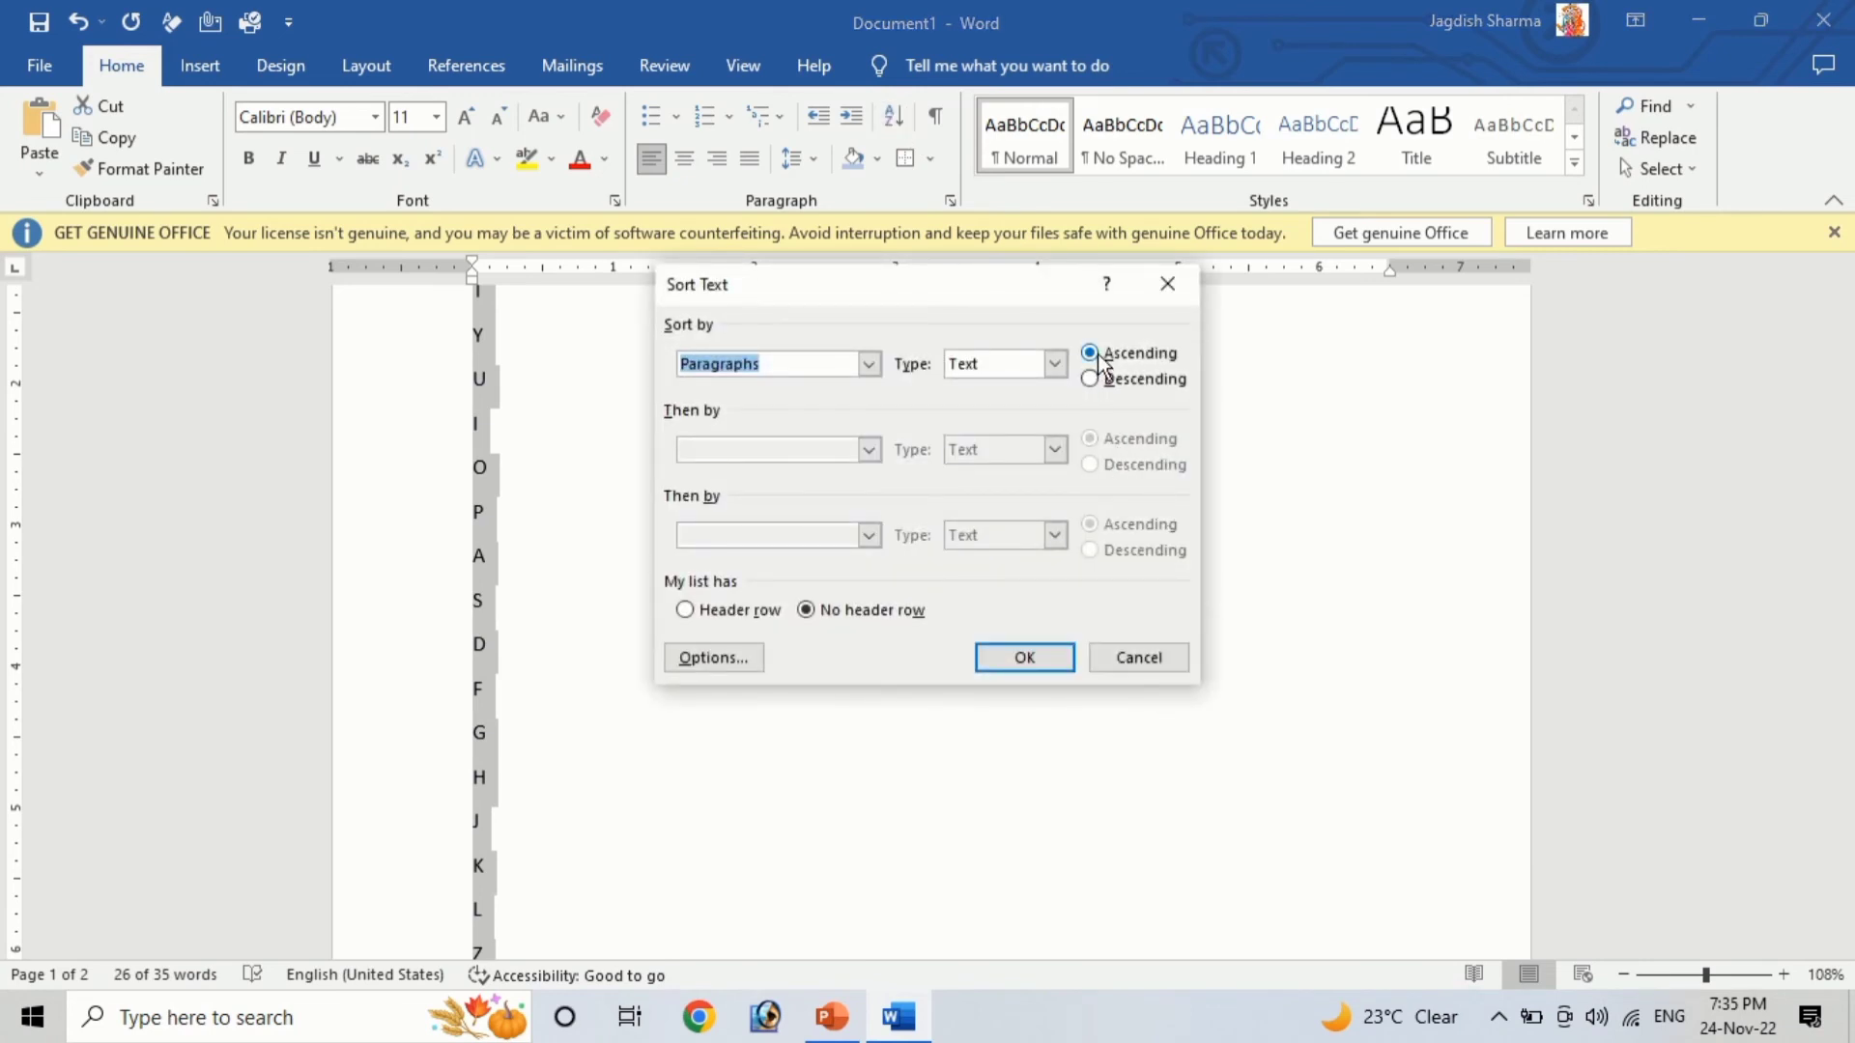
left_click(1097, 354)
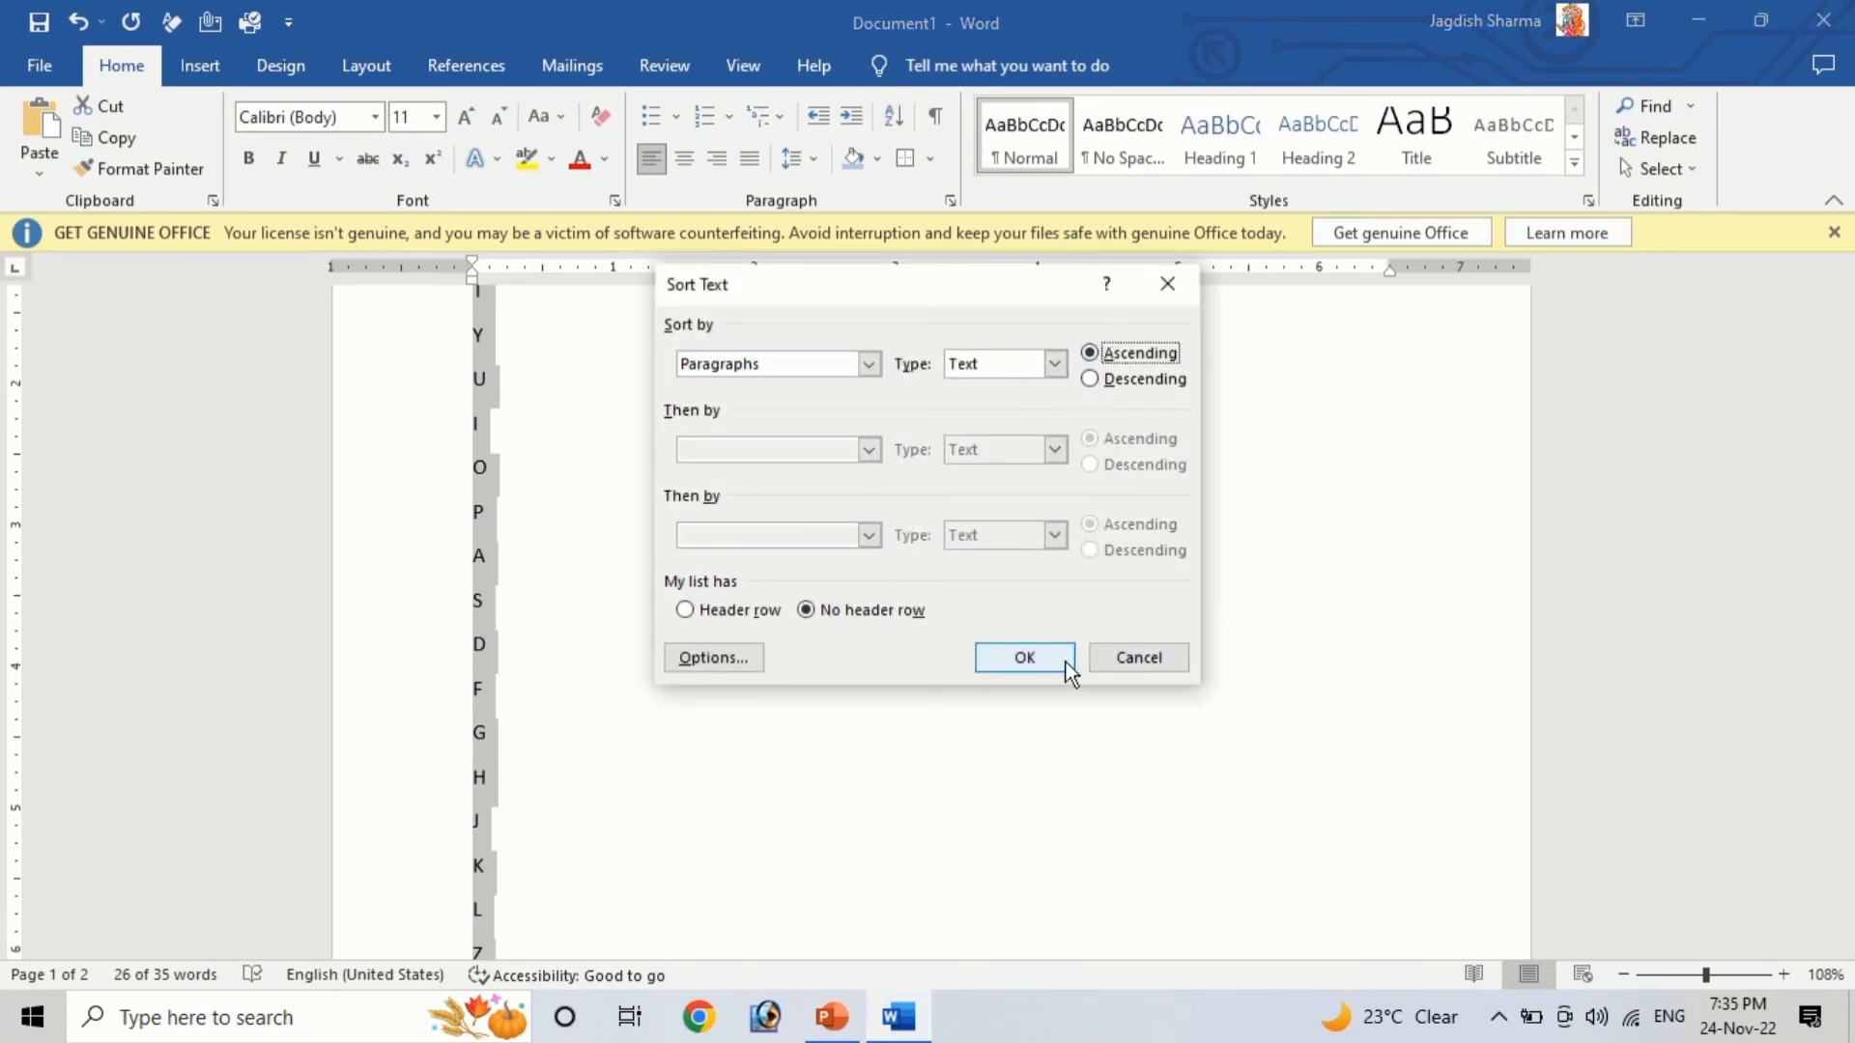
left_click(1032, 658)
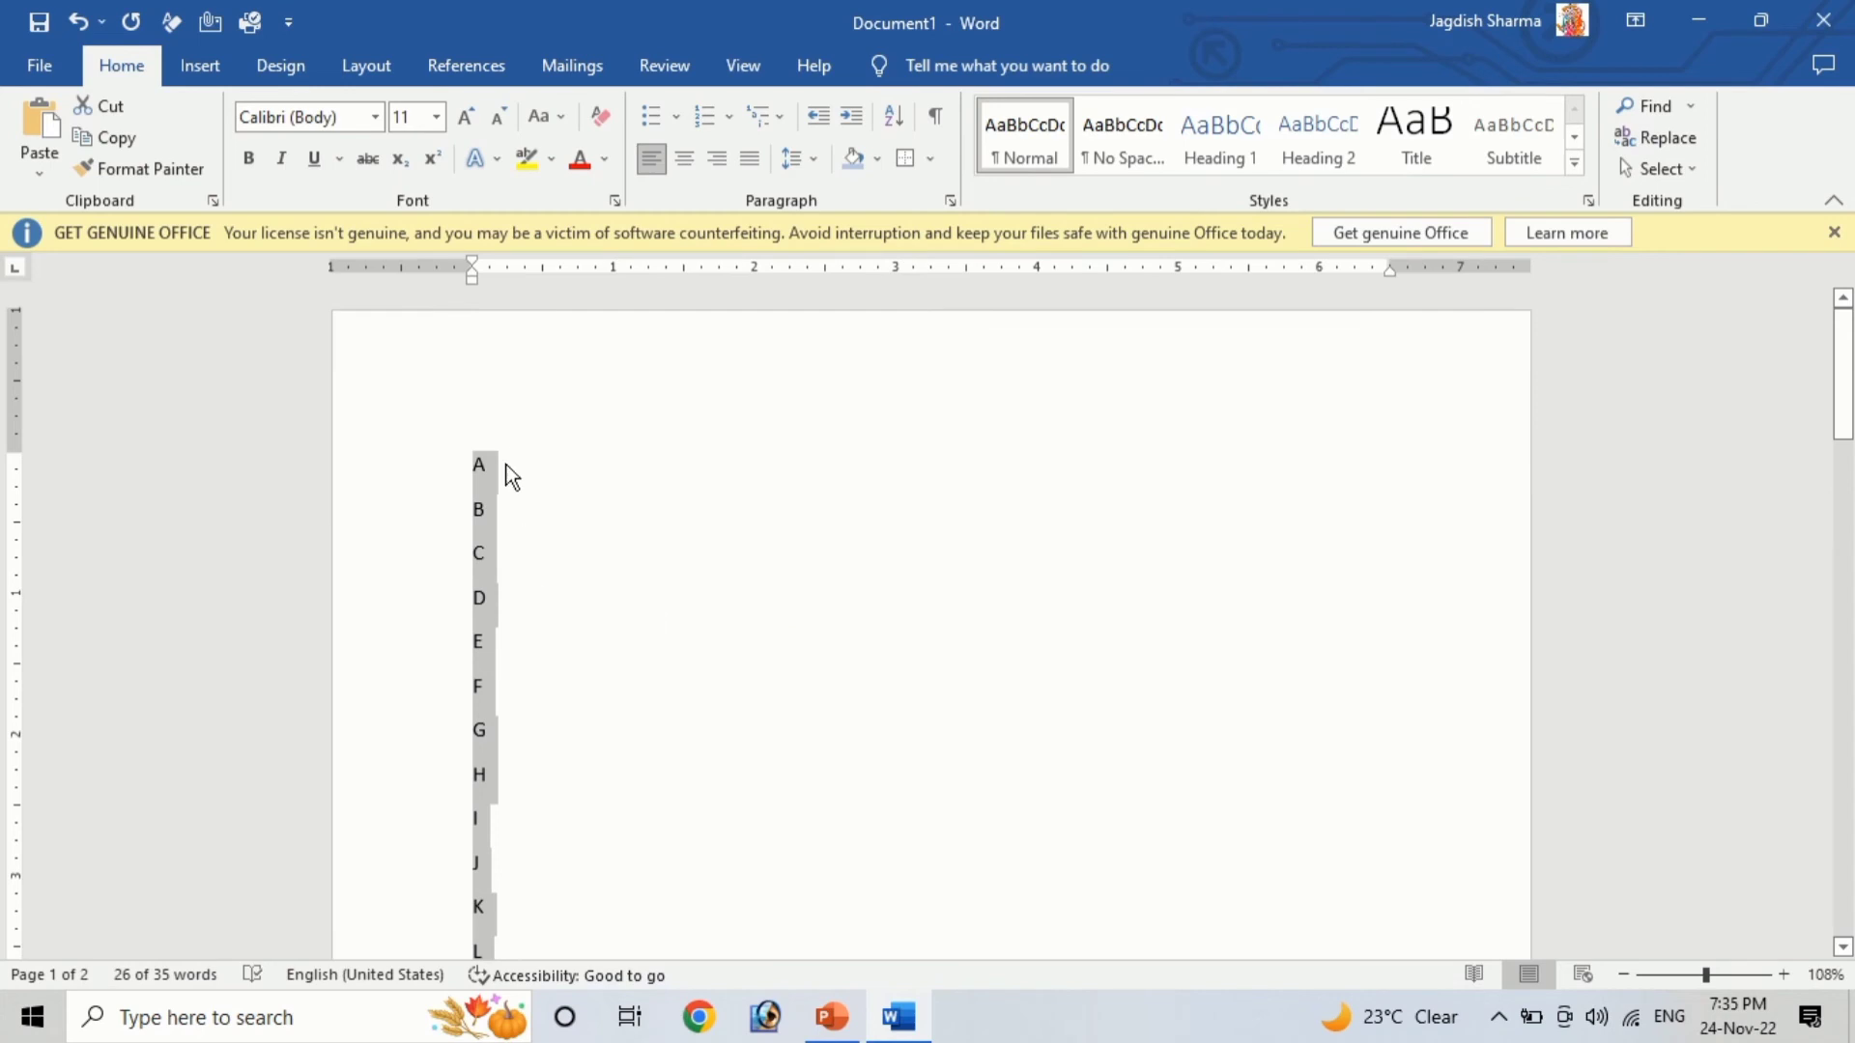
Re-sort the selected letters in descending order
scroll(583, 792, "down", 10)
scroll(555, 734, "down", 1)
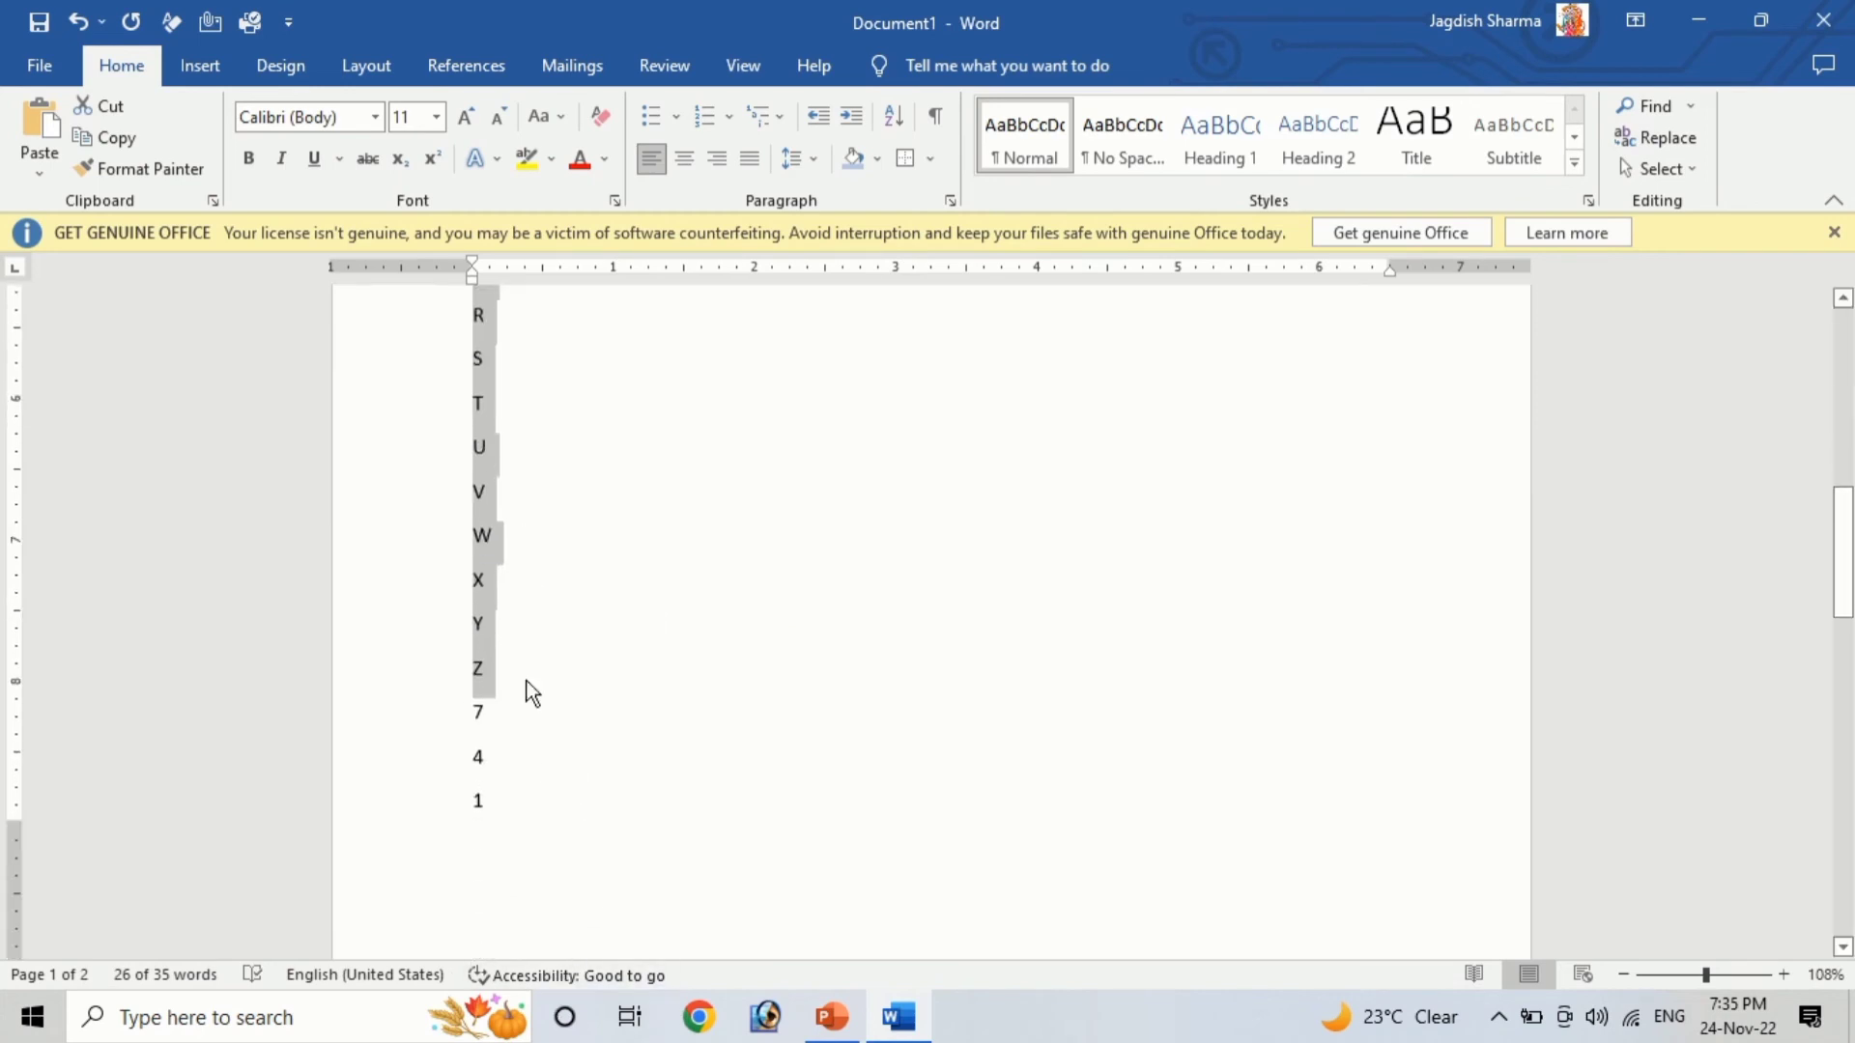
left_click(894, 116)
left_click(1145, 378)
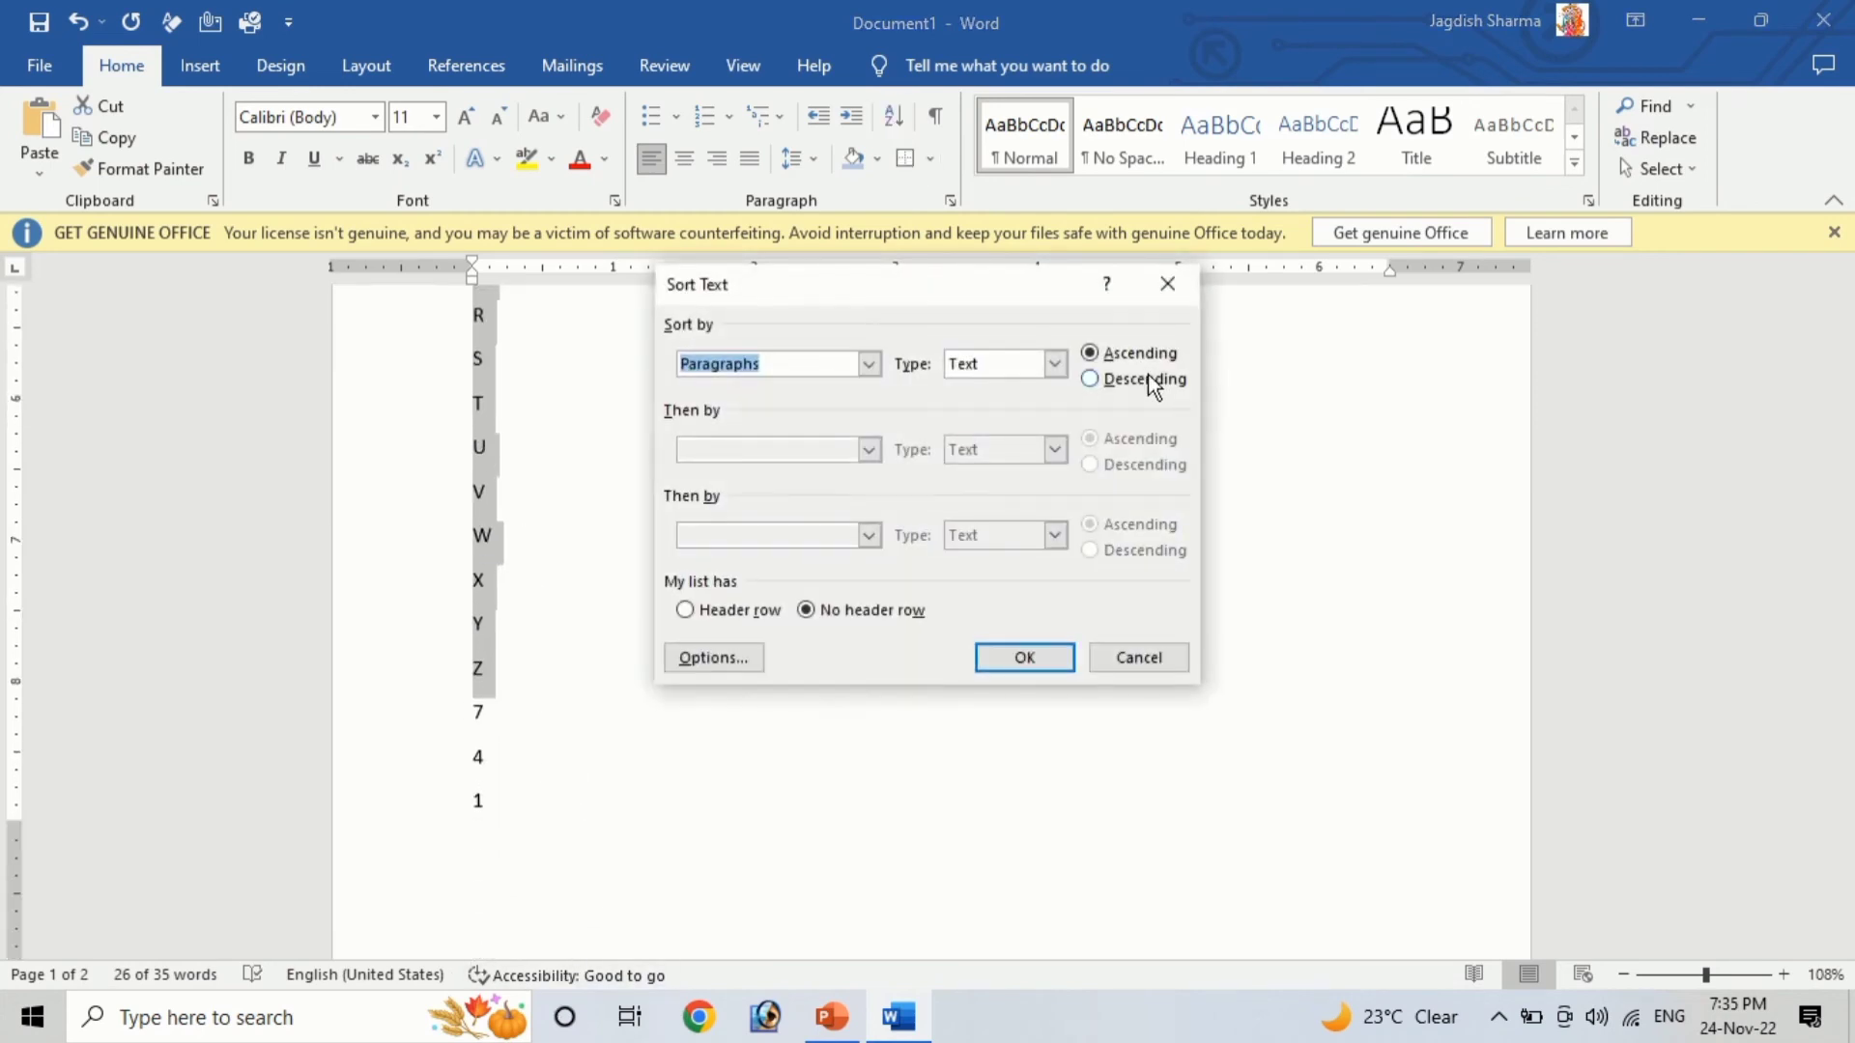
left_click(981, 672)
Select the digit lines and sort them in ascending numeric order
scroll(657, 667, "up", 5)
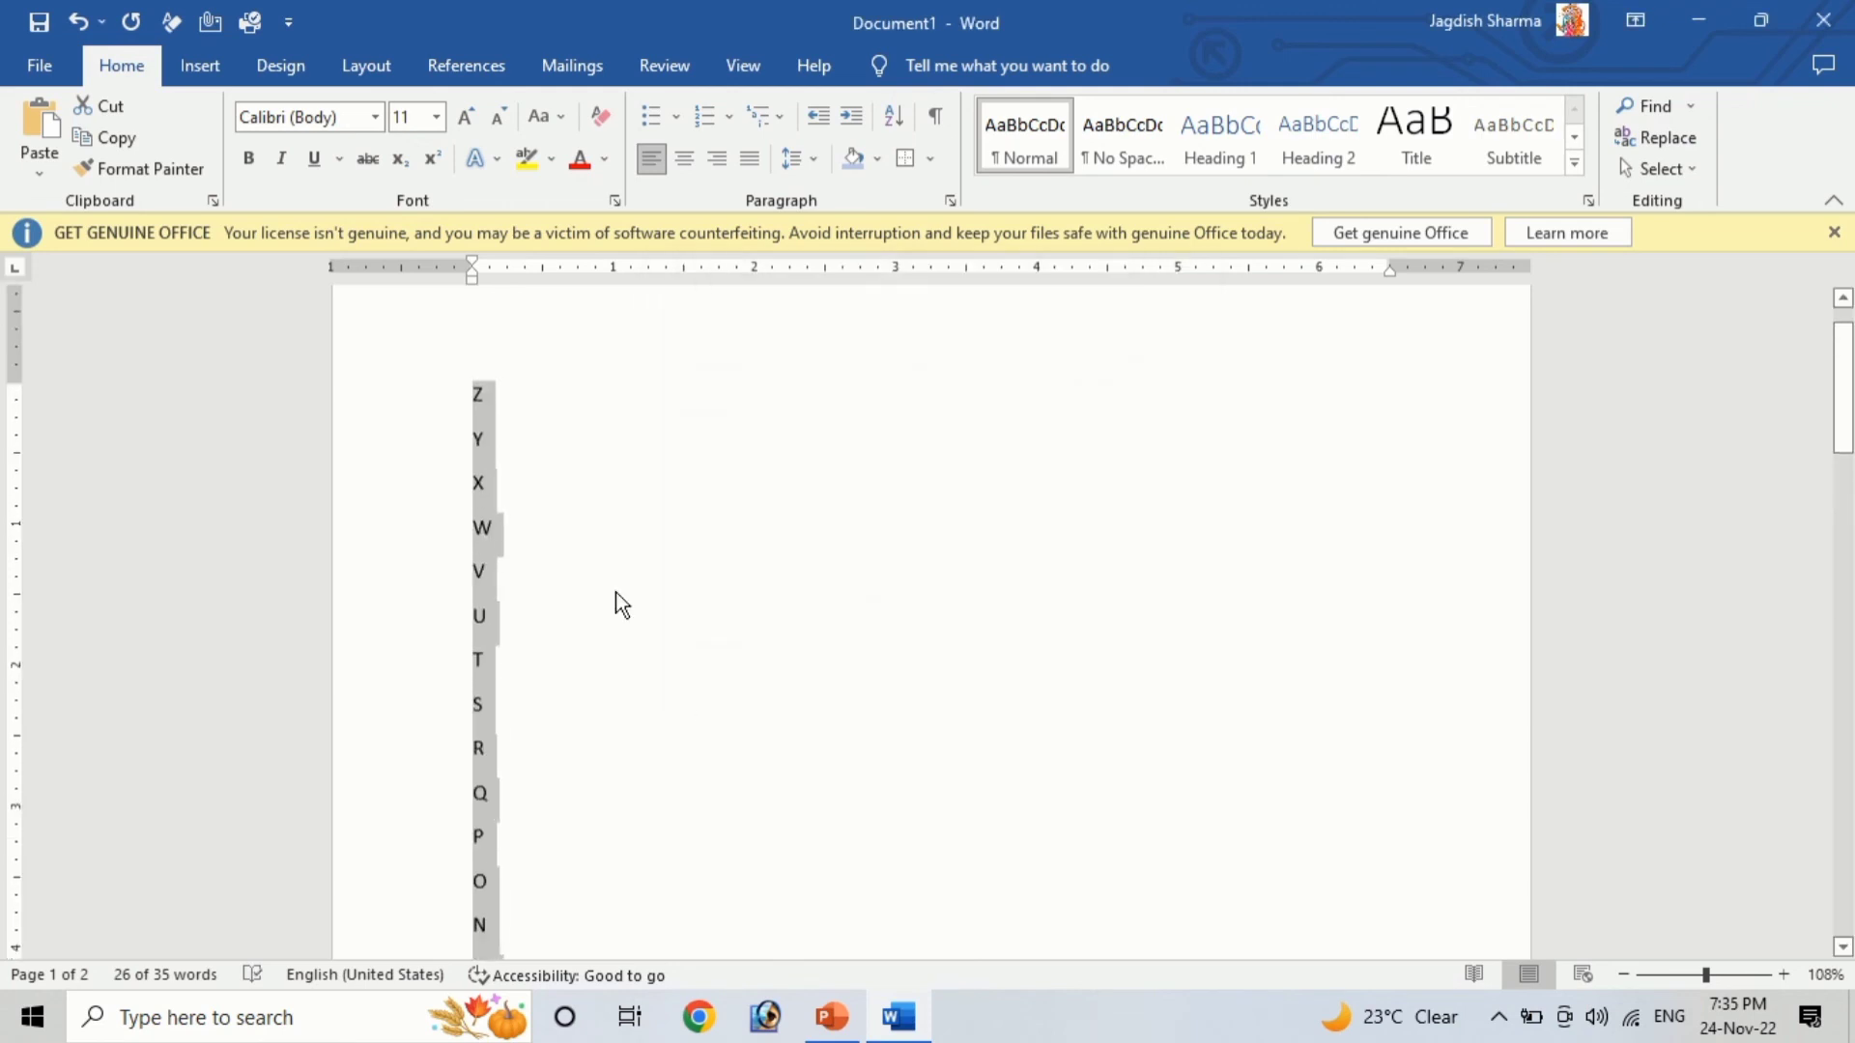
scroll(560, 751, "down", 15)
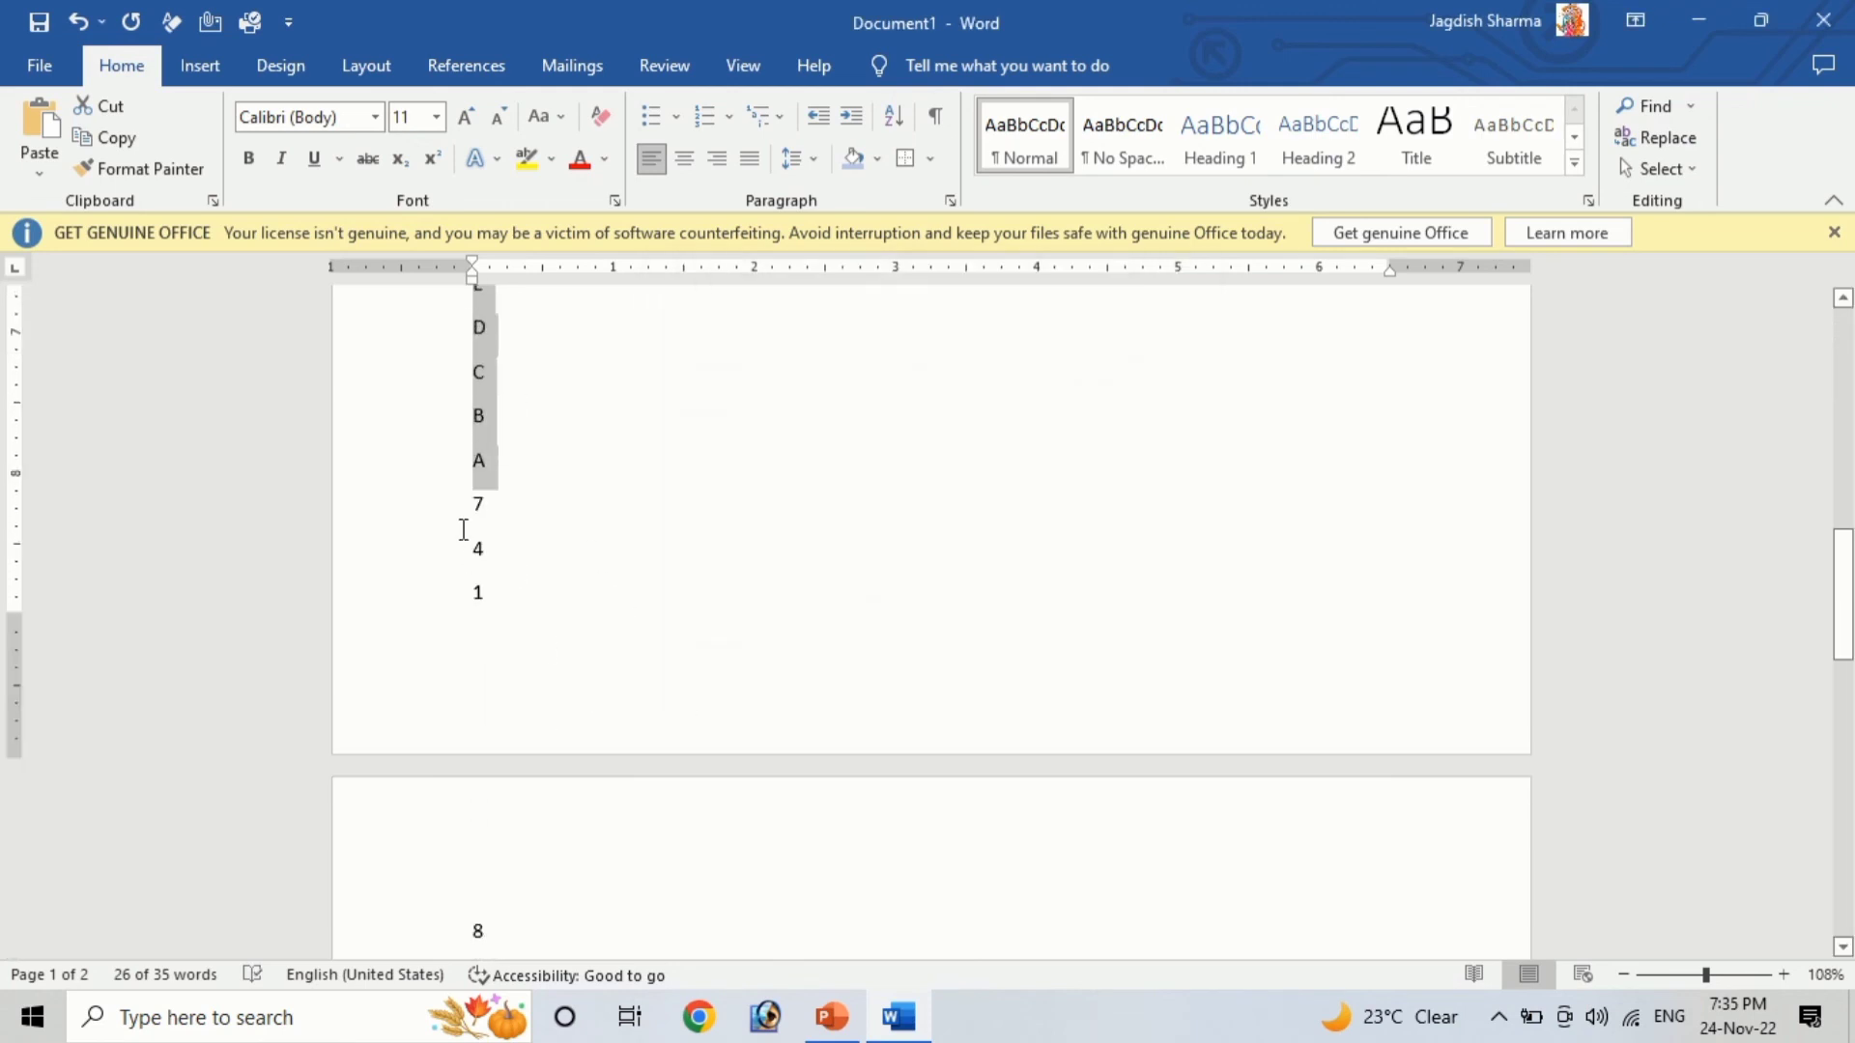
left_click_drag(475, 507, 535, 855)
scroll(894, 666, "up", 5)
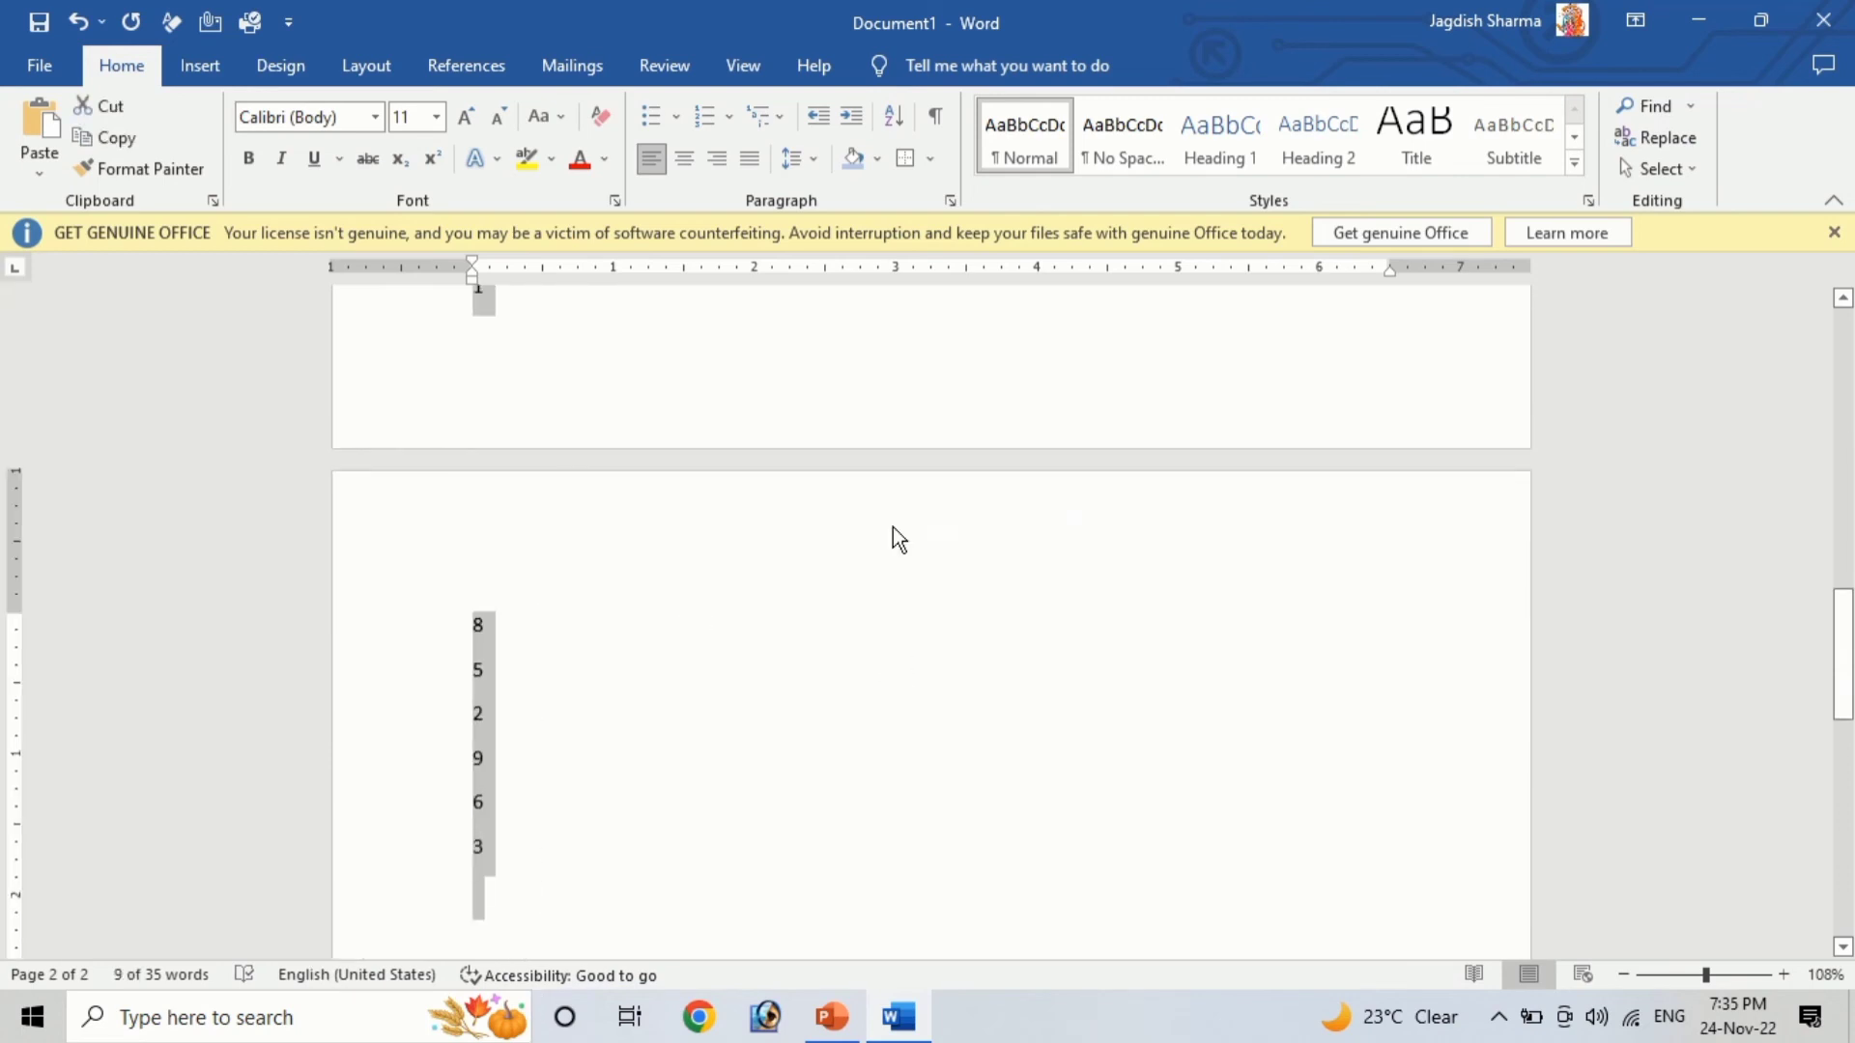
left_click(895, 124)
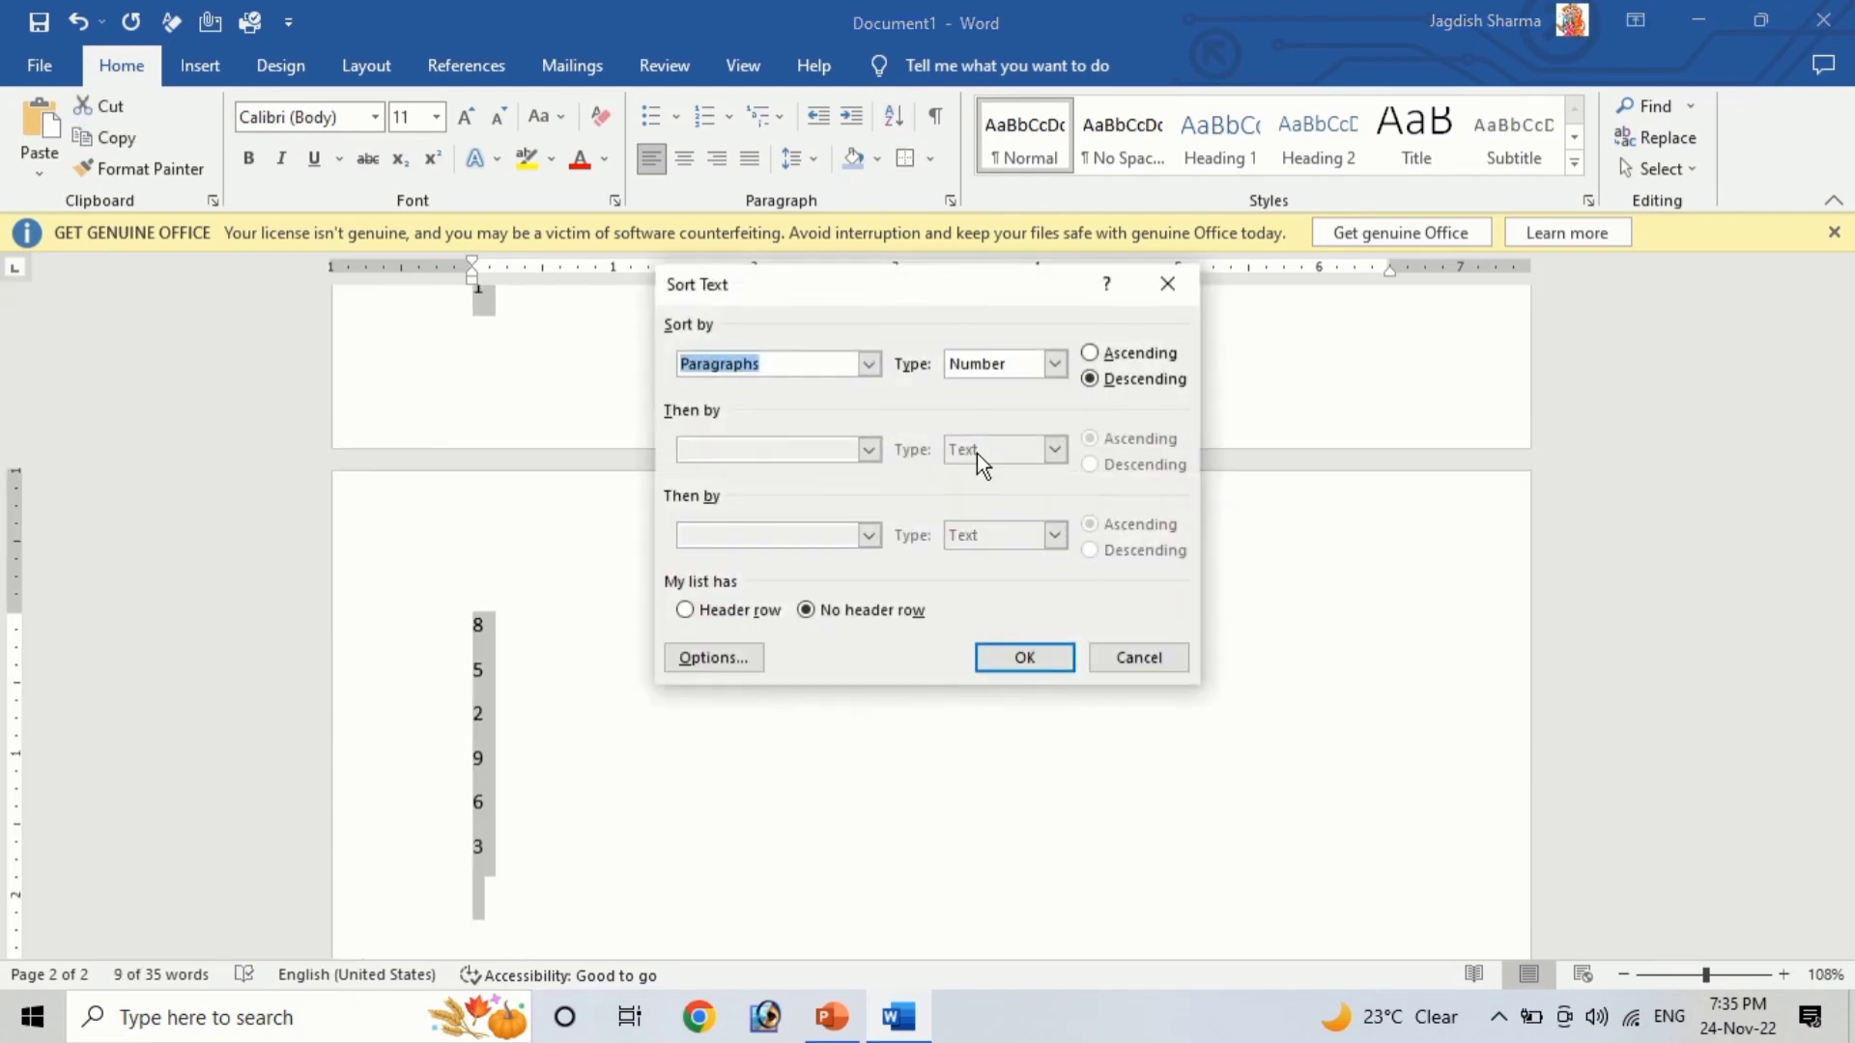
left_click(1090, 352)
left_click(1057, 655)
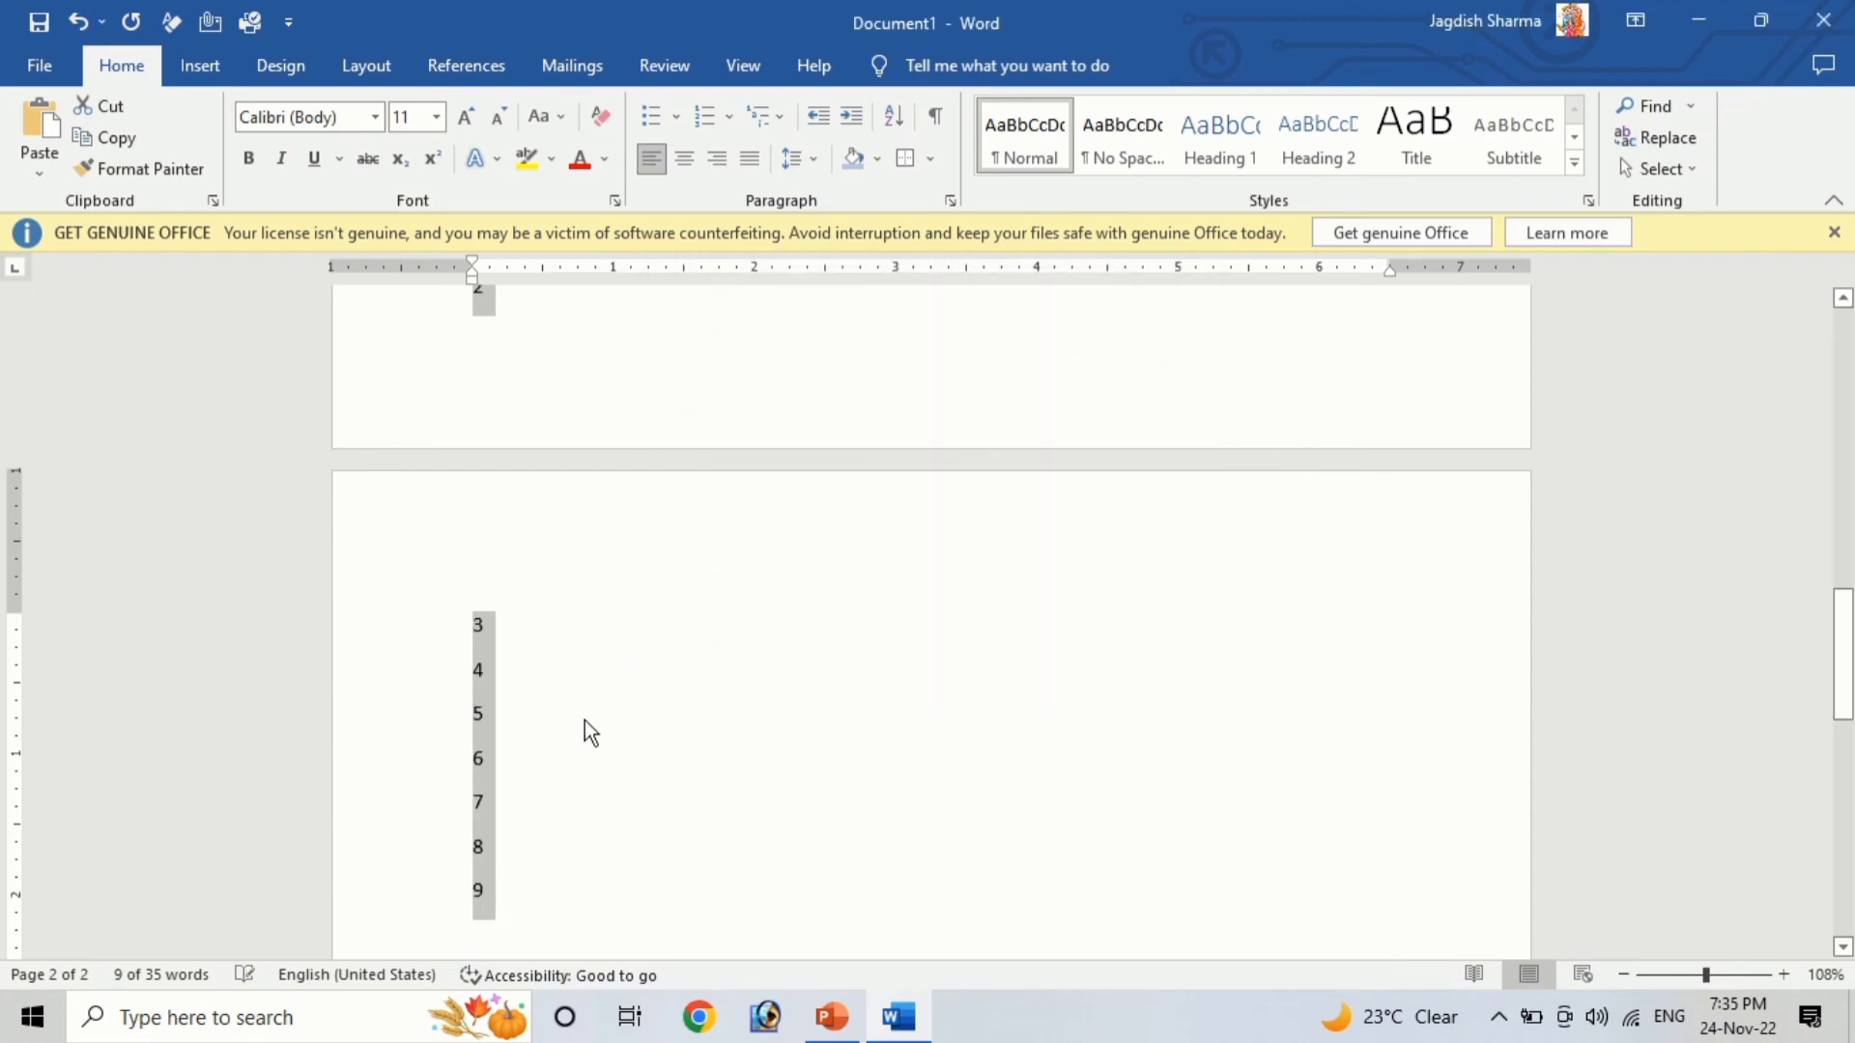
Re-sort the selected digits in descending numeric order
scroll(529, 646, "up", 3)
scroll(528, 647, "down", 6)
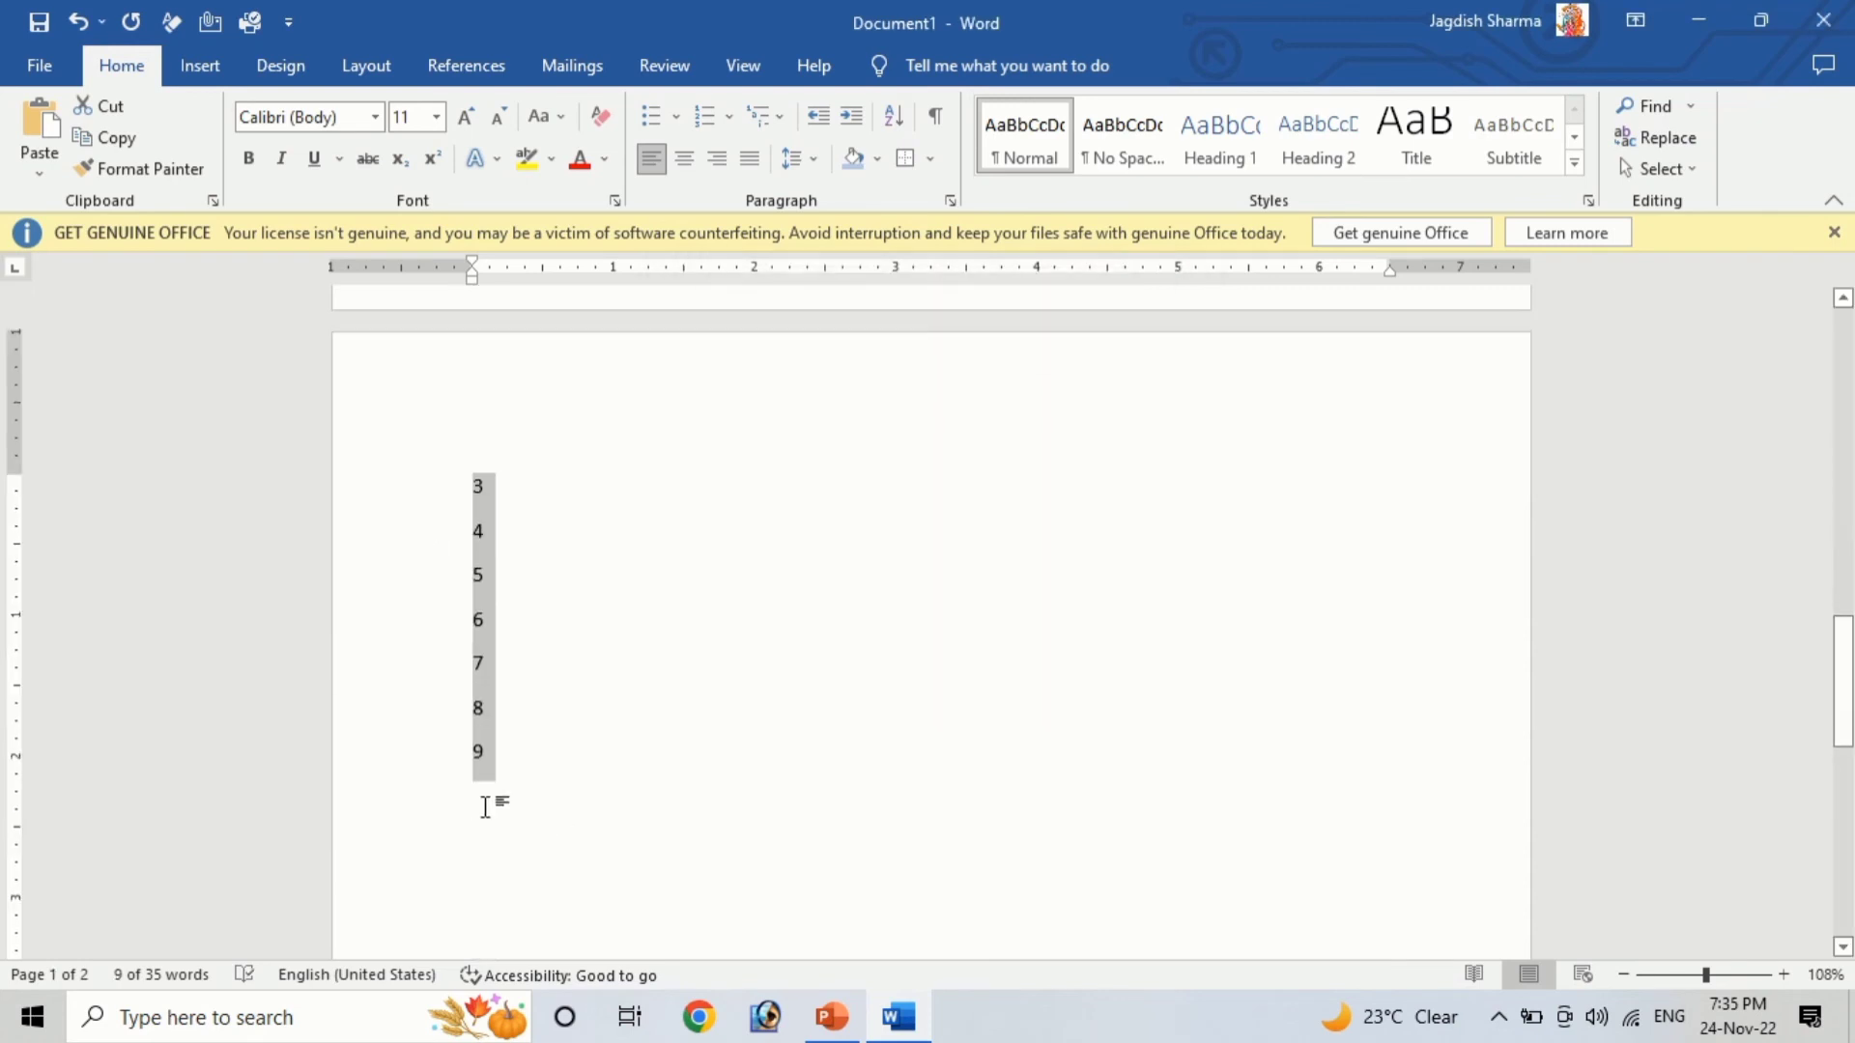
left_click(893, 118)
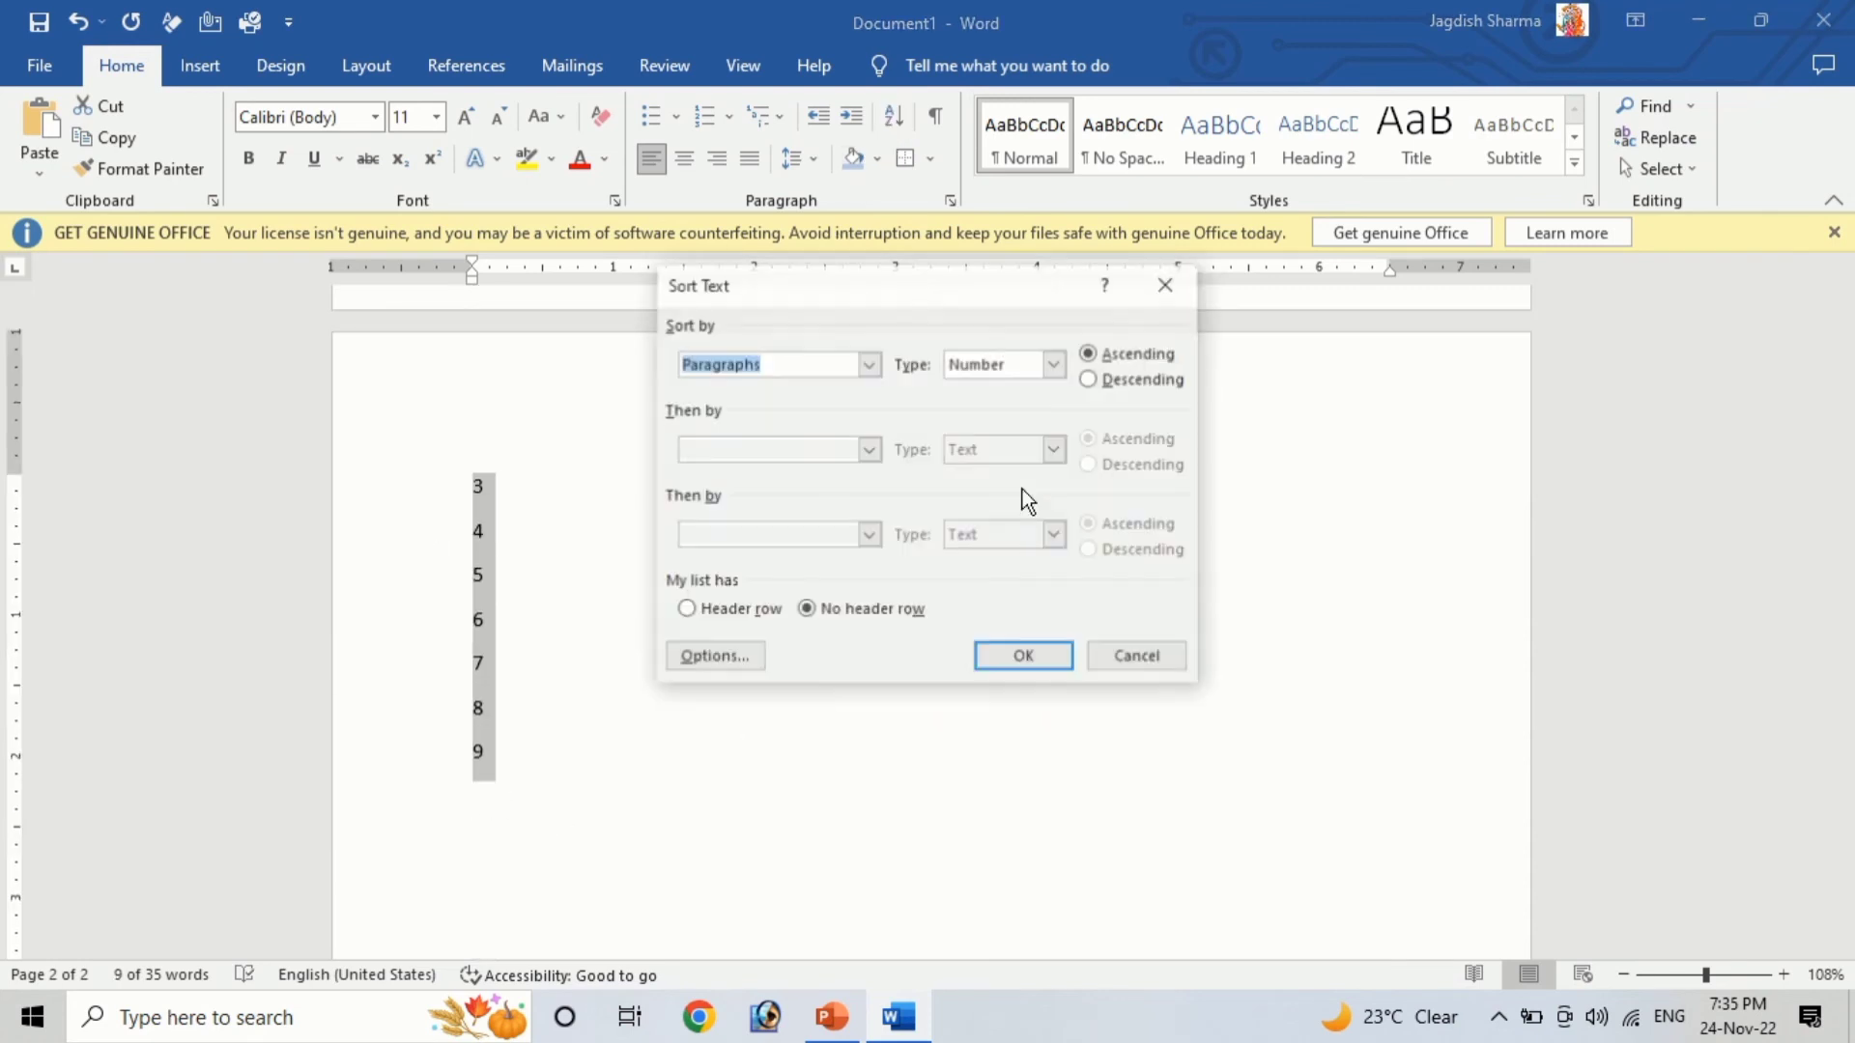
left_click(1090, 378)
left_click(1022, 657)
scroll(812, 704, "down", 2)
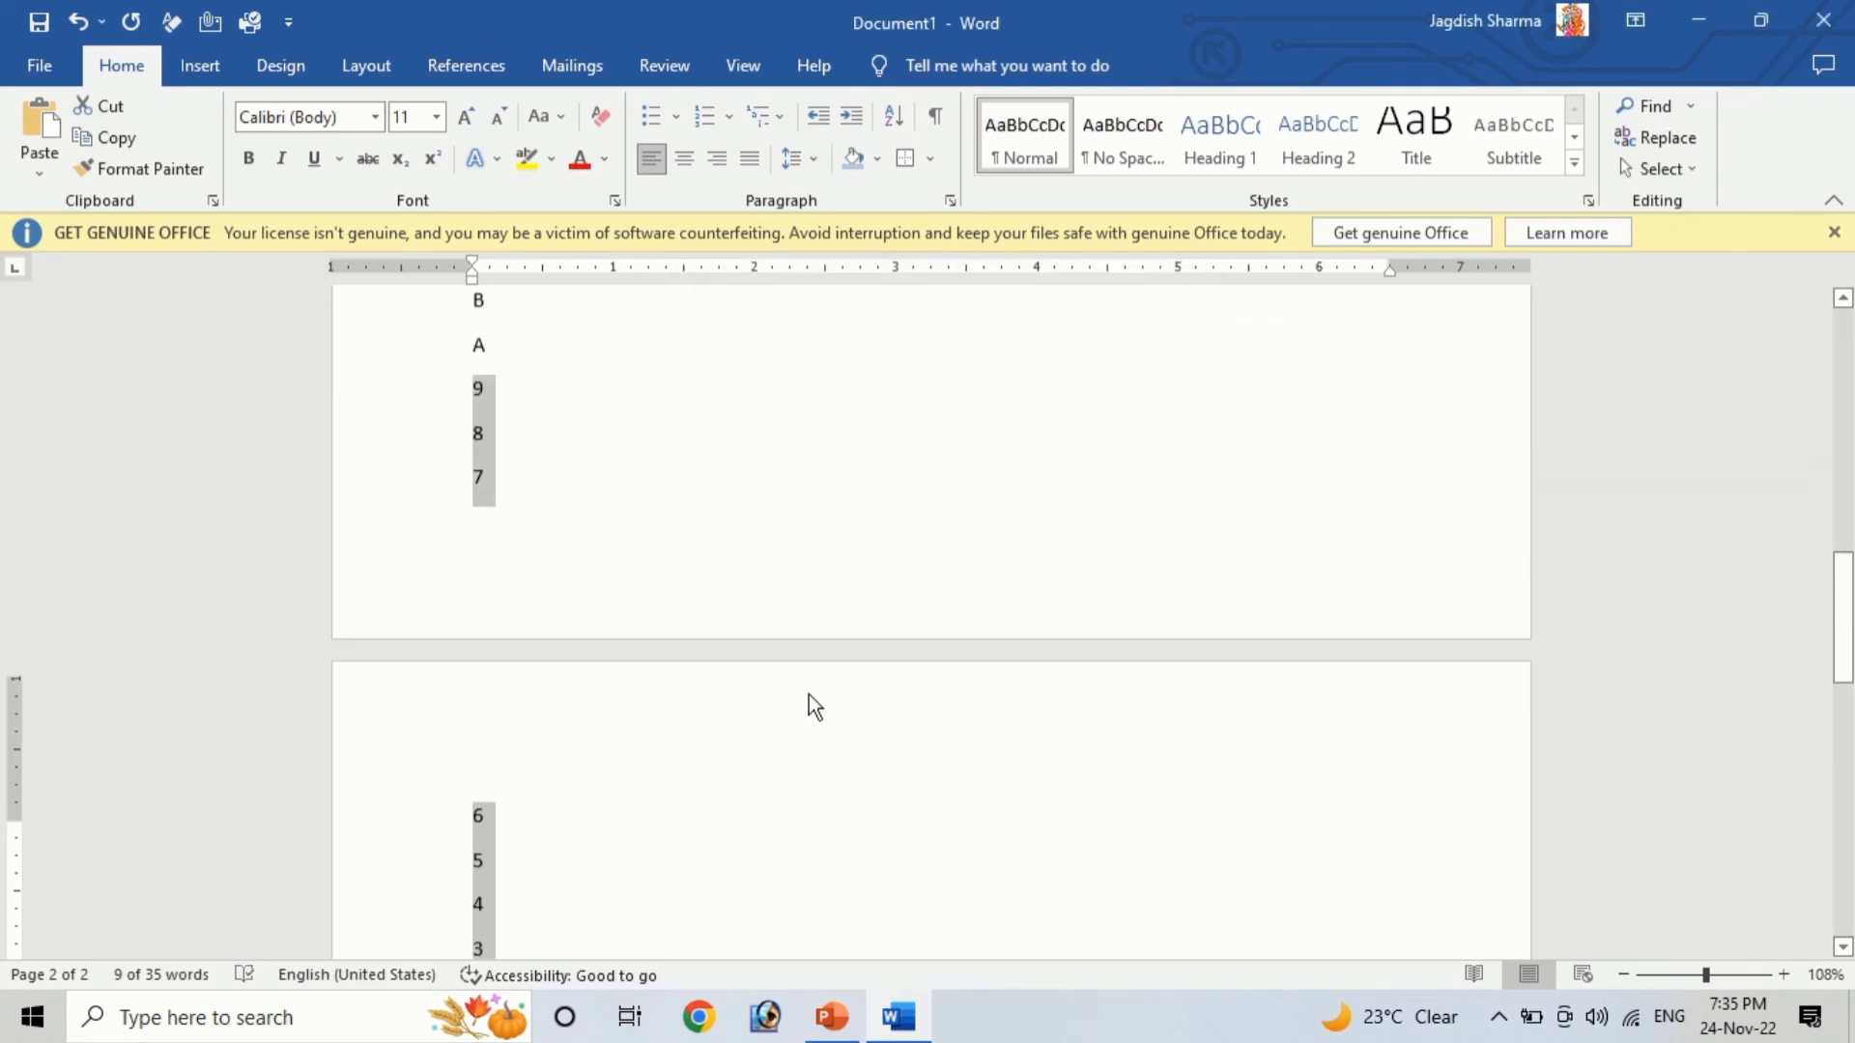
Insert six empty paragraphs after the letter Z at the top of the list
scroll(772, 668, "up", 3)
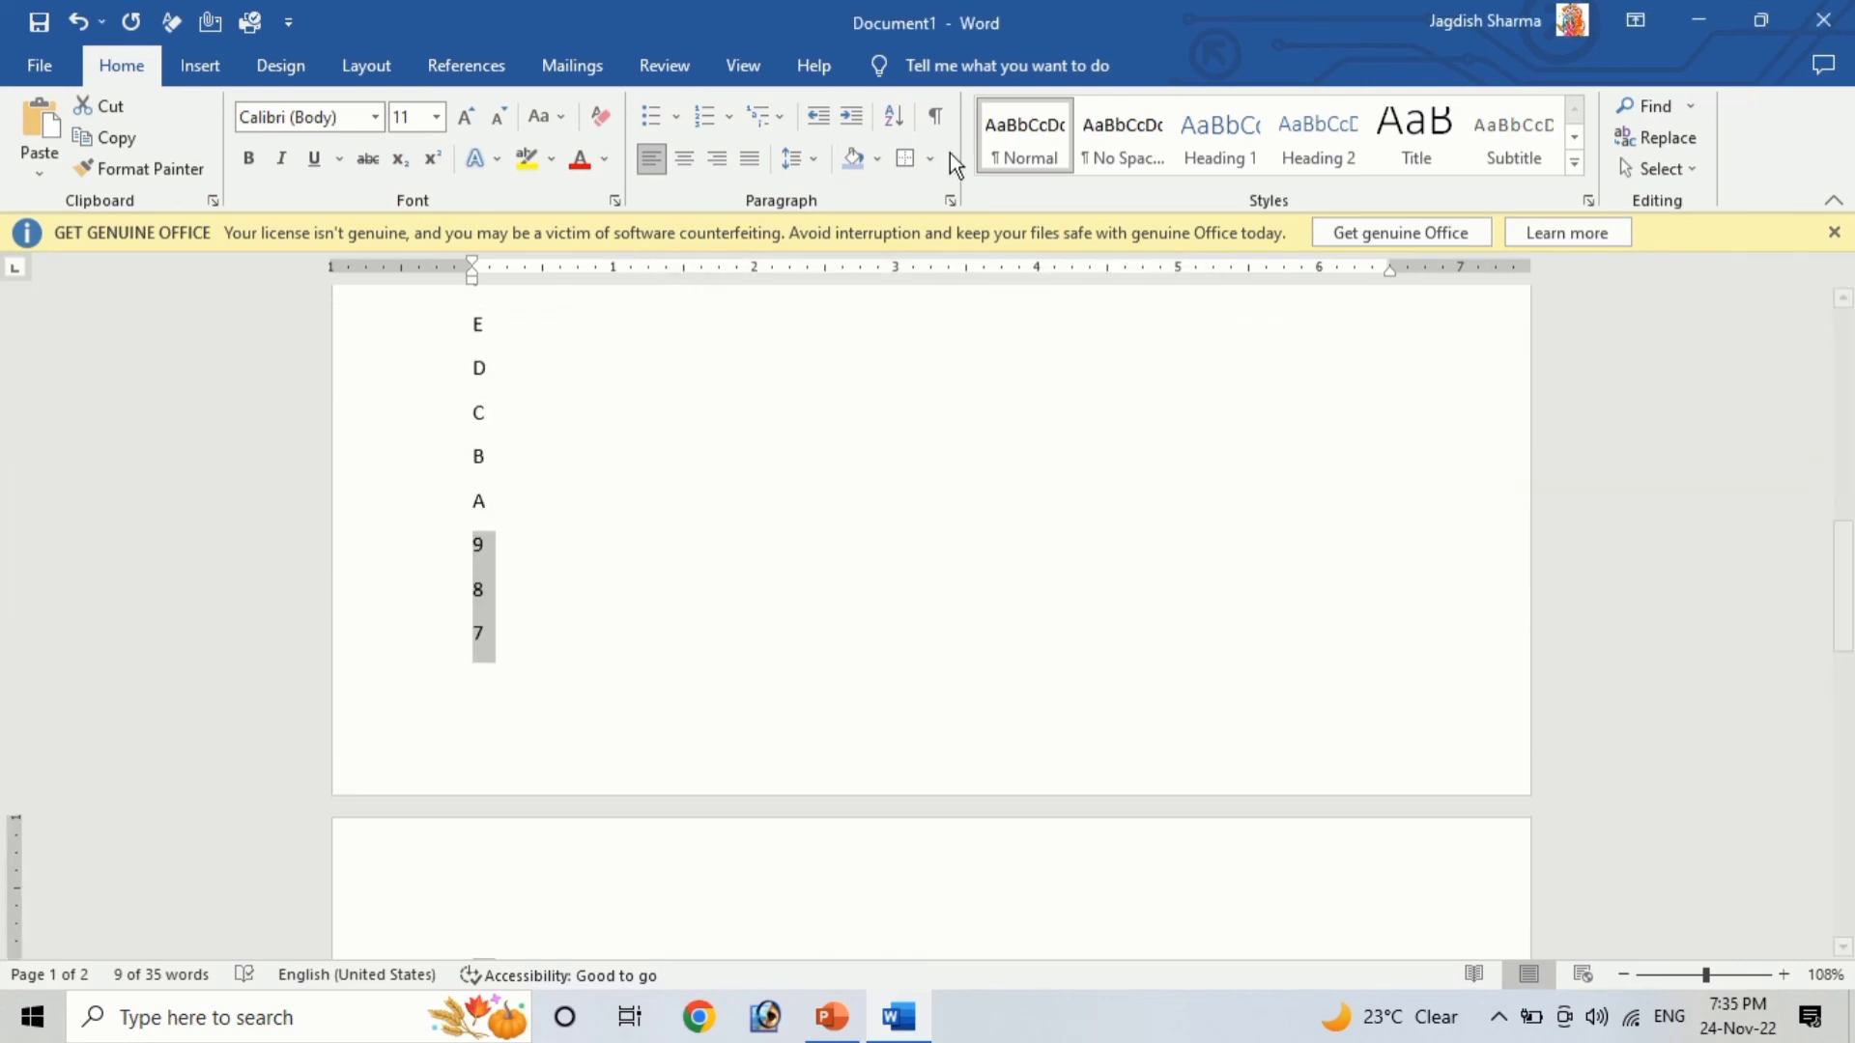
left_click(942, 458)
scroll(822, 619, "up", 10)
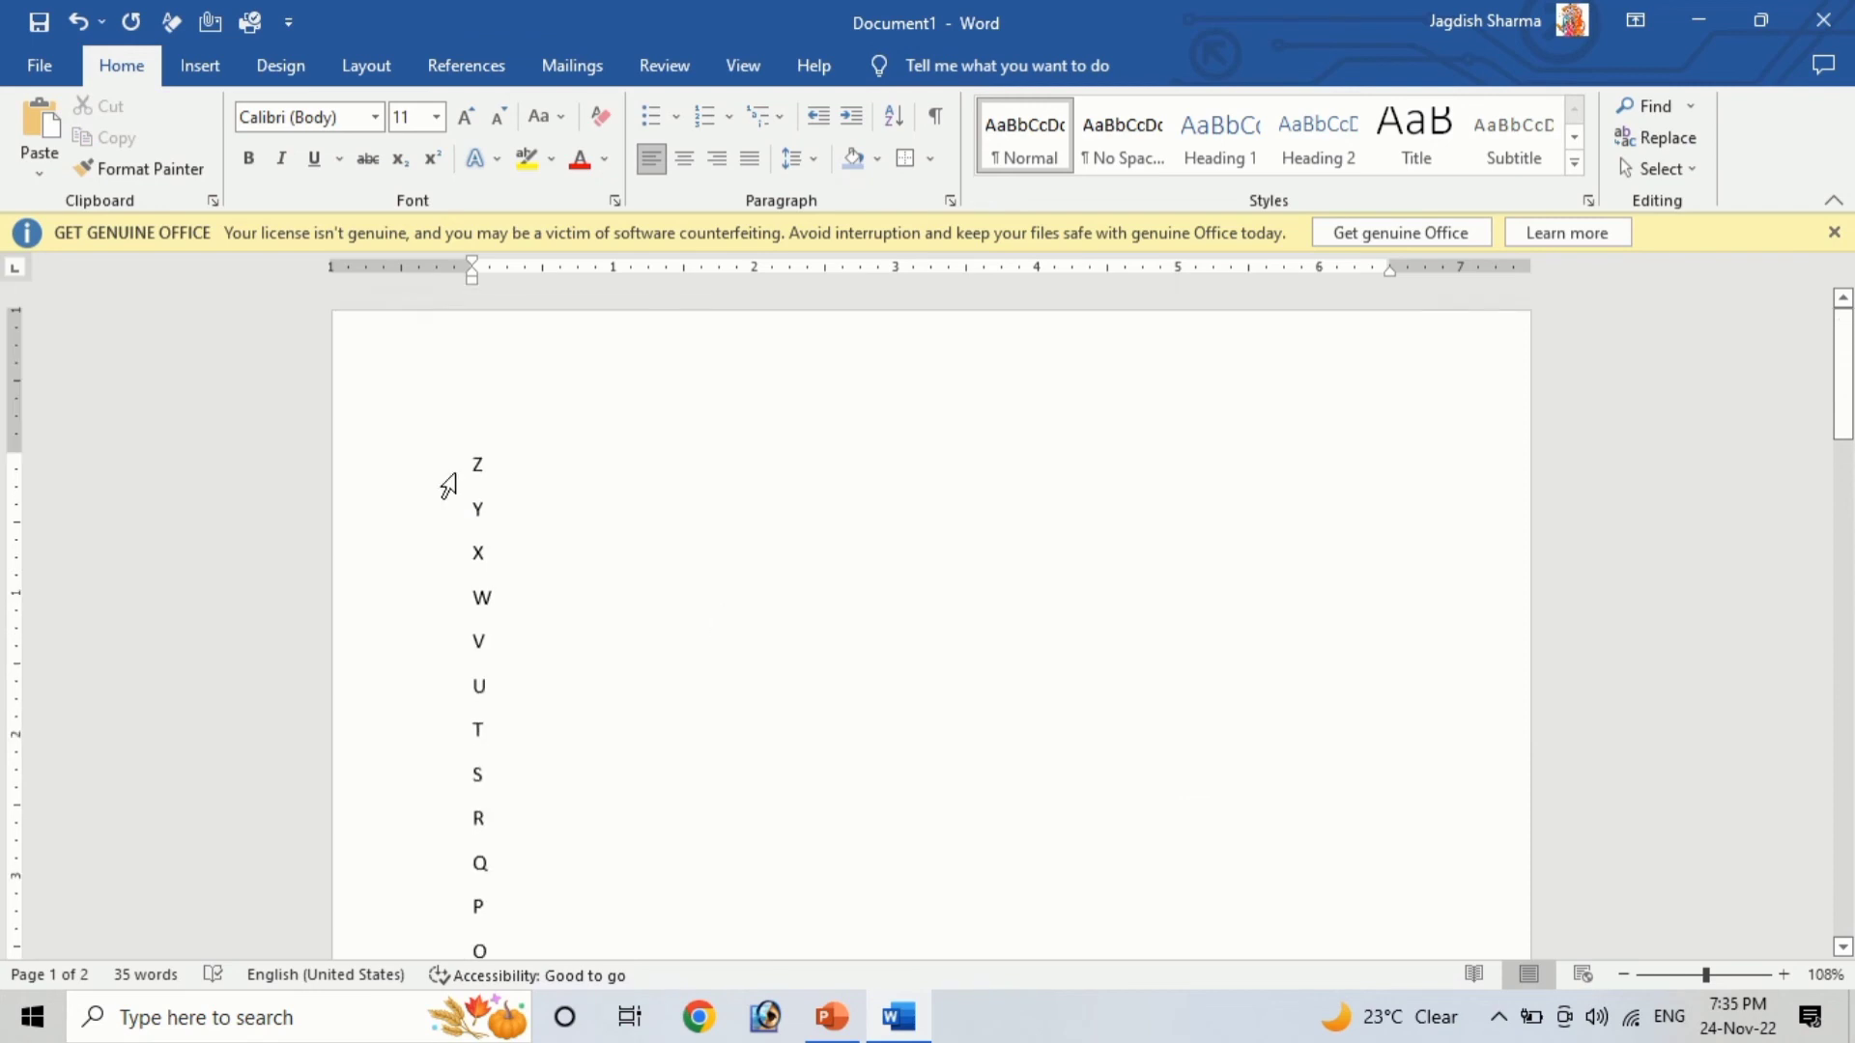
left_click(529, 465)
key("Return")
key("Return")
key("Return")
key("Return")
key("Return")
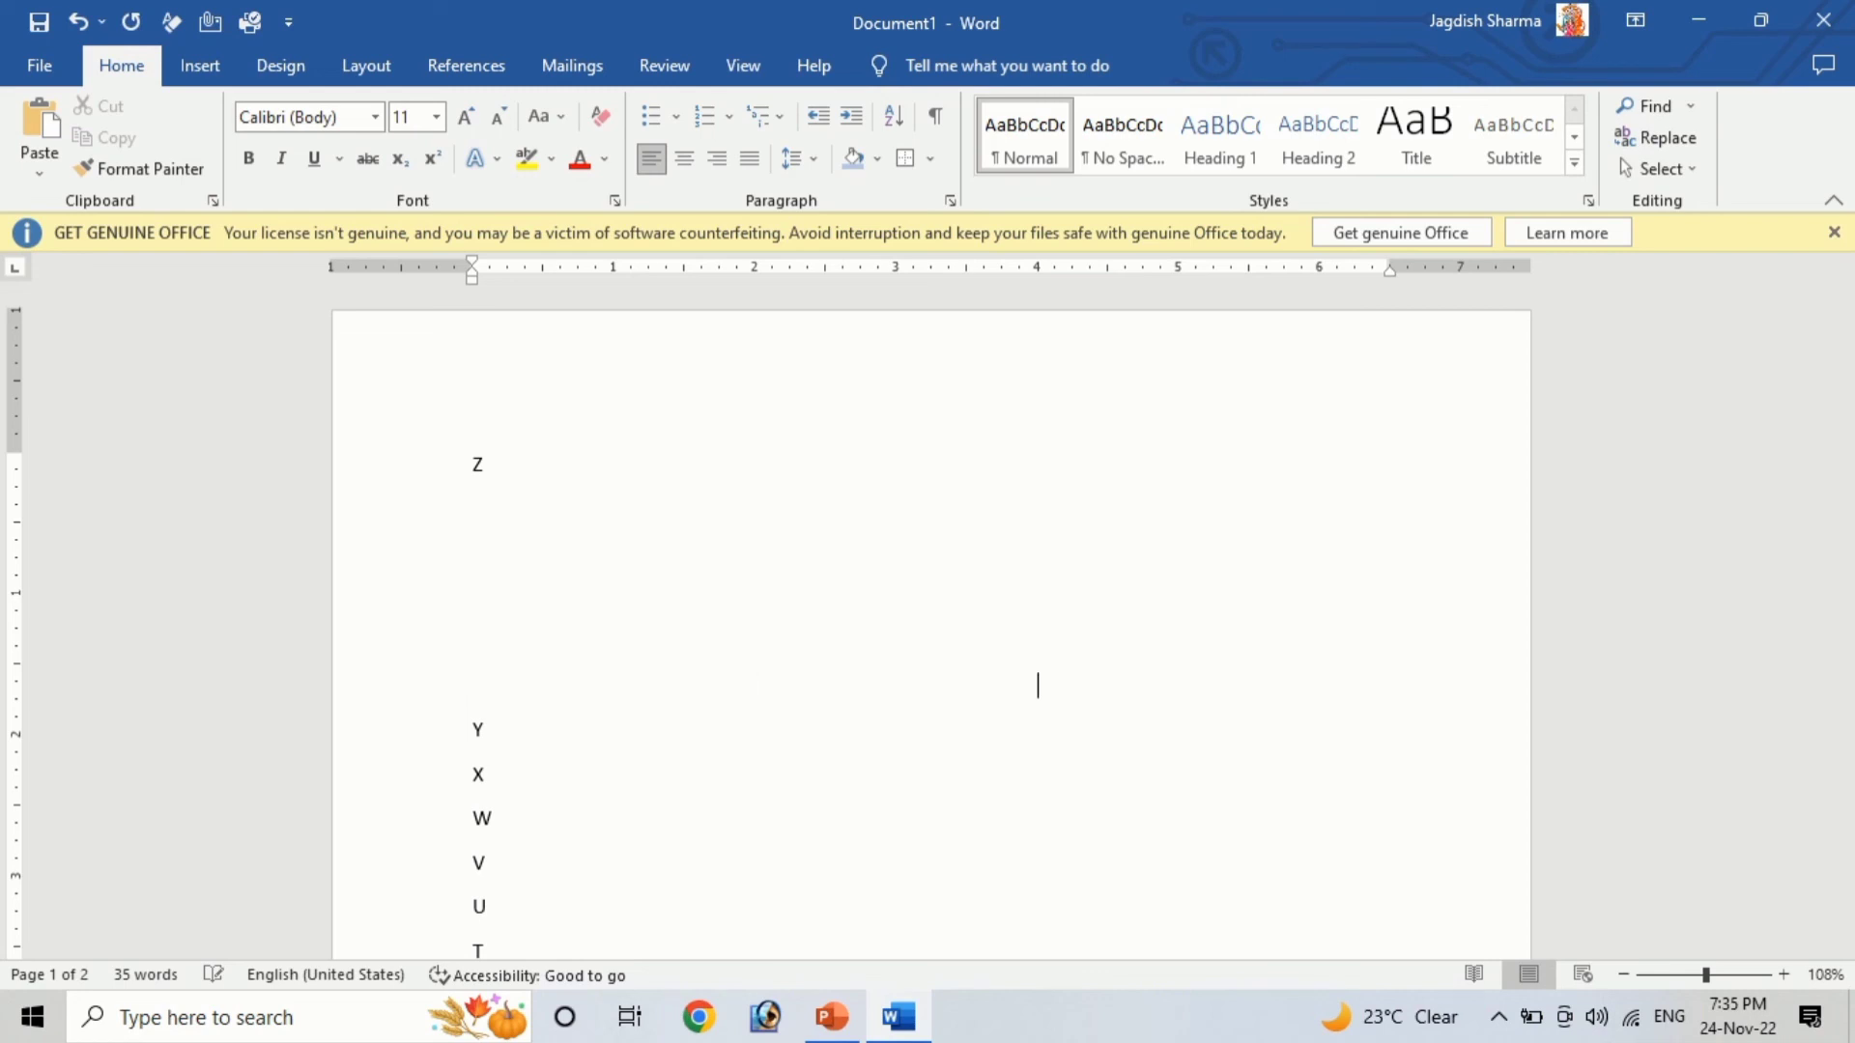
key("Return")
key("Return")
key("Return")
key("Return")
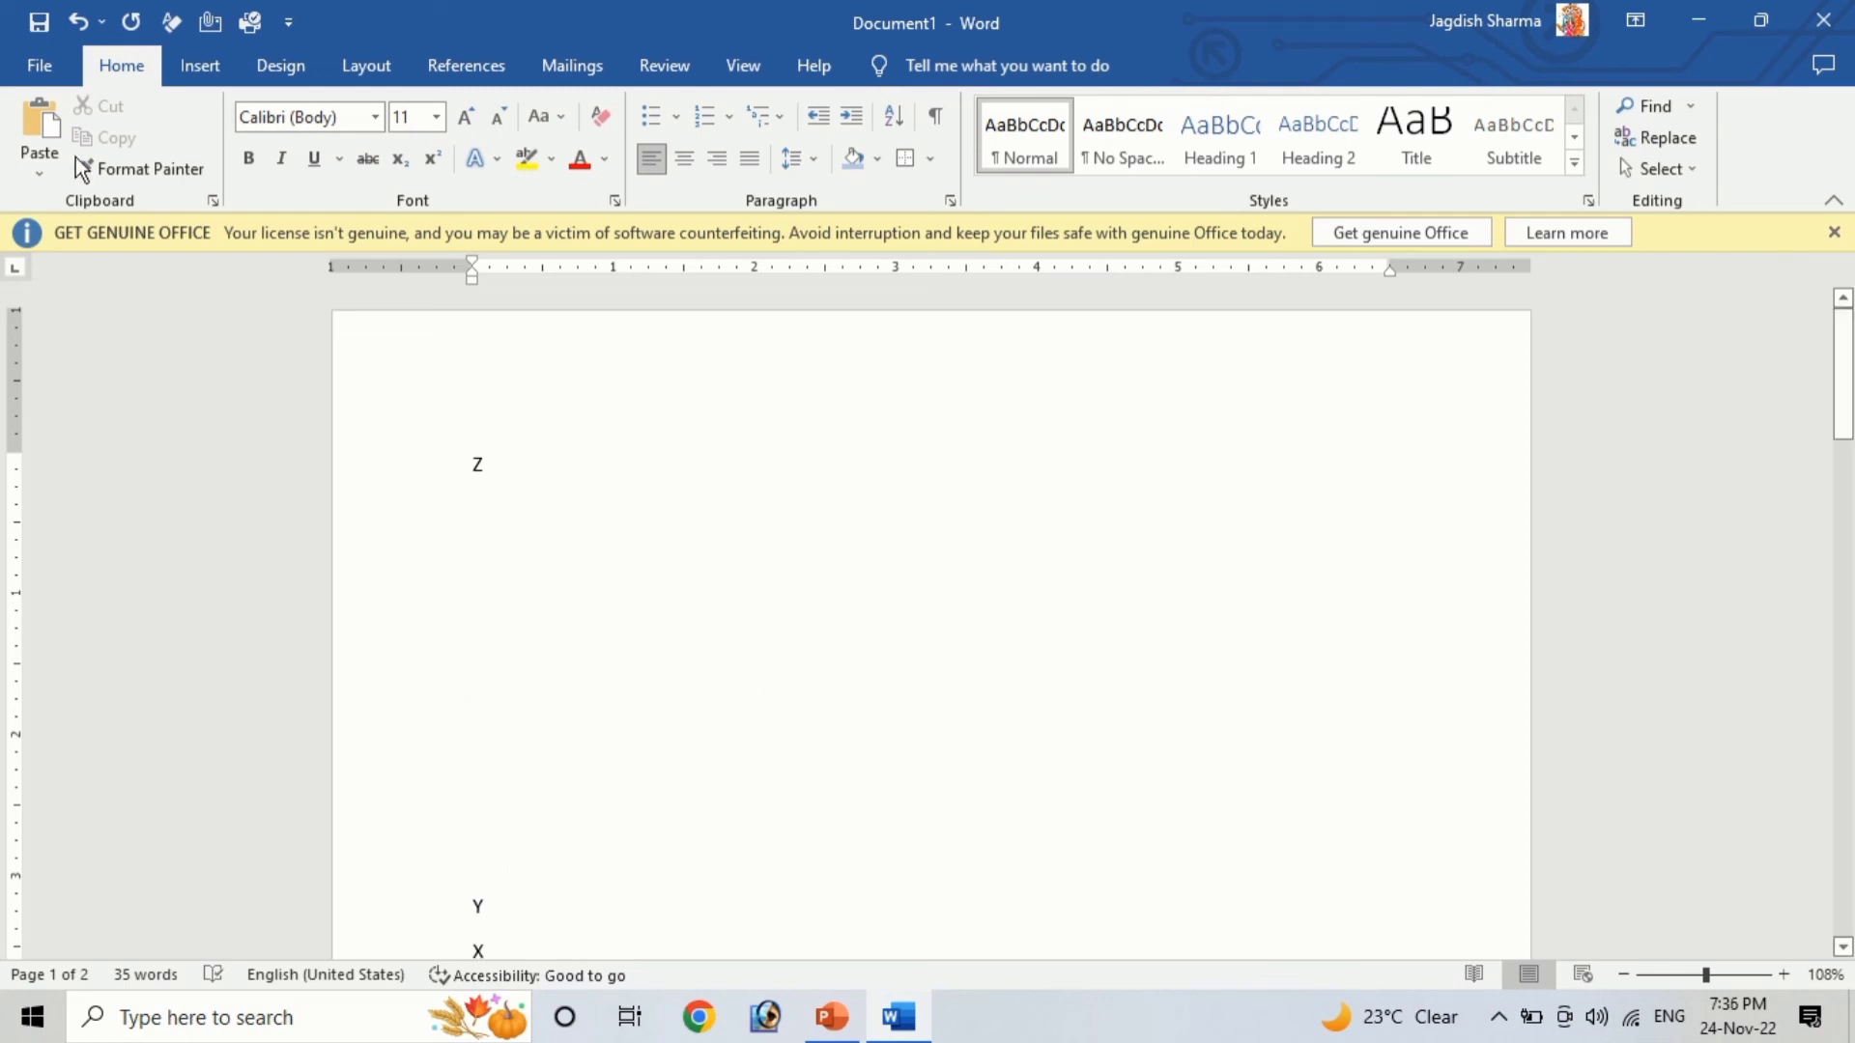
Show formatting marks and delete the stray tab-character line and dotted-leader line between Z and Y
left_click(935, 118)
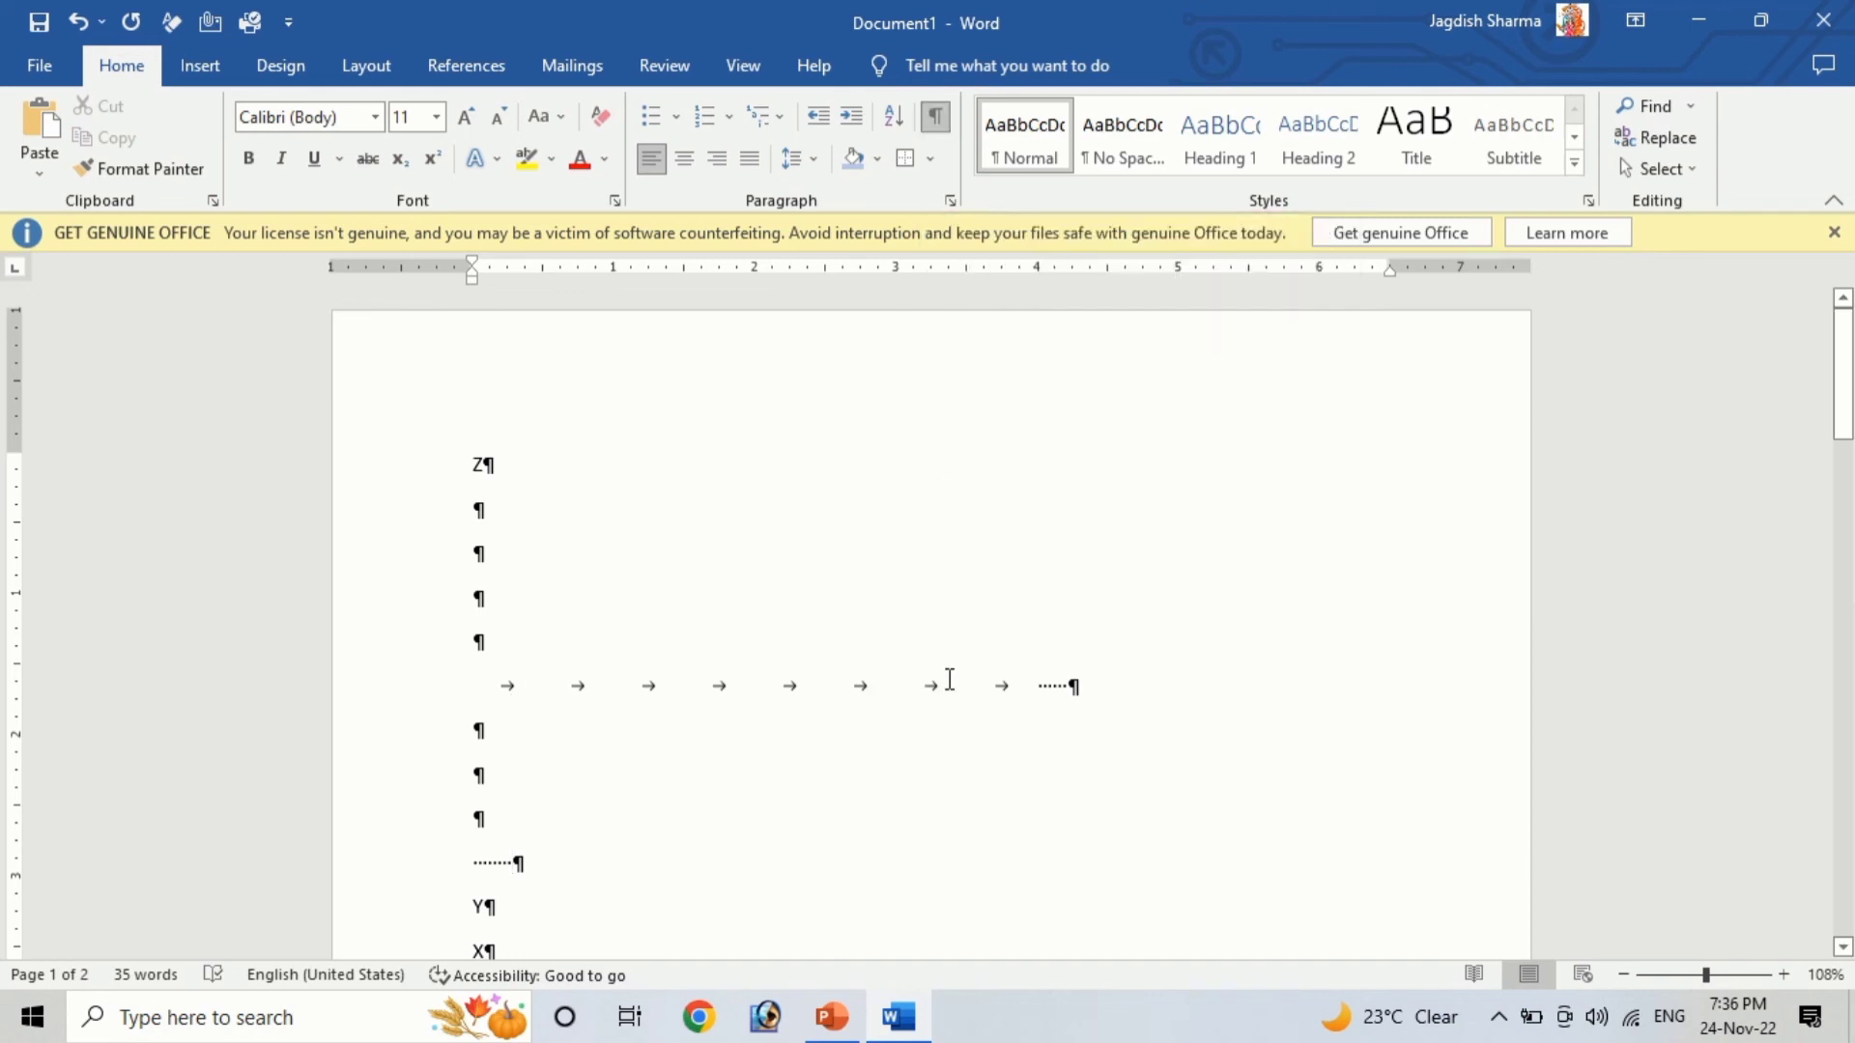
scroll(679, 708, "down", 1)
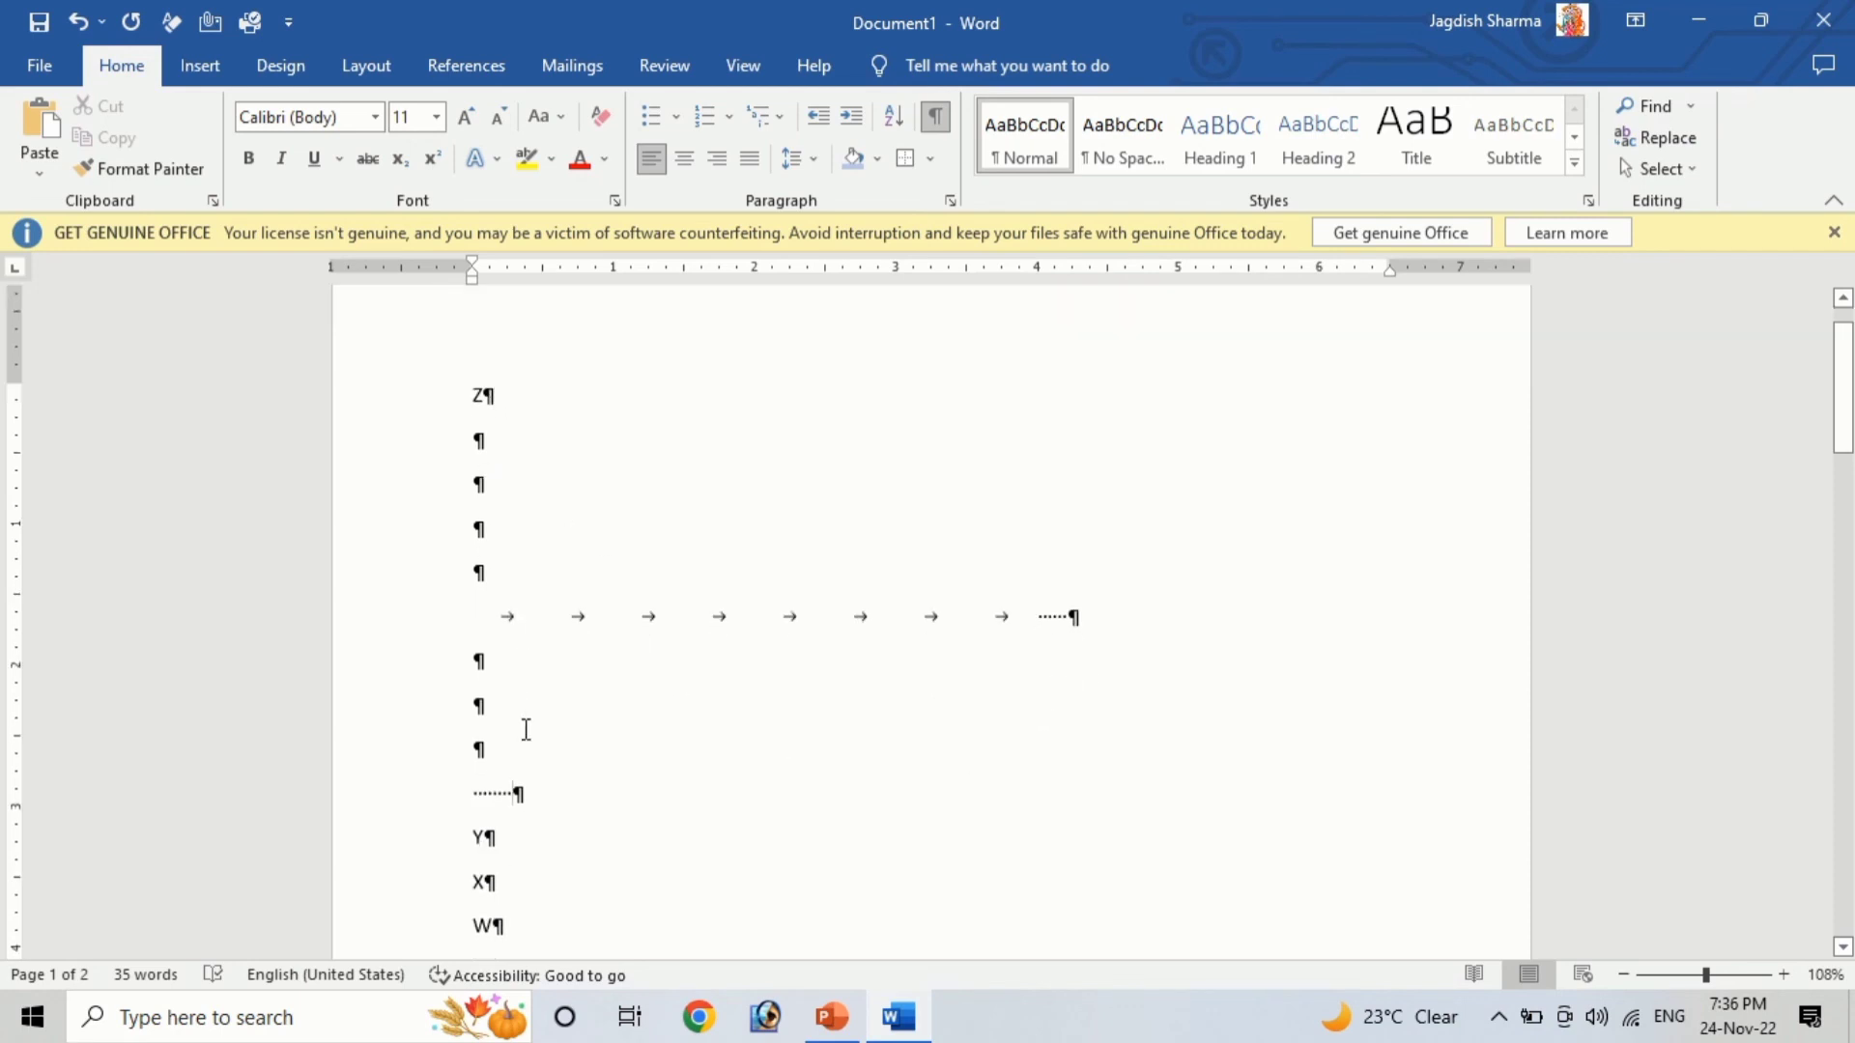
scroll(658, 704, "down", 5)
scroll(624, 757, "up", 6)
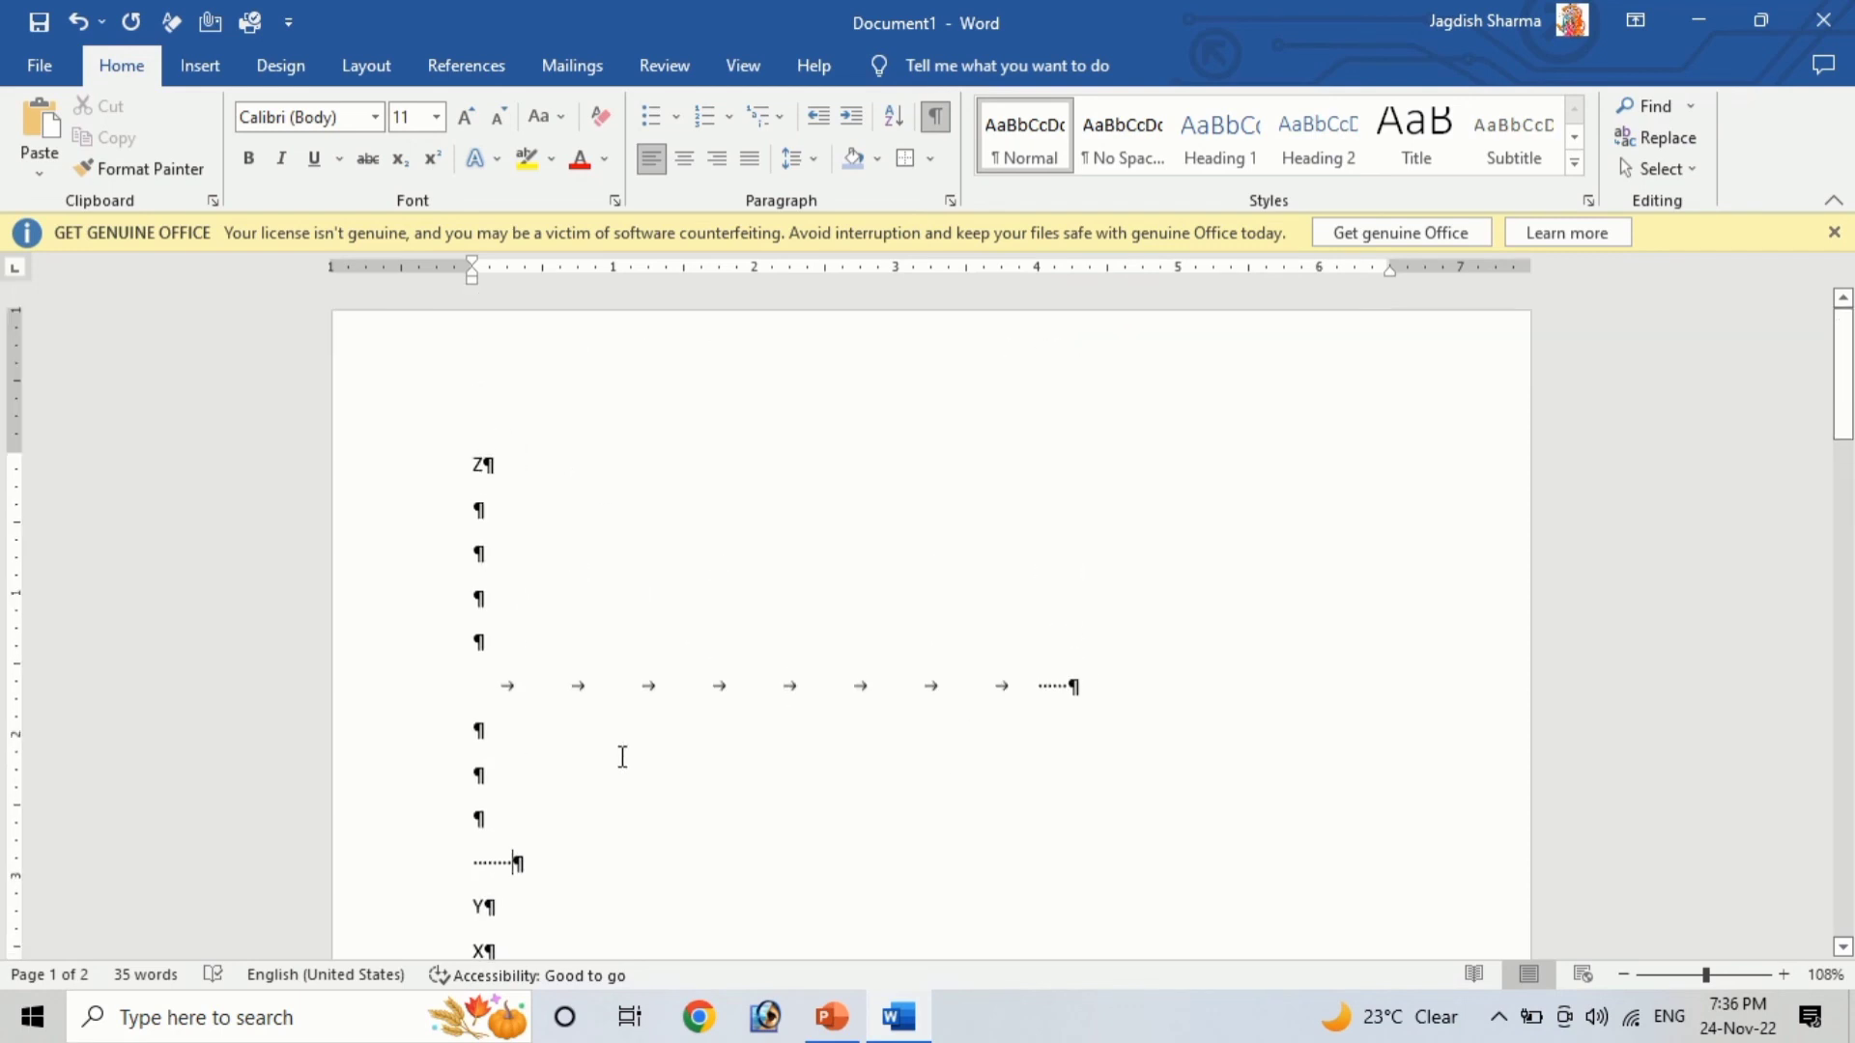
left_click_drag(505, 683, 1277, 684)
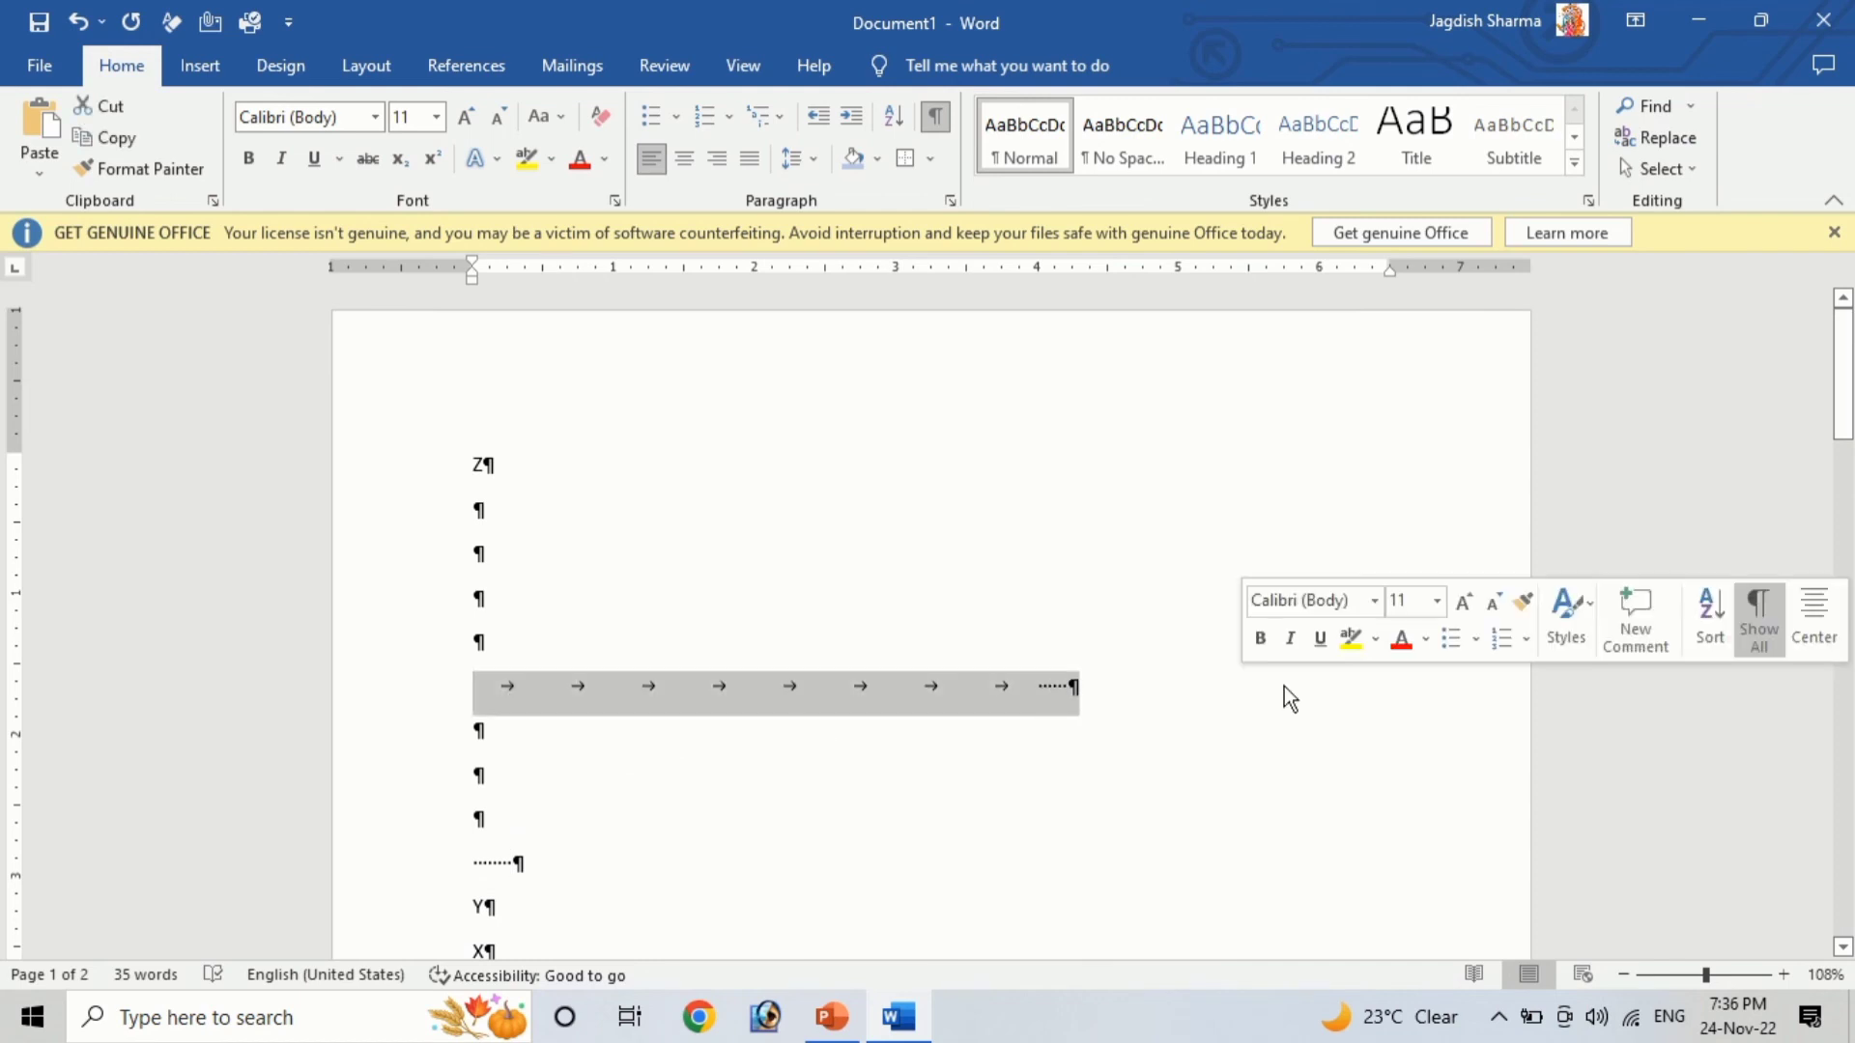
key("Delete")
key("Delete")
key("Delete")
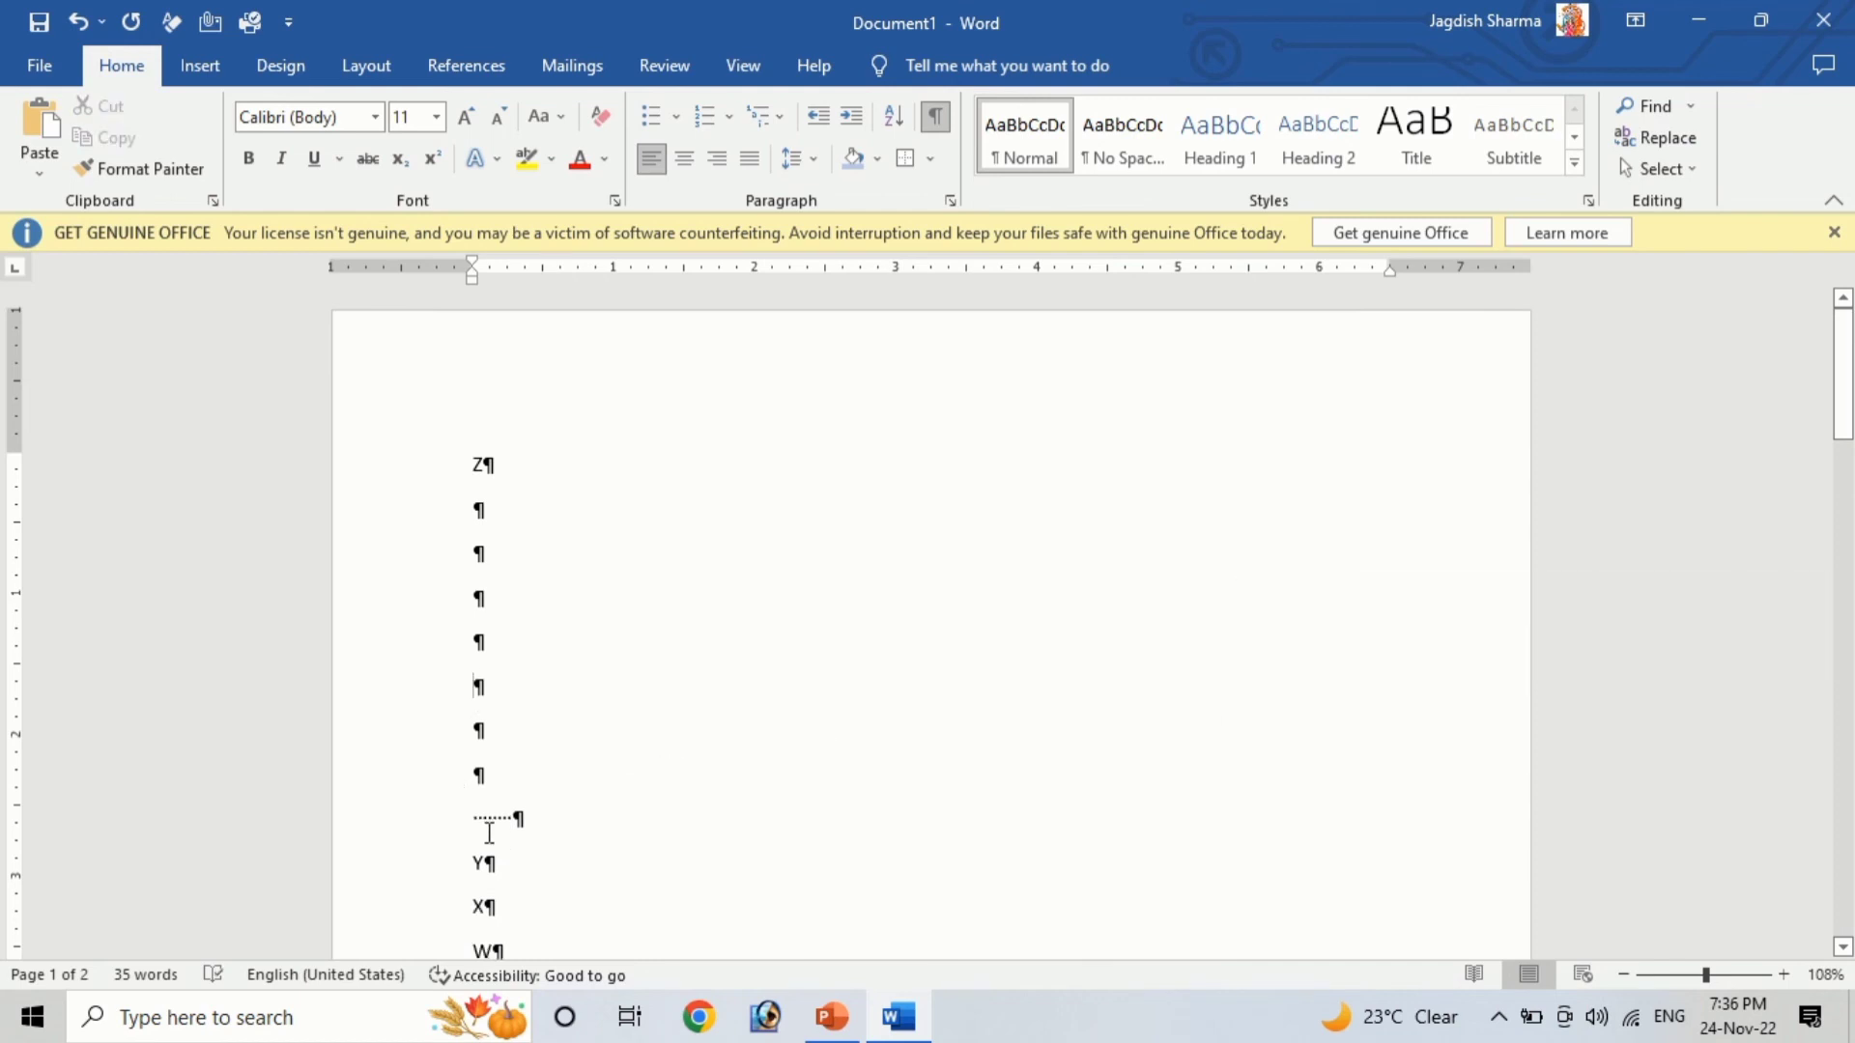
triple_click(608, 822)
key("Delete")
scroll(725, 700, "down", 3)
scroll(1028, 769, "up", 3)
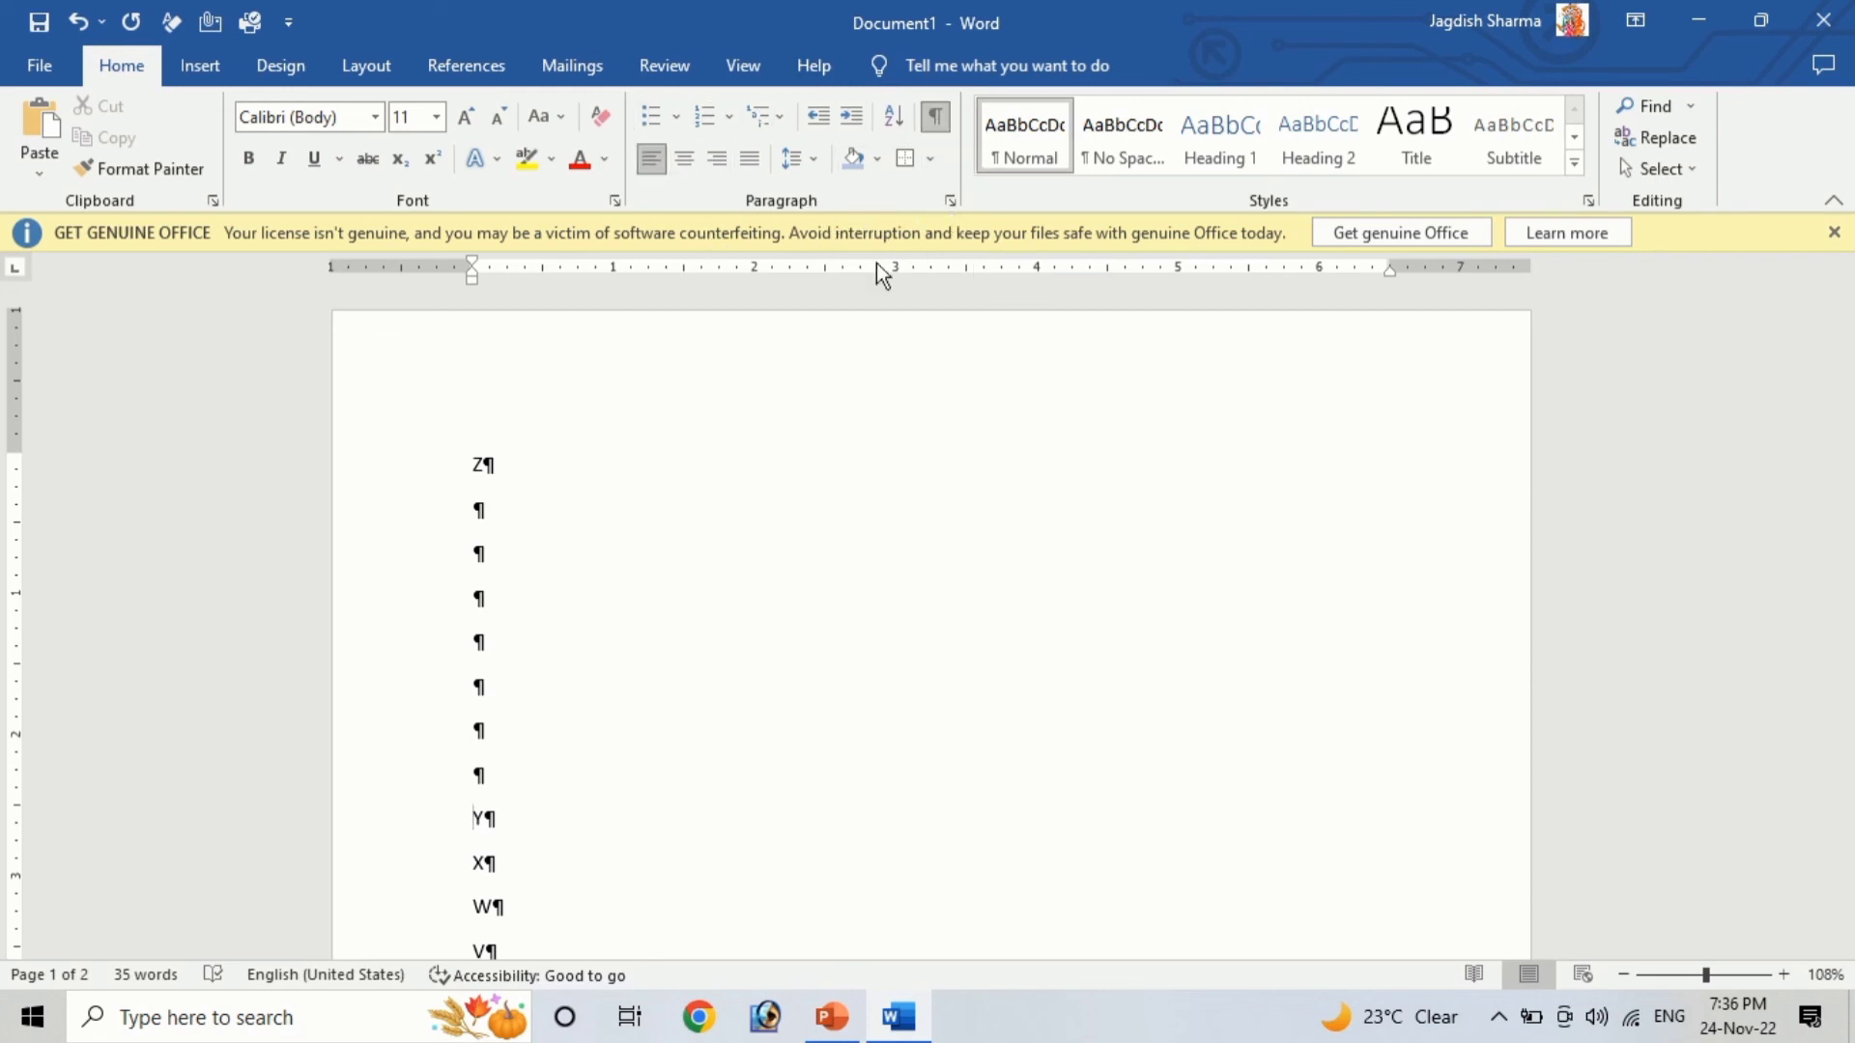
mouse_move(773, 12)
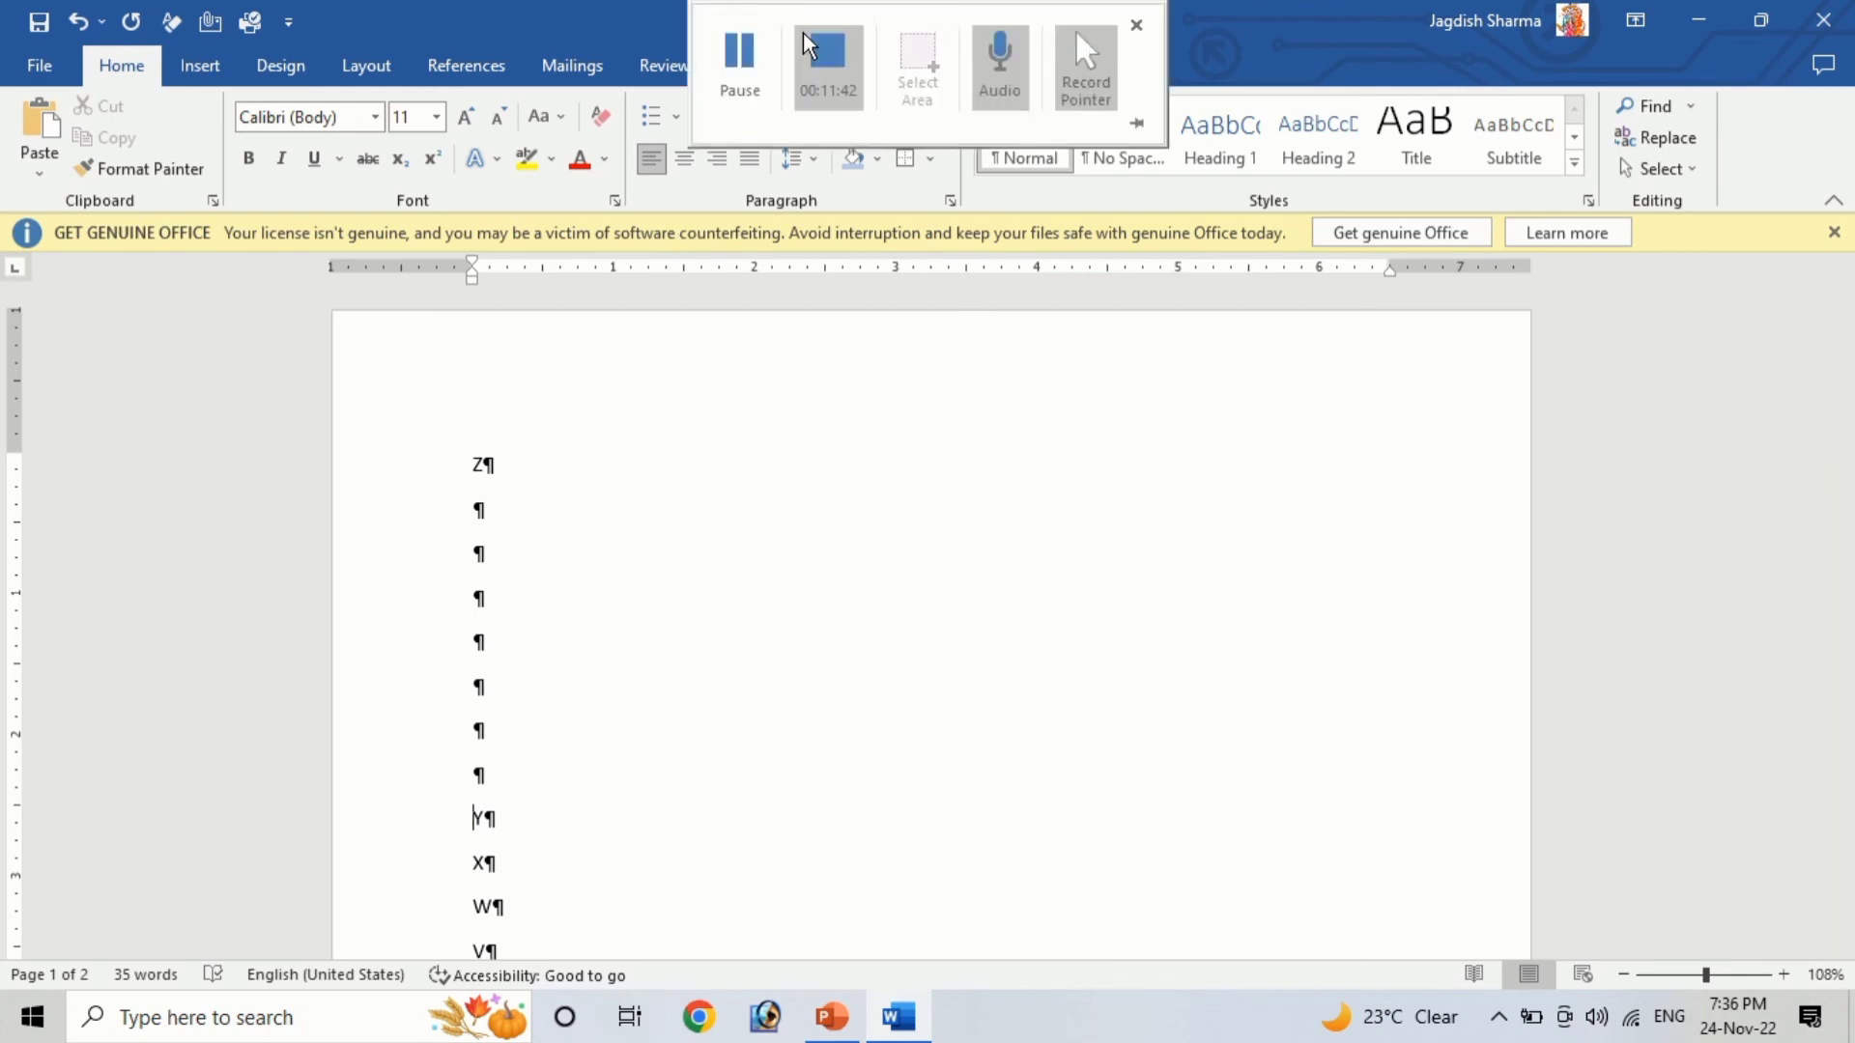
left_click(827, 19)
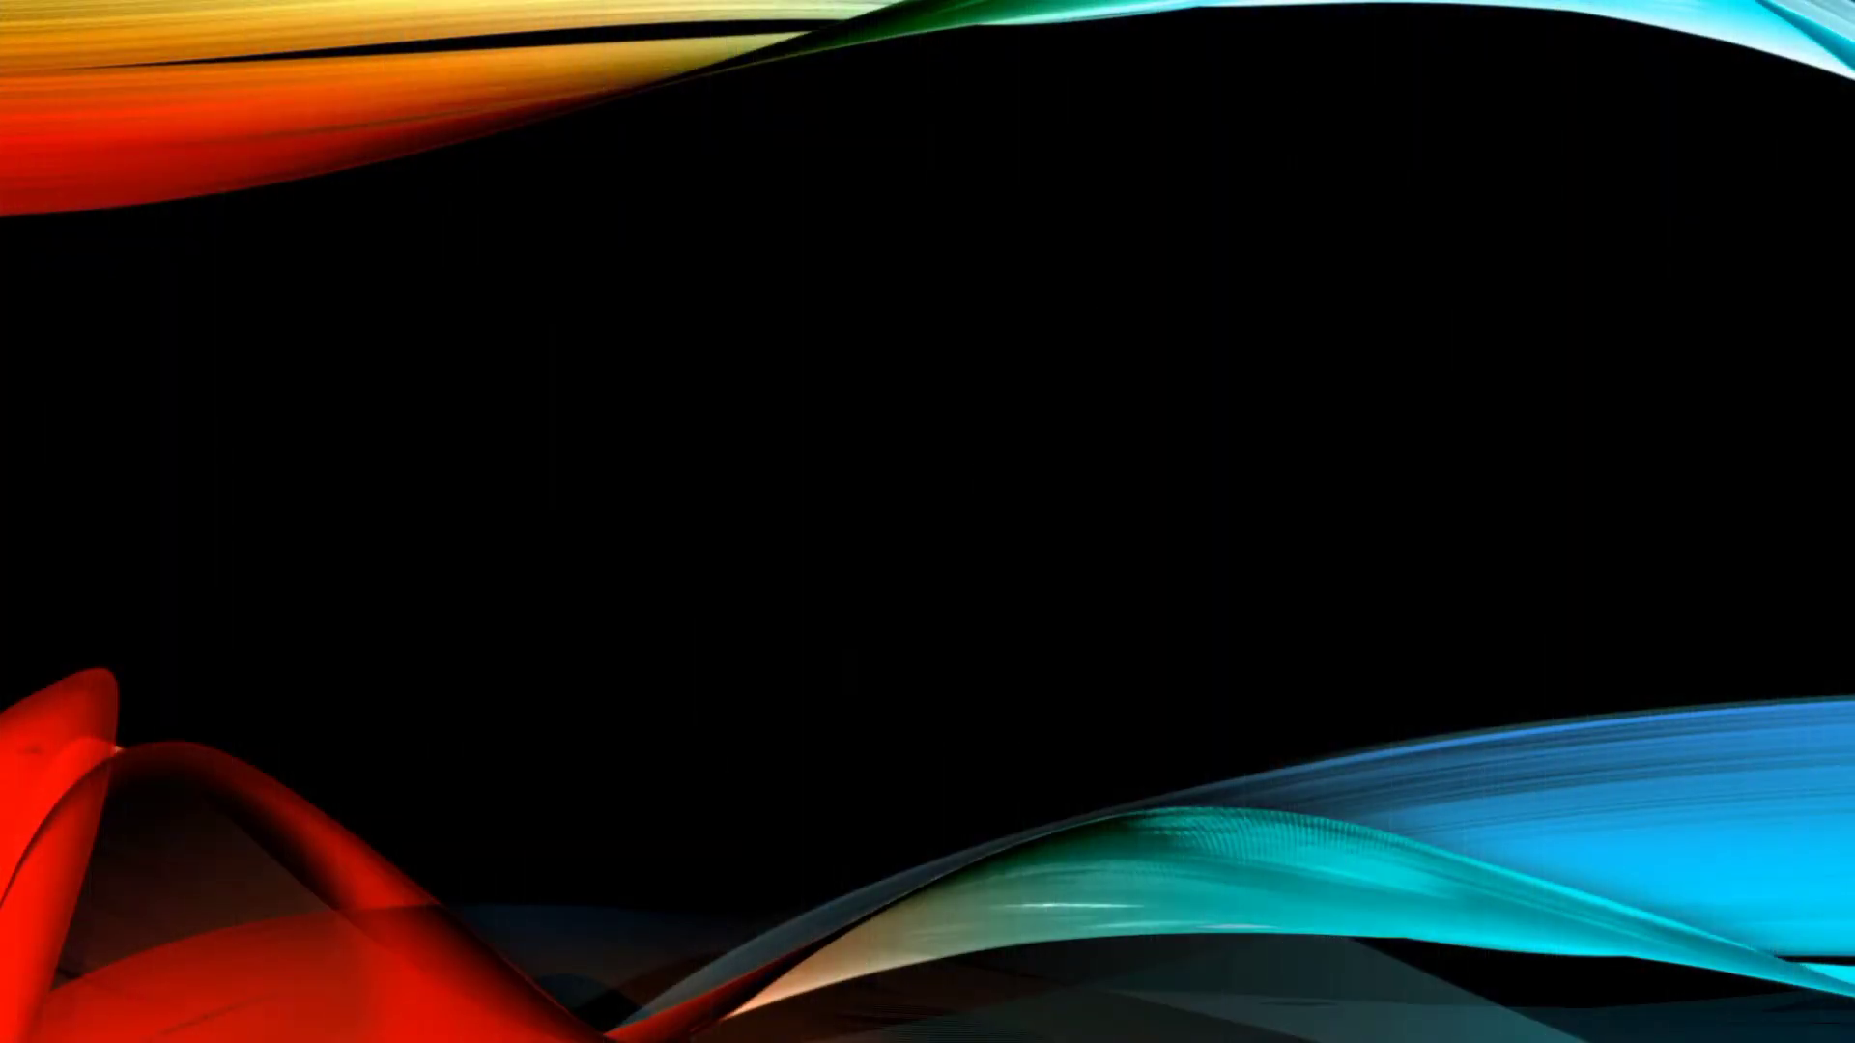